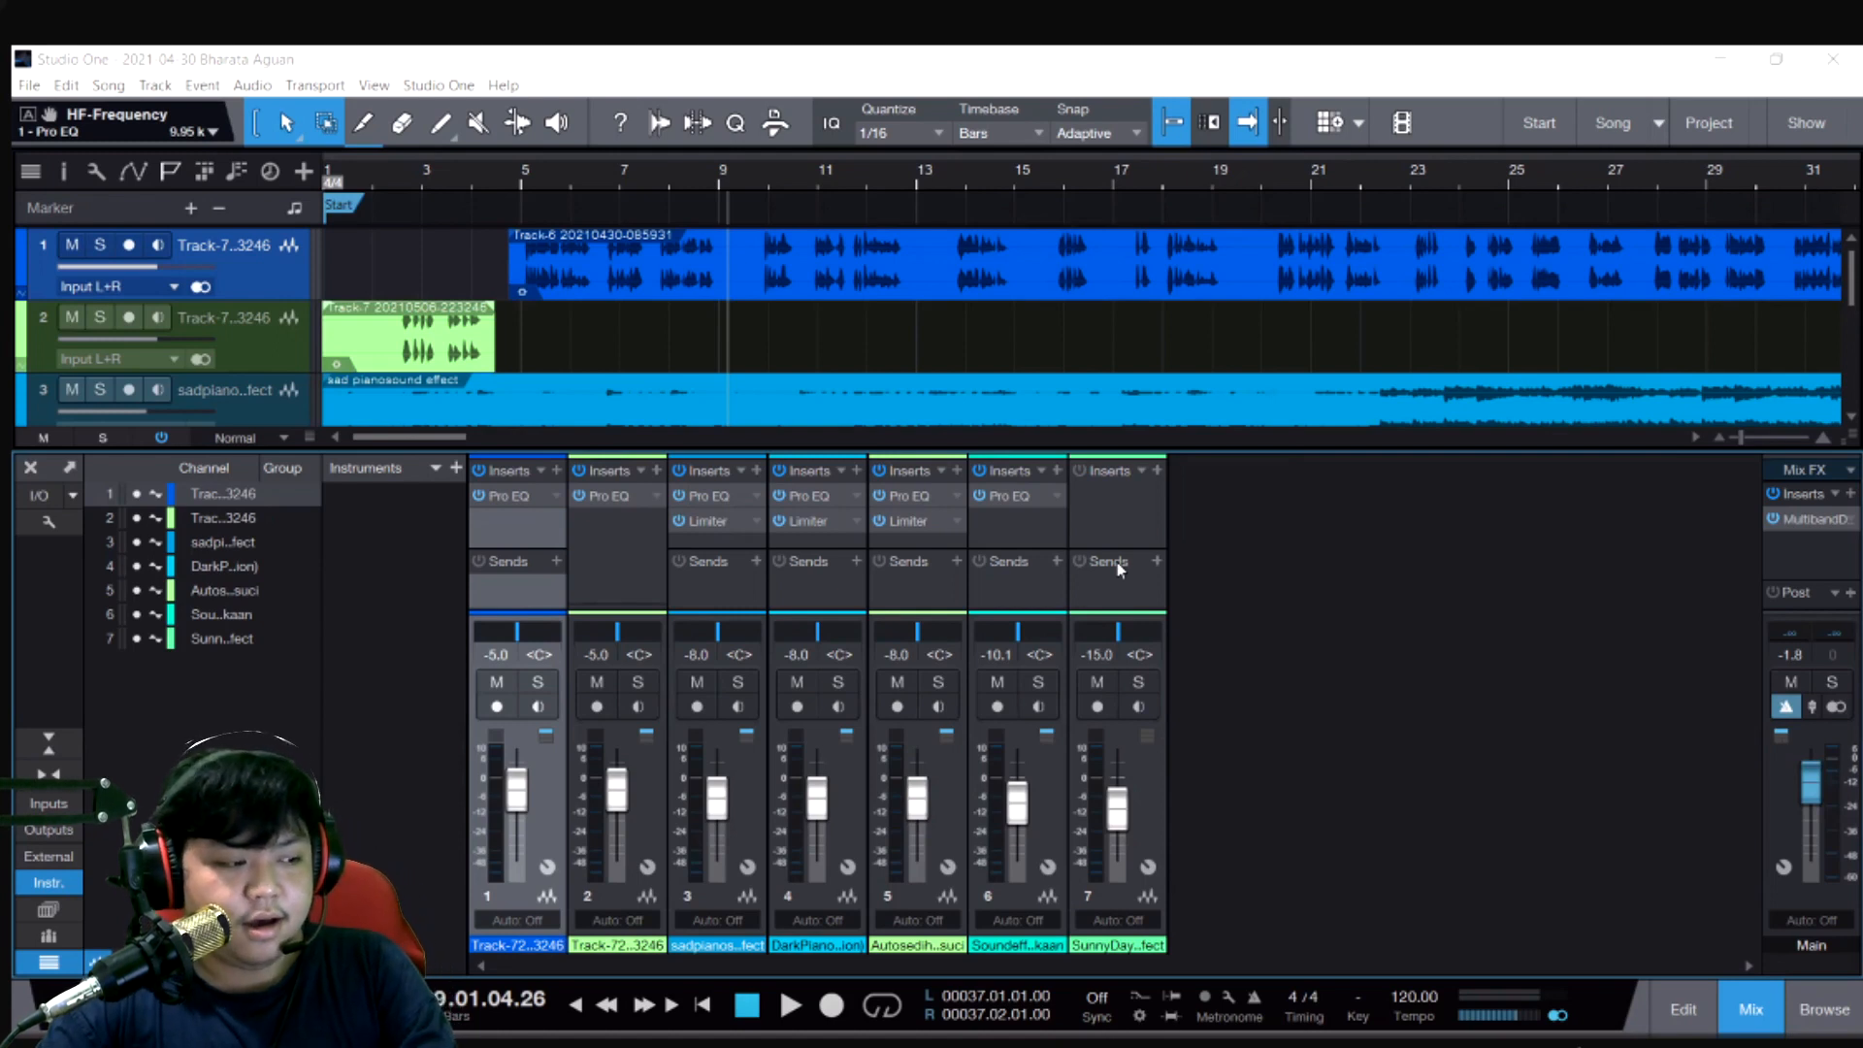
- Hide the mixer console so all tracks are in view and select track 2
left_click(681, 330)
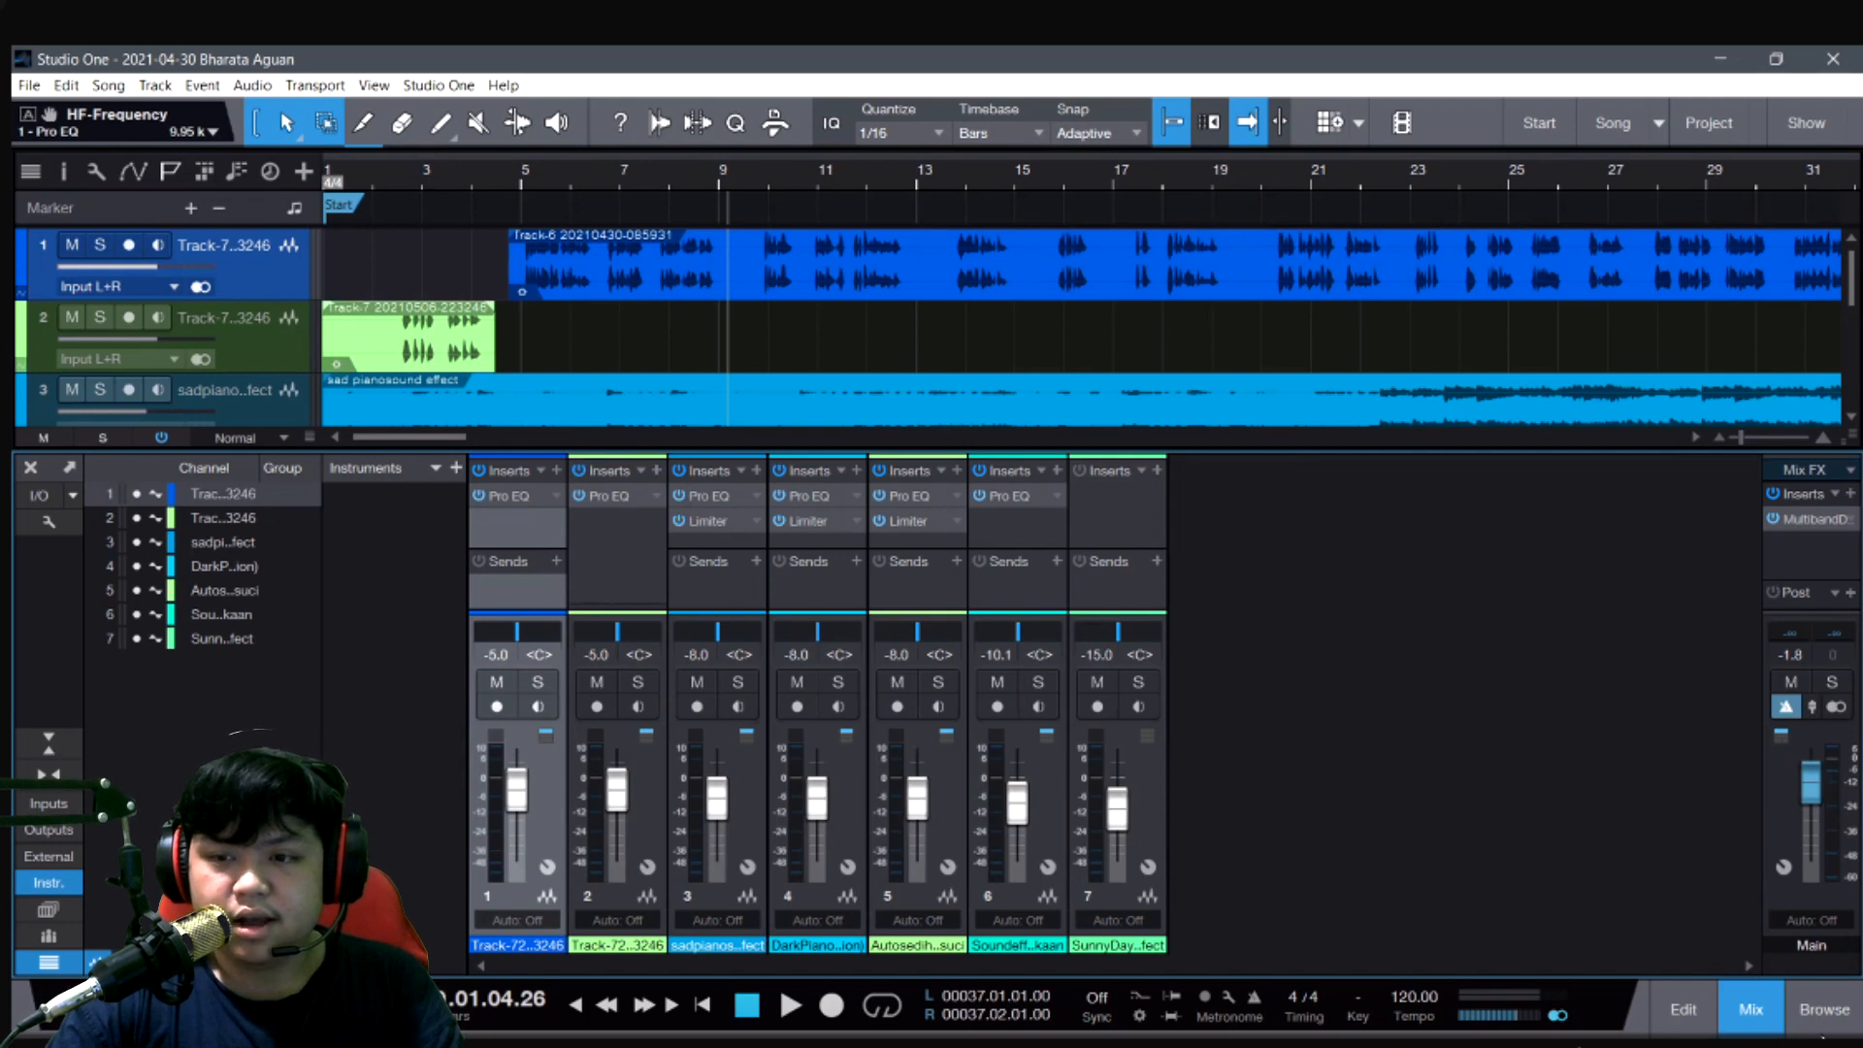
left_click(1761, 1021)
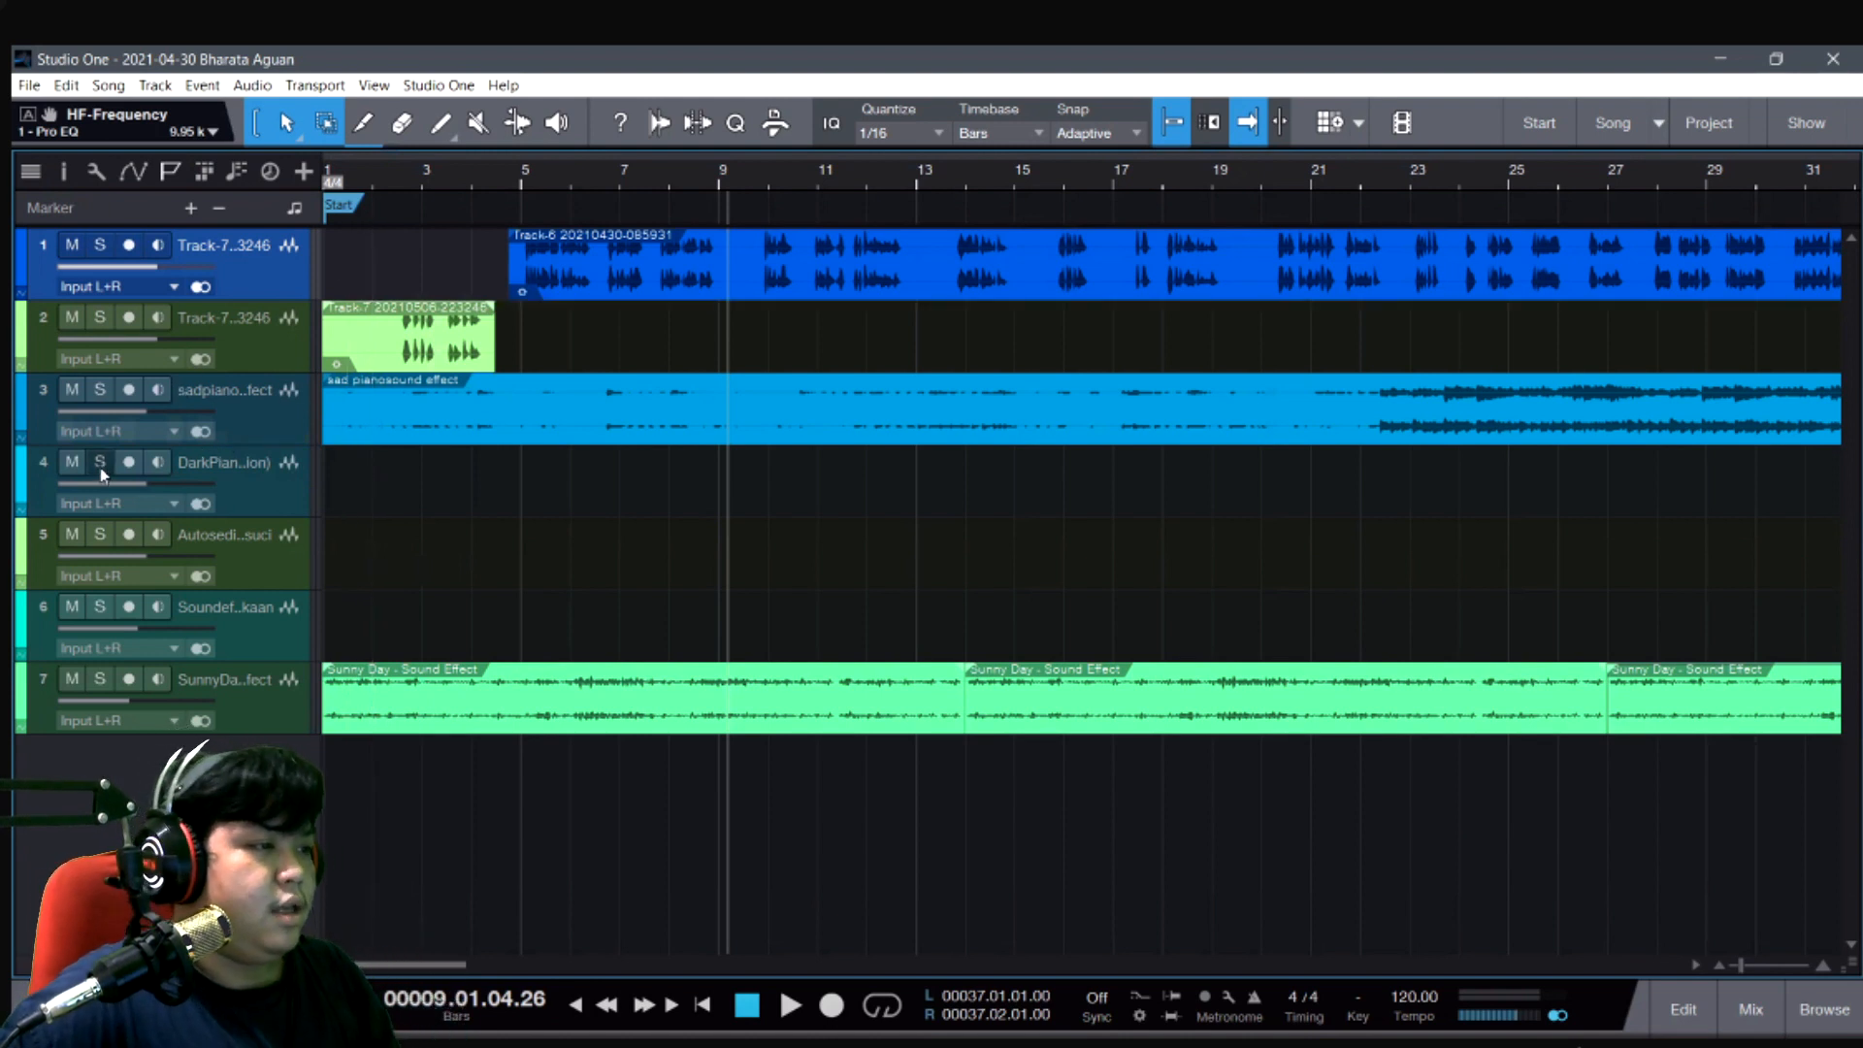
left_click(268, 347, "shift")
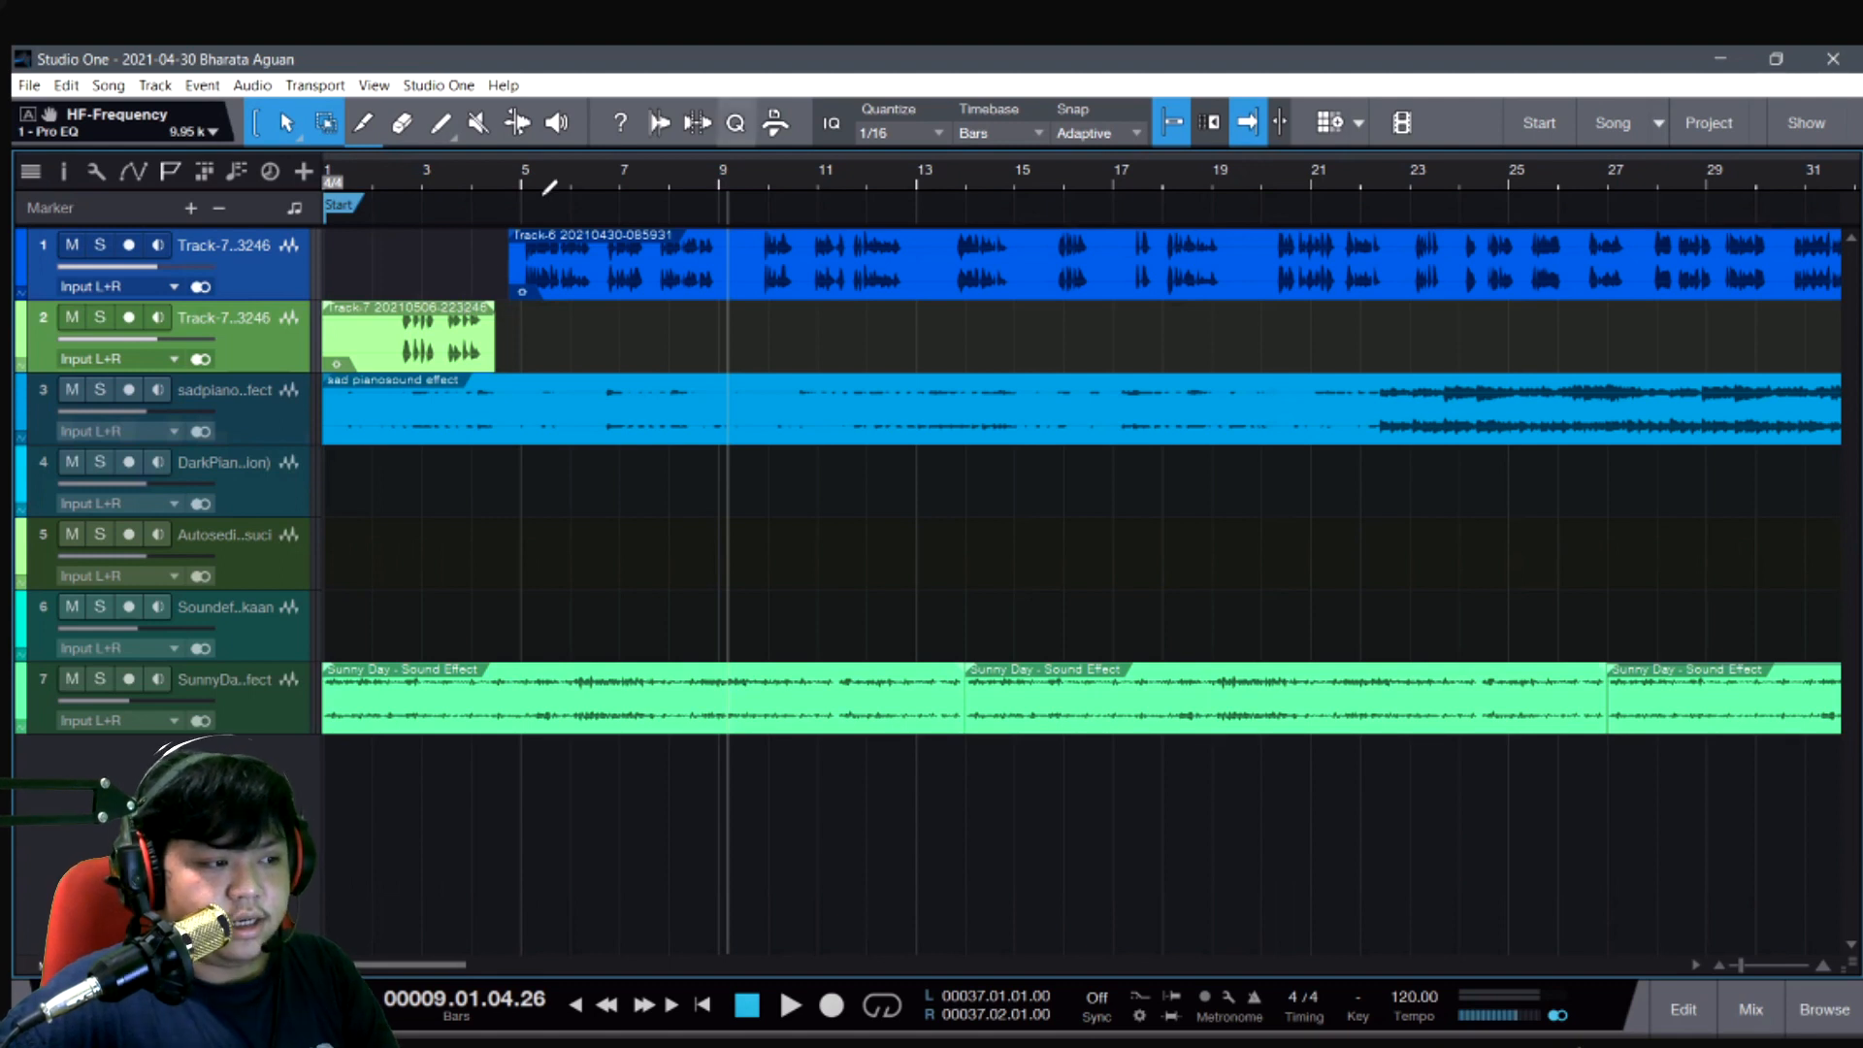
- Switch to the browser and look through the Google image results for the Dolby On recording app
key("alt+Tab")
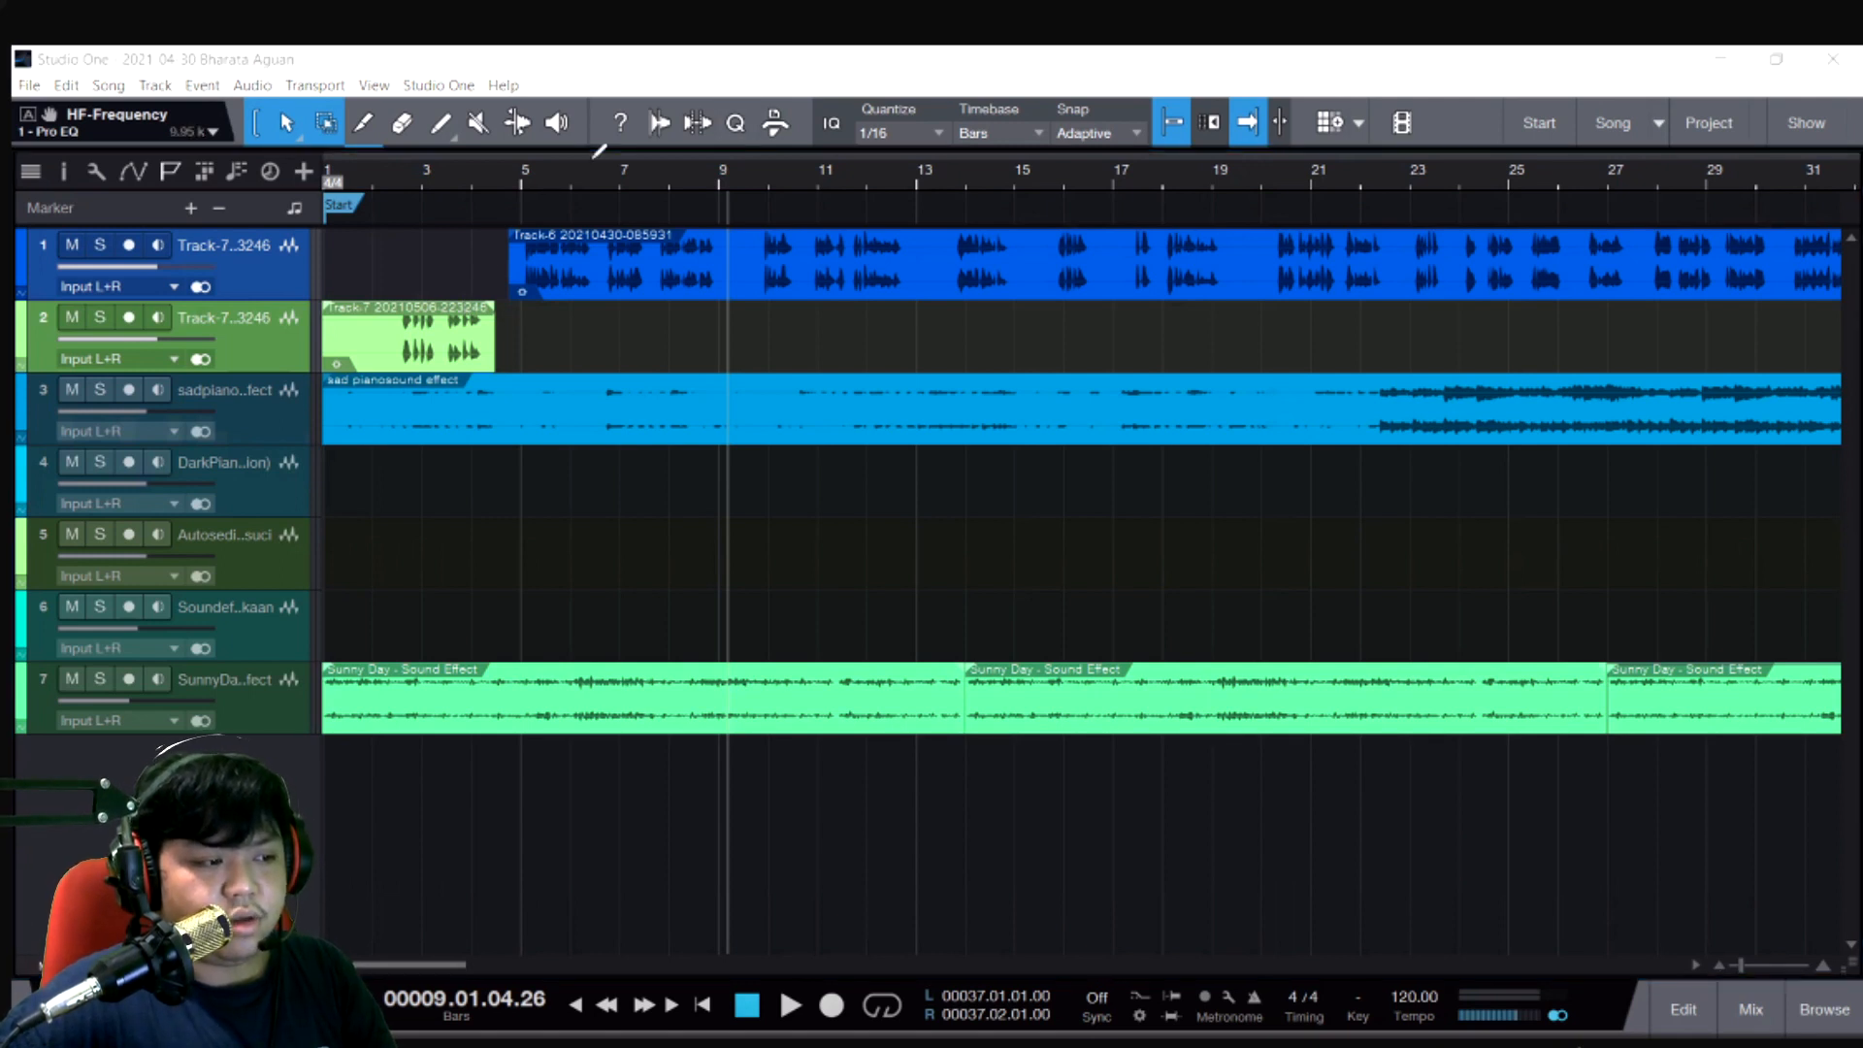
key("alt+Tab")
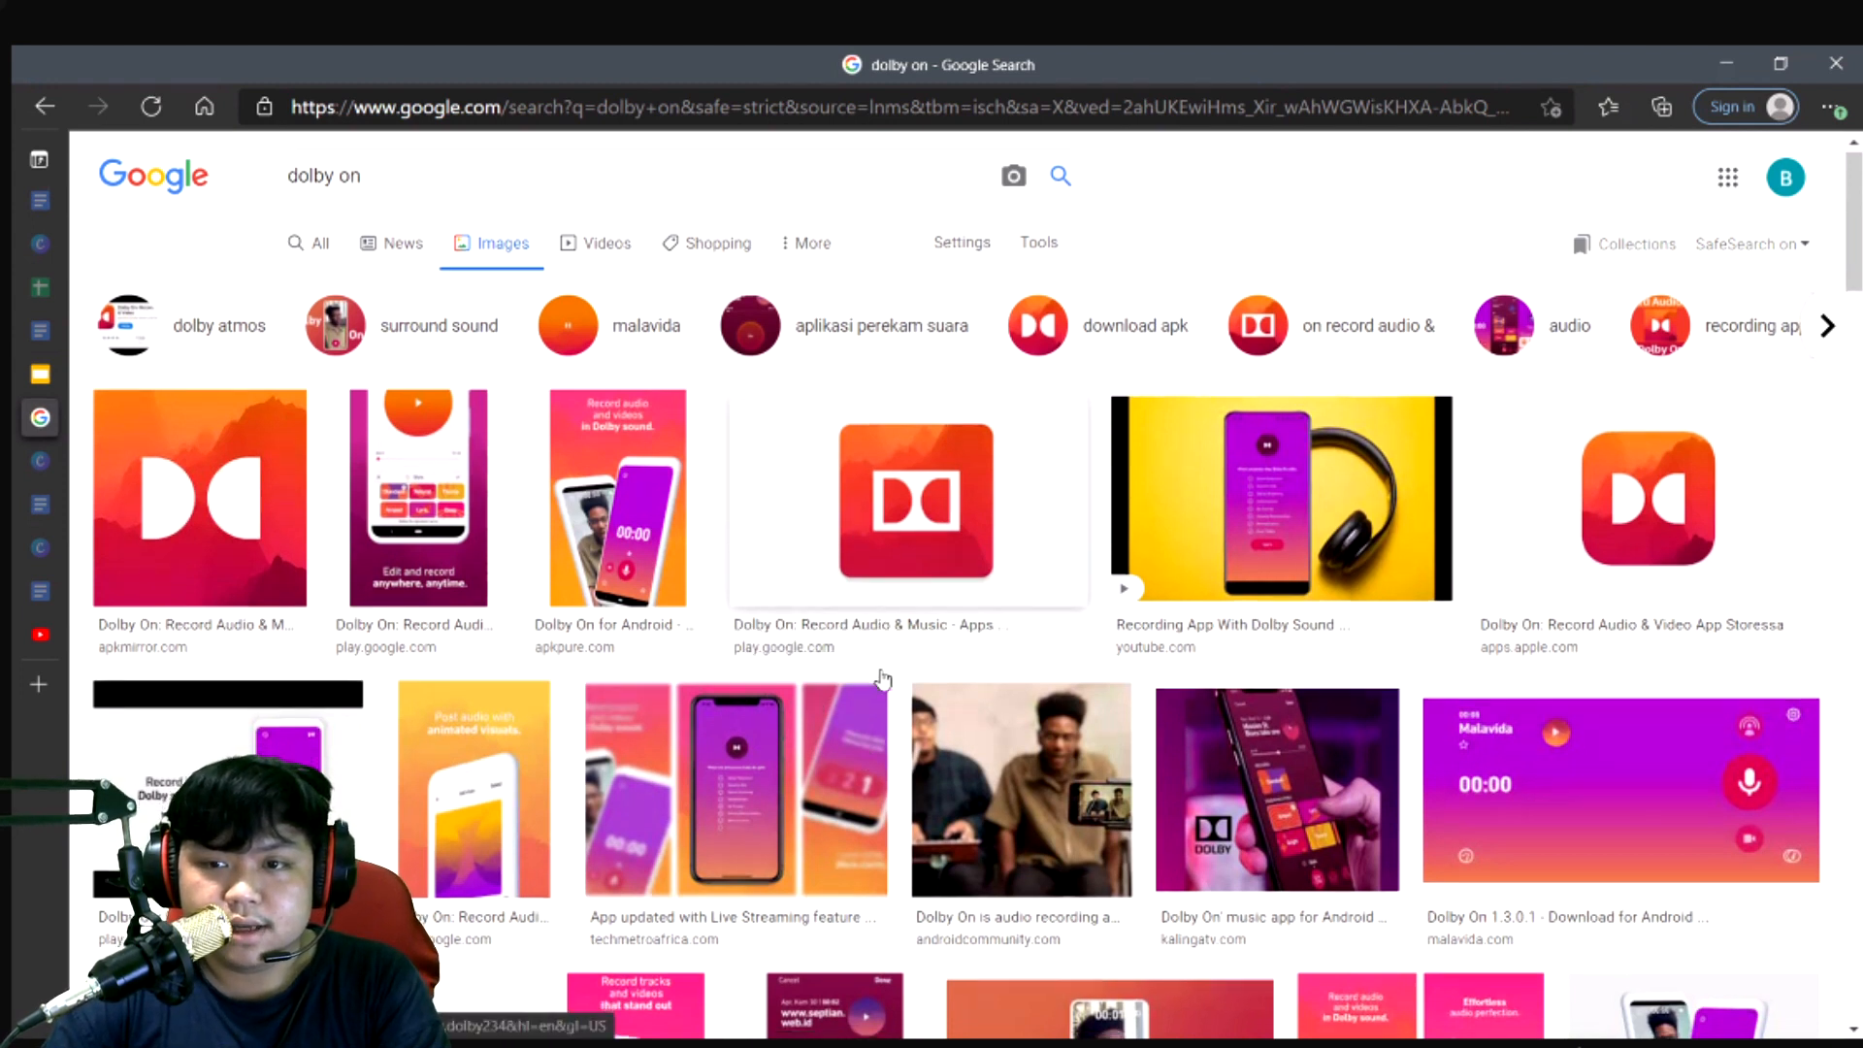
scroll(873, 678, "down", 4)
scroll(805, 765, "down", 2)
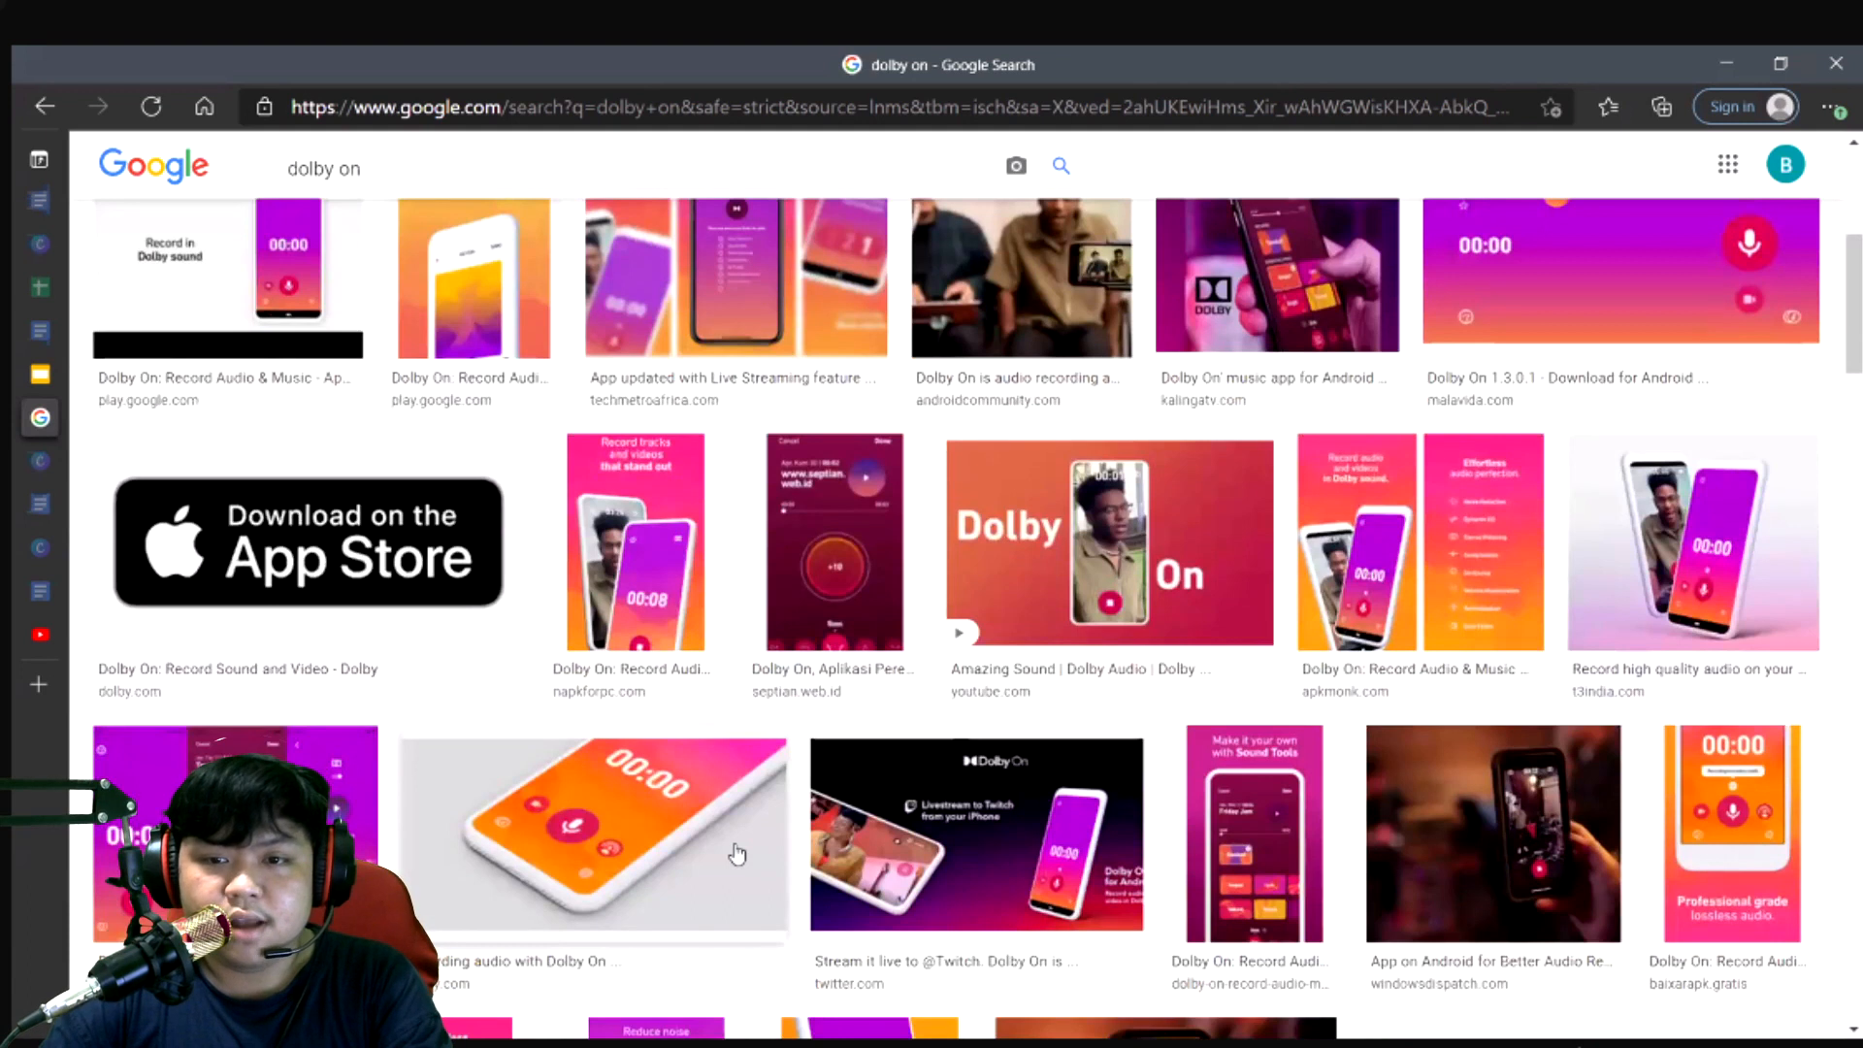
scroll(738, 854, "down", 3)
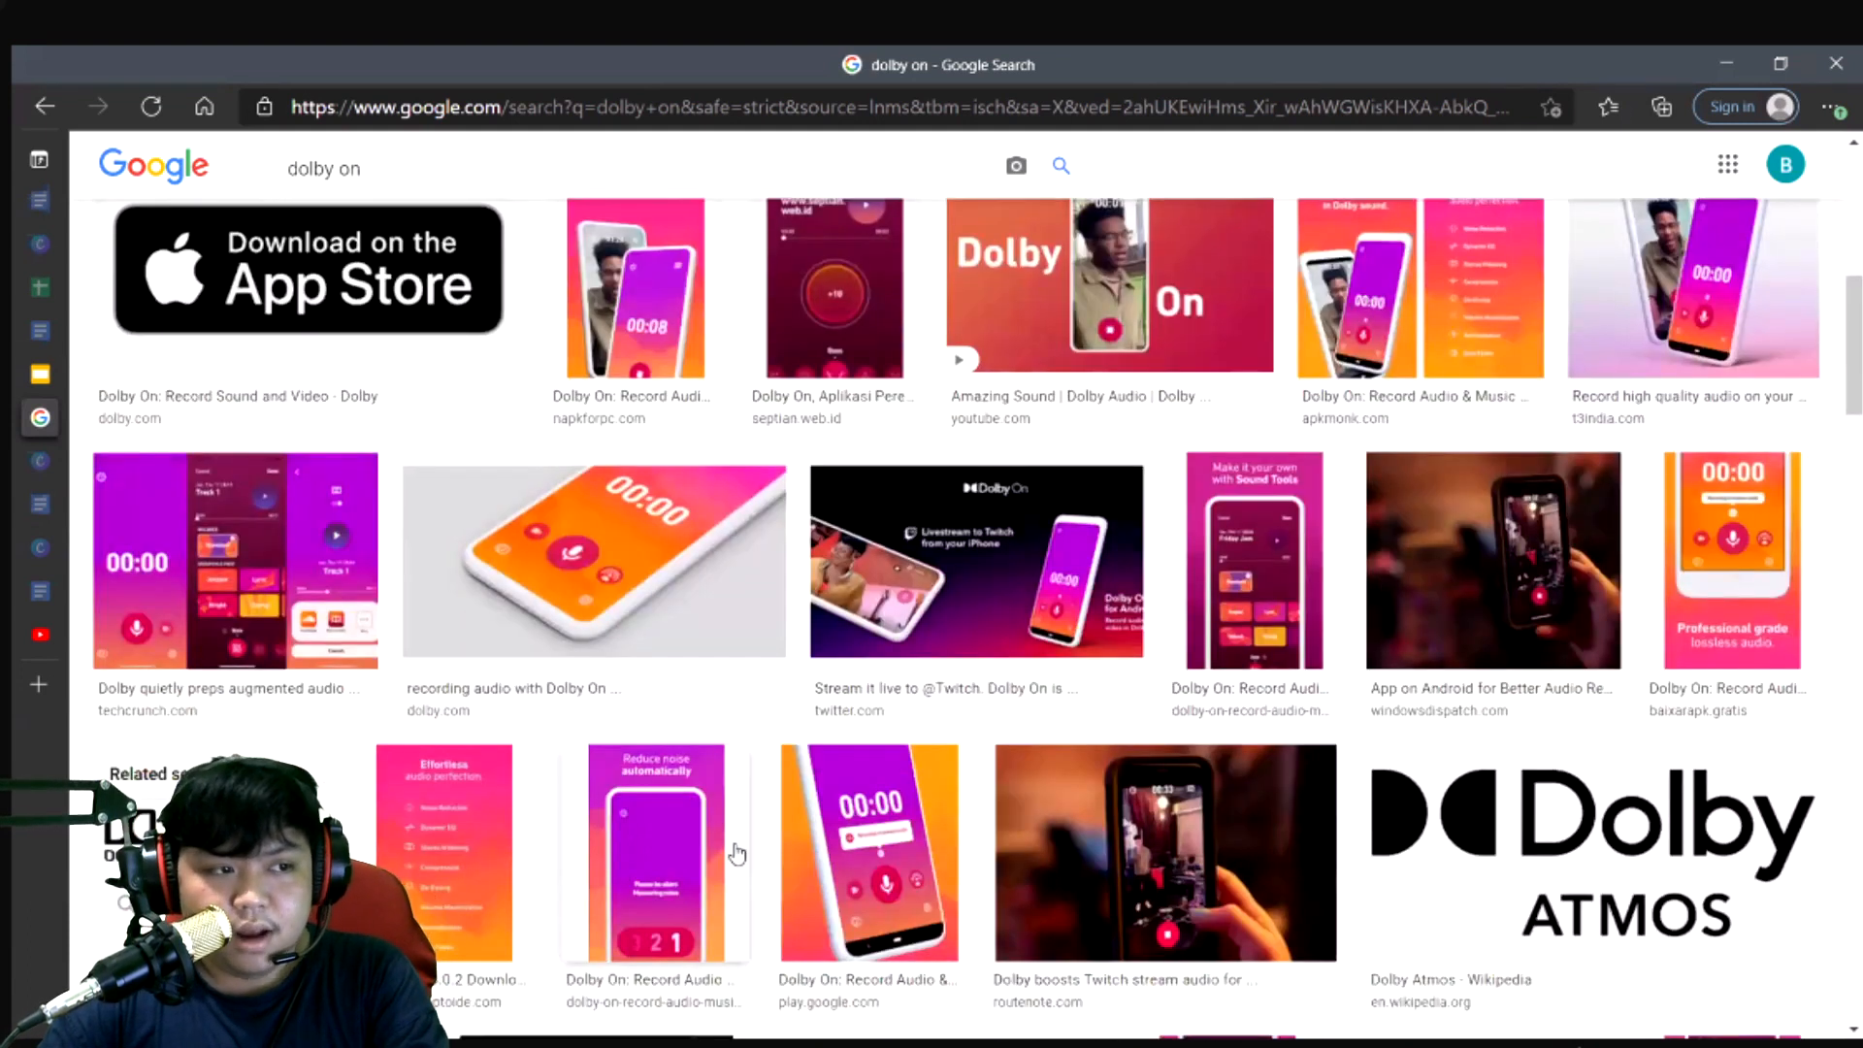
scroll(737, 854, "down", 8)
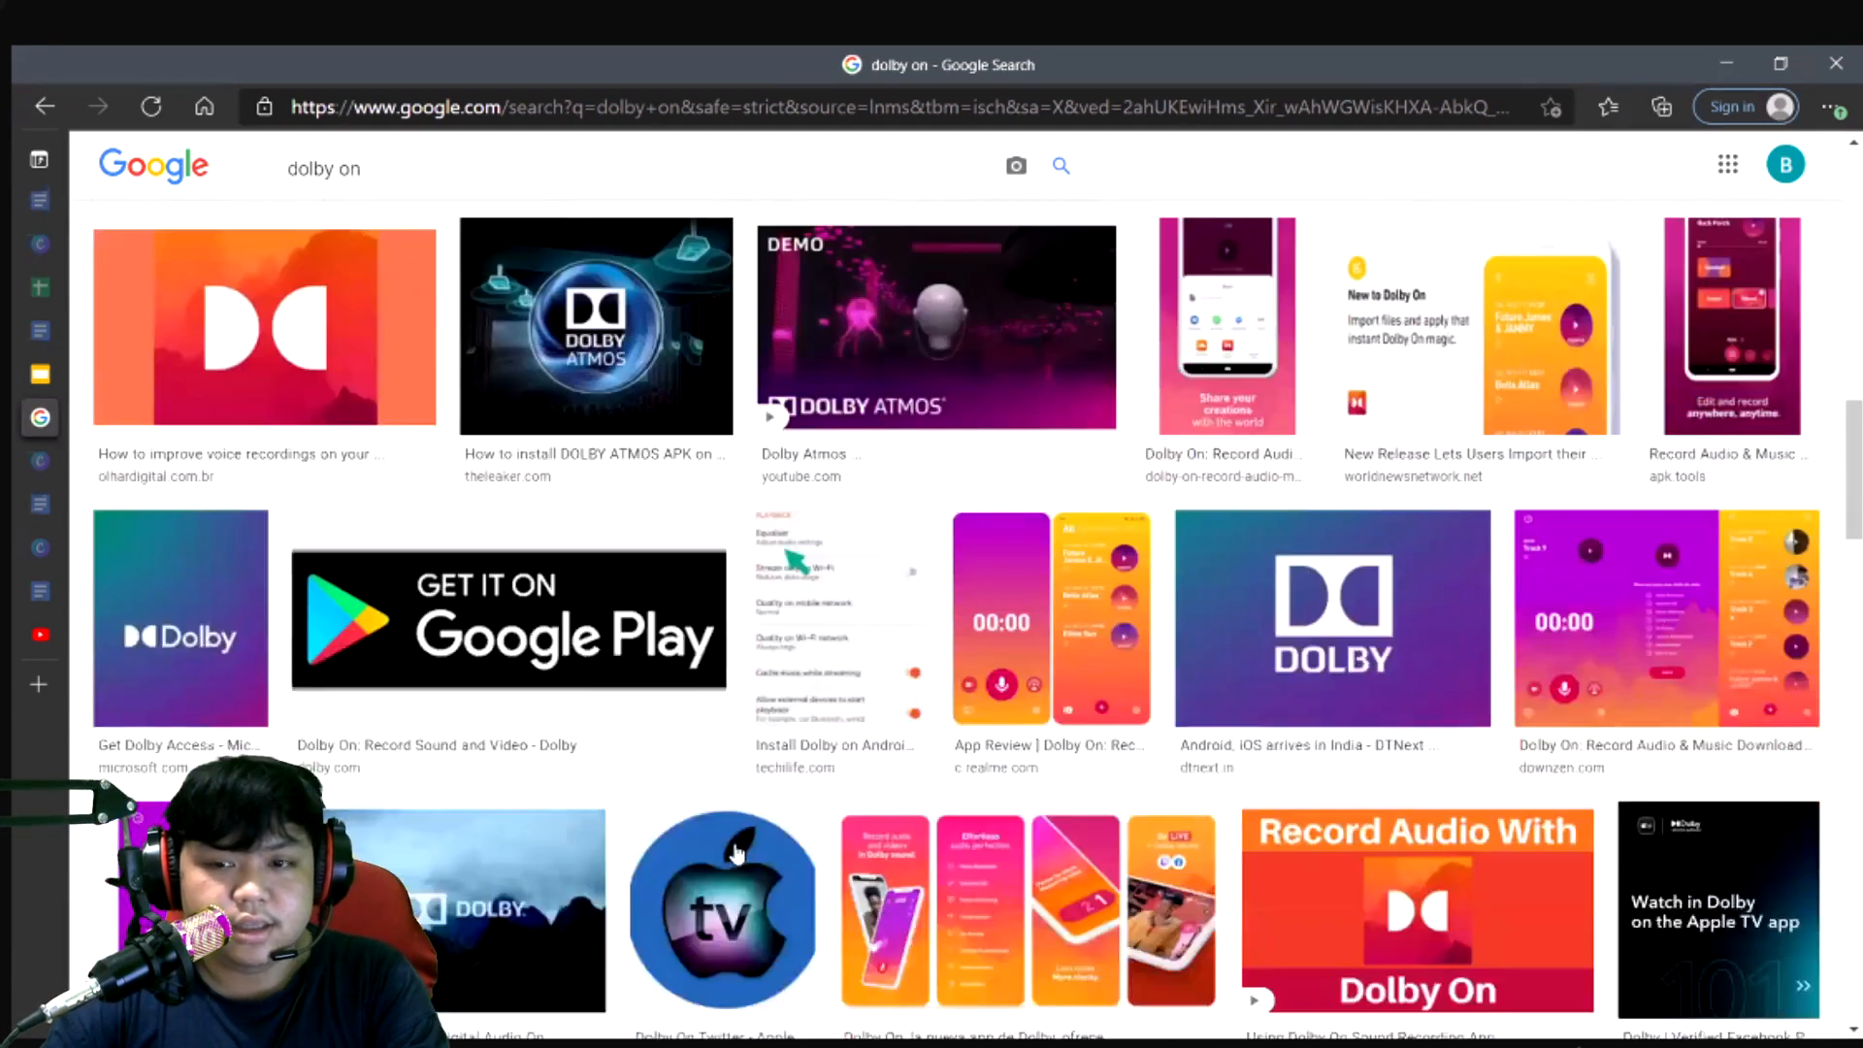
scroll(734, 854, "up", 7)
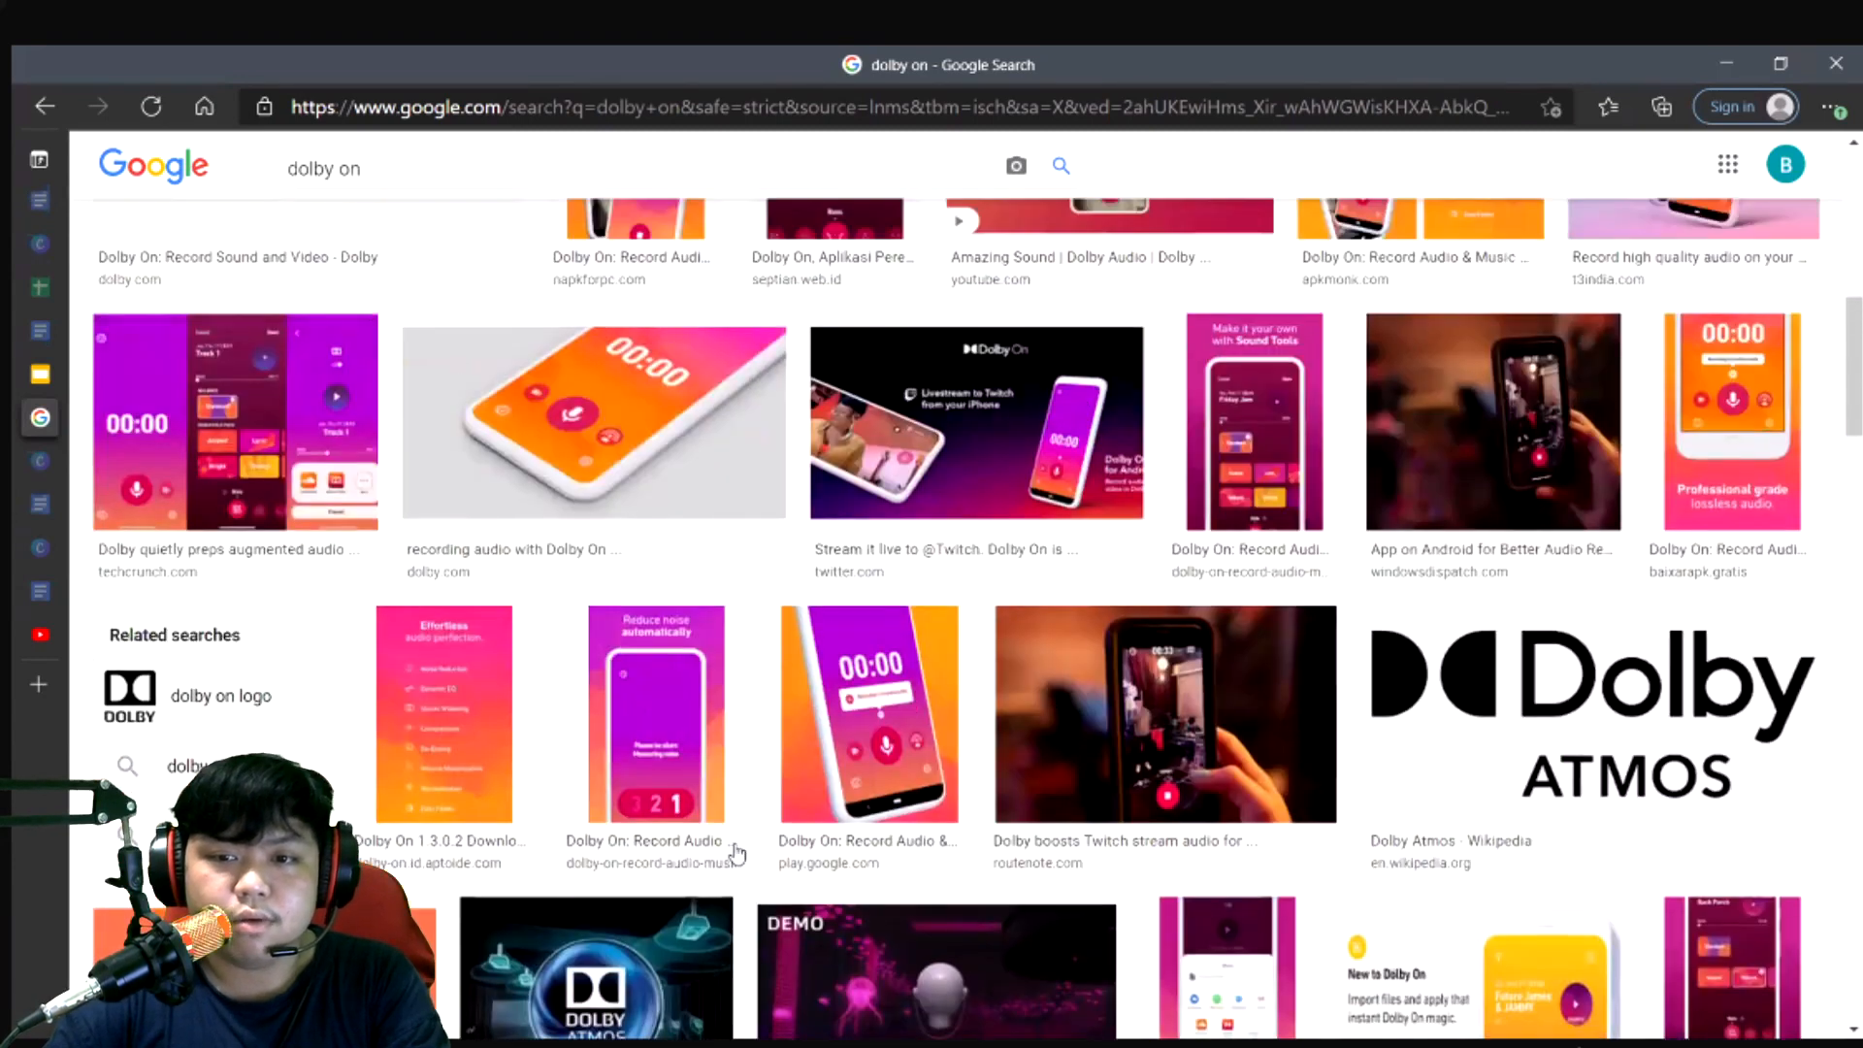
scroll(735, 854, "up", 7)
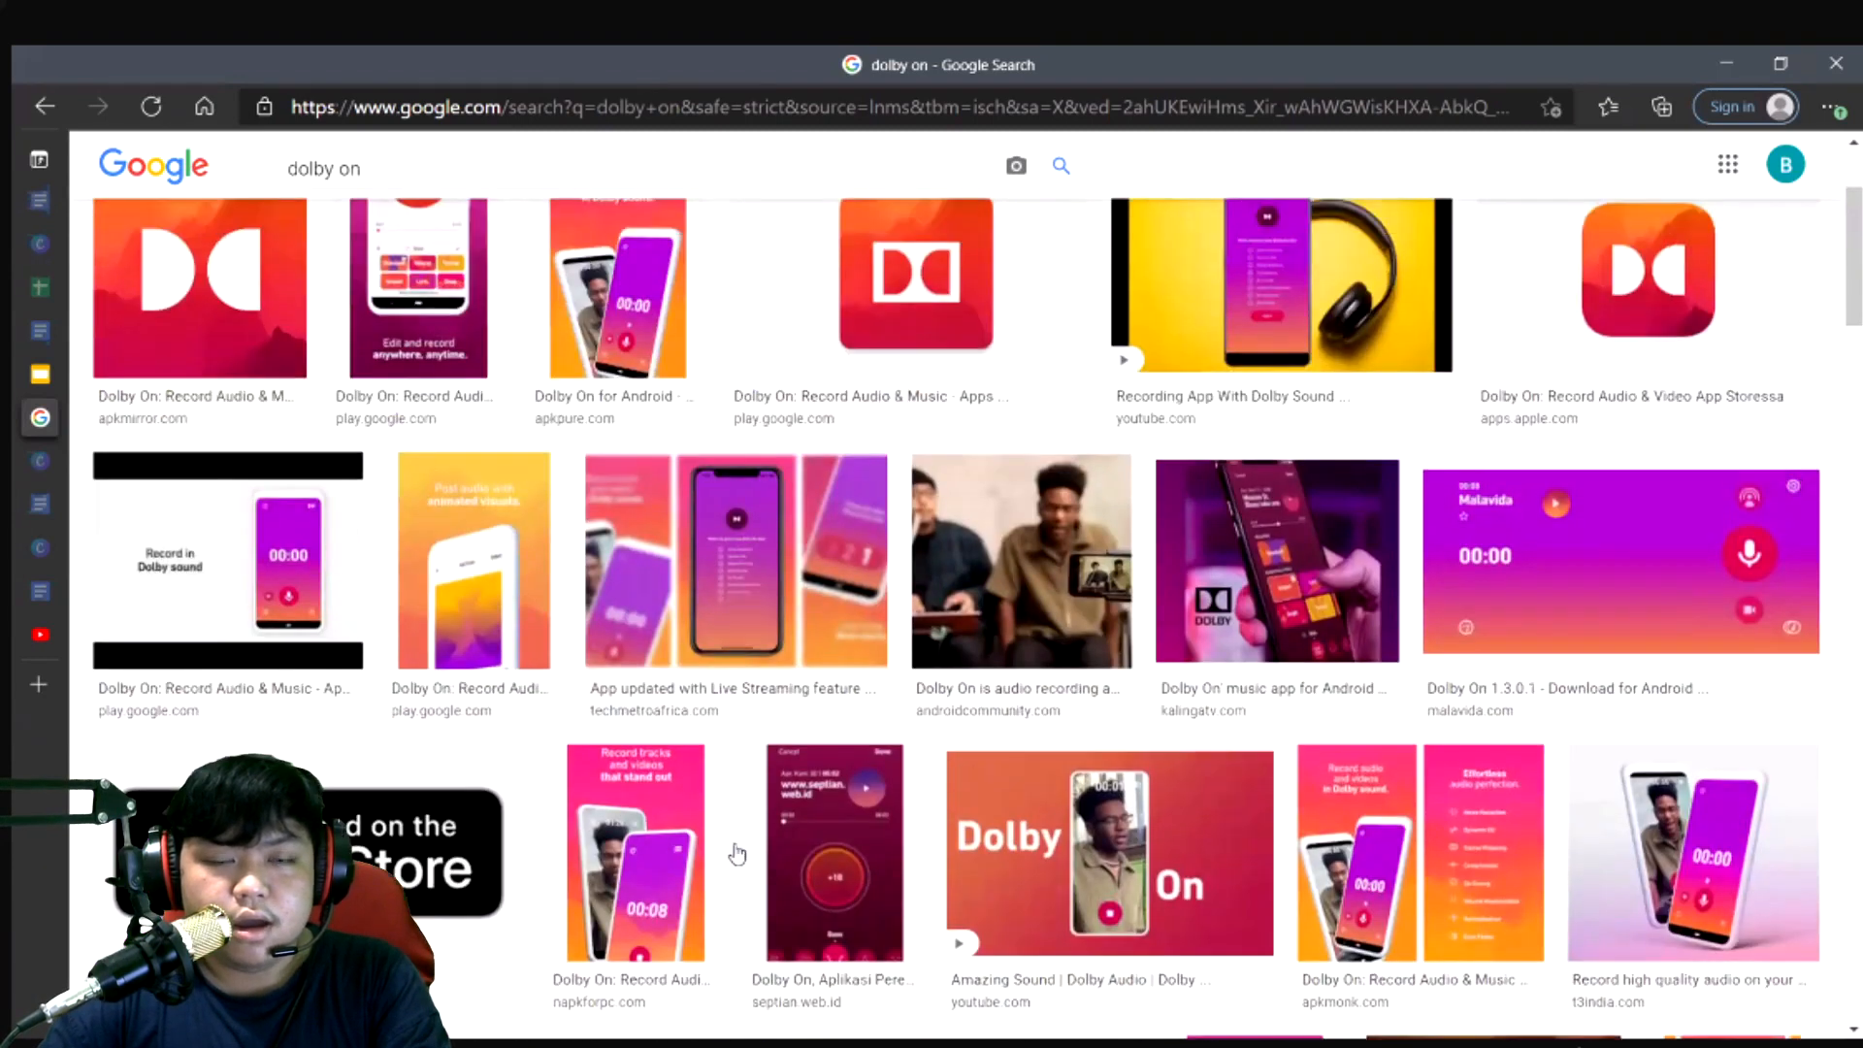
scroll(738, 854, "up", 3)
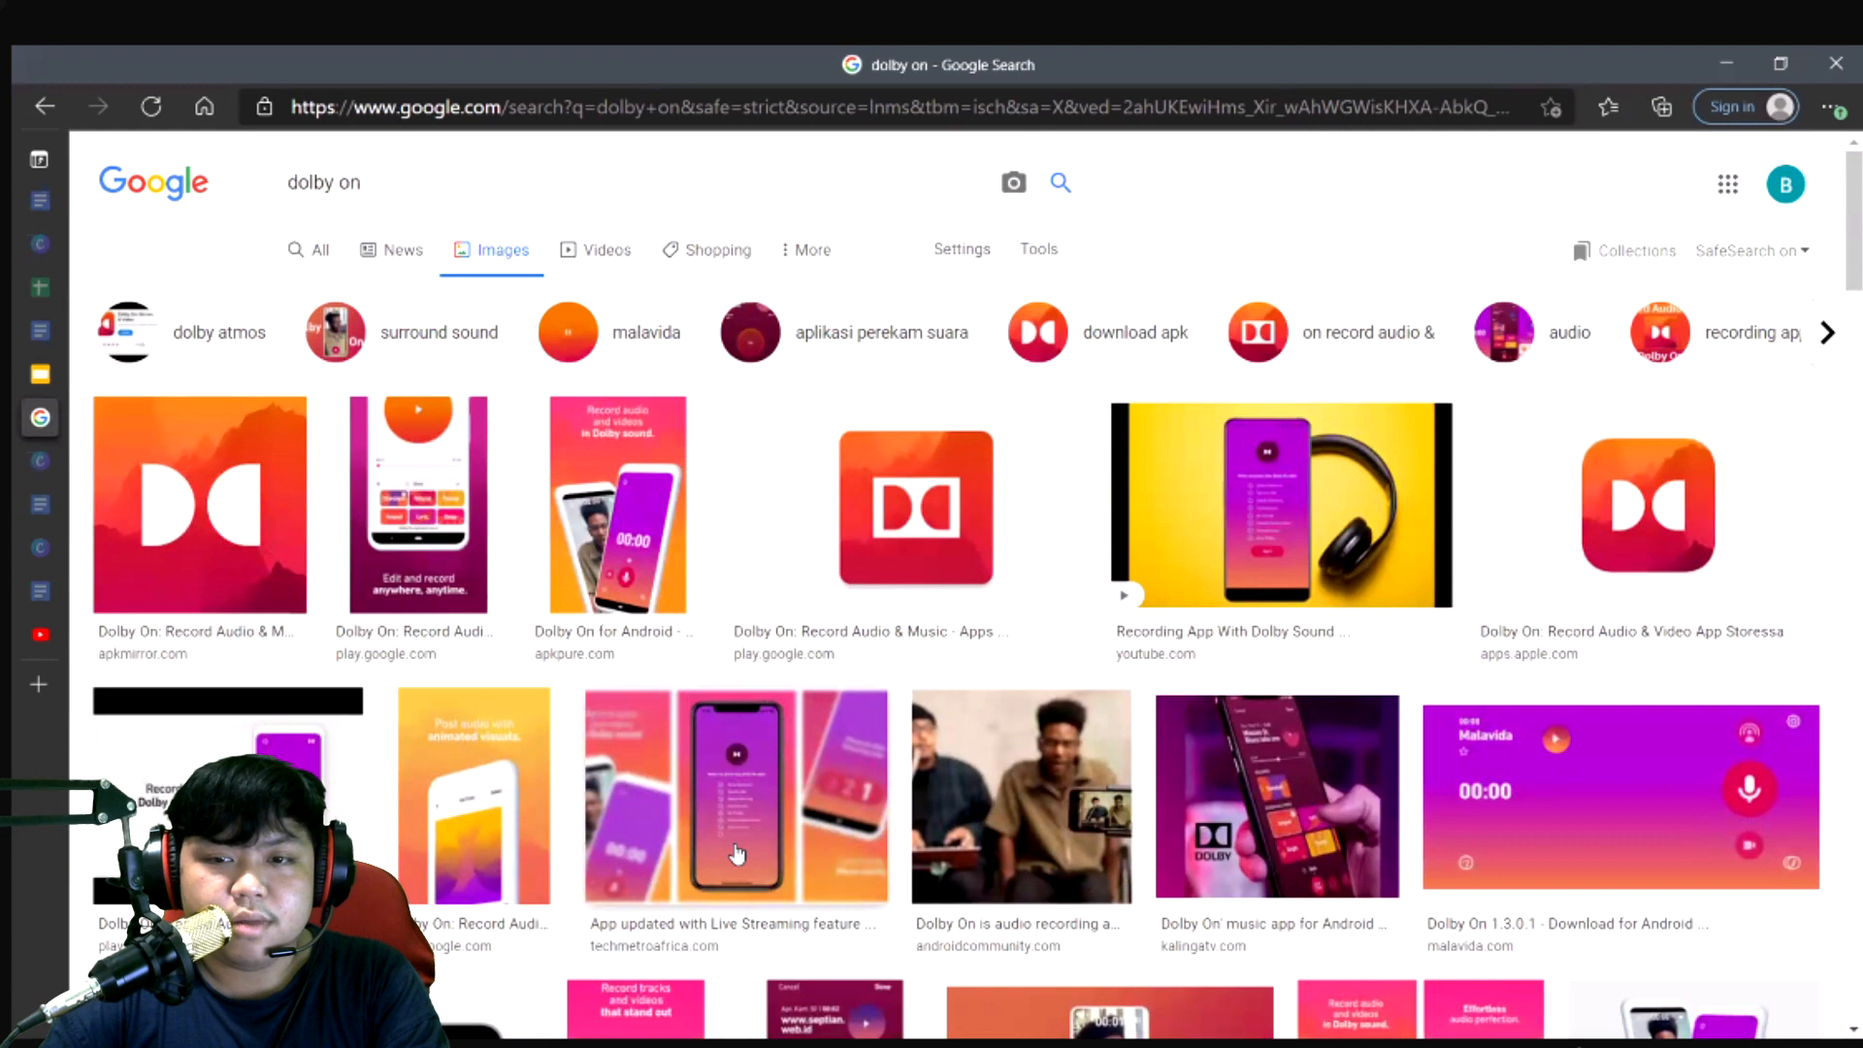
scroll(738, 854, "down", 6)
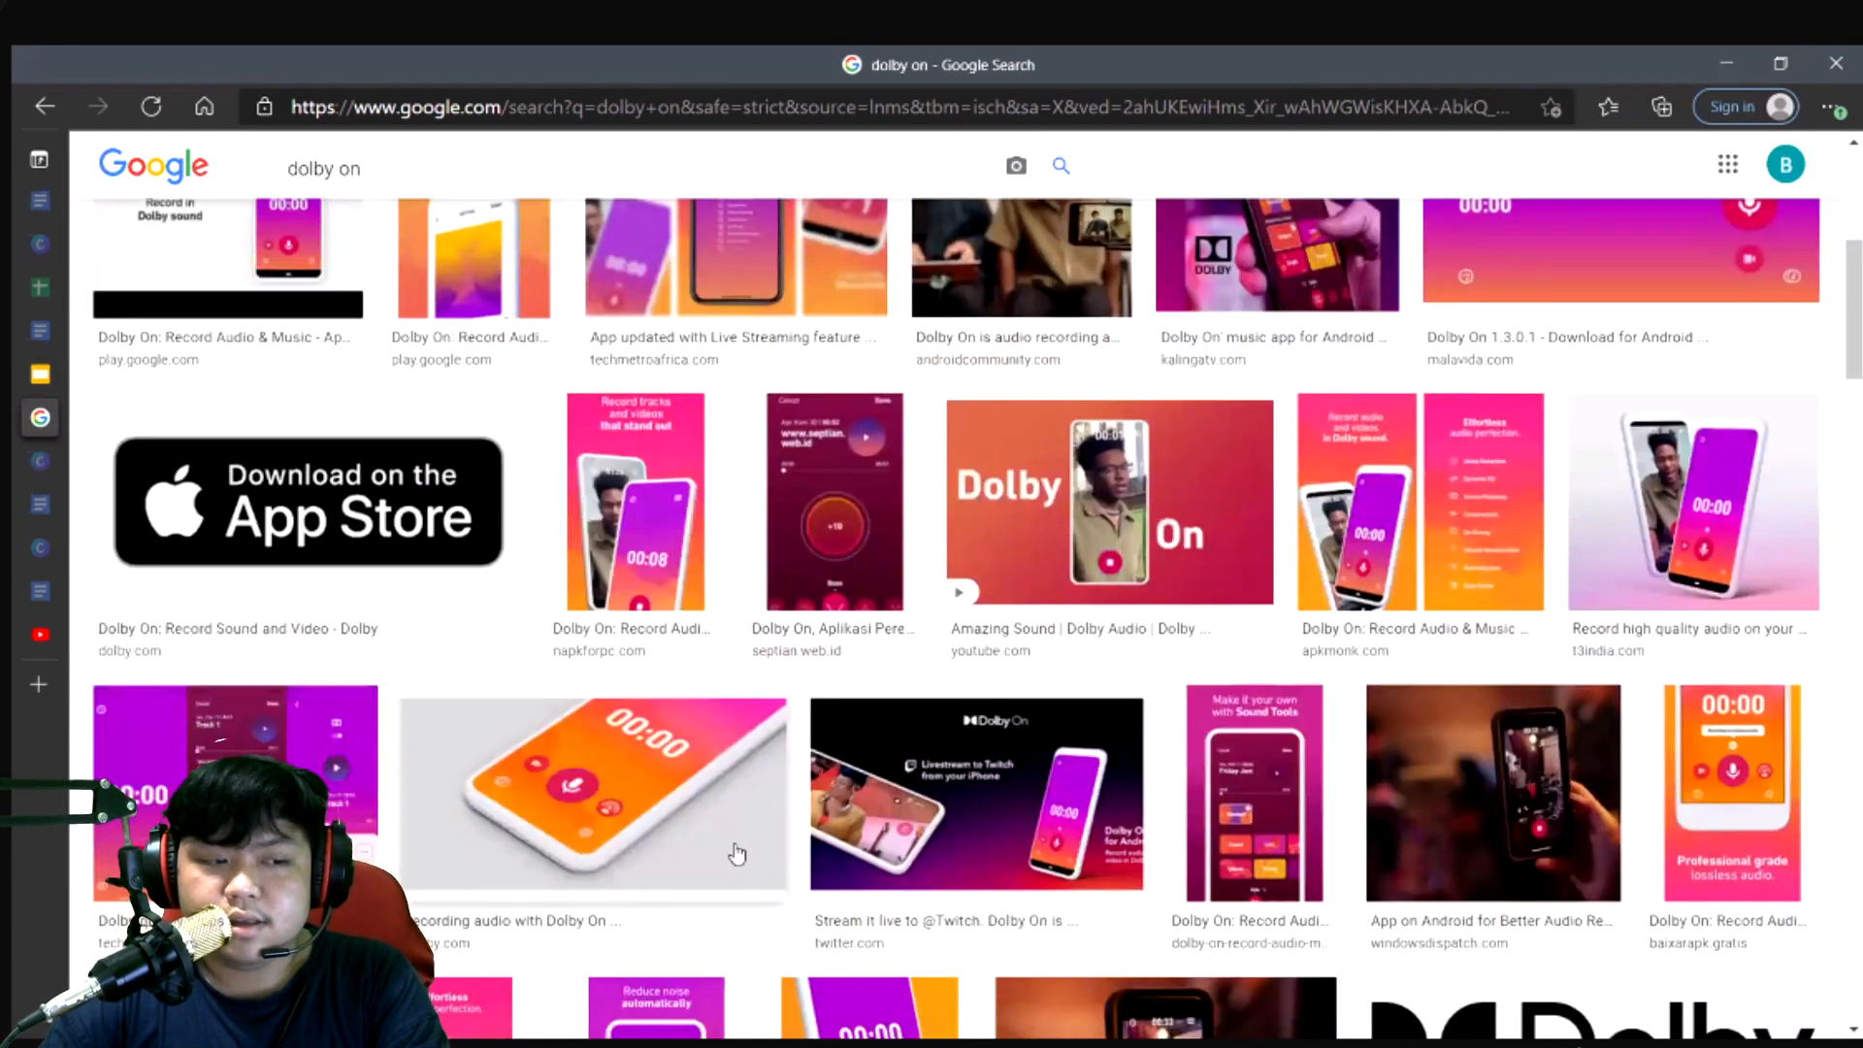
scroll(738, 854, "down", 1)
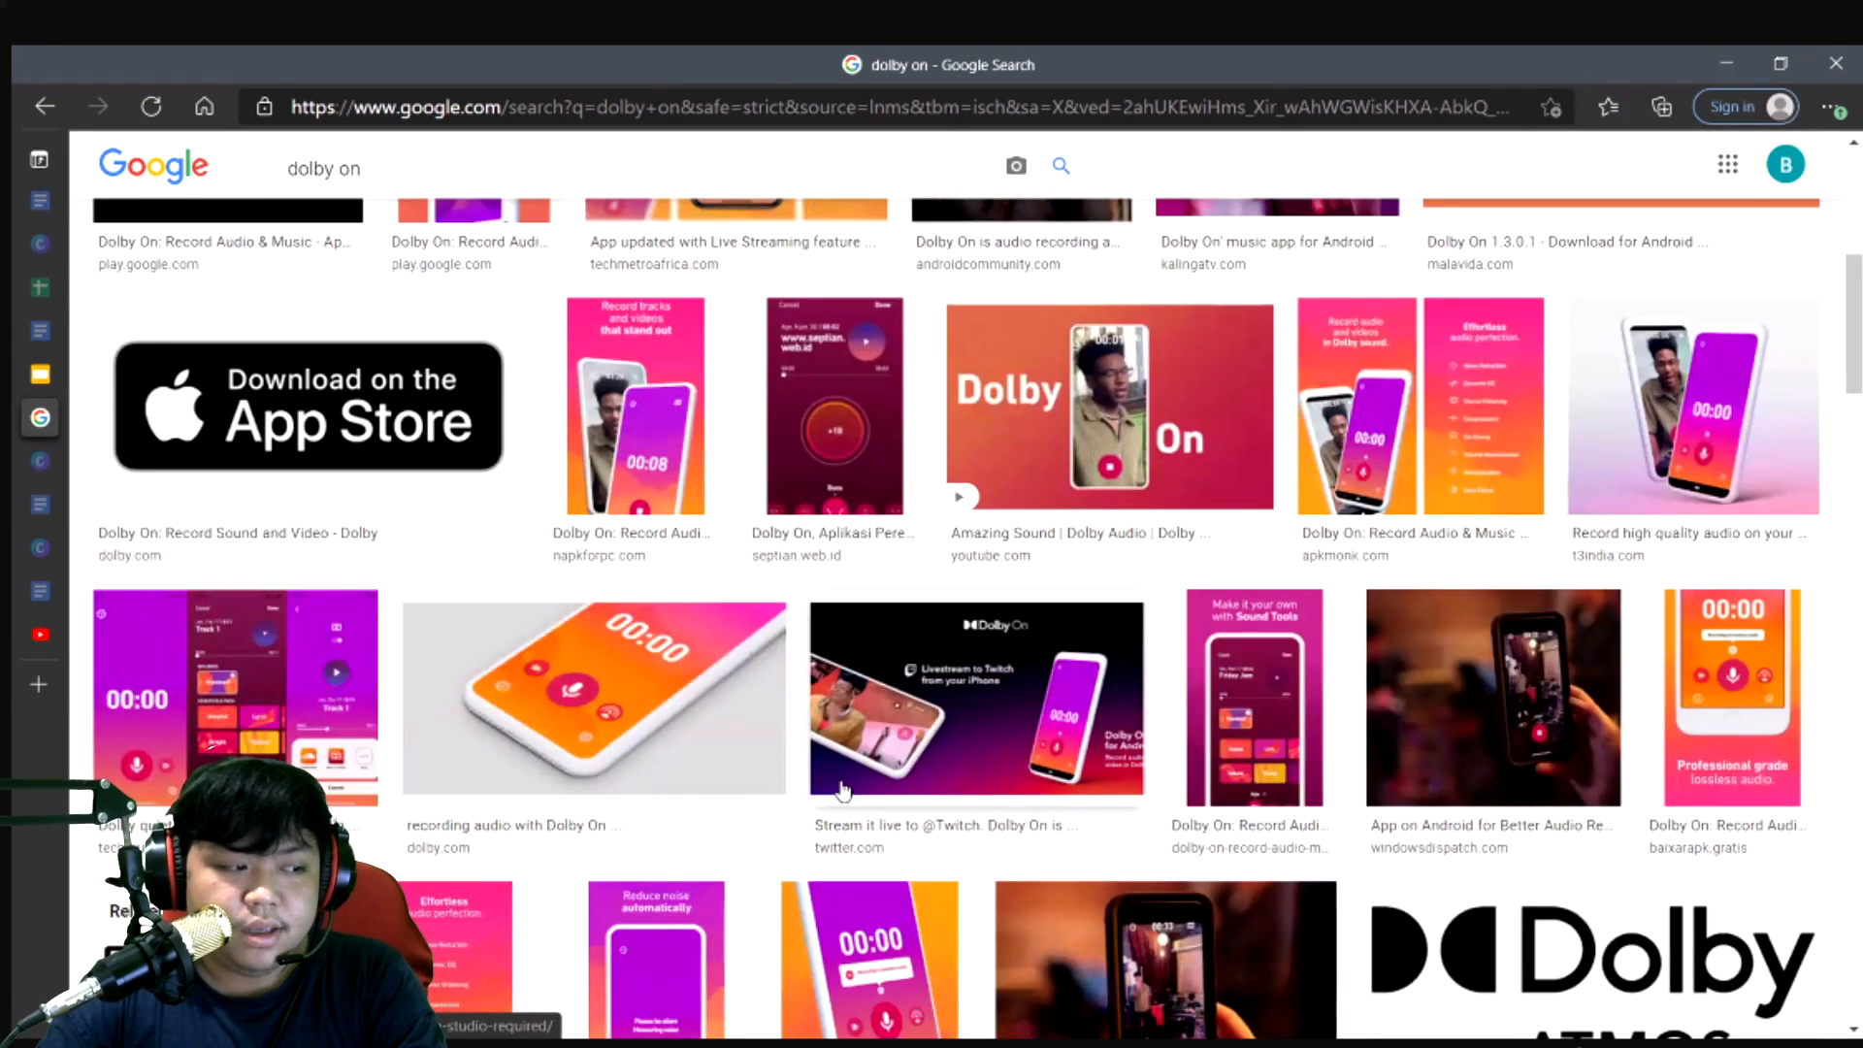
scroll(842, 790, "up", 4)
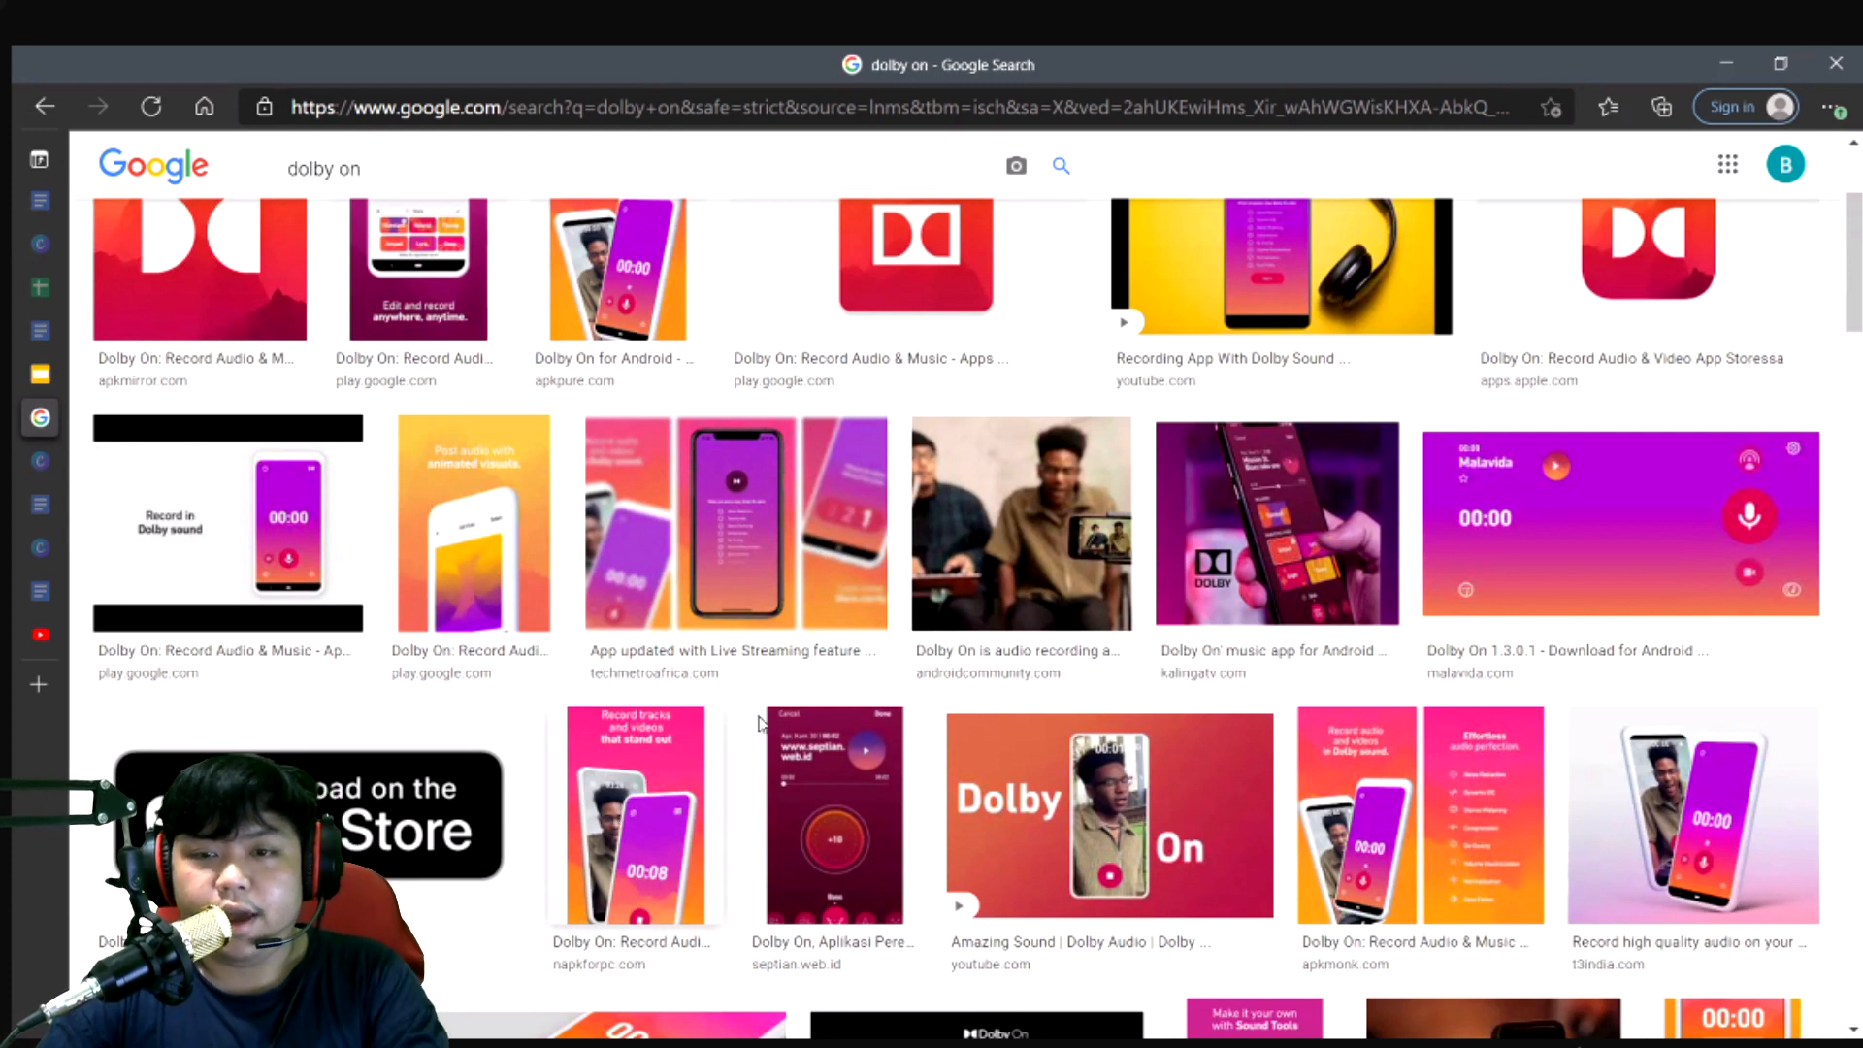
scroll(888, 587, "down", 3)
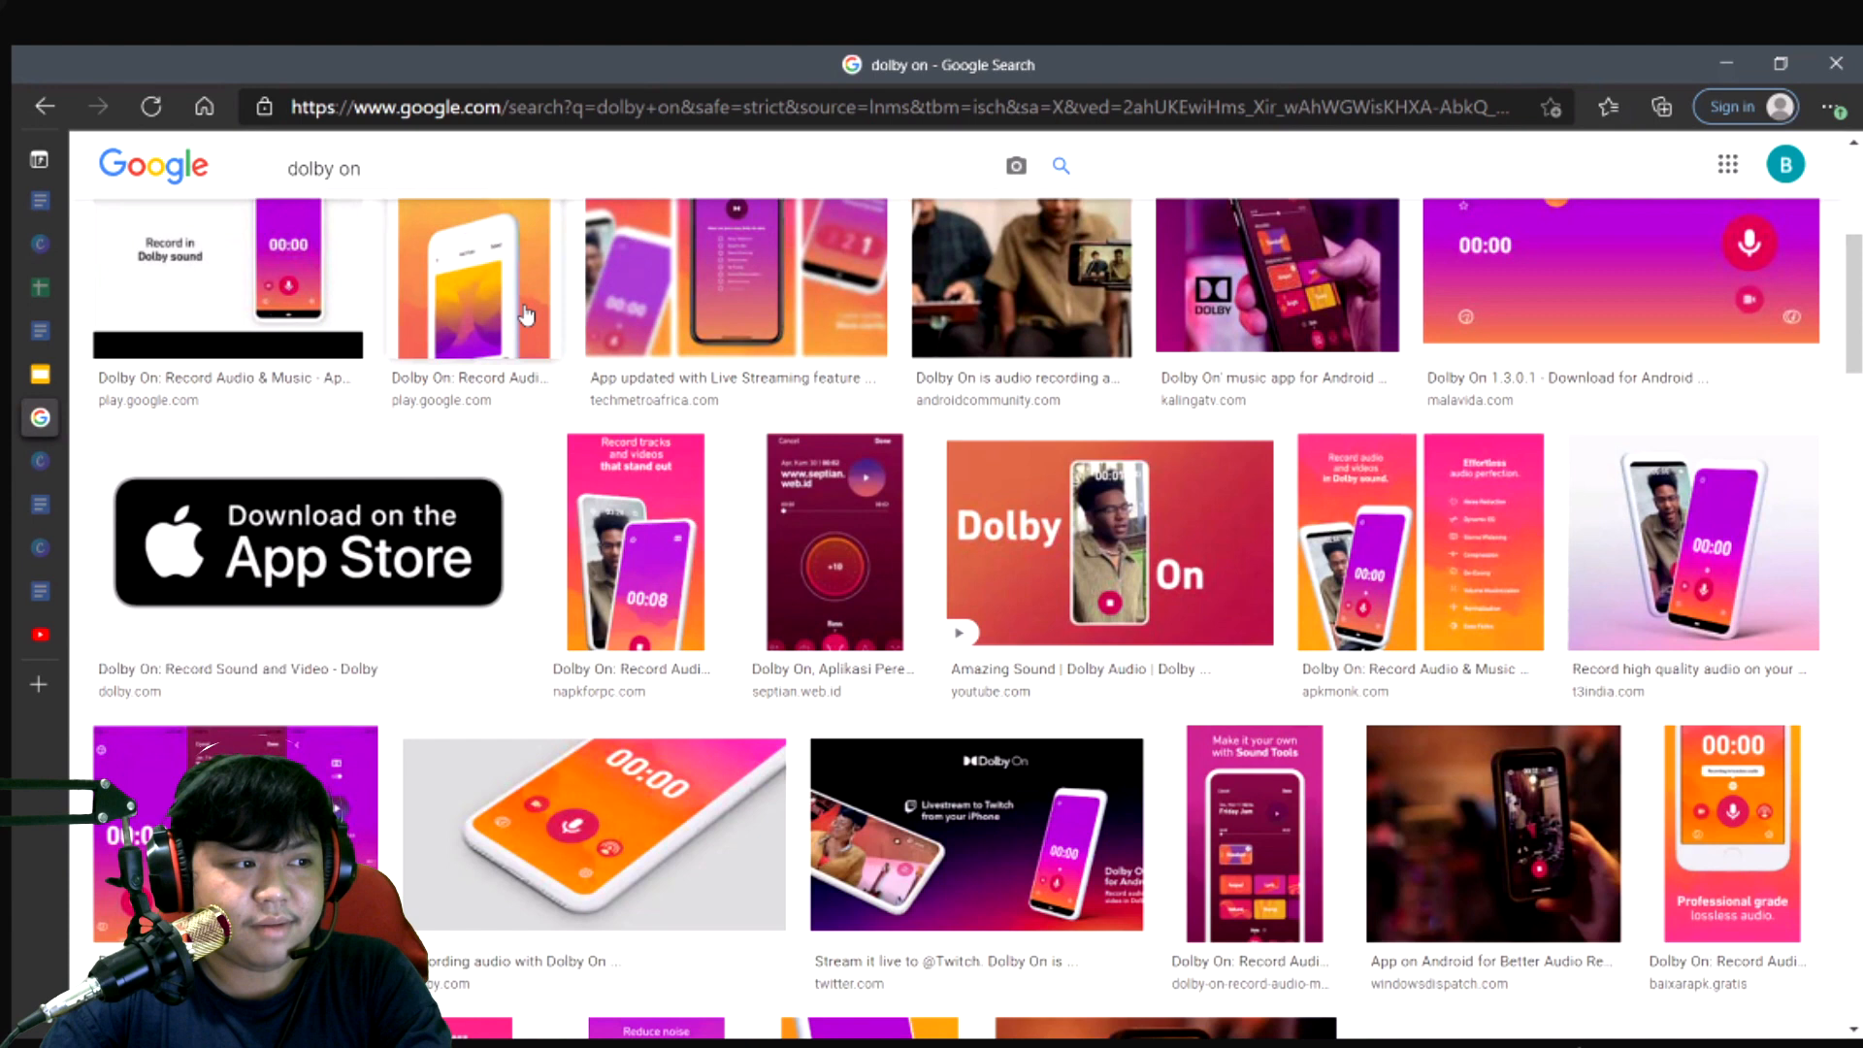
- Switch back to Studio One, look at the song import and export commands, and place the playback cursor at bar 9
key("alt+Tab")
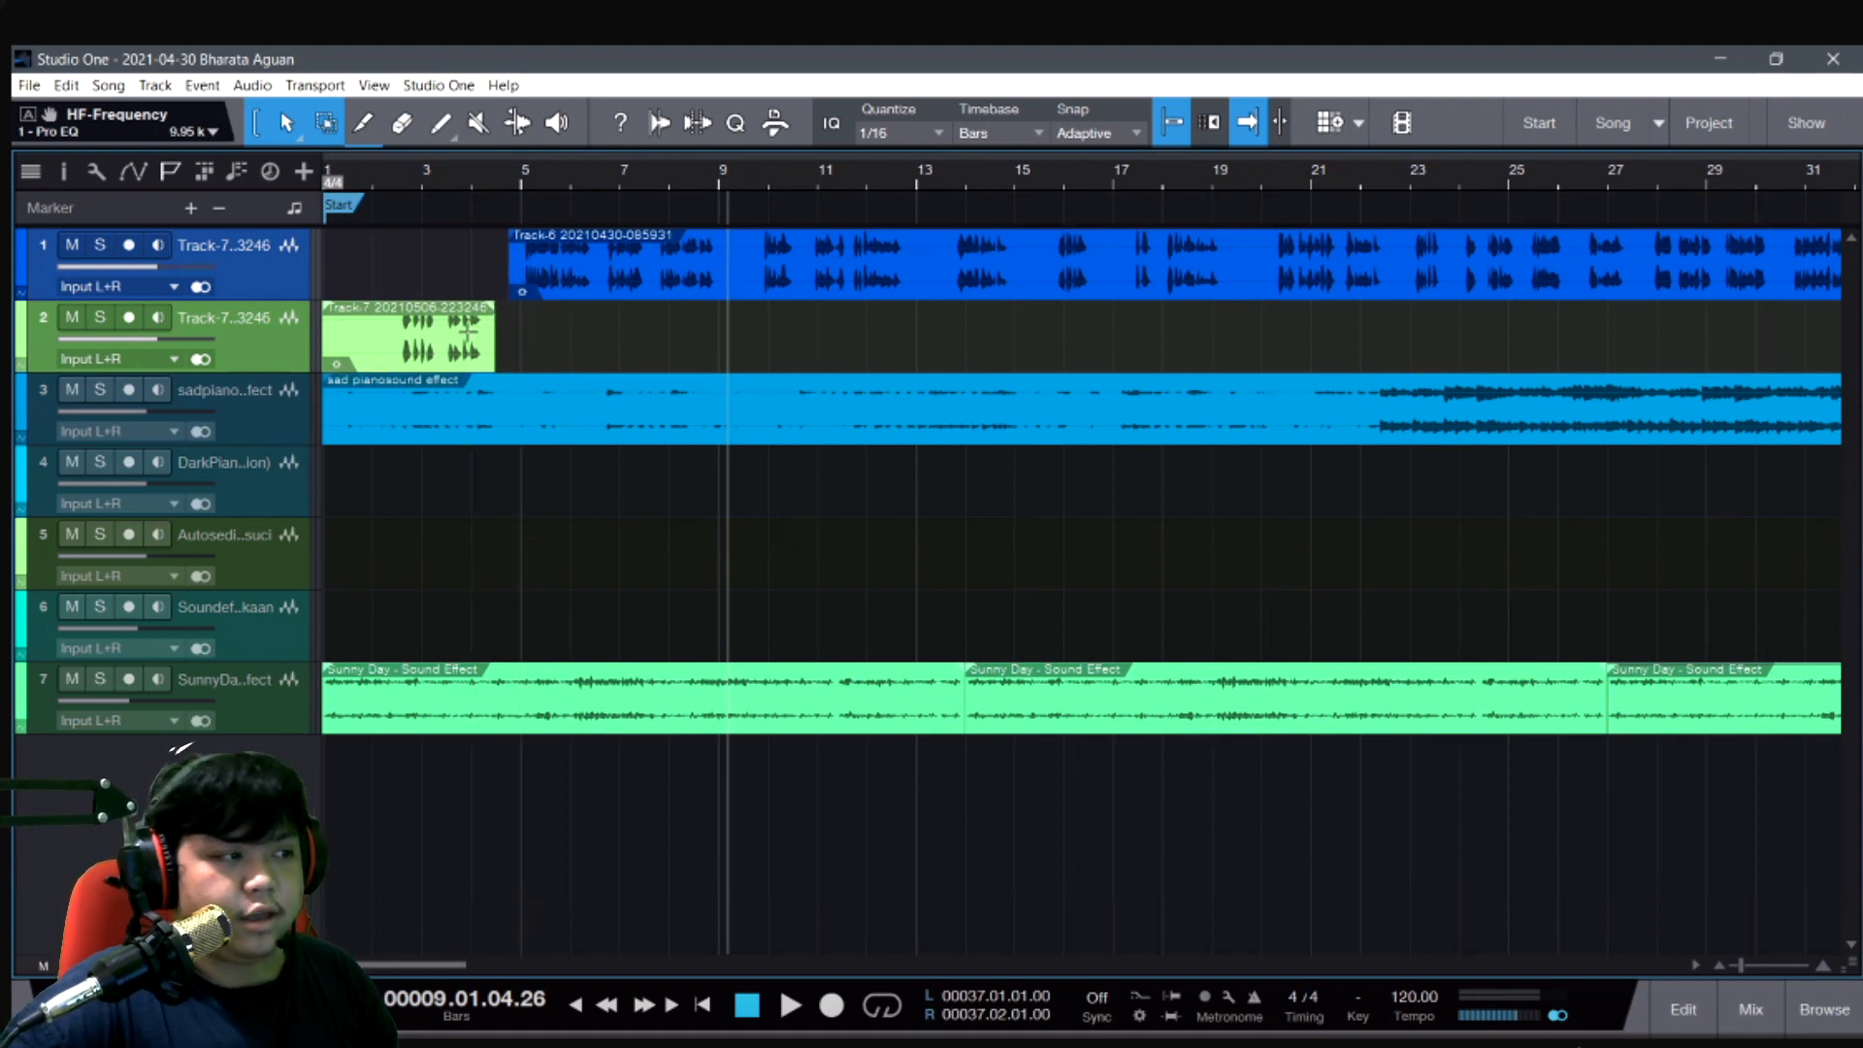
left_click(108, 85)
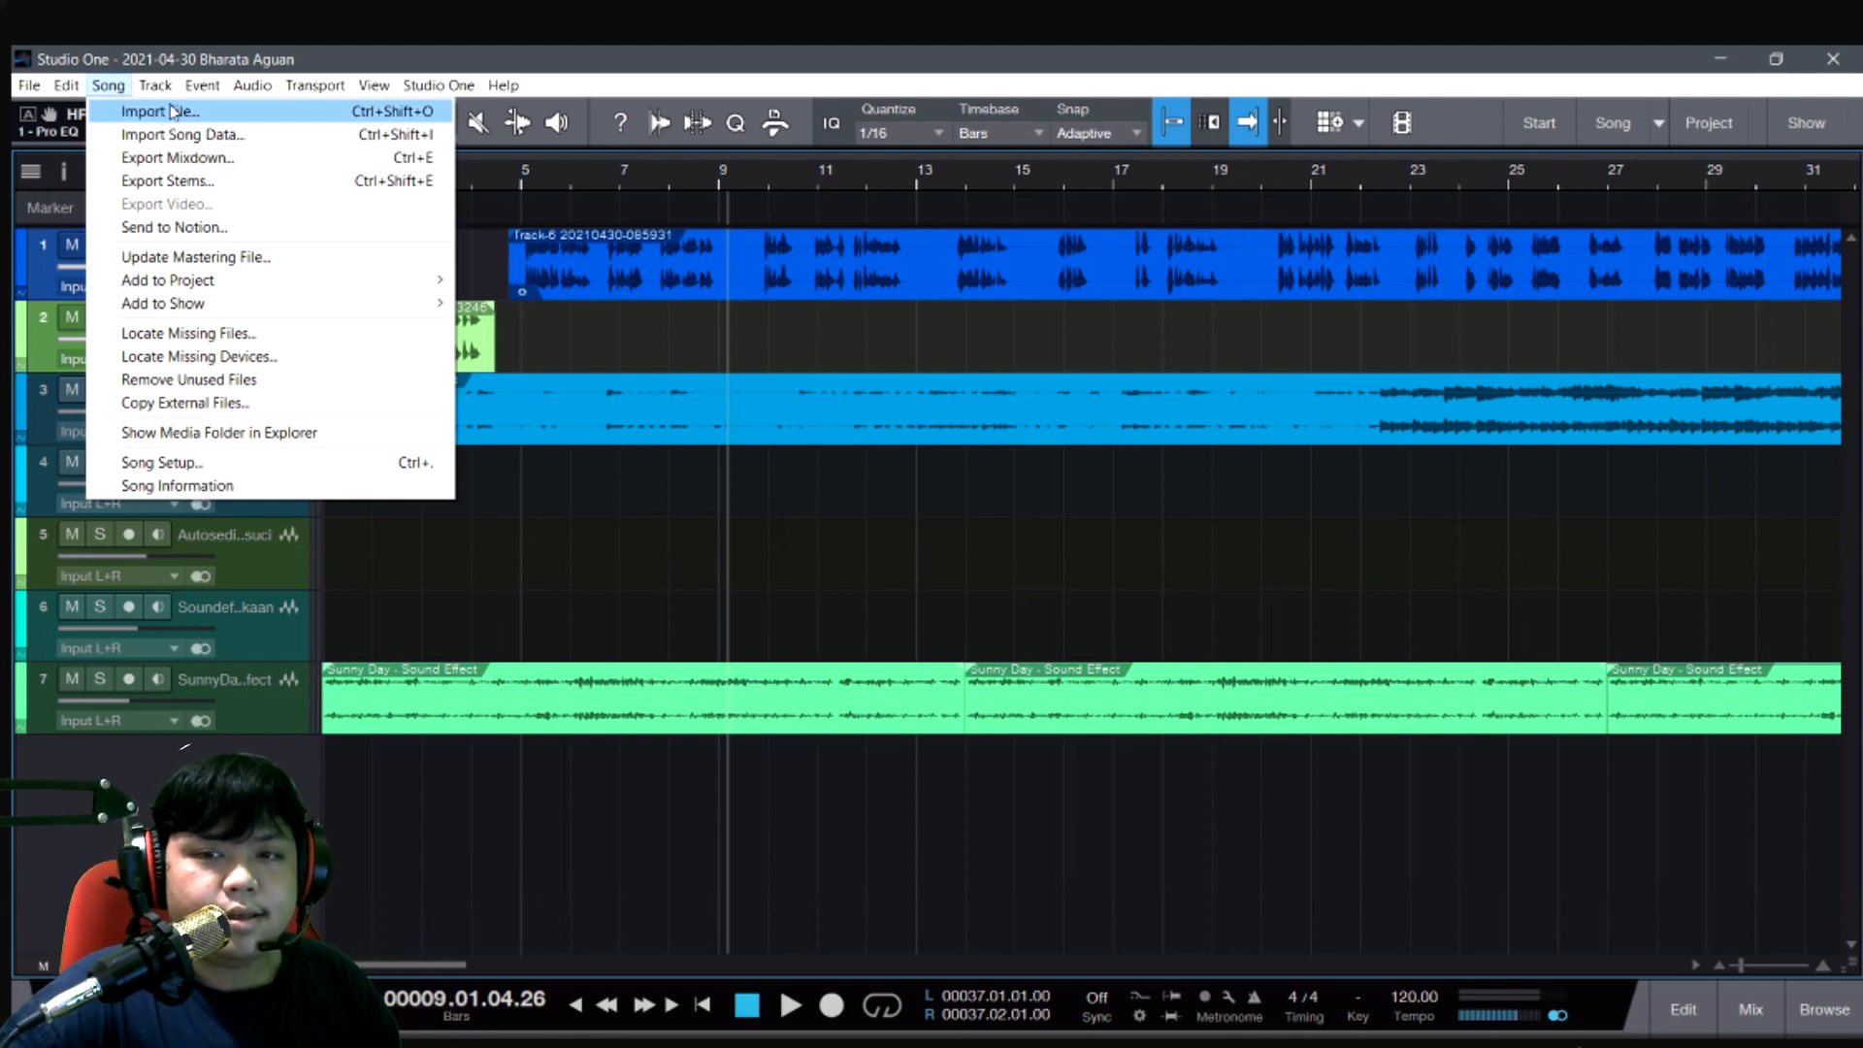
left_click(724, 369)
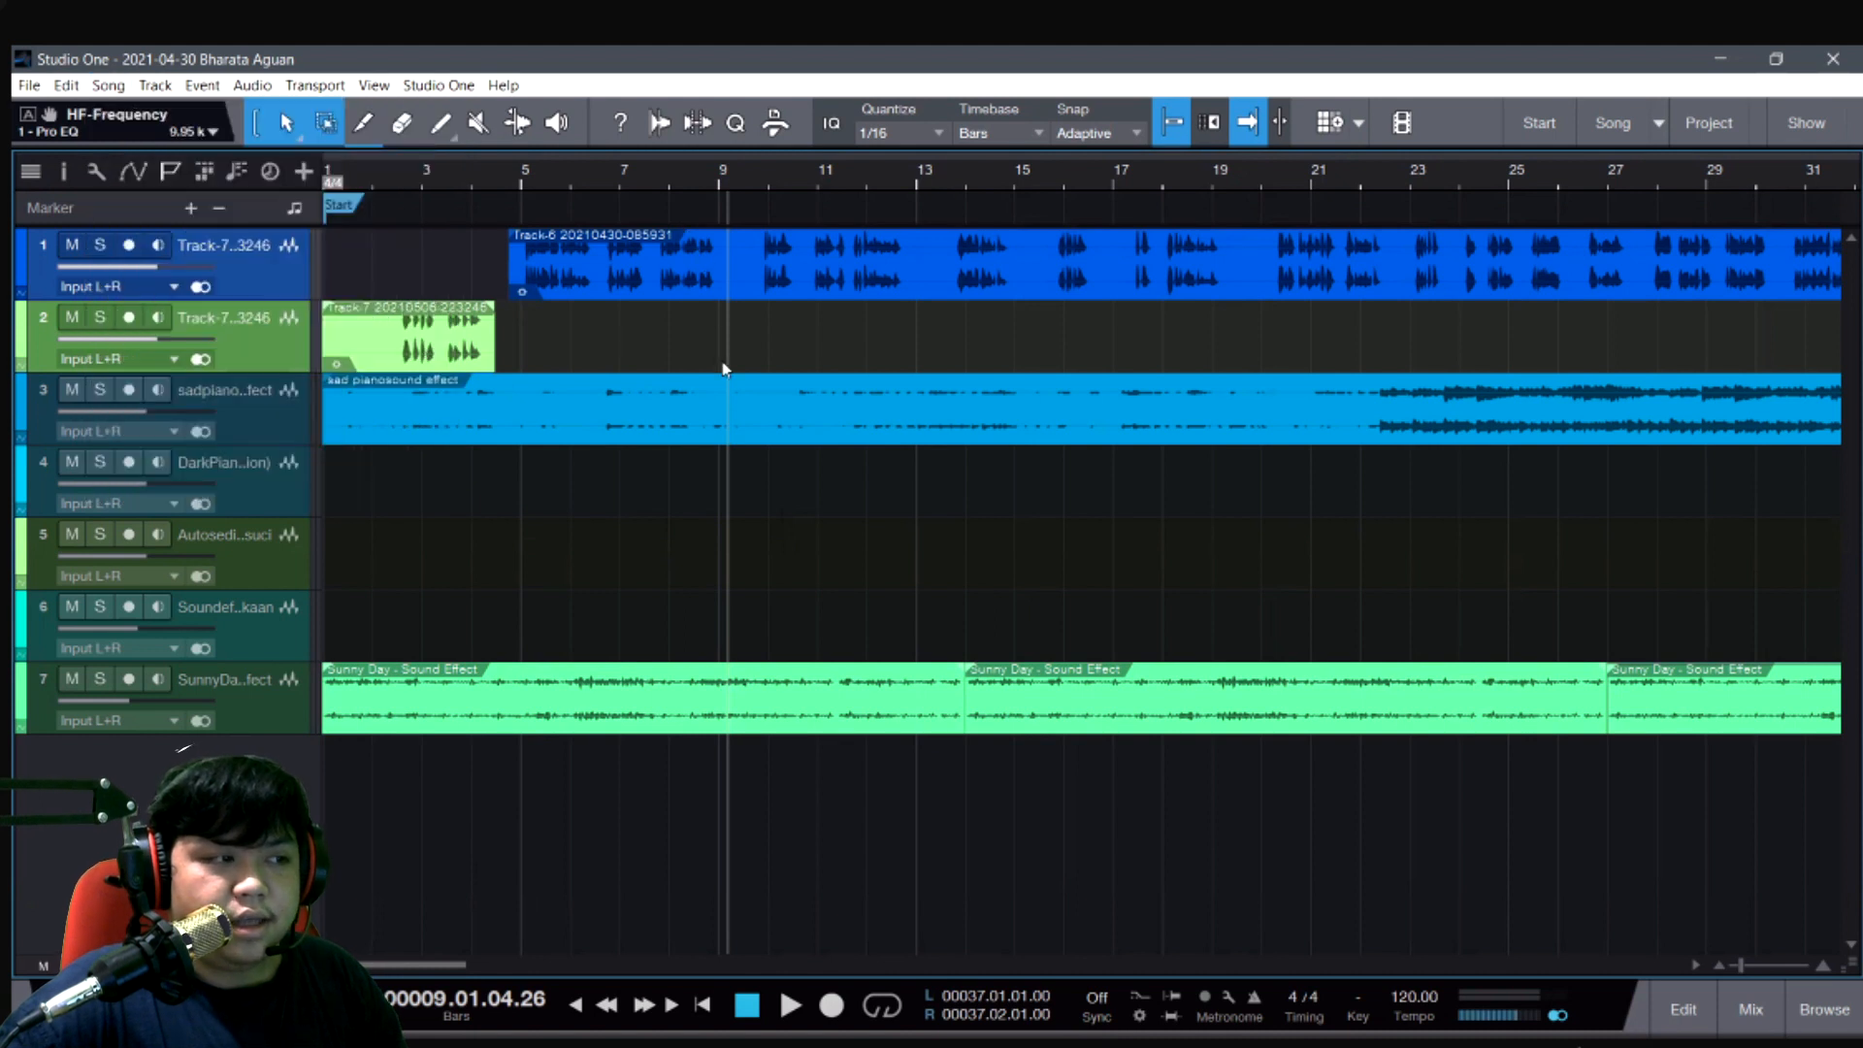
left_click(723, 369)
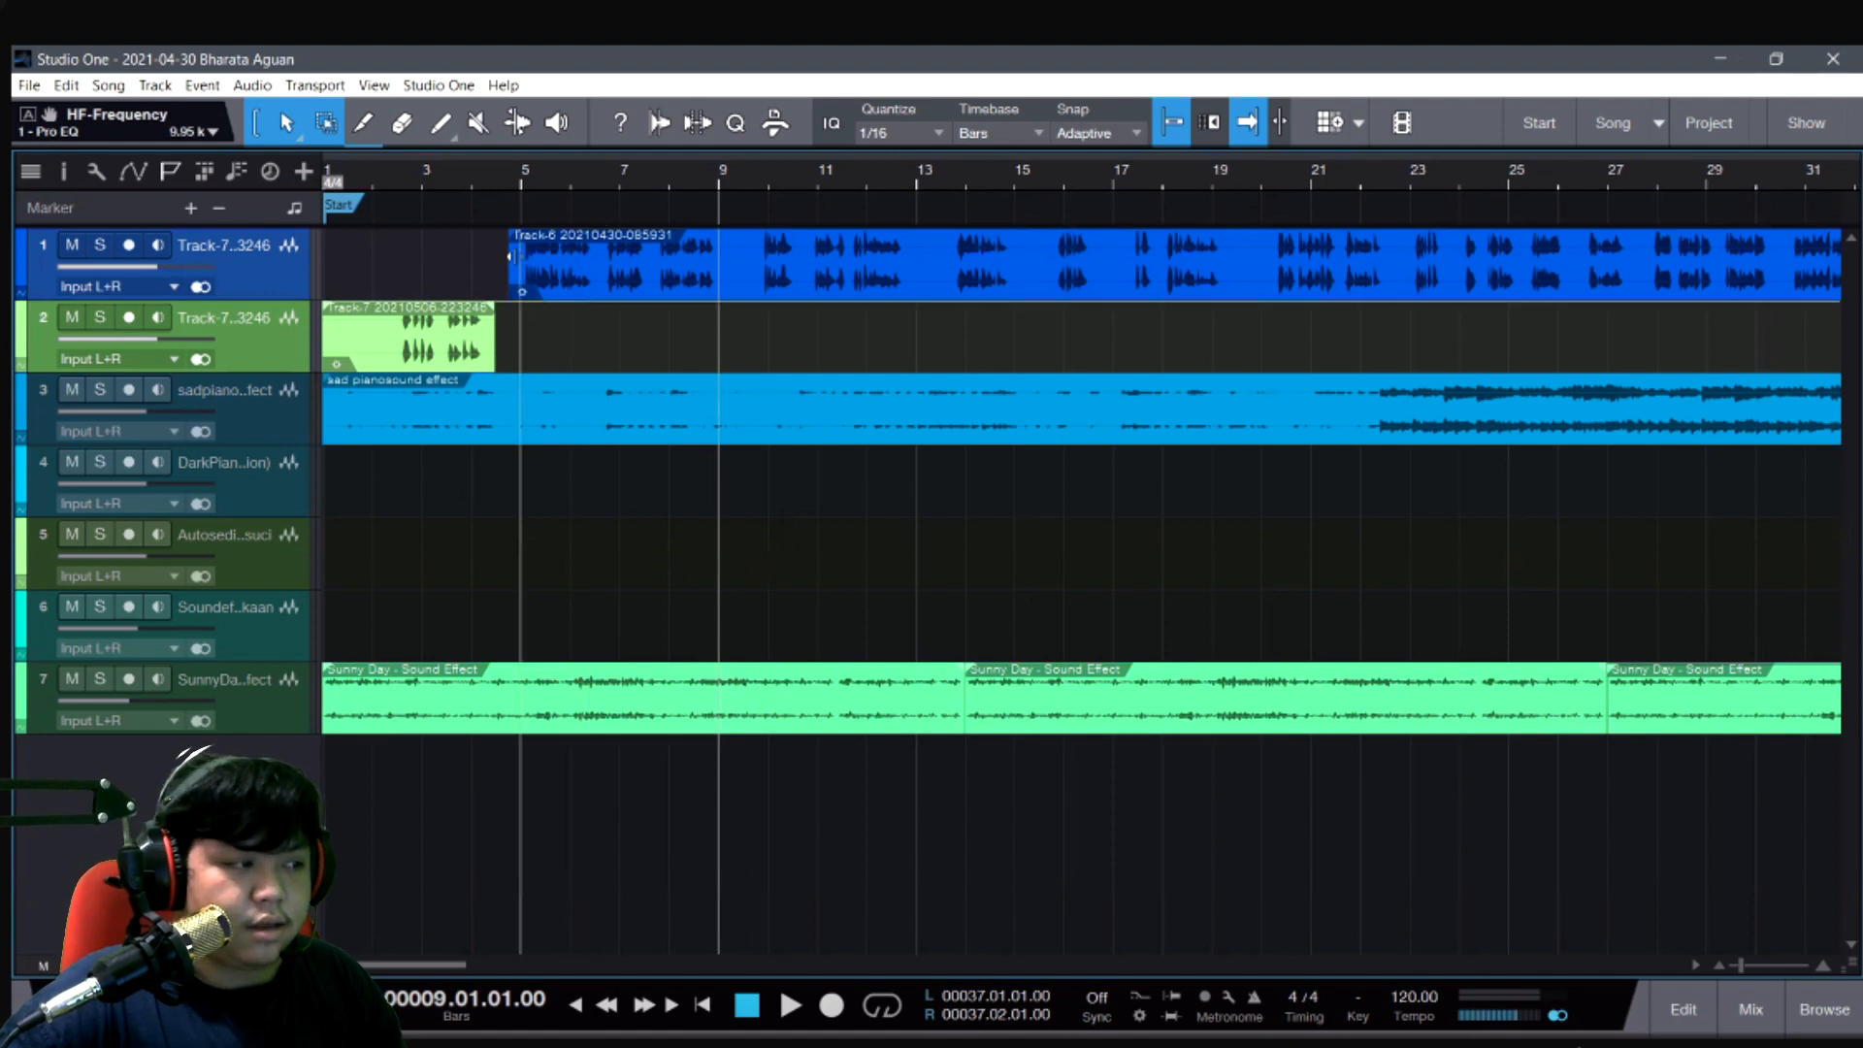
- Extend the start of the first track's voice clip back to bar 1 and mute track 2
left_click_drag(506, 256, 317, 276)
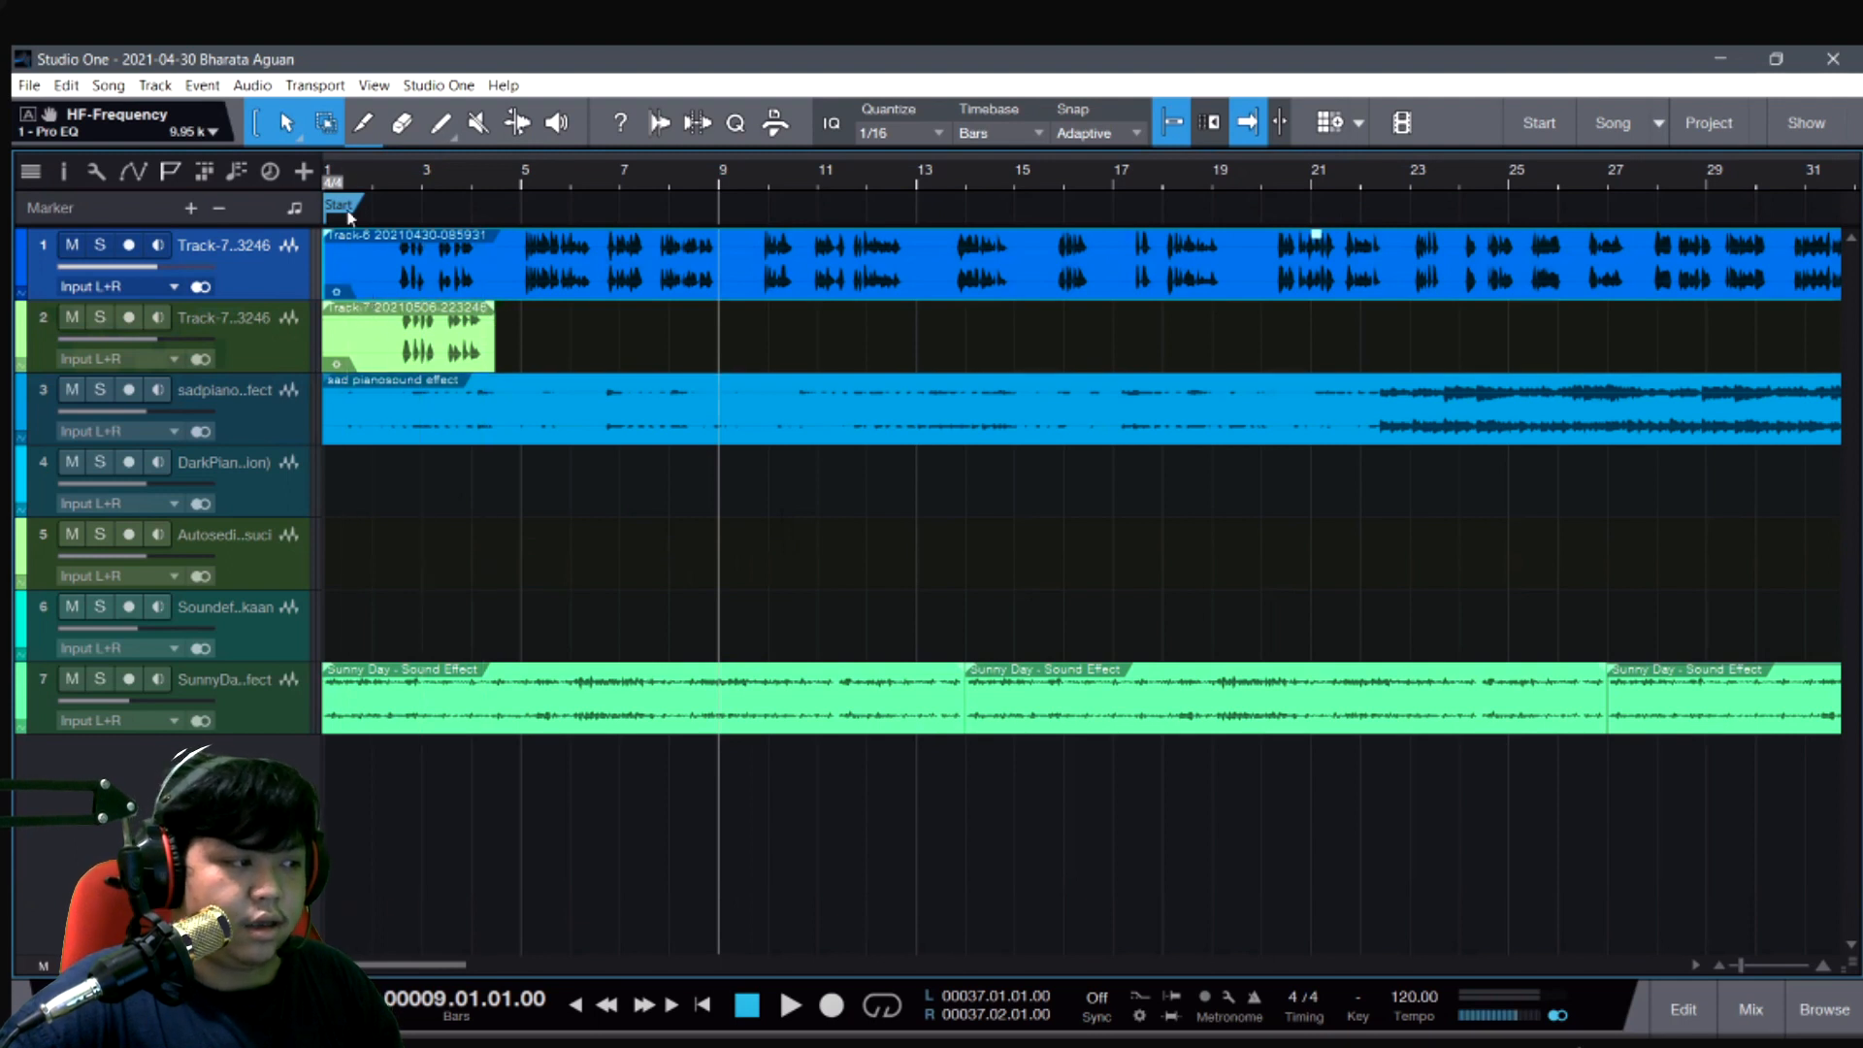
left_click(72, 318)
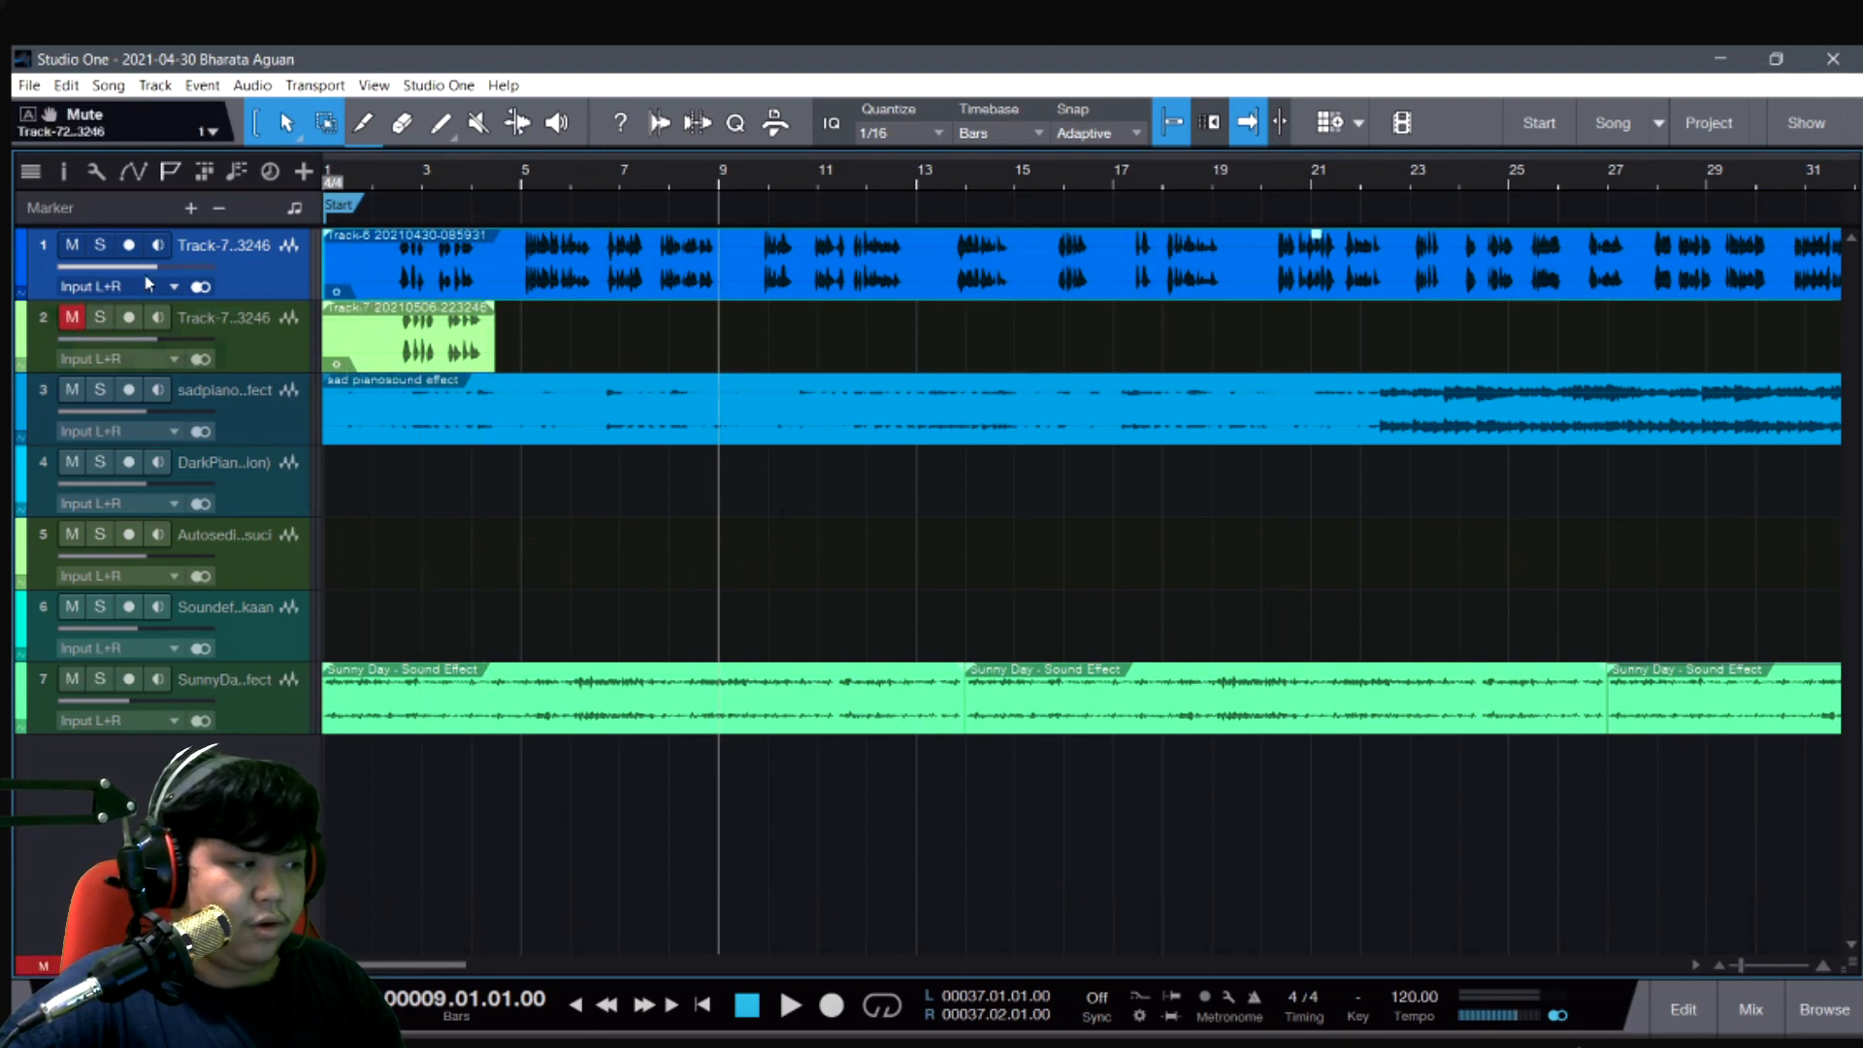
- Play the song from the start to hear the extended opening of the first track's voice clip, and stop playback
left_click(332, 207)
left_click(341, 175)
key("space")
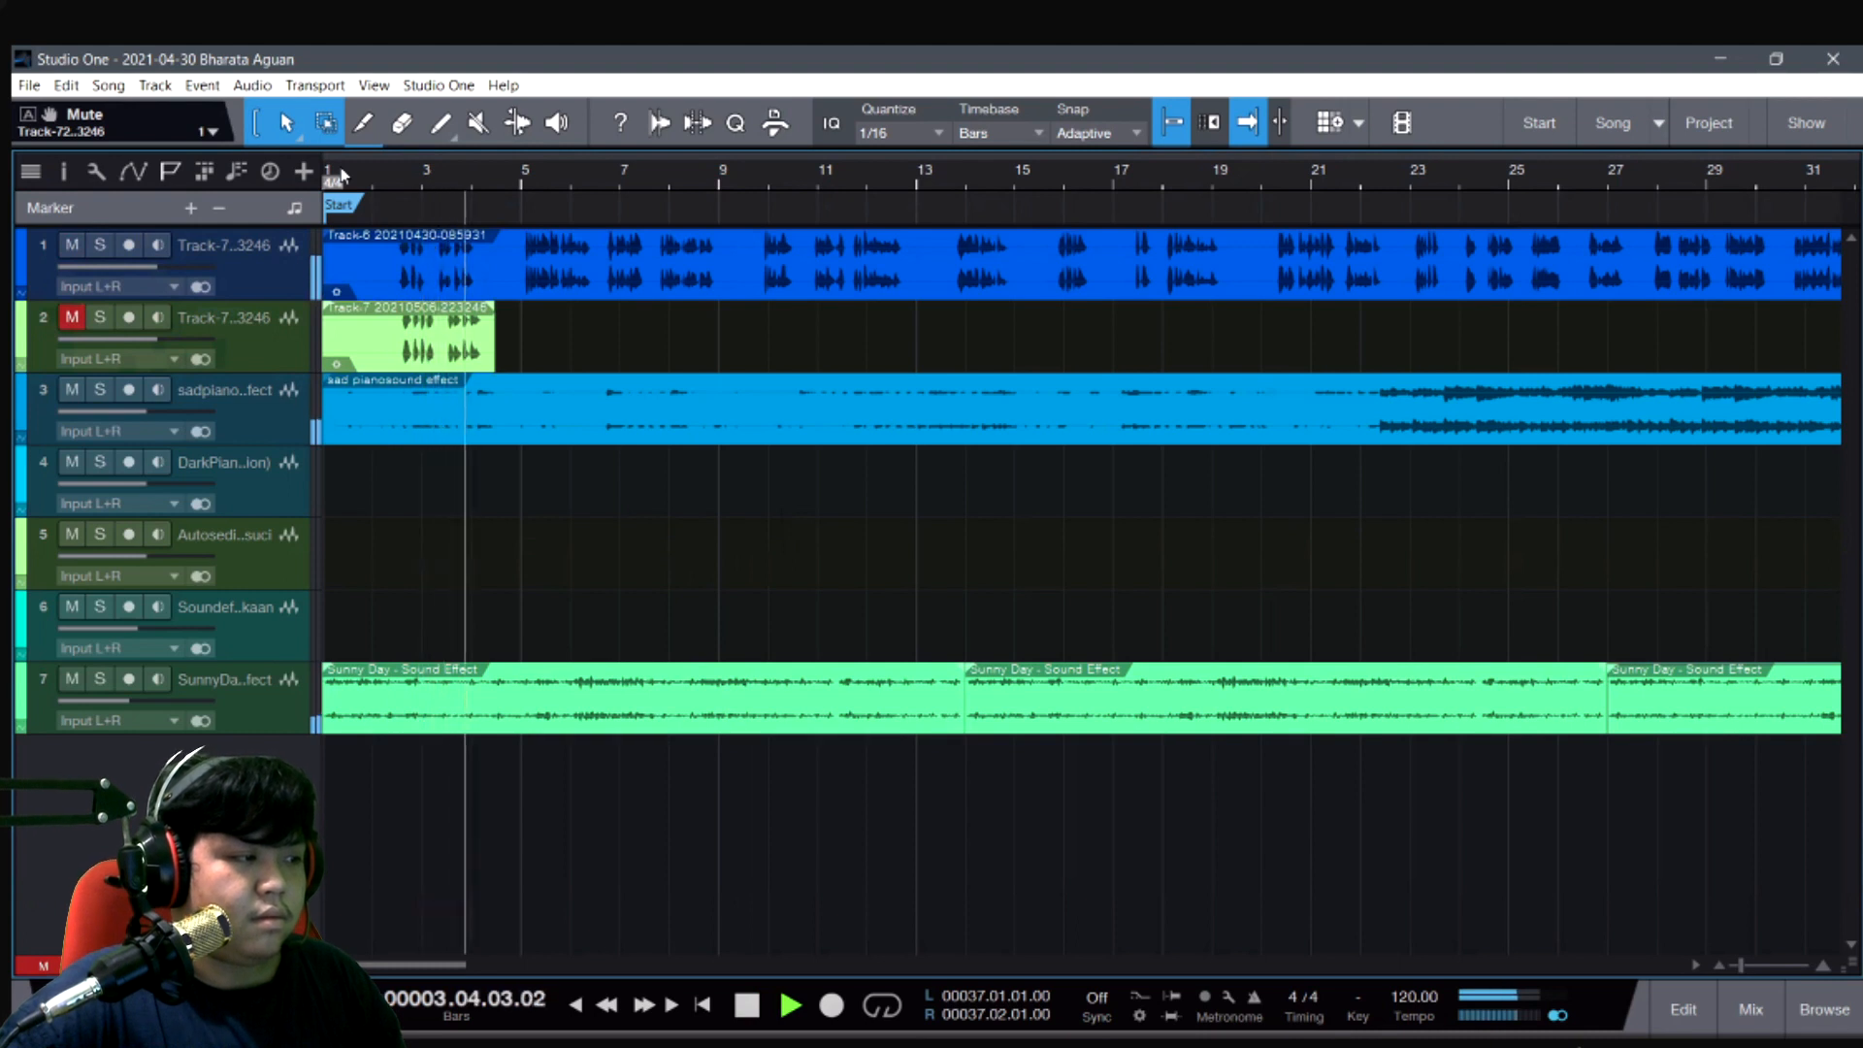
key("space")
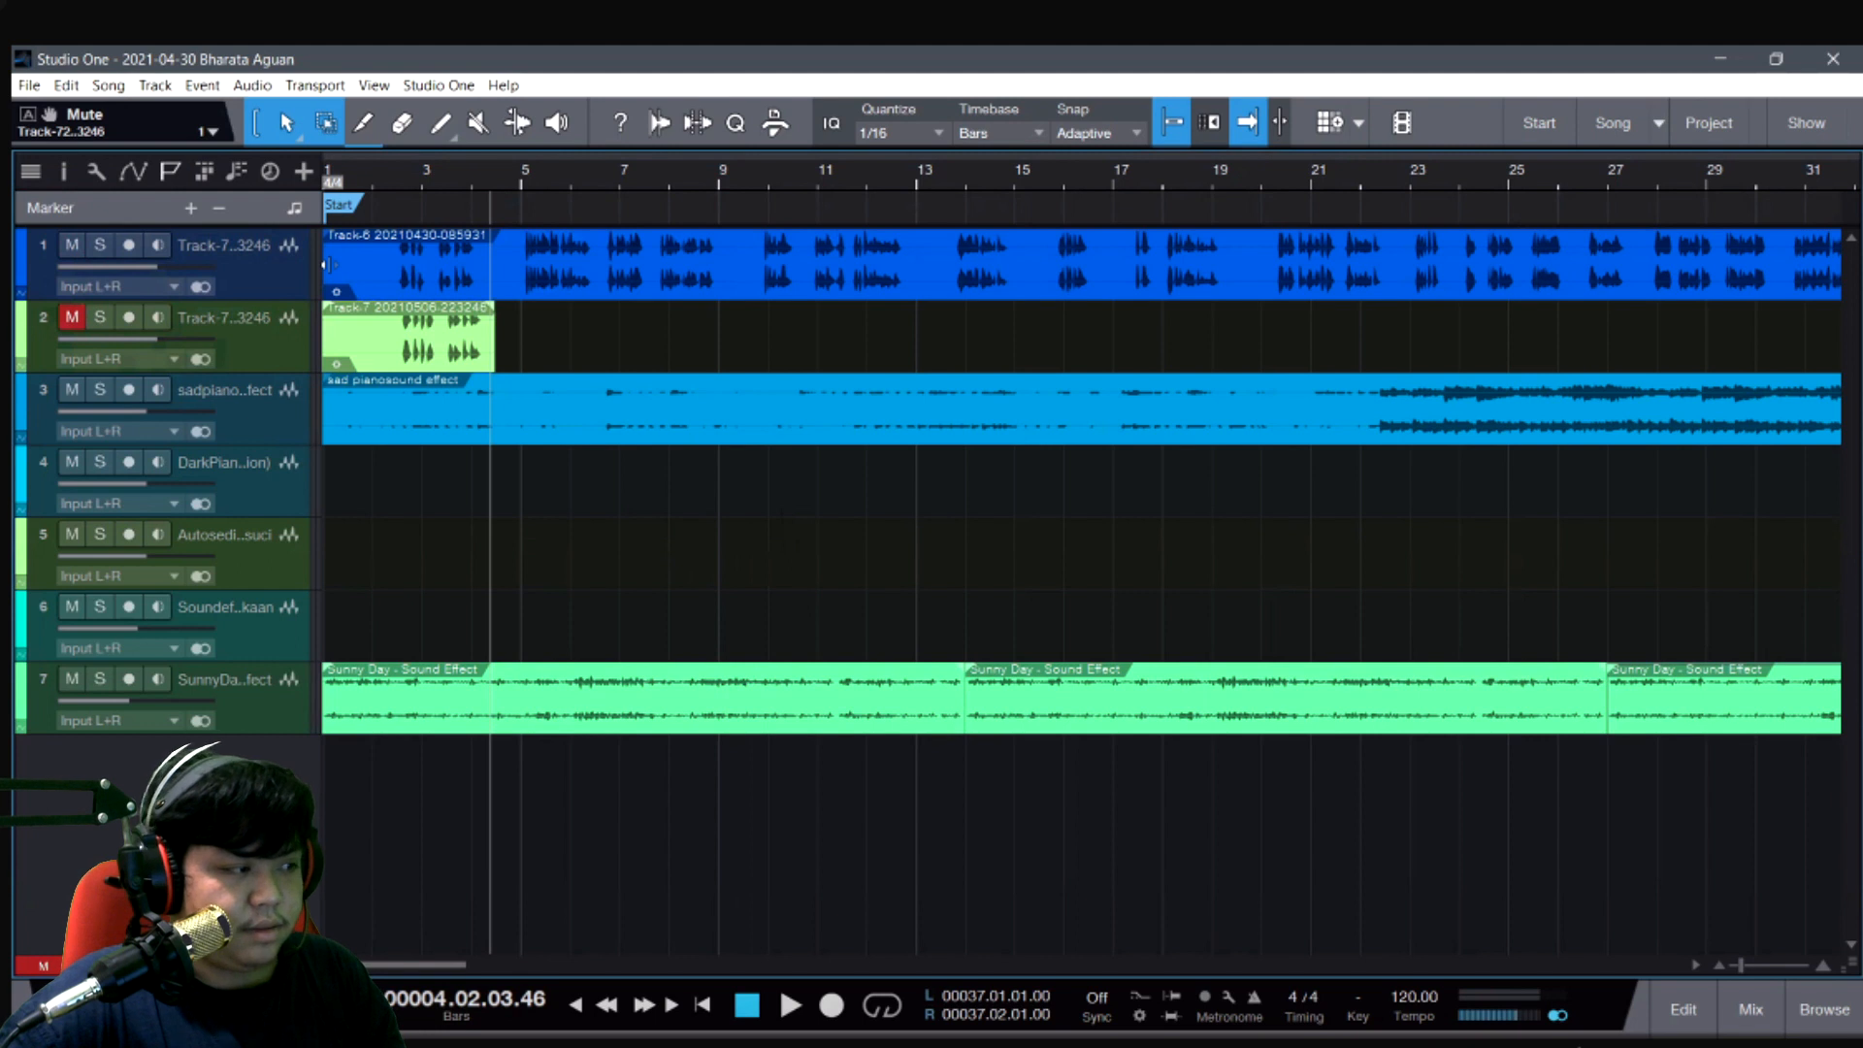
- Trim the start of the first track's voice clip to about 4.04.01 and place the playback cursor there
left_click(336, 267)
left_click_drag(335, 267, 506, 362)
left_click(512, 350)
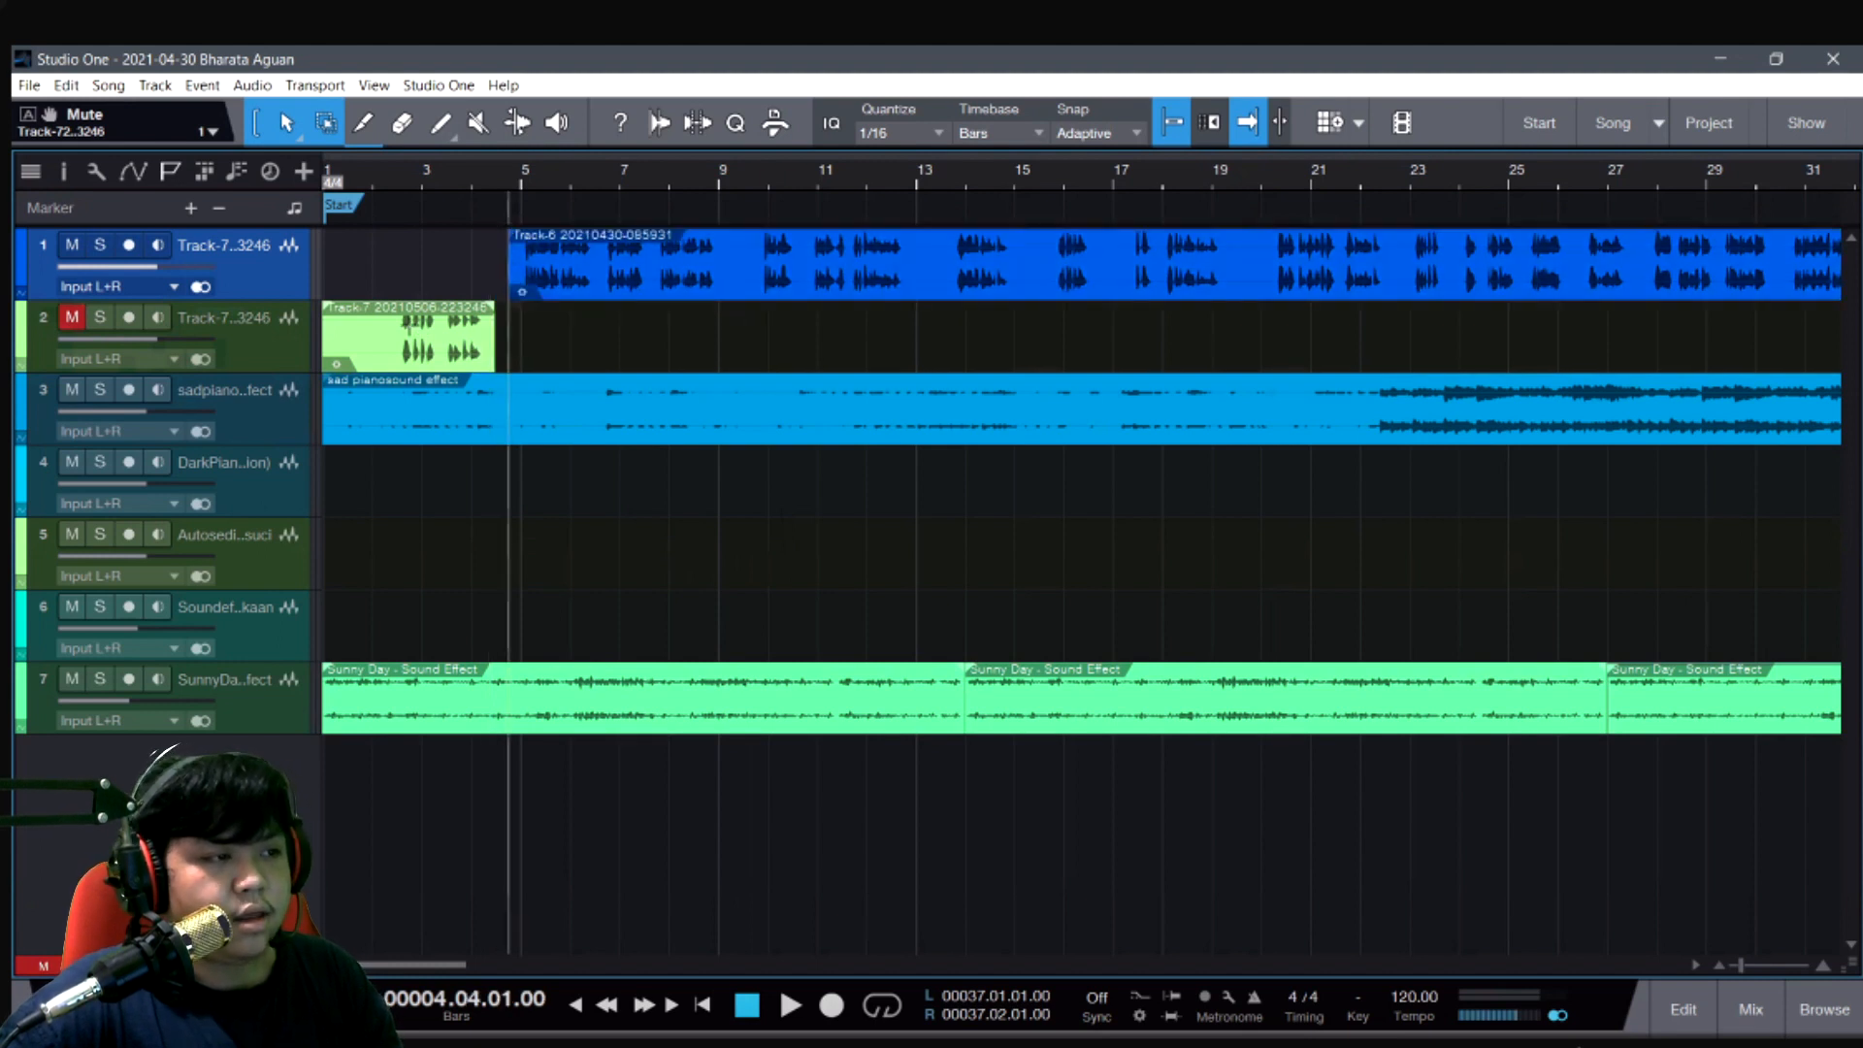
- Select the short voice clip at the start of track 2 and unmute that track
left_click(421, 396)
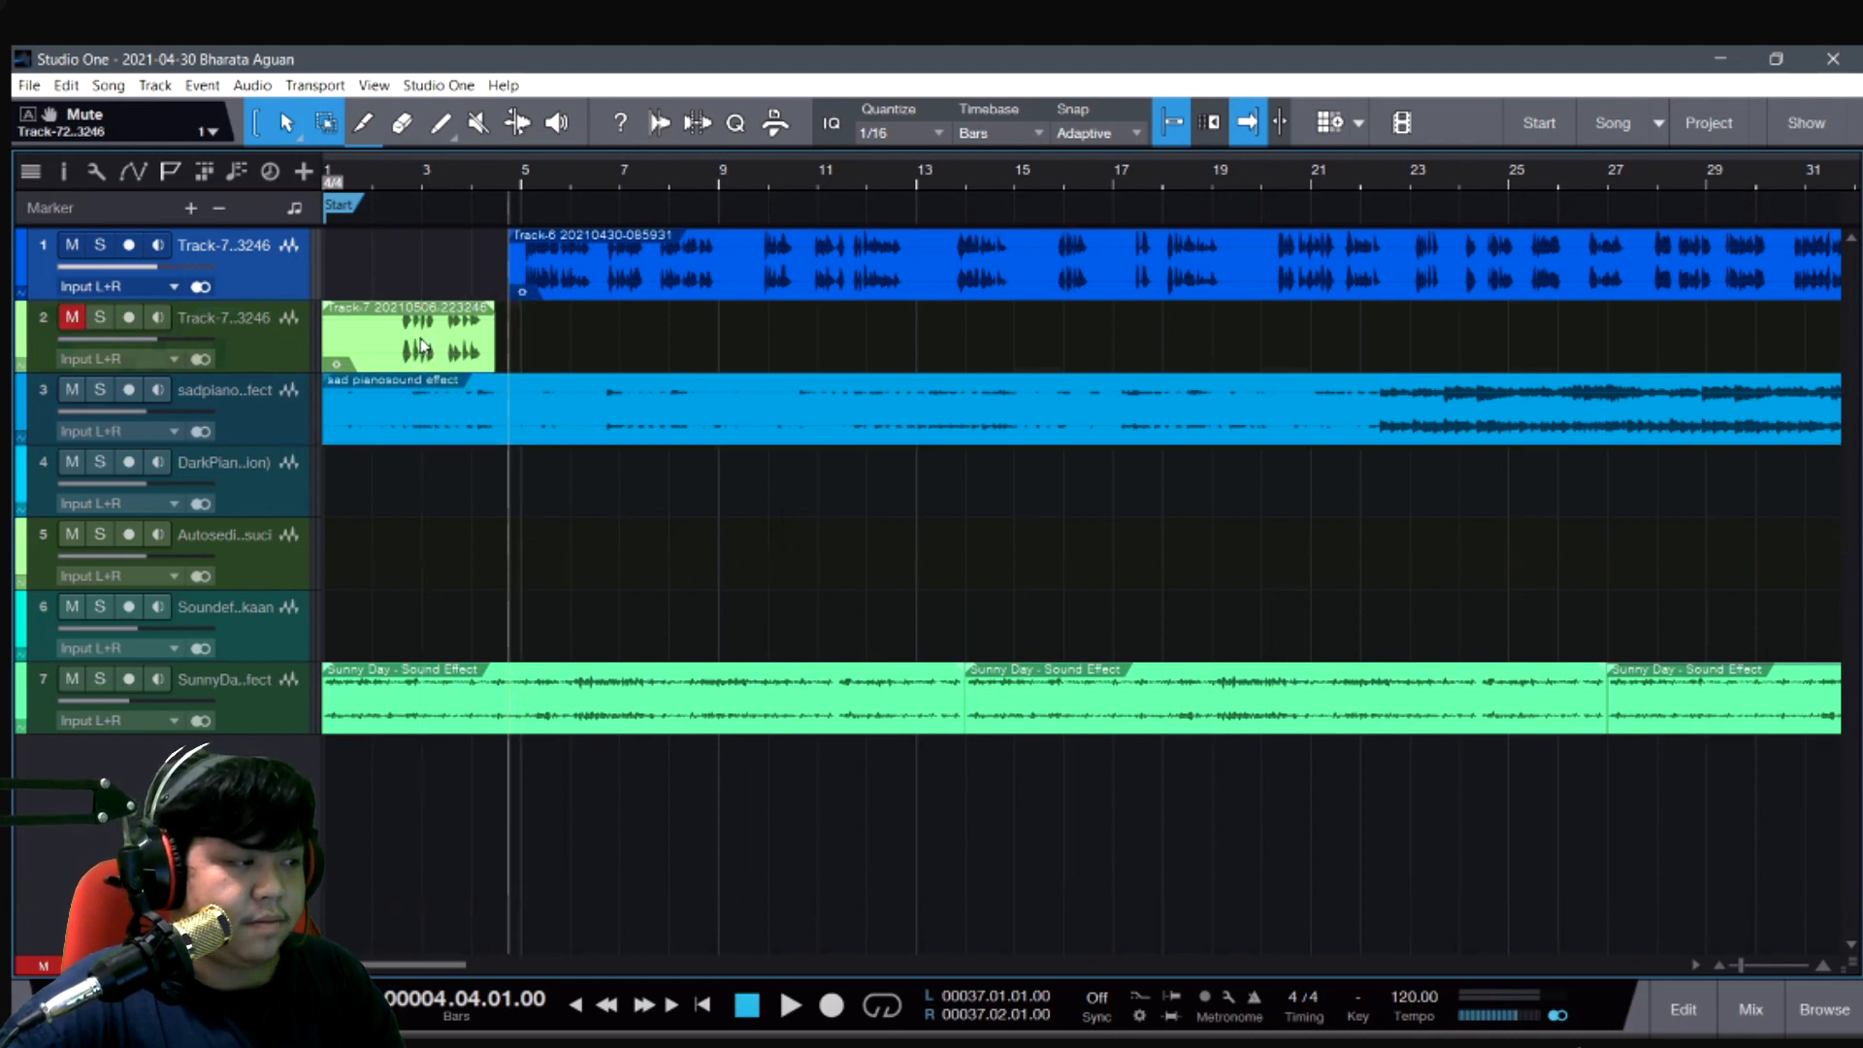
left_click(351, 352)
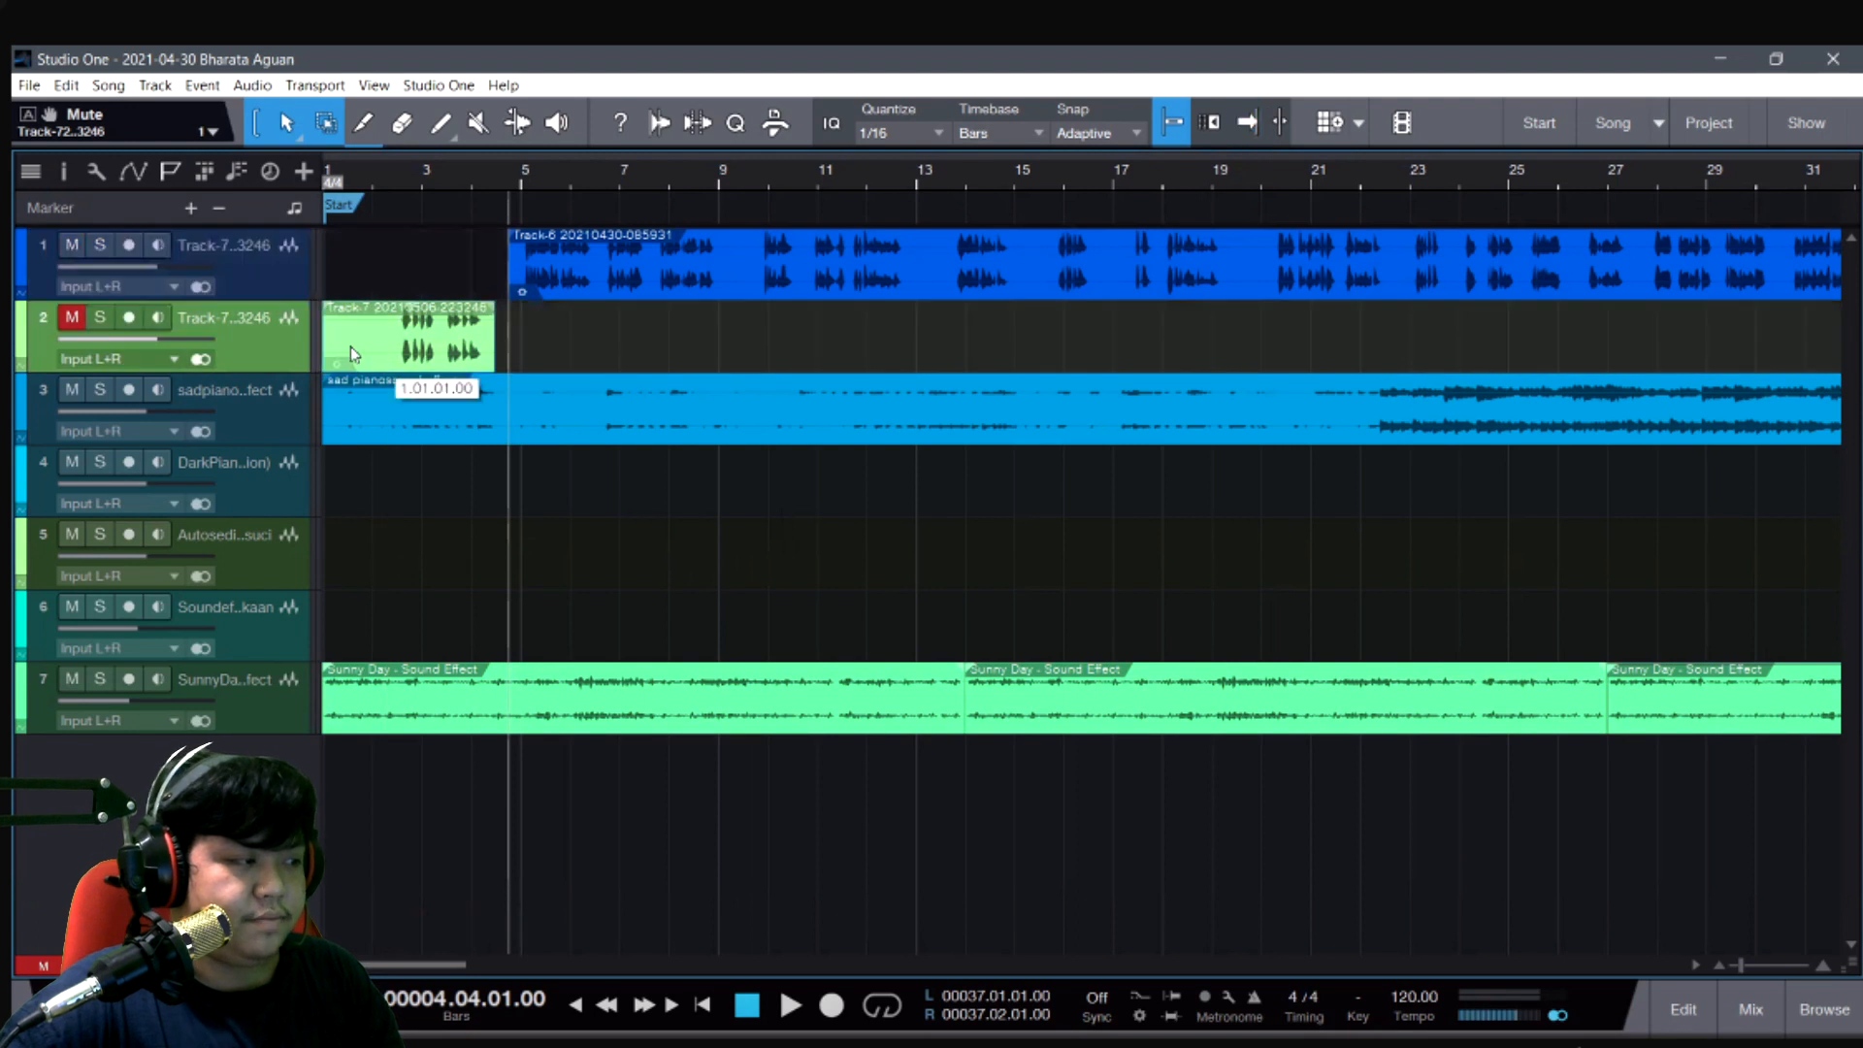
left_click(72, 317)
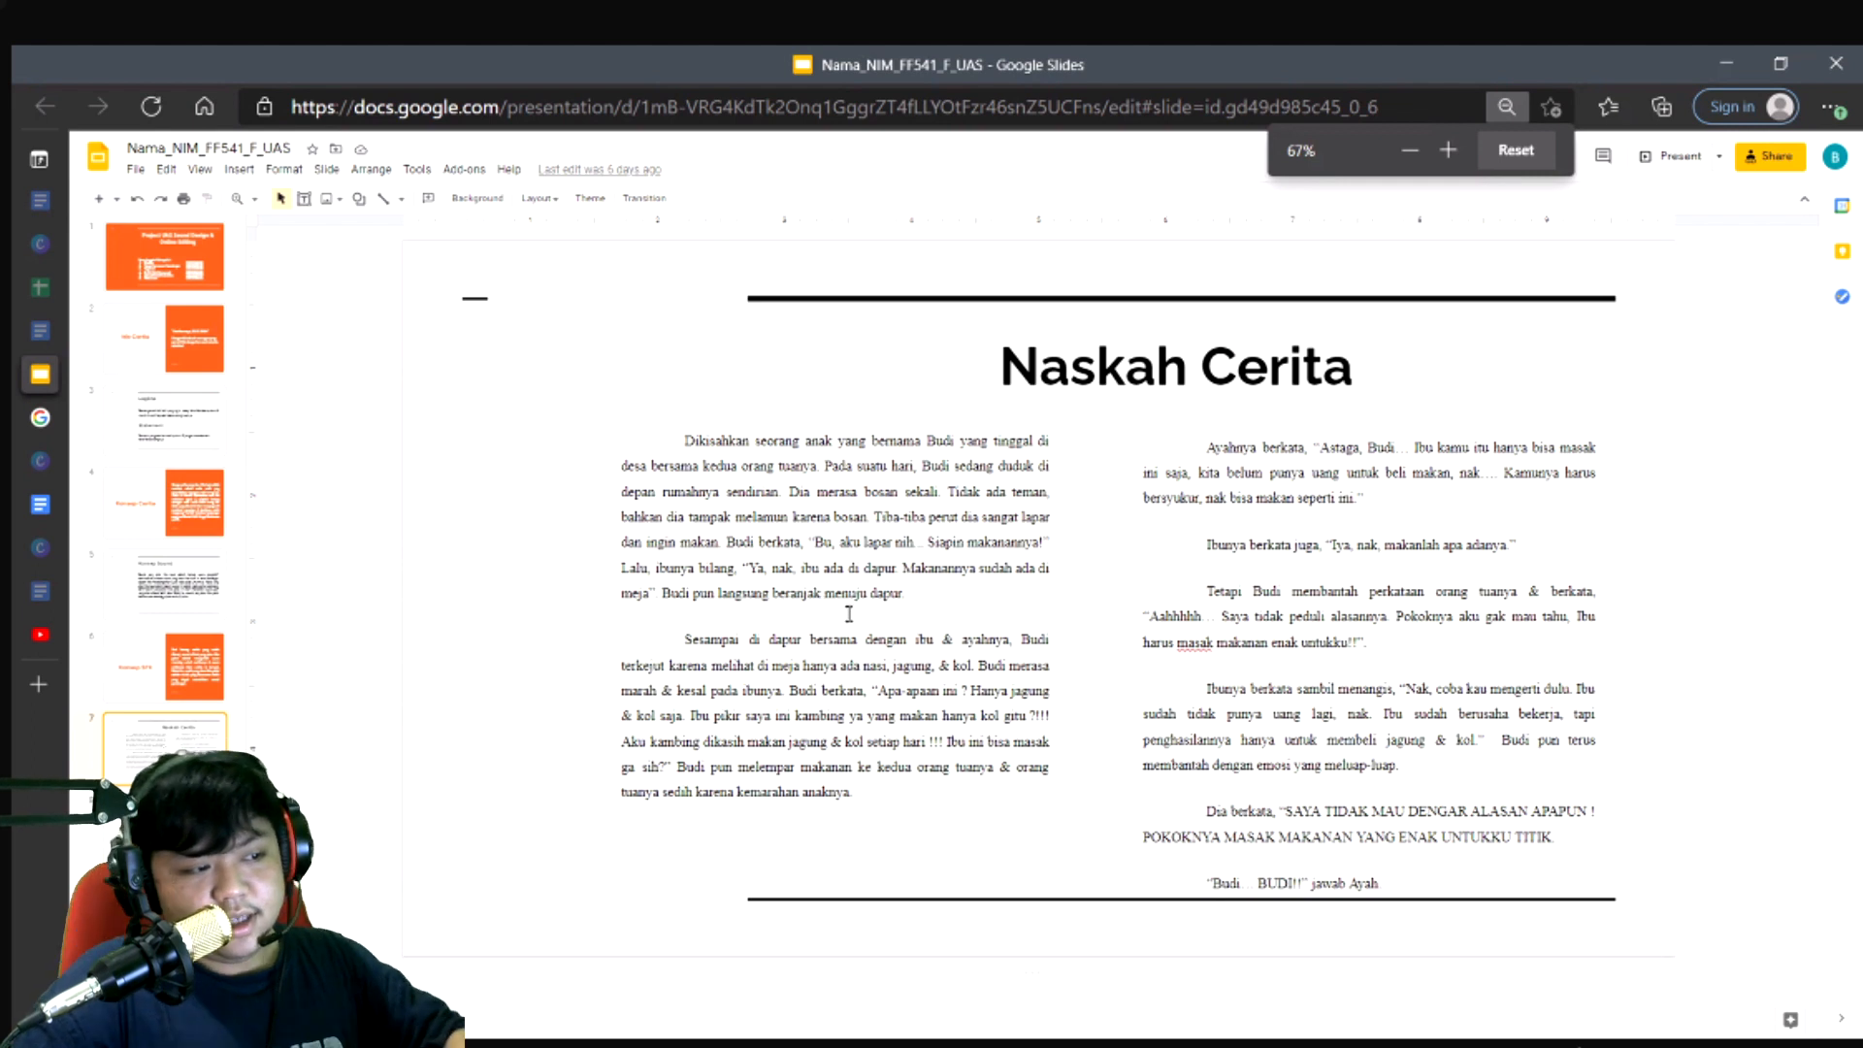
- Highlight the first paragraph of the story script on the Naskah Cerita slide in Google Slides
left_click_drag(904, 594, 716, 565)
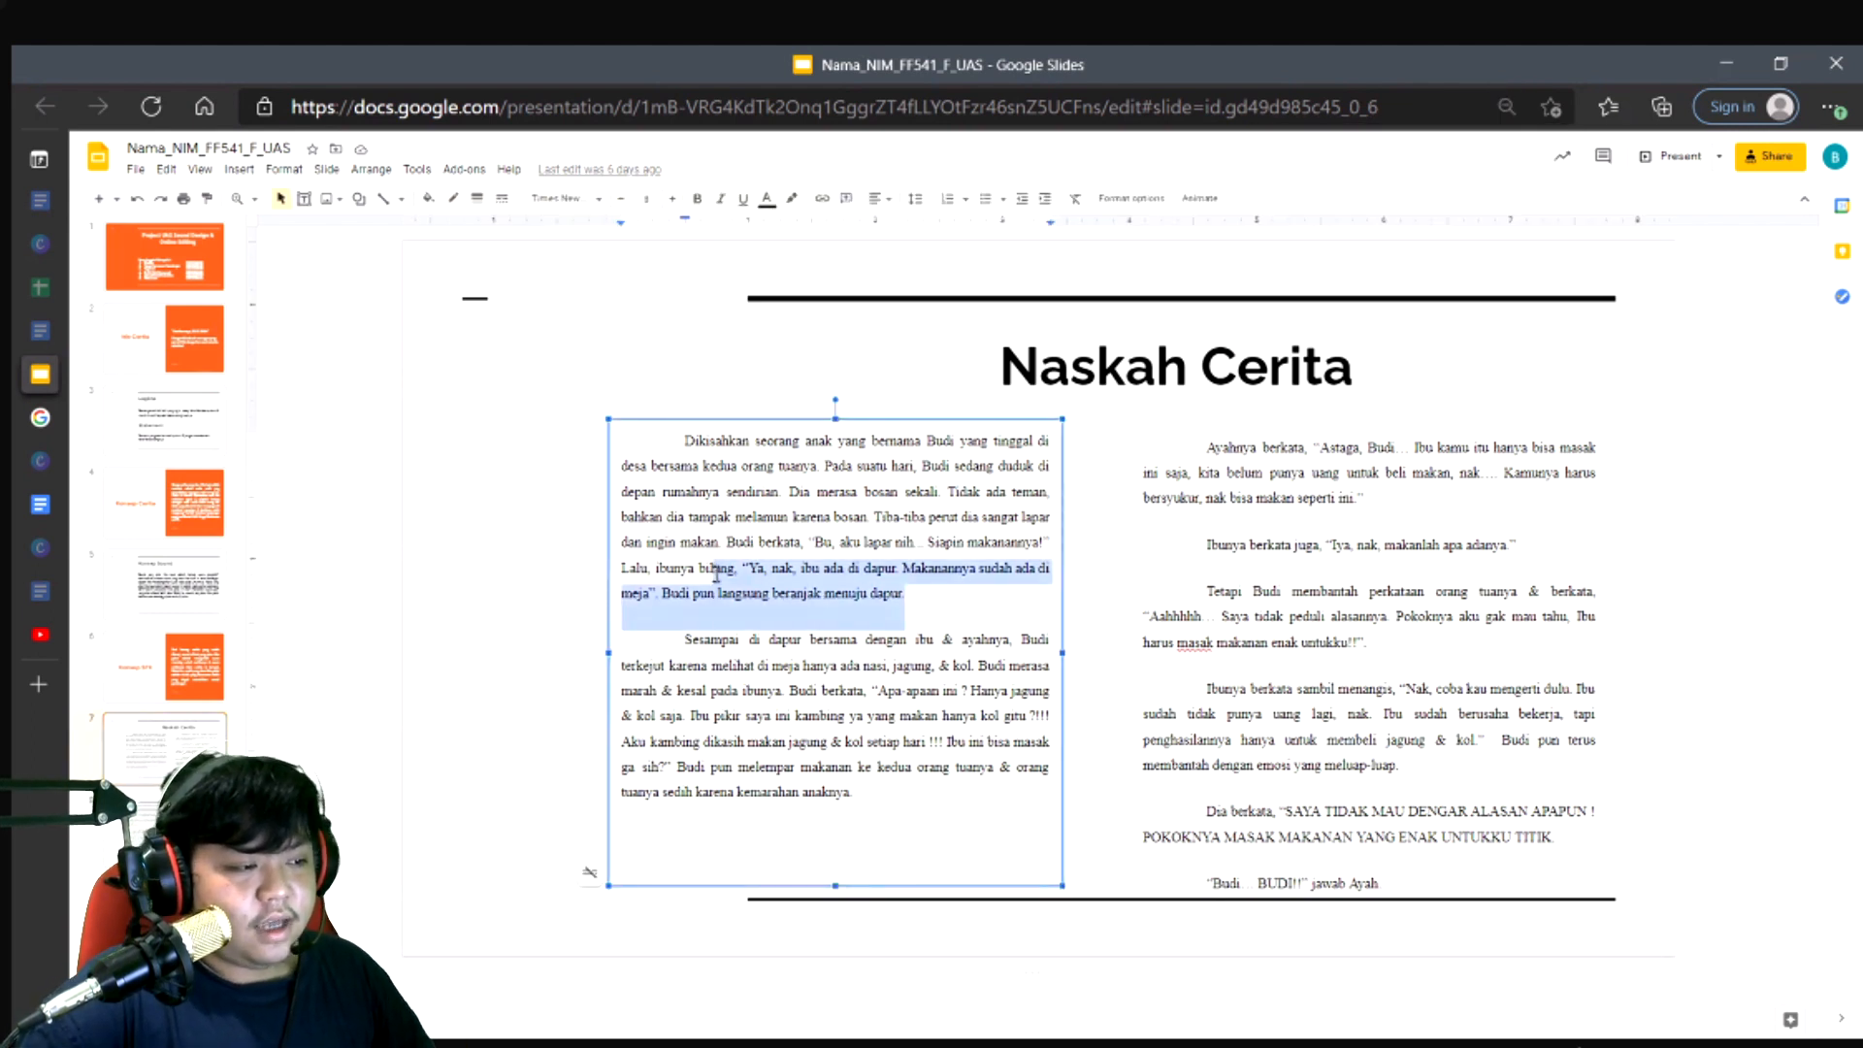
left_click_drag(684, 441, 929, 597)
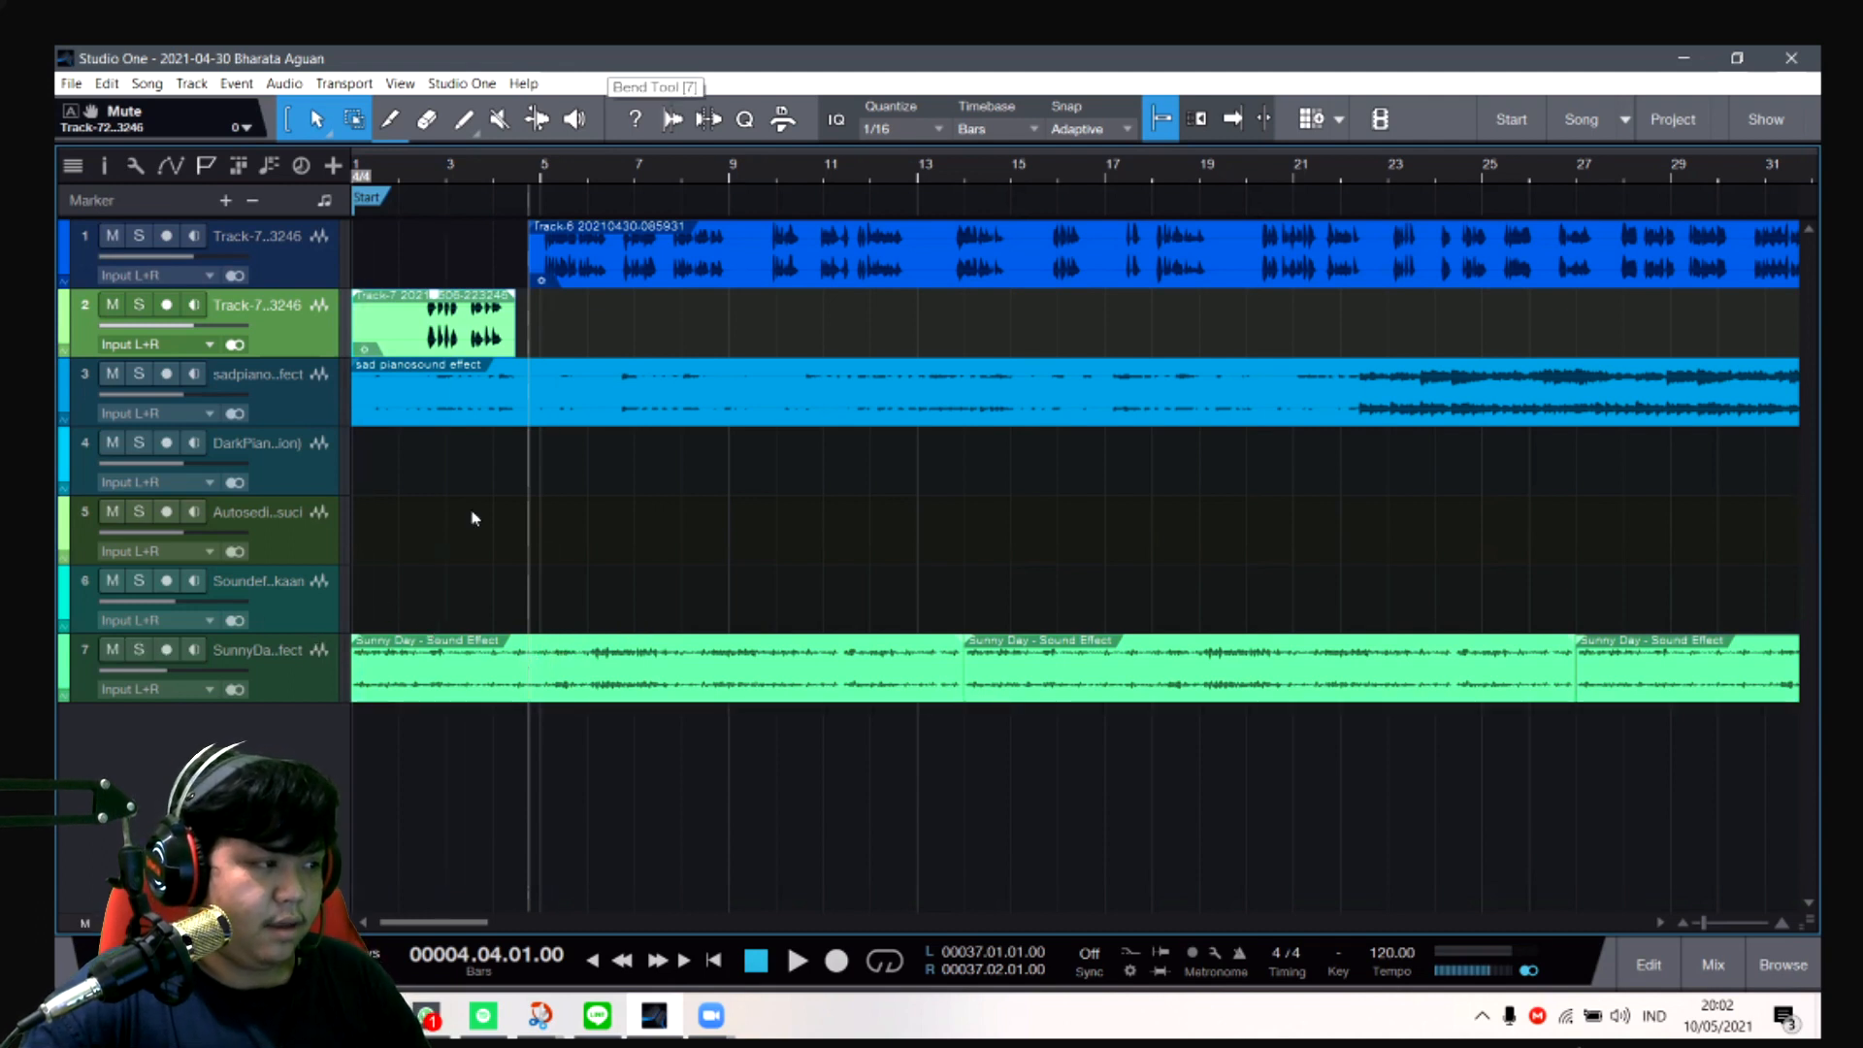
- Switch to Studio One, audition the Sunny Day clip on track 7 with the Listen tool, and return to the Arrow tool
key("8")
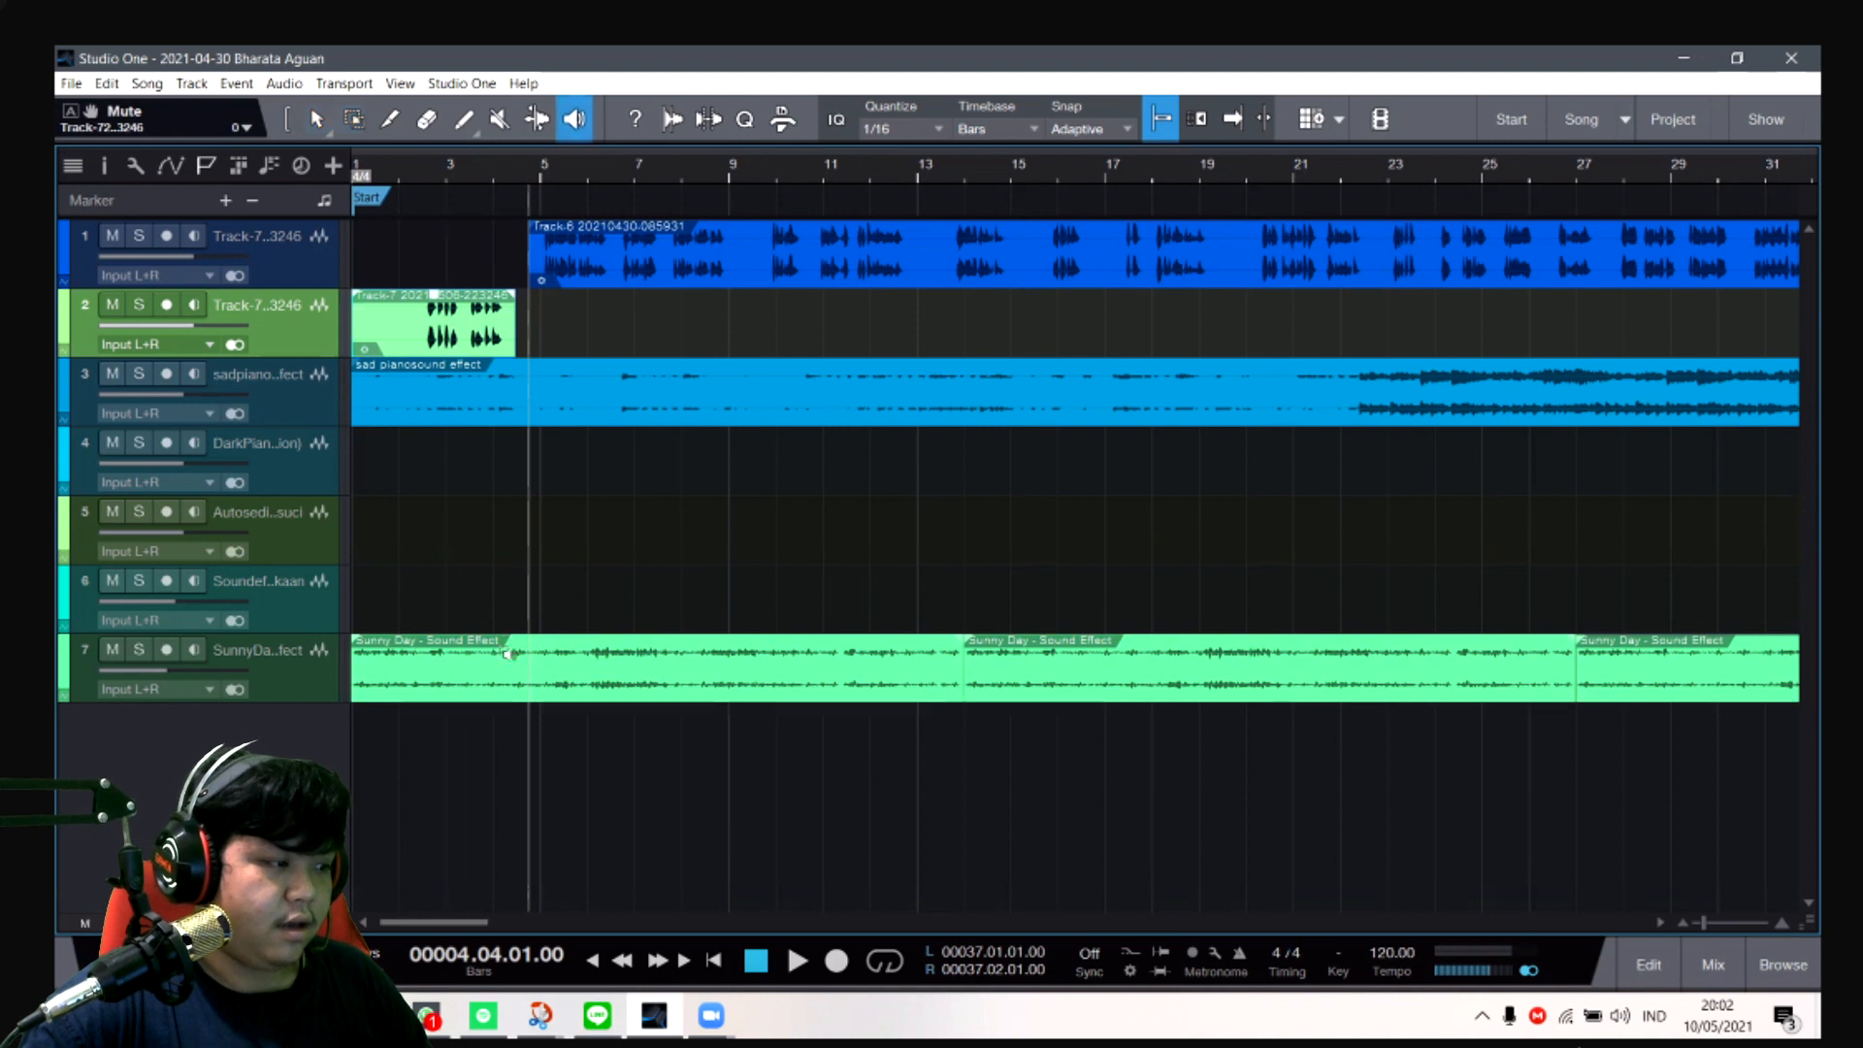
left_click(437, 666)
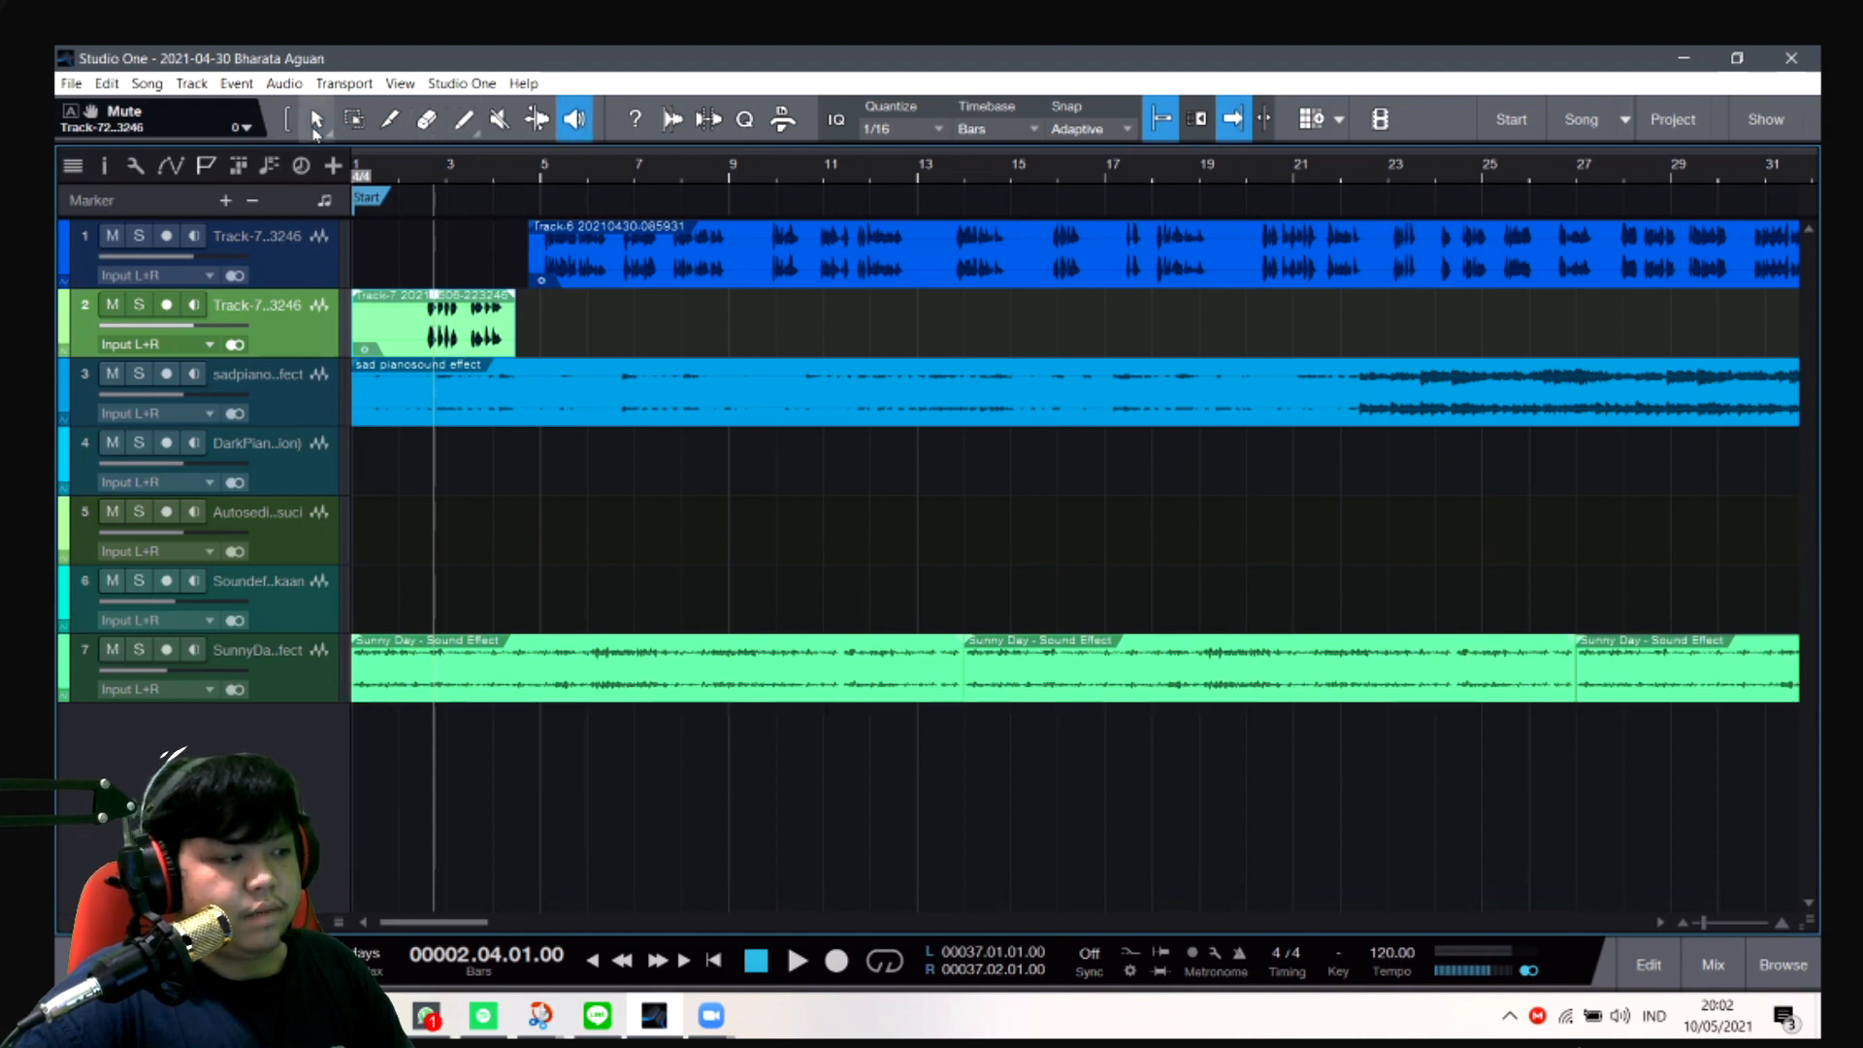
left_click(316, 119)
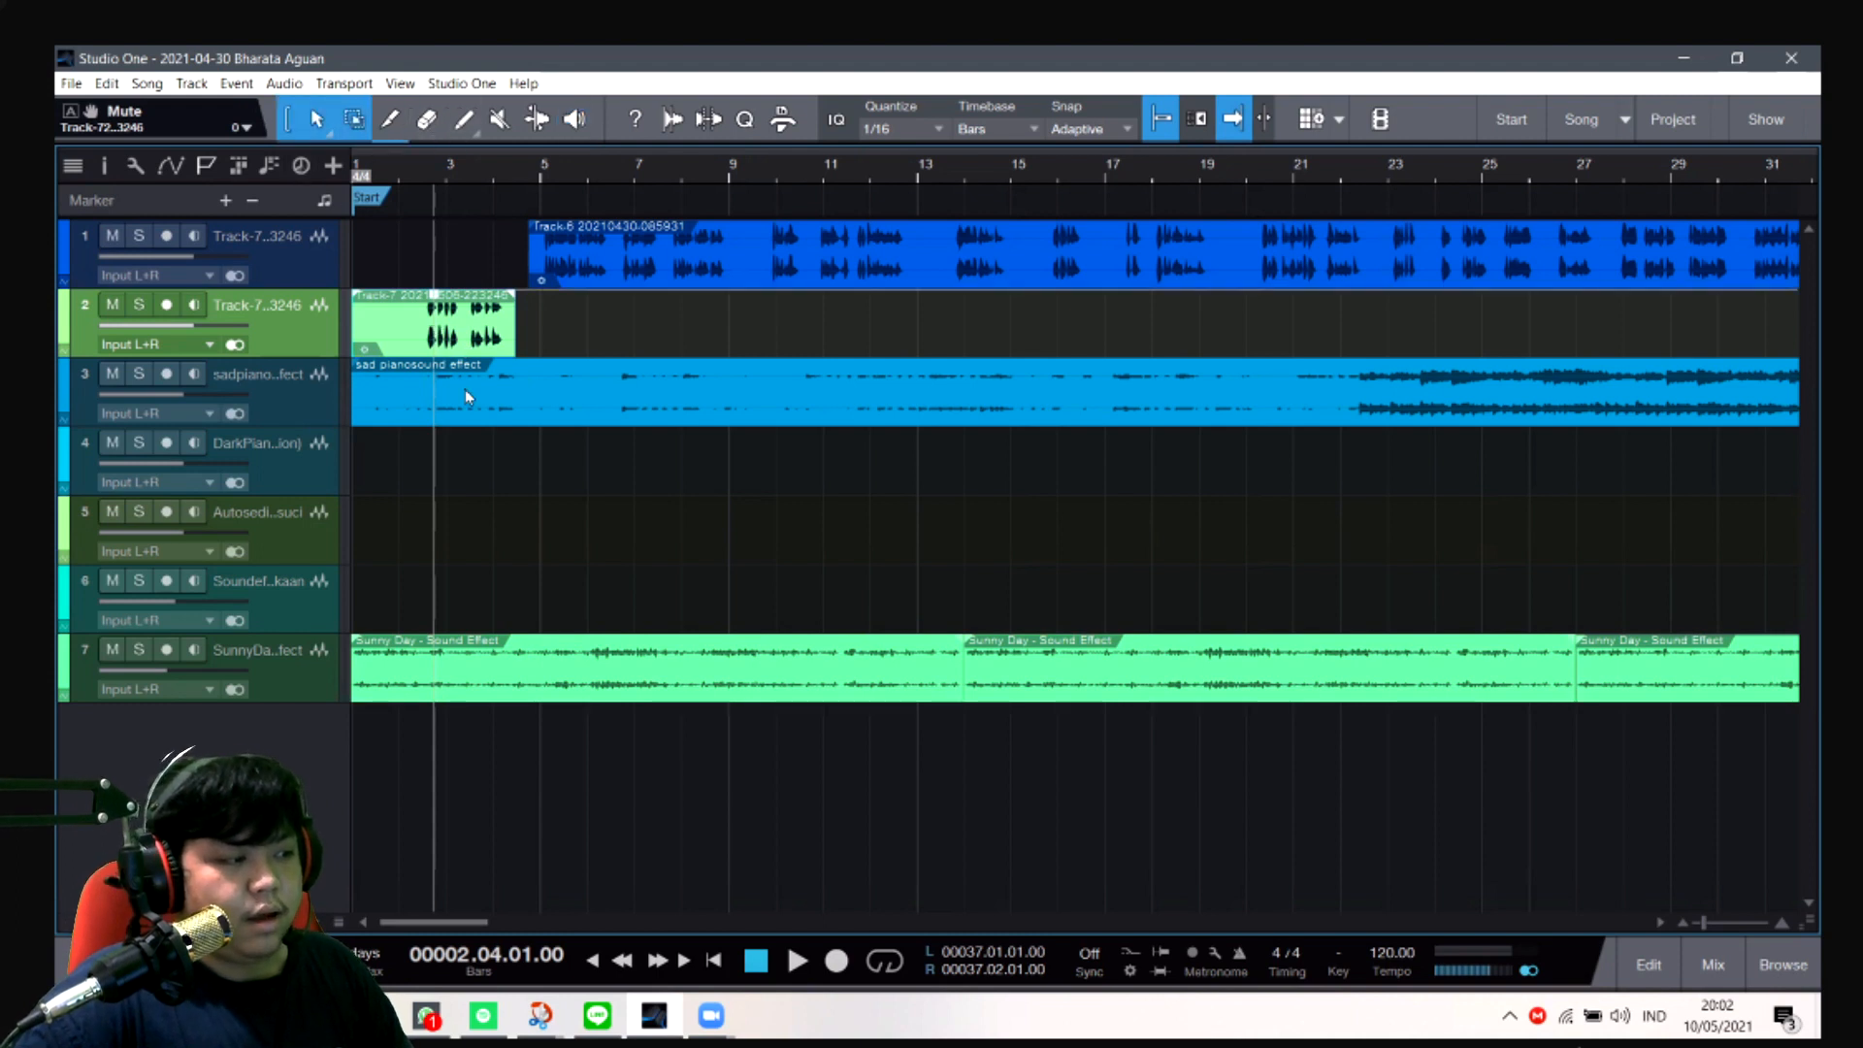
- Select the sad piano clip on track 3 and examine the timeline around its end and the Dark Piano clip at bar 37
left_click(389, 401)
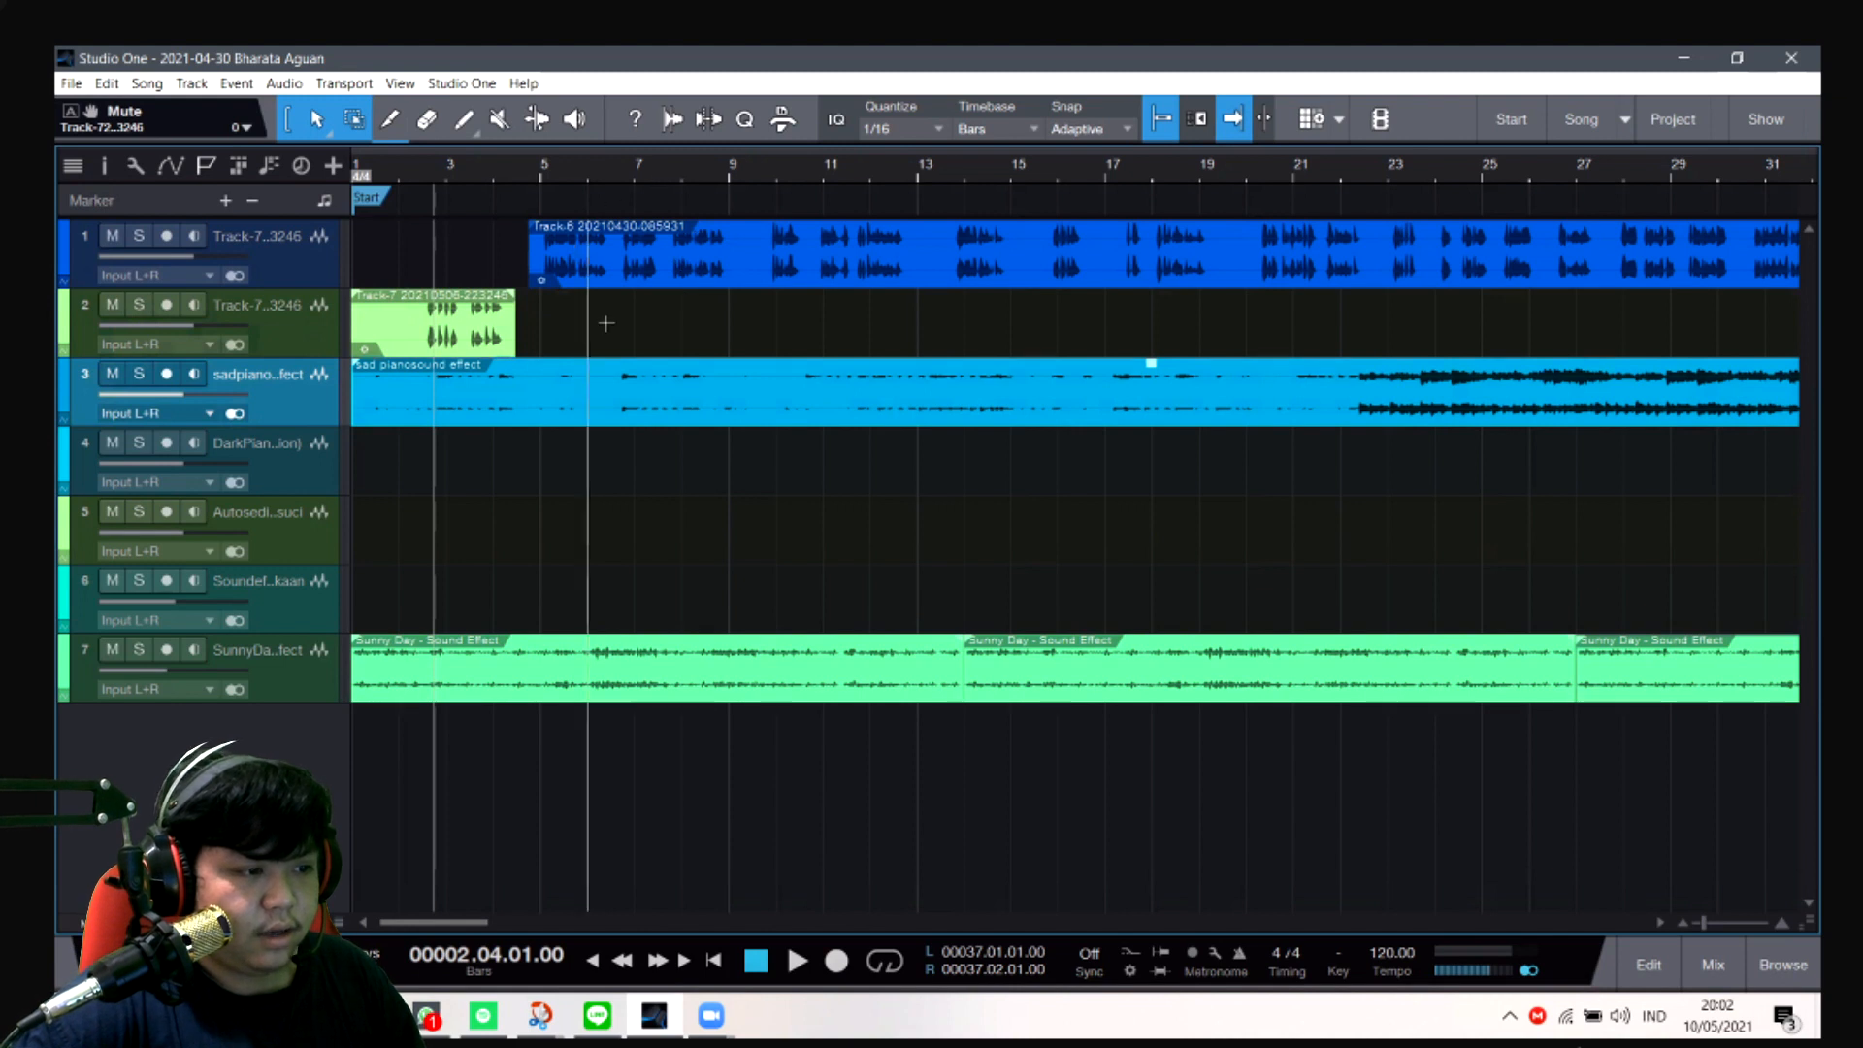
scroll(628, 341, "right", 1)
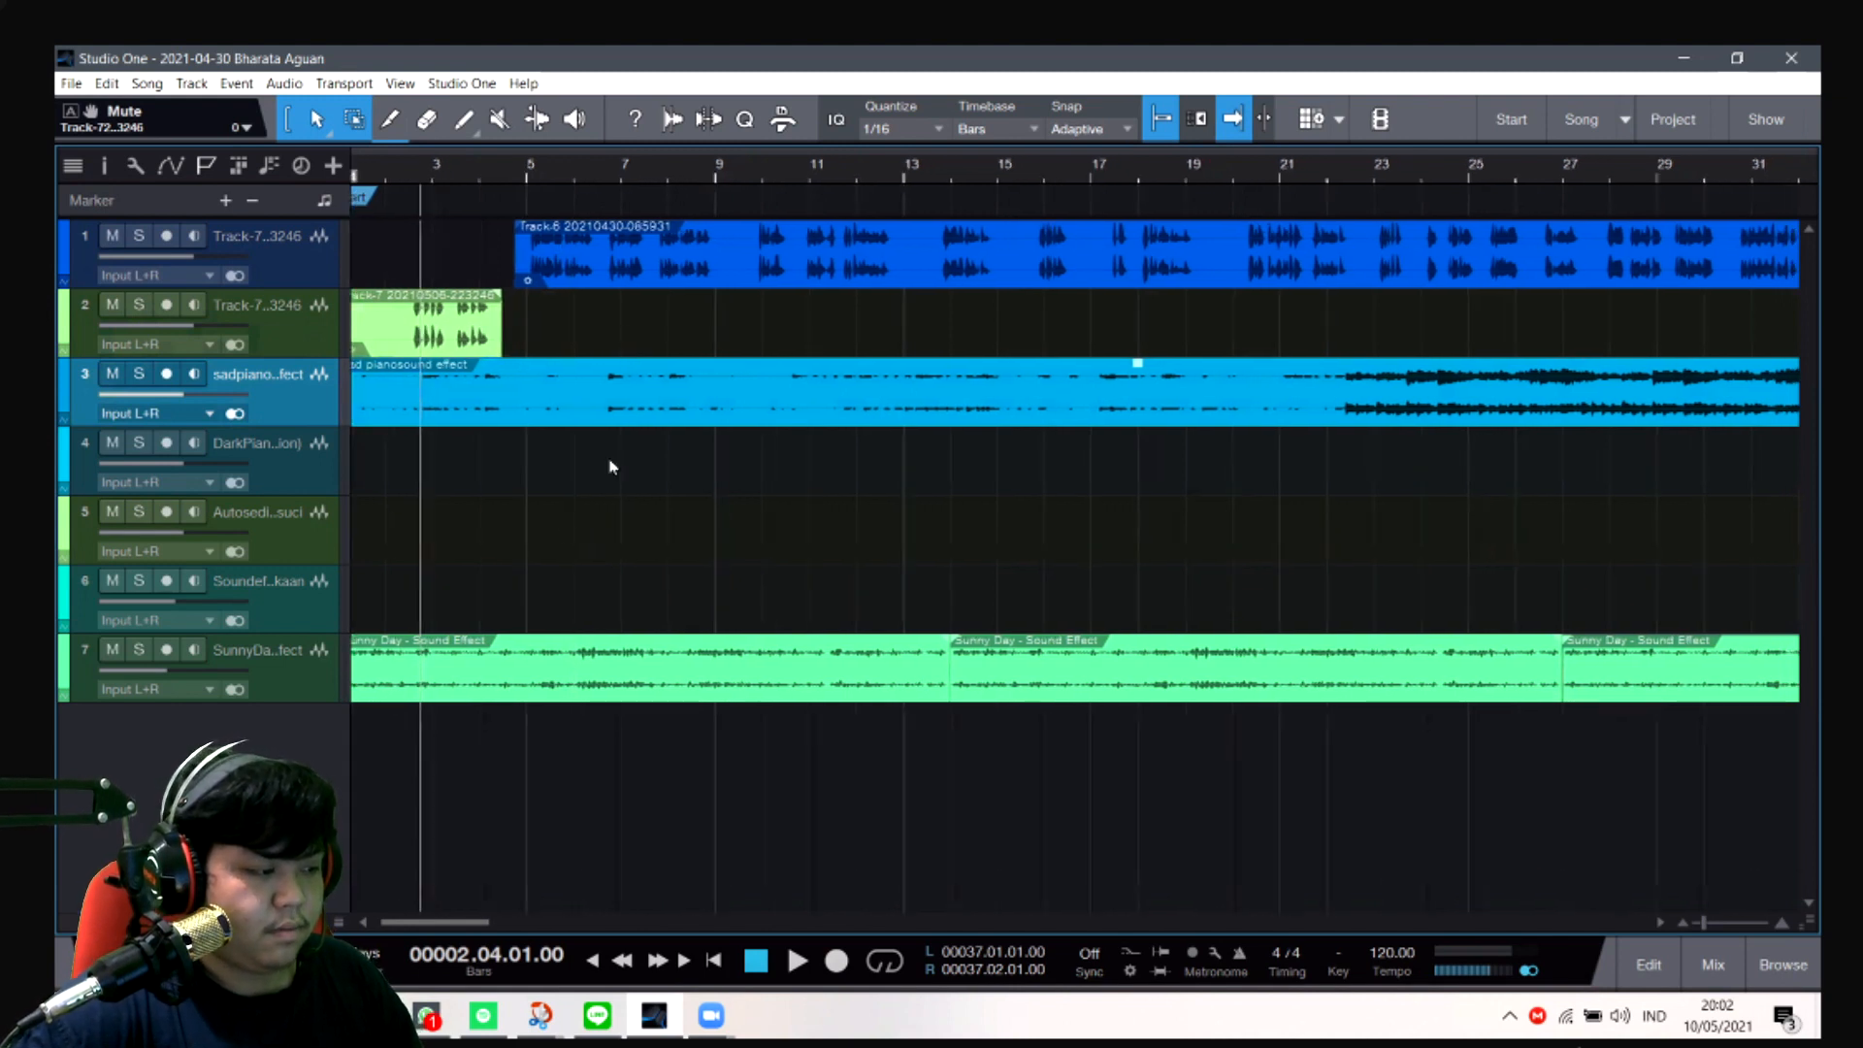
left_click_drag(429, 921, 482, 954)
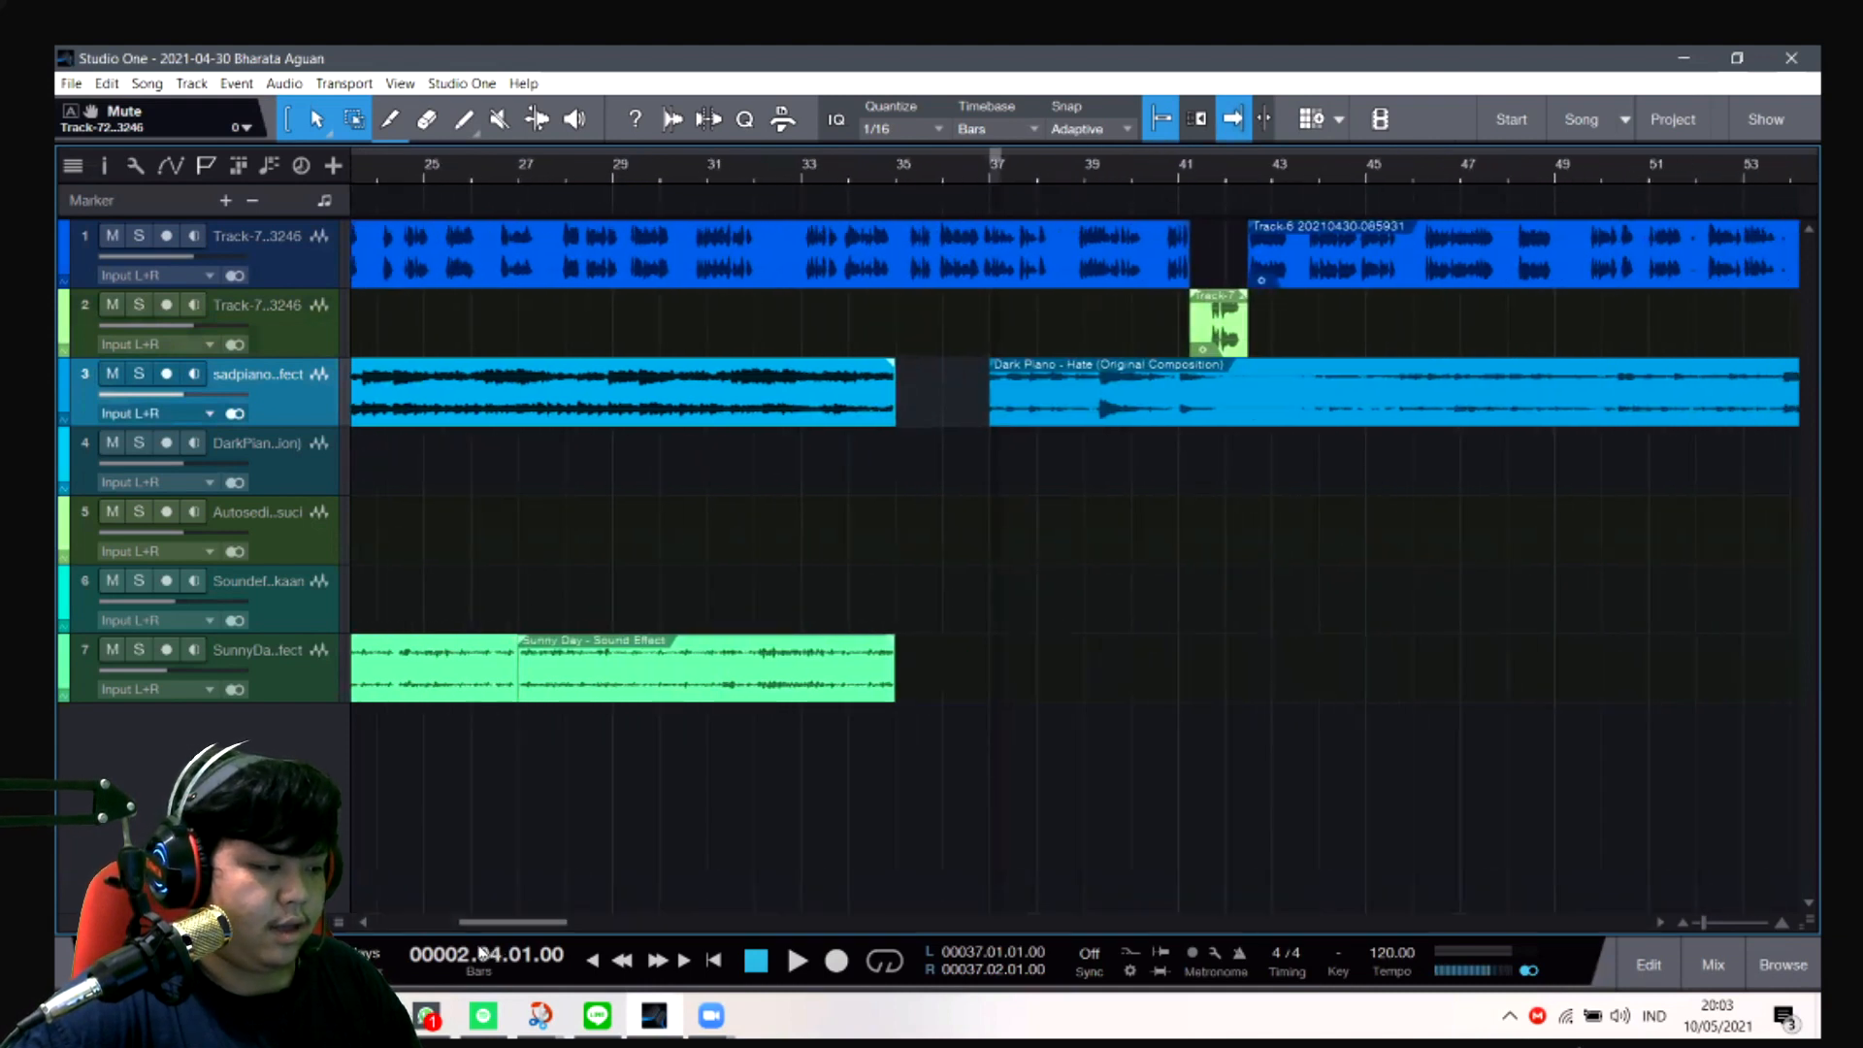
- Switch to the Naskah Cerita slide in Google Slides and highlight the second paragraph of the story script
mouse_move(427, 1016)
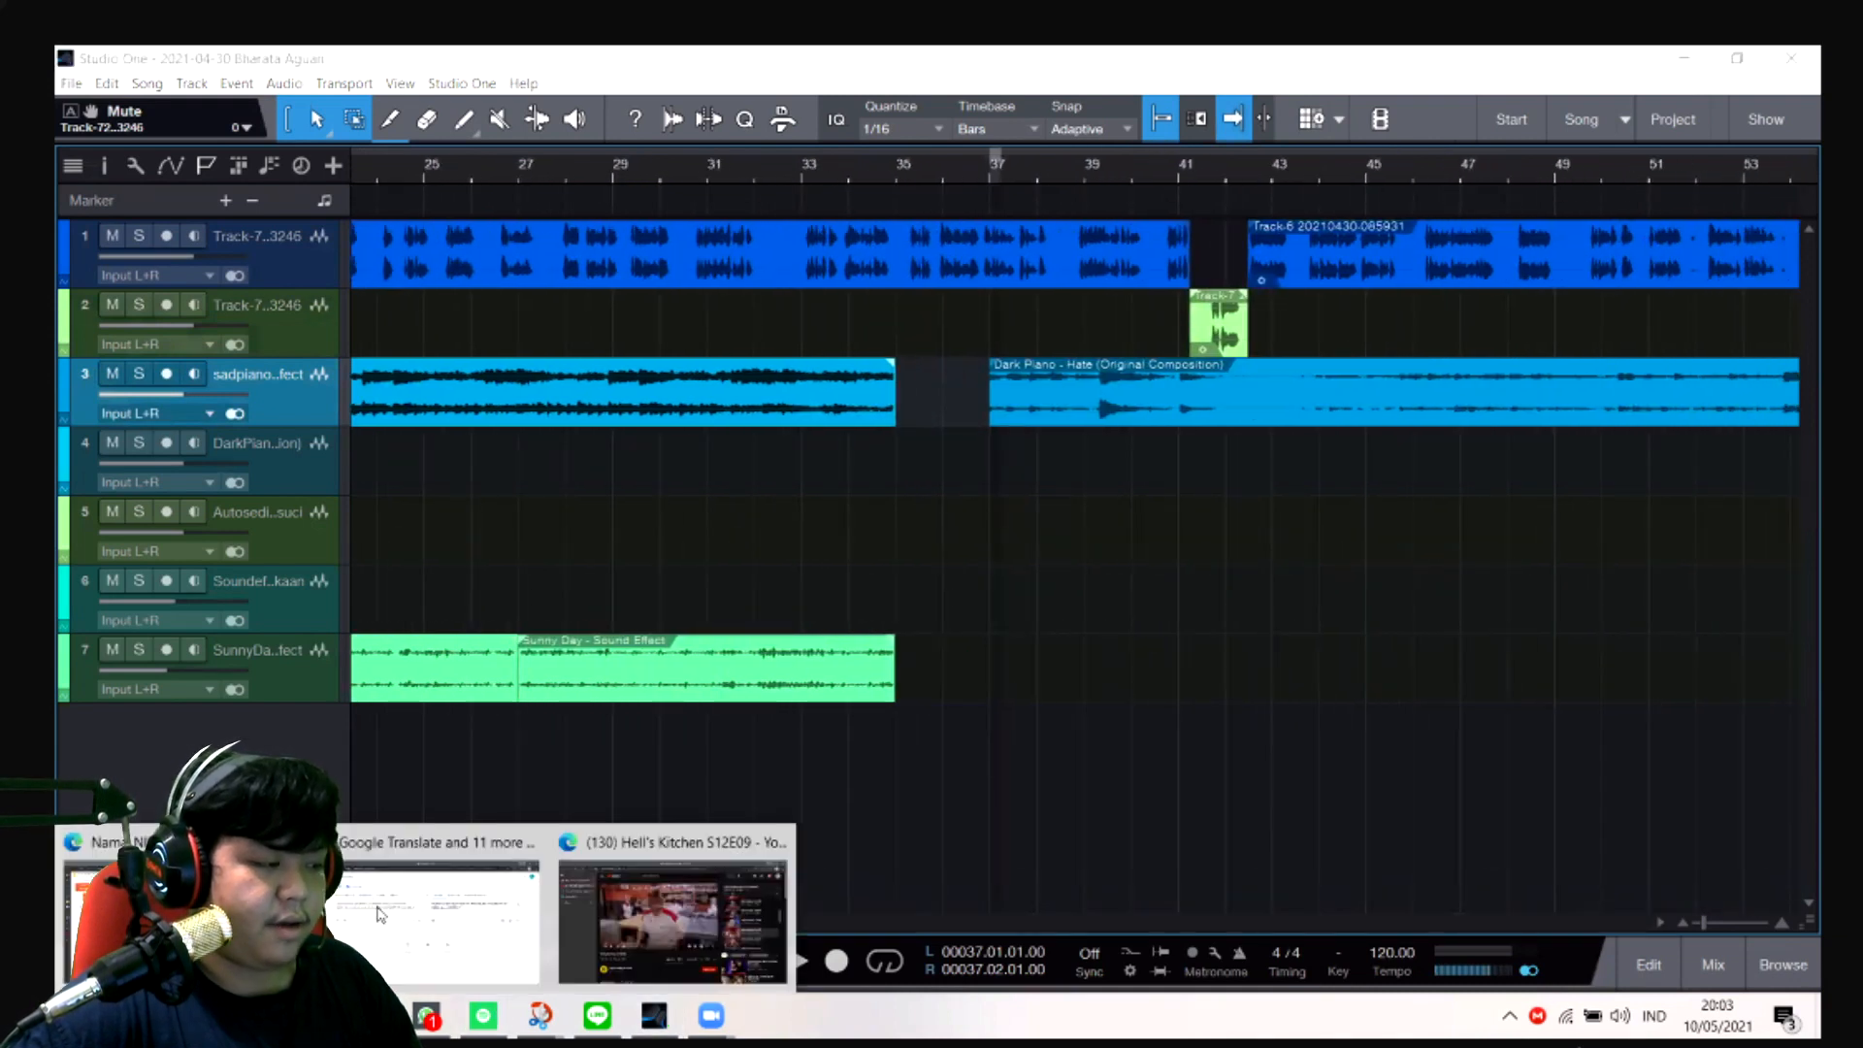
left_click(485, 908)
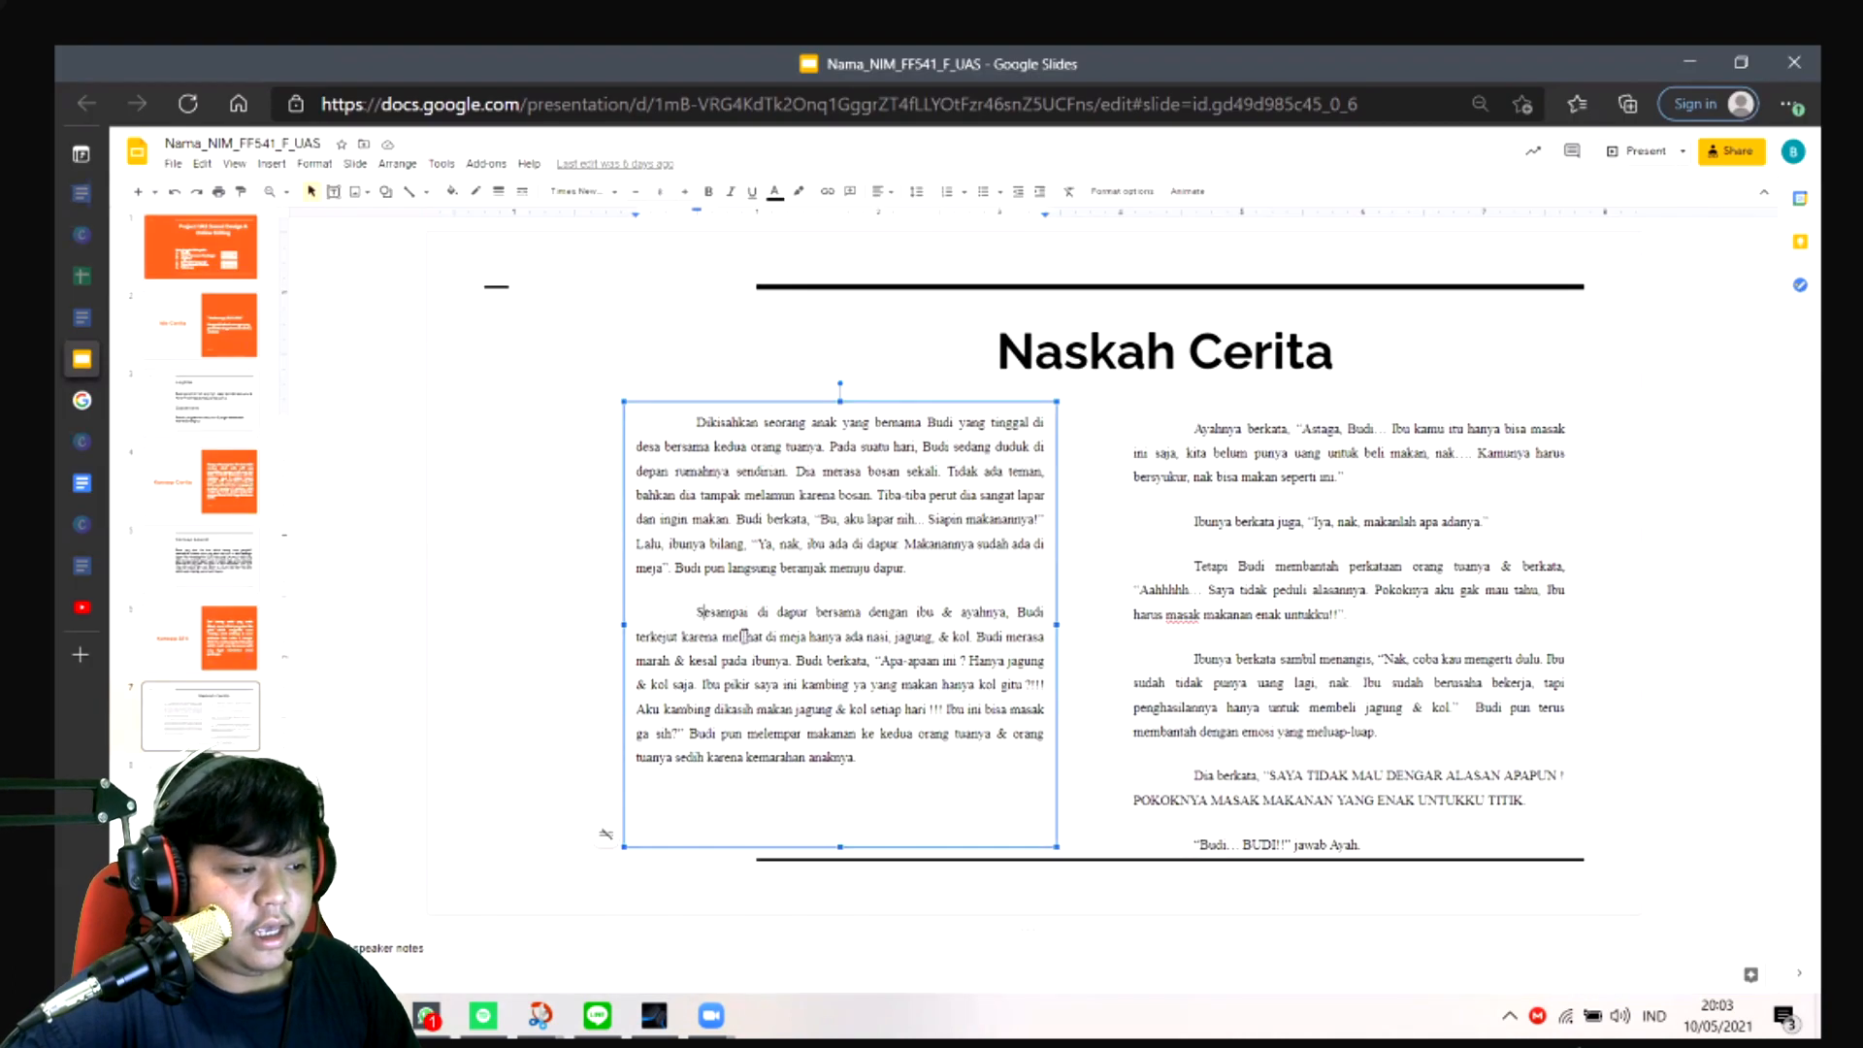
left_click_drag(700, 612, 750, 641)
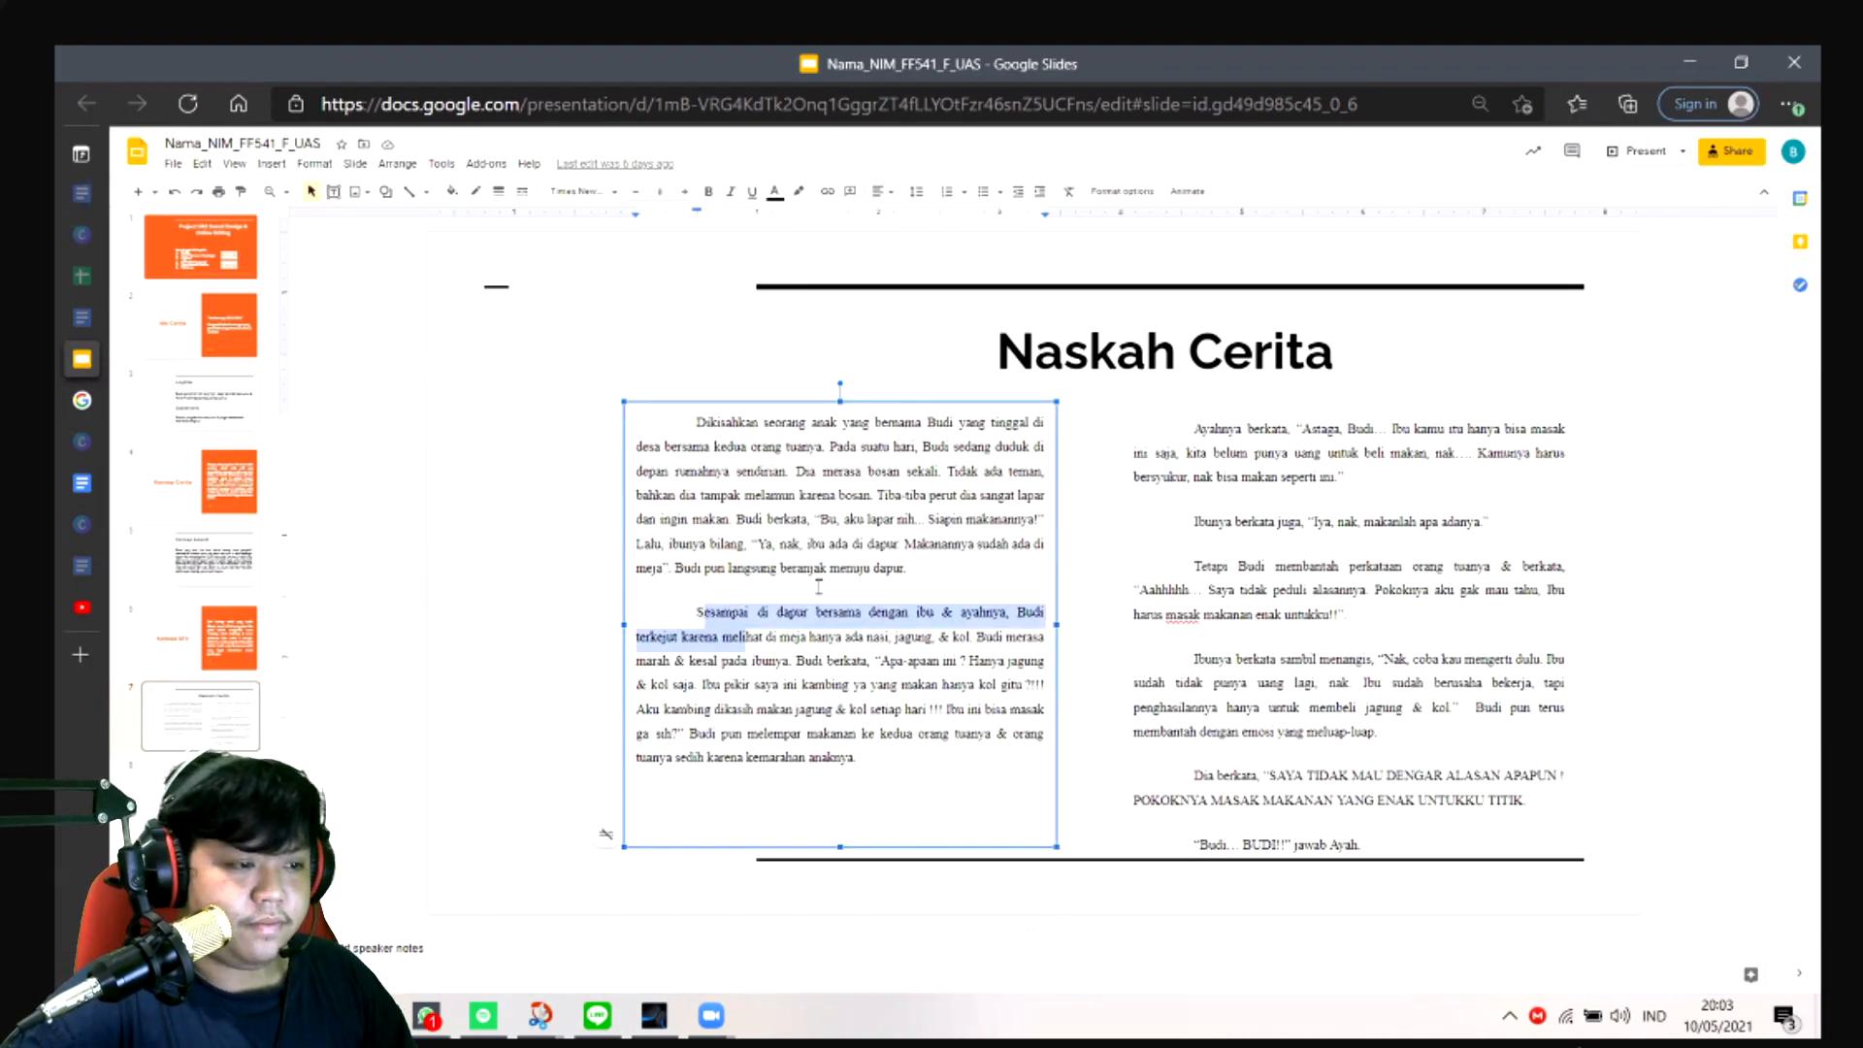
left_click(854, 758)
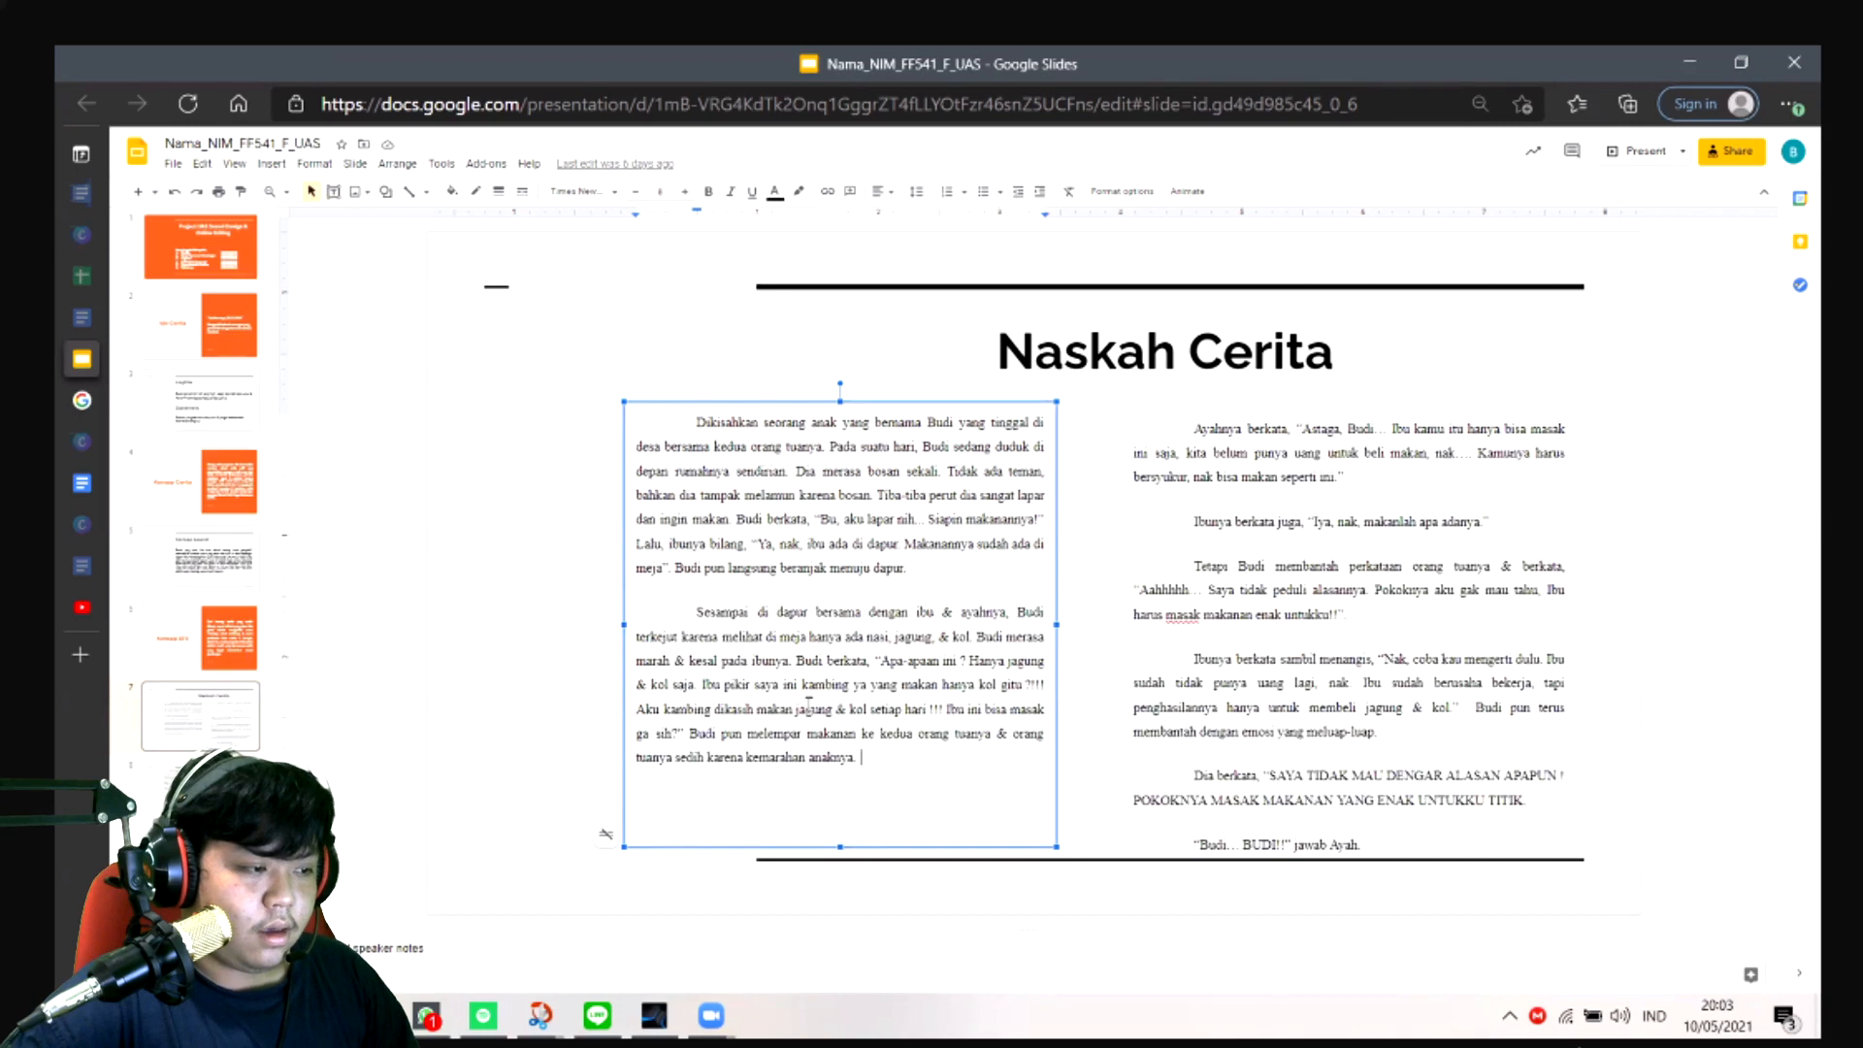
left_click_drag(858, 777, 897, 595)
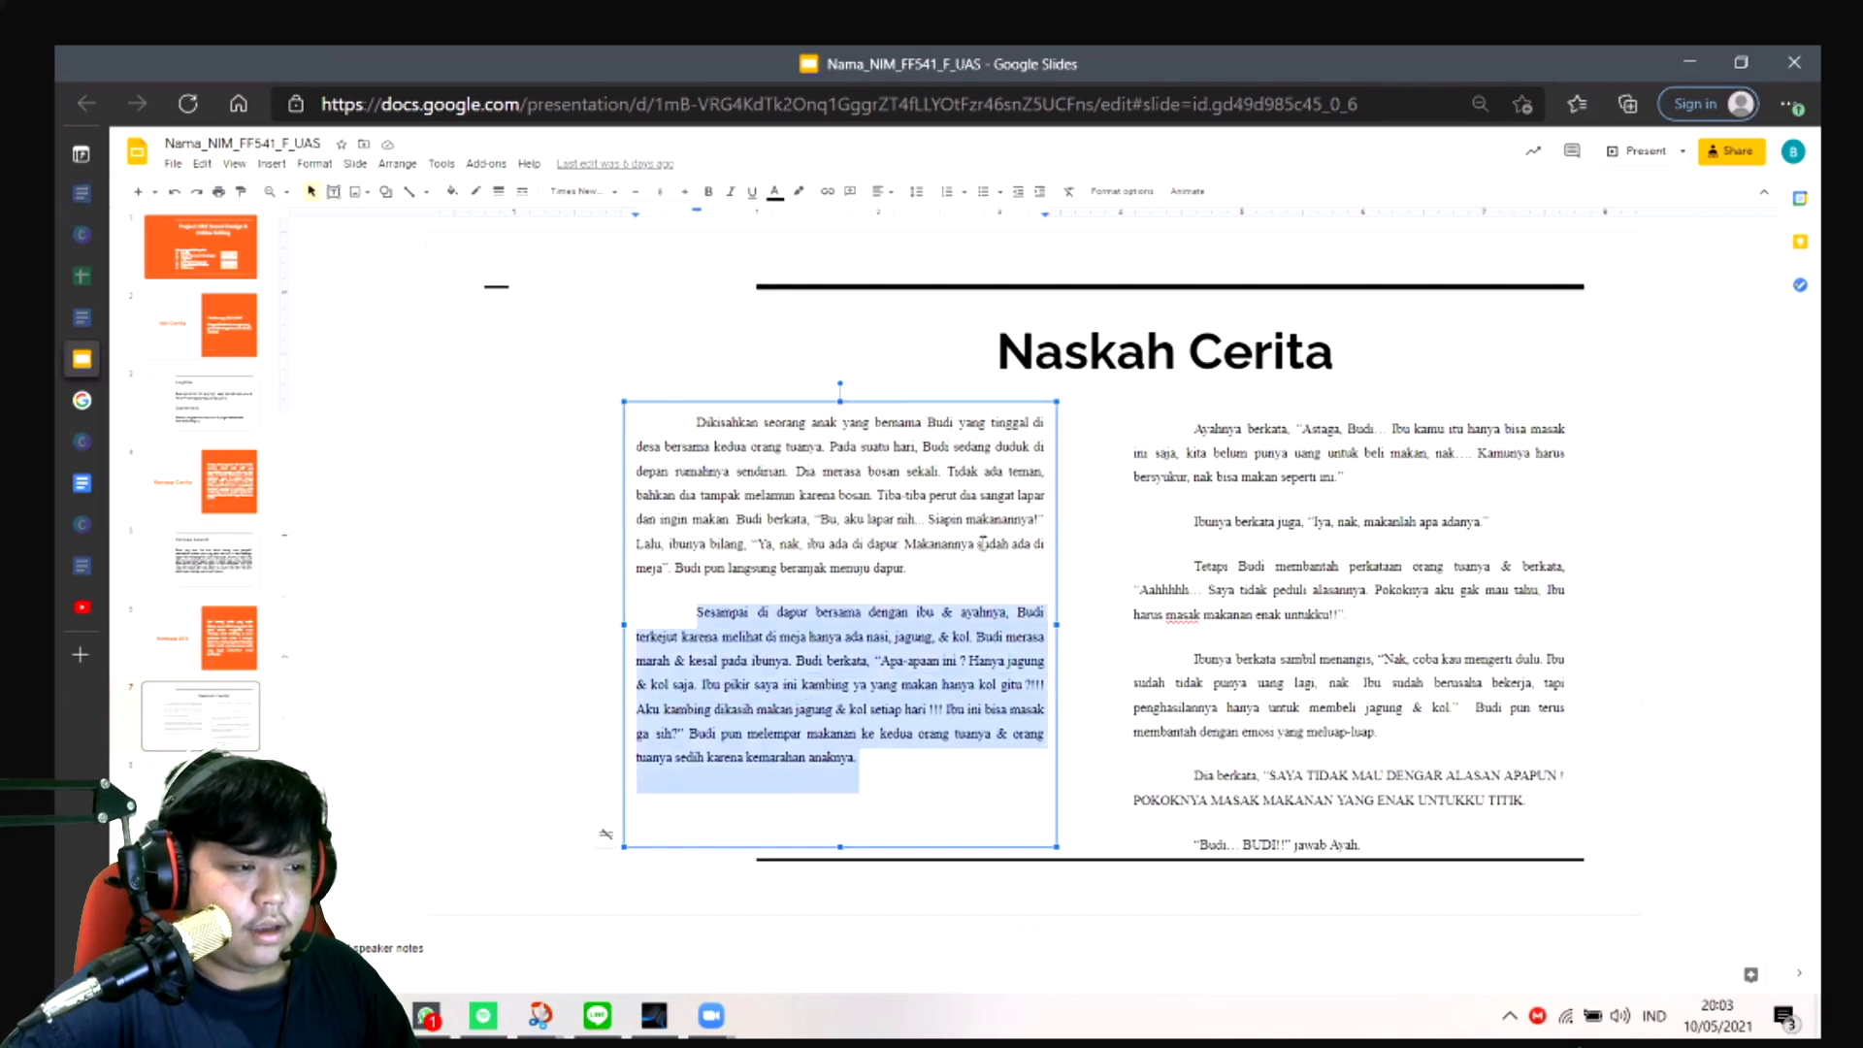
- Highlight the dialogue paragraphs in the second text column of the Naskah Cerita slide, then clear the selection
left_click_drag(1194, 428, 1269, 637)
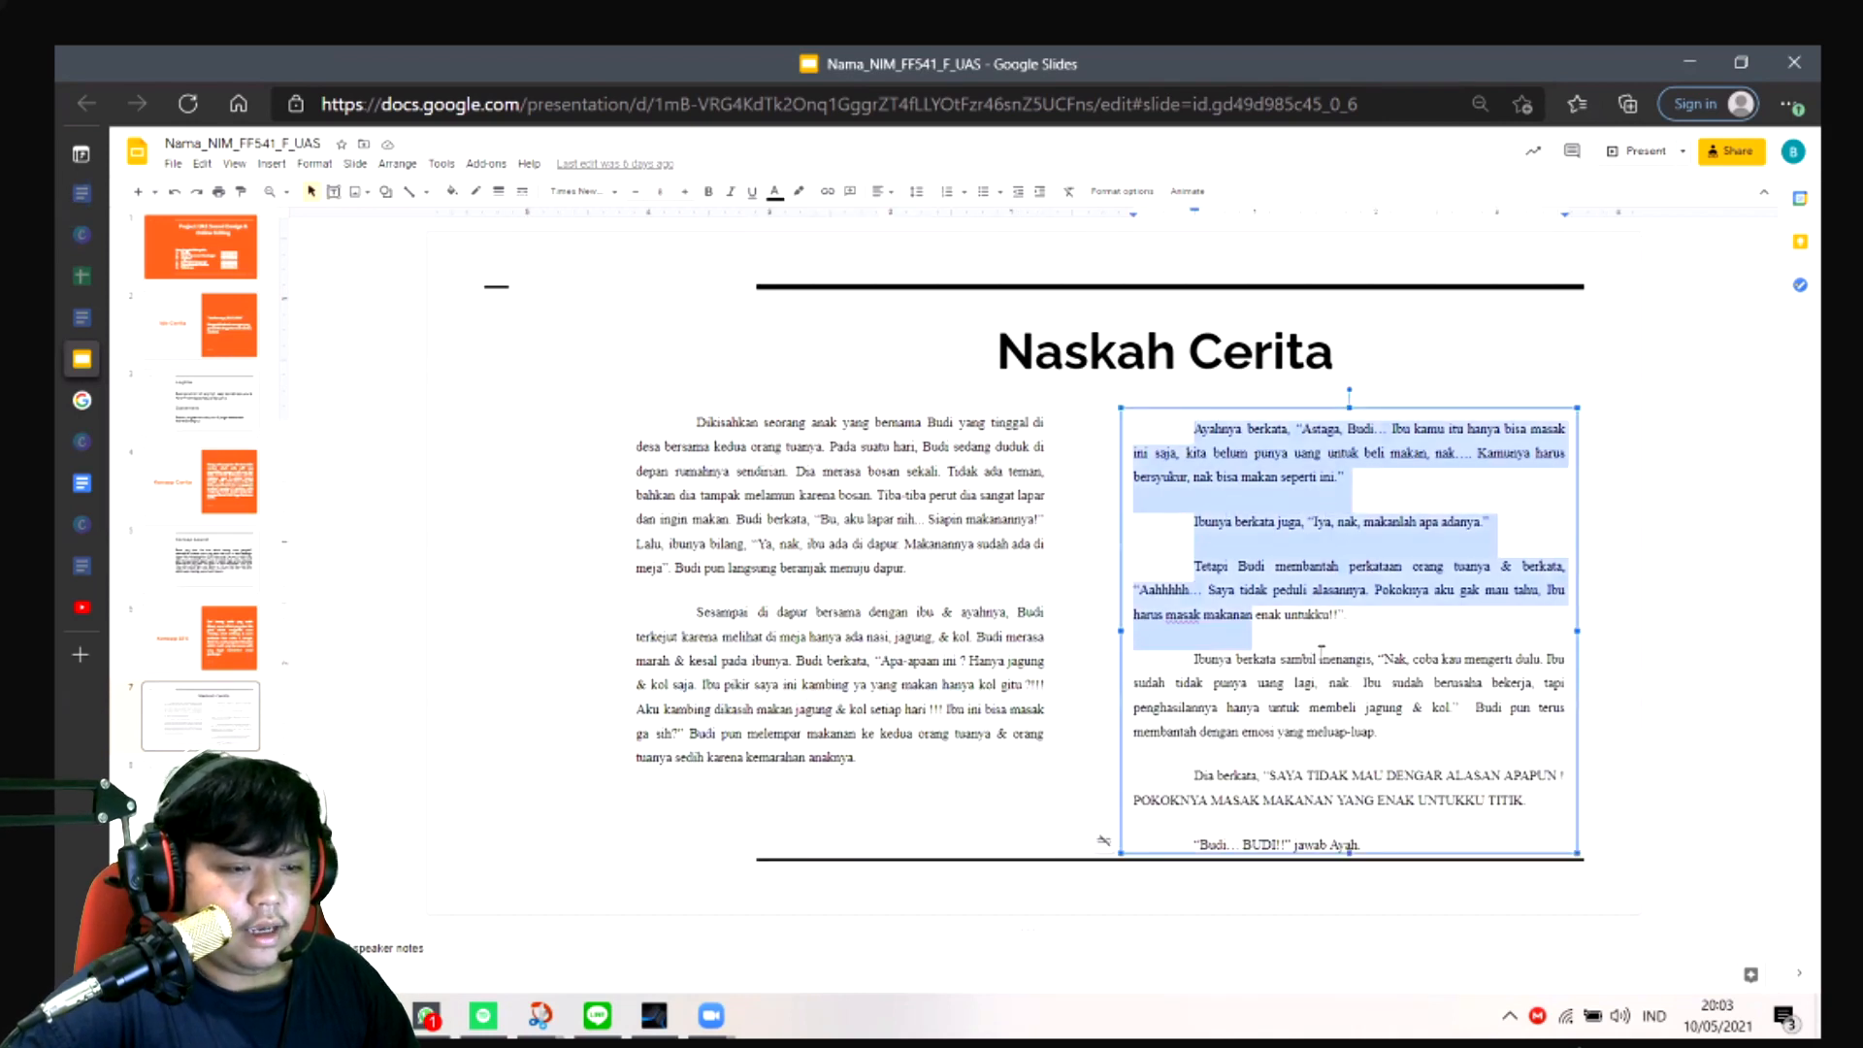
left_click_drag(1541, 822, 1138, 434)
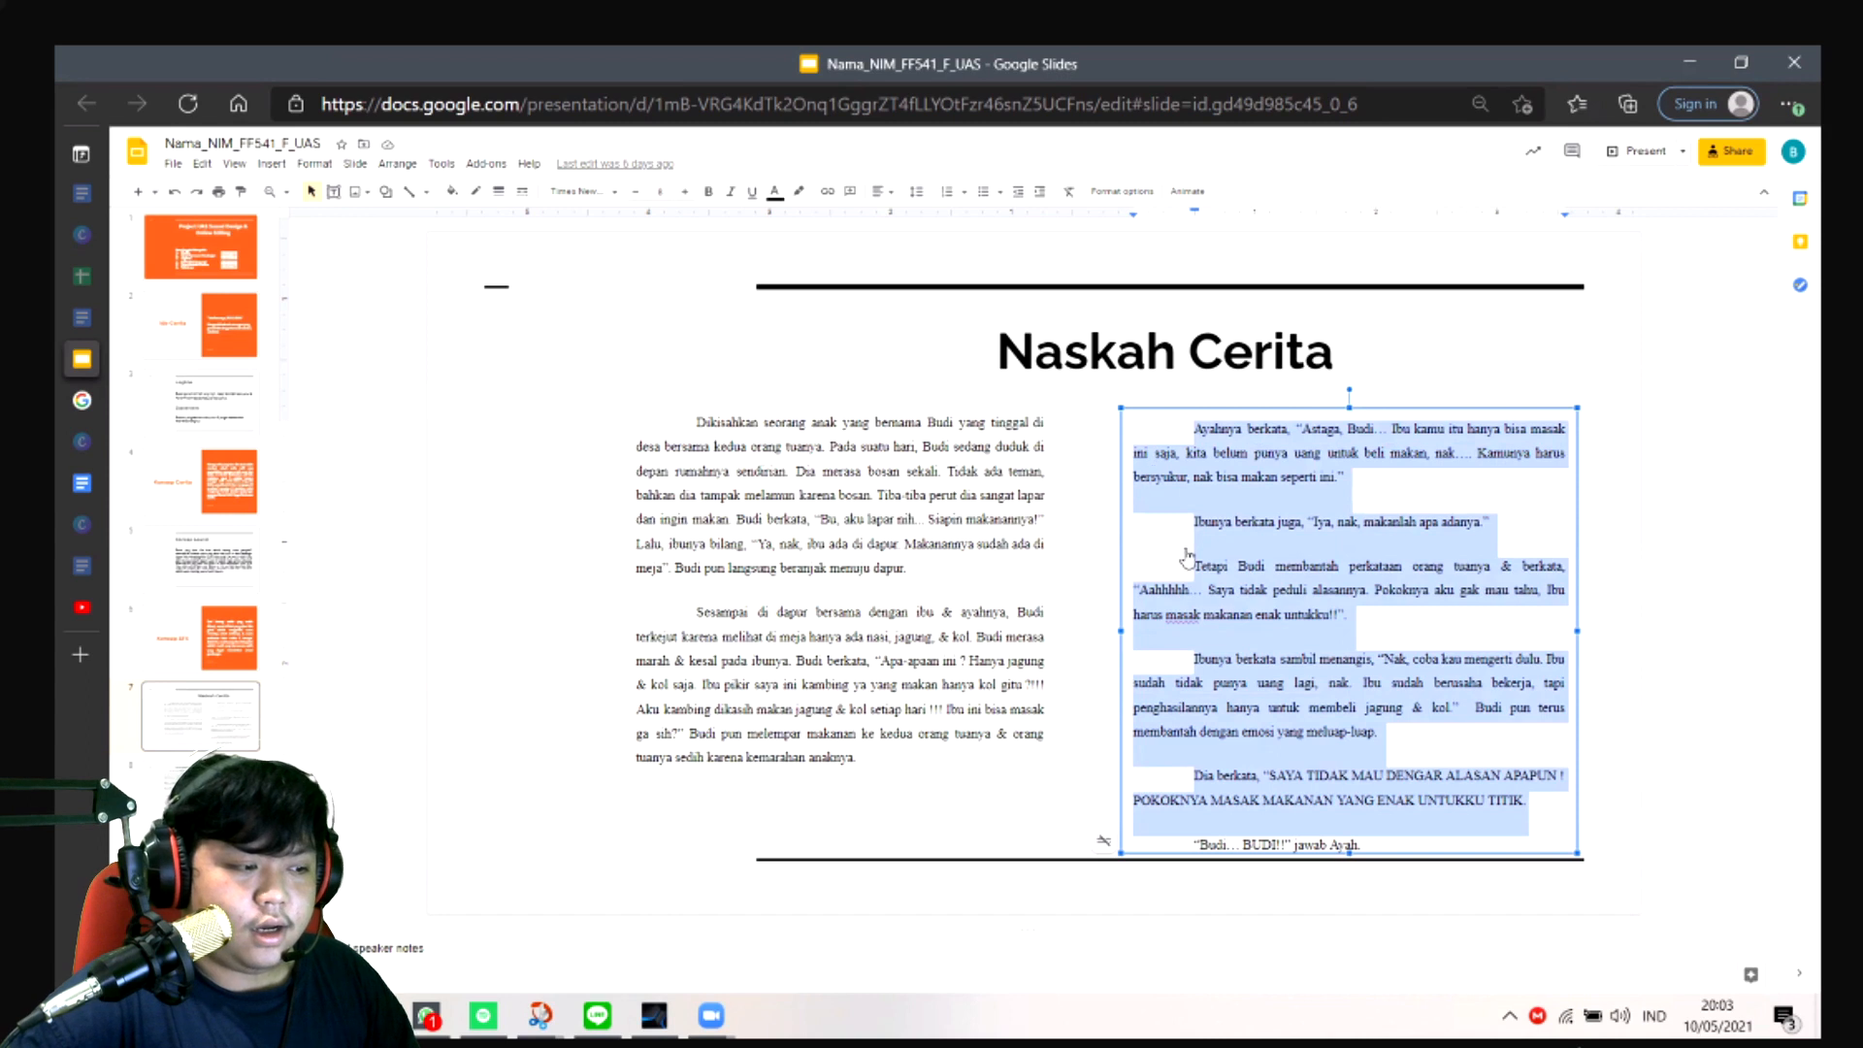
right_click(1136, 659)
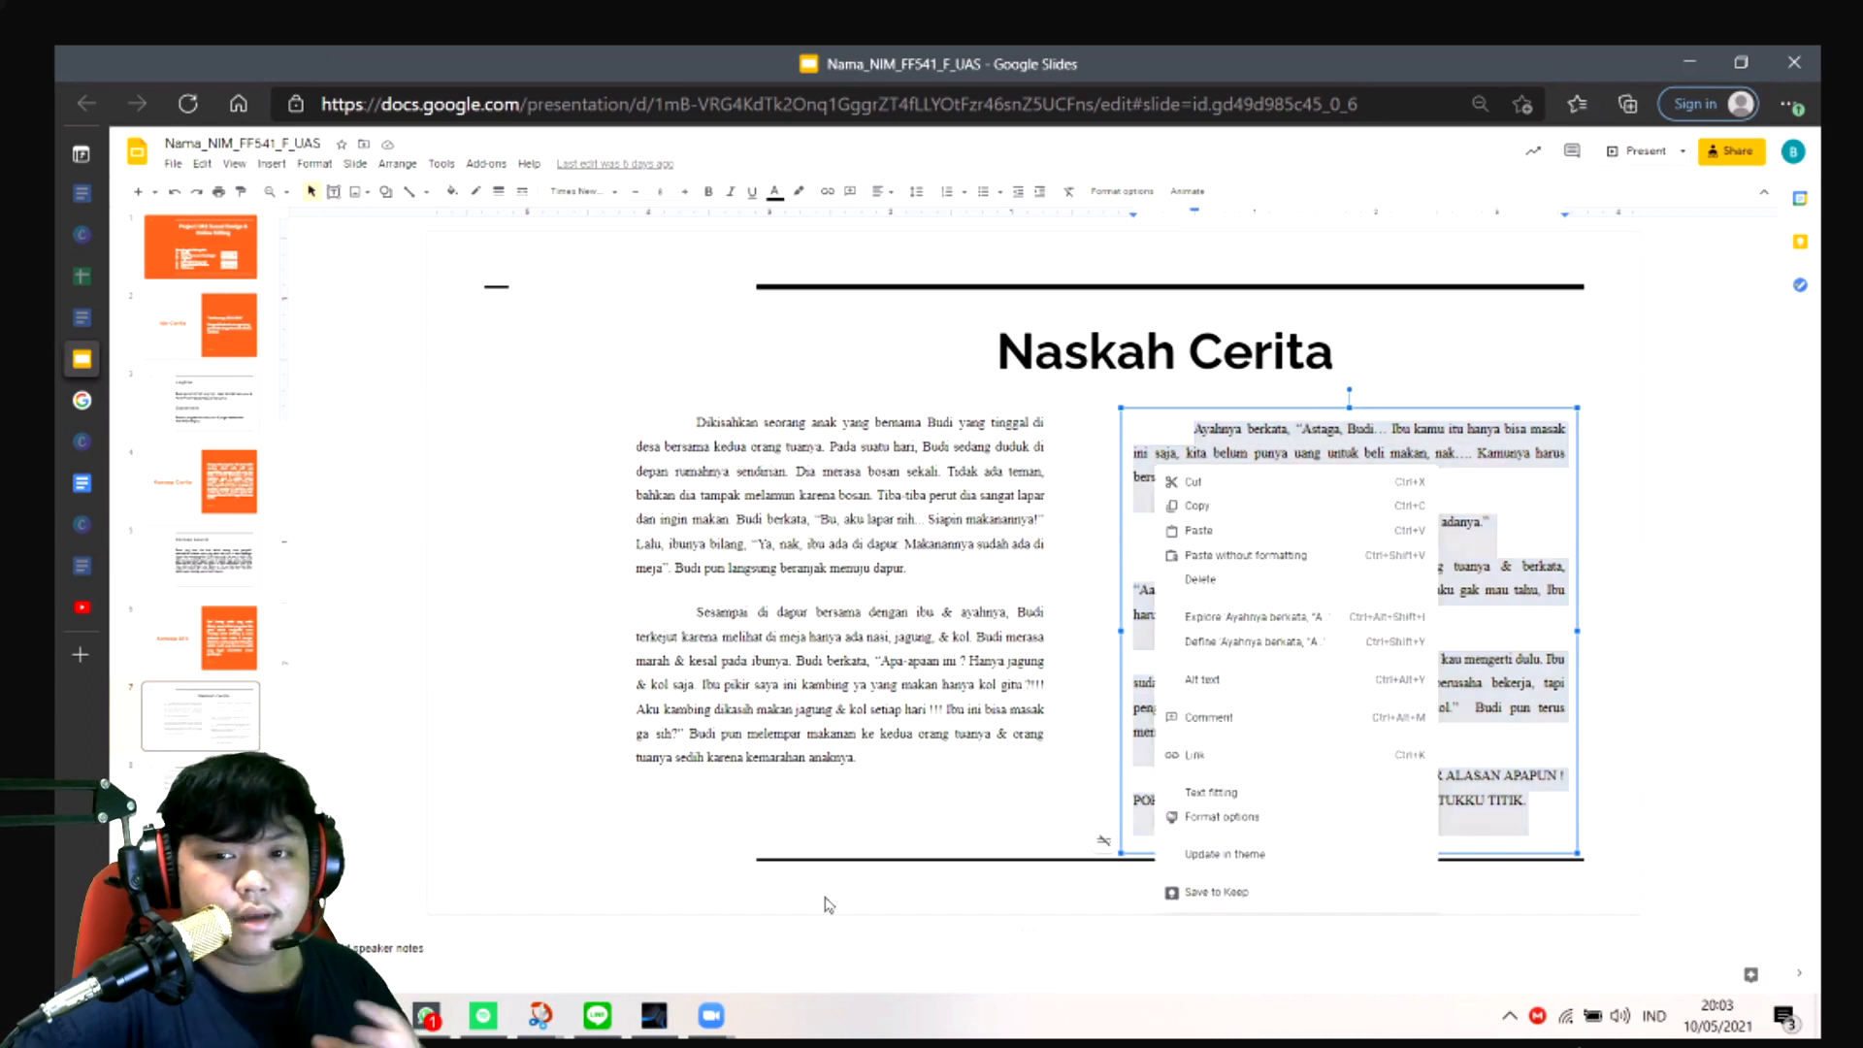
left_click(666, 894)
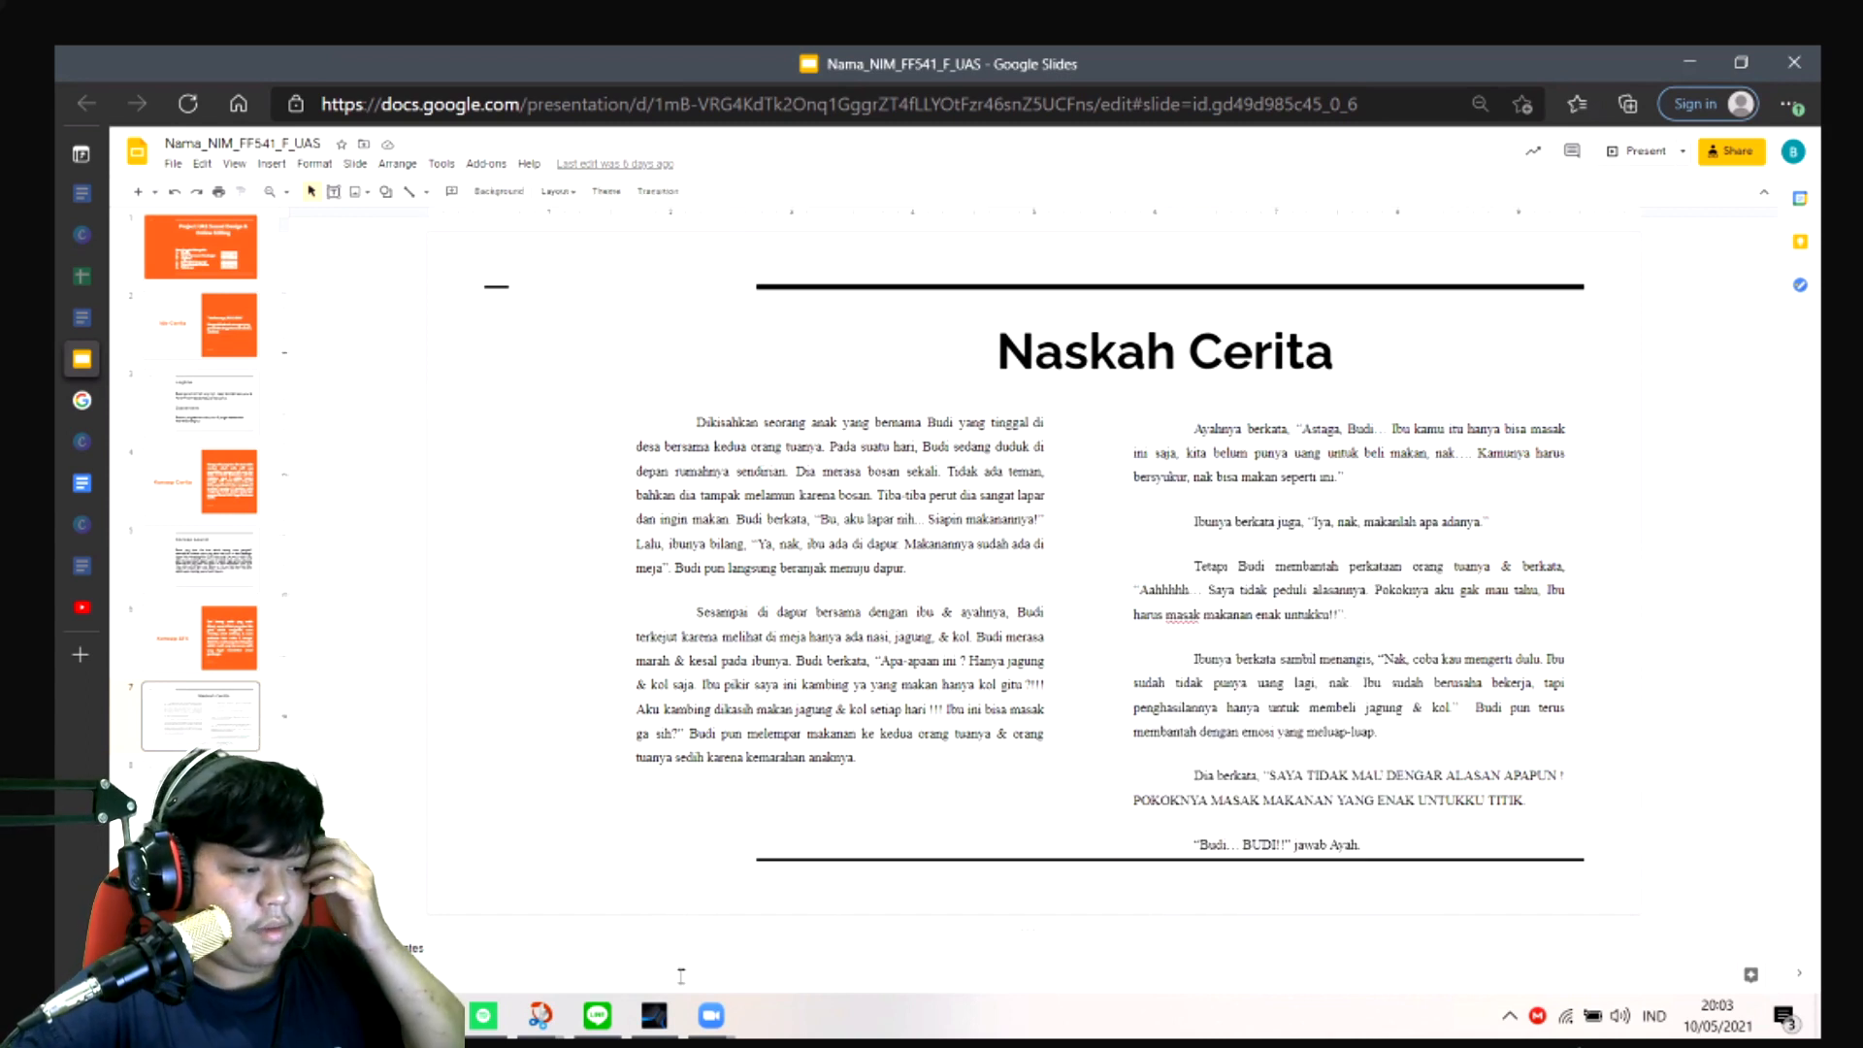
- Switch to Studio One and play the song from bar 34 through the Dark Piano entry and the track 2 voice clip
left_click(654, 1015)
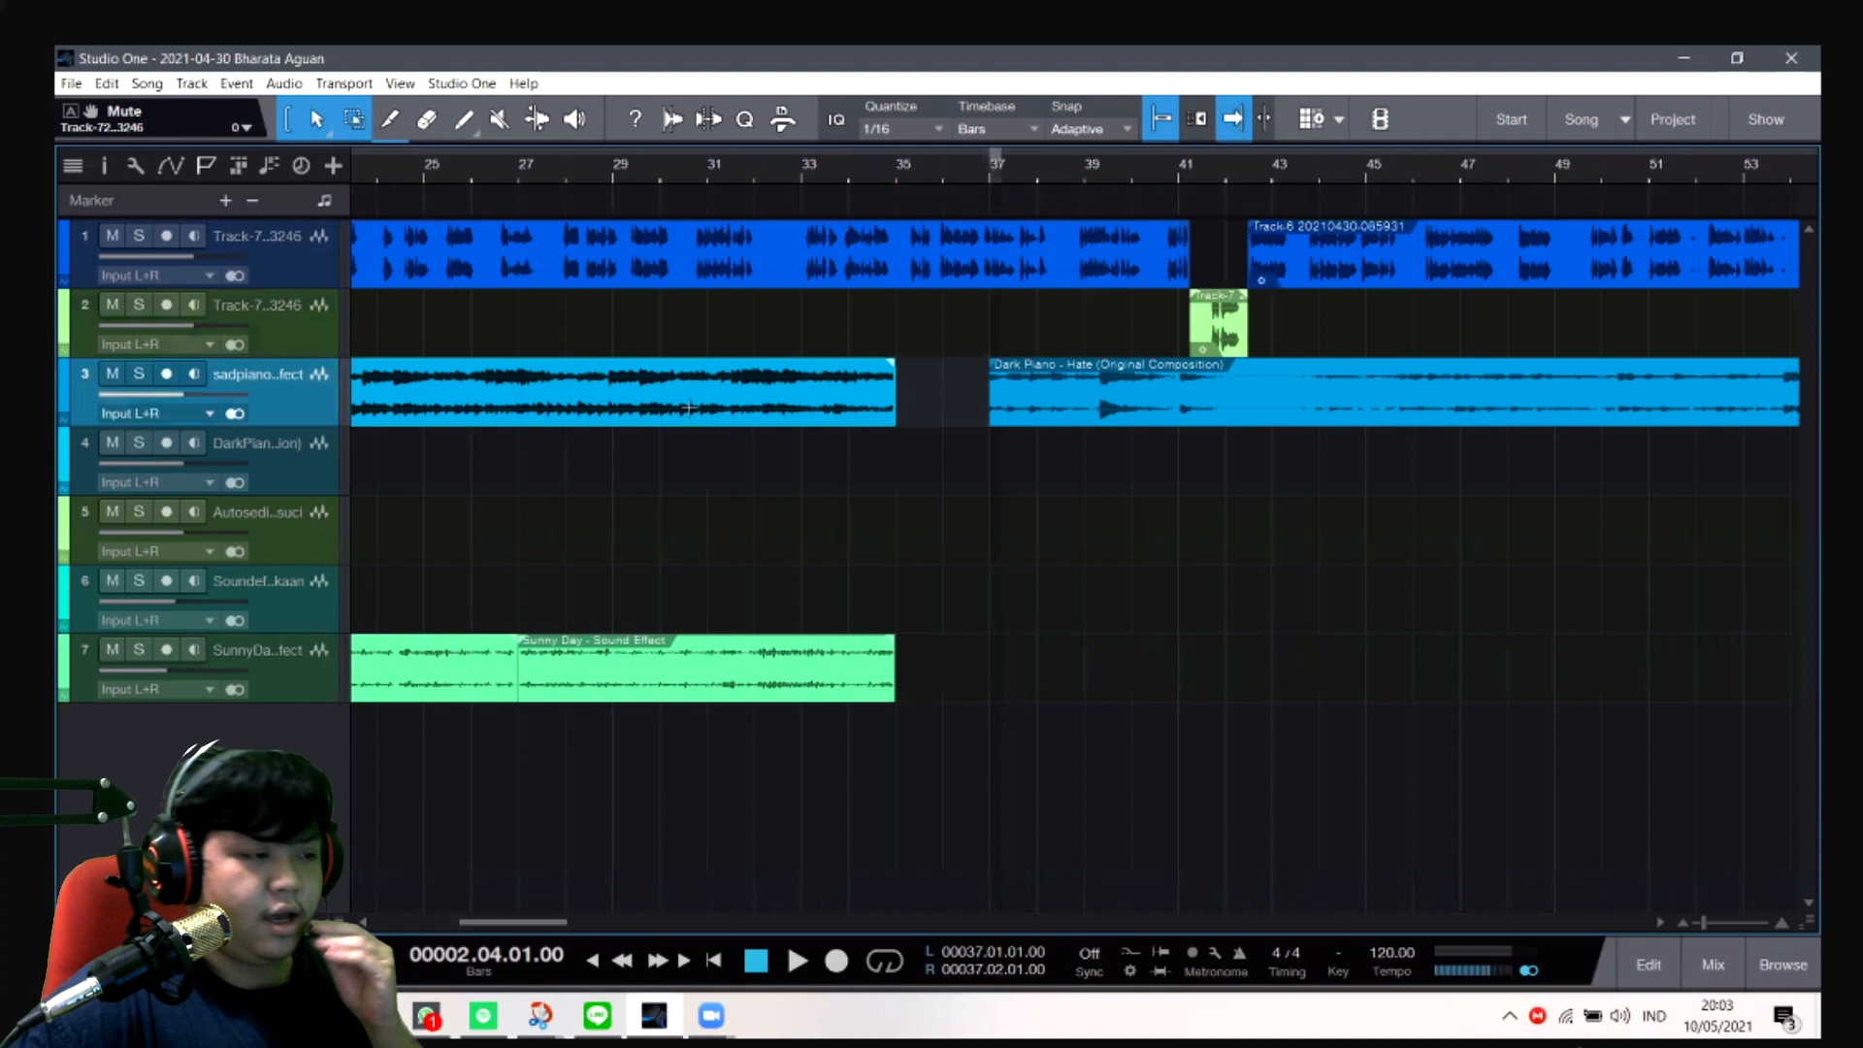
left_click(949, 173)
left_click_drag(863, 174, 844, 175)
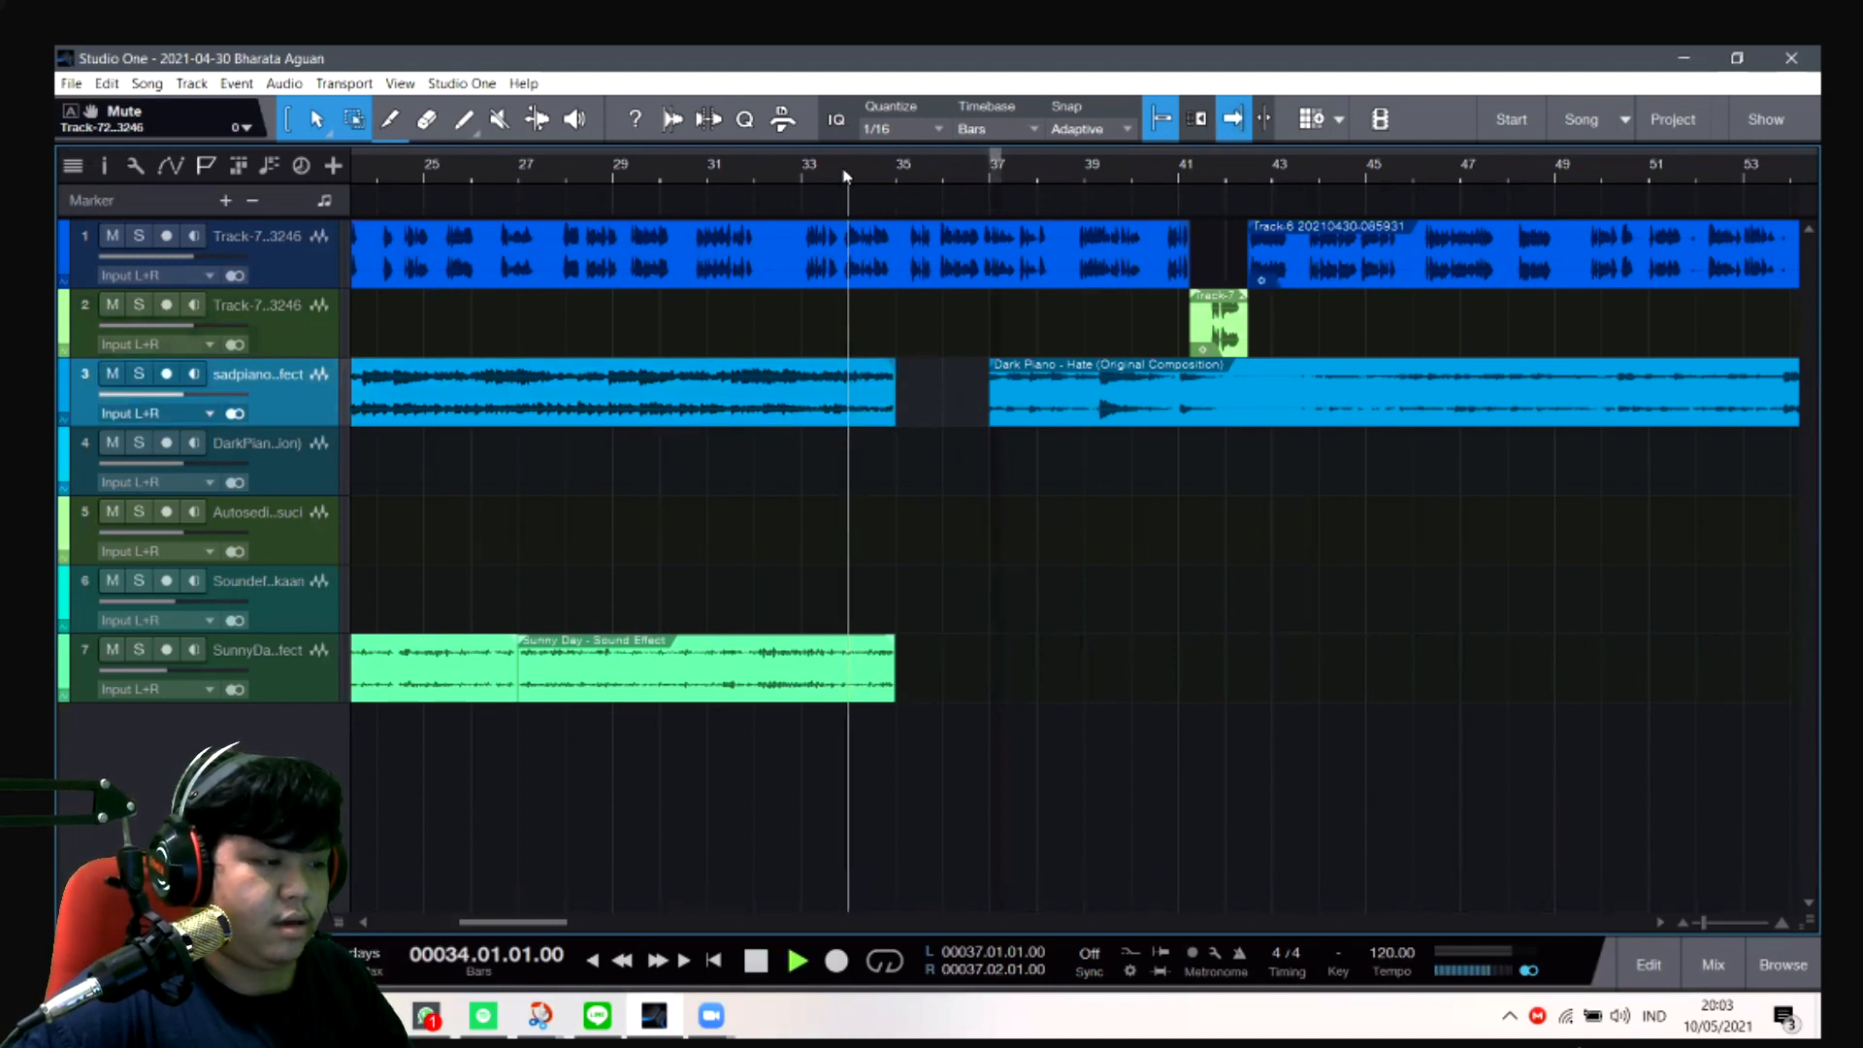
key("space")
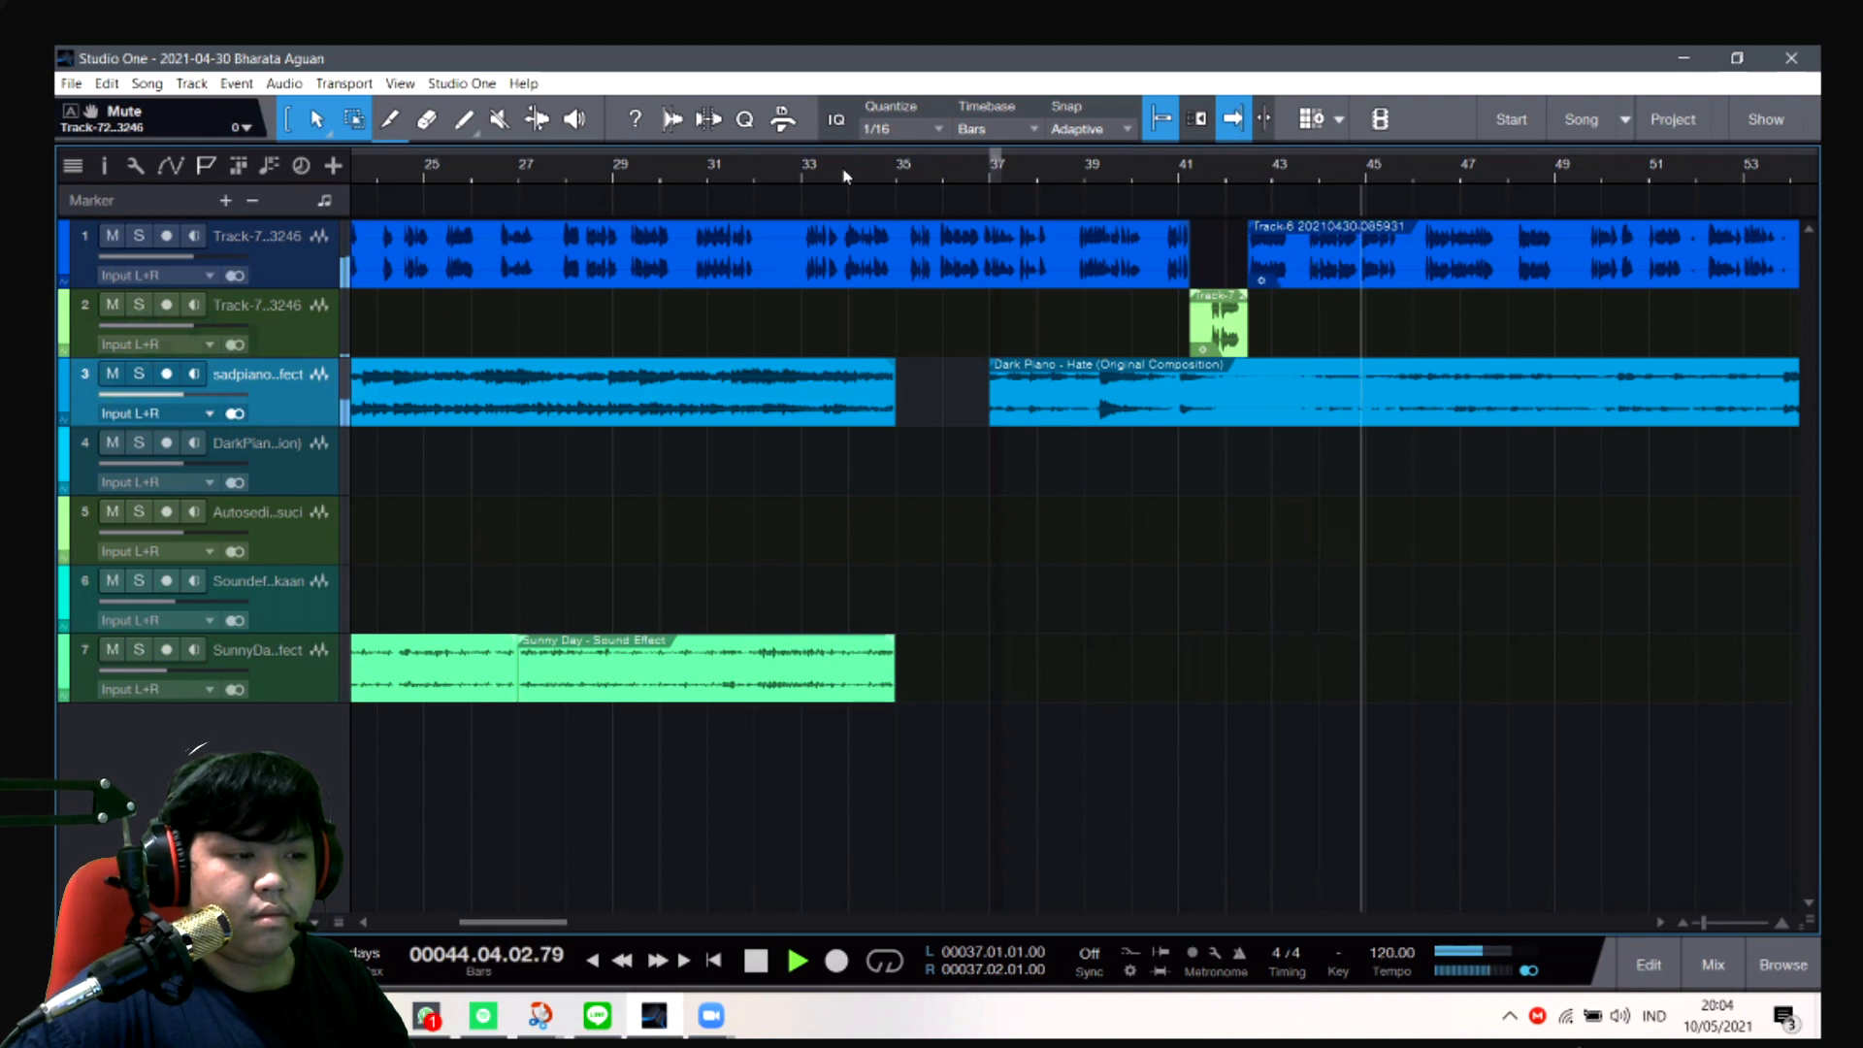
key("space")
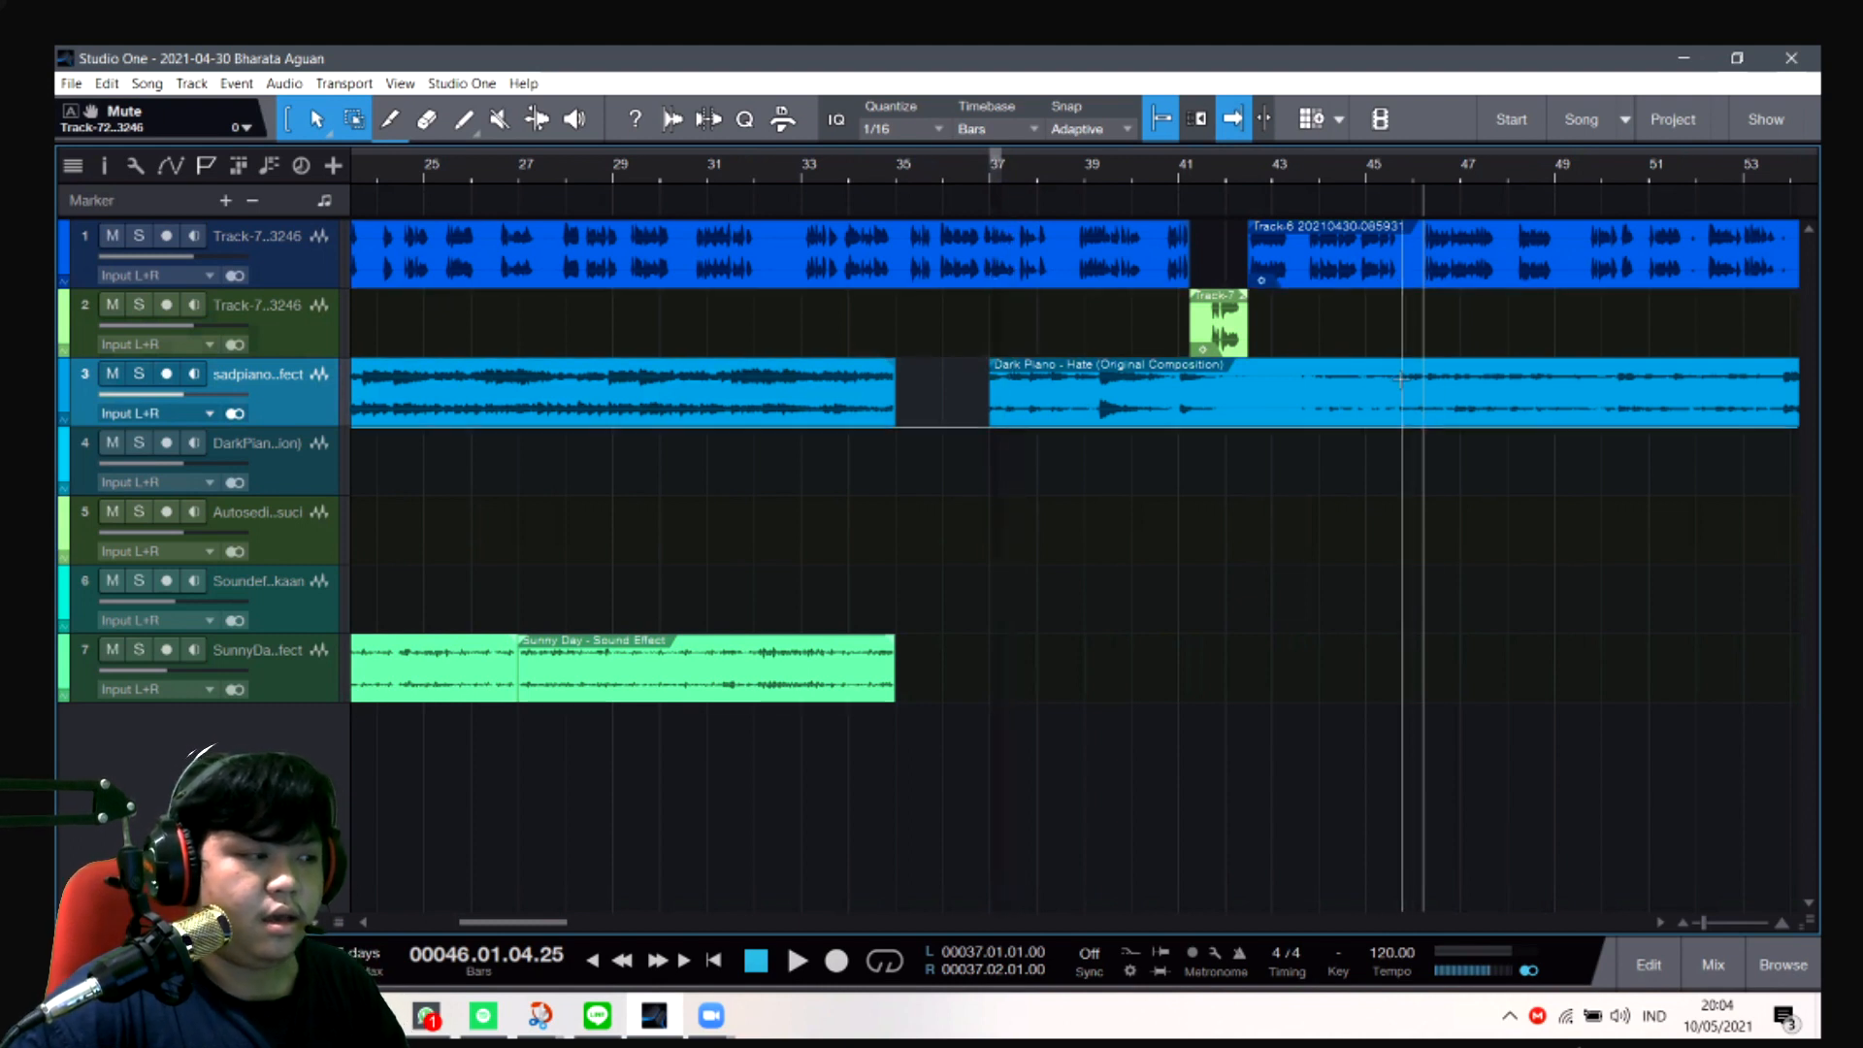
- Follow the arrangement to the end of the track 4 music and play the song from just before bar 103
scroll(1352, 380, "up", 1)
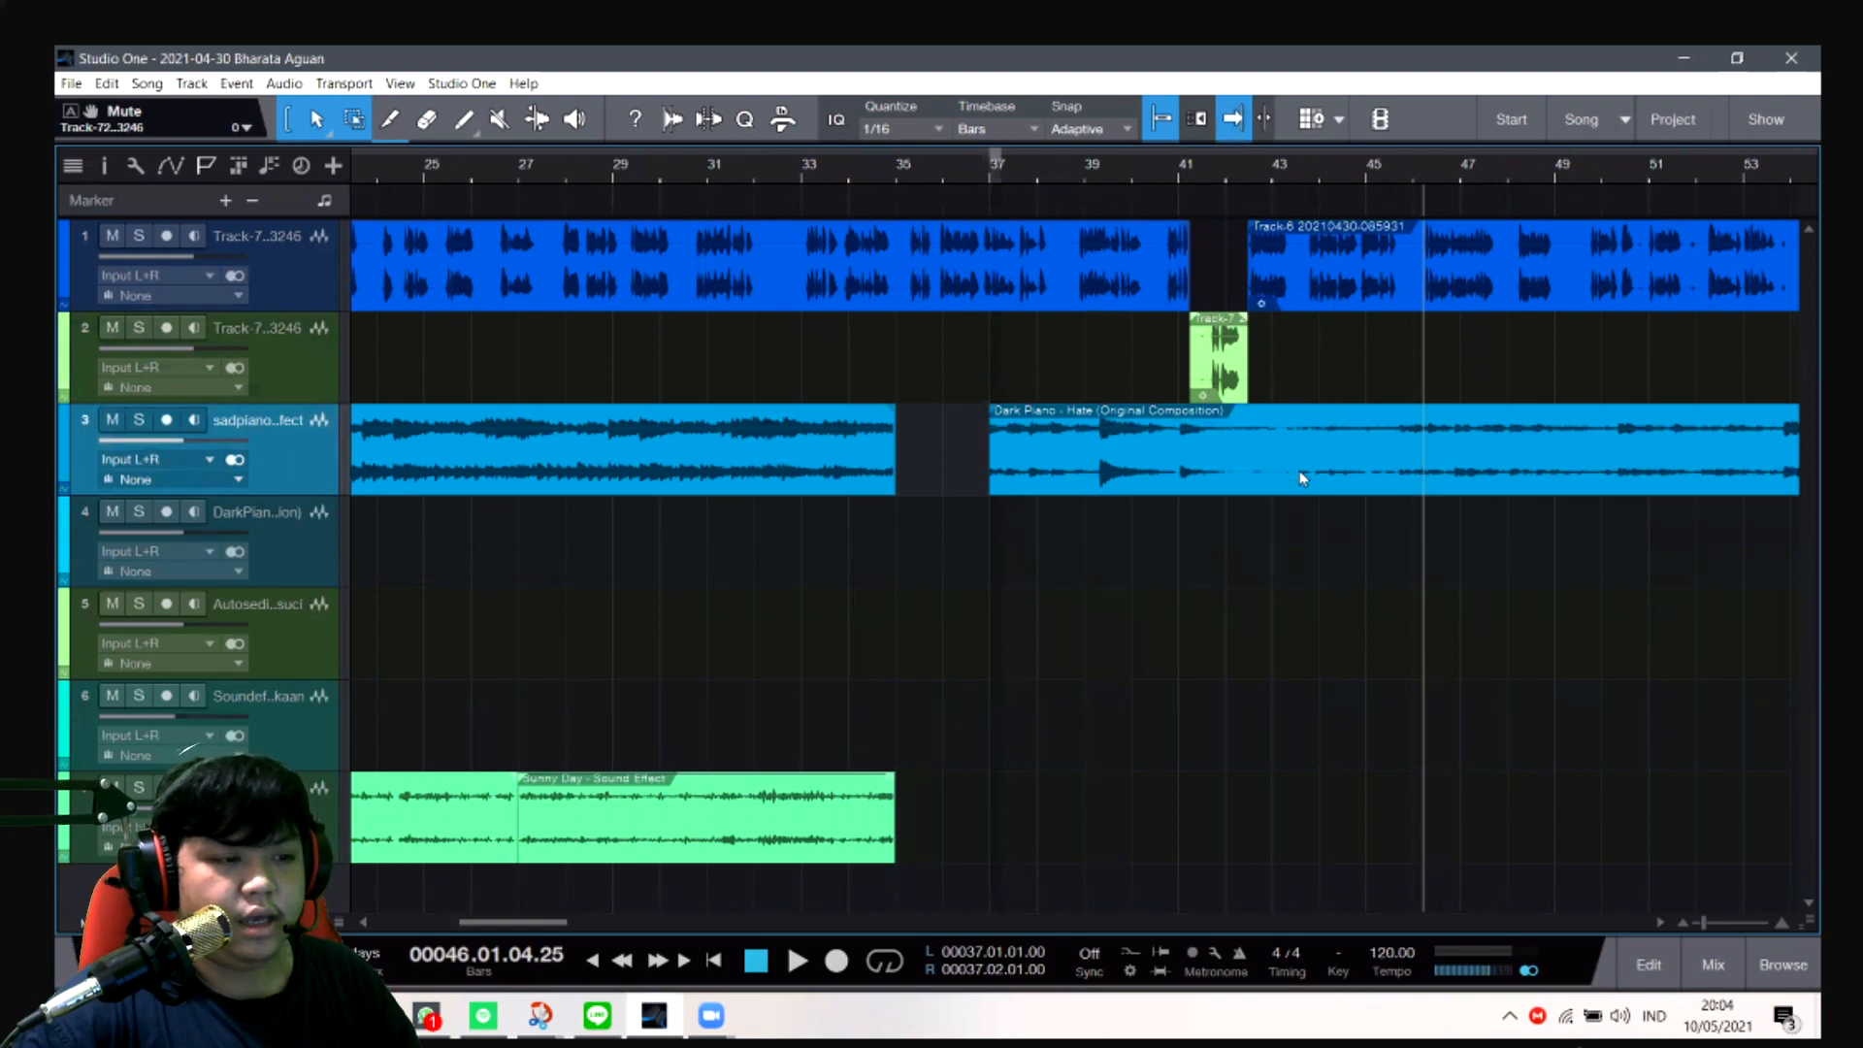
scroll(1300, 479, "right", 6)
scroll(1300, 479, "right", 5)
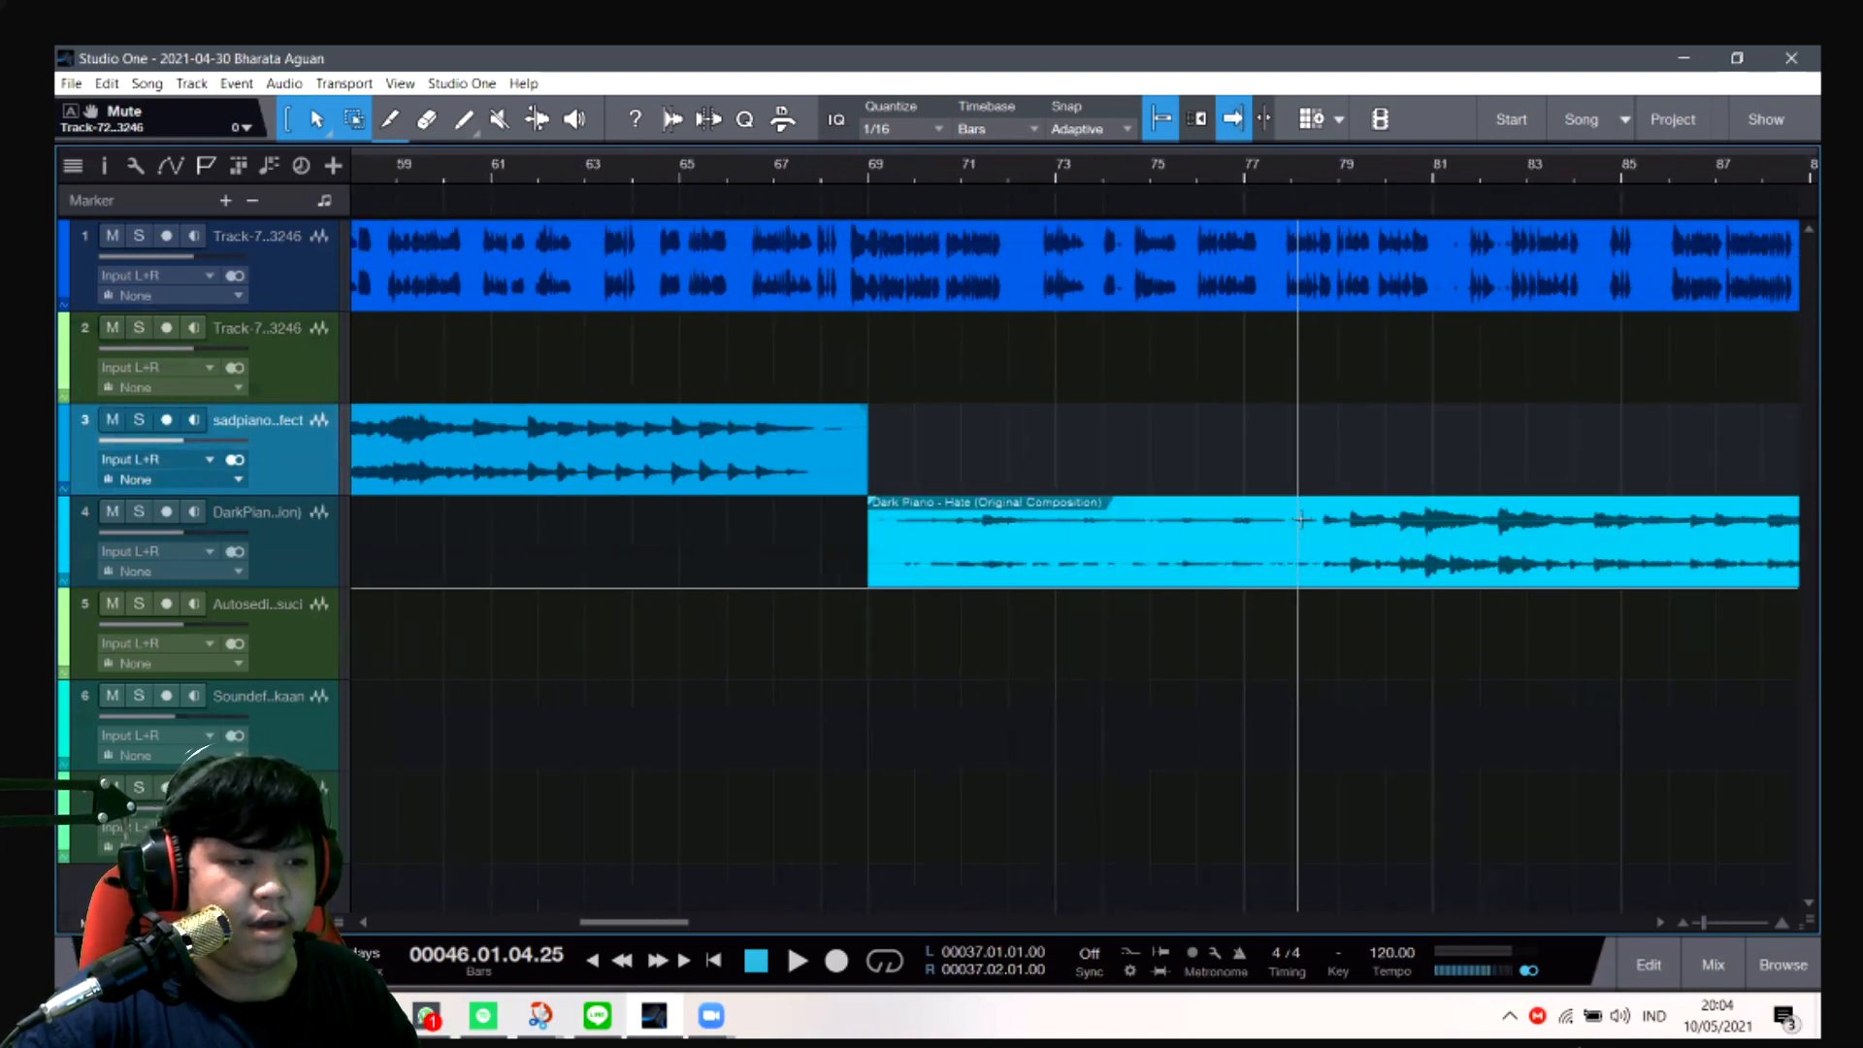
scroll(1302, 519, "right", 1)
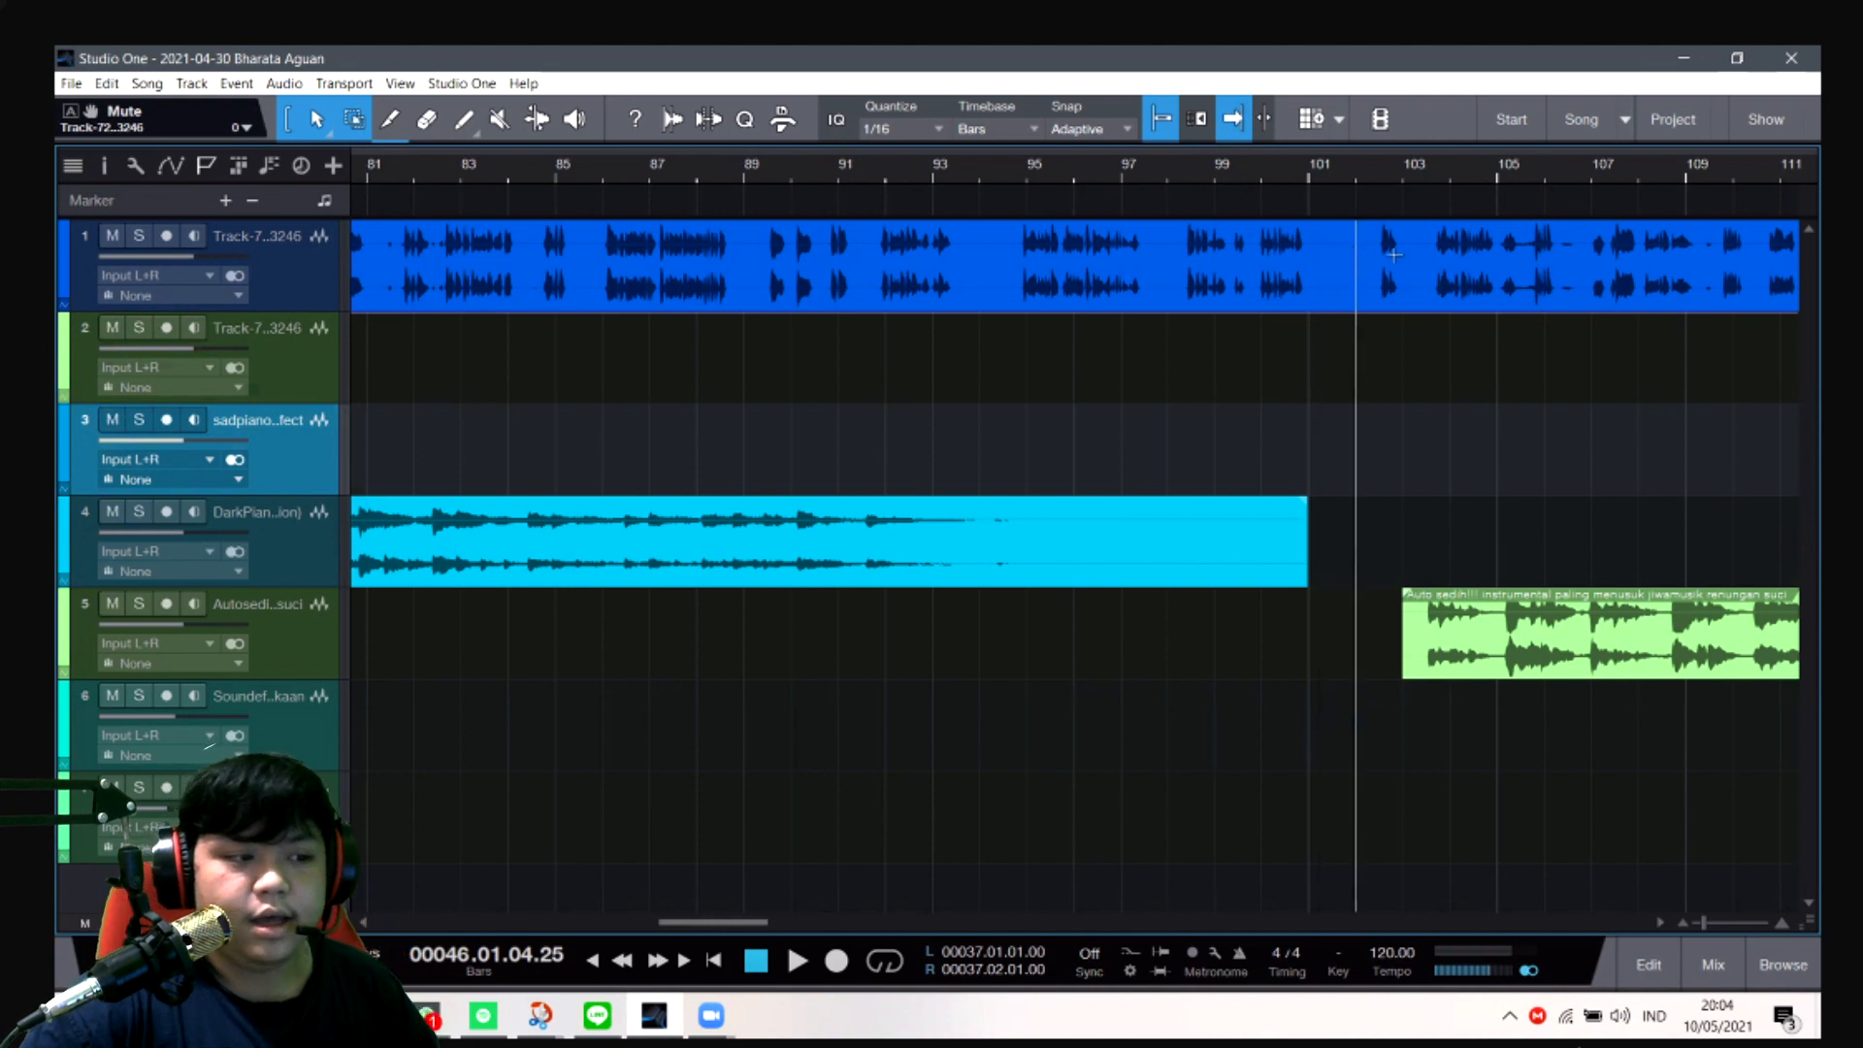
left_click(1414, 181)
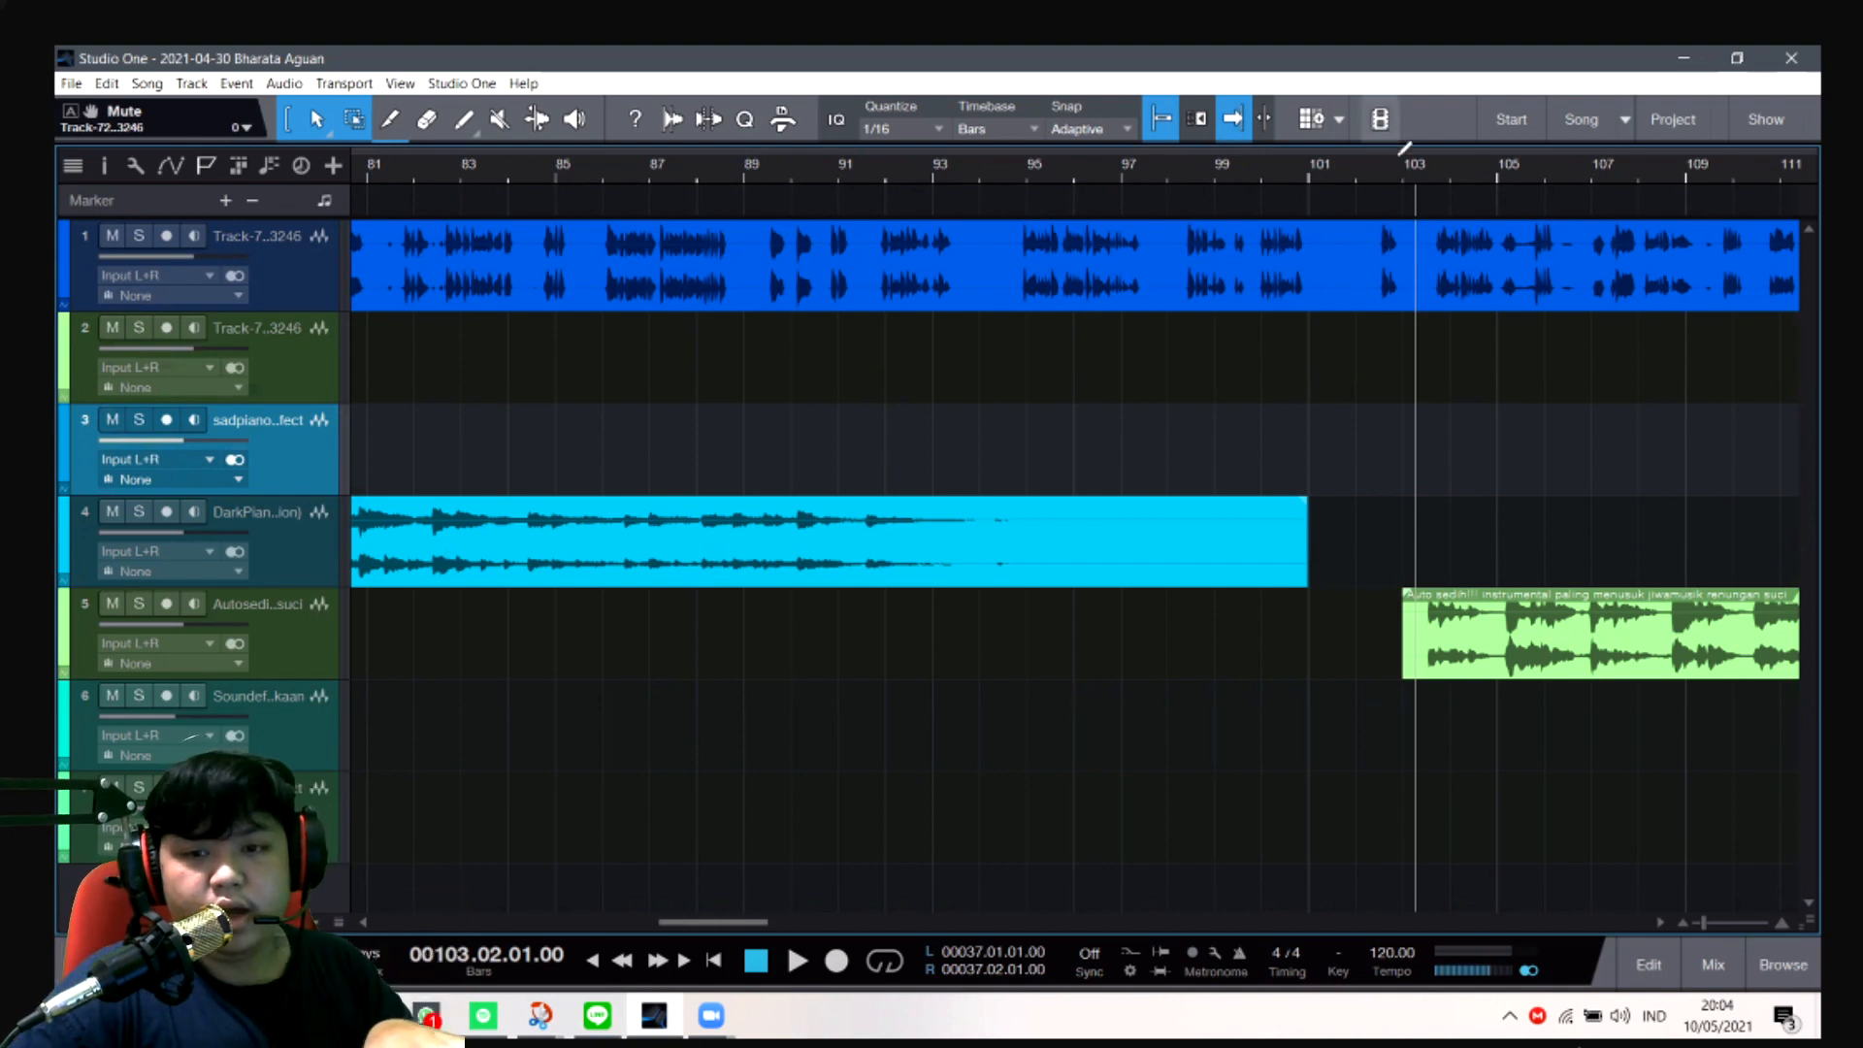
left_click(1314, 181)
left_click(1378, 173)
key("space")
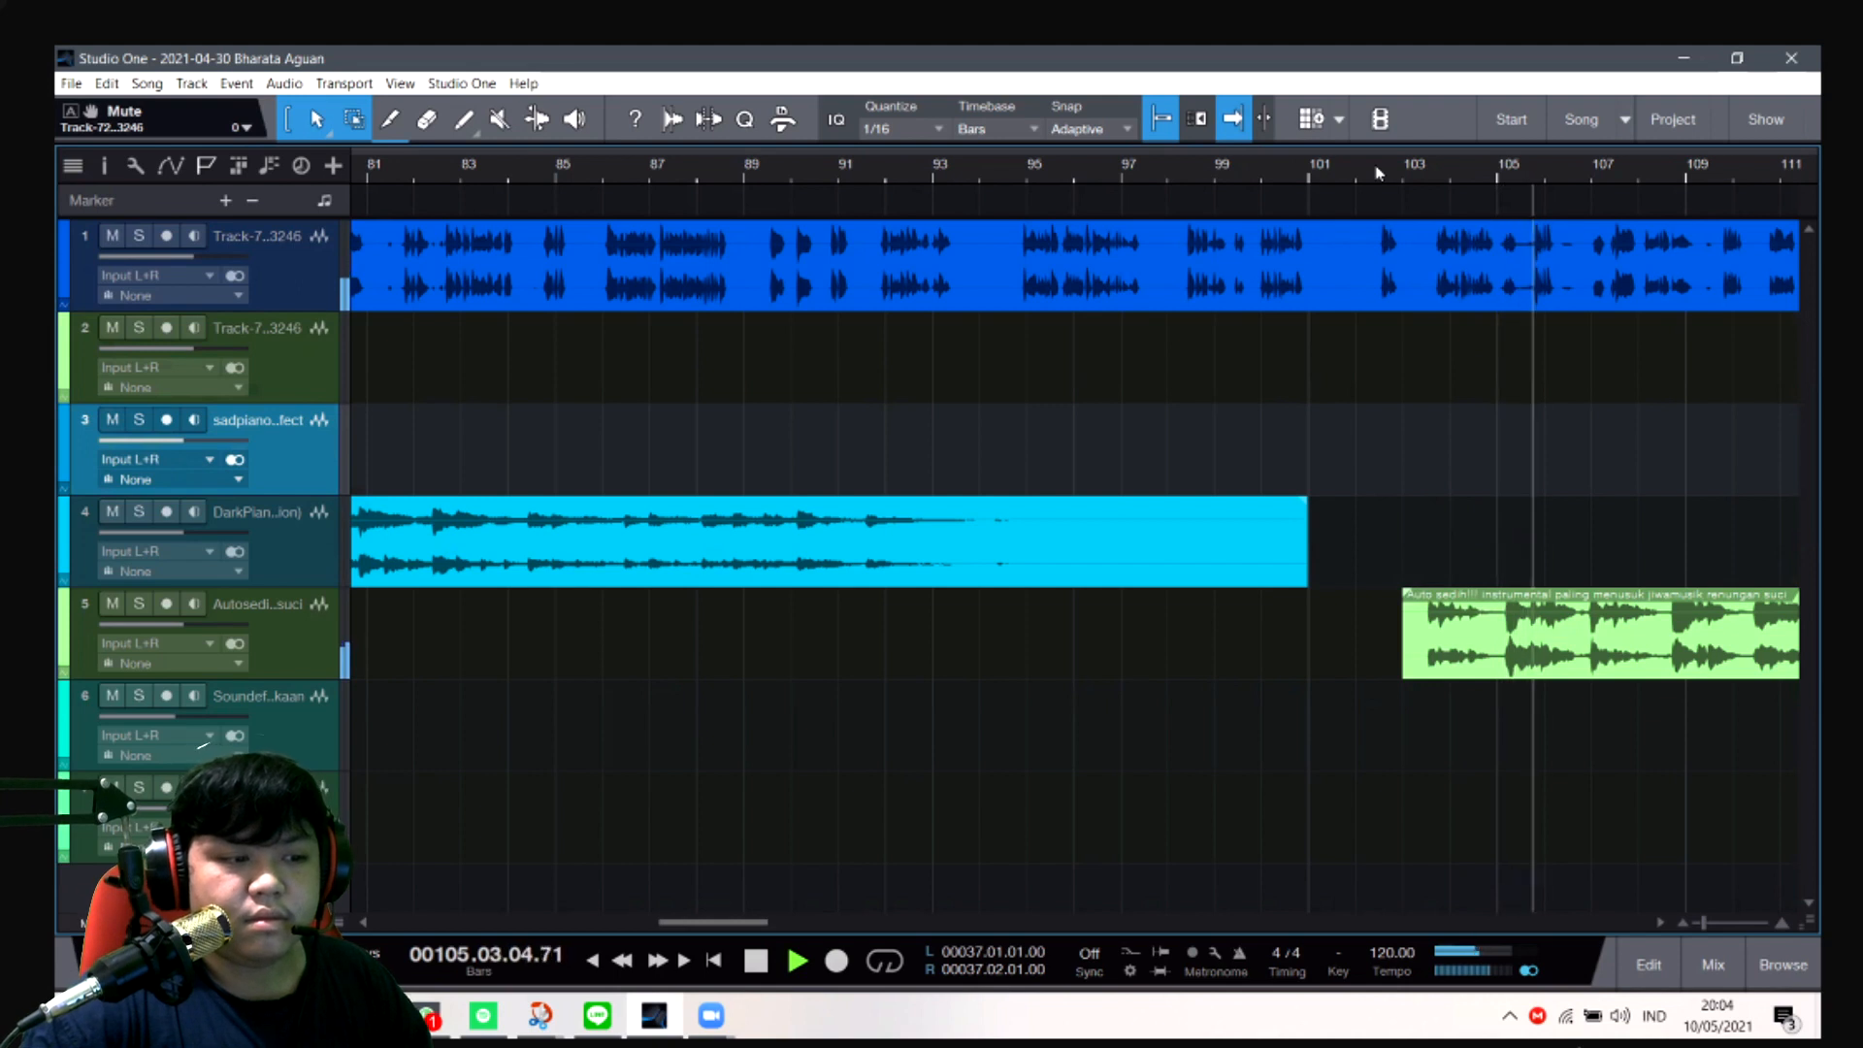
key("space")
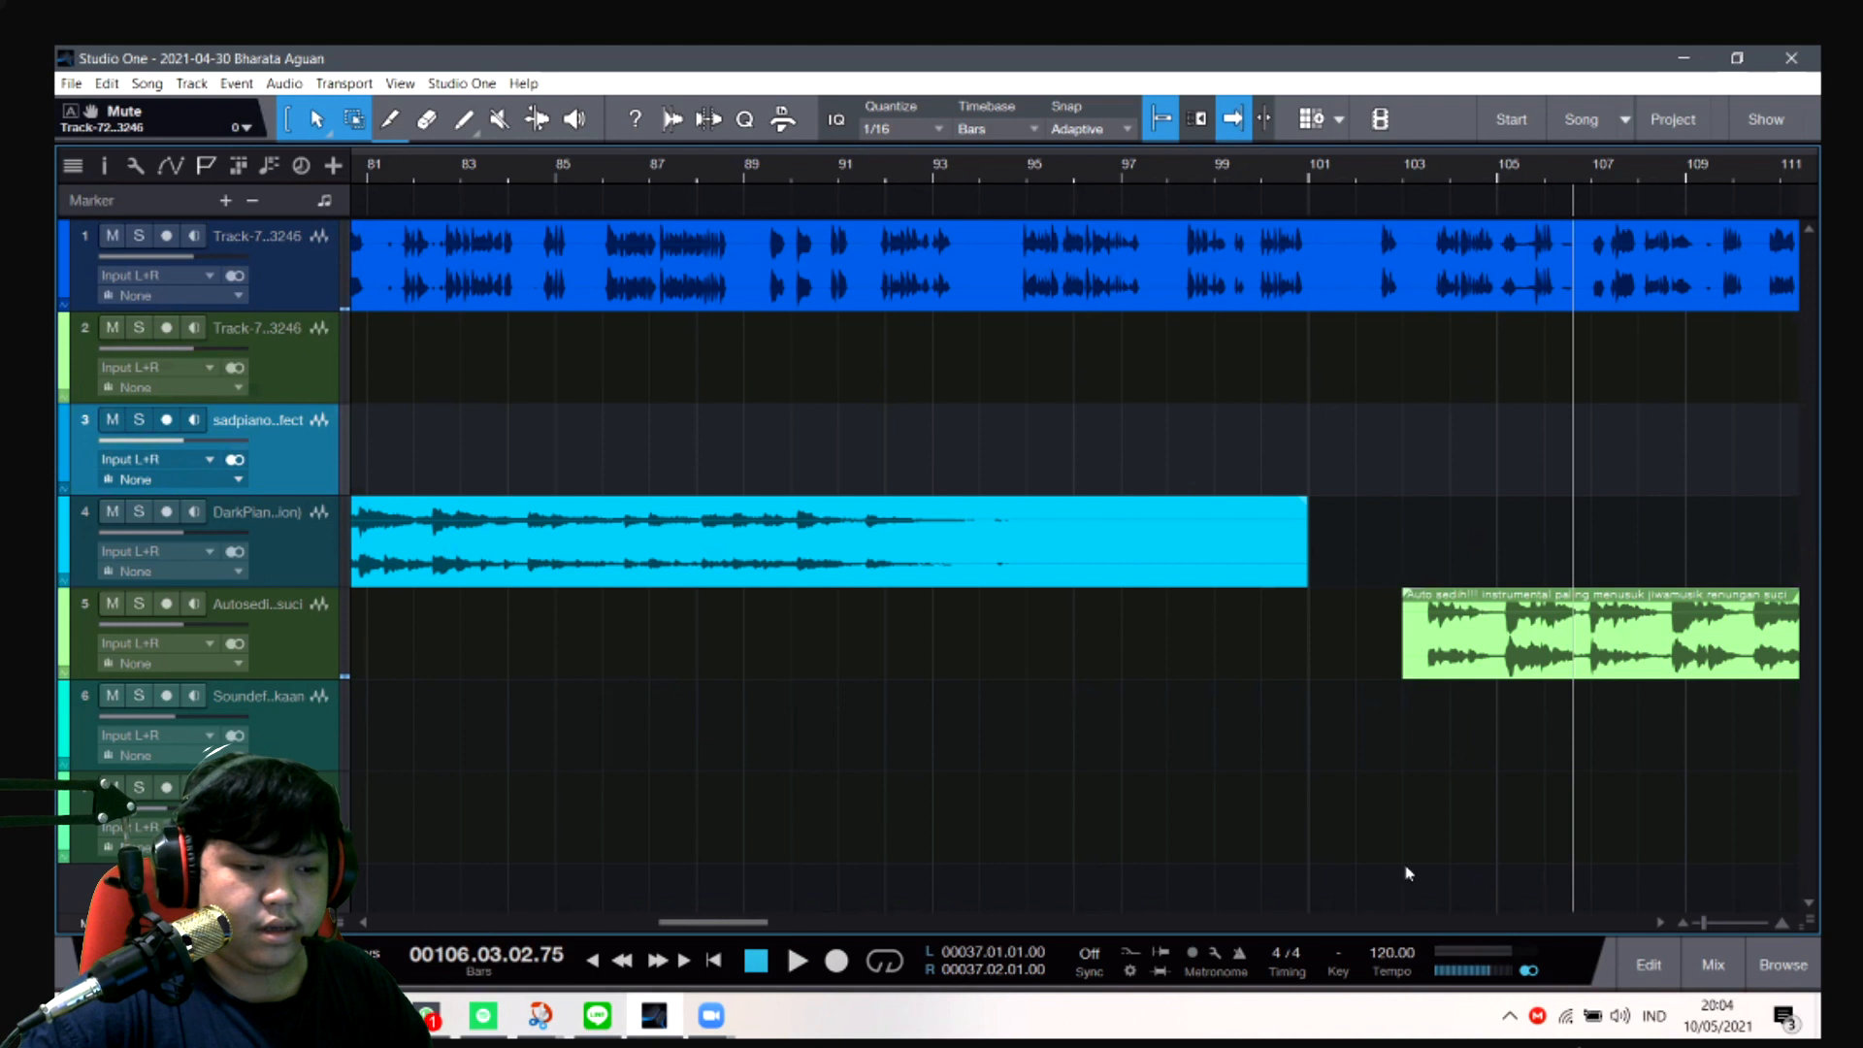
- Play the voice on track 1 and the sad instrumental on track 5 from about bar 117
scroll(1470, 917, "right", 5)
scroll(1470, 917, "right", 3)
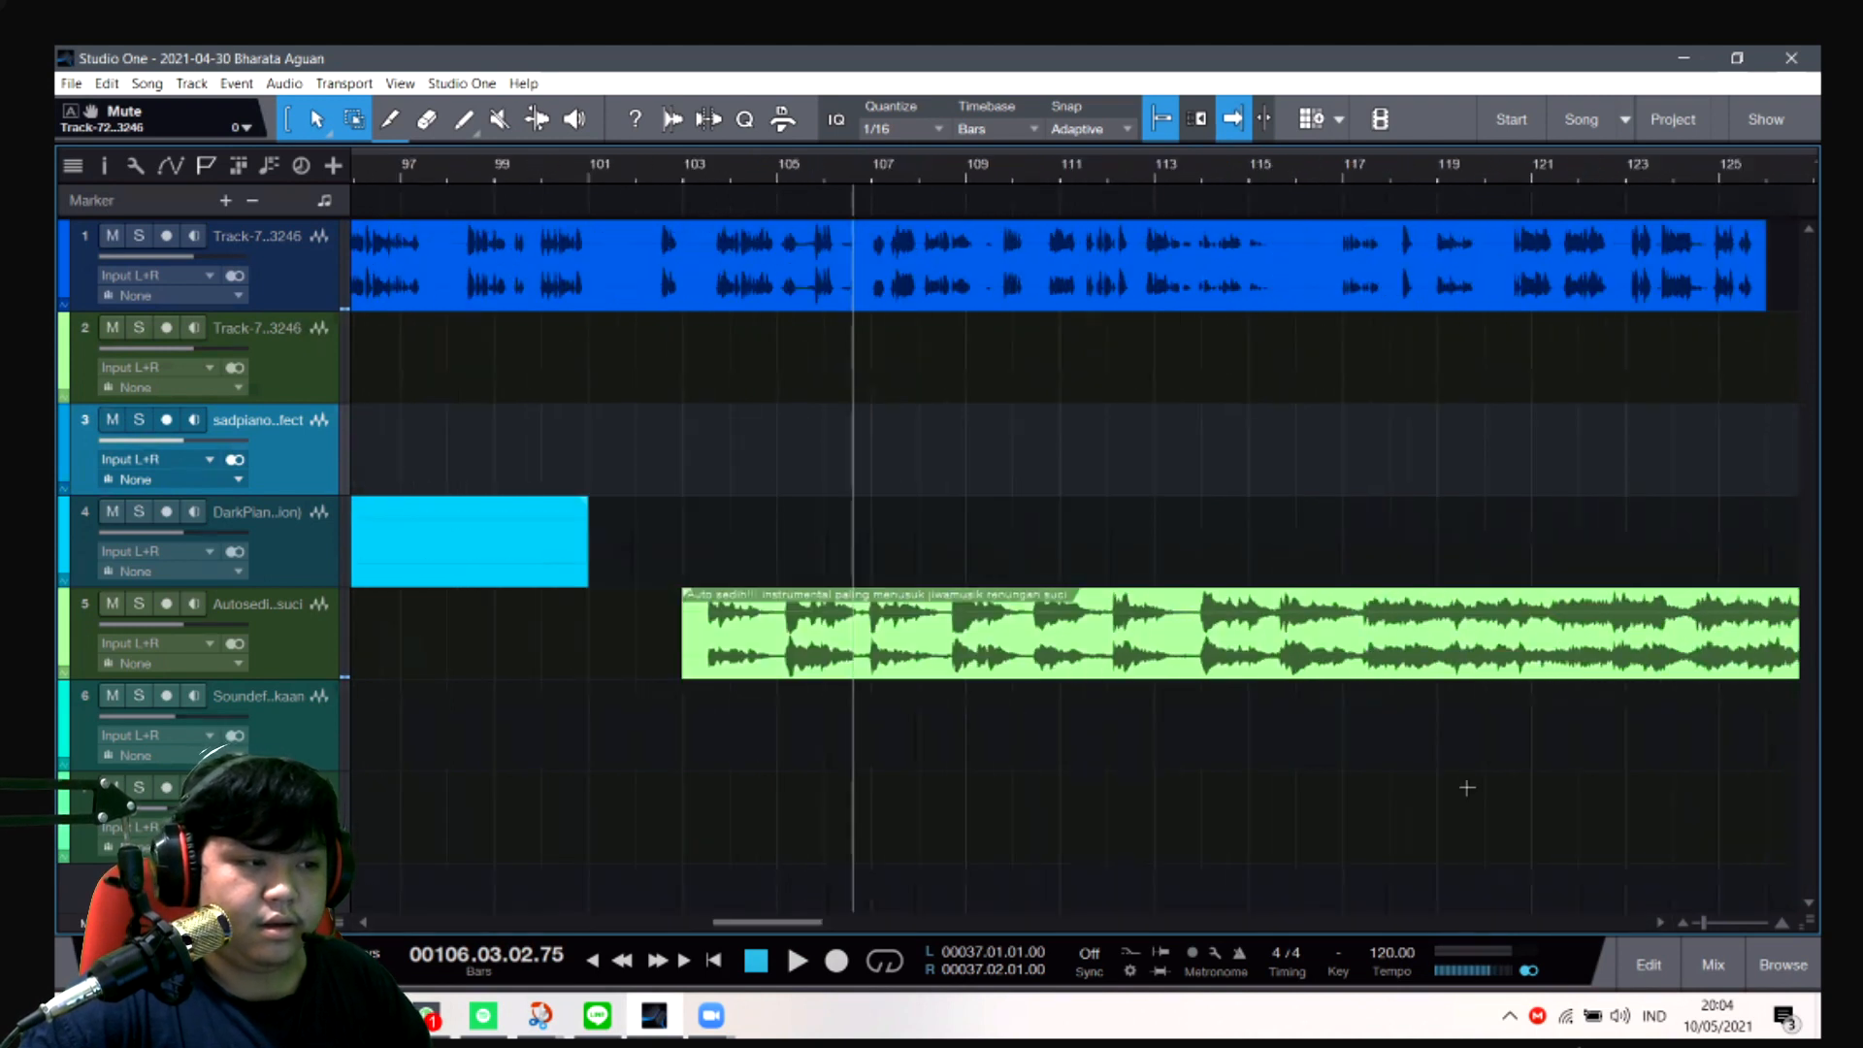
left_click(1364, 165)
key("space")
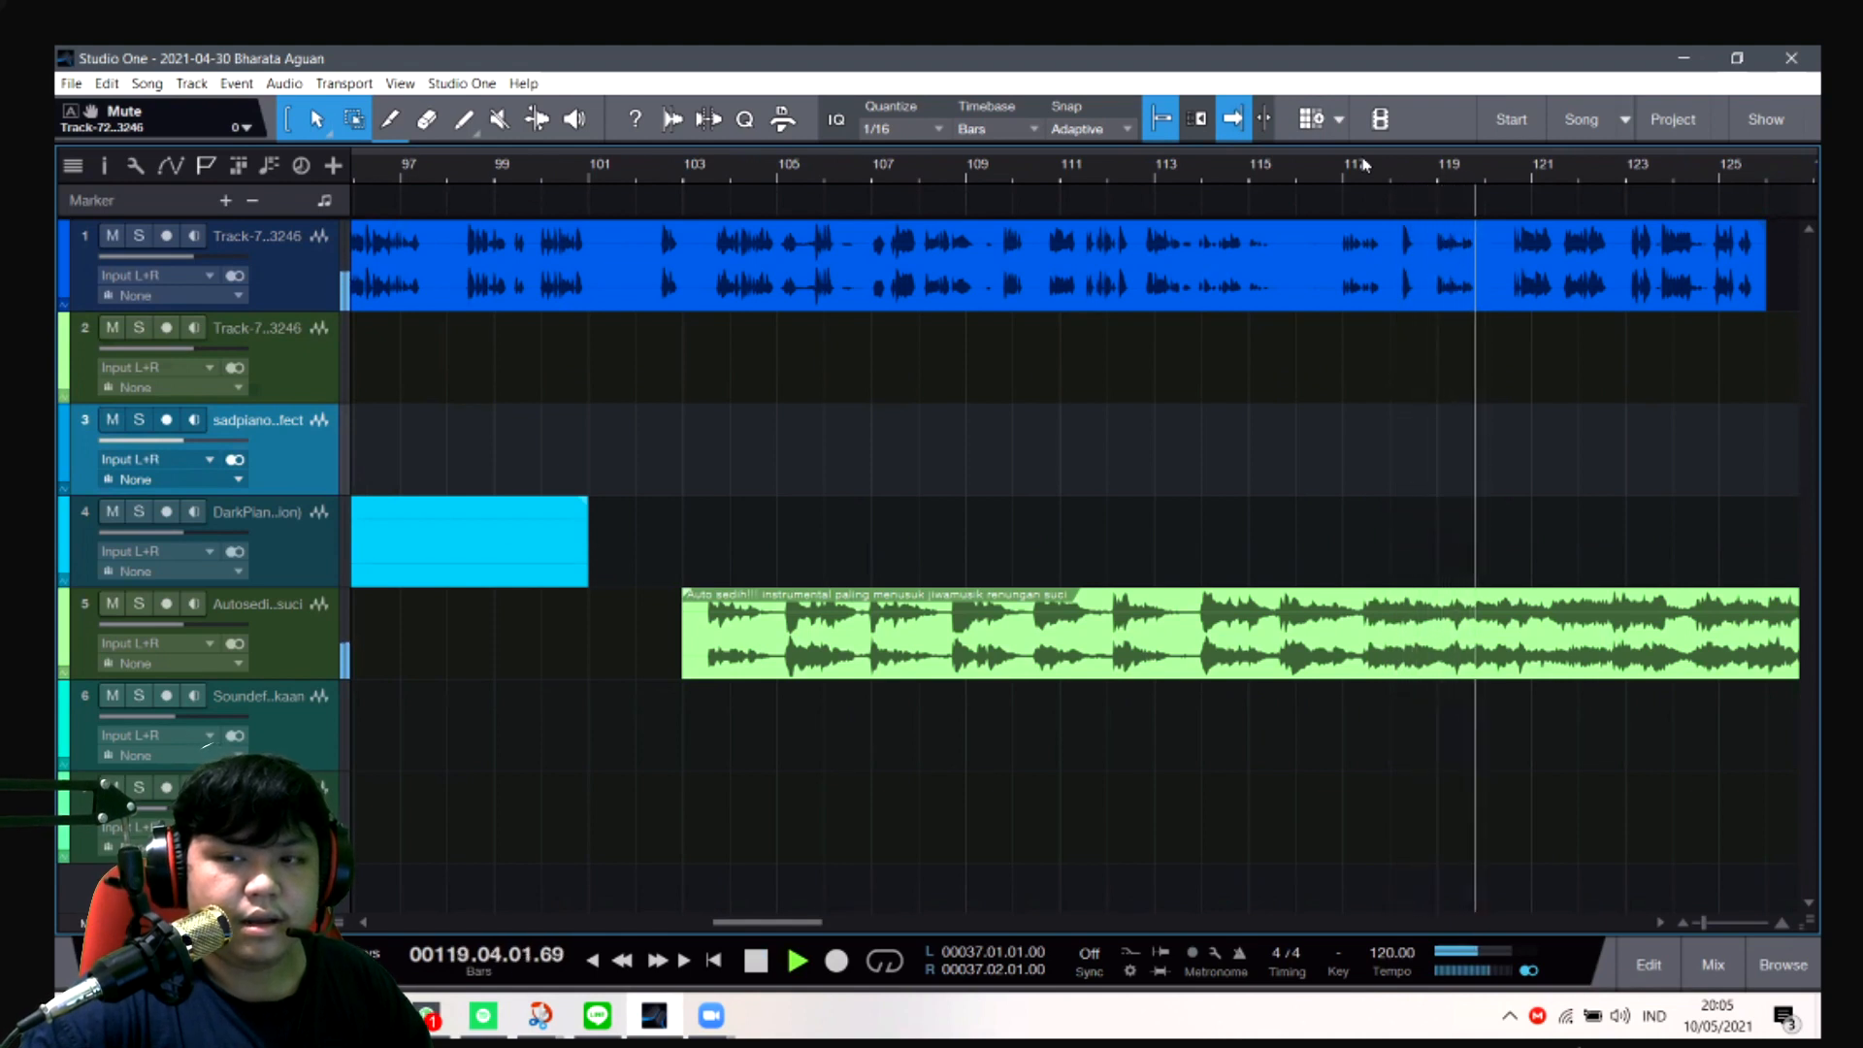
key("space")
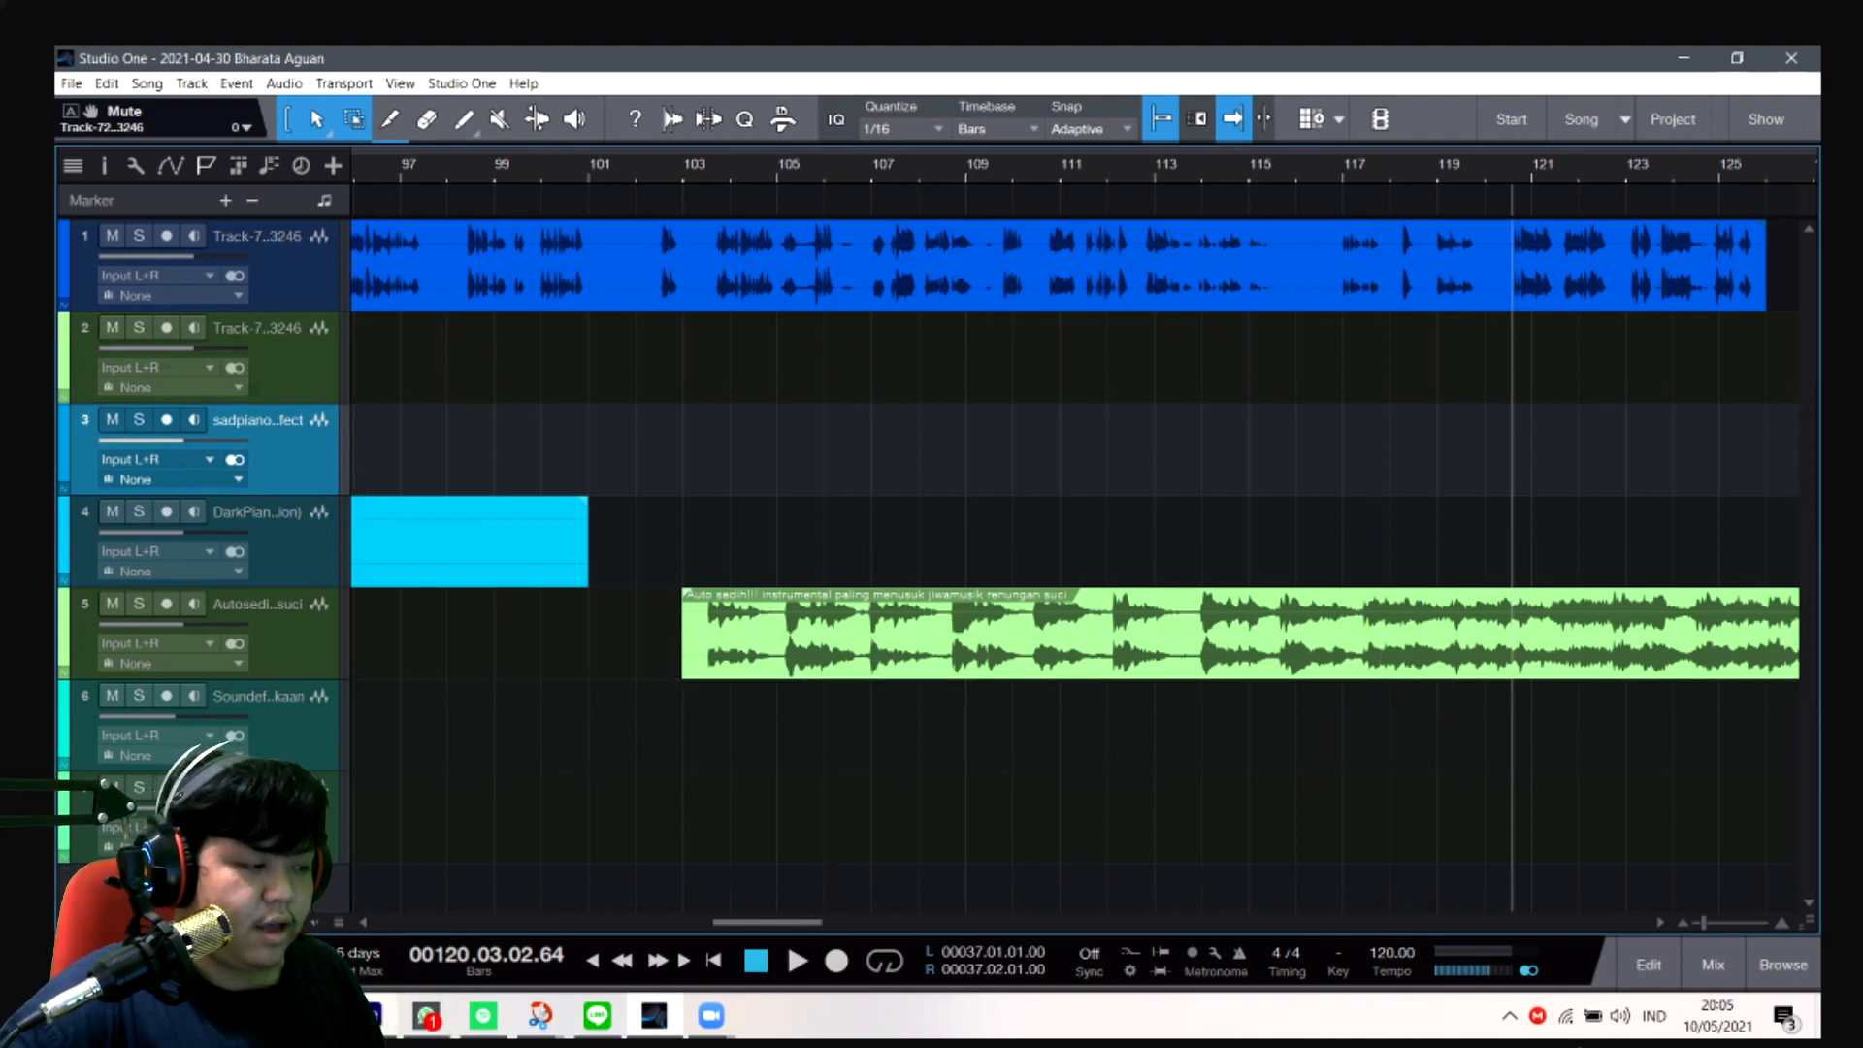
- Switch to Google Slides, open the slide after Naskah Cerita, and highlight the accident passage ending the first paragraph
left_click(374, 1014)
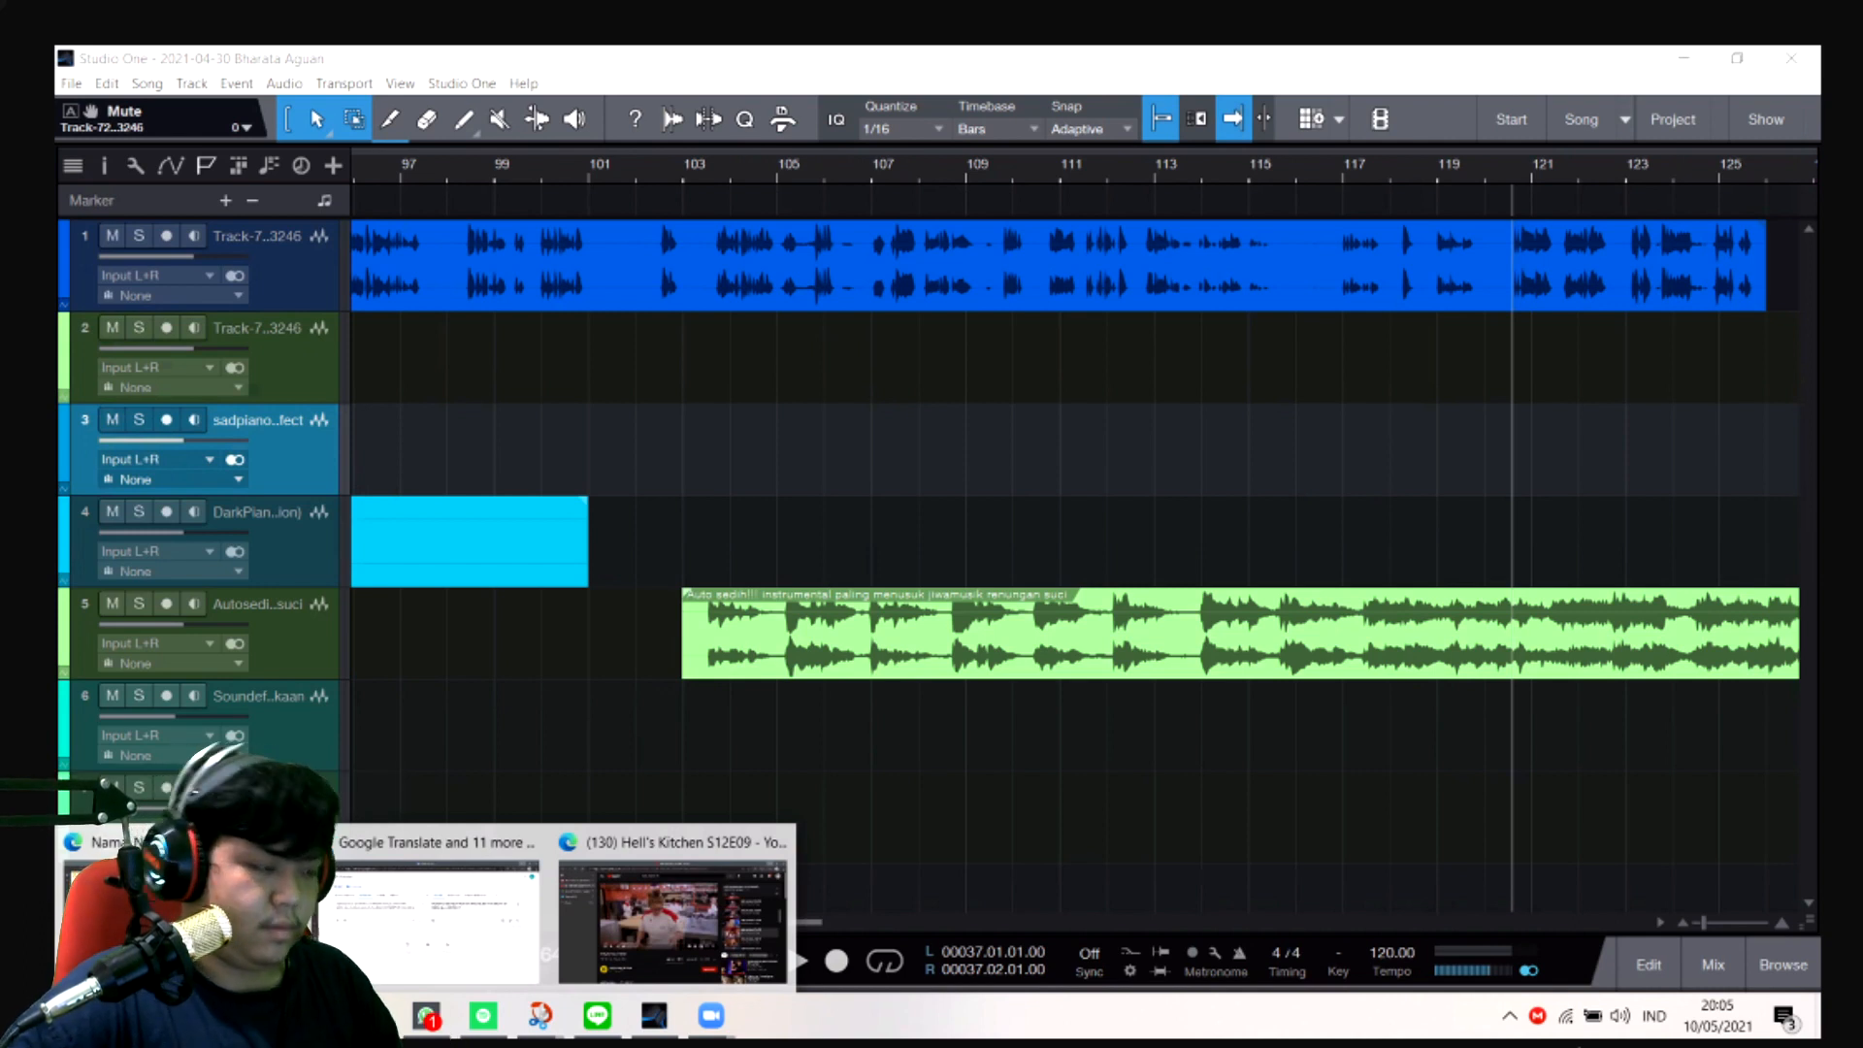
left_click(106, 912)
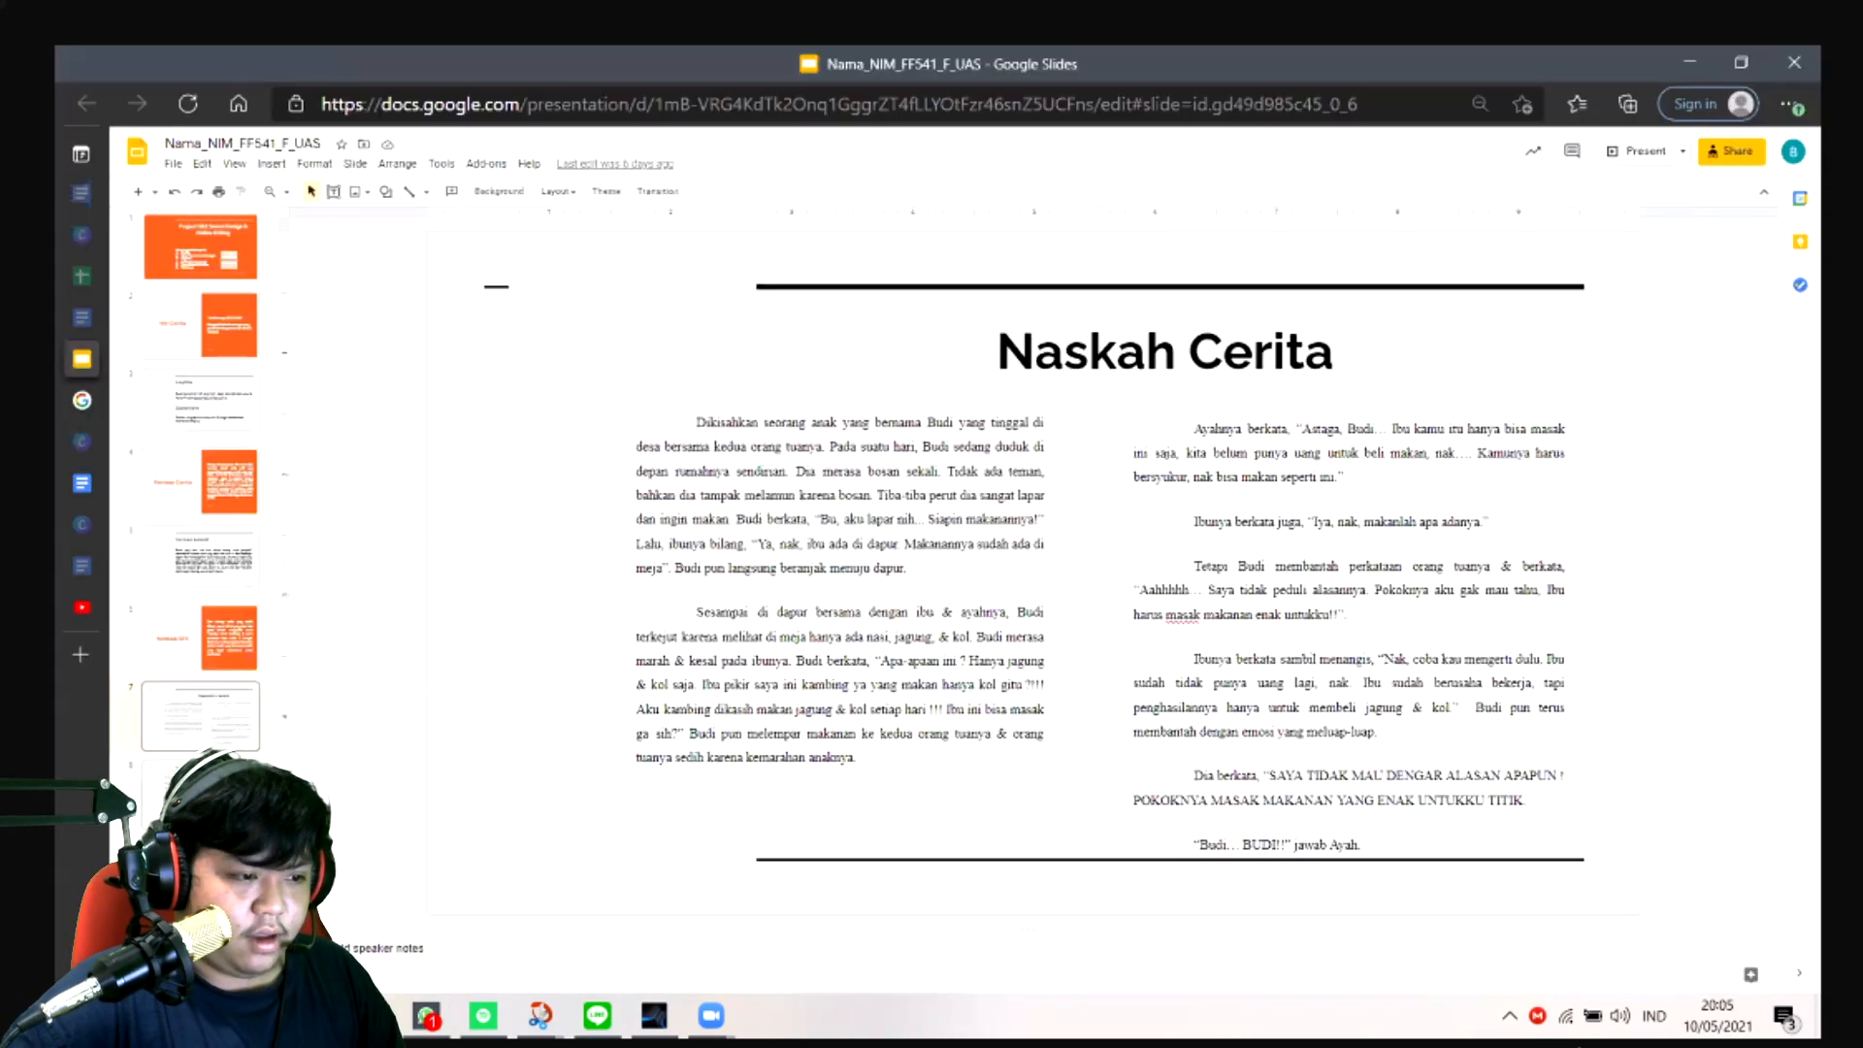
left_click(200, 795)
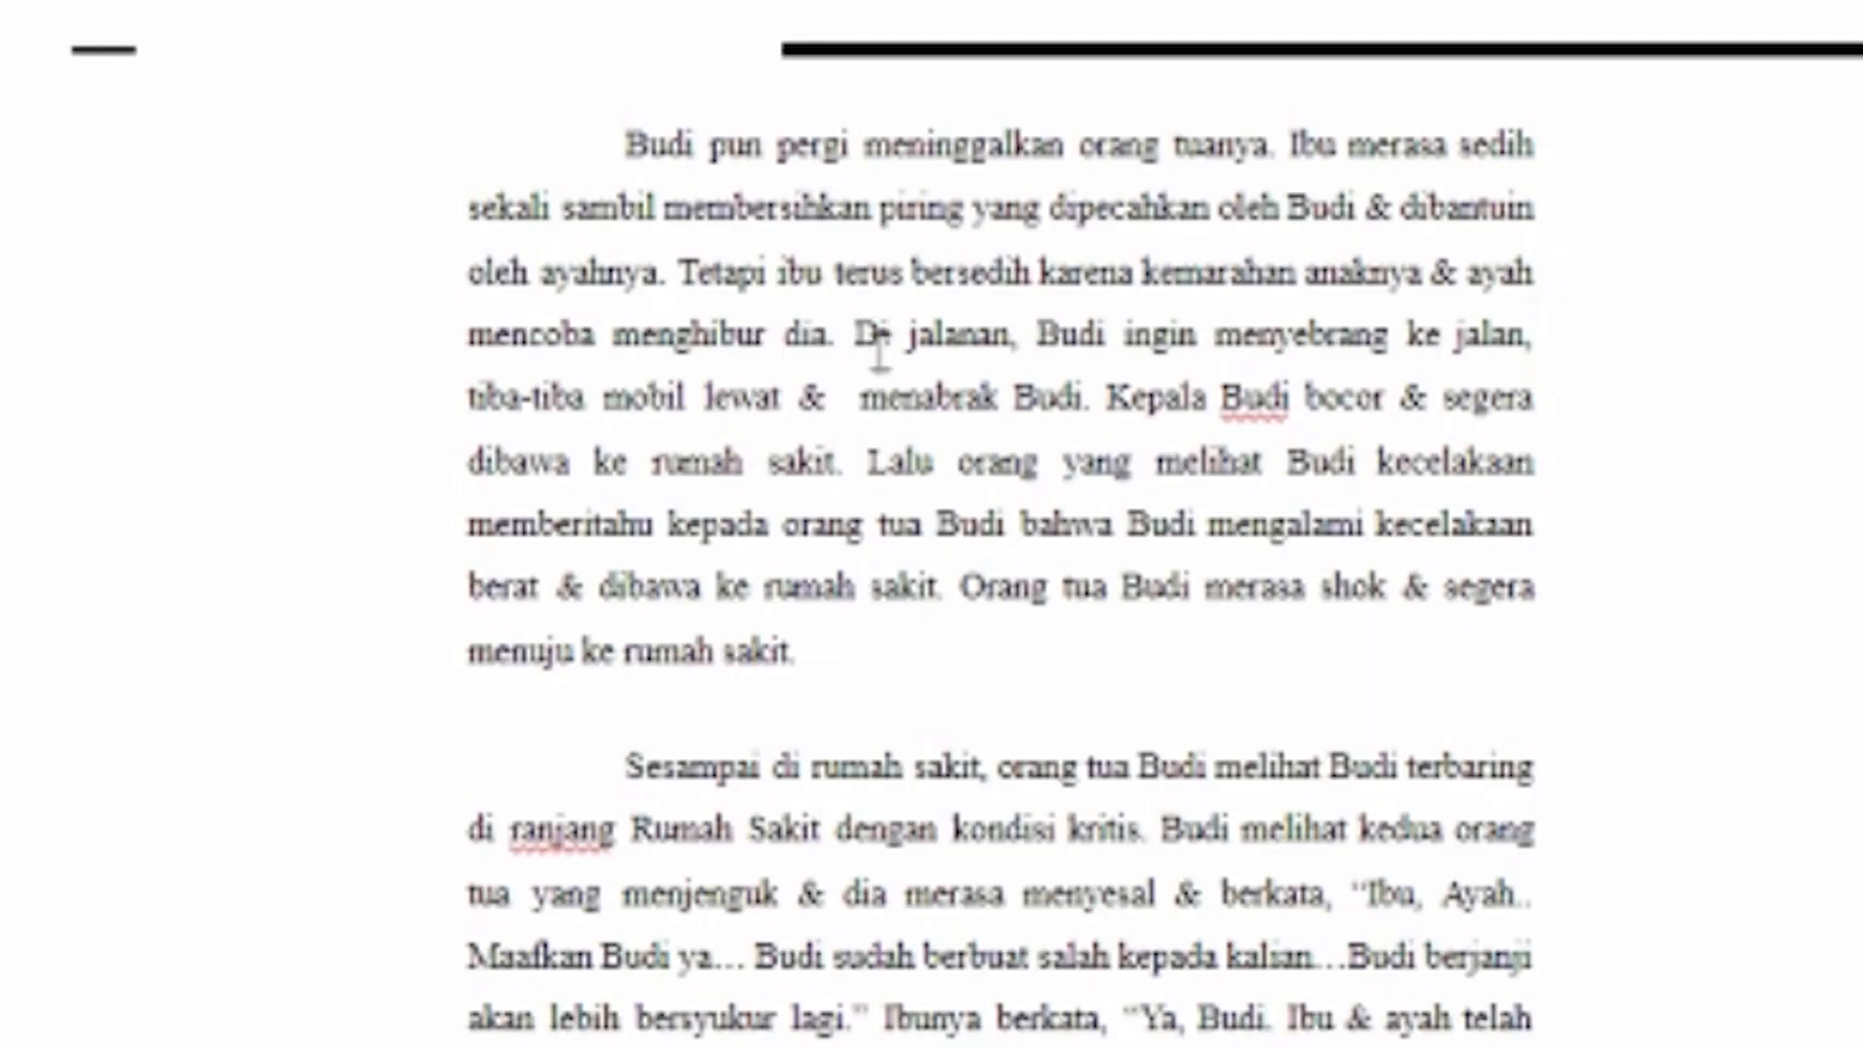
left_click_drag(784, 395, 1546, 644)
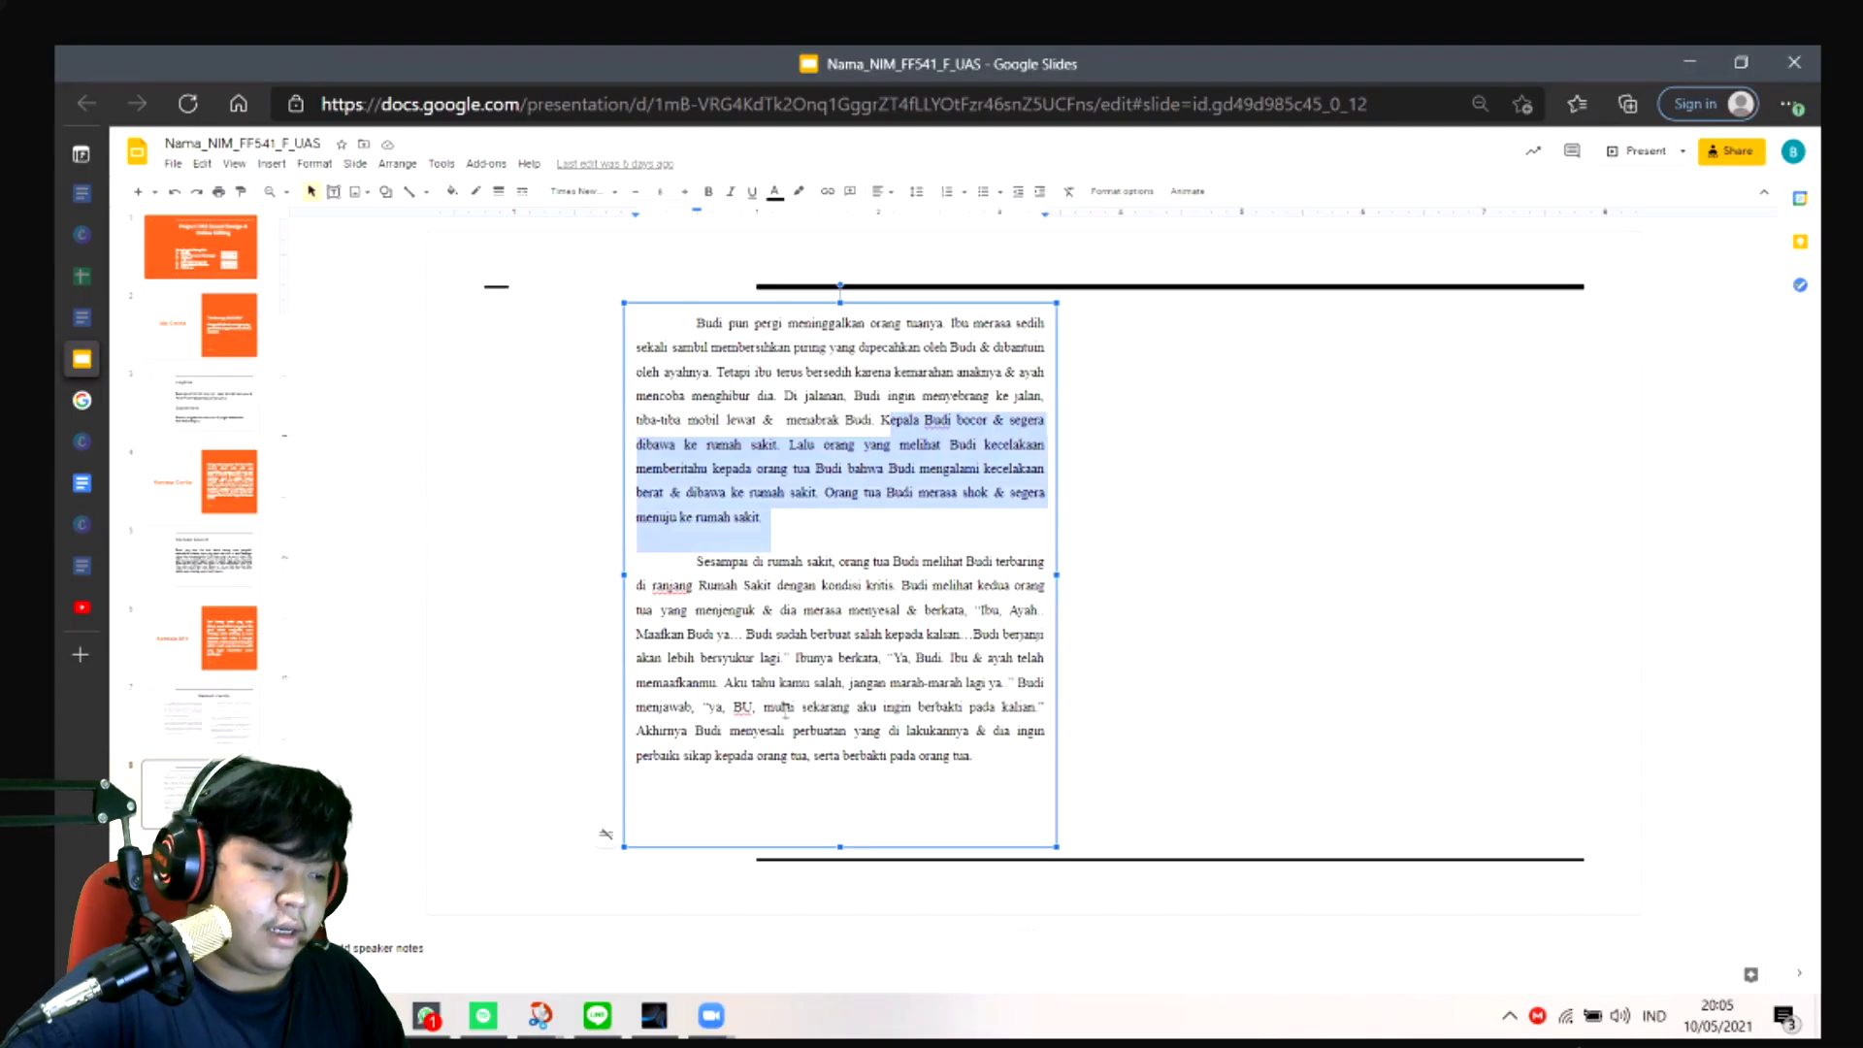
- Return to Studio One, retry the audio device initialization, and audition the Sound effect kecelakaan clip on track 6 with the Listen tool
left_click(684, 1014)
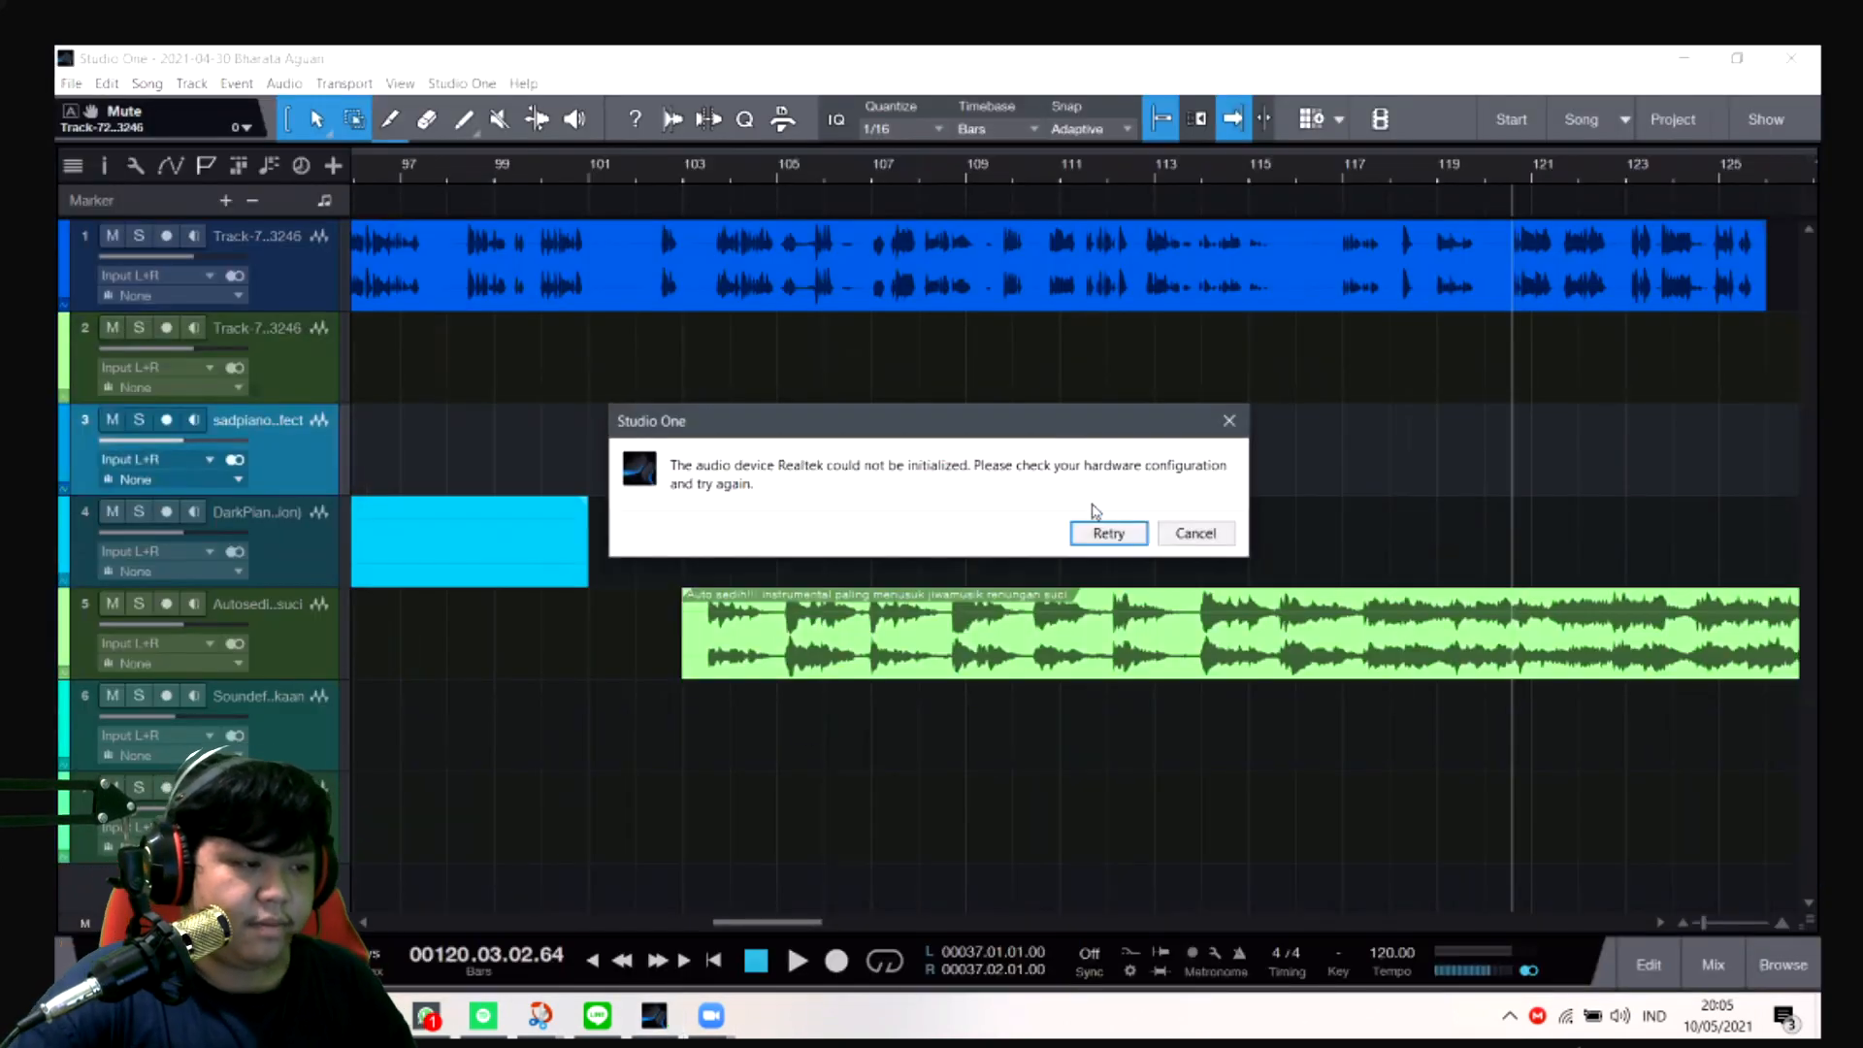
left_click(1111, 535)
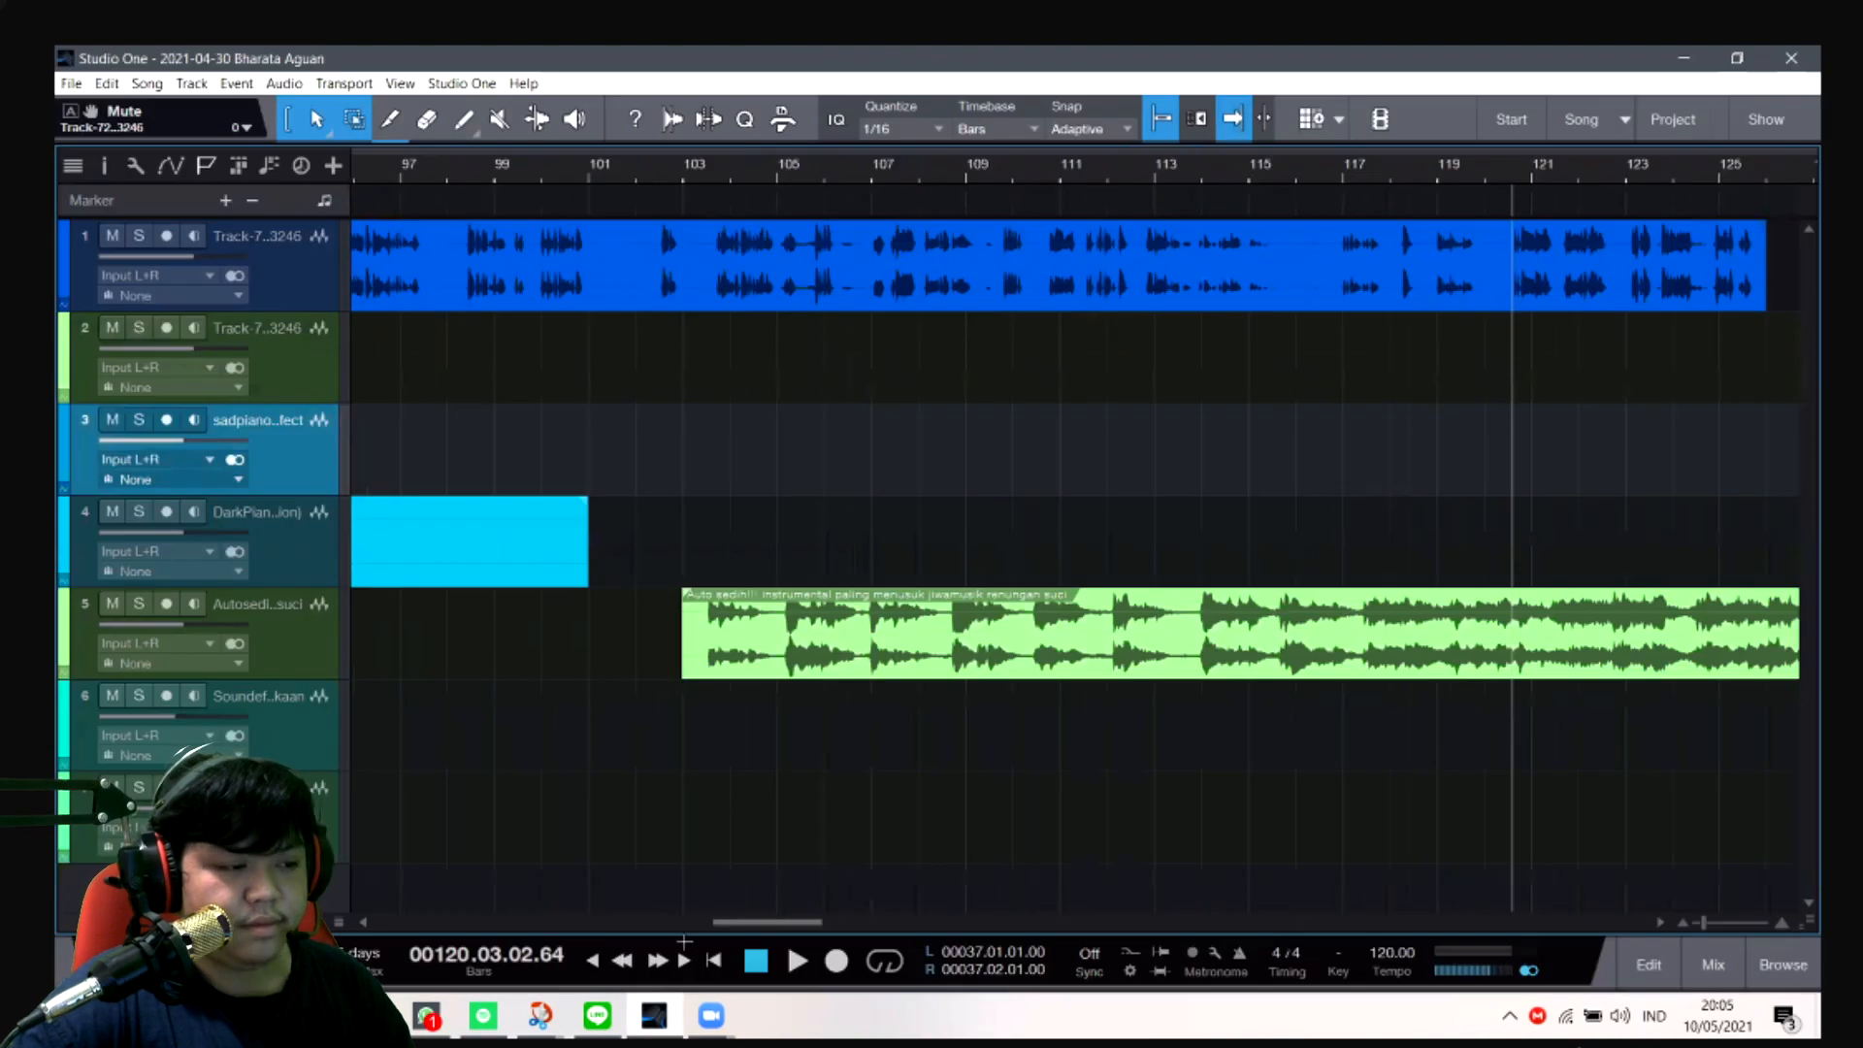
left_click(654, 1015)
scroll(1316, 572, "right", 10)
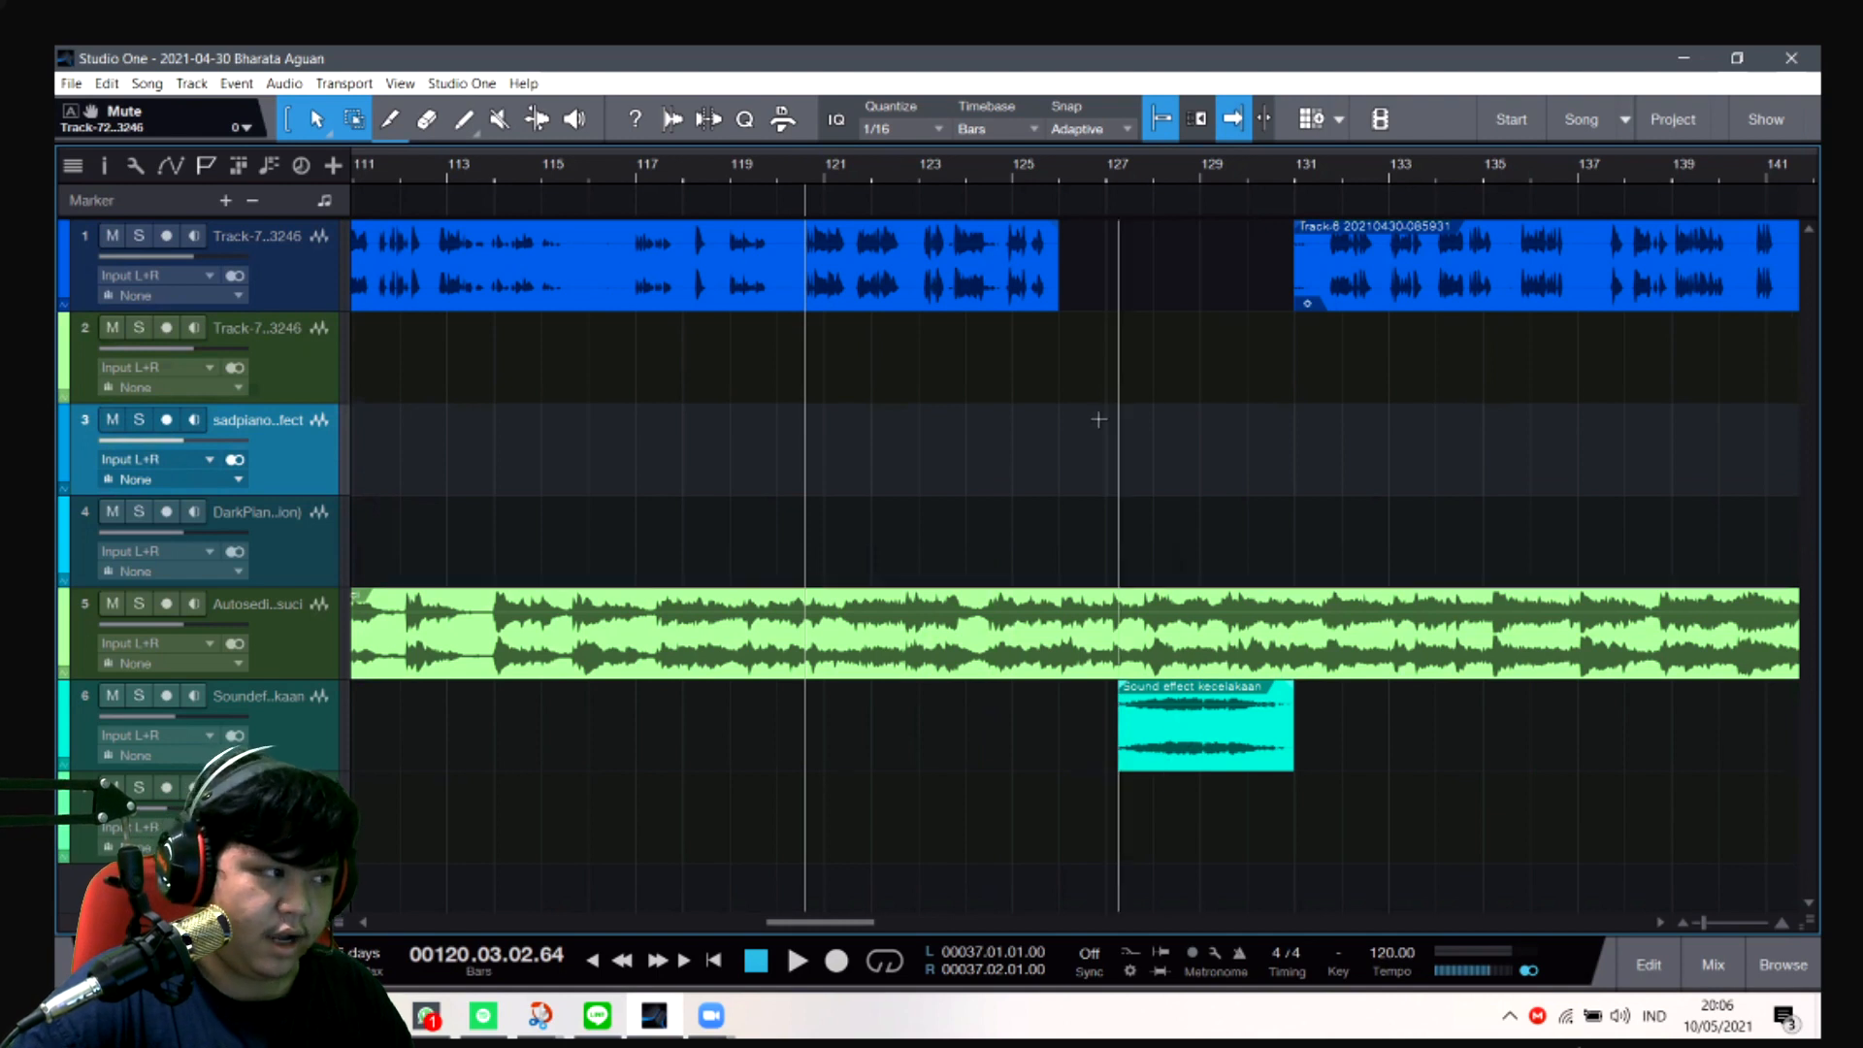
key("8")
left_click_drag(1132, 707, 1167, 719)
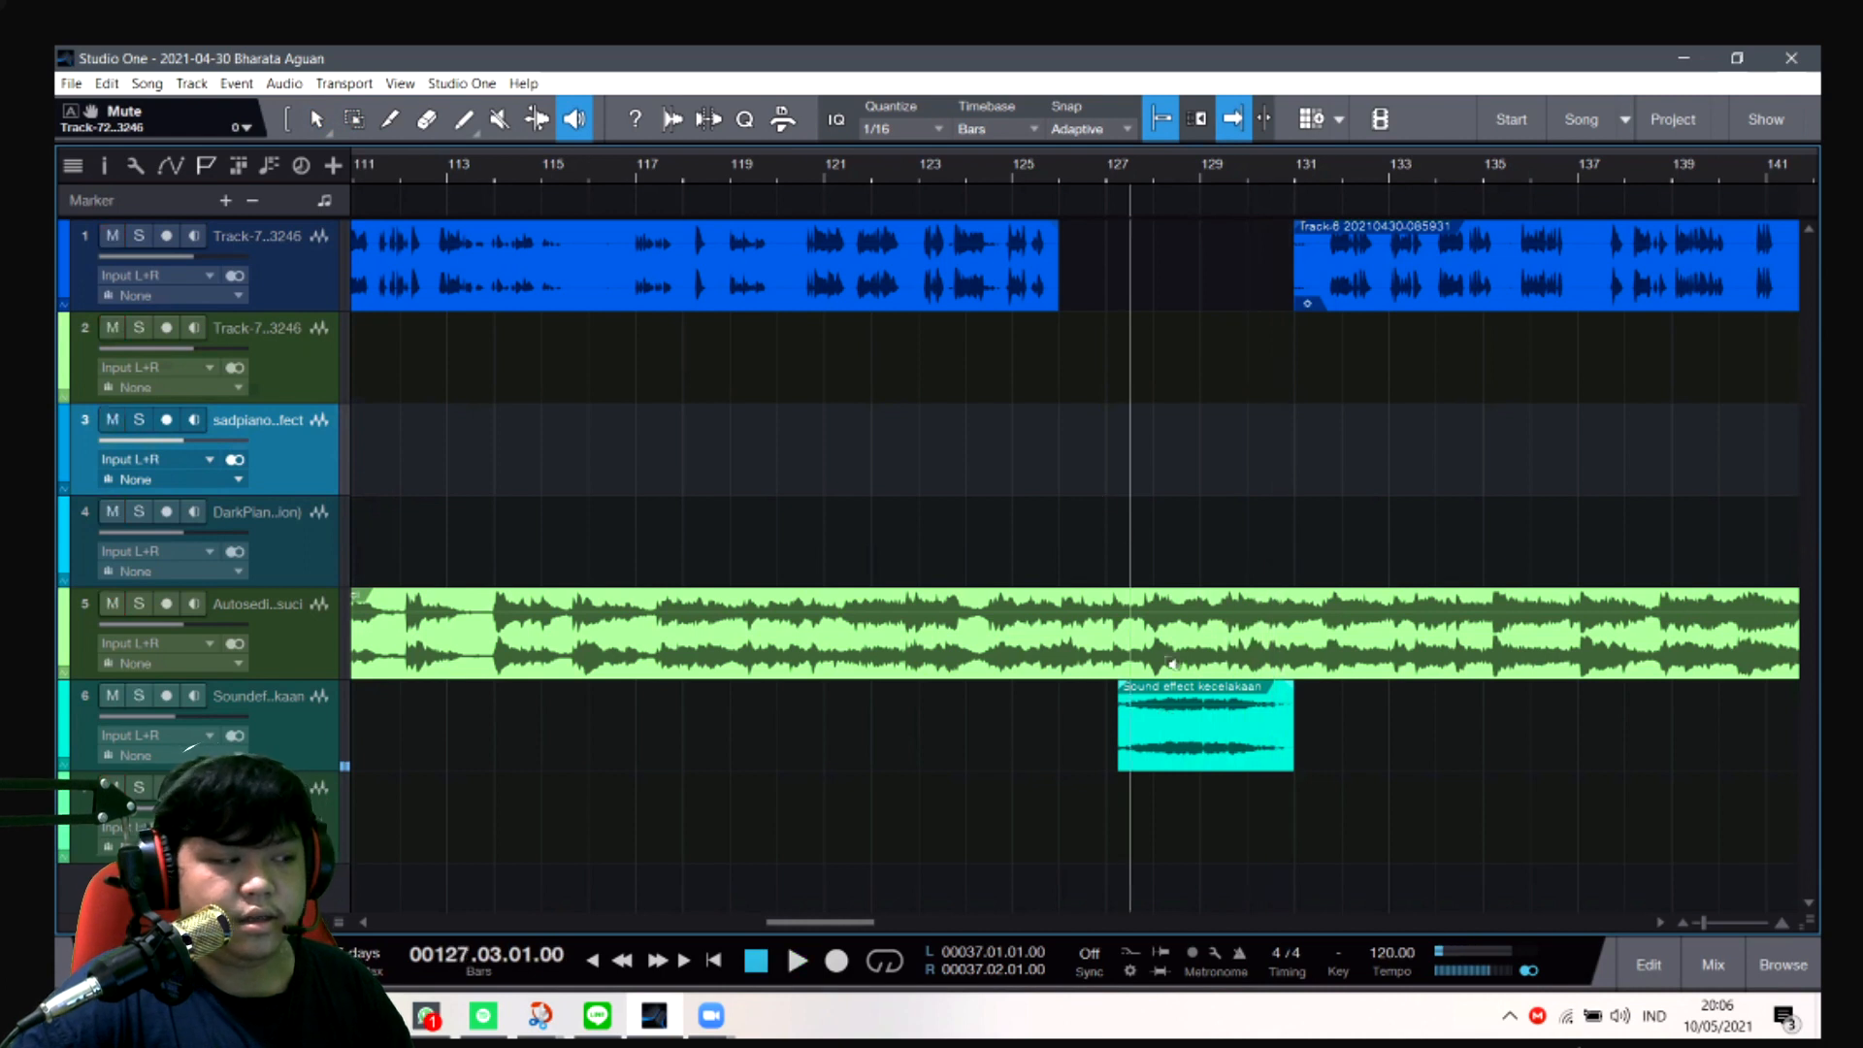
- Raise the accident sound effect channel's volume to -7.2 dB in the mixer, then close the mixer
left_click(1713, 966)
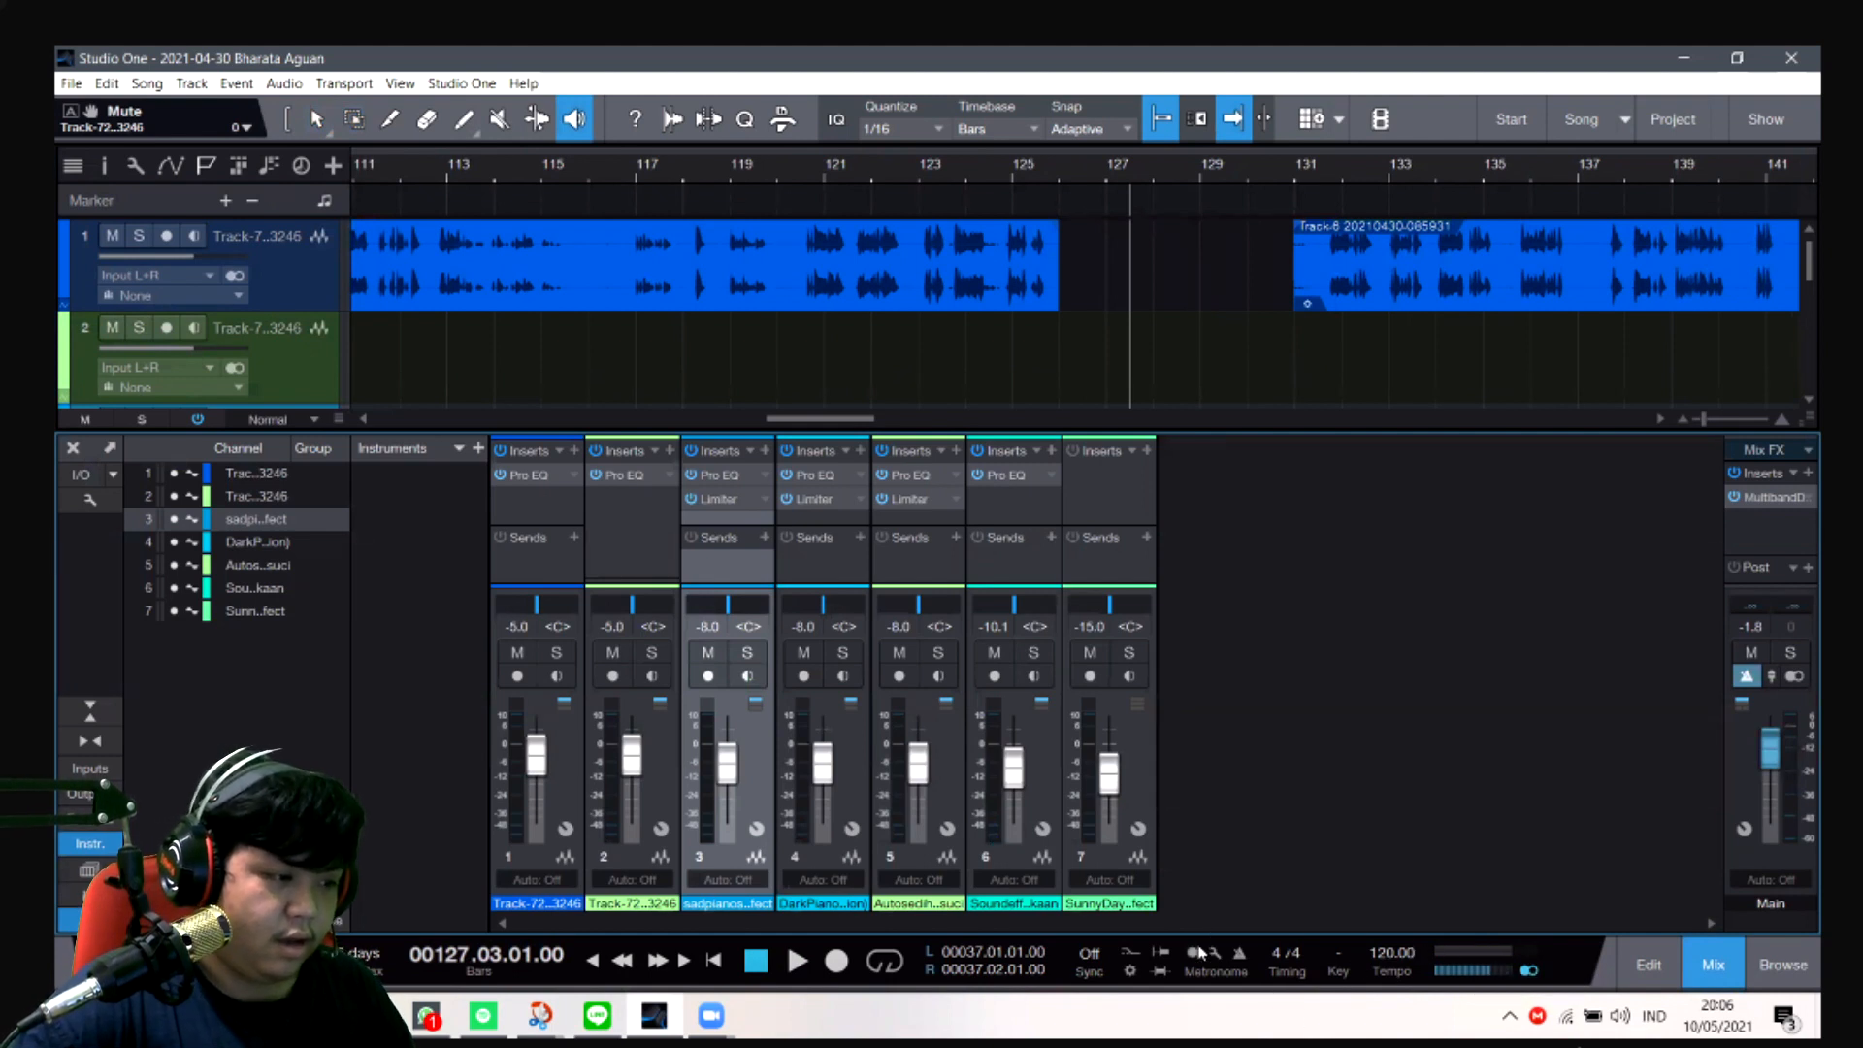
scroll(1015, 779, "up", 2)
scroll(1016, 772, "up", 5)
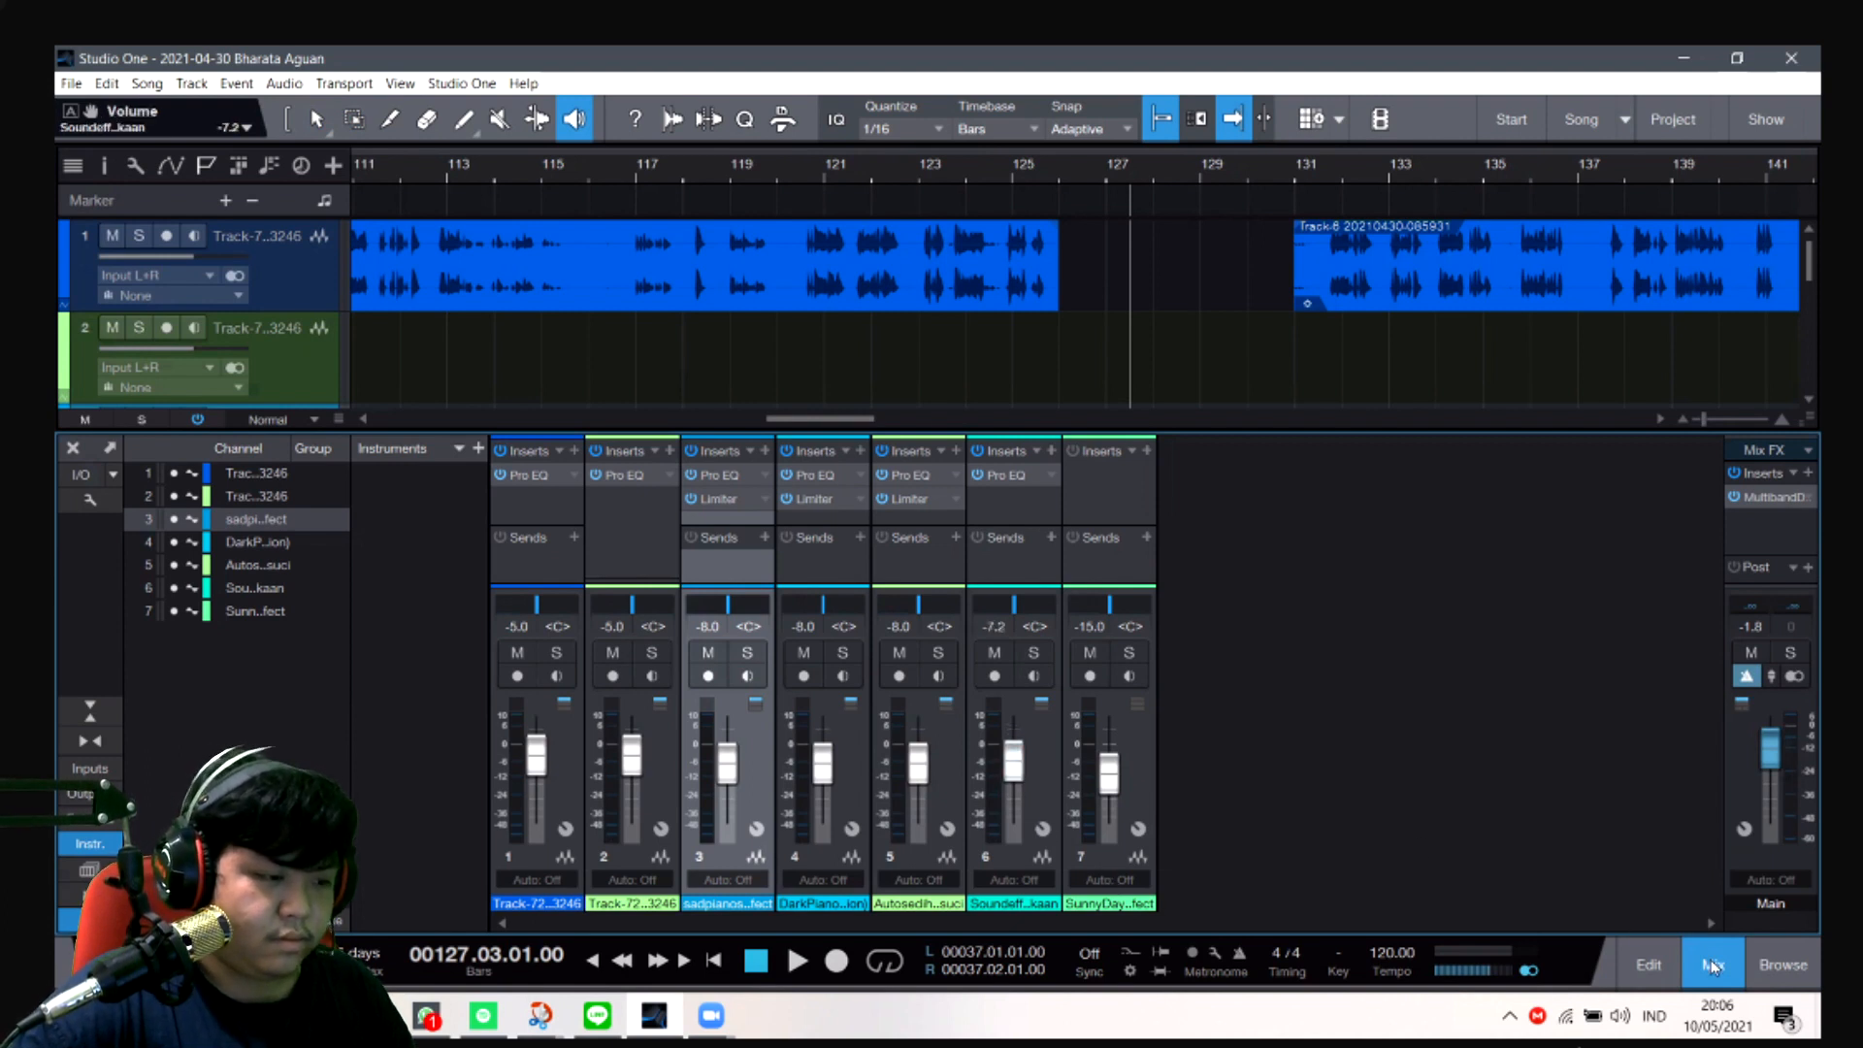
left_click(1713, 965)
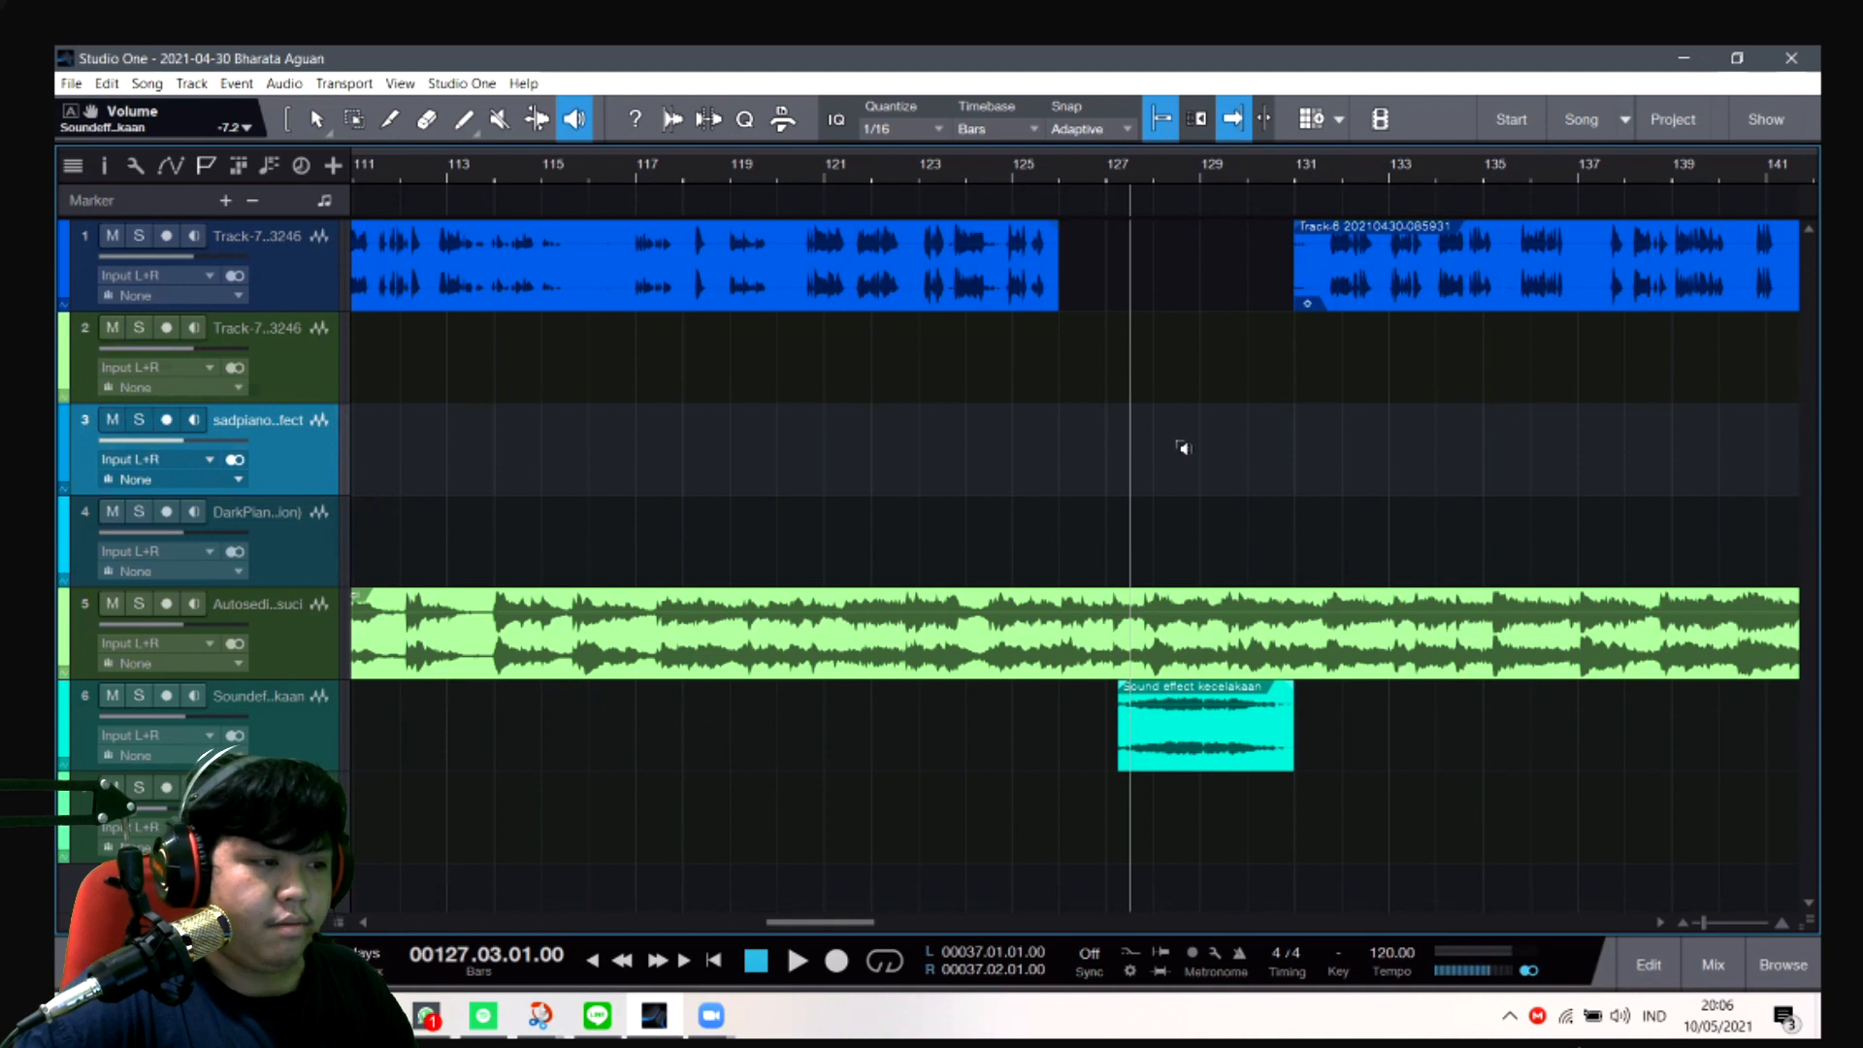
- Go to the end of the song near bar 197 and hide the marker track
left_click_drag(852, 926, 1088, 888)
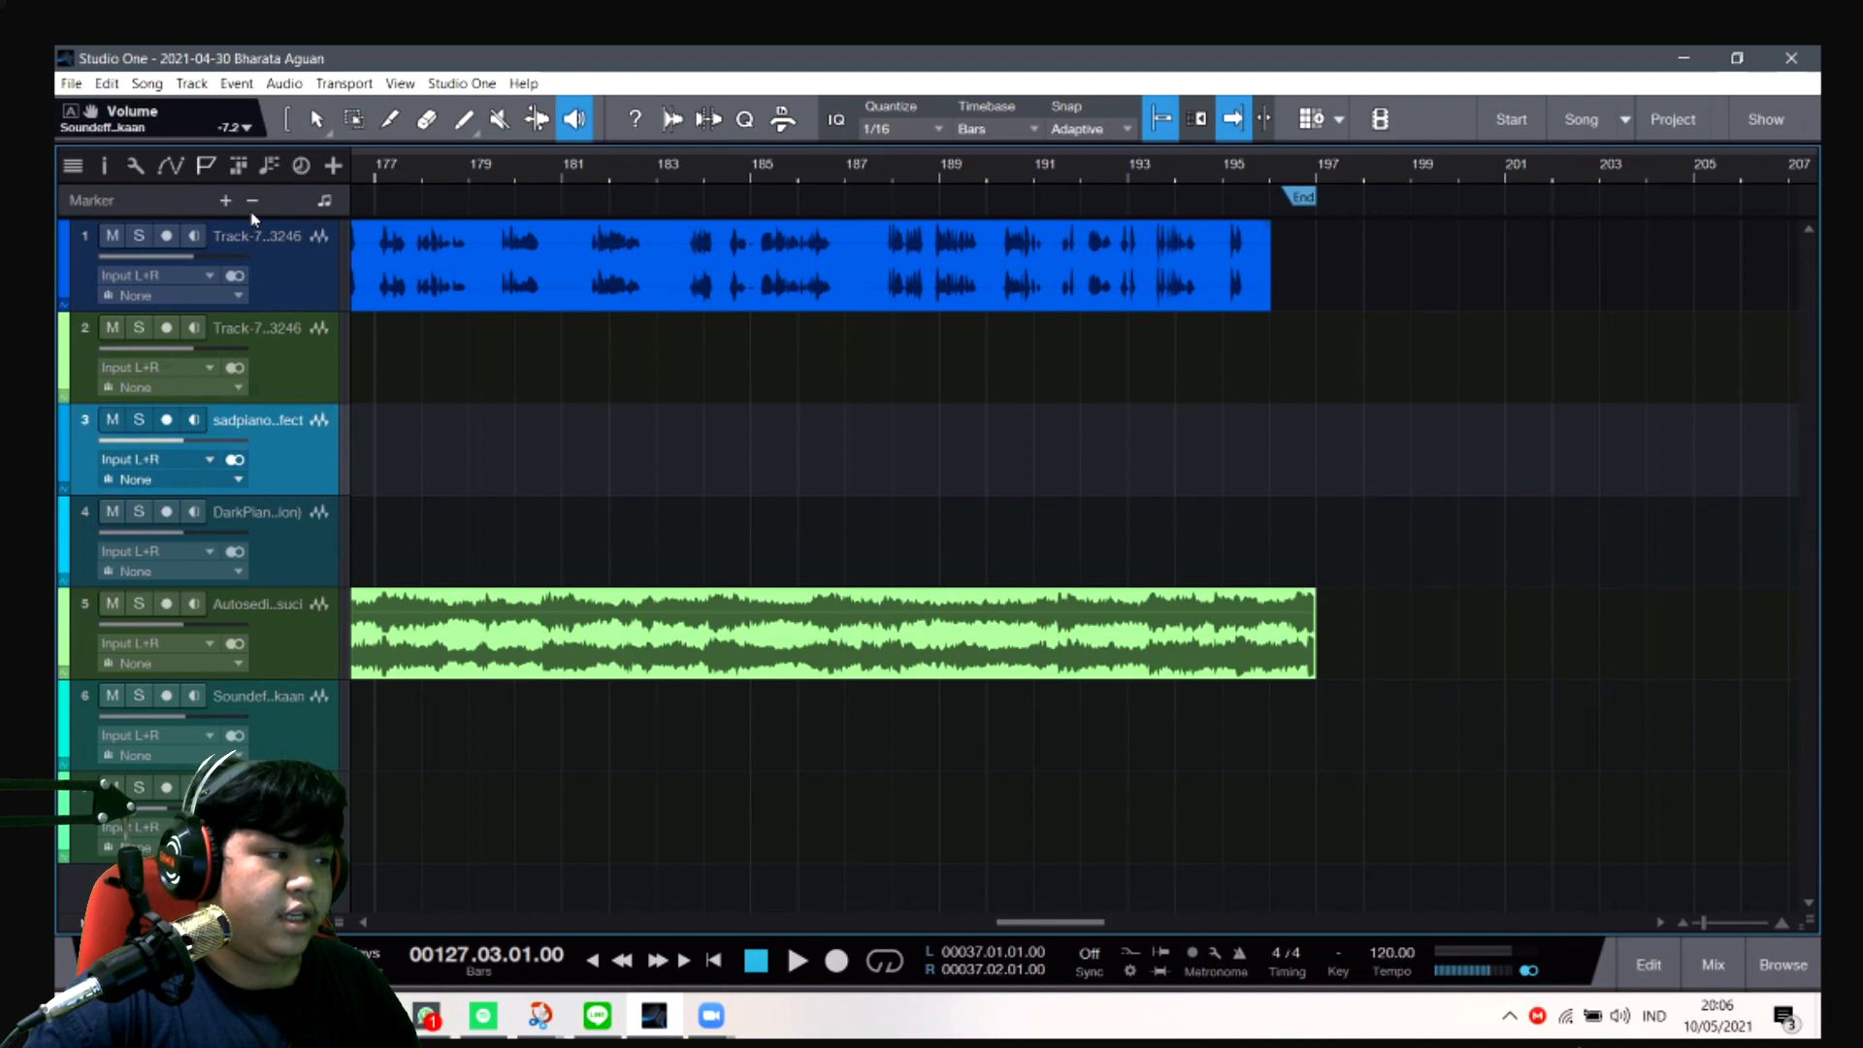
left_click(206, 167)
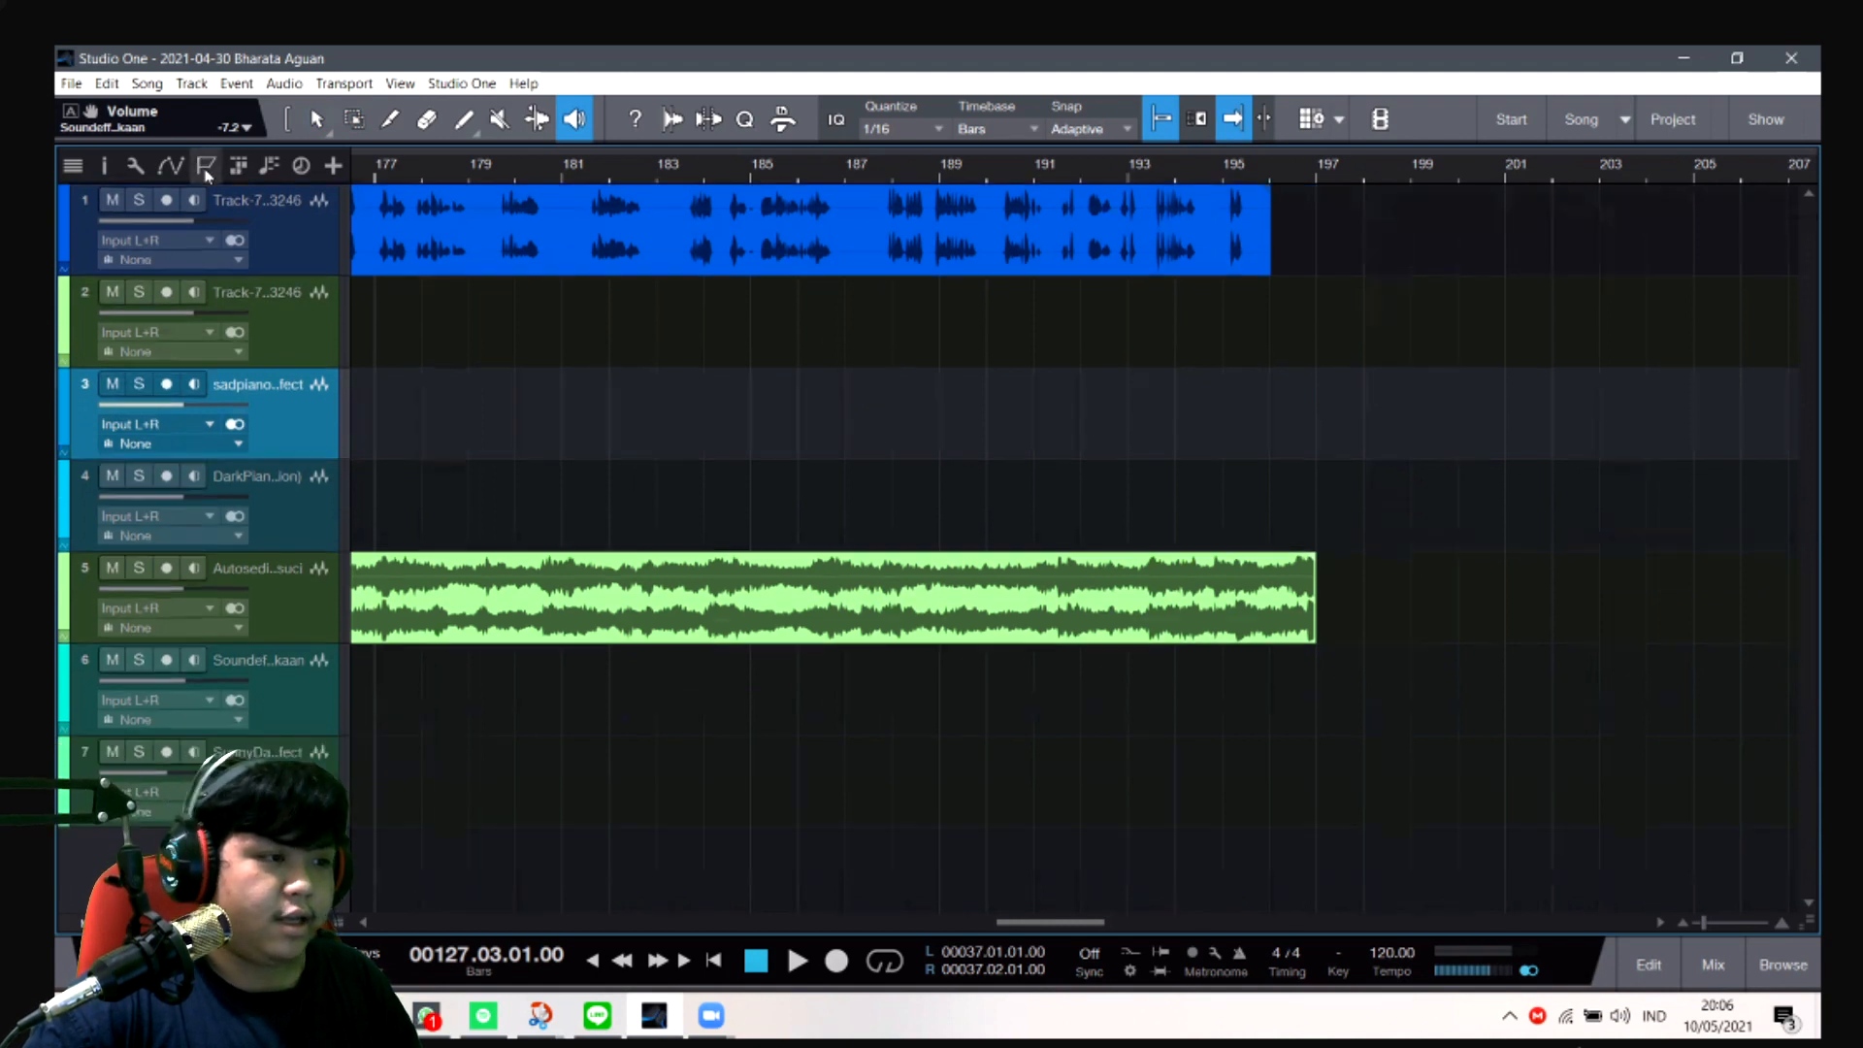
- Show the marker track again and return to the beginning of the song
left_click(207, 167)
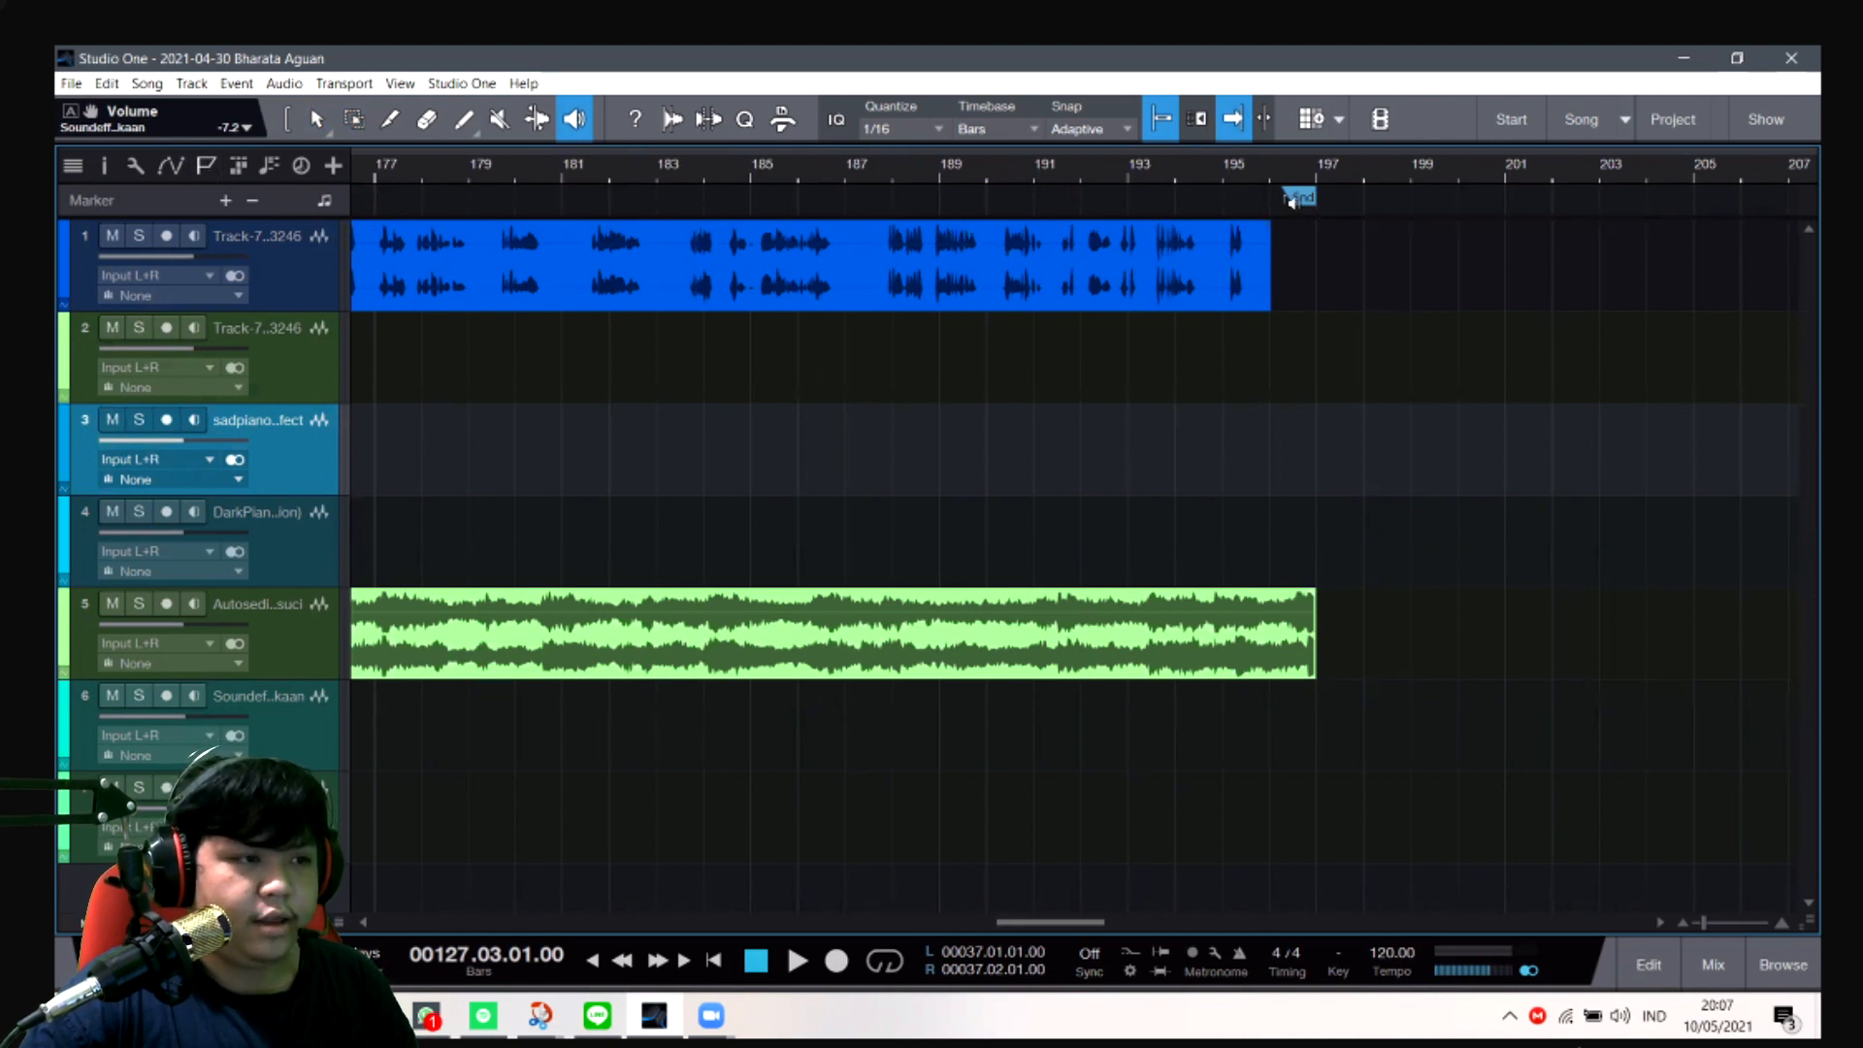
left_click_drag(1022, 919, 628, 923)
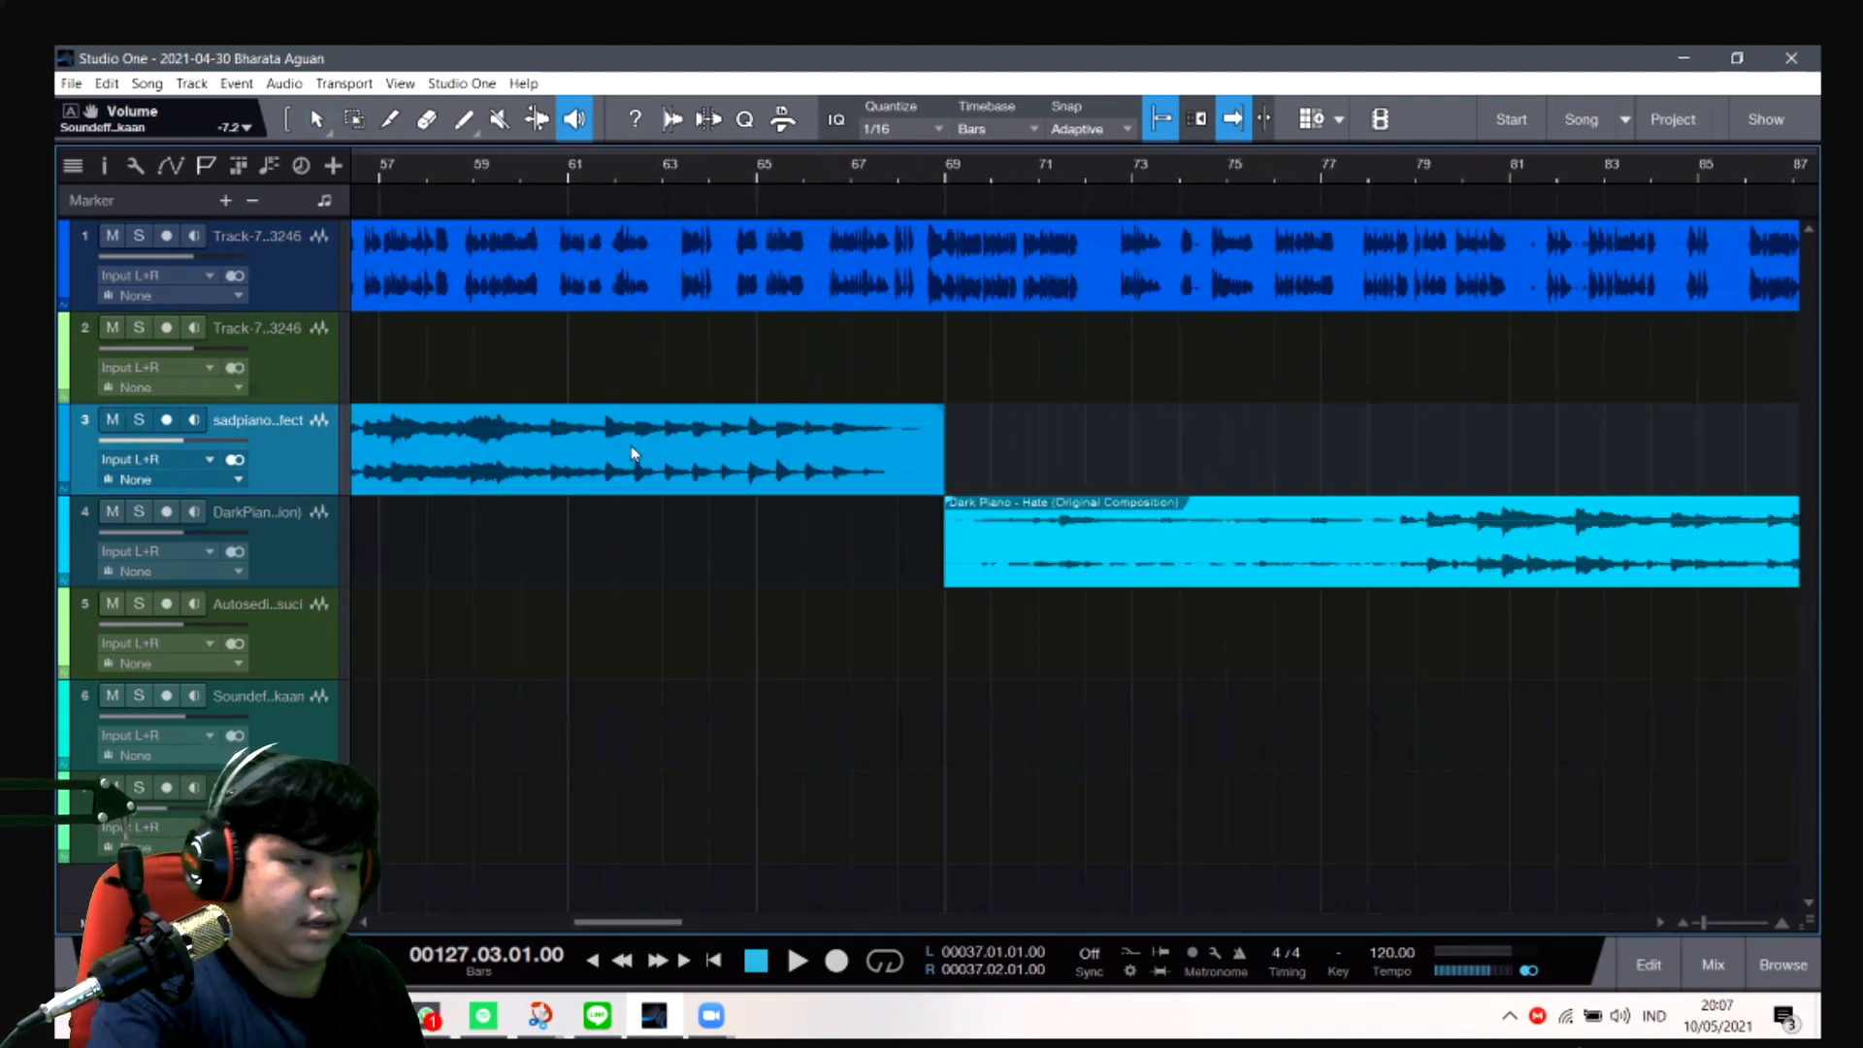
scroll(630, 453, "left", 10)
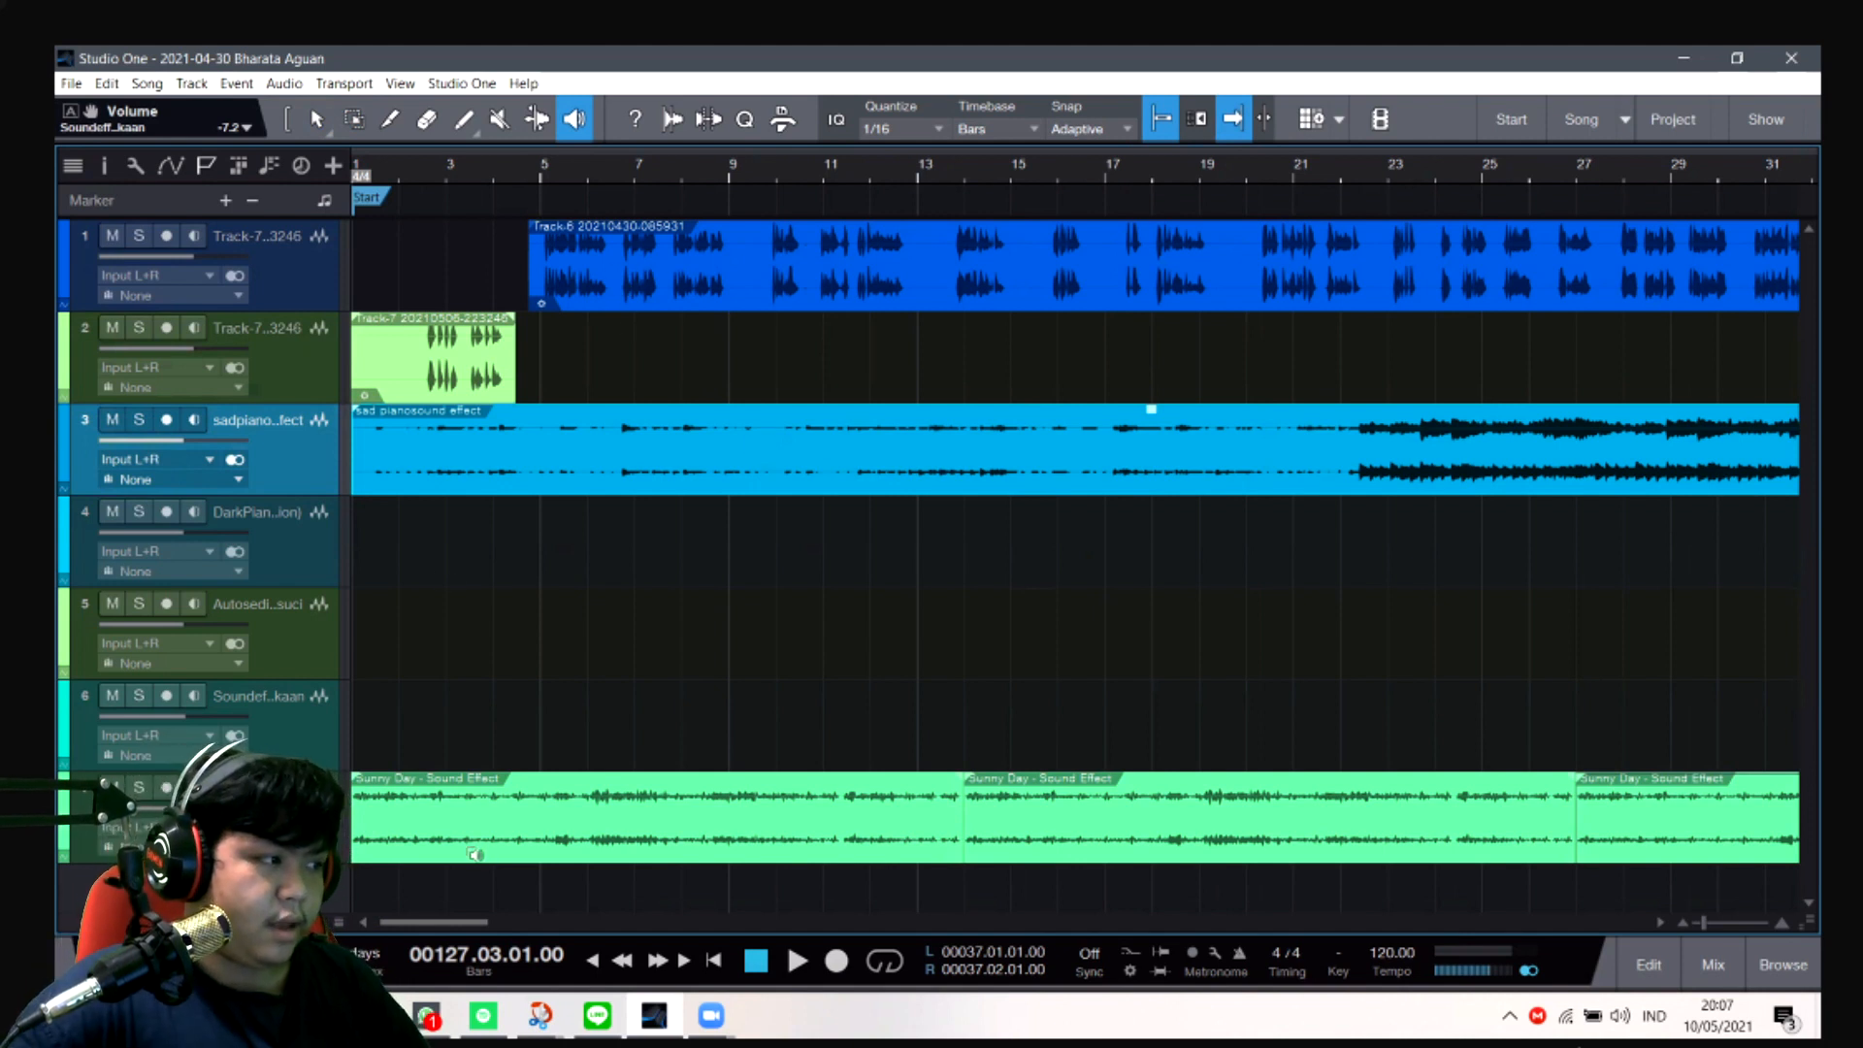
- Select the Arrow tool and review the voice, music and sound effect clips from bar 1 to the song's end
left_click(315, 121)
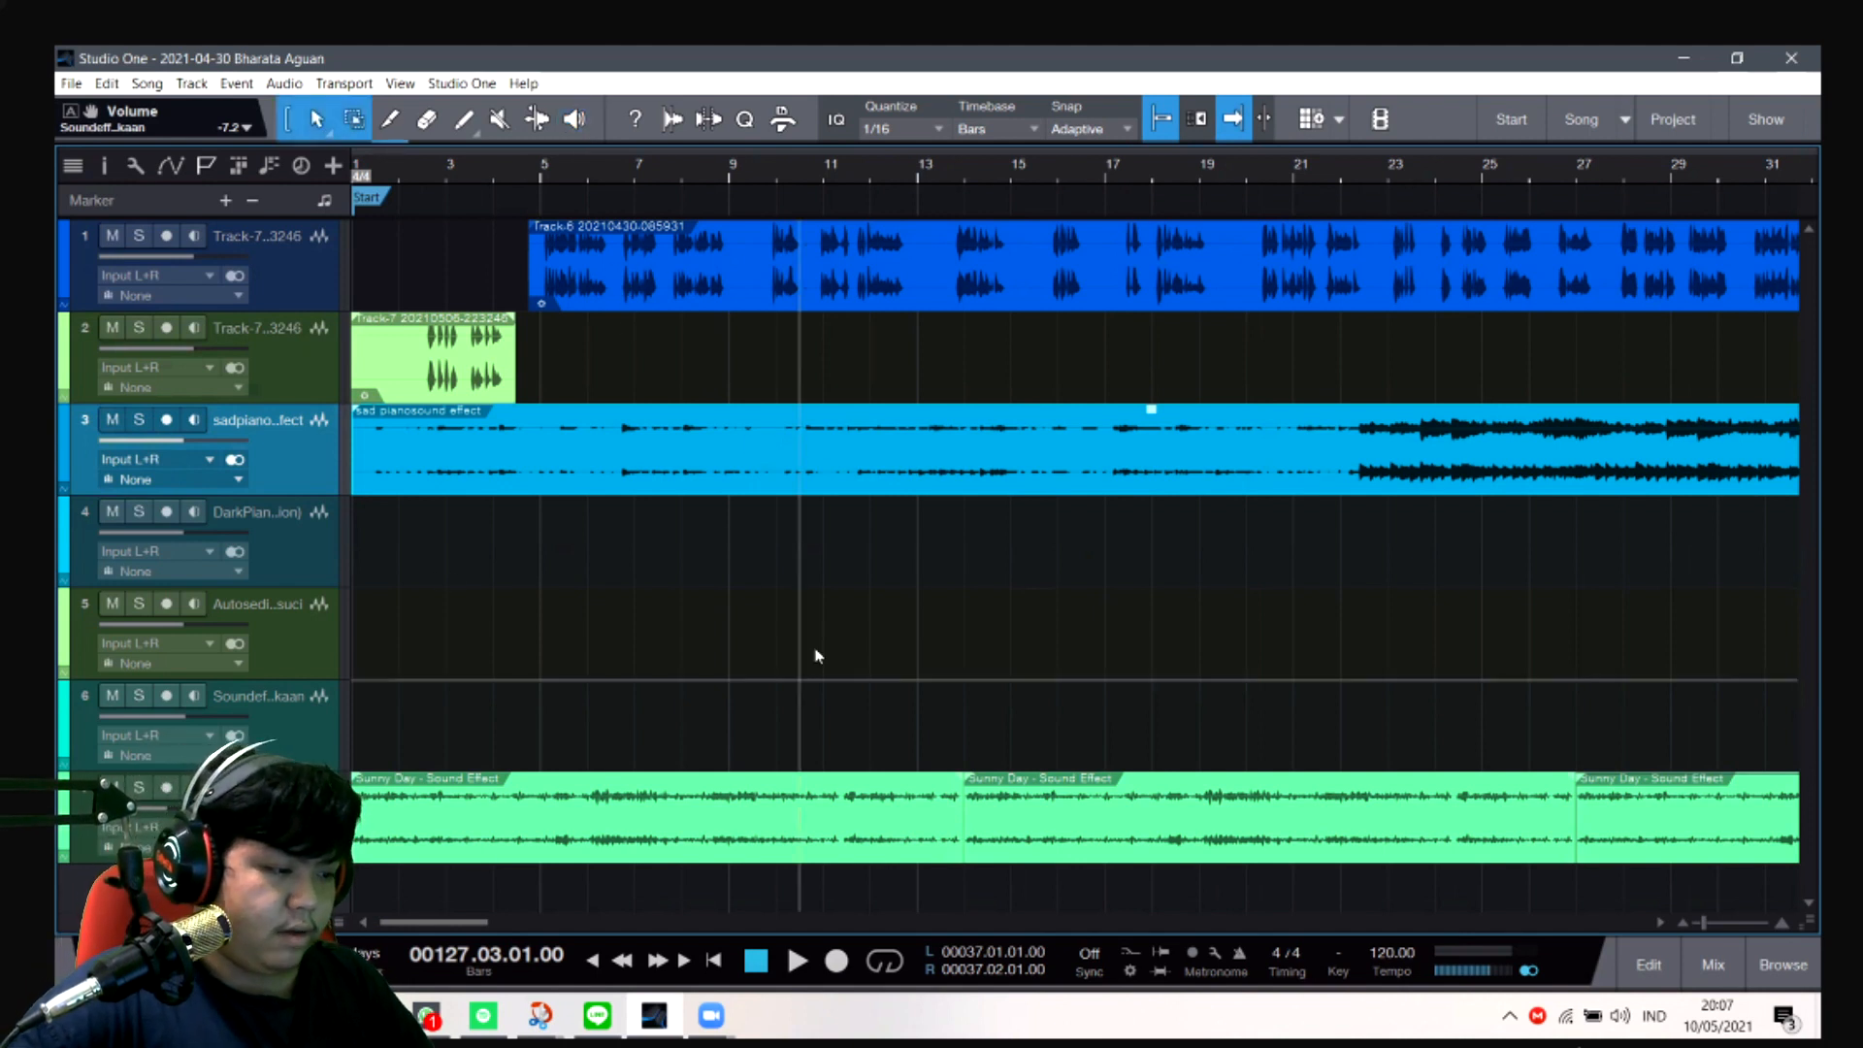
scroll(948, 917, "right", 5)
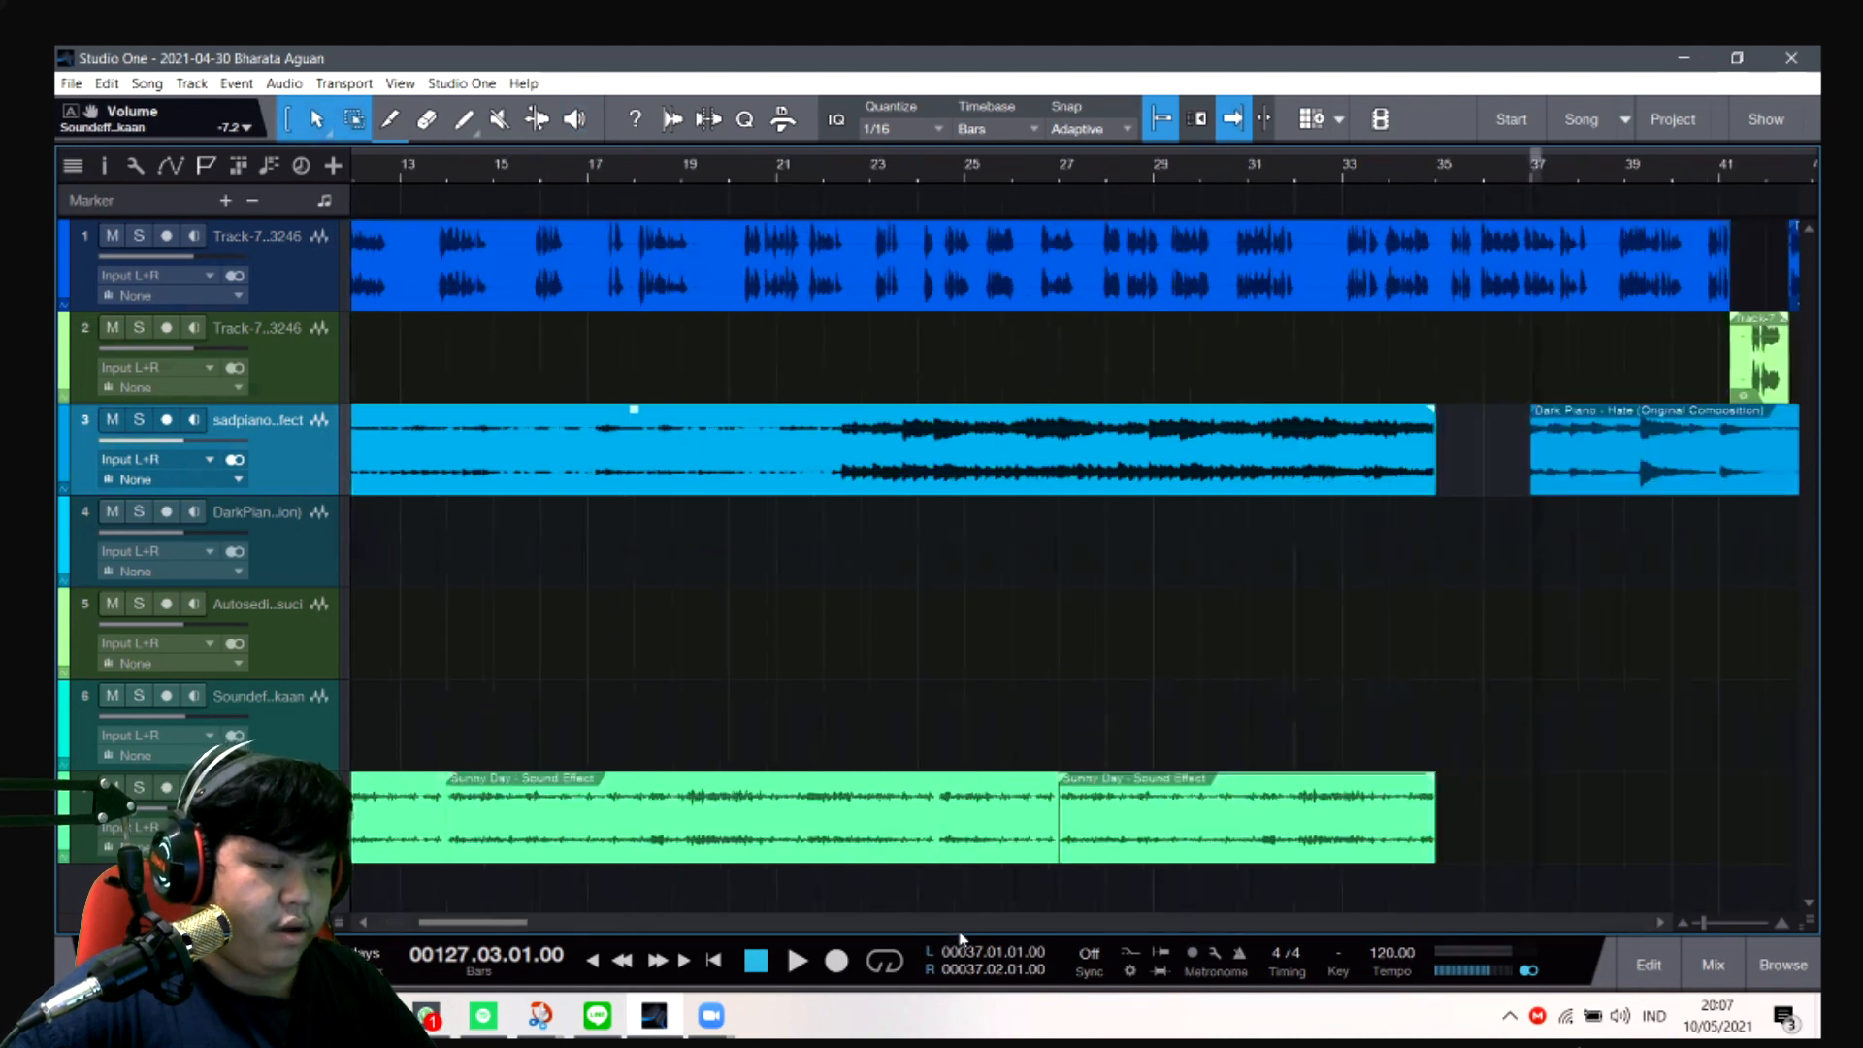
scroll(996, 927, "right", 20)
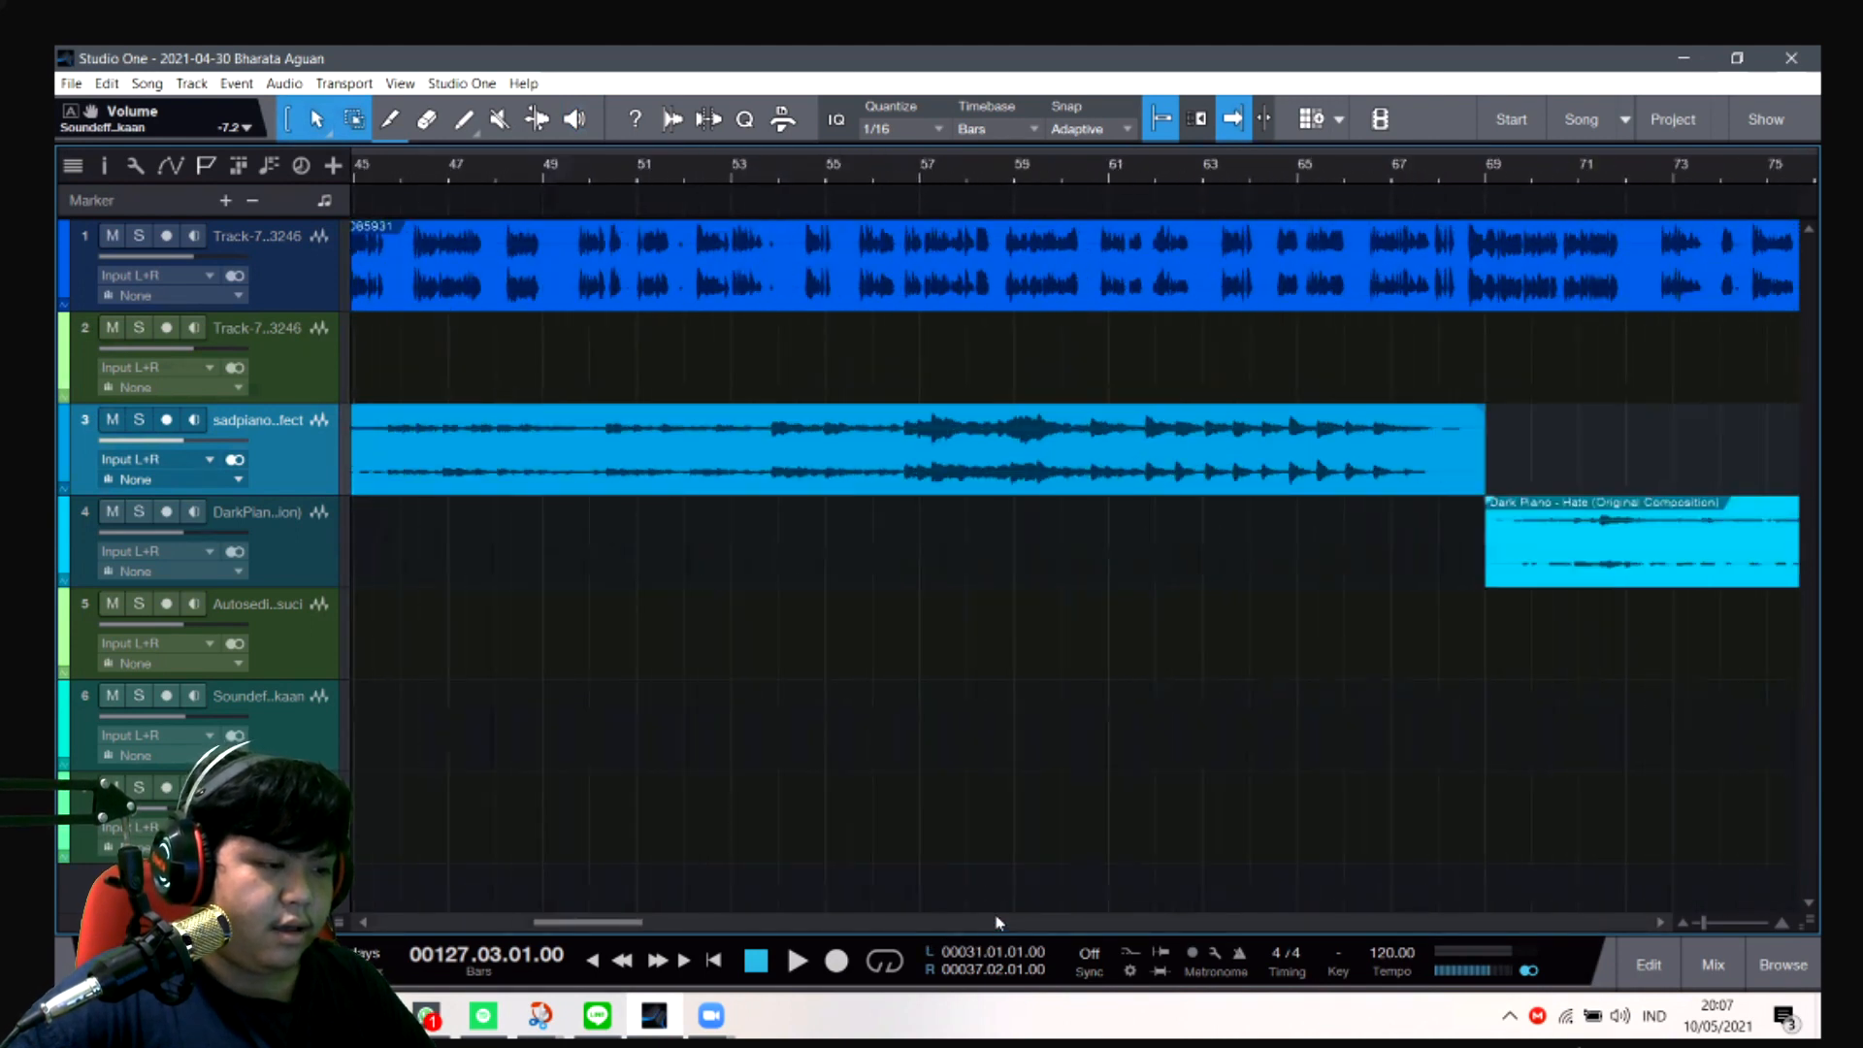
scroll(997, 923, "right", 15)
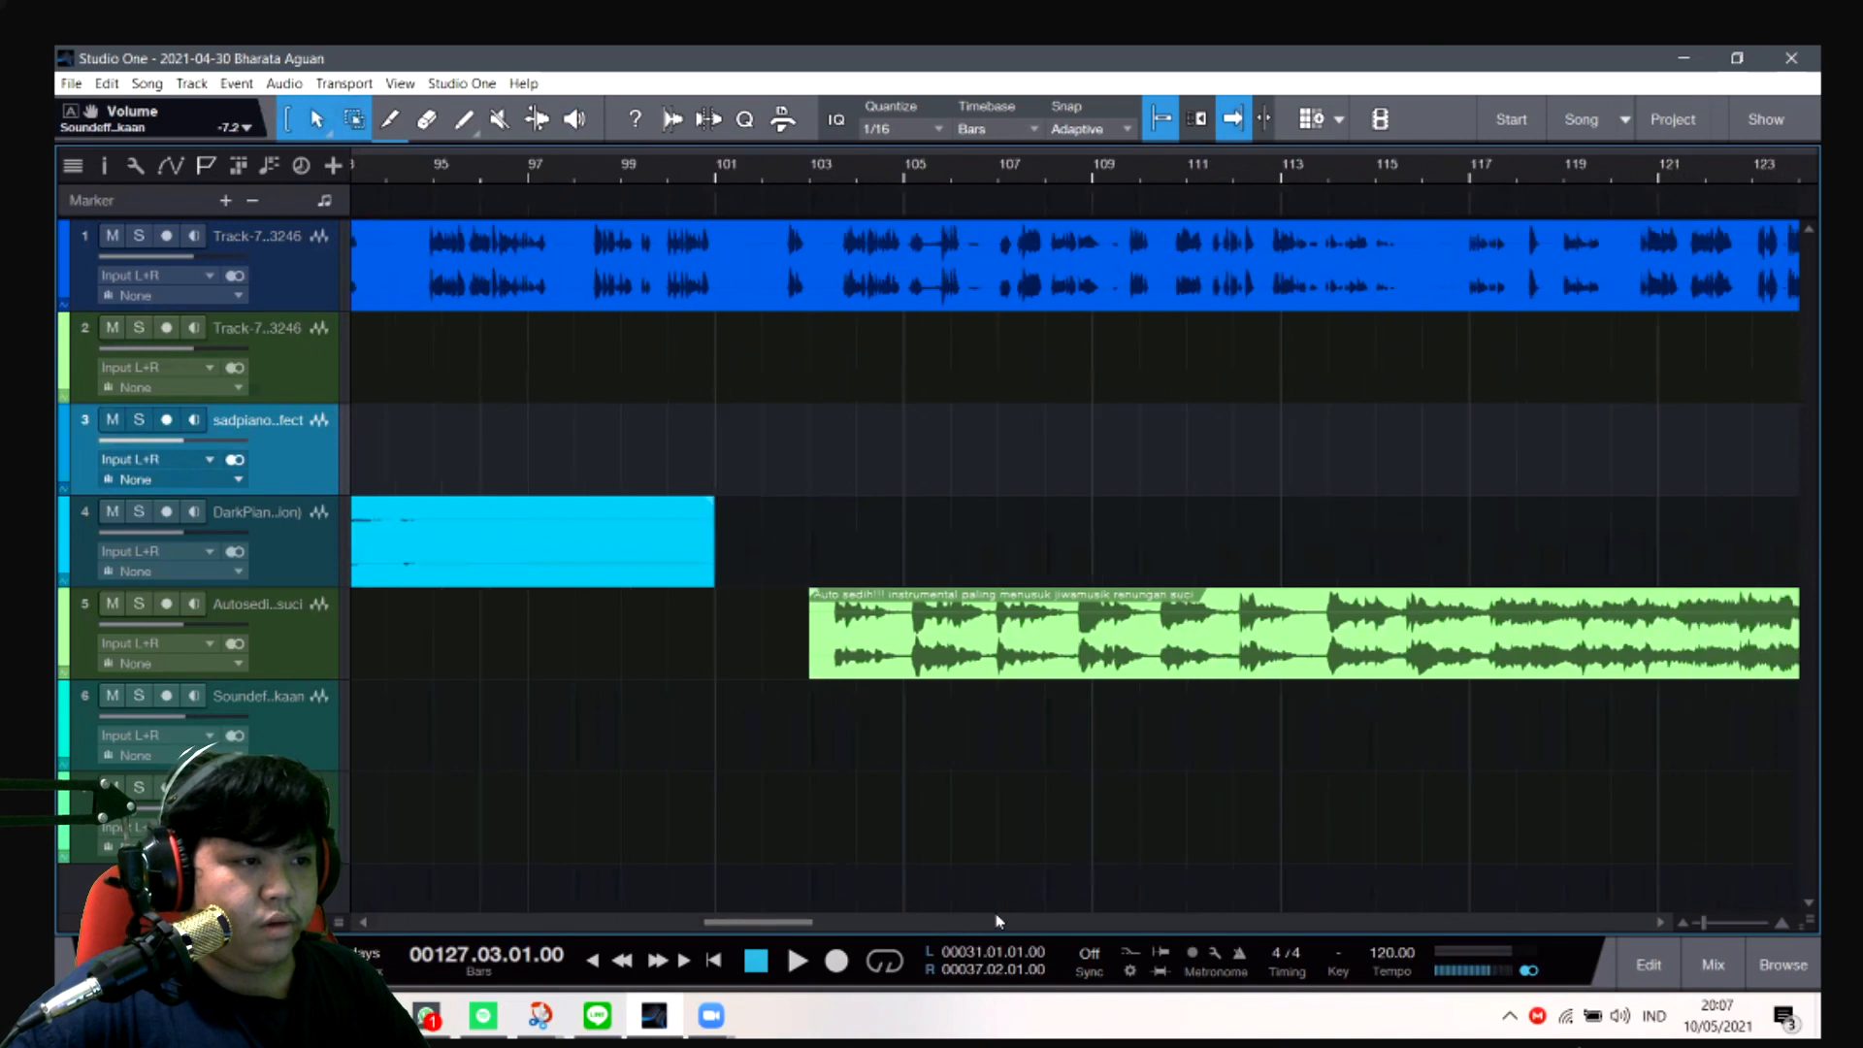
scroll(996, 921, "right", 2)
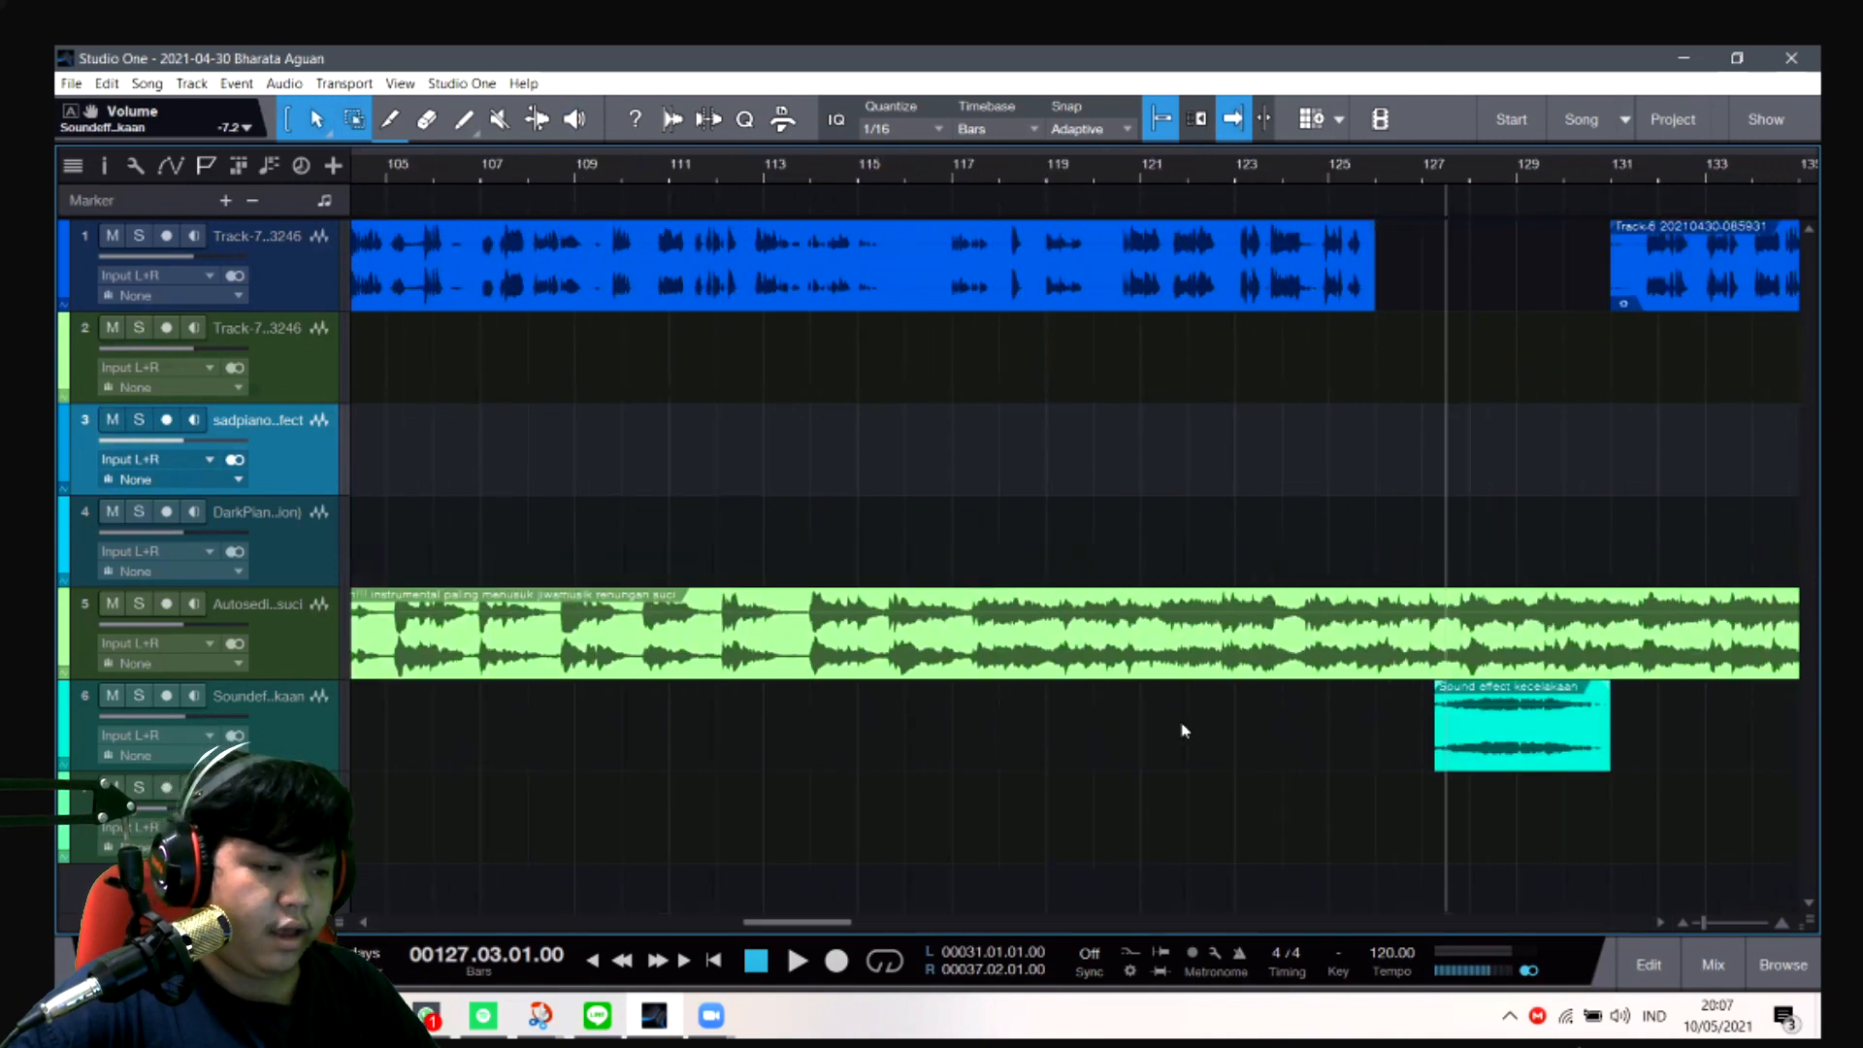
scroll(1279, 927, "right", 5)
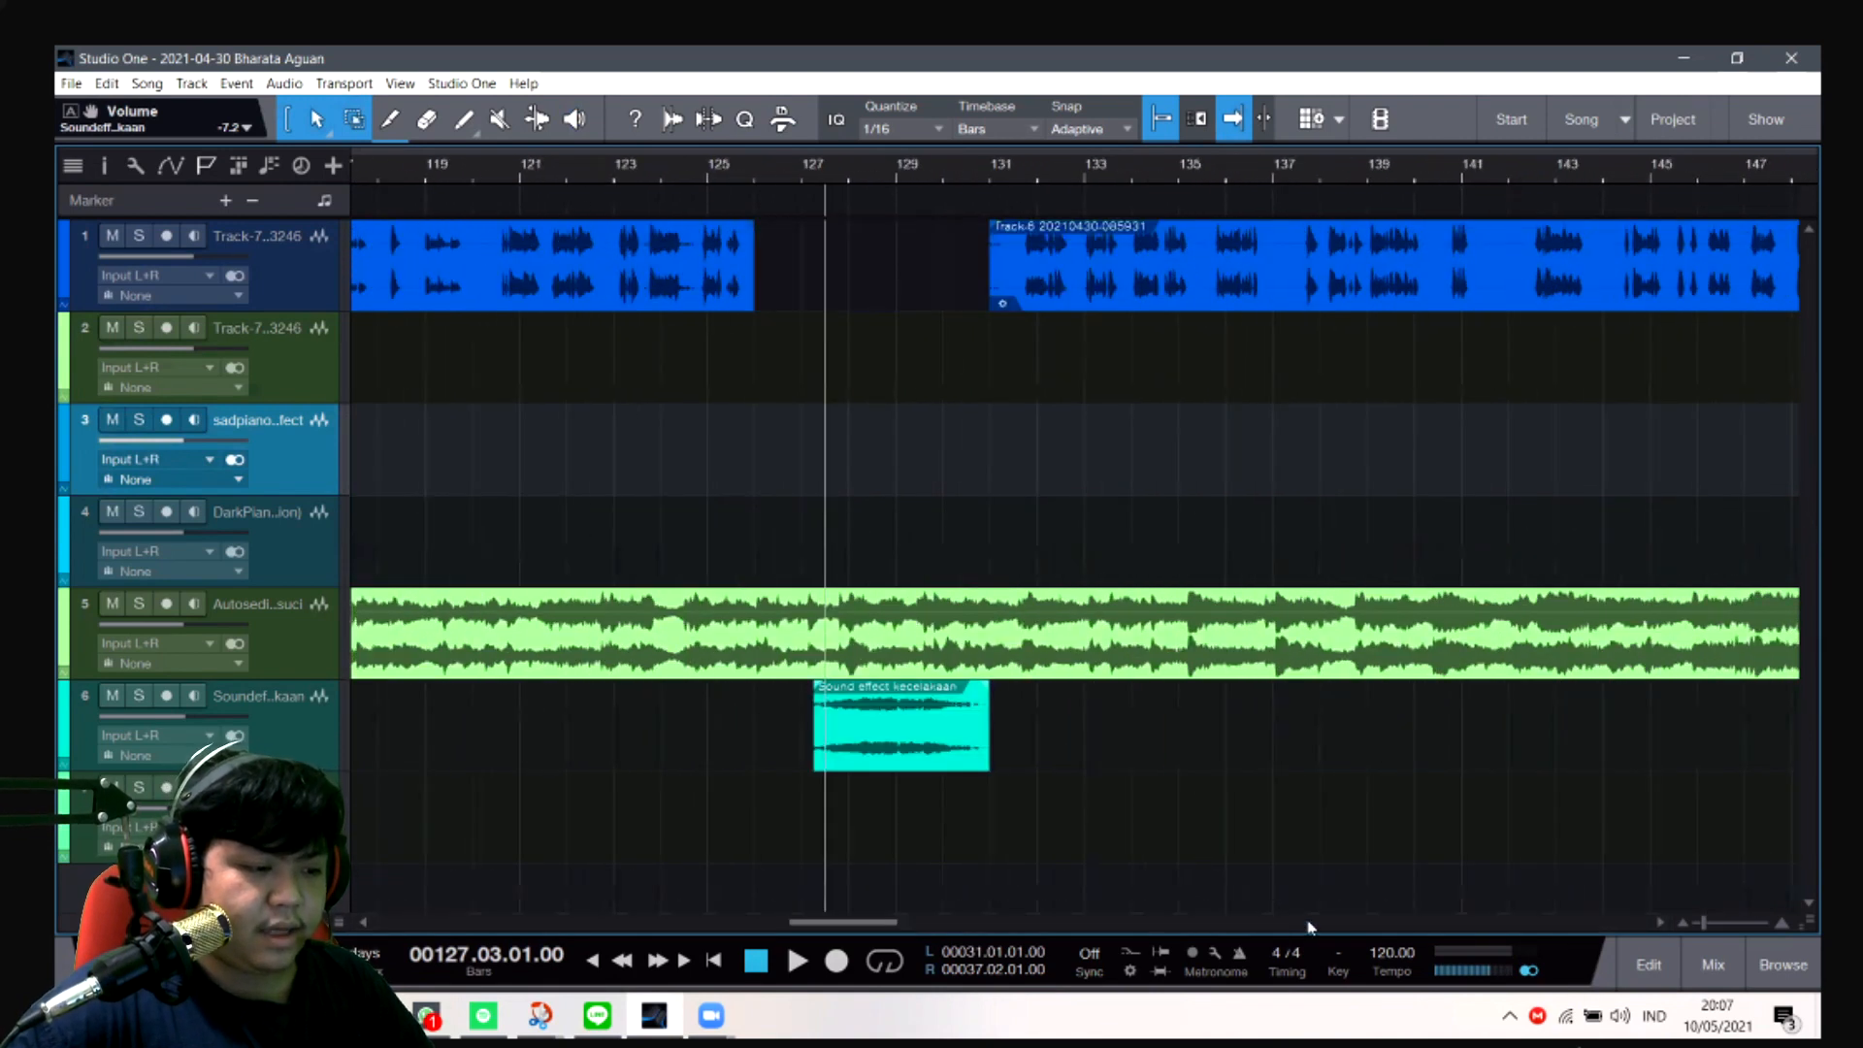
scroll(1309, 925, "right", 10)
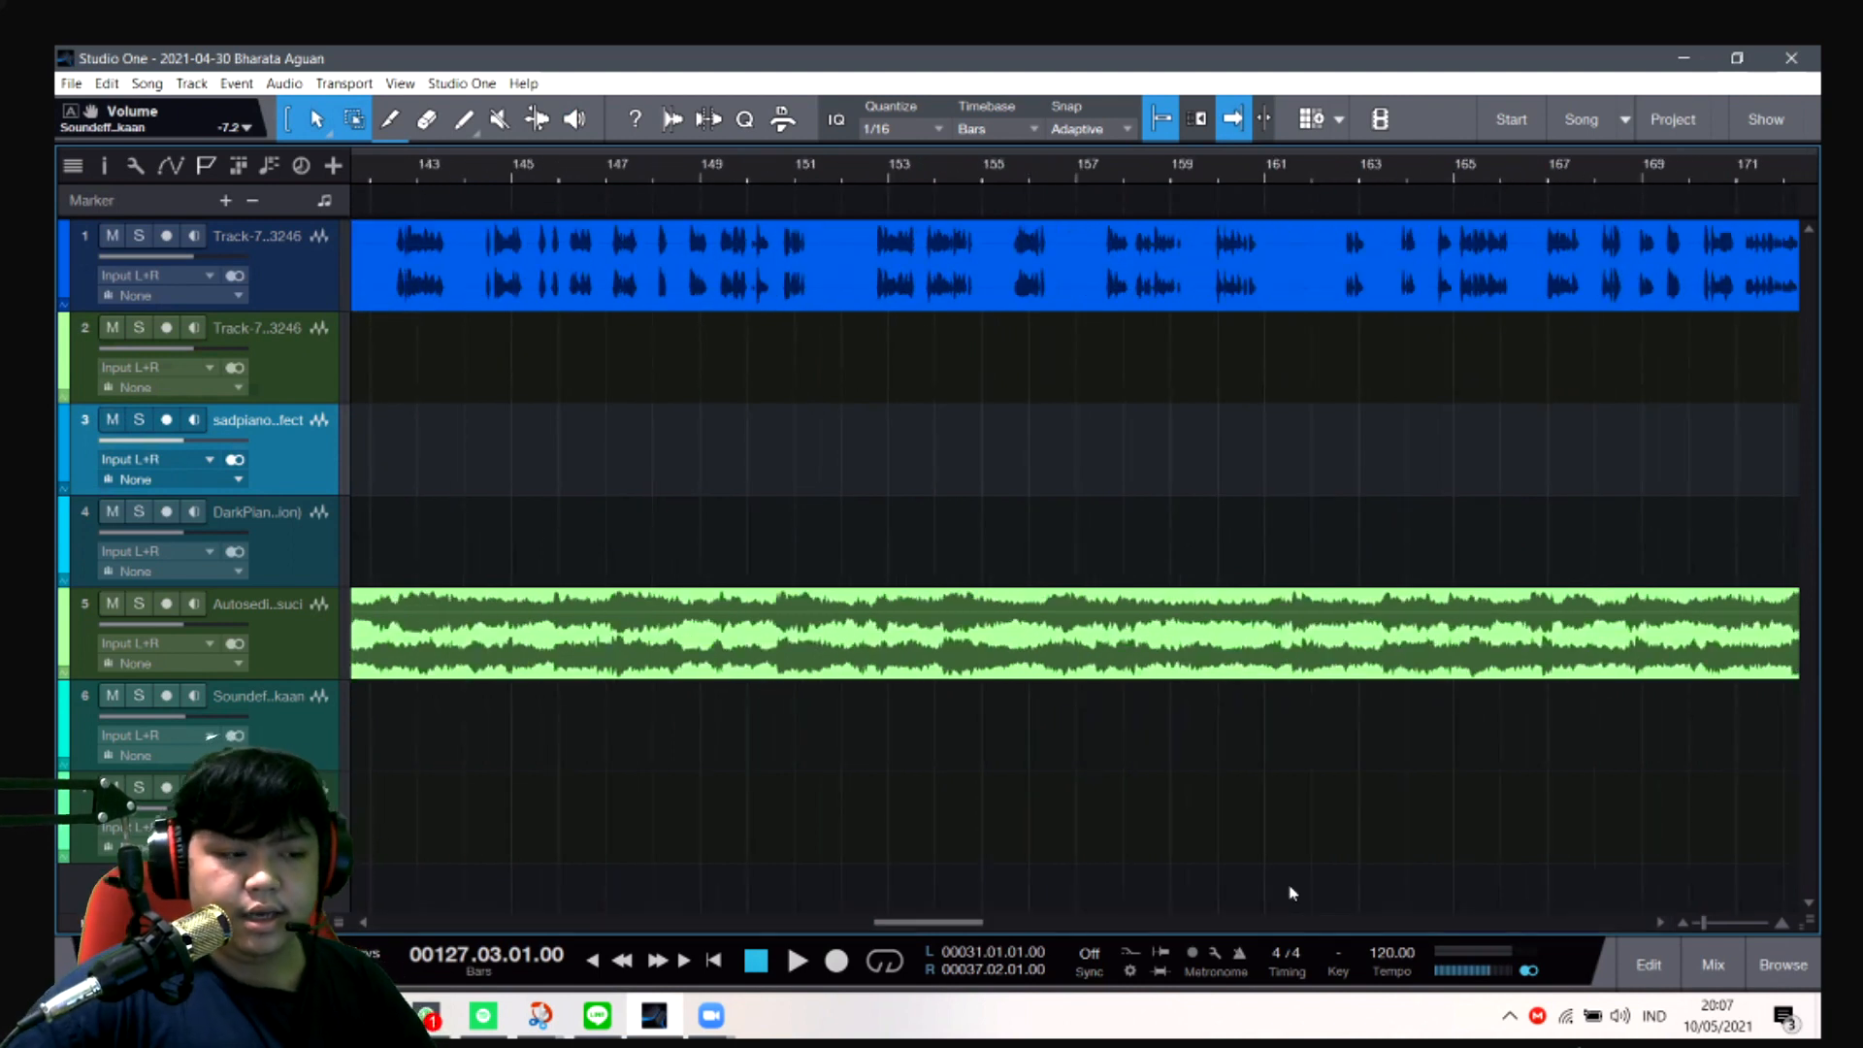
scroll(1363, 927, "right", 3)
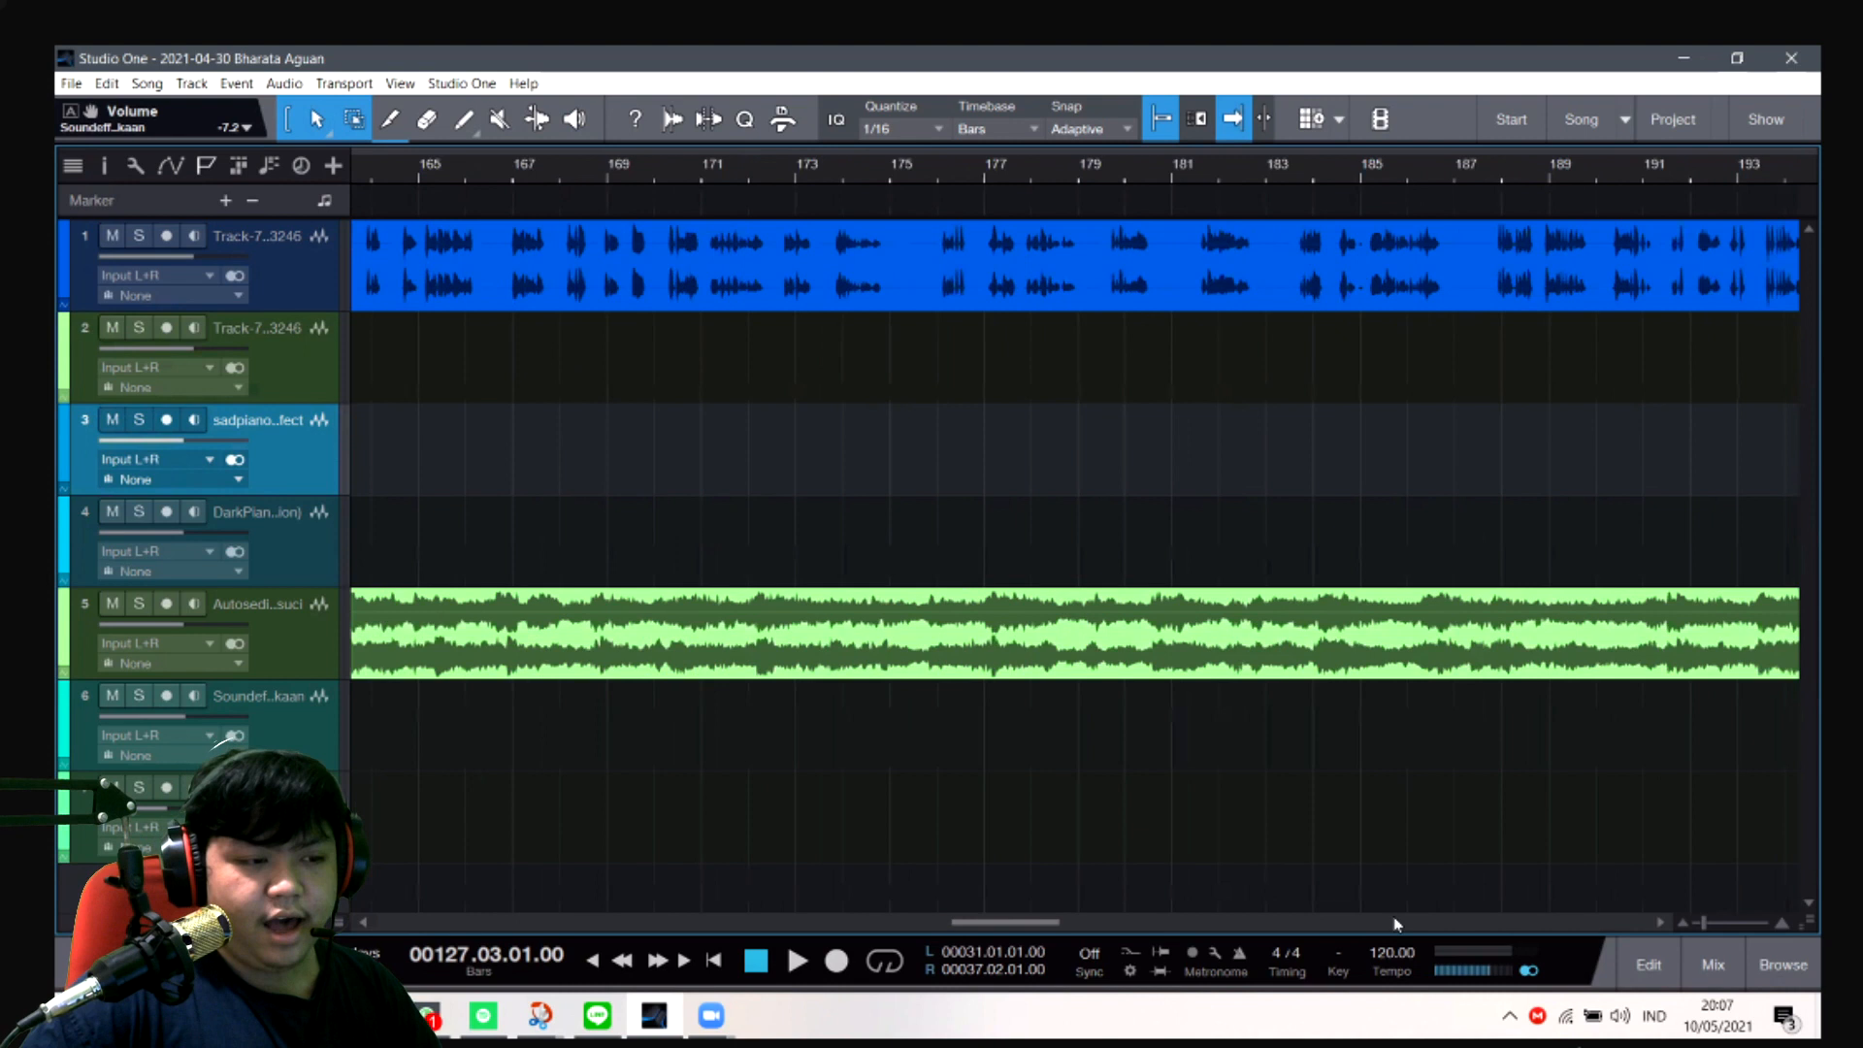
scroll(1382, 926, "right", 10)
left_click_drag(1089, 931, 456, 946)
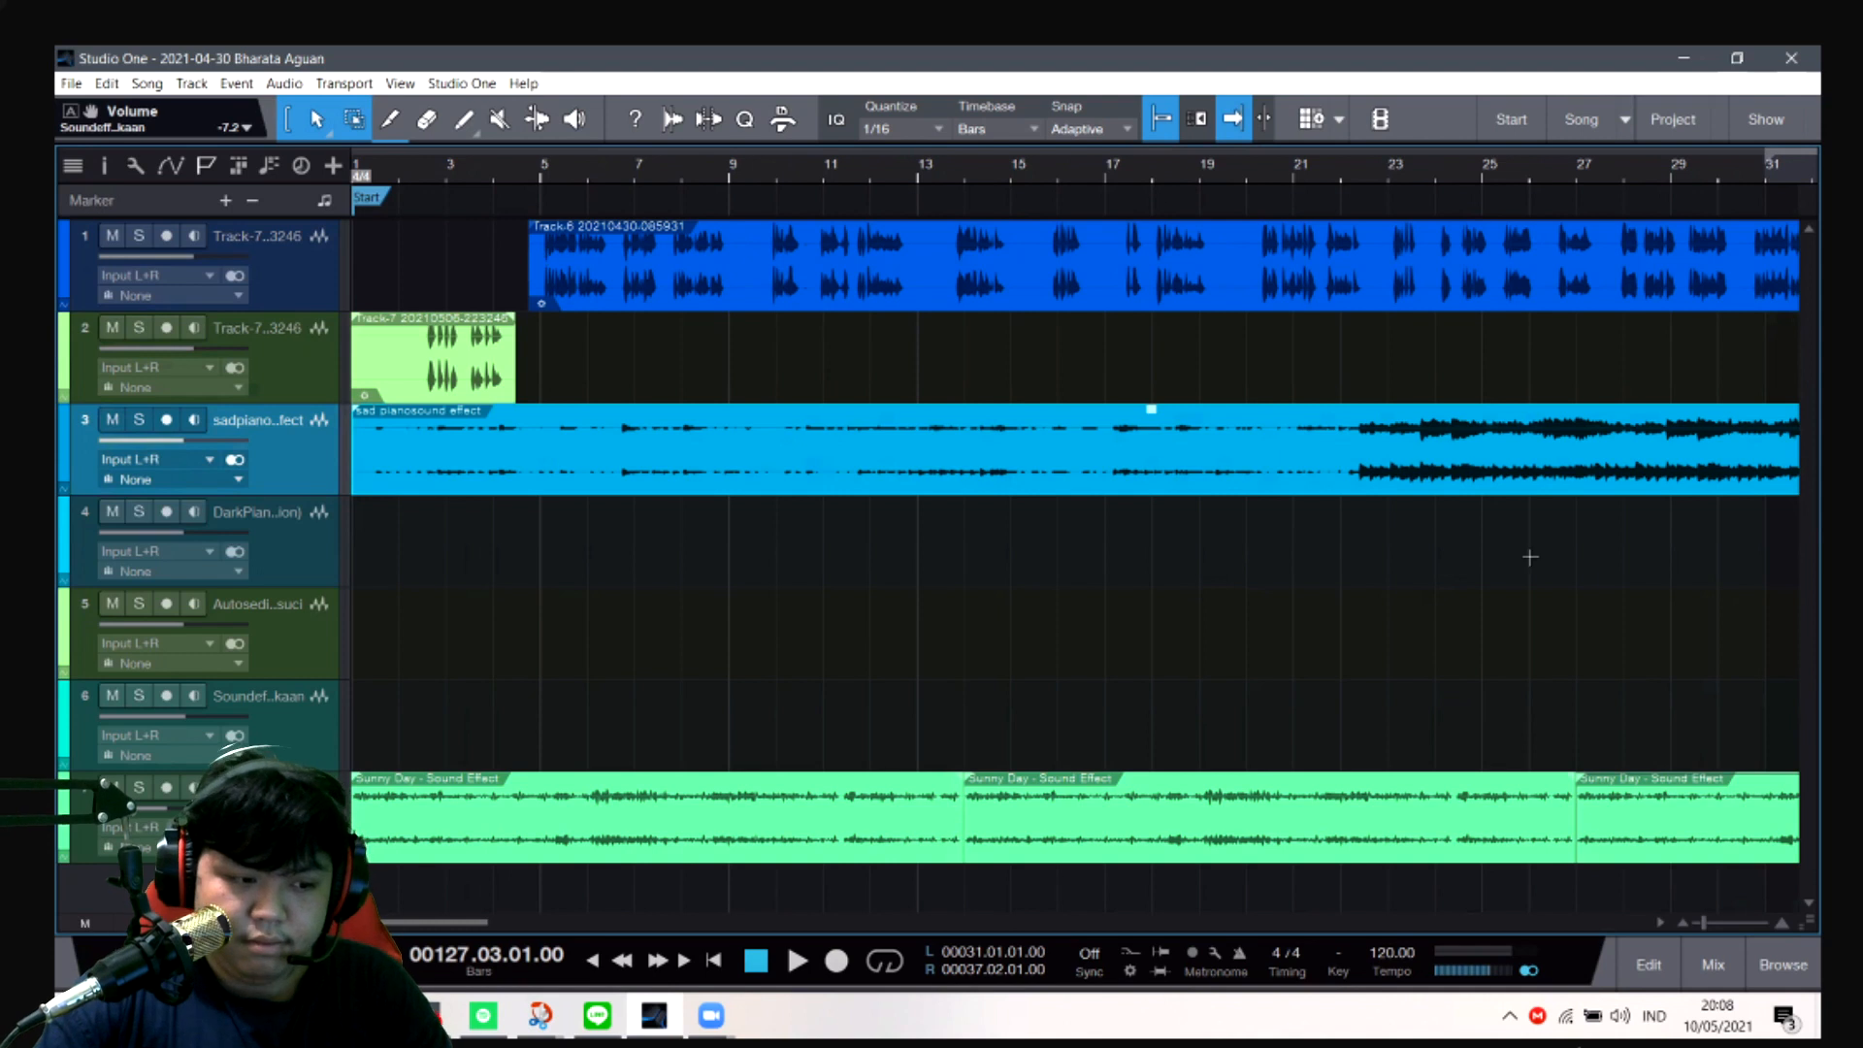
- Open the mixer and raise the Sunny Day sound effect channel's volume to -12.1 dB
left_click(1712, 966)
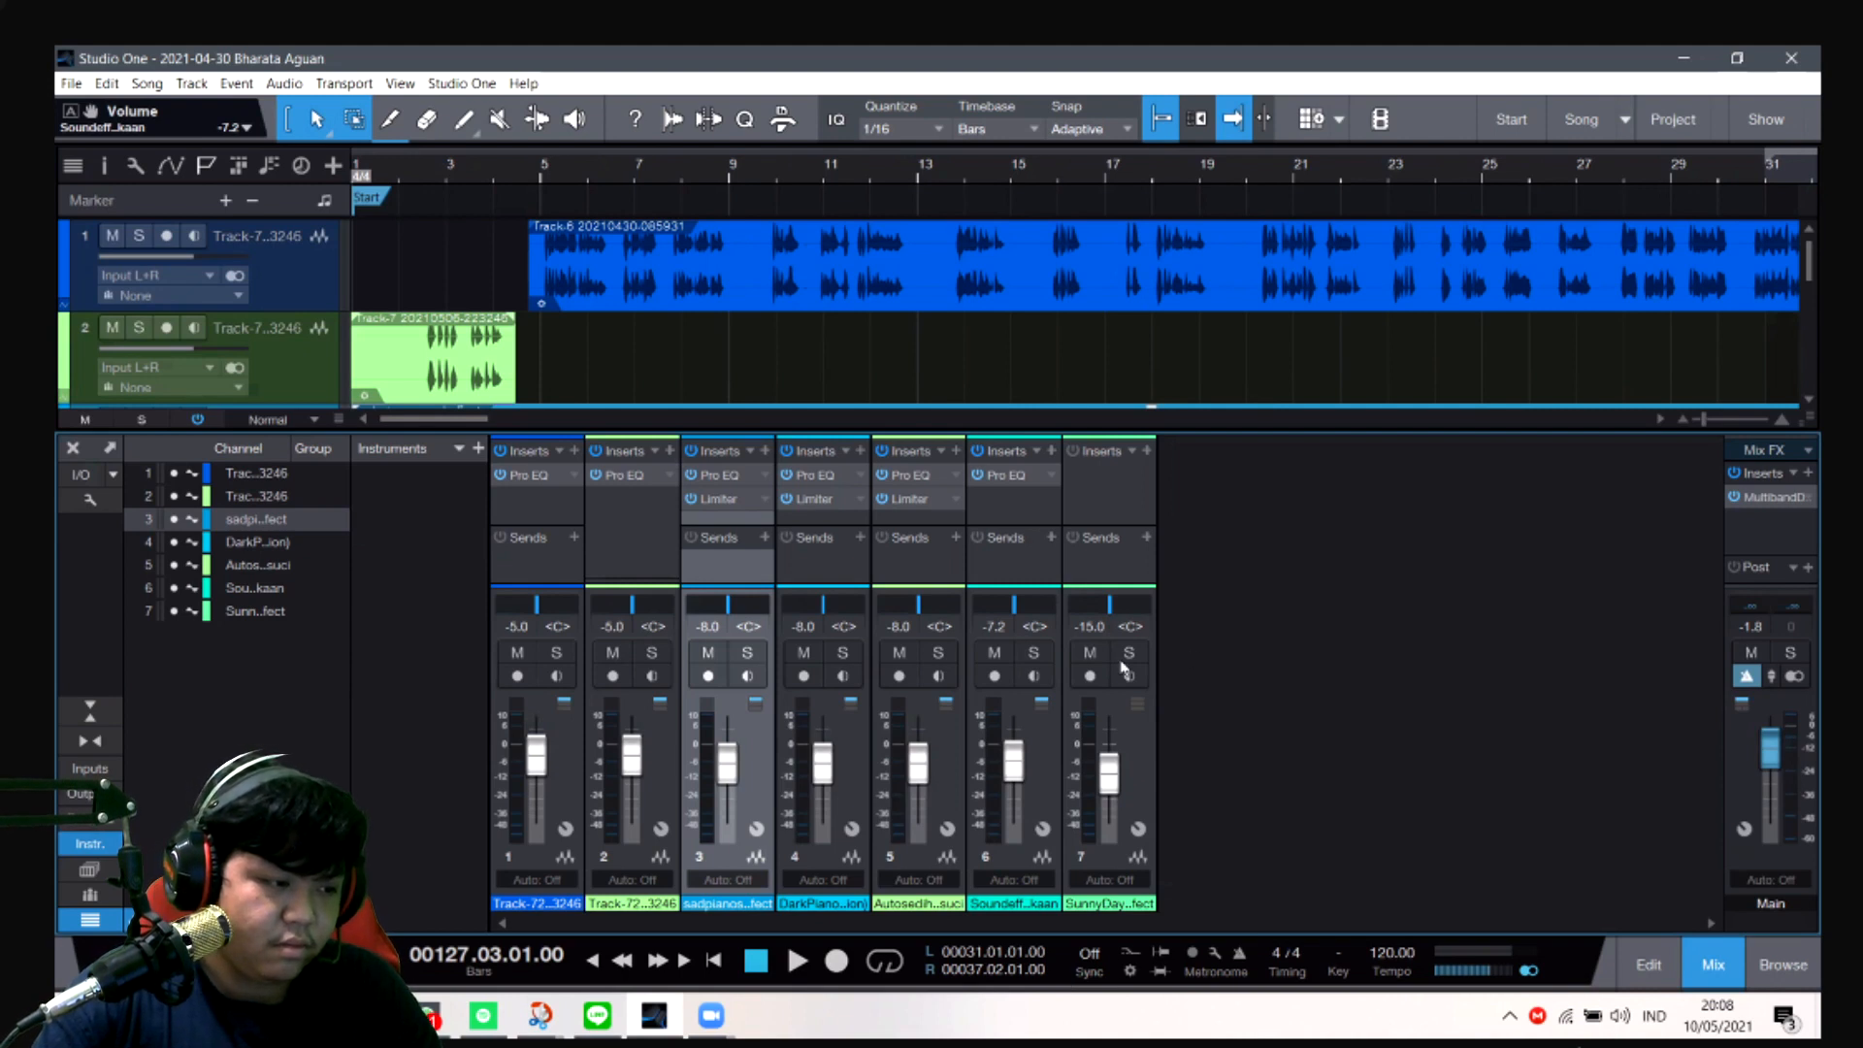
left_click_drag(1115, 783, 1113, 770)
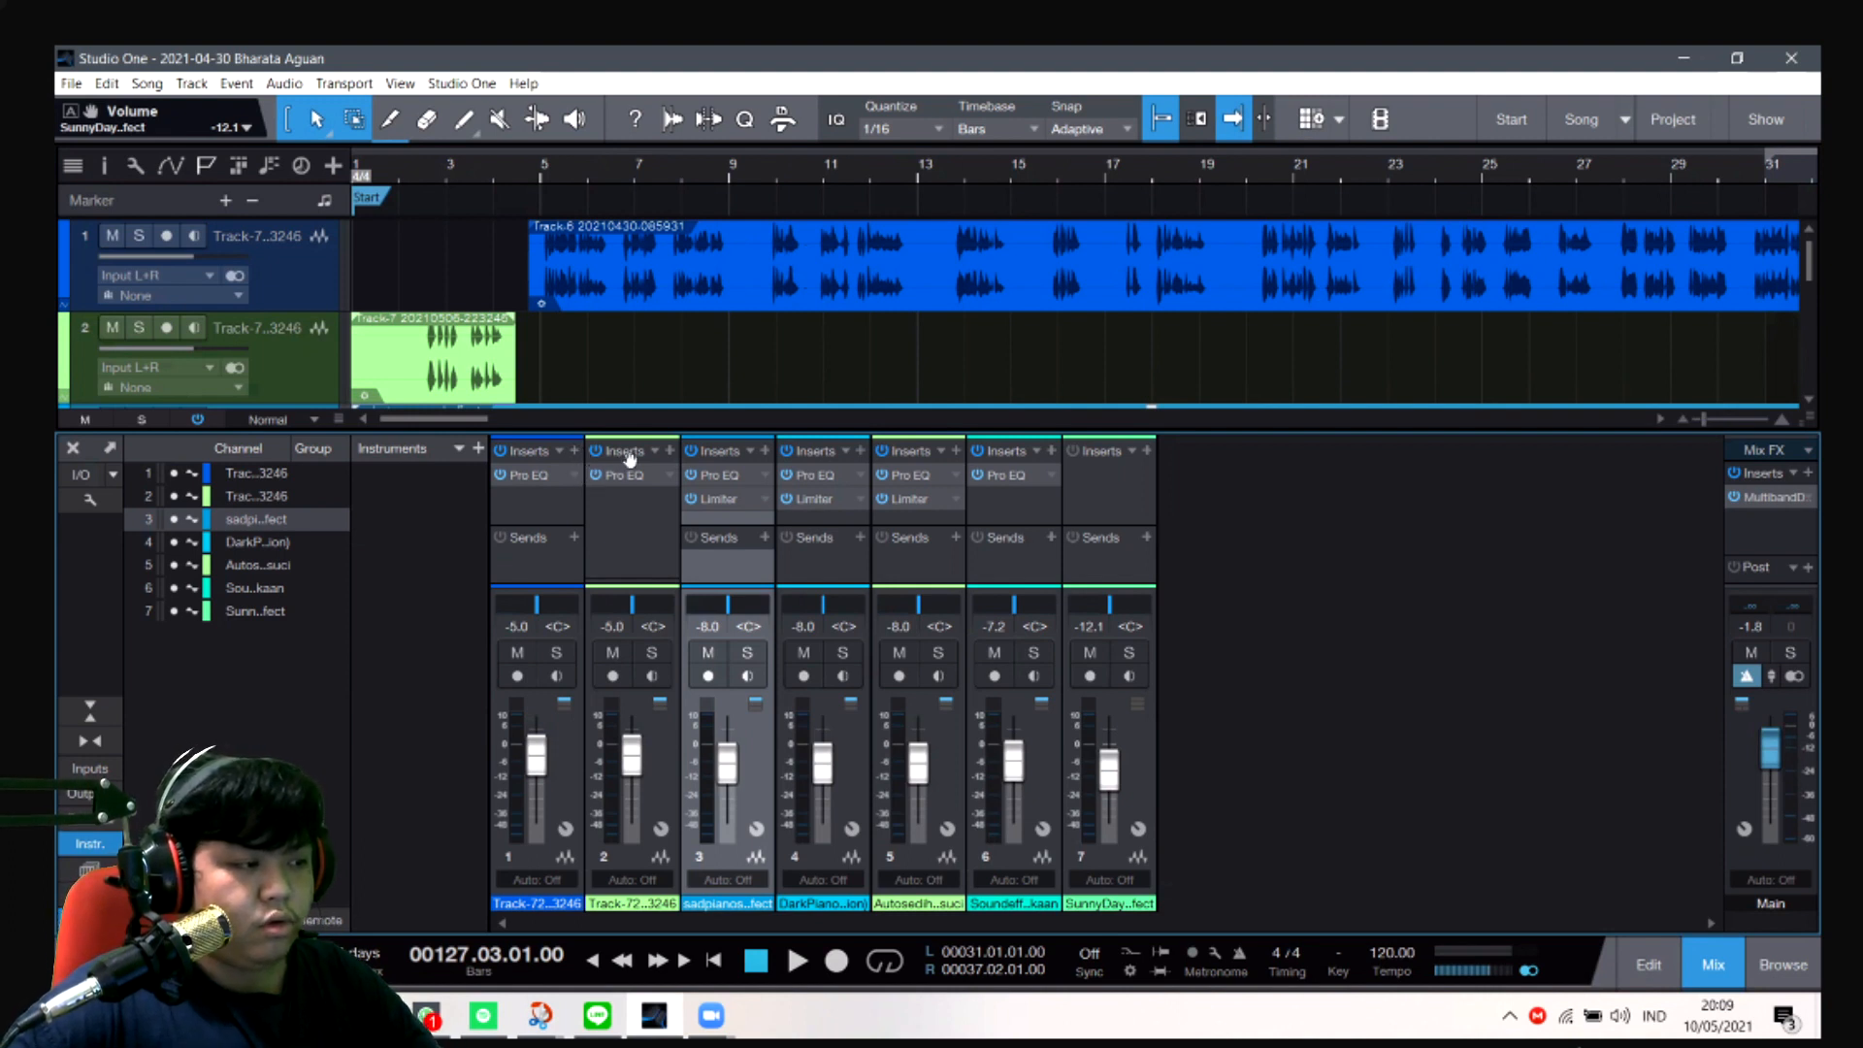
left_click(576, 453)
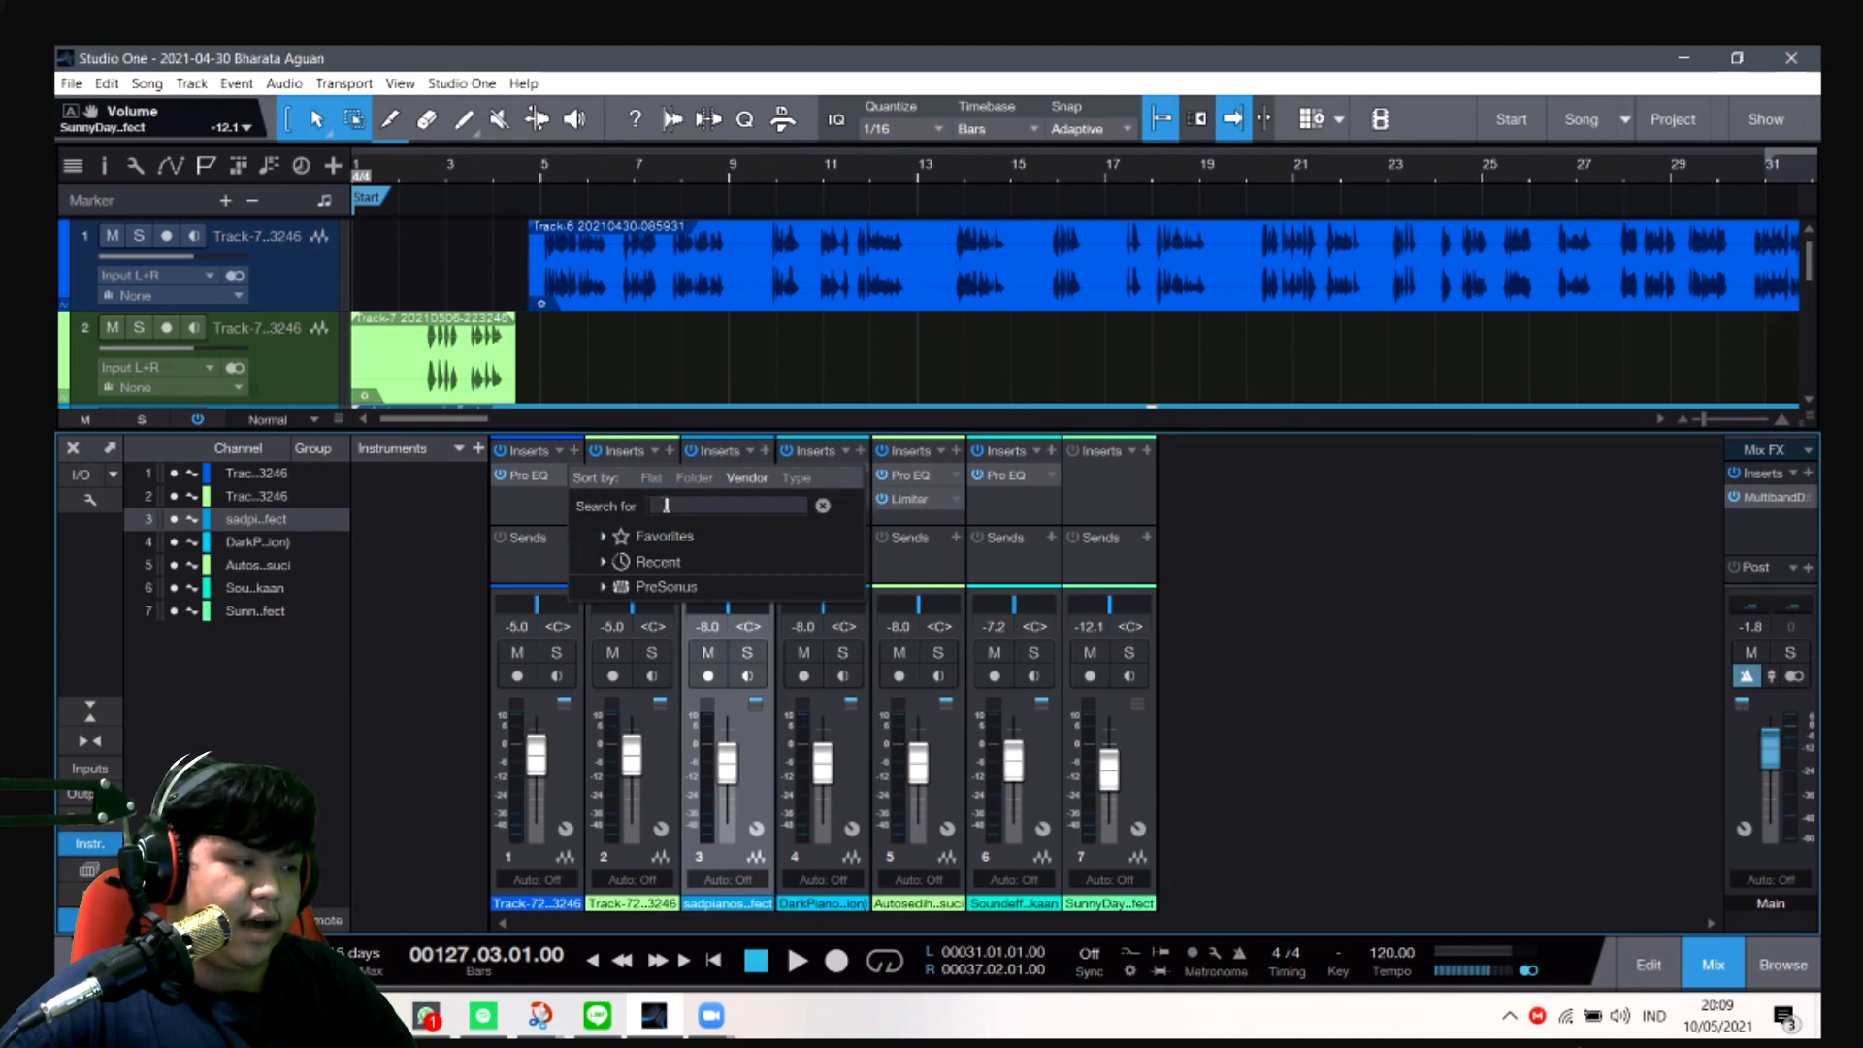
type("pro")
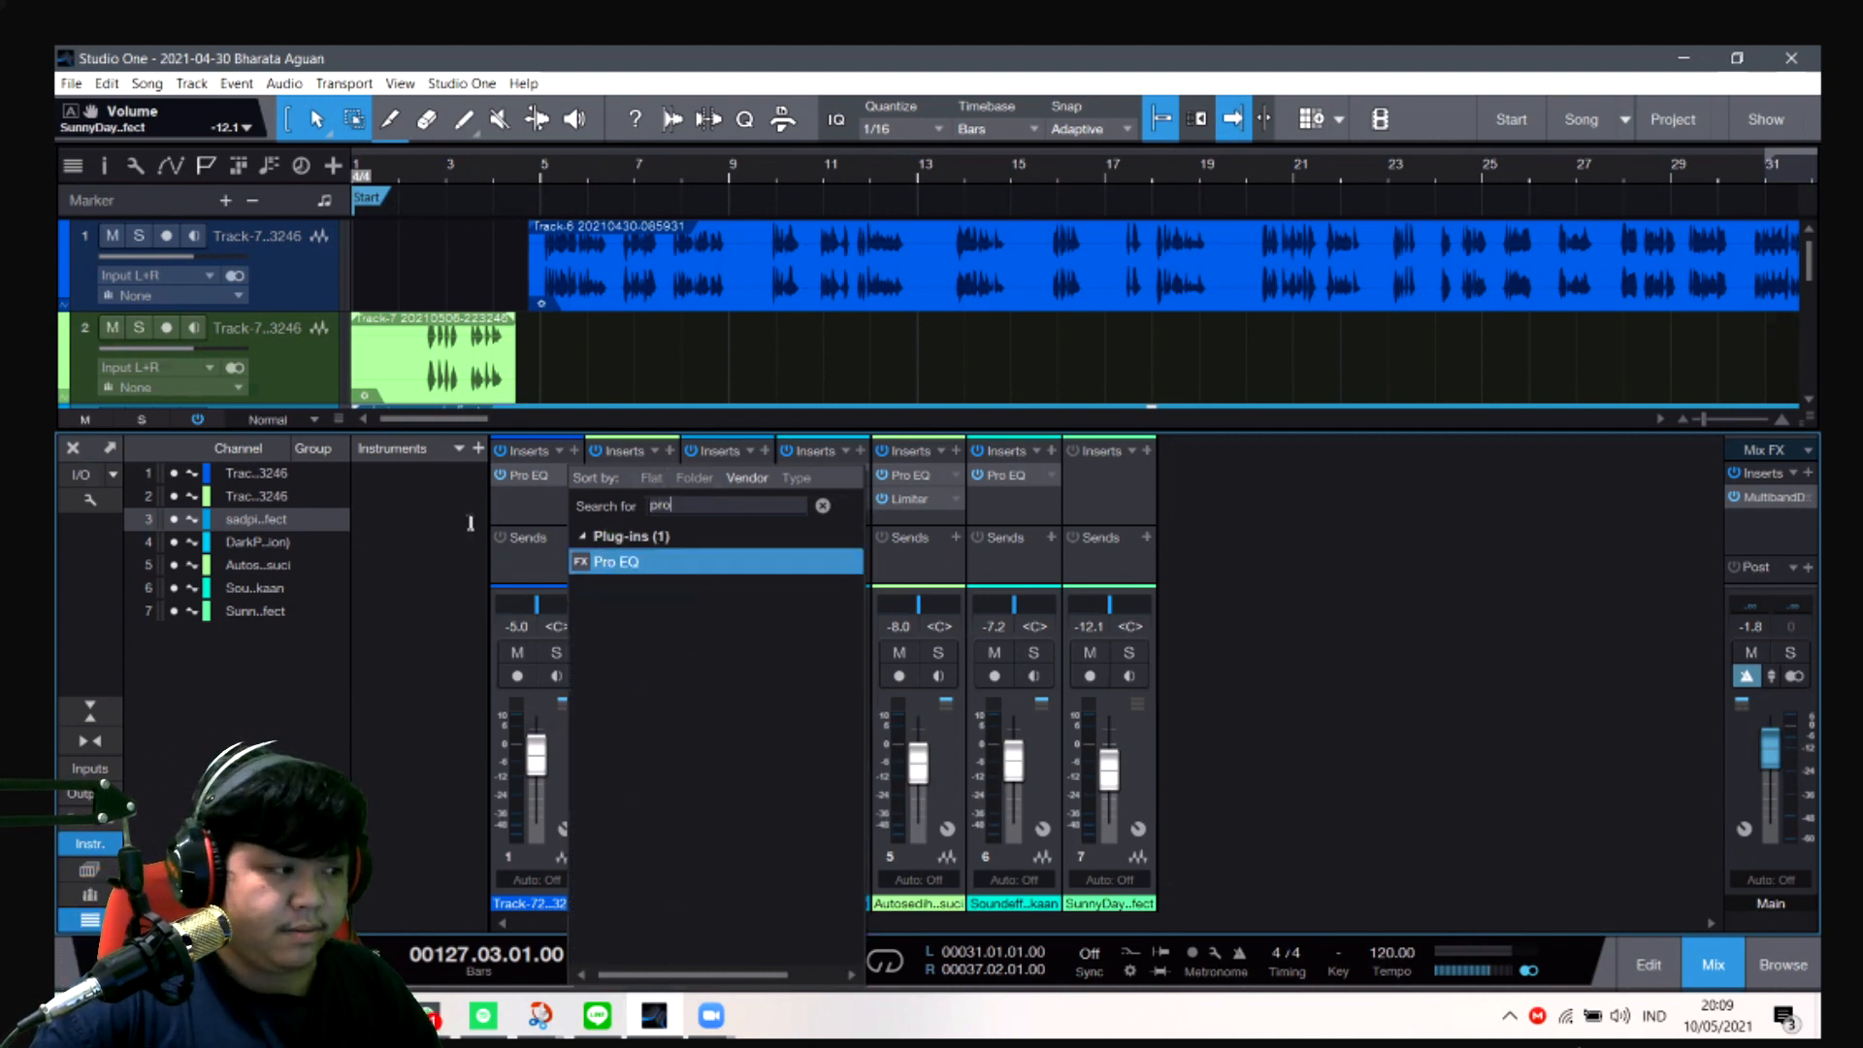
double_click(605, 562)
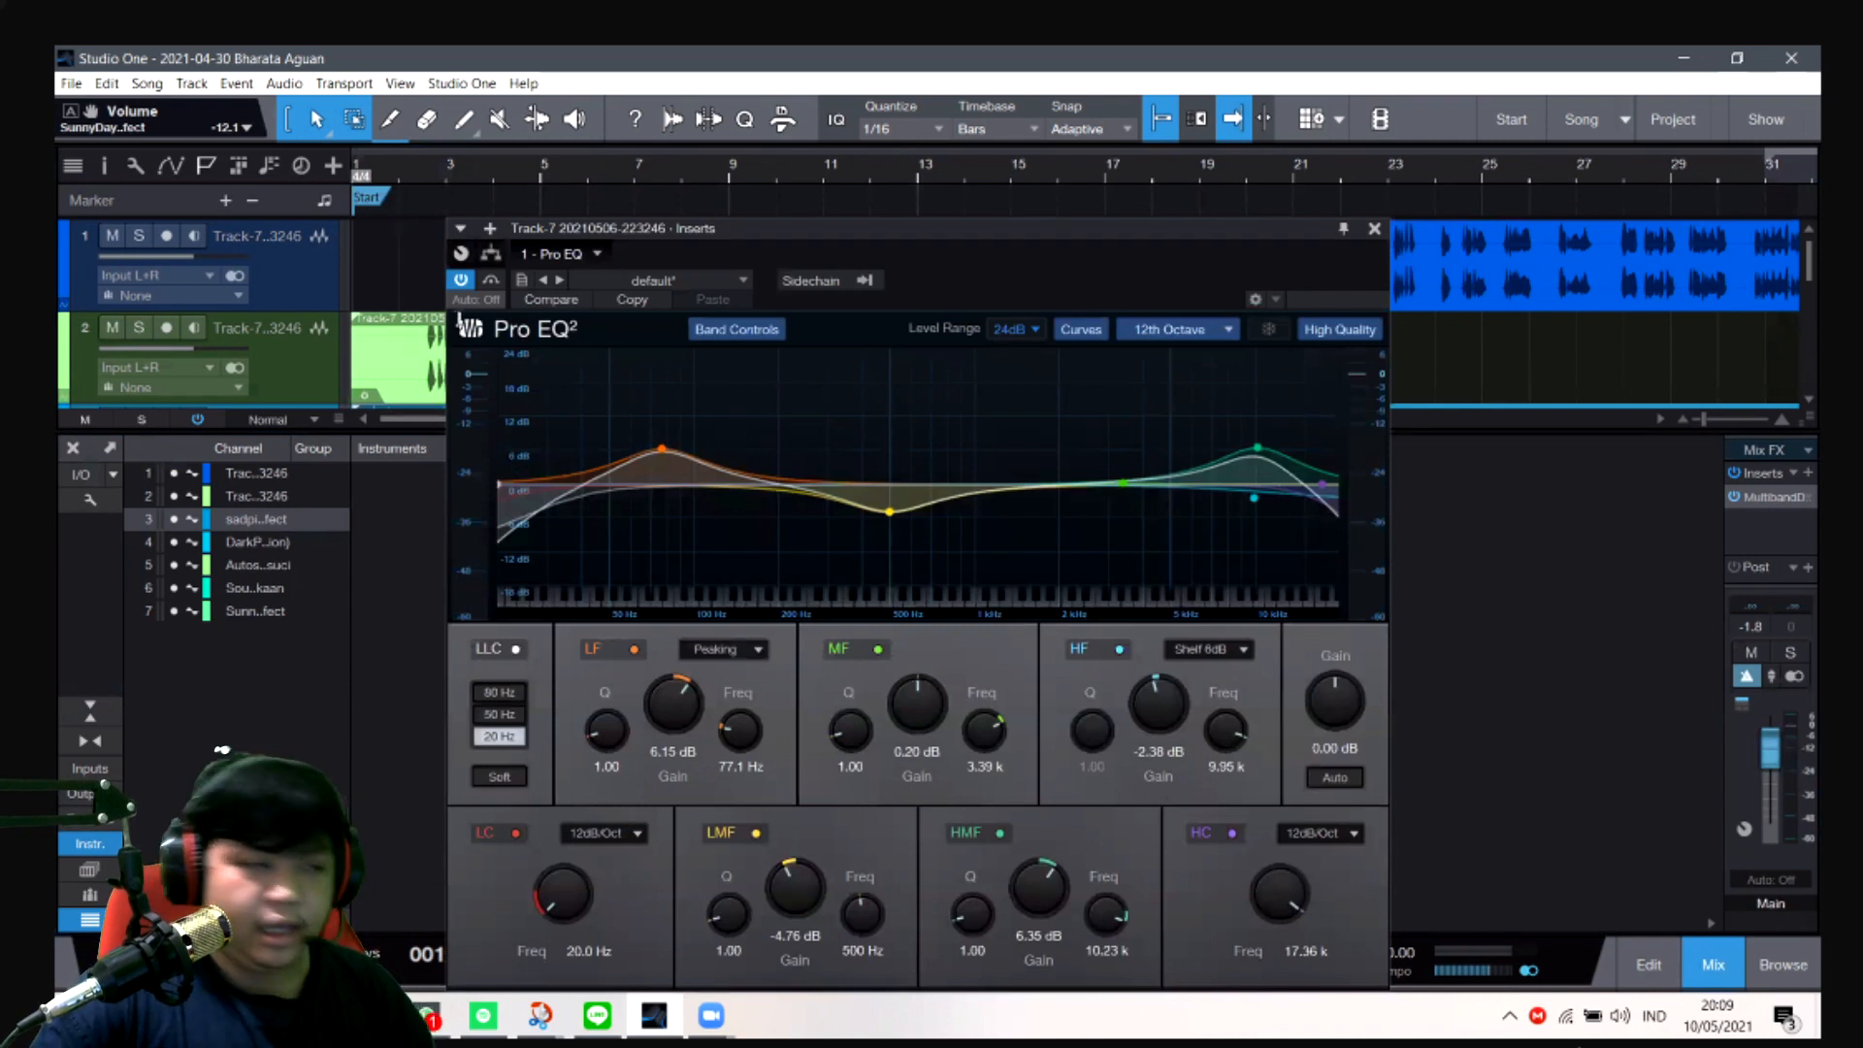
- Try the default preset in the Pro EQ, toggle its LF band, and undo back to the customized curve
left_click(626, 282)
left_click(629, 282)
left_click(700, 312)
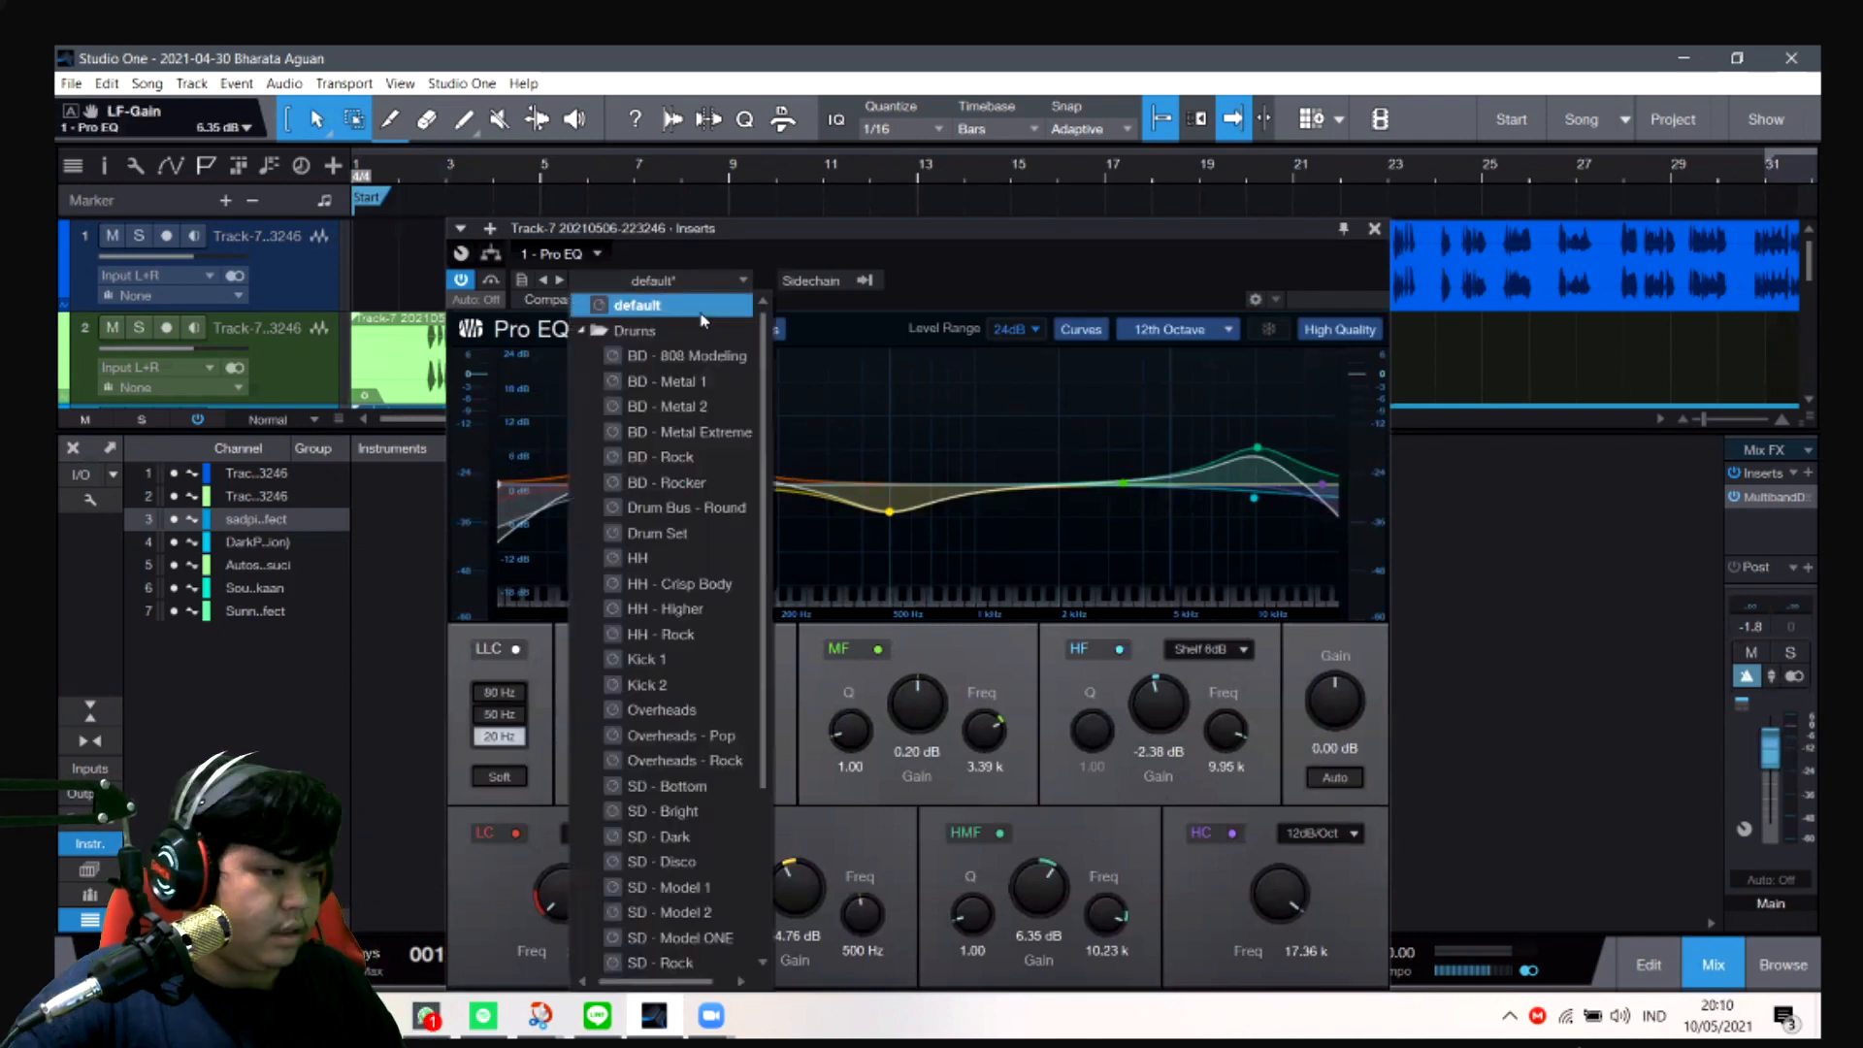
left_click(832, 390)
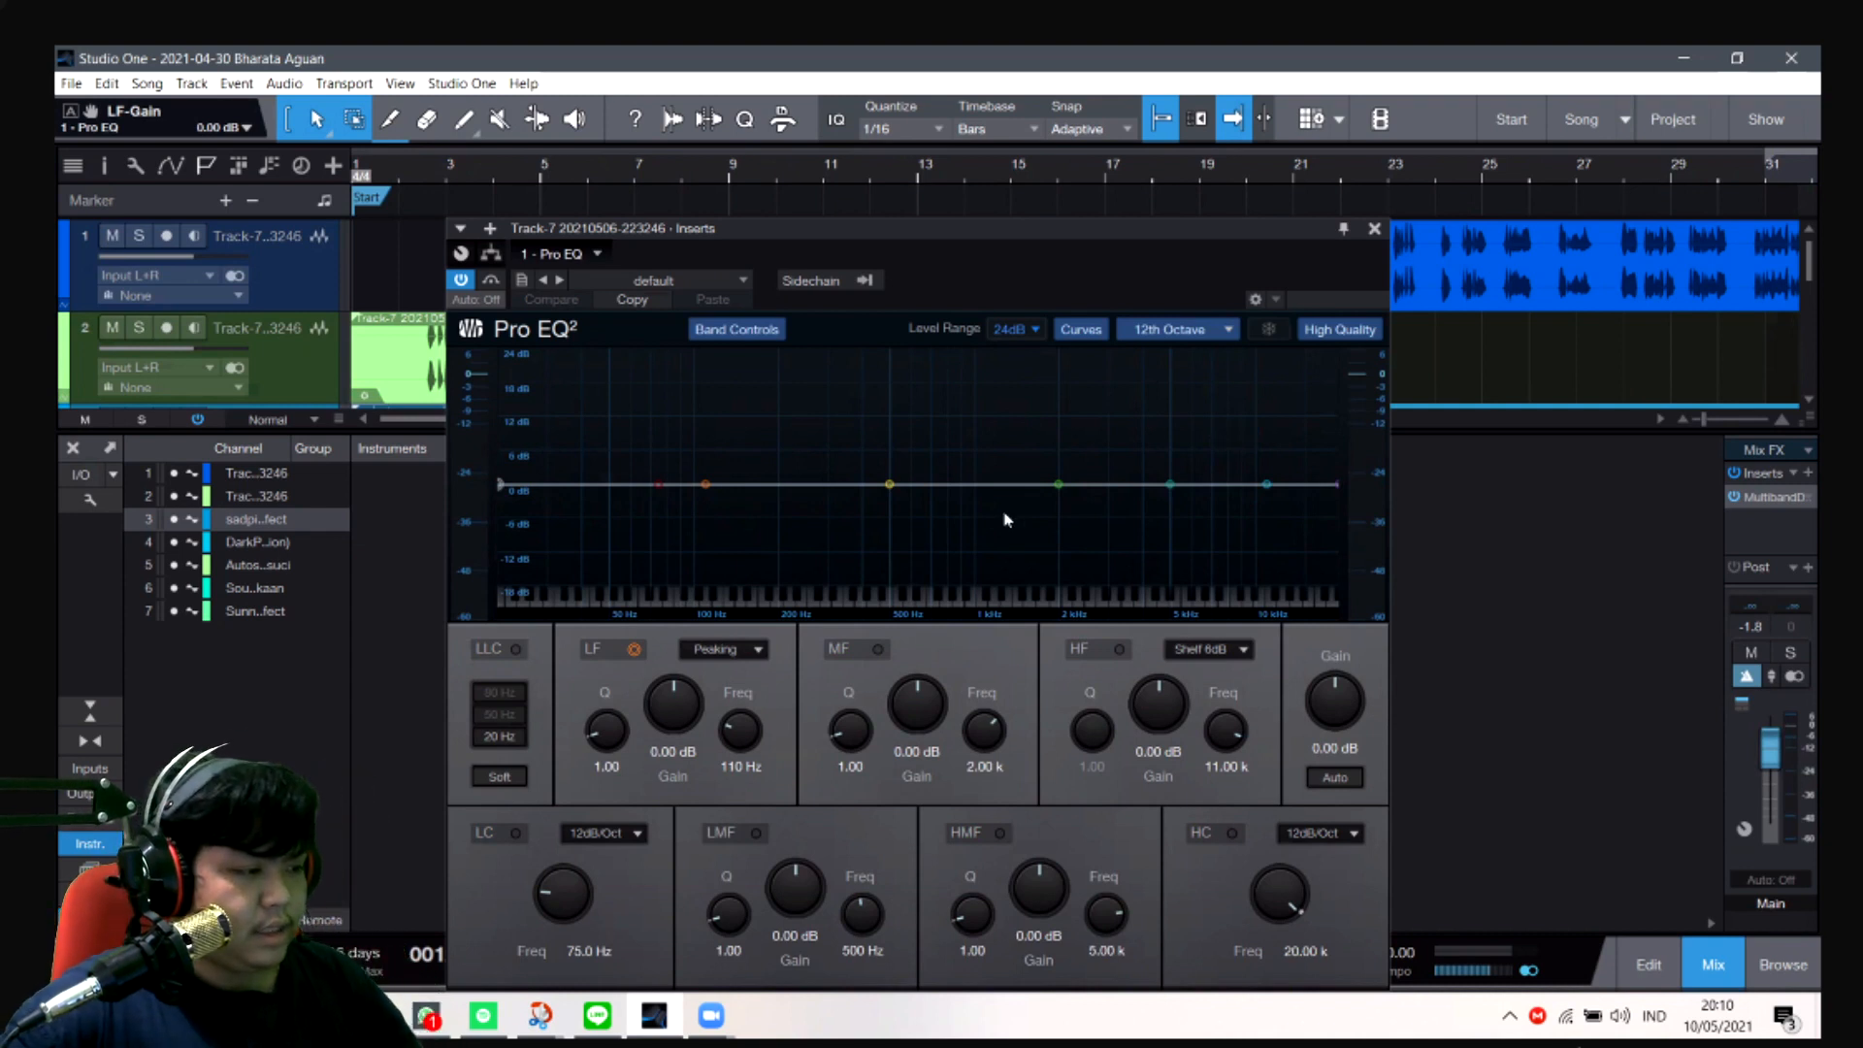
left_click(705, 485)
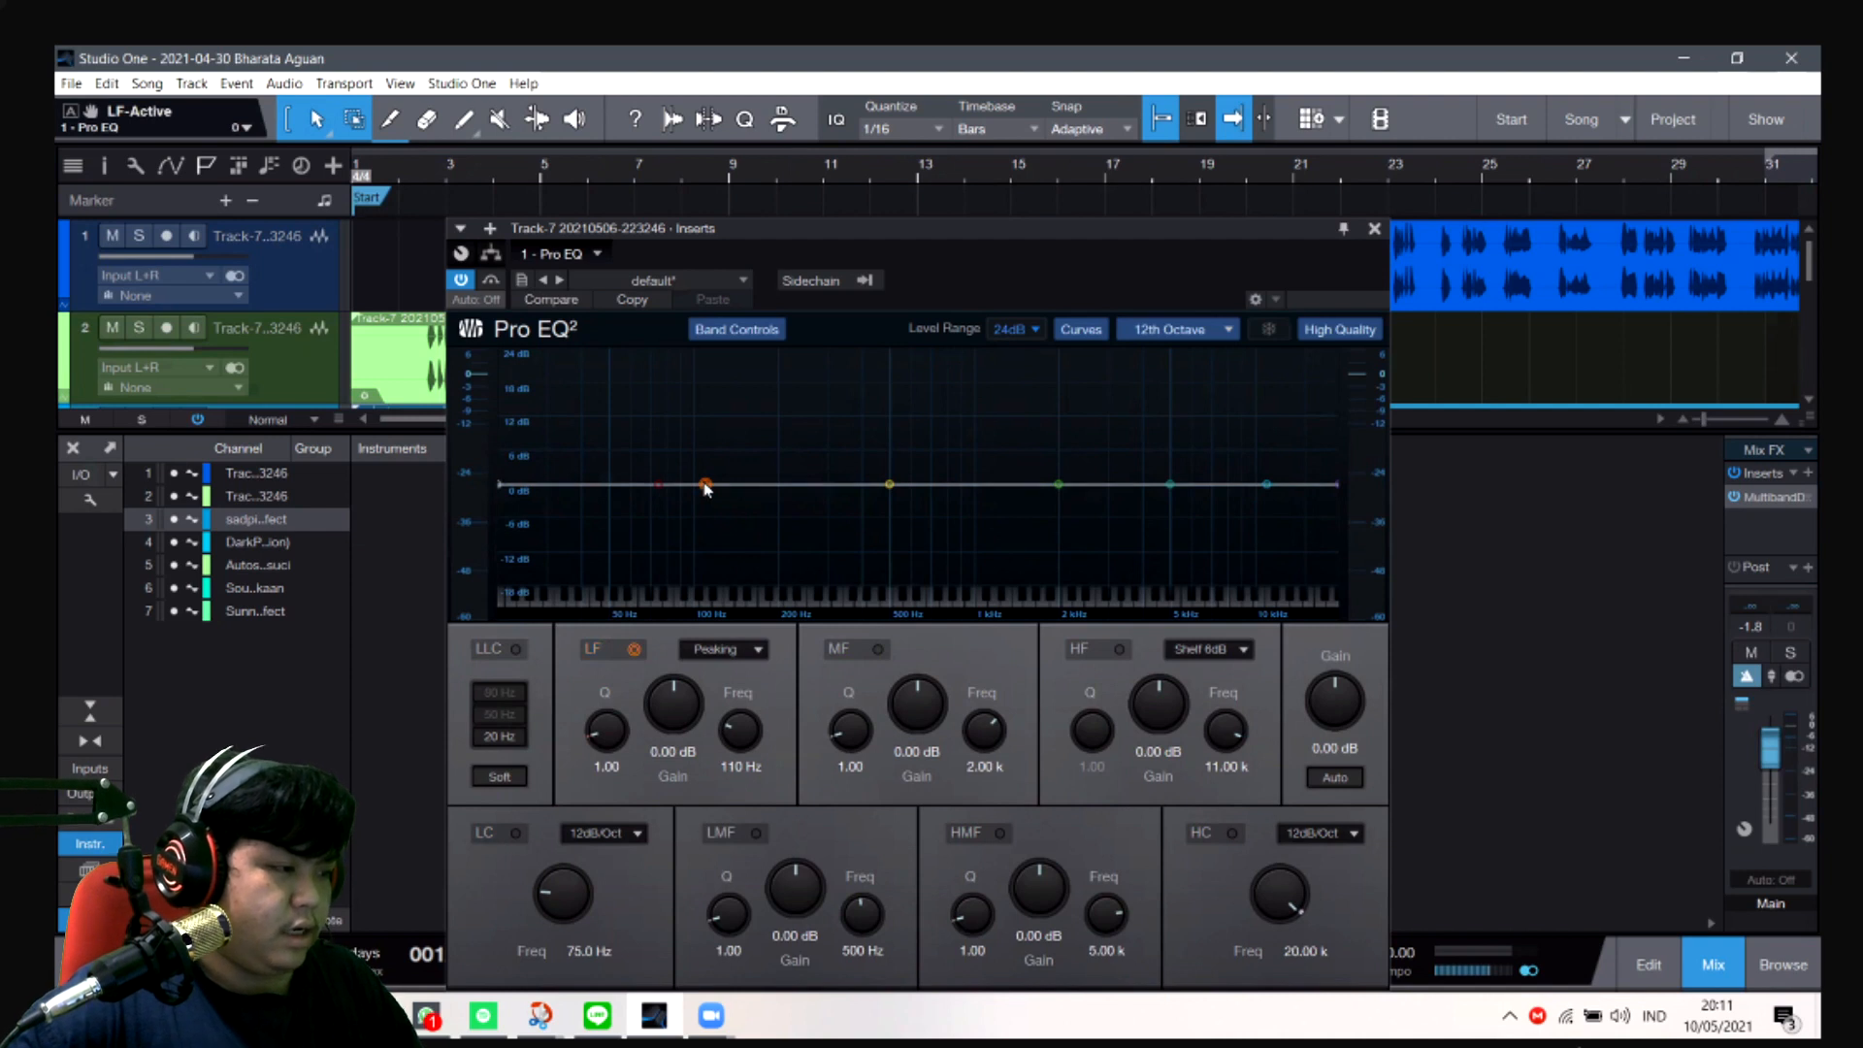
key("ctrl+z")
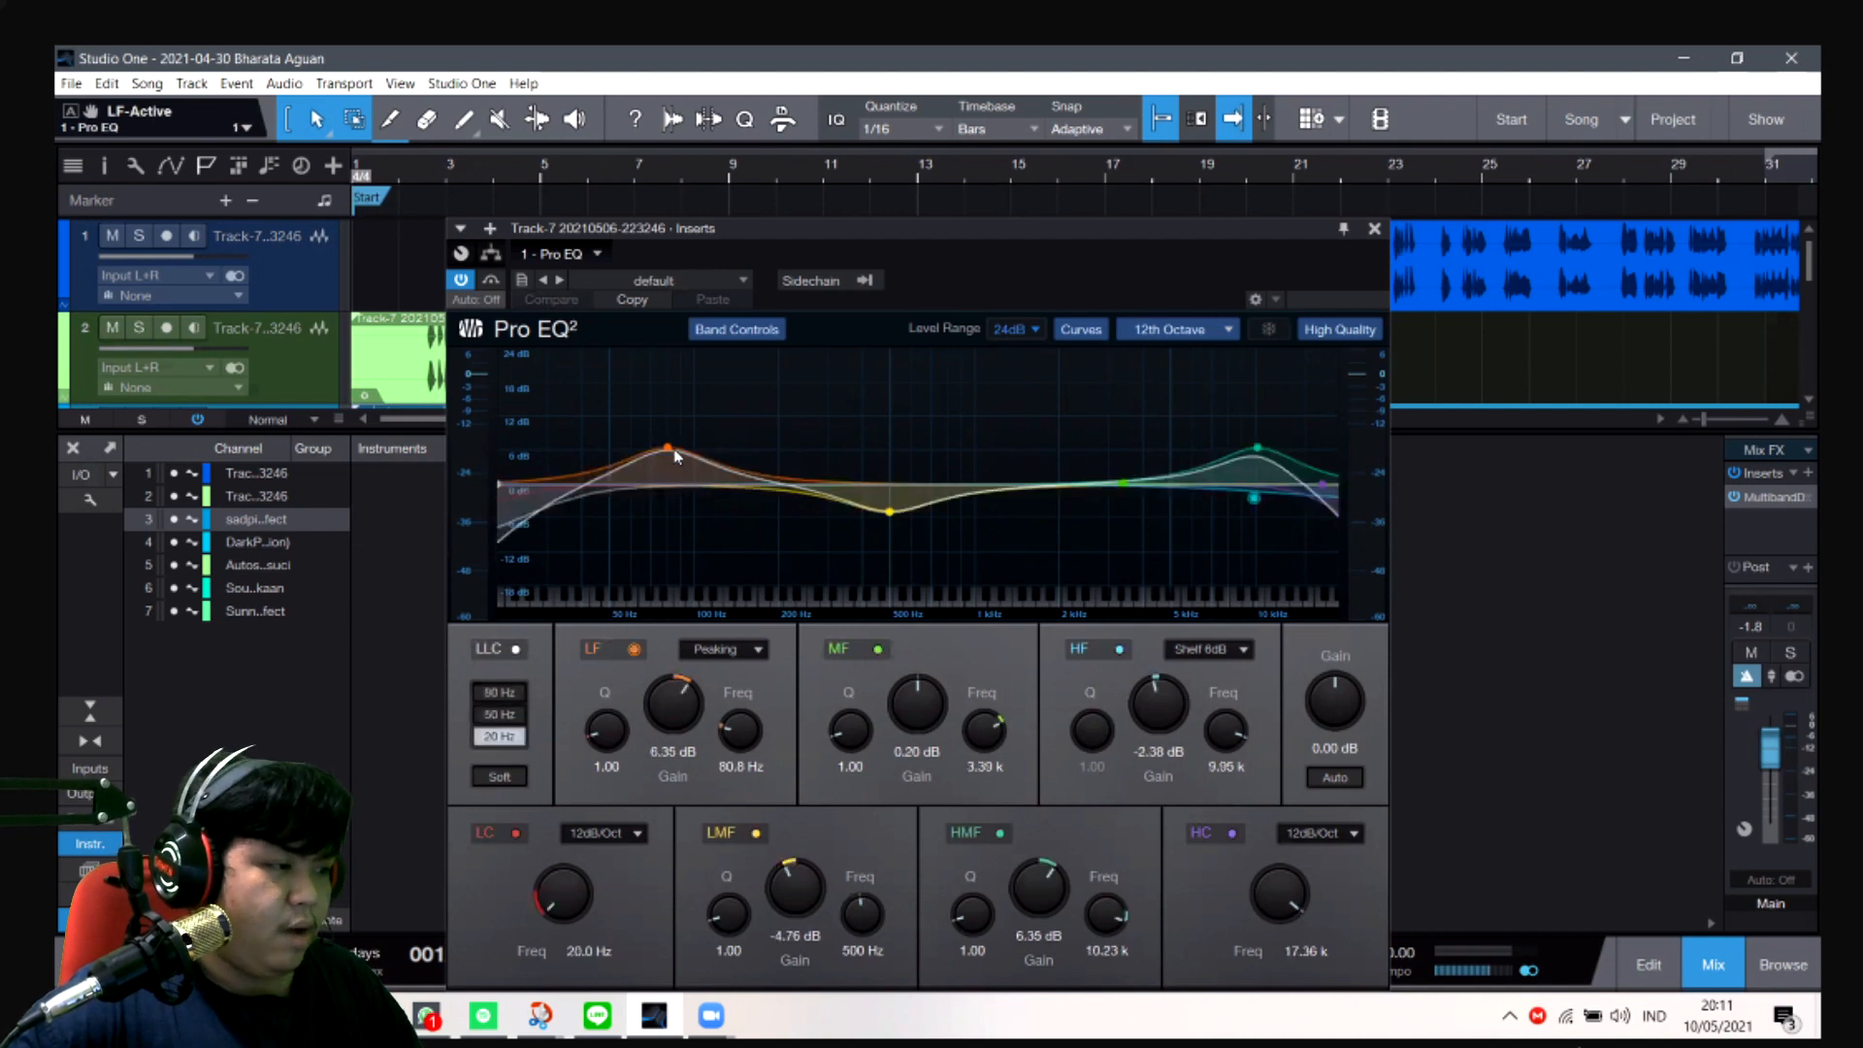
- Tune the Pro EQ's LF band to 6.74 dB at 70.8 Hz, playing the song from about bar 2 to monitor it
left_click_drag(675, 460, 664, 461)
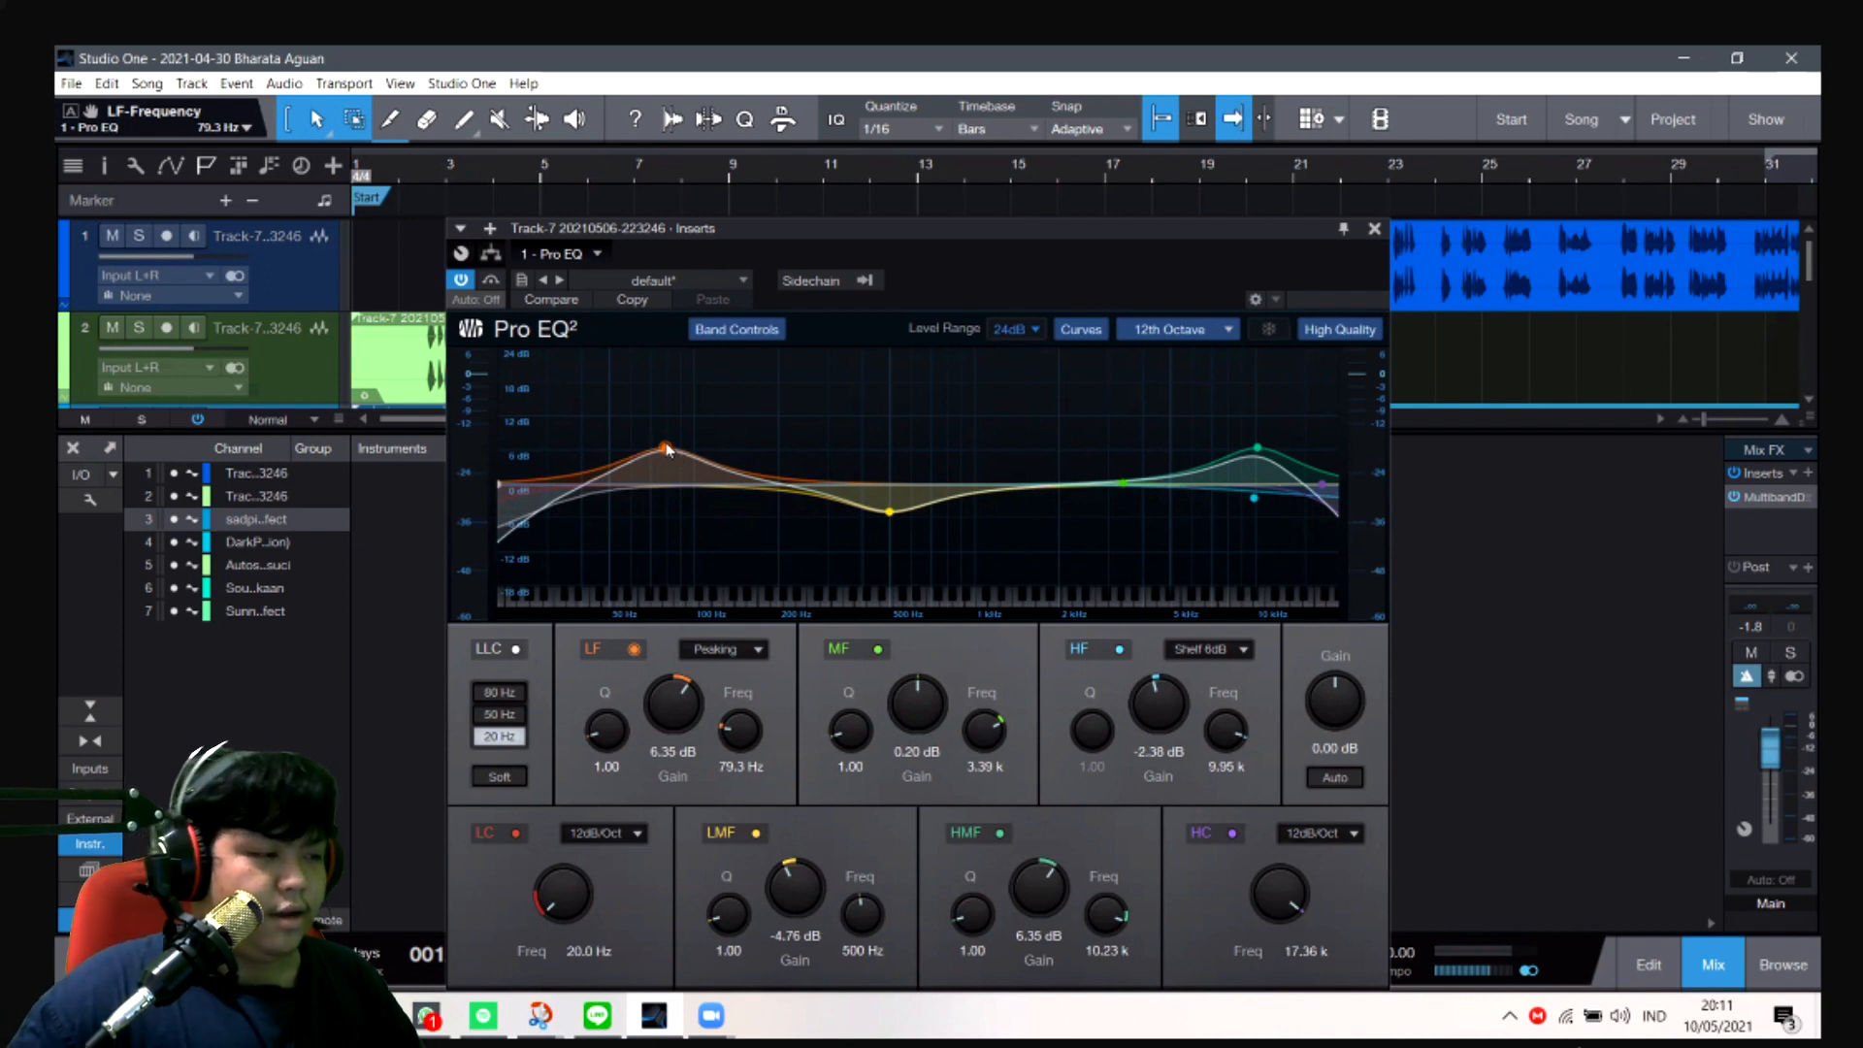
mouse_move(665, 451)
left_mouse_down()
mouse_move(662, 477)
mouse_move(661, 449)
left_mouse_up()
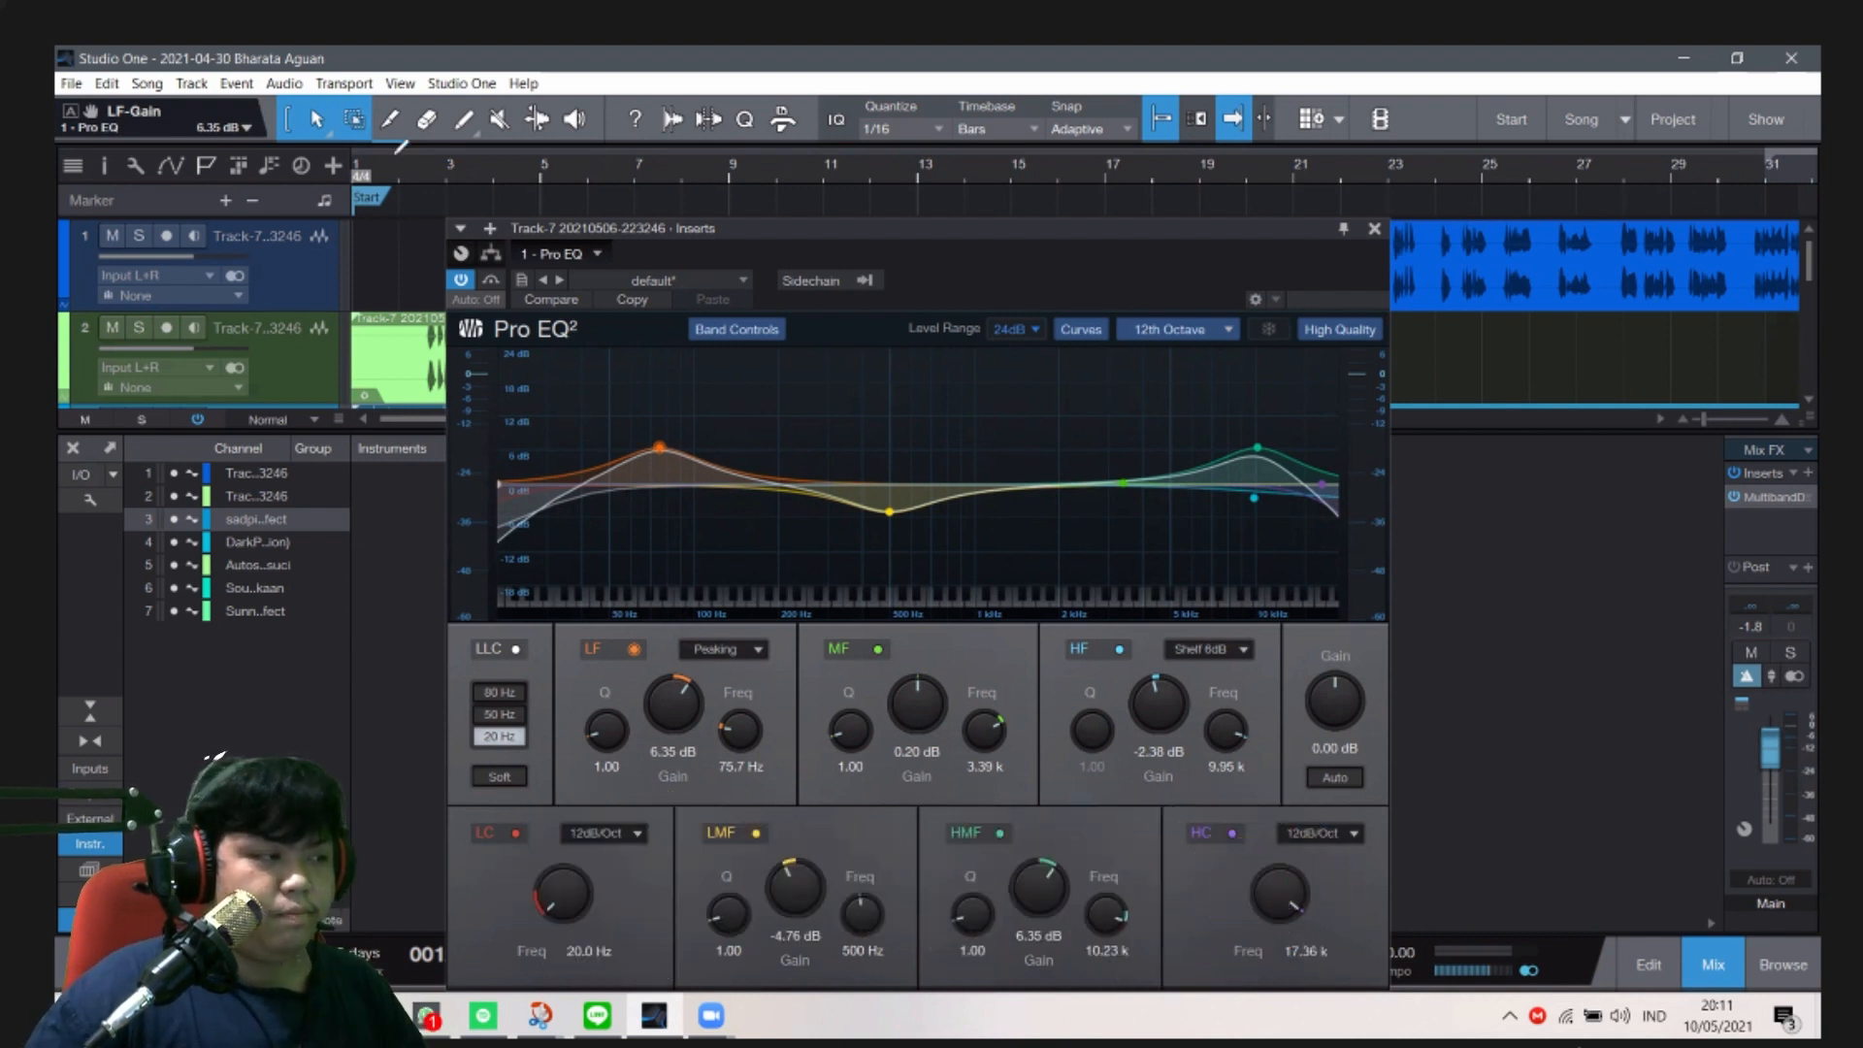
left_click(401, 162)
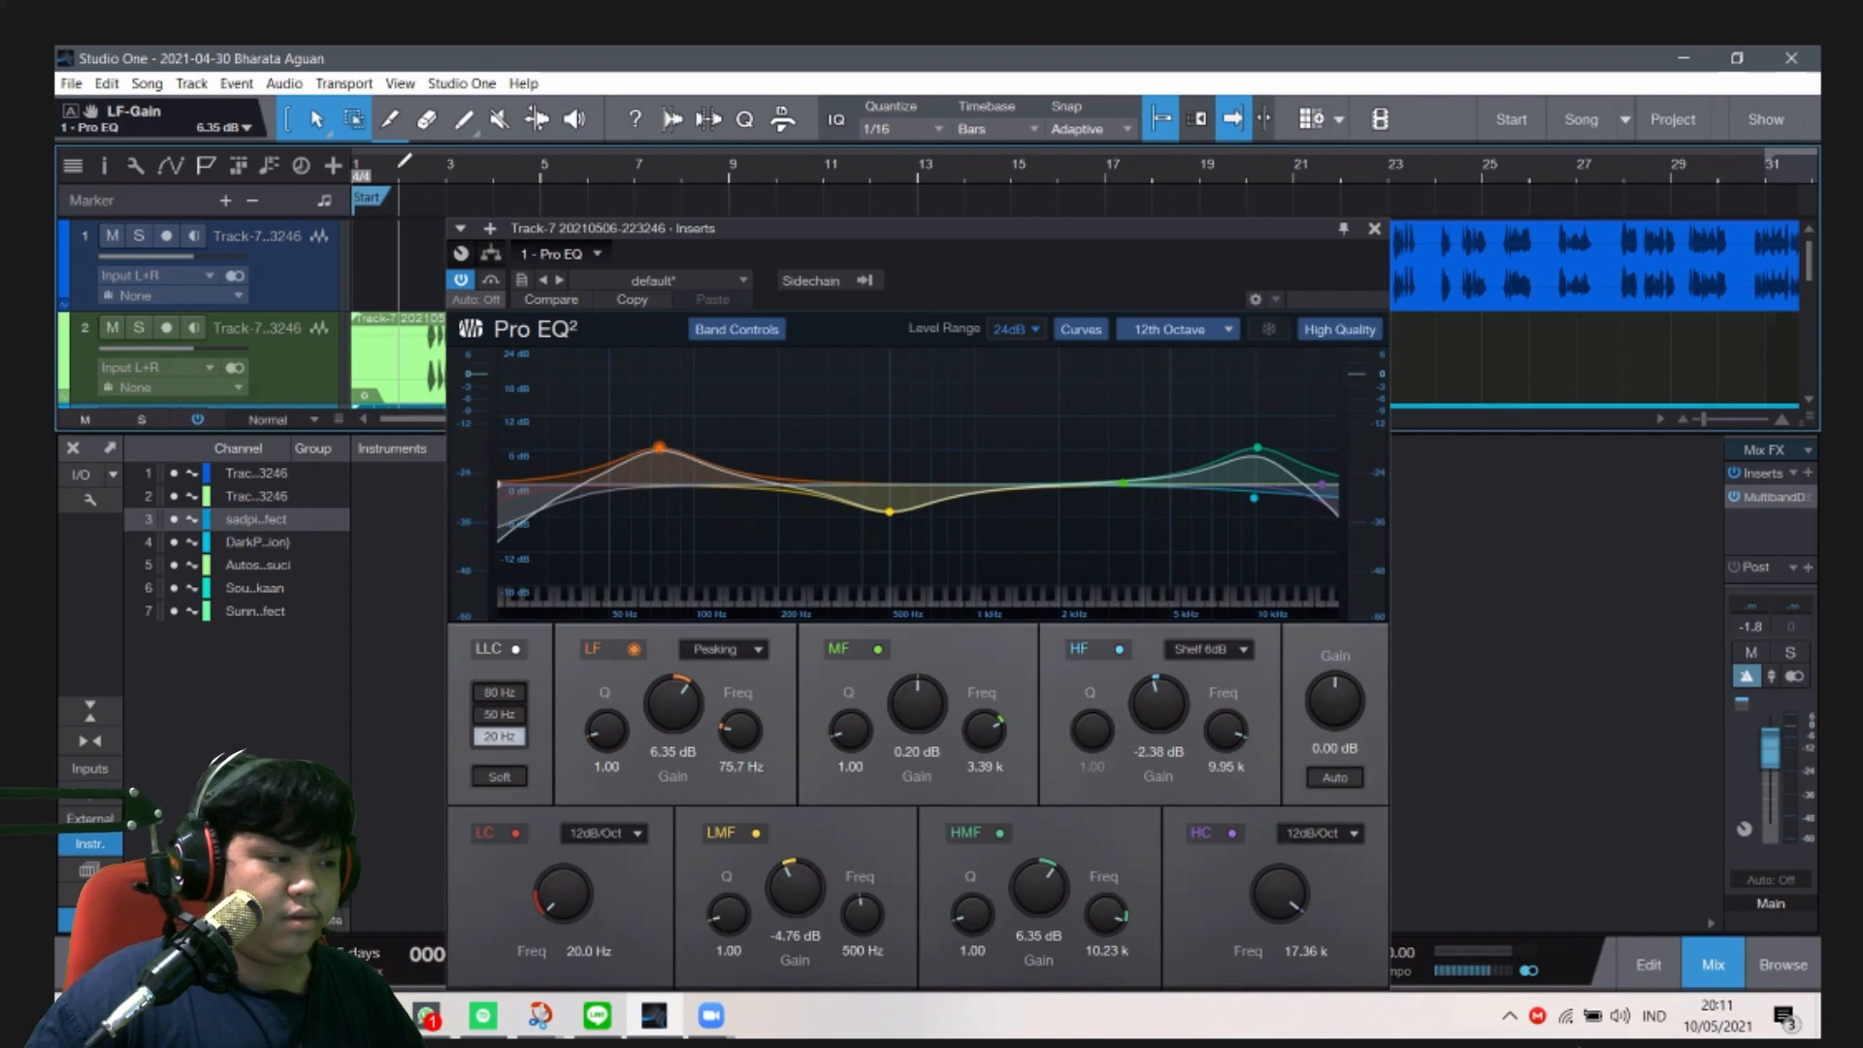
key("space")
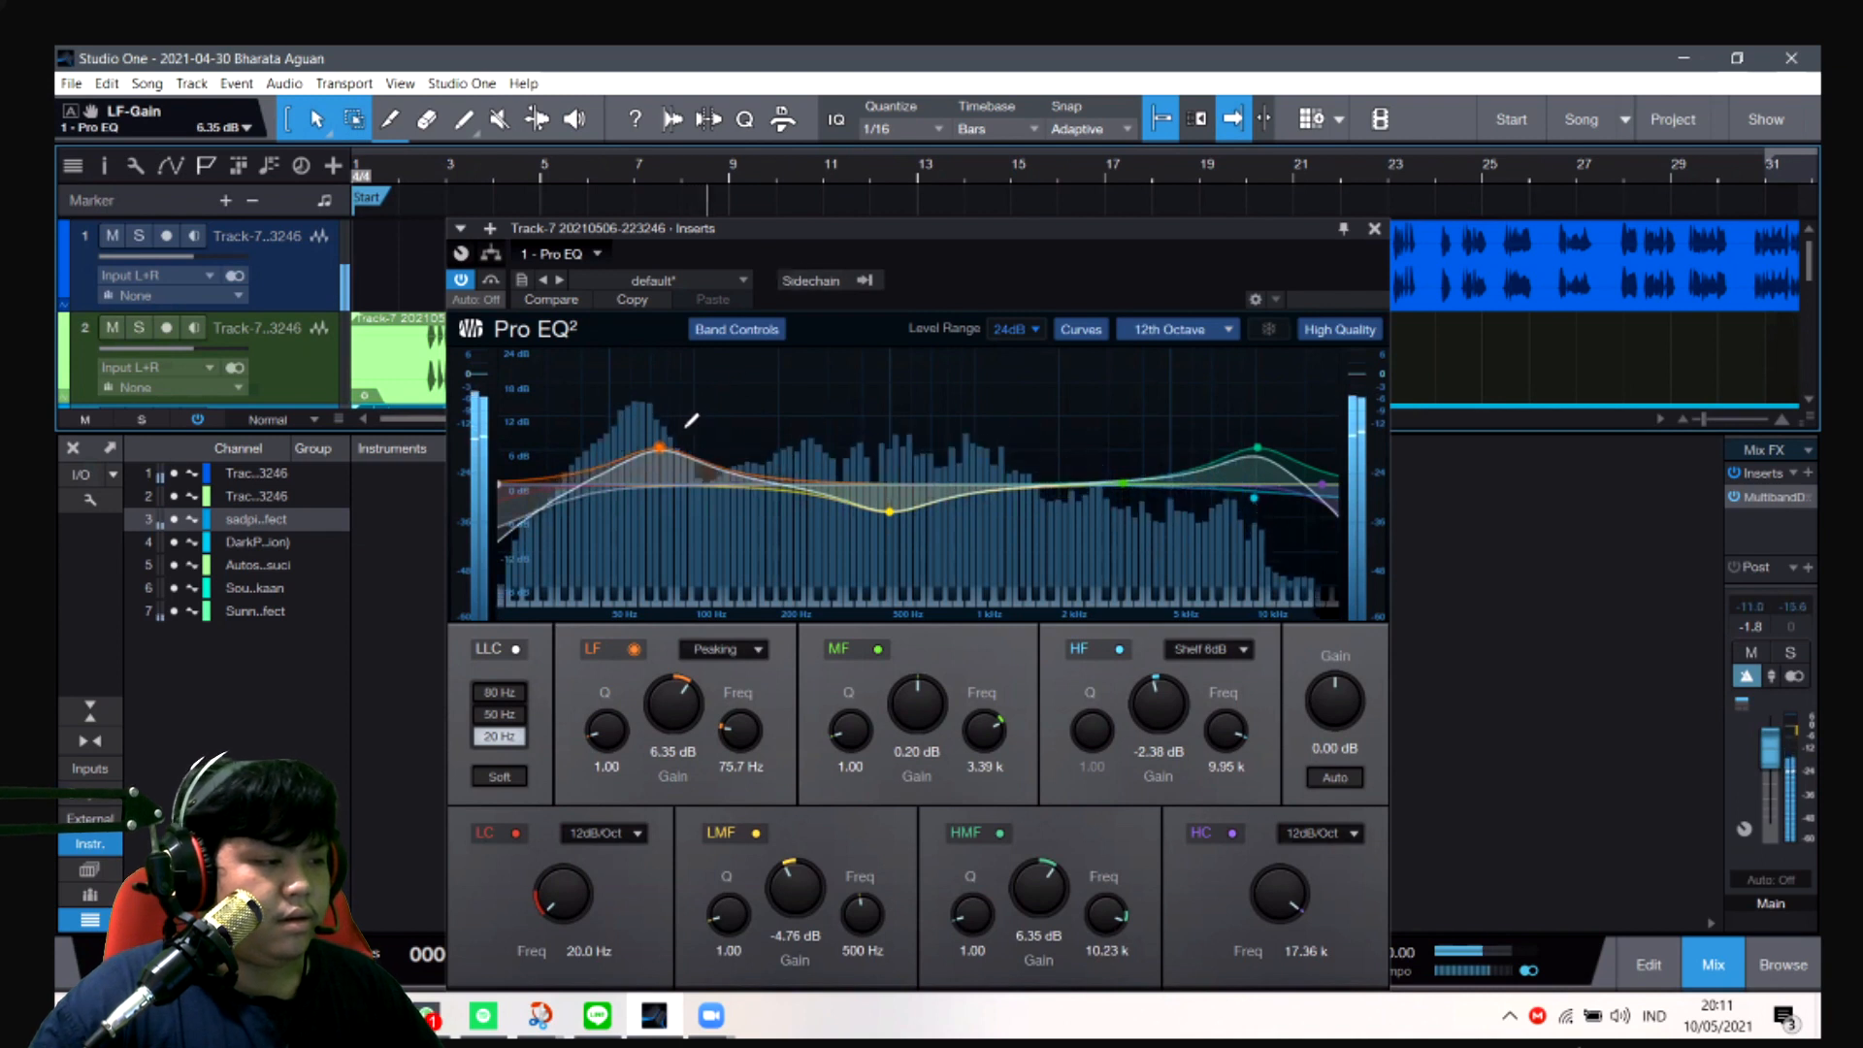
left_click_drag(660, 447, 660, 439)
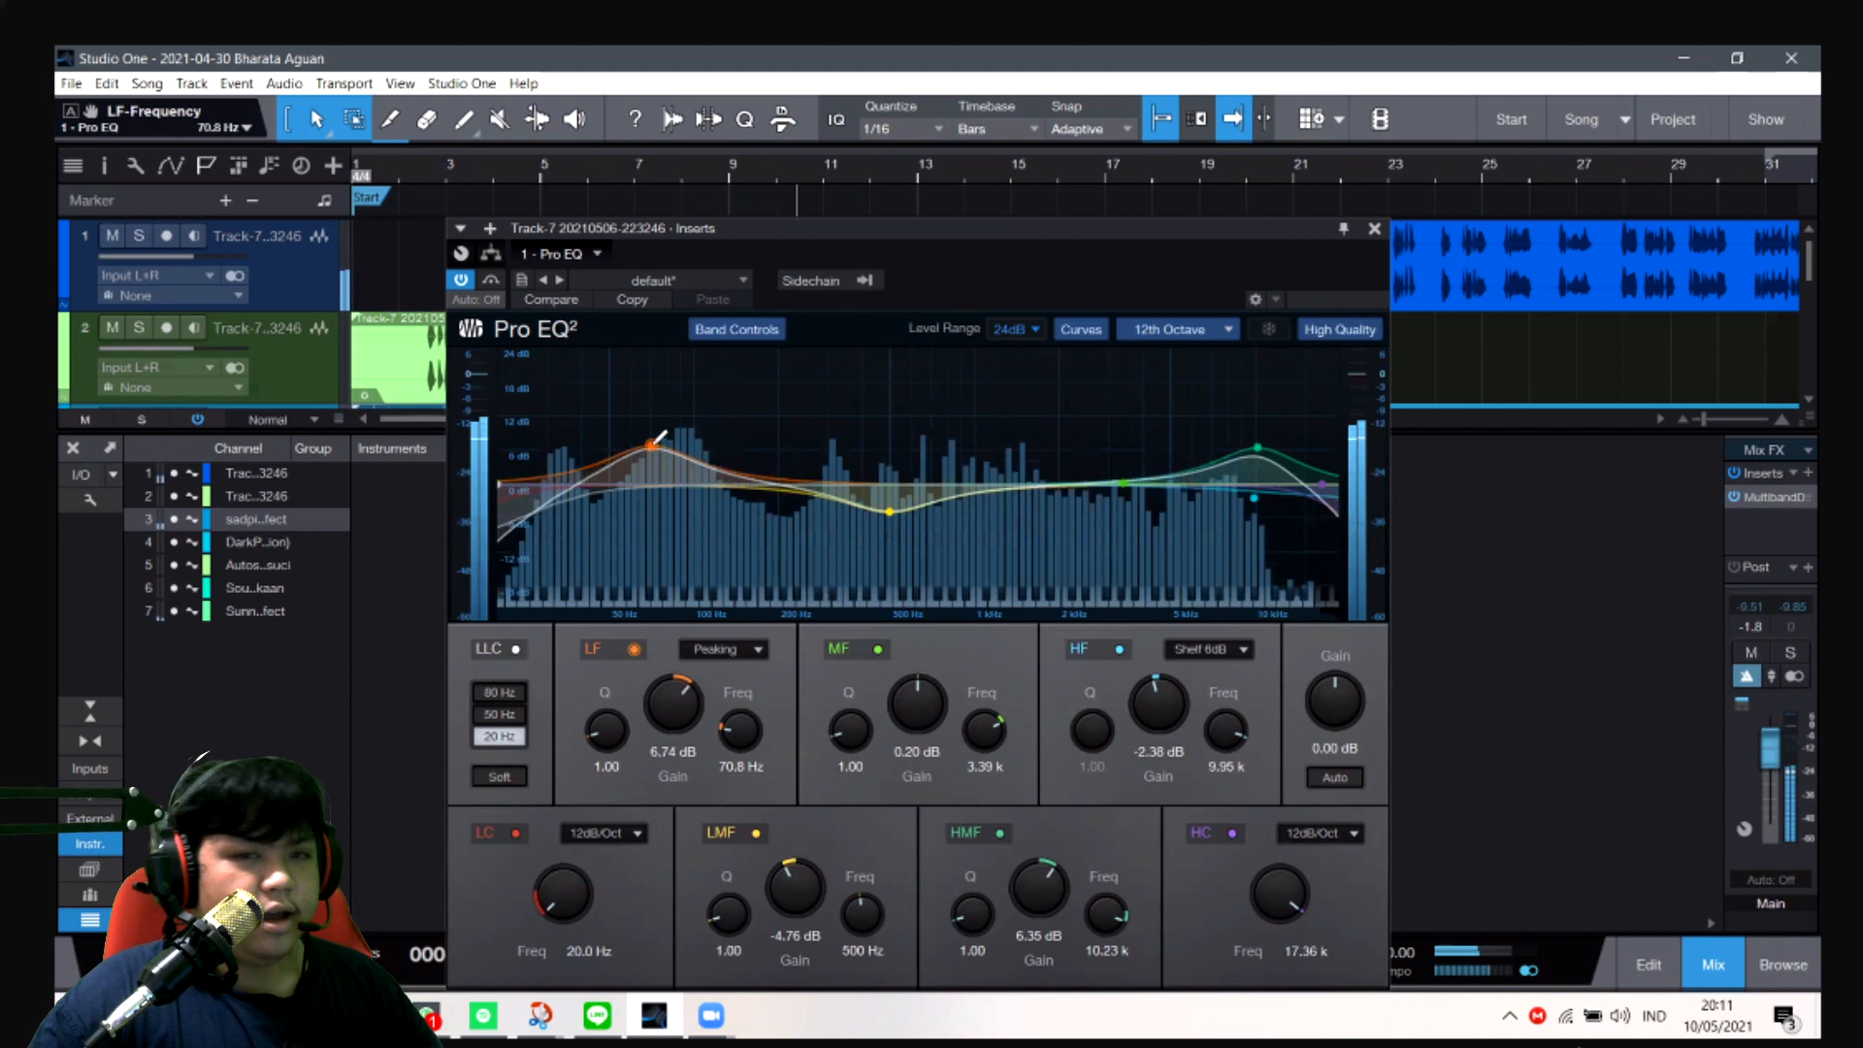
key("space")
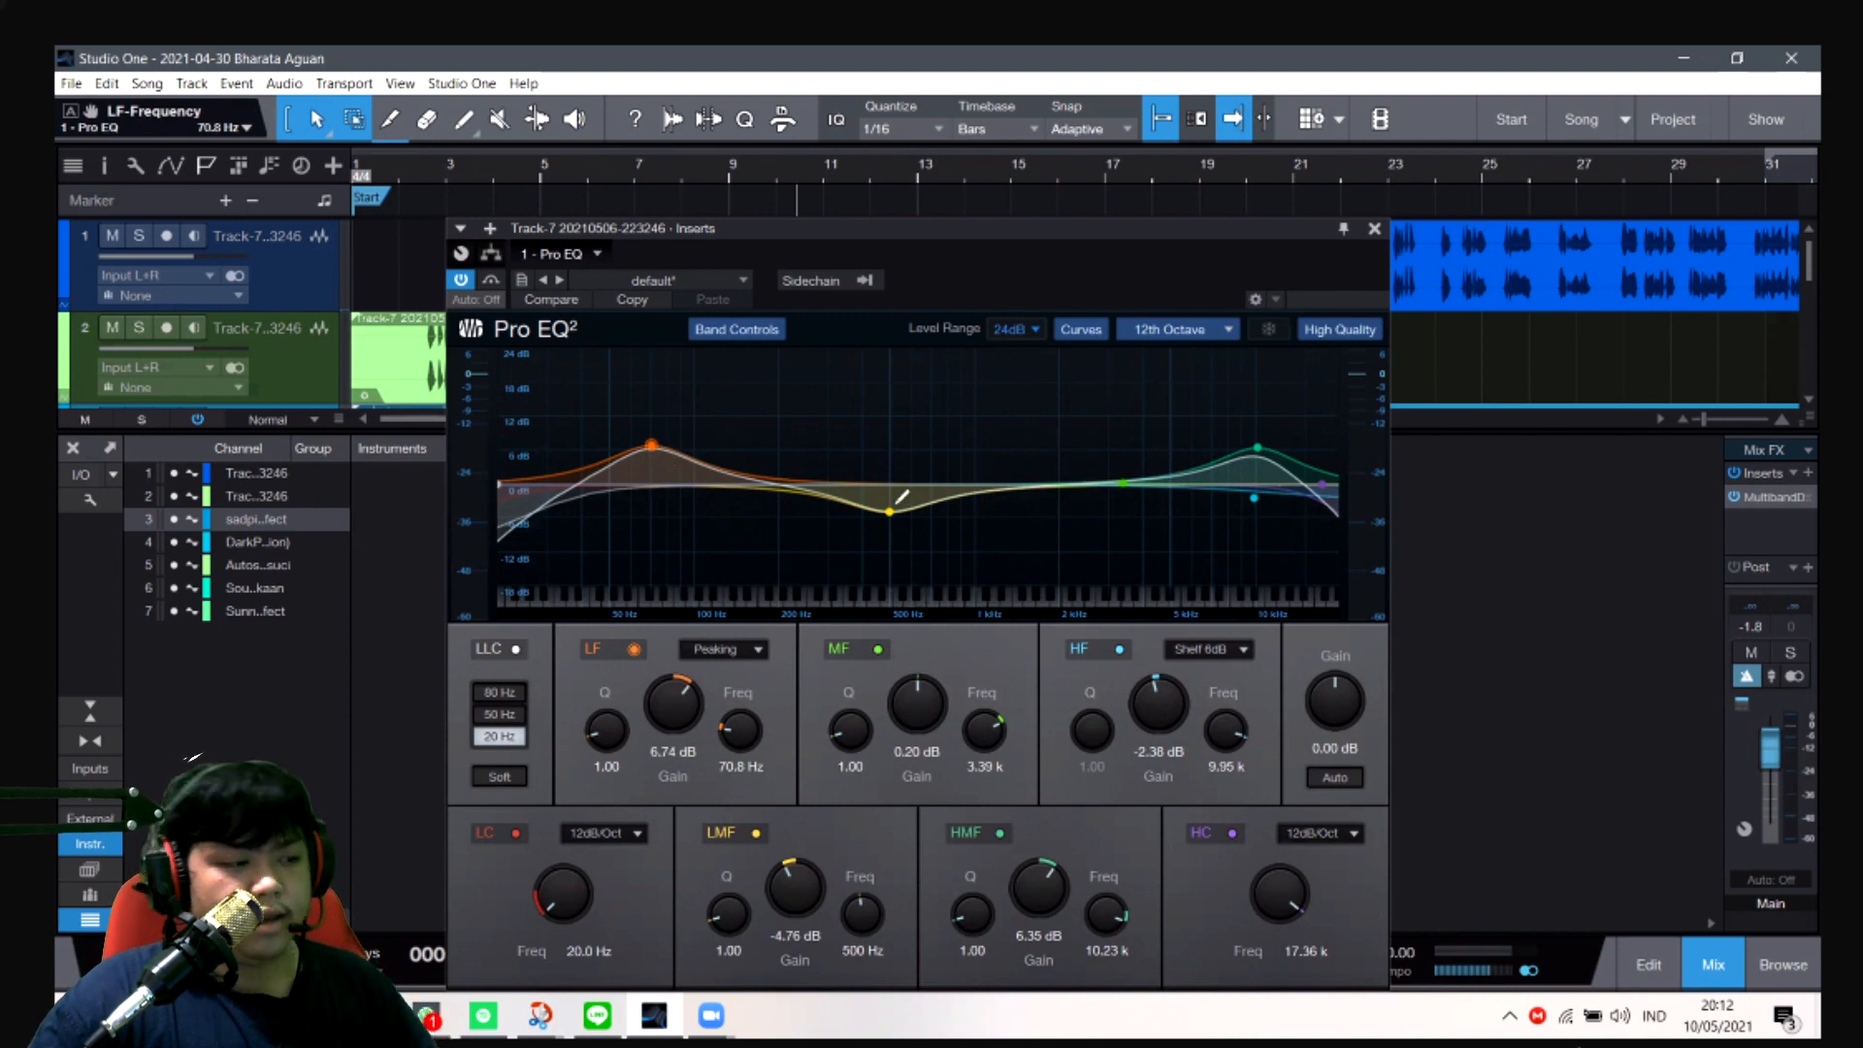
- Reload the default EQ preset, try moving the LMF band on the flat curve, and undo both changes
left_click(635, 280)
left_click(649, 306)
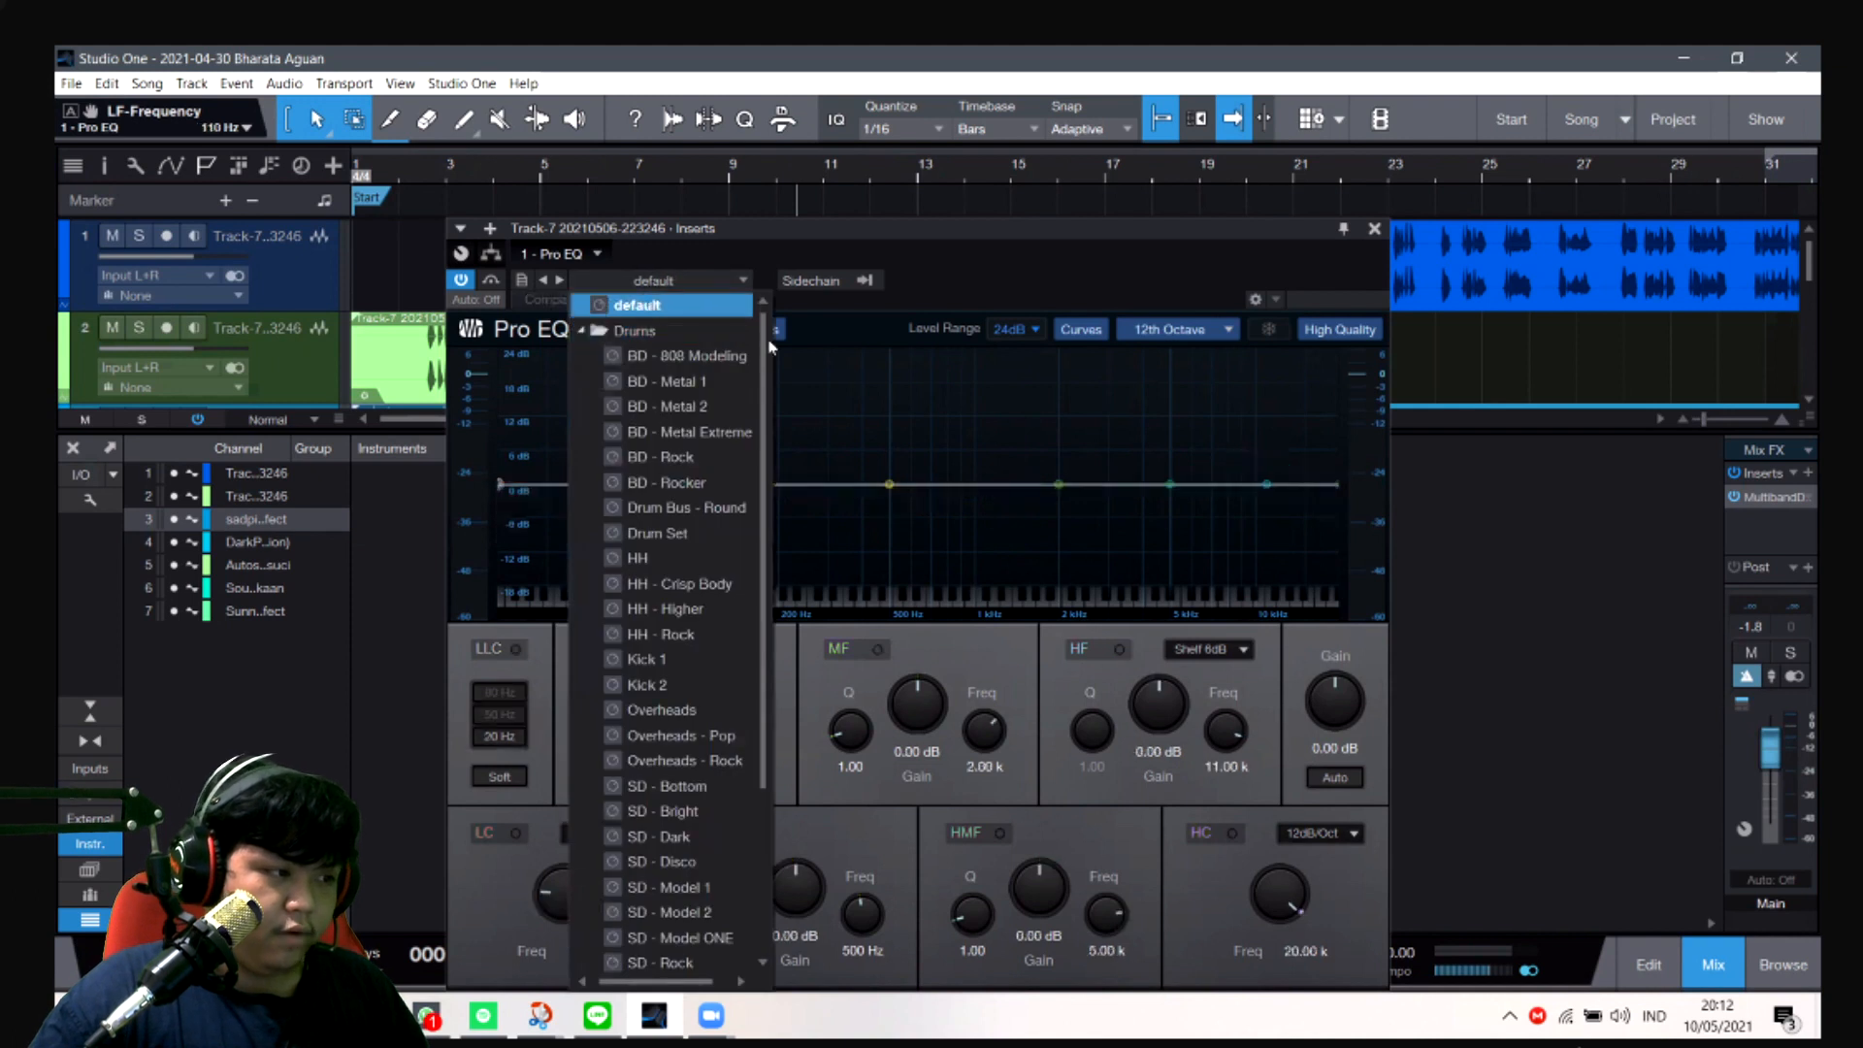
left_click(871, 404)
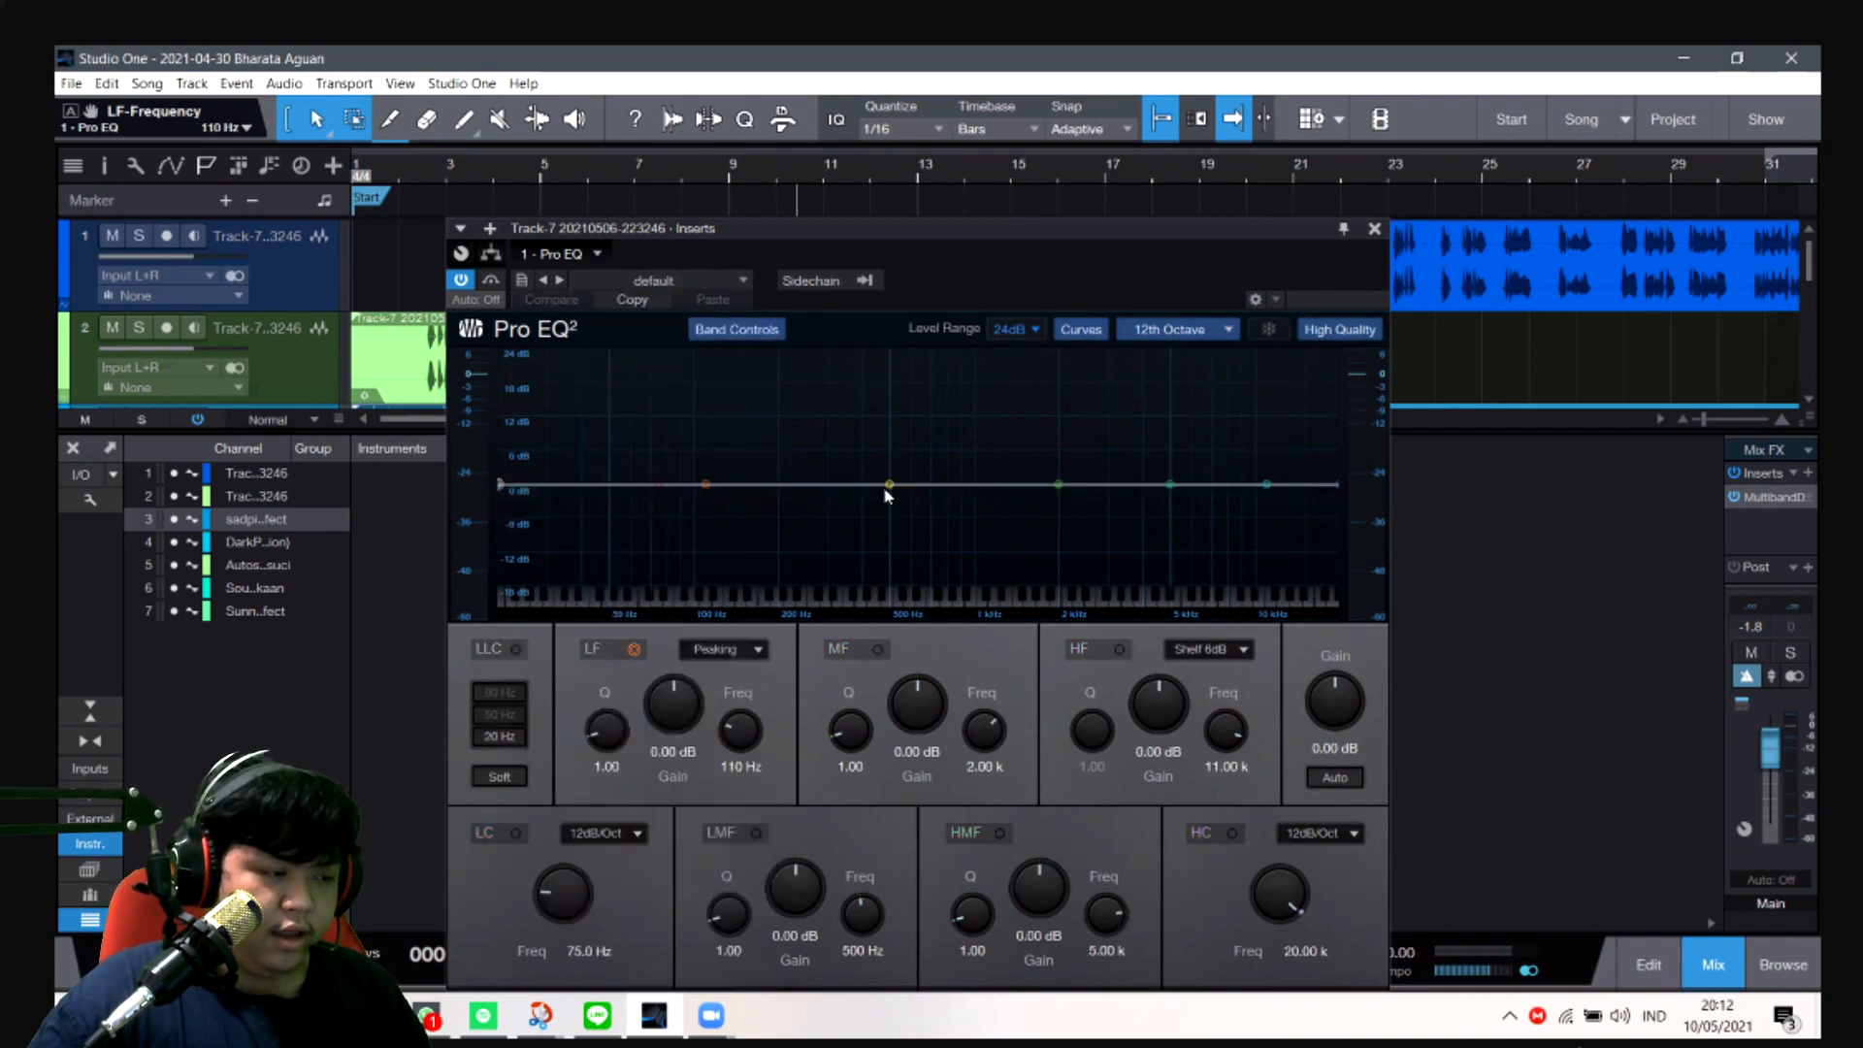
left_click_drag(893, 487, 890, 488)
key("ctrl+z")
key("ctrl+z")
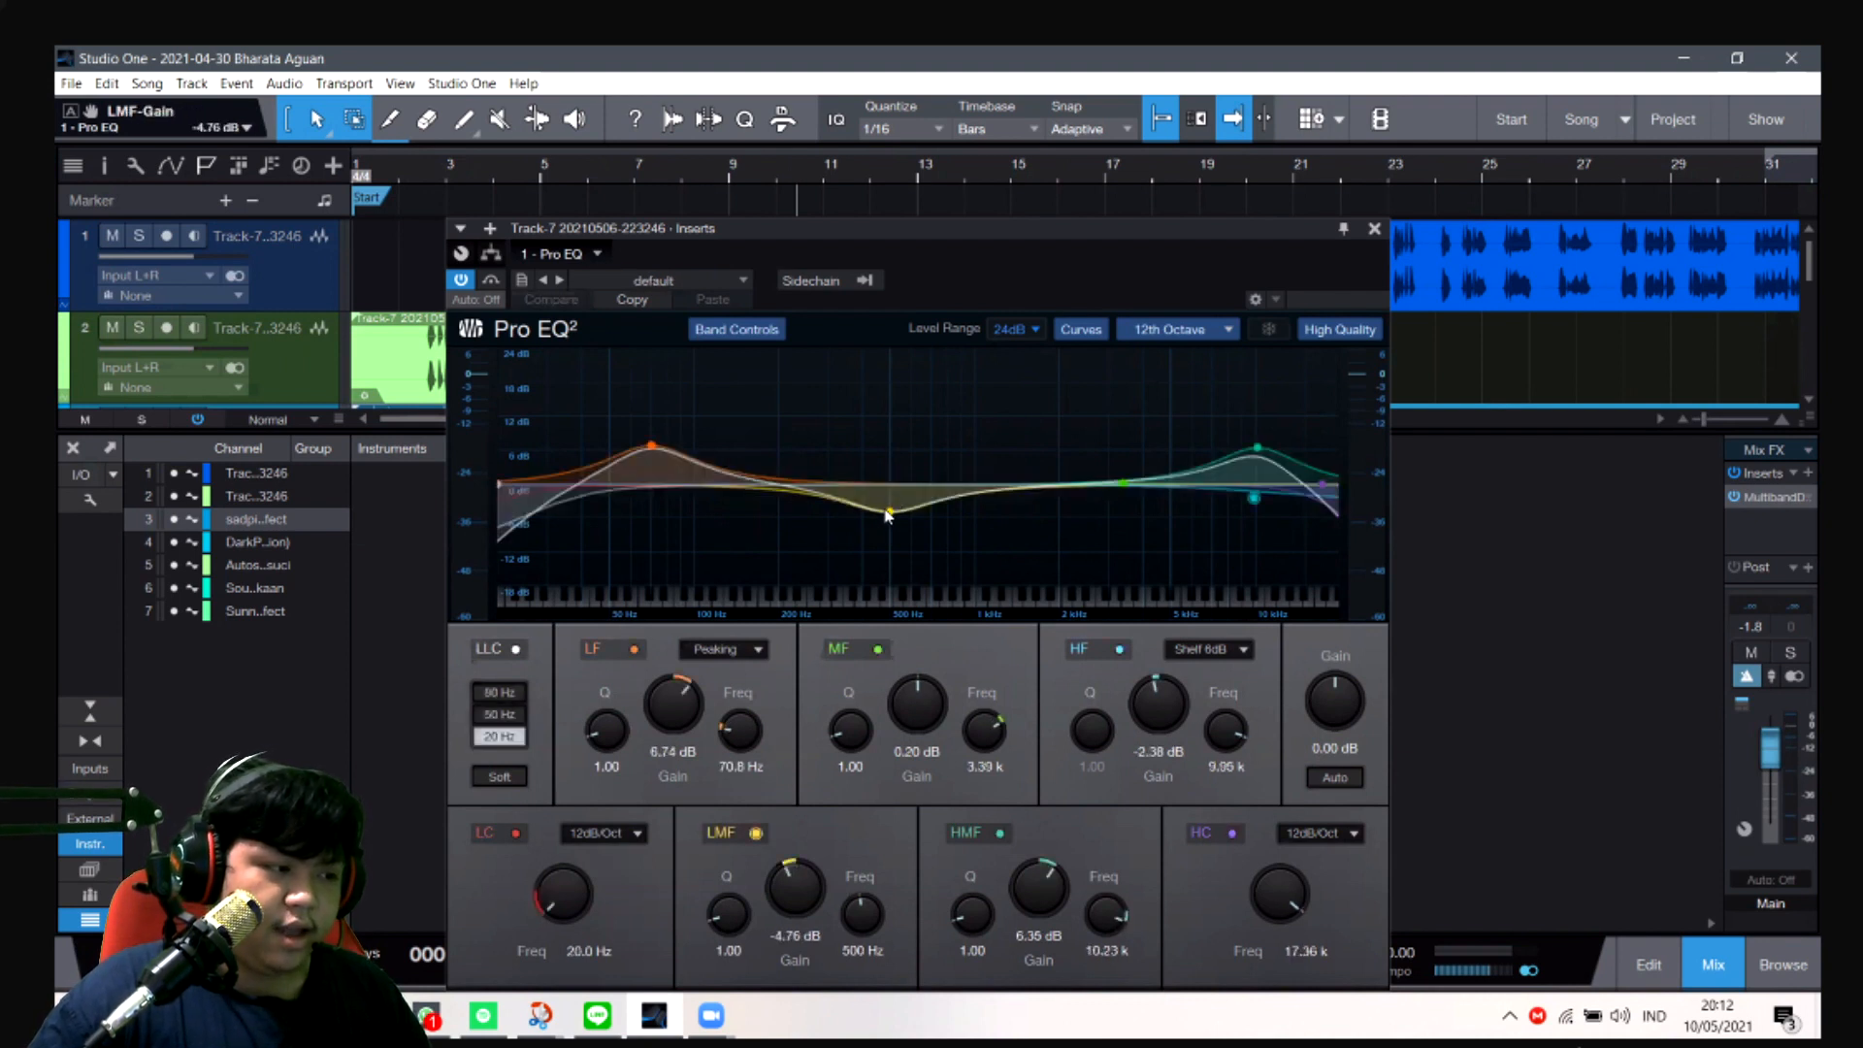
- Refine the Pro EQ curve with LMF at -6.15 dB and 509 Hz, HMF at 5.95 dB and 9.95 kHz, and MF switched off
mouse_move(890, 511)
left_mouse_down()
mouse_move(891, 487)
mouse_move(894, 519)
mouse_move(875, 515)
mouse_move(893, 524)
left_mouse_up()
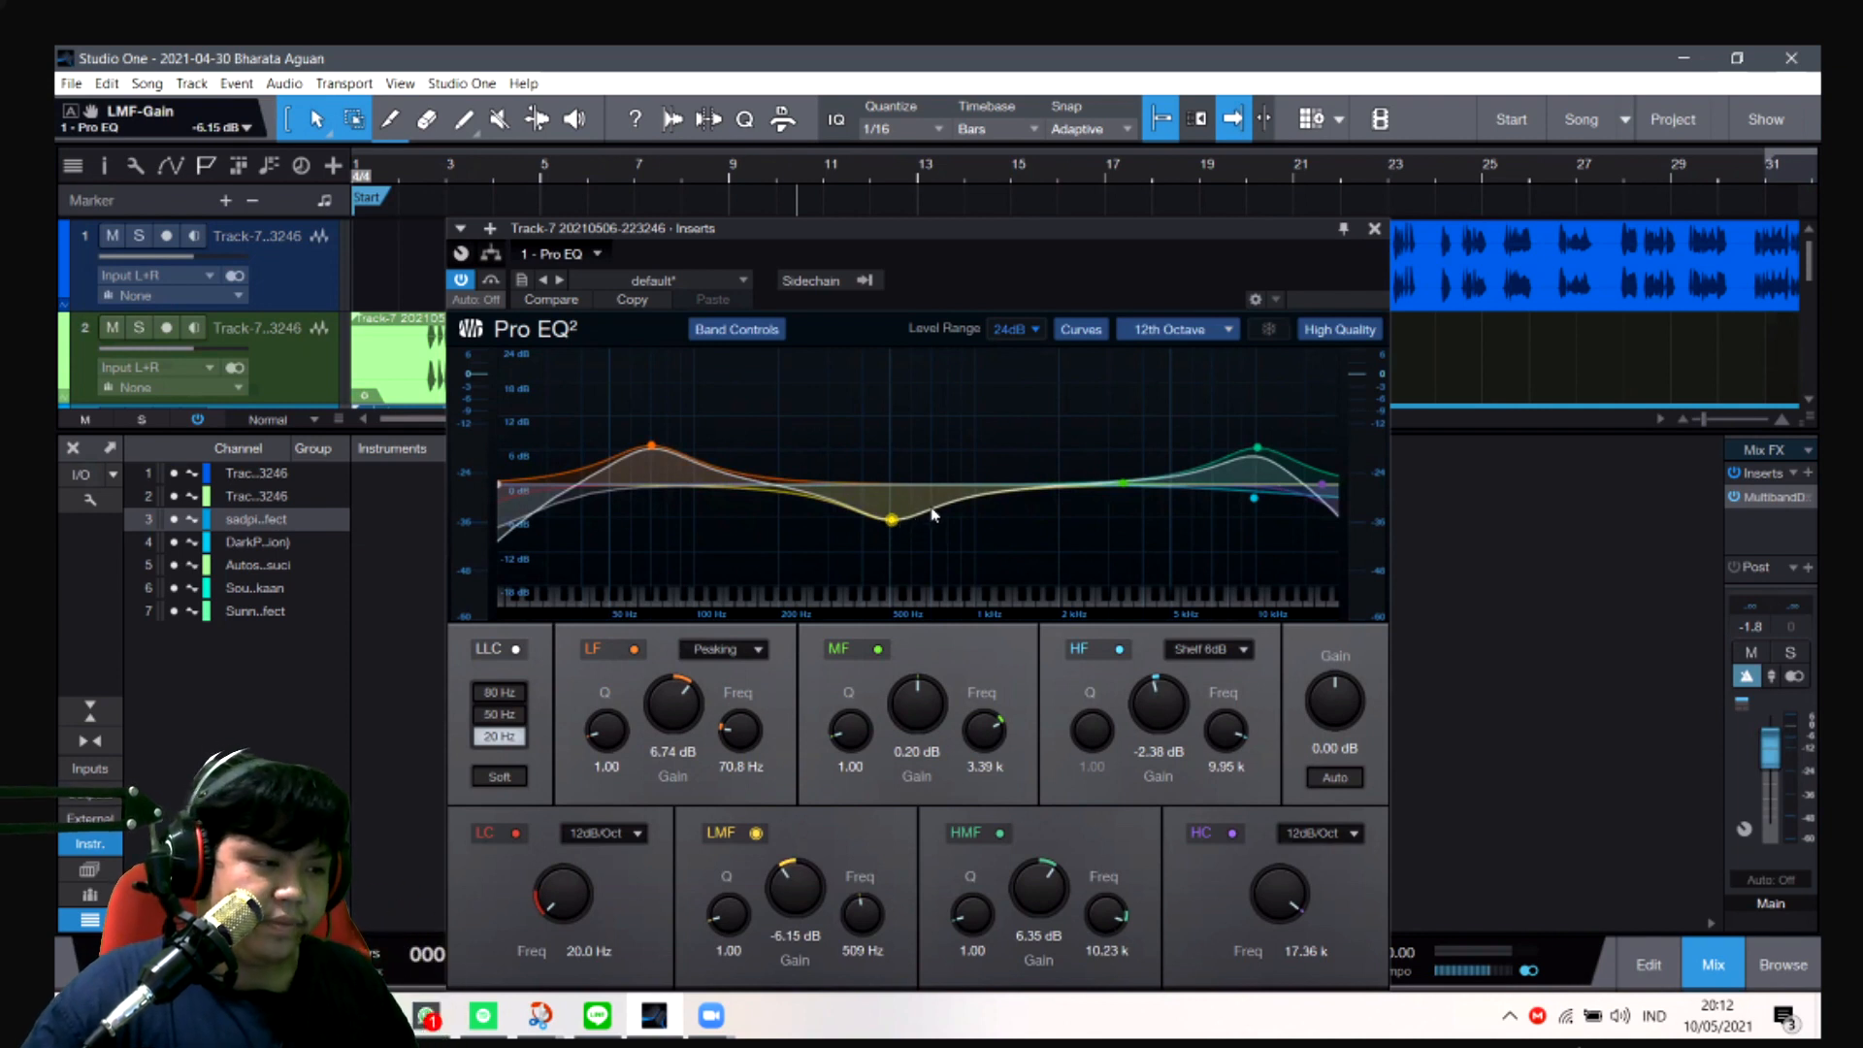
double_click(1124, 483)
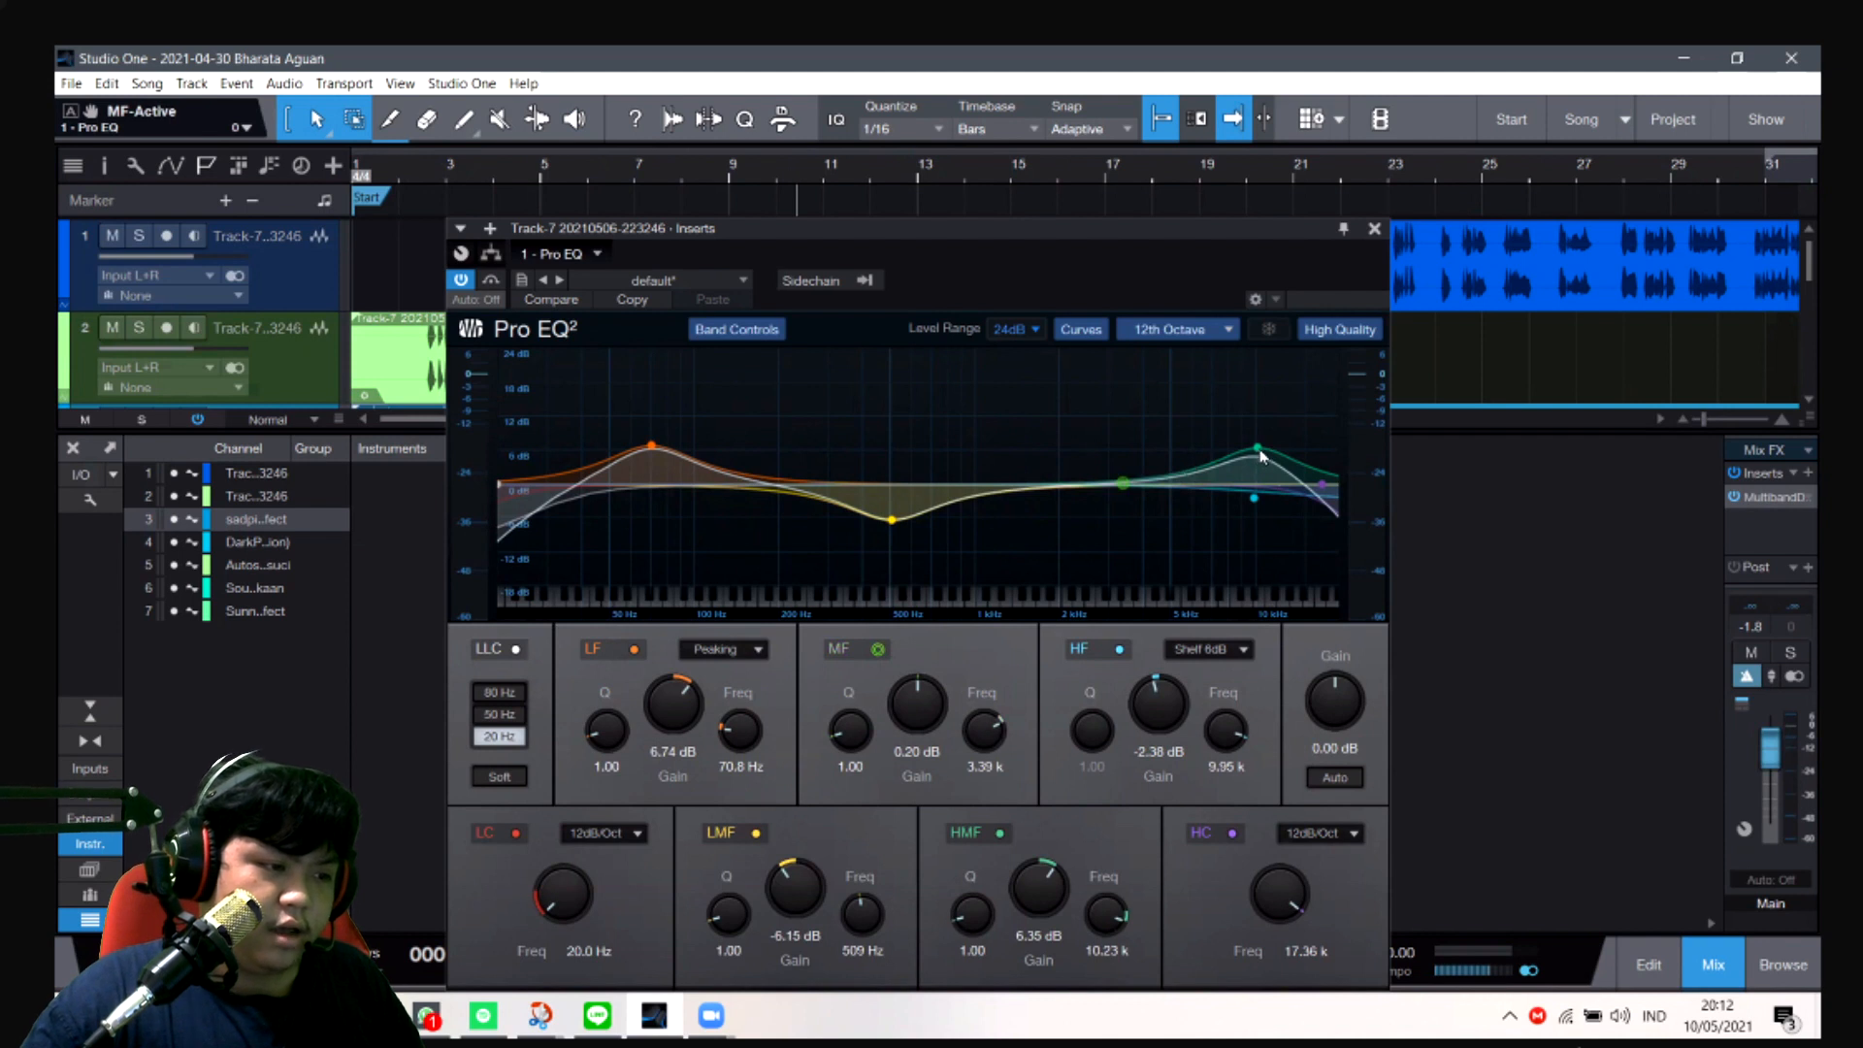
left_click_drag(1251, 454, 1254, 453)
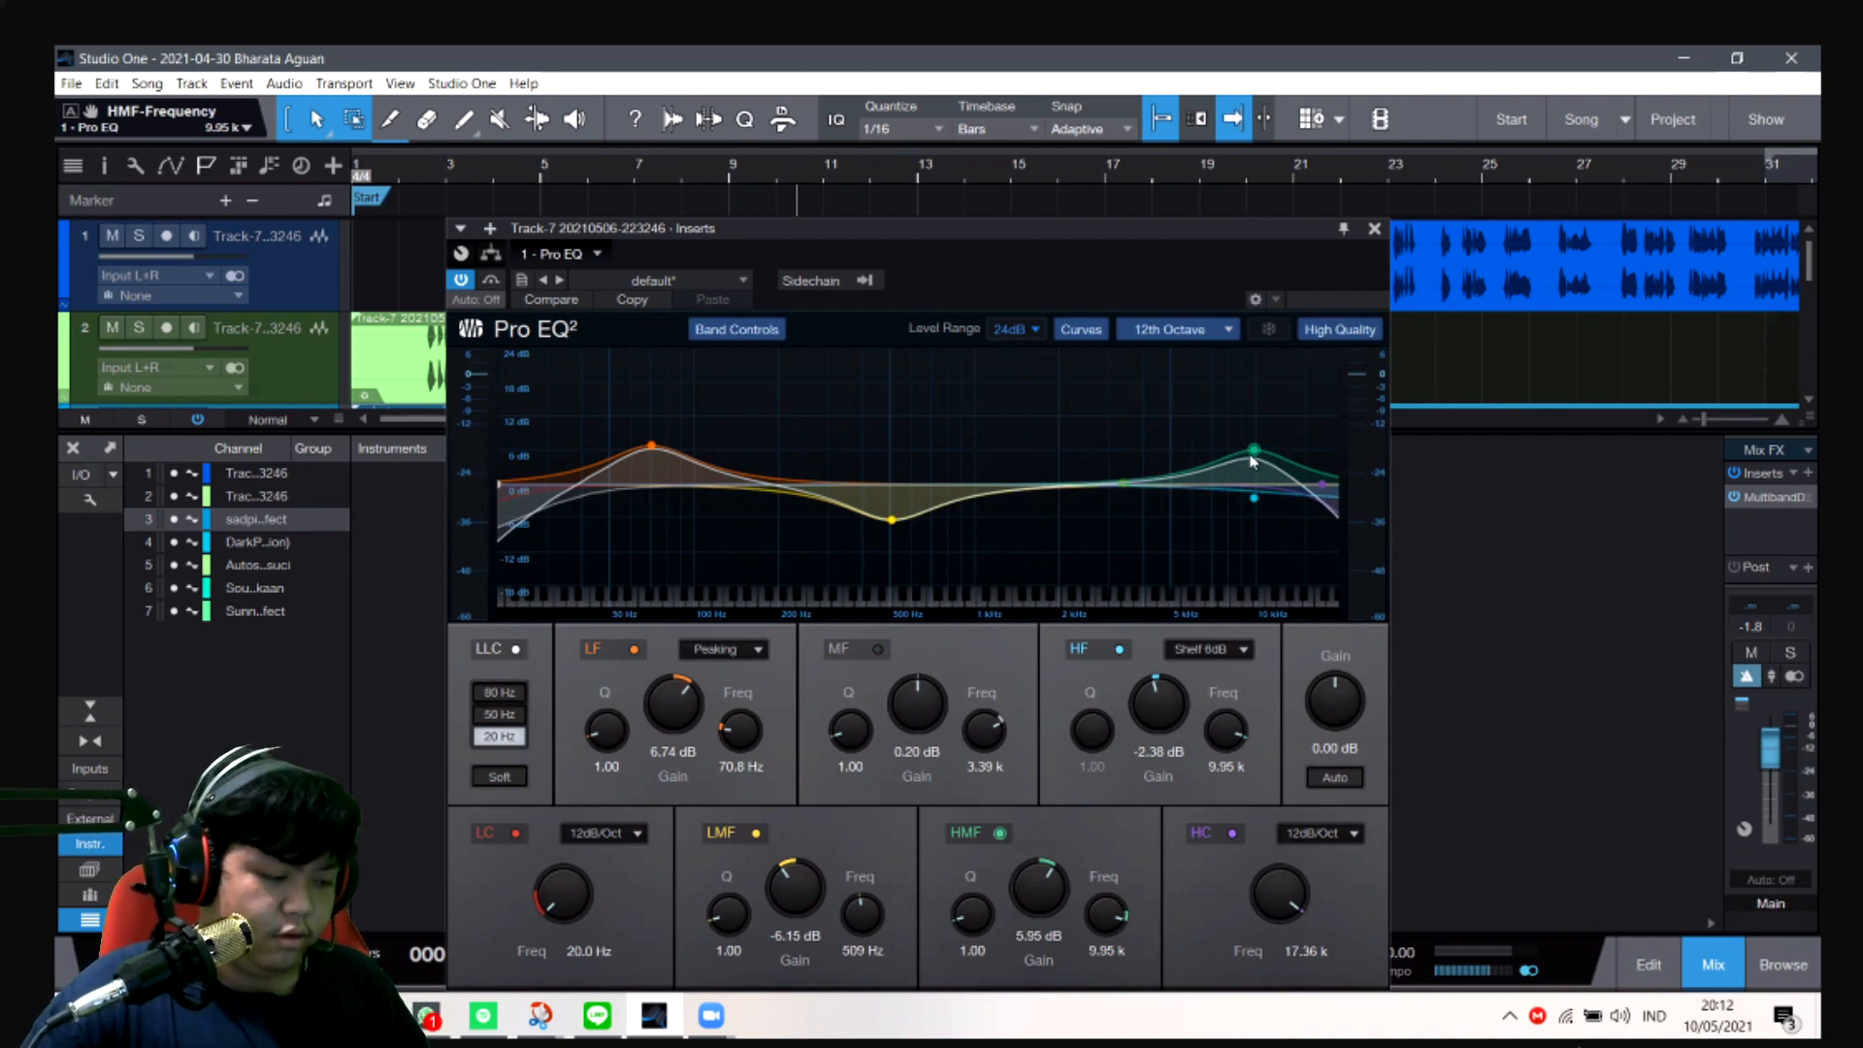
- Reload the Pro EQ's default preset, try raising the HMF band on the flat curve, and undo back to the customized curve
left_click(726, 281)
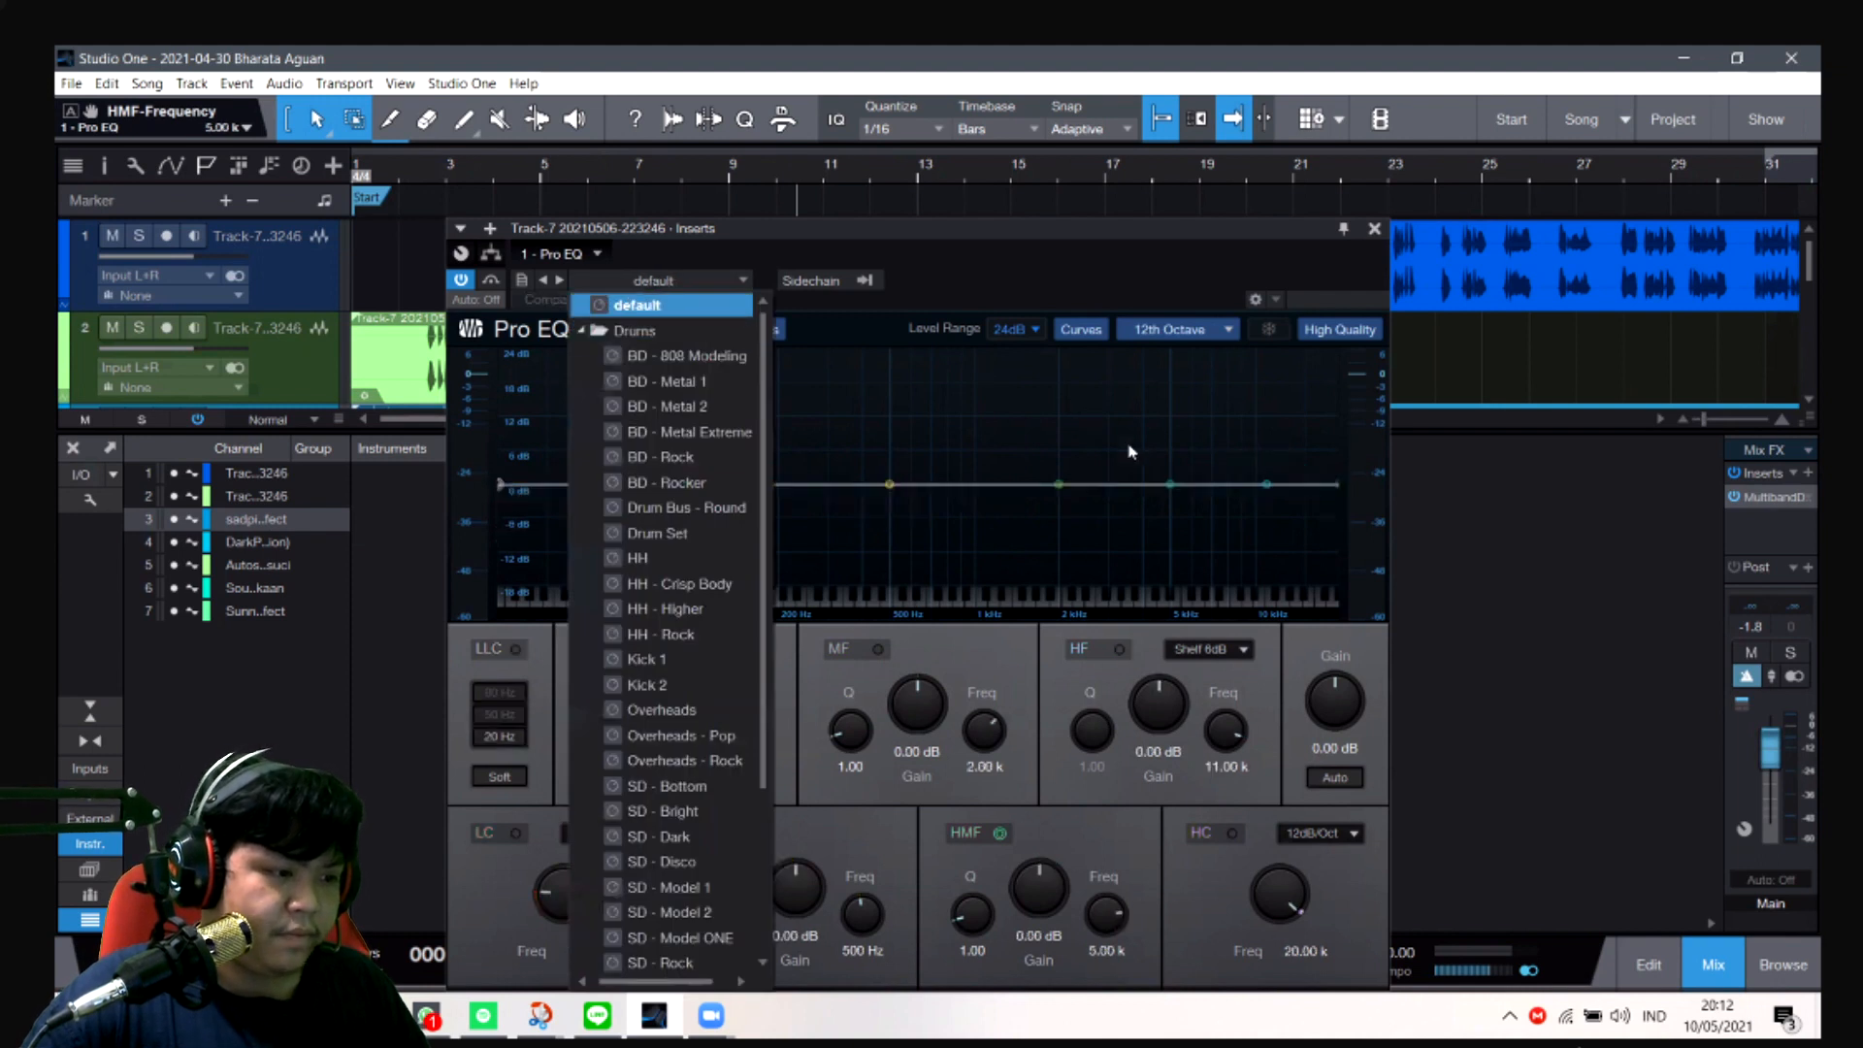
left_click(1224, 492)
left_click_drag(1170, 484, 1265, 459)
key("ctrl+z")
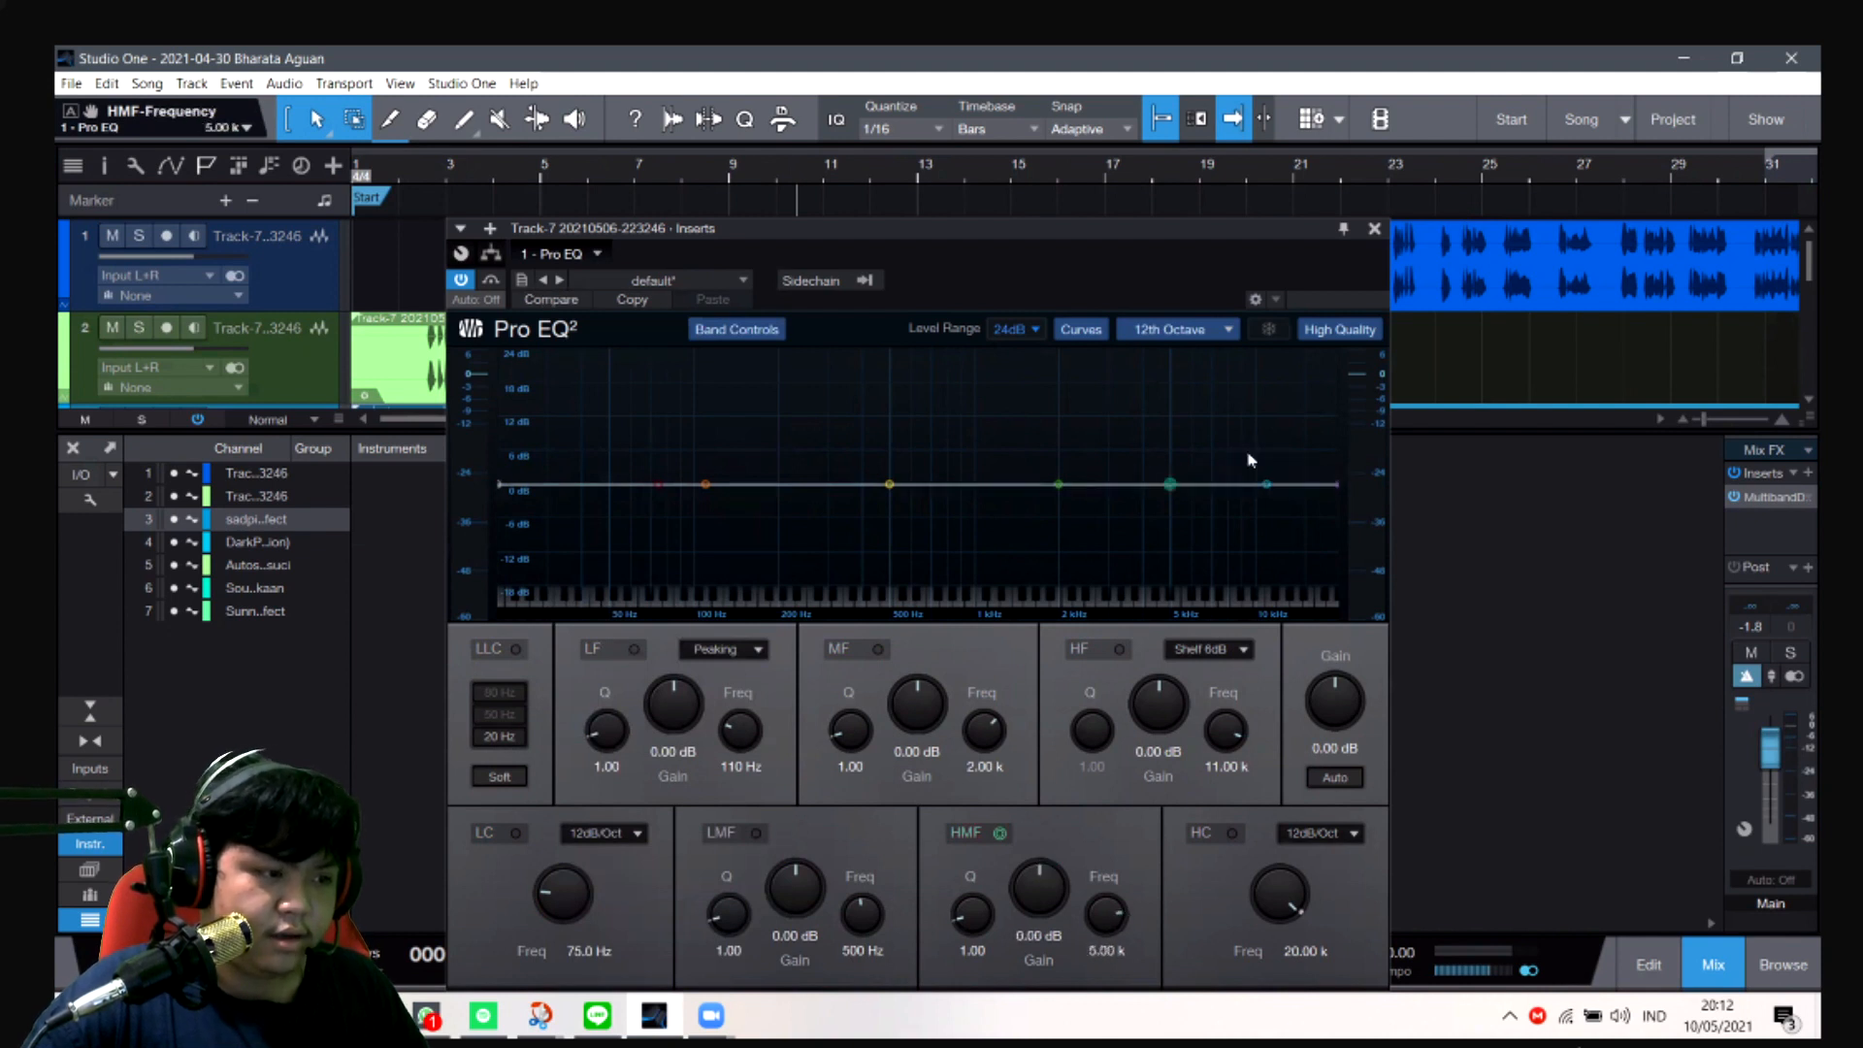
key("ctrl+z")
- Set the Pro EQ's HMF gain to 5.75 dB, then try moving the MF band to 29.2 Hz and undo that move
left_click_drag(1254, 457, 1257, 458)
key("ctrl+z")
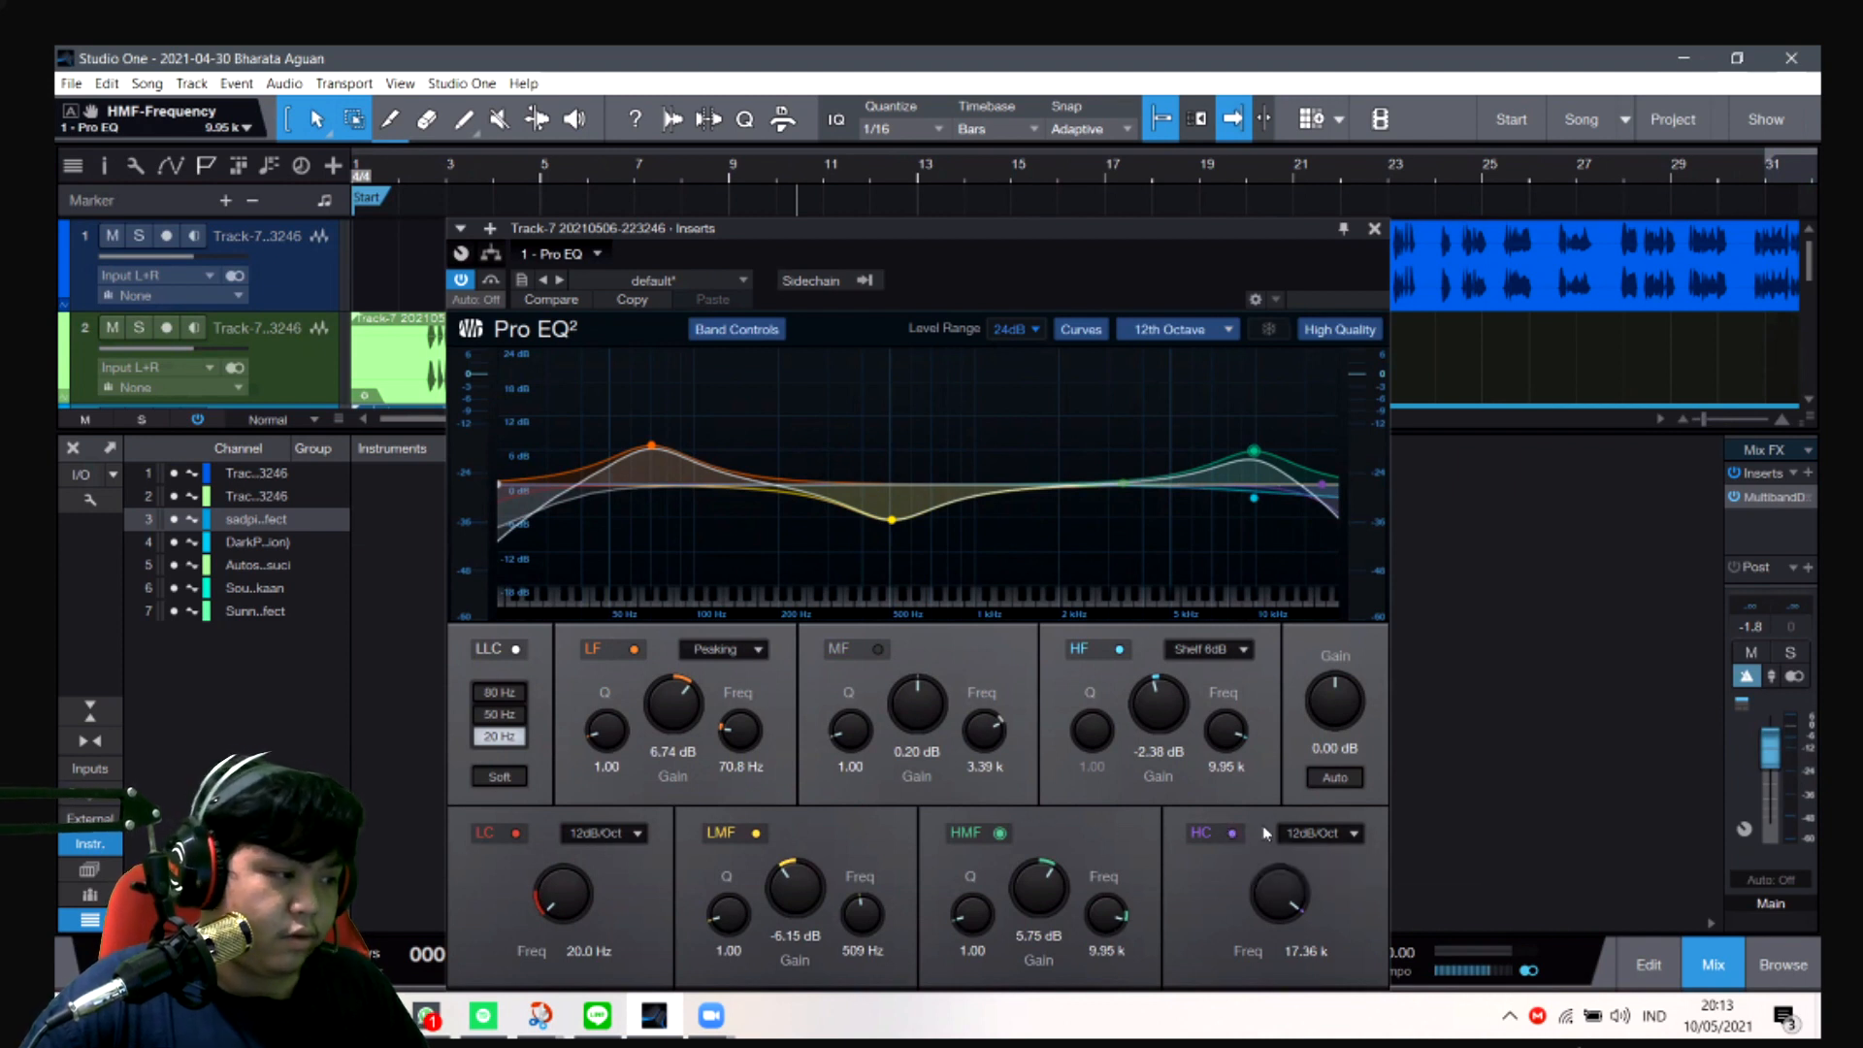
mouse_move(556, 502)
left_mouse_down()
mouse_move(514, 504)
mouse_move(537, 502)
left_mouse_up()
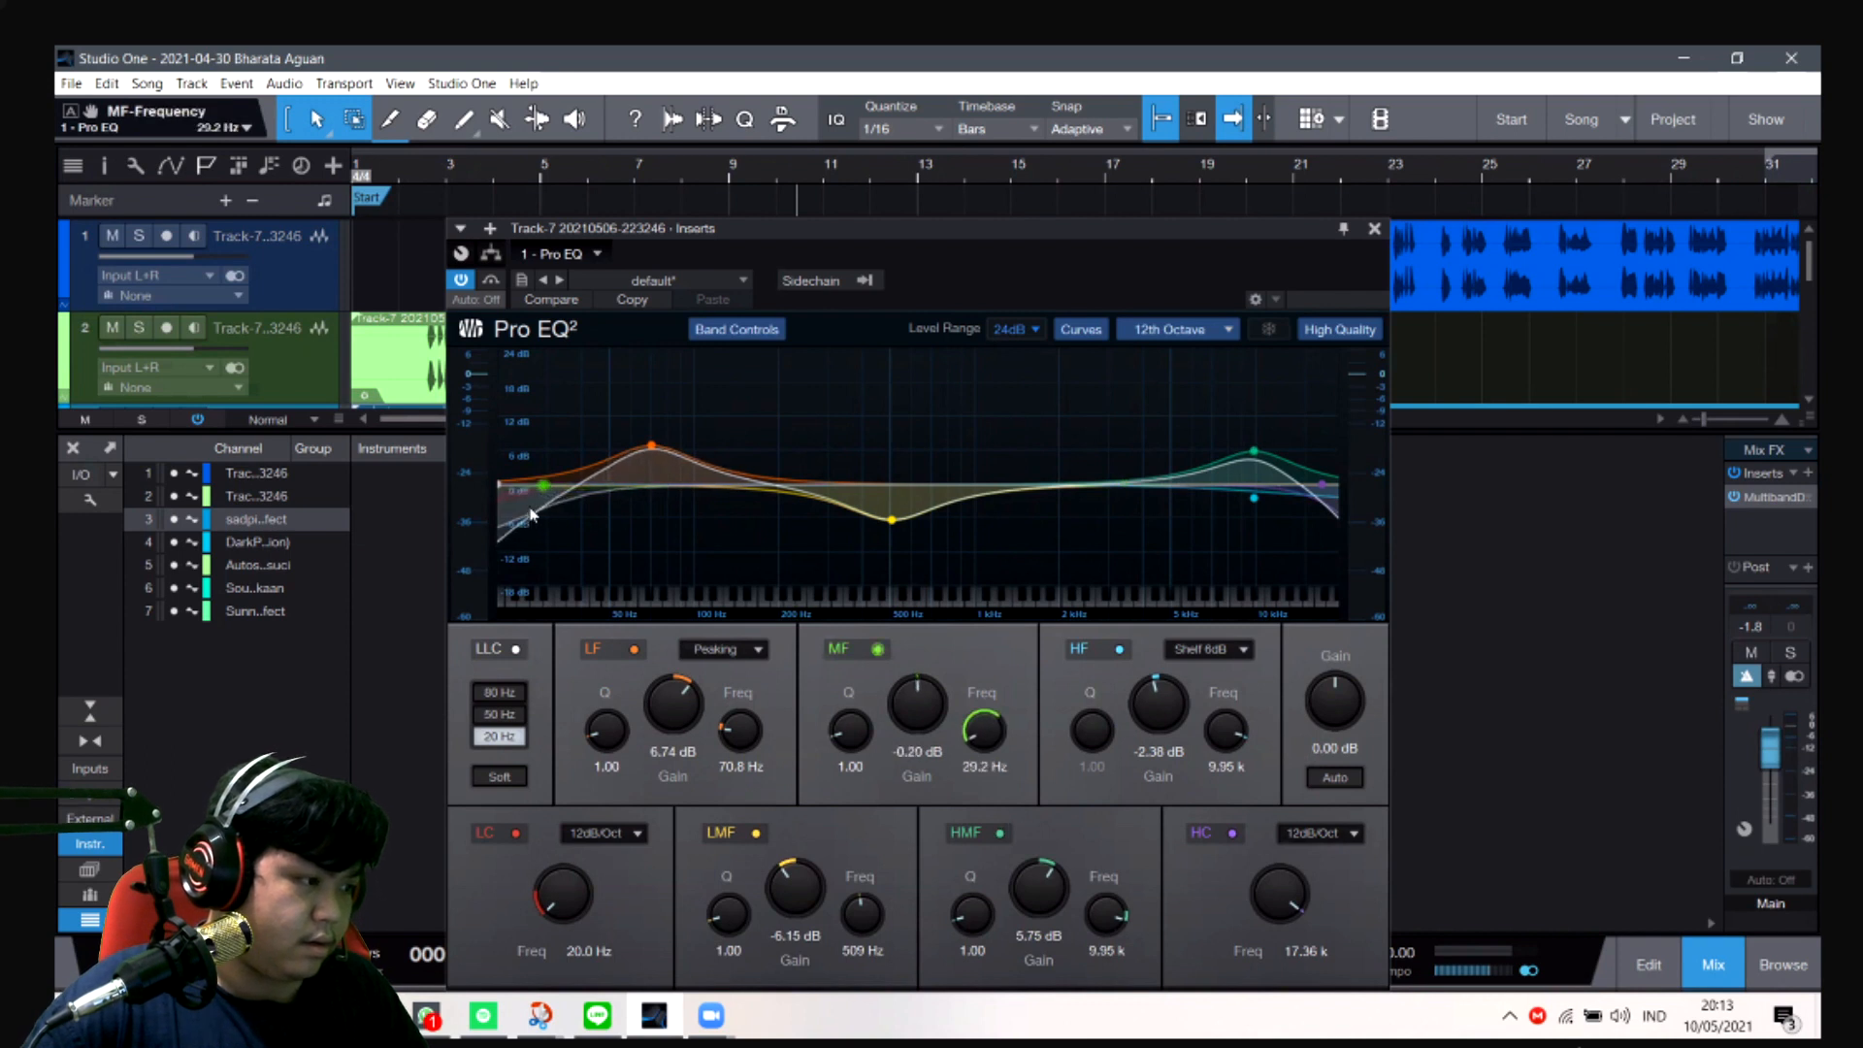
key("ctrl+z")
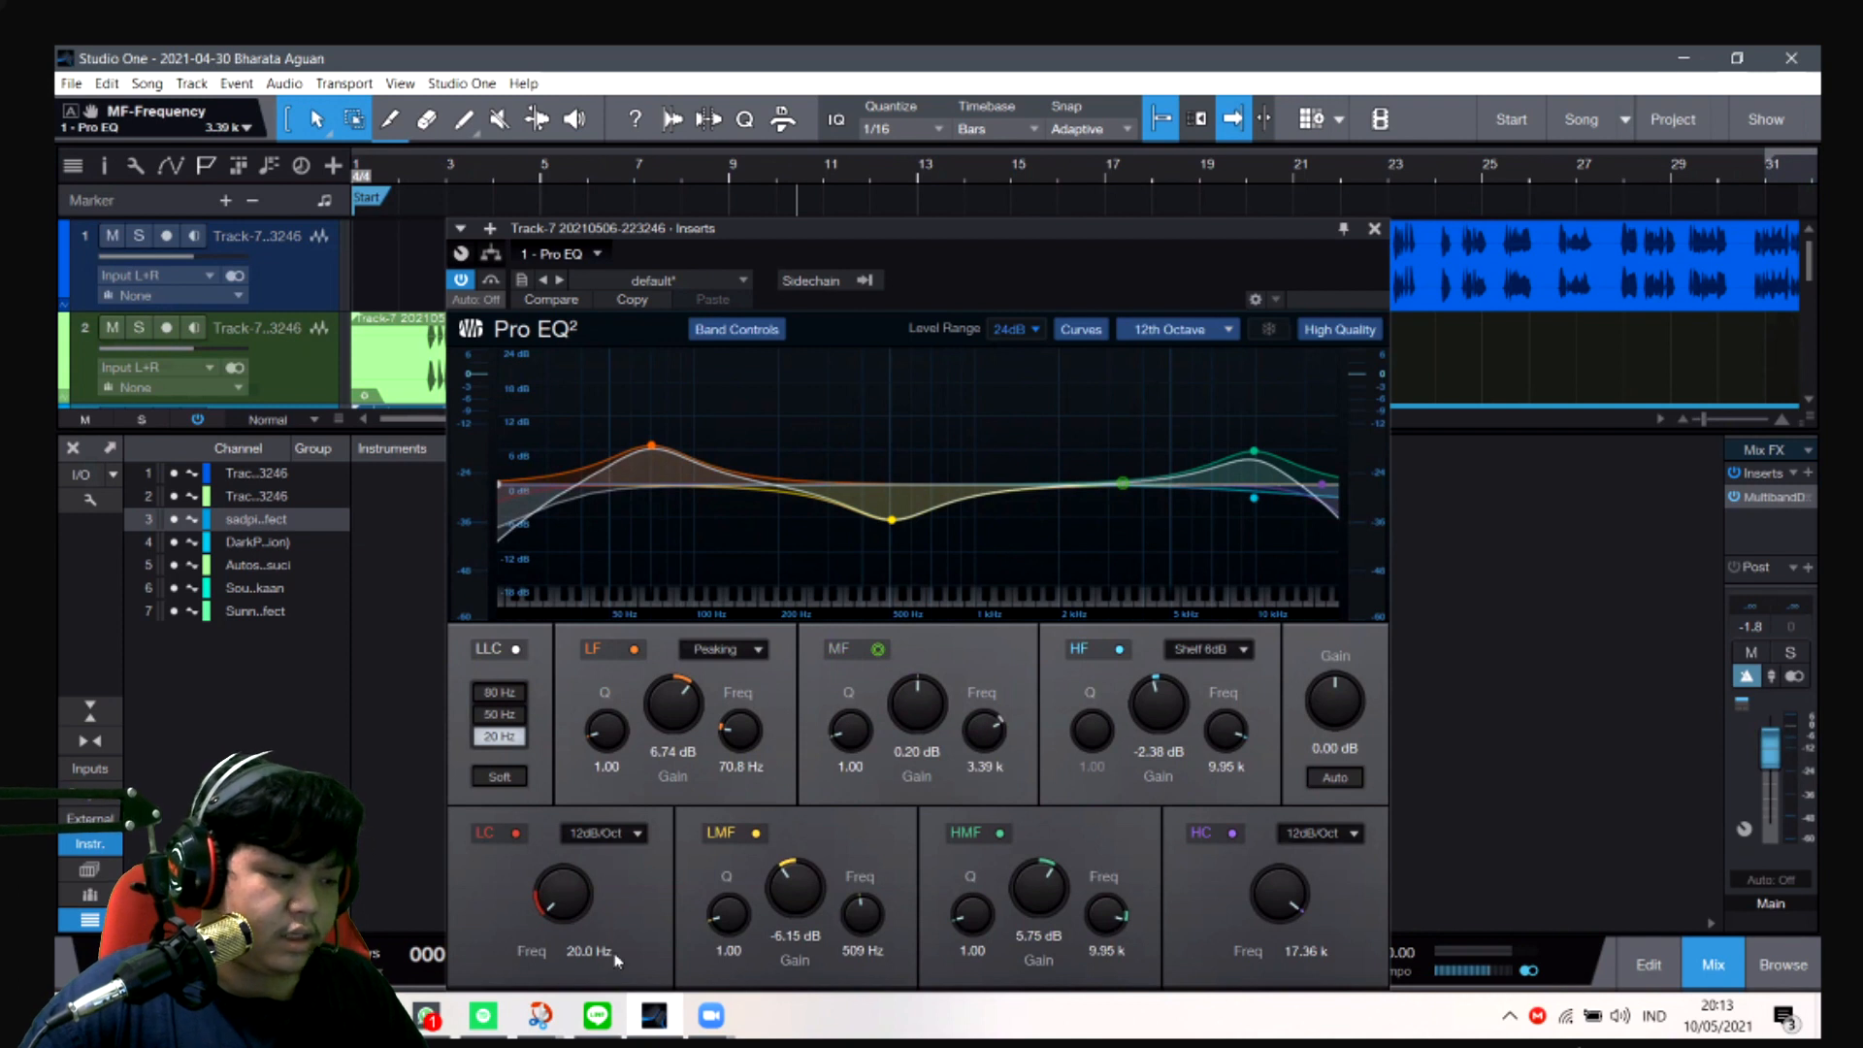
- Try a value of 20 for the Pro EQ's high-cut frequency and undo it
left_click(1306, 946)
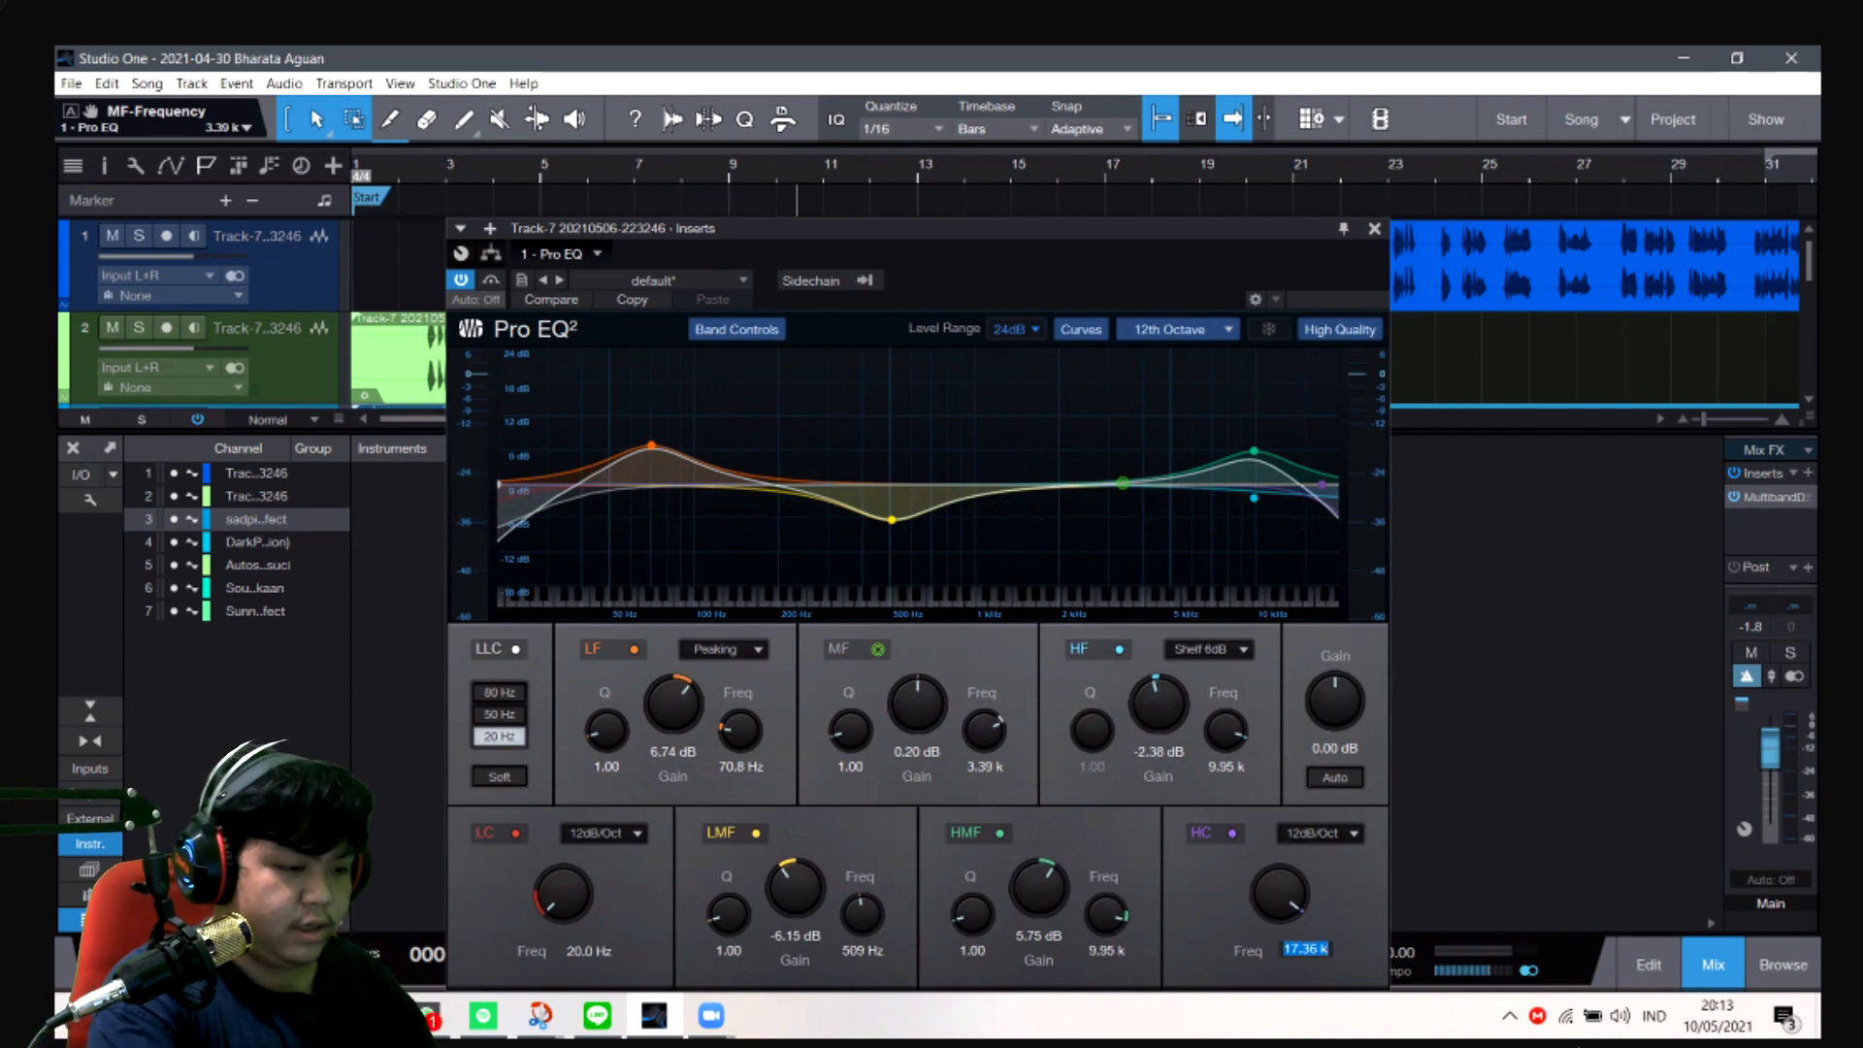
type("20")
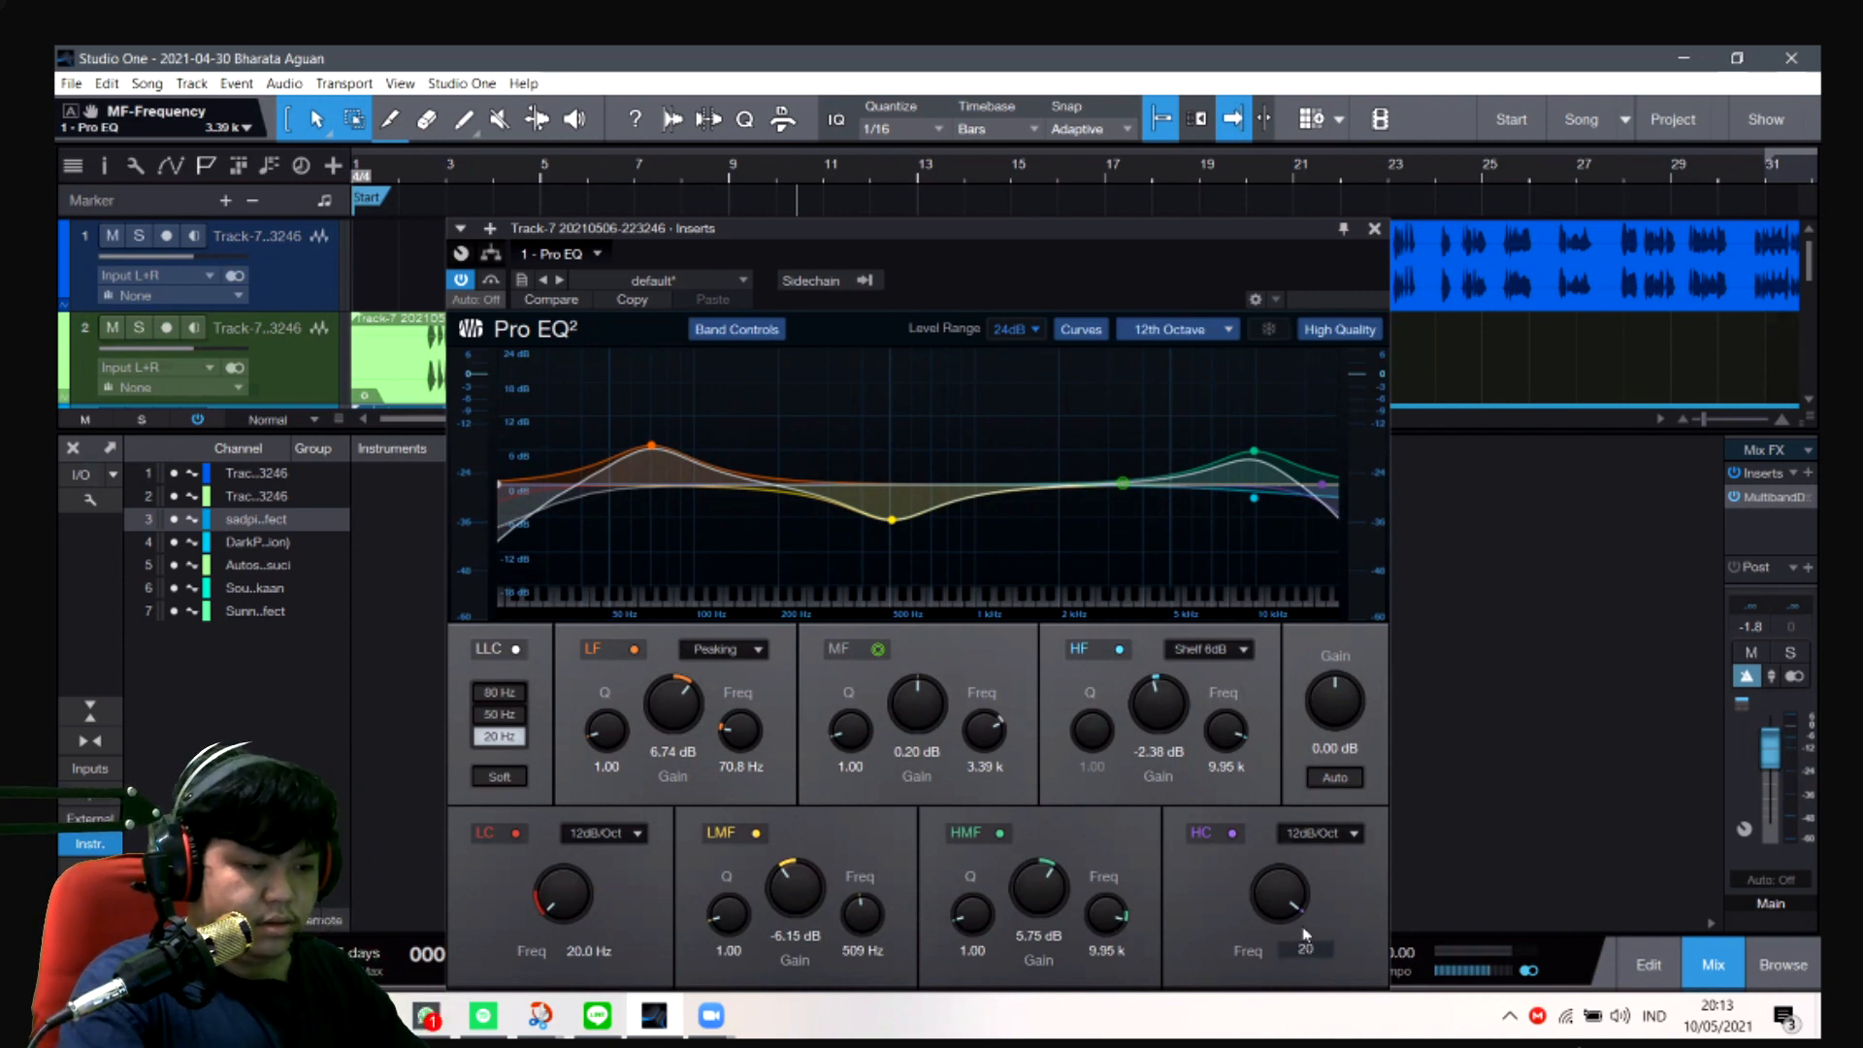
key("Return")
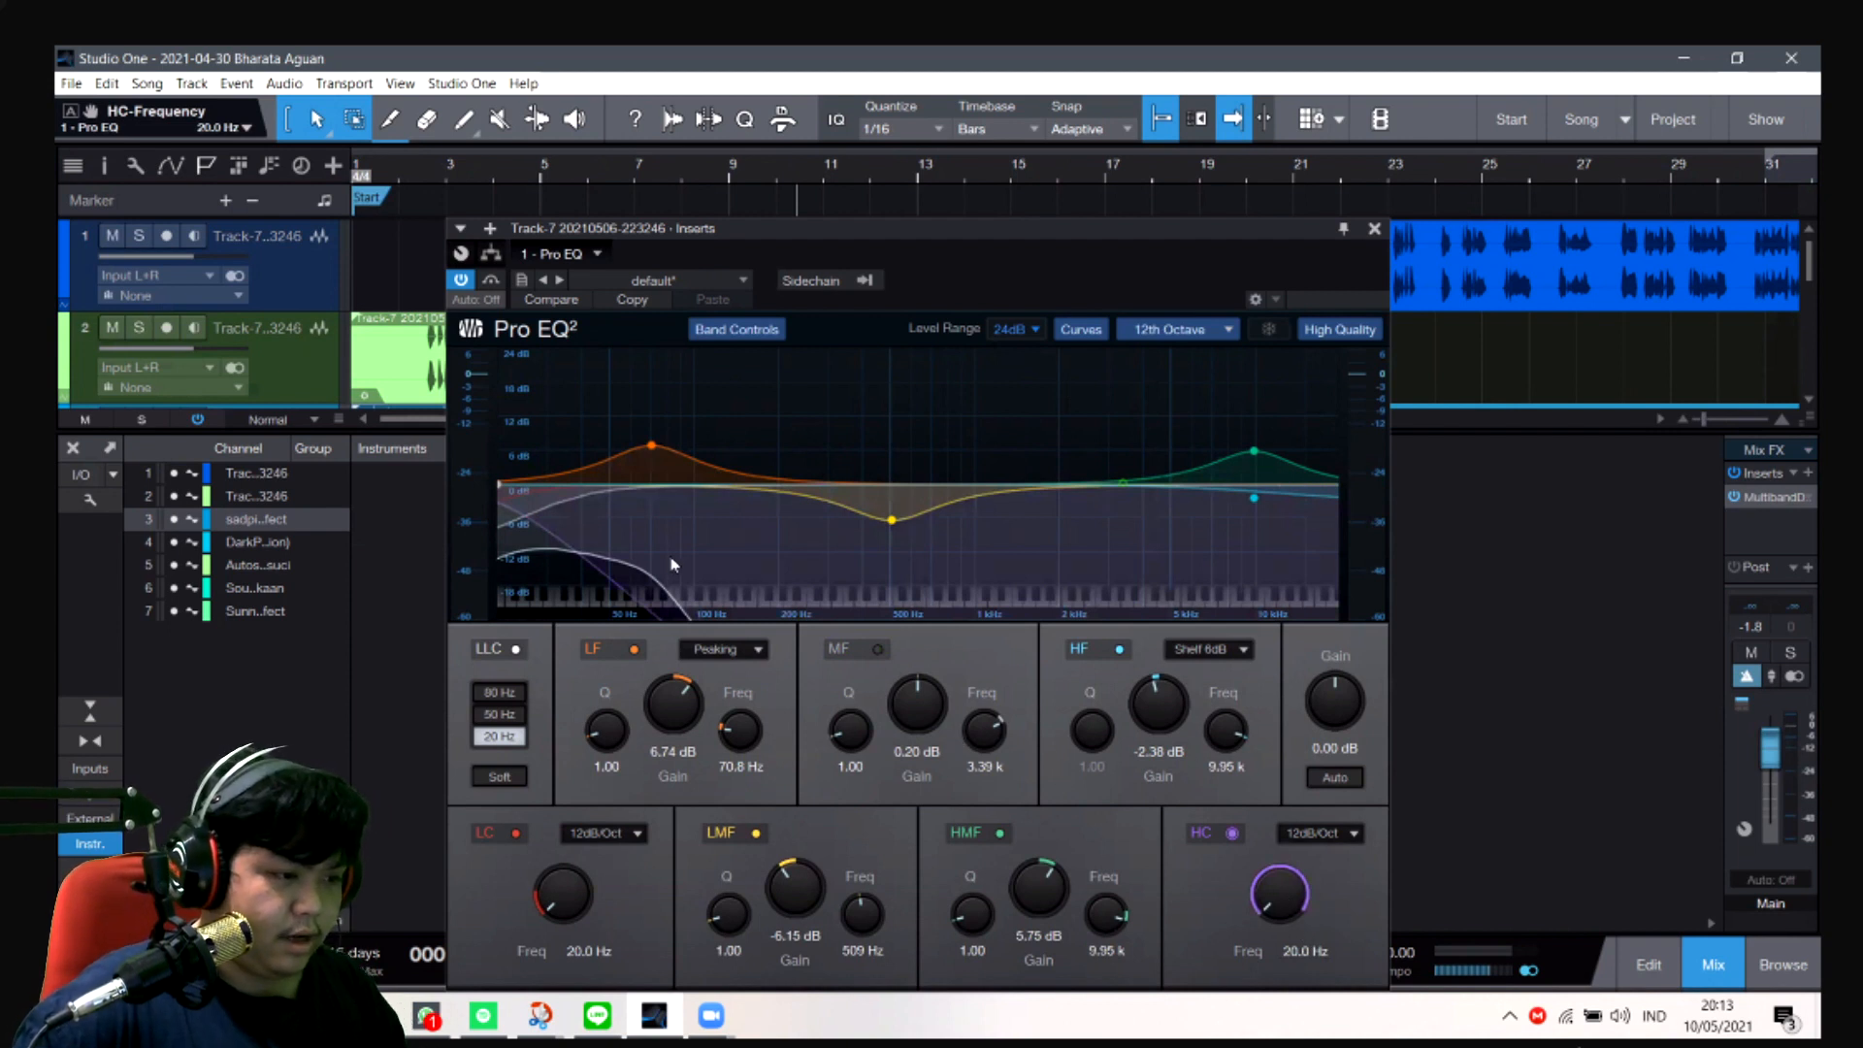
key("ctrl+z")
- Set the Pro EQ's high-cut frequency to 20.00 kHz and play the song to monitor the voice through the curve
left_click_drag(1317, 487, 1354, 493)
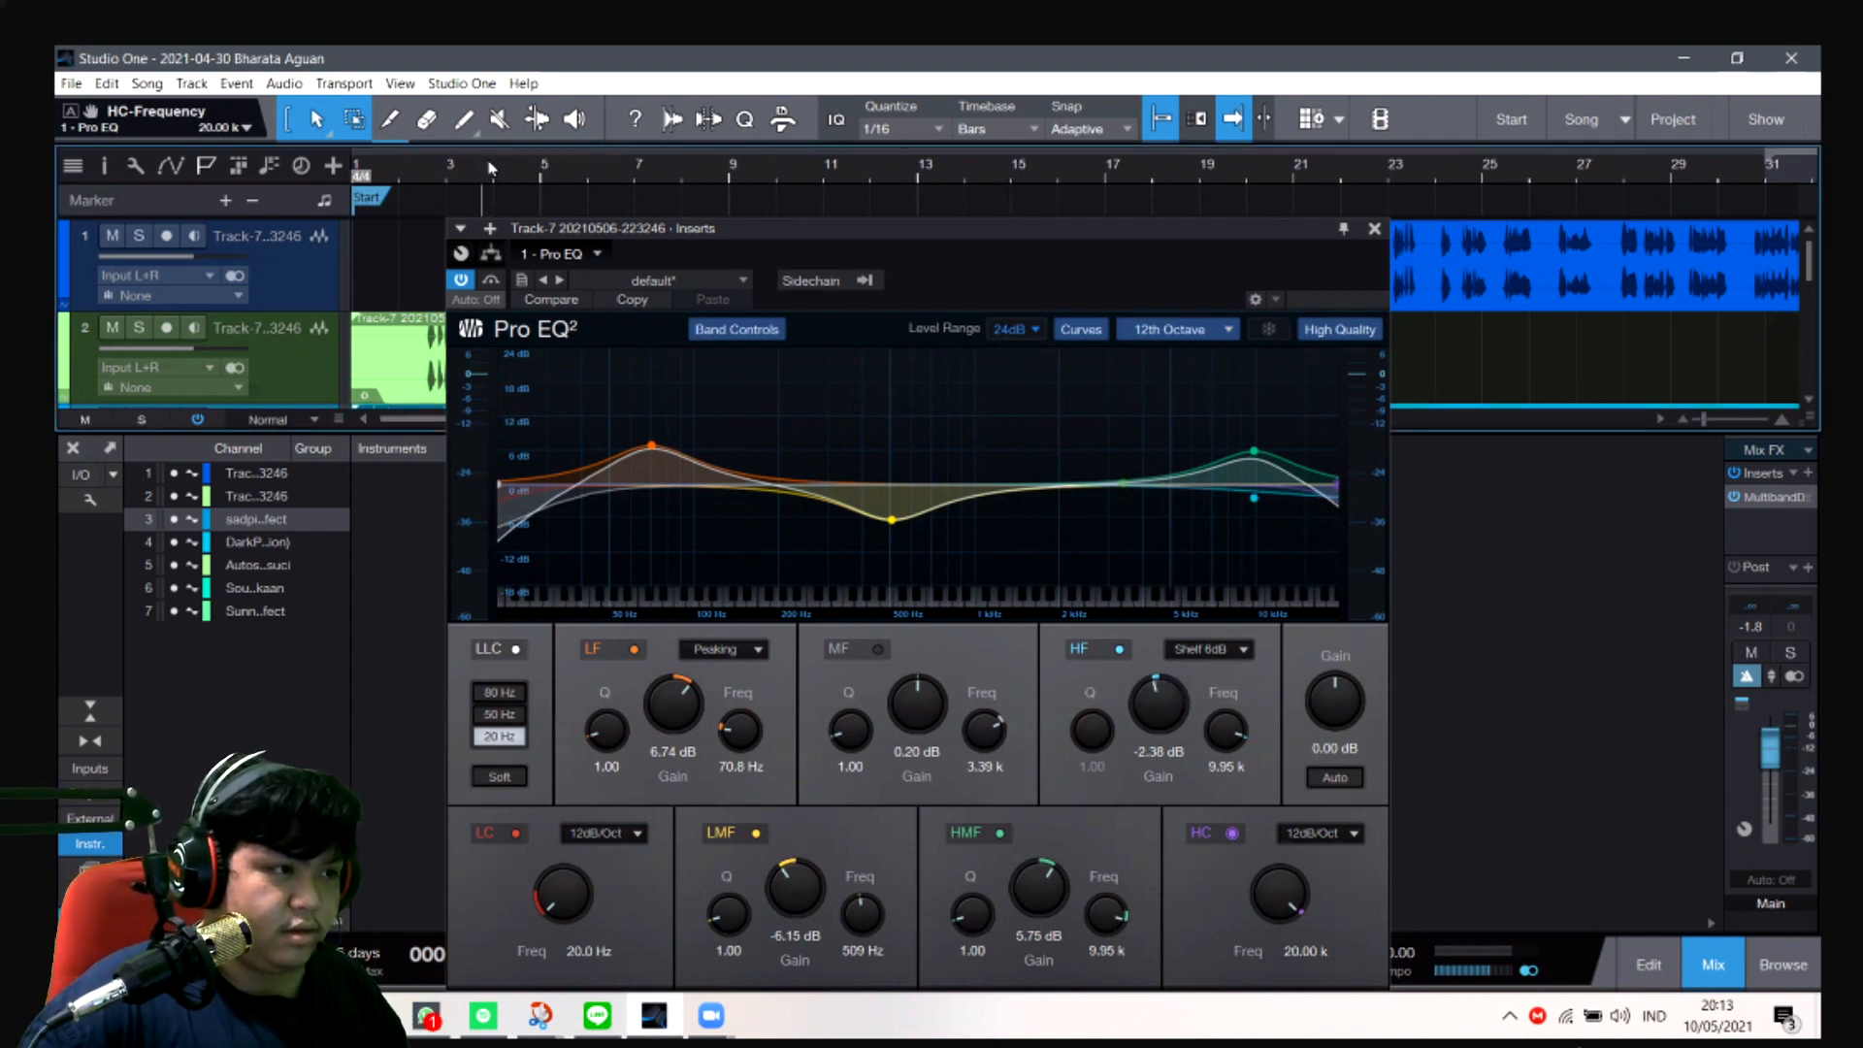
key("space")
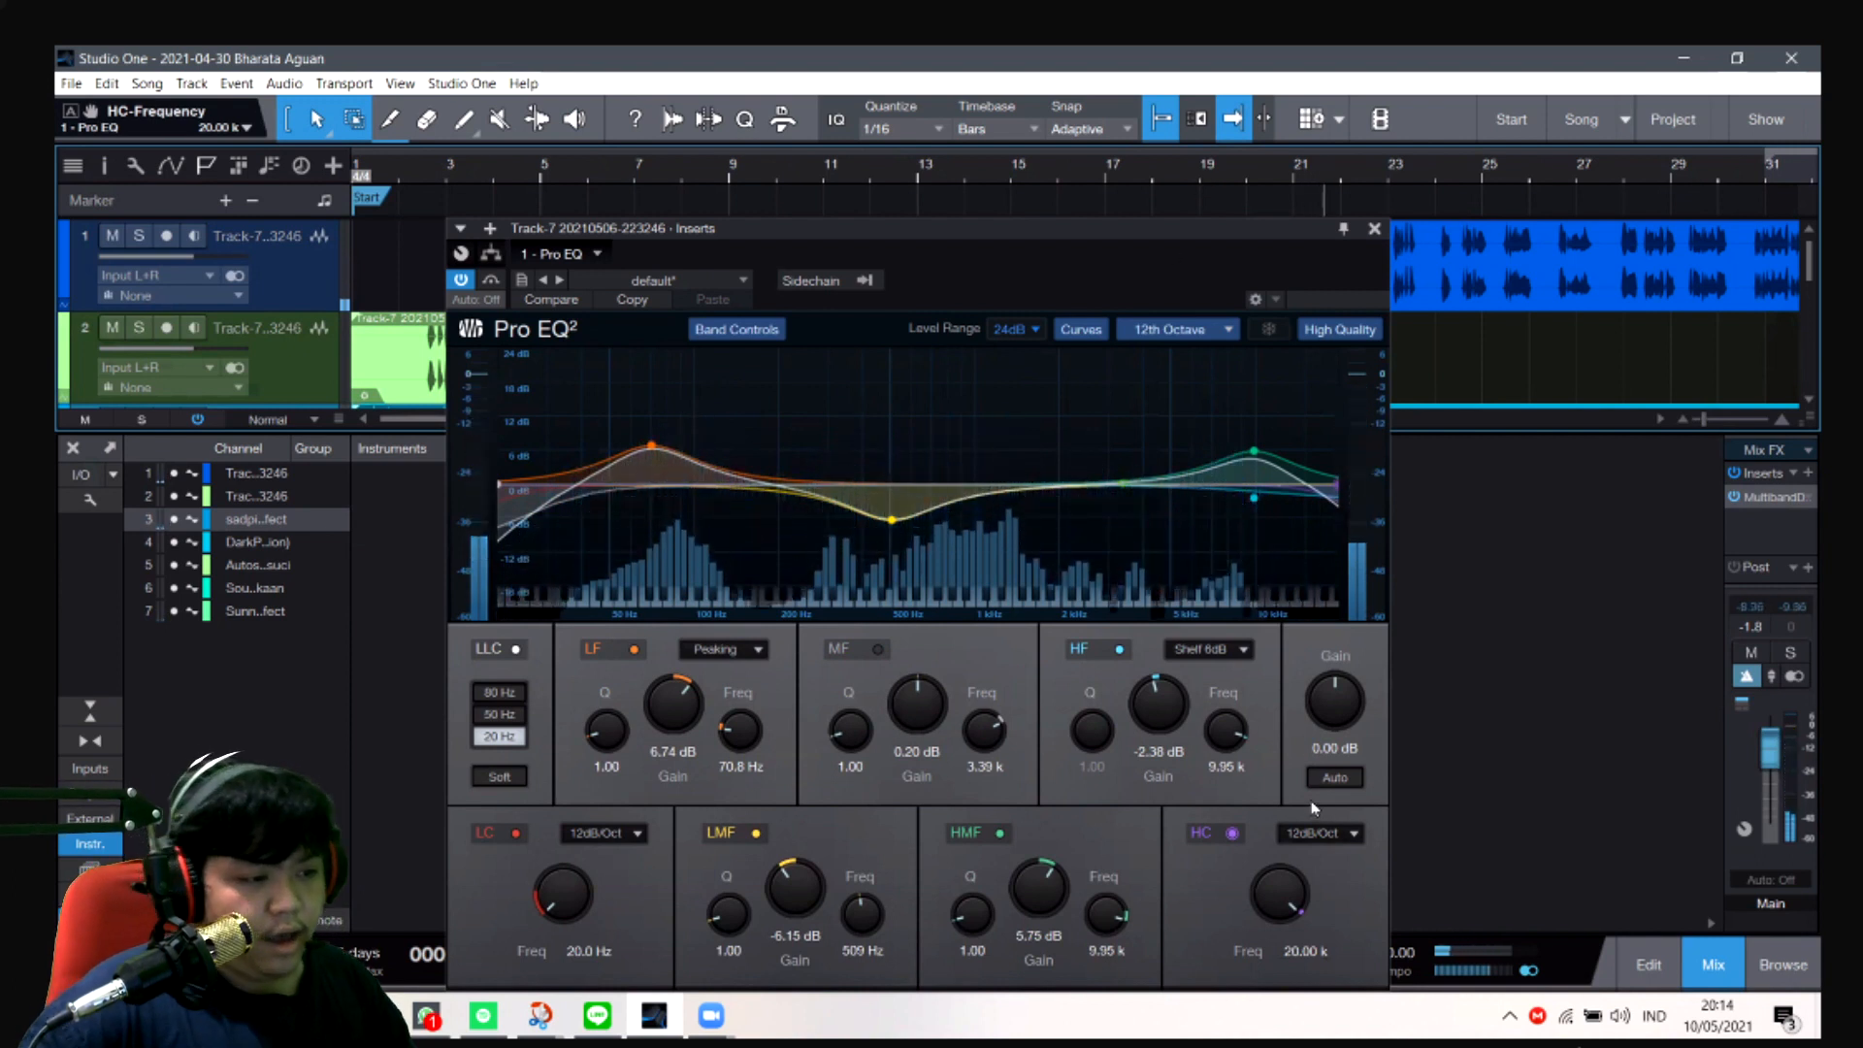
key("space")
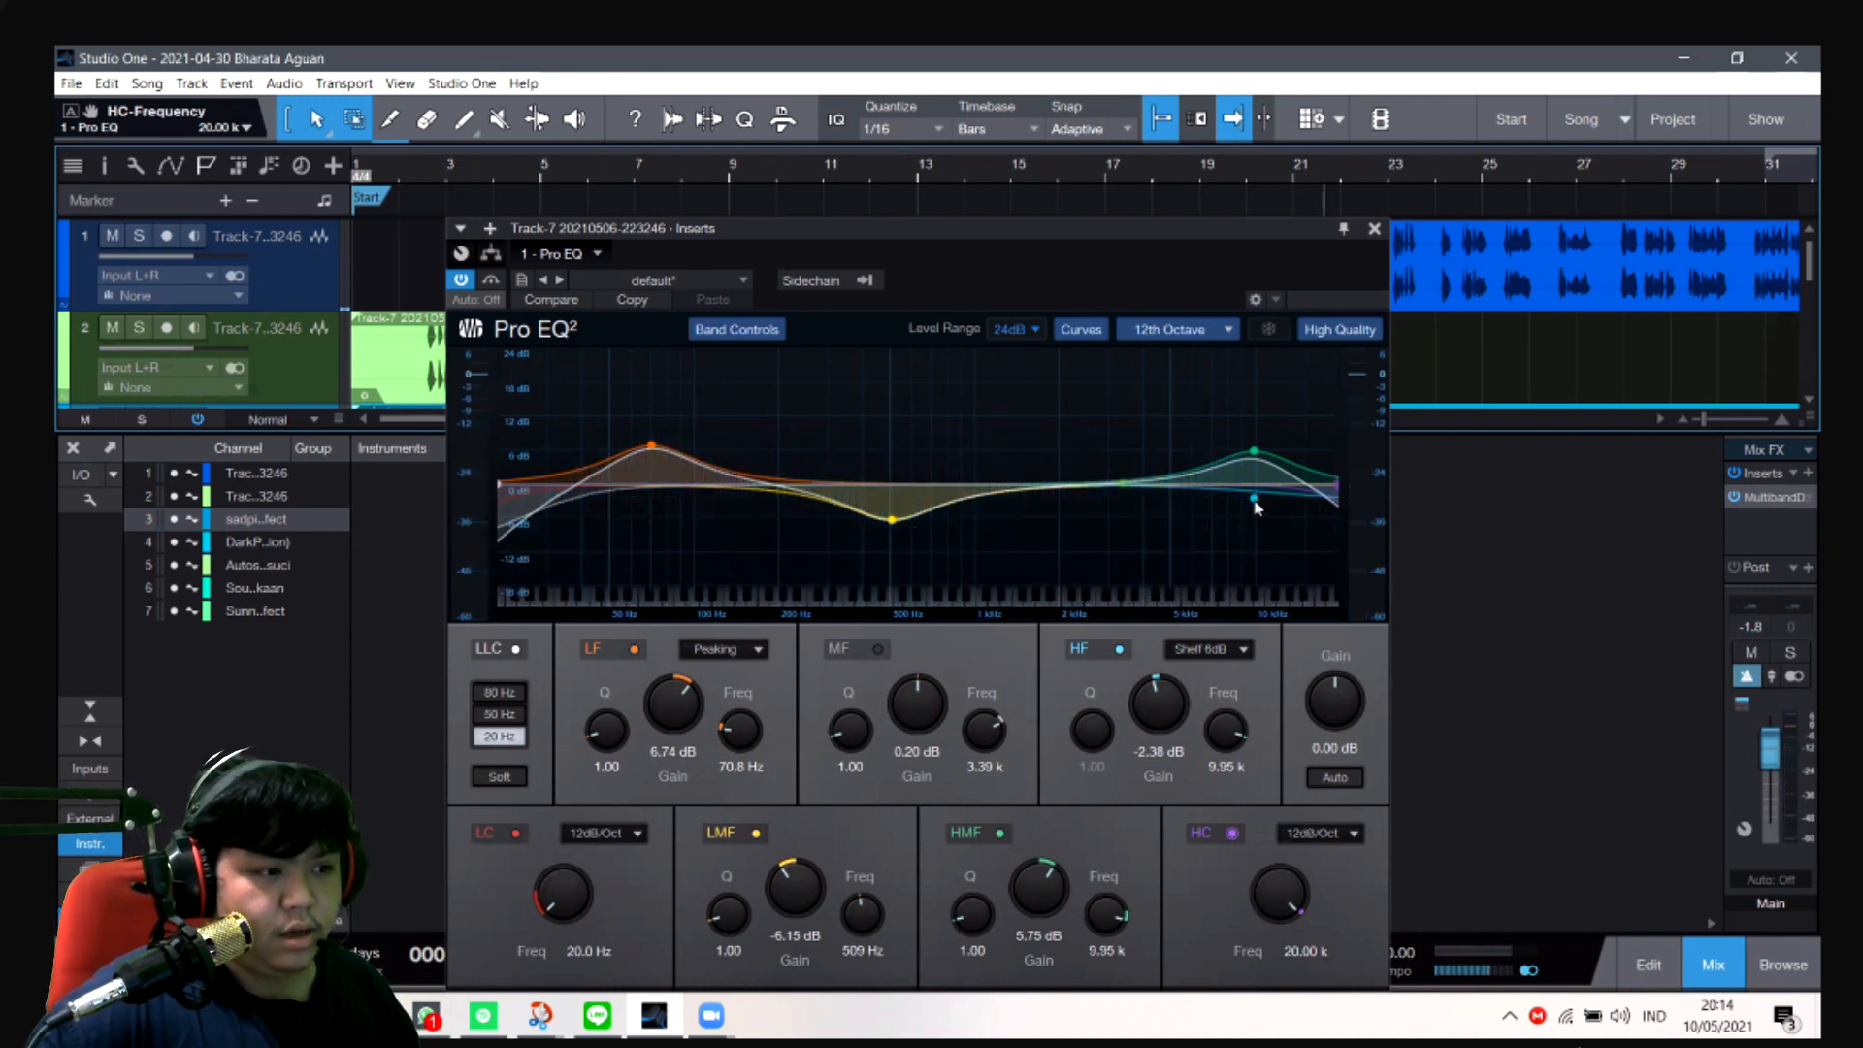
- Adjust the Pro EQ's HF shelf to -2.58 dB at 9.85 kHz and close the plug-in window
left_click_drag(1254, 504, 1259, 510)
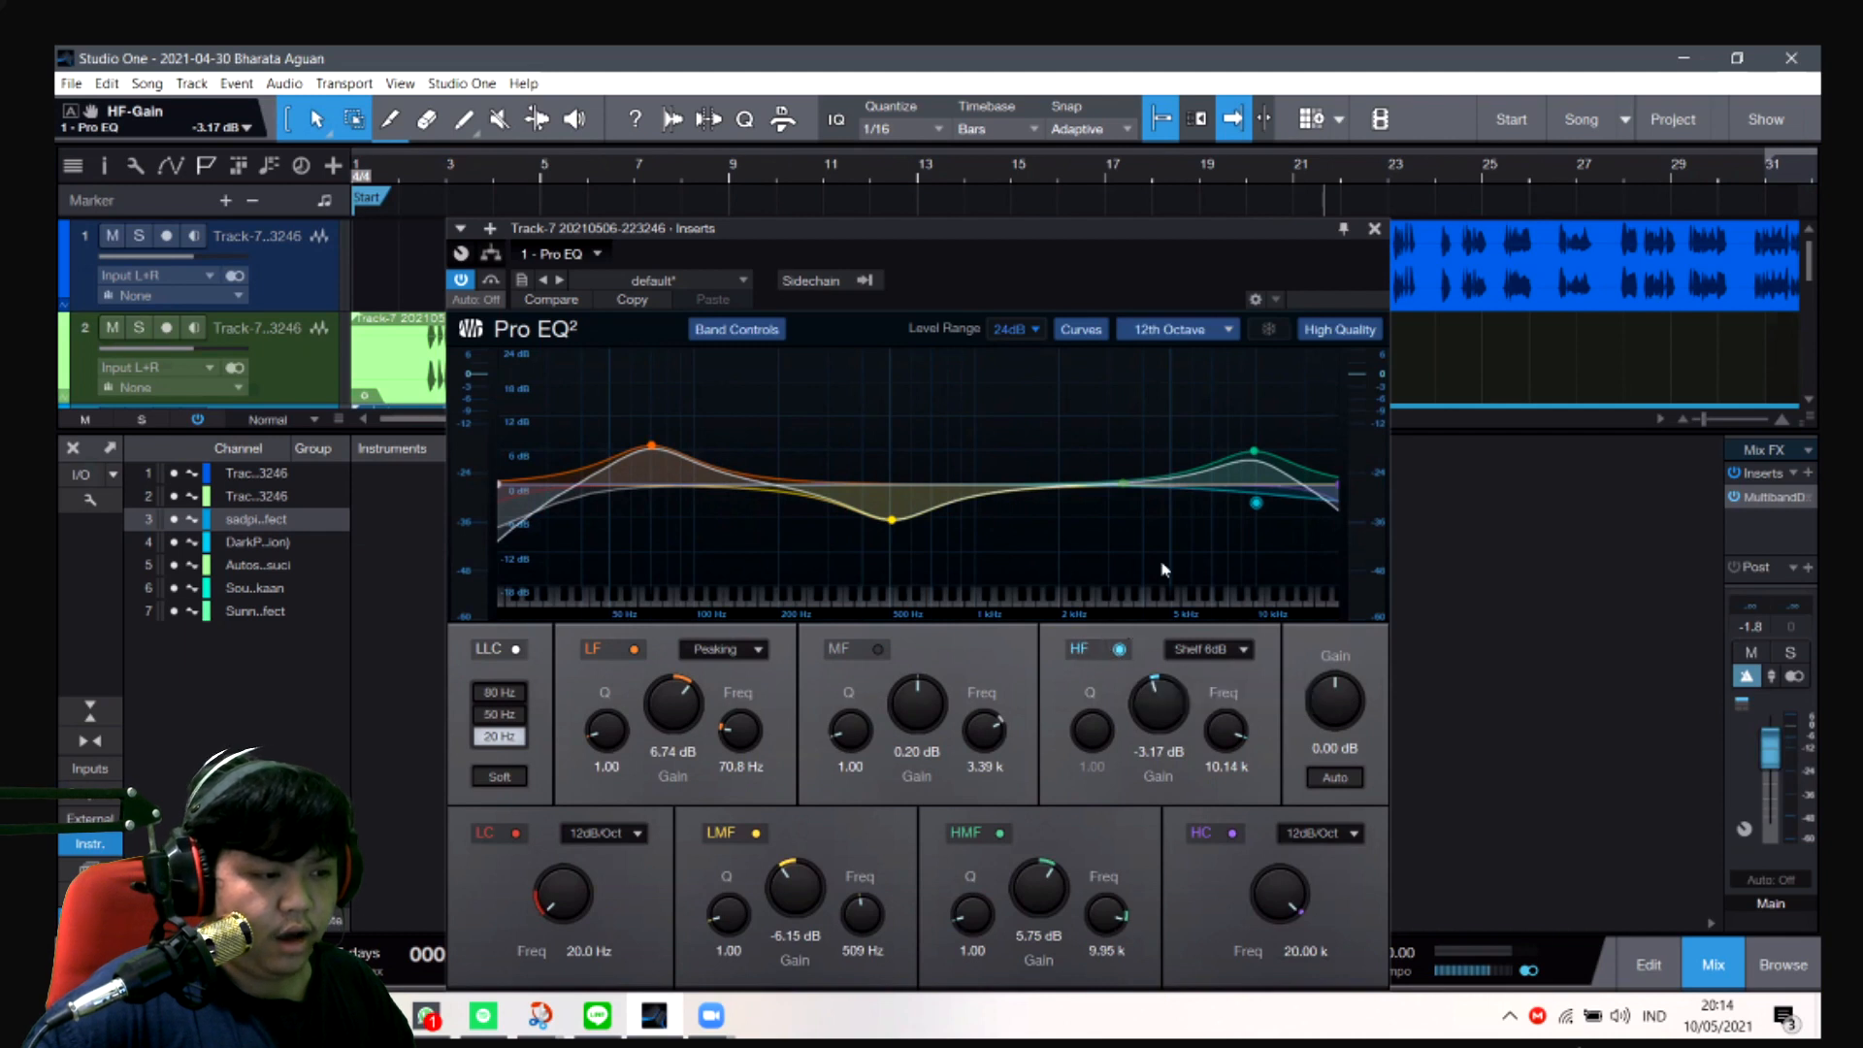
left_click_drag(1255, 506, 1232, 520)
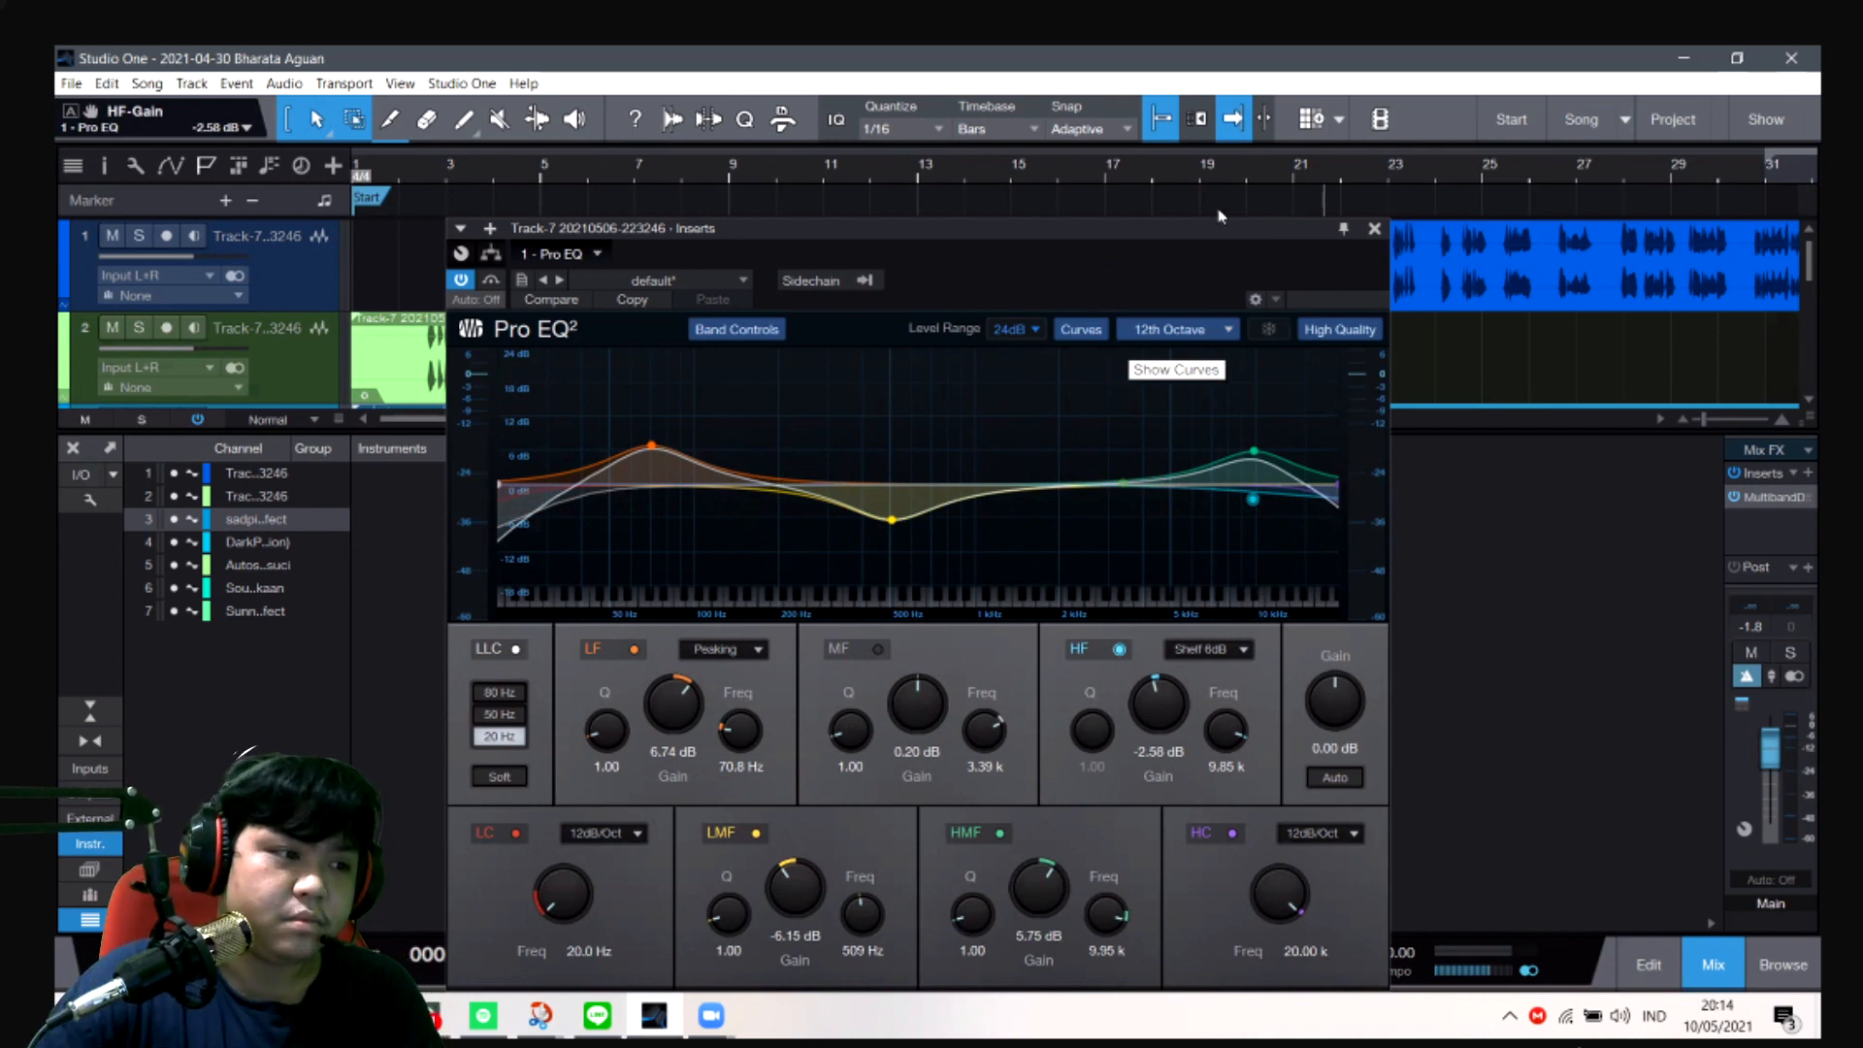
left_click(1376, 230)
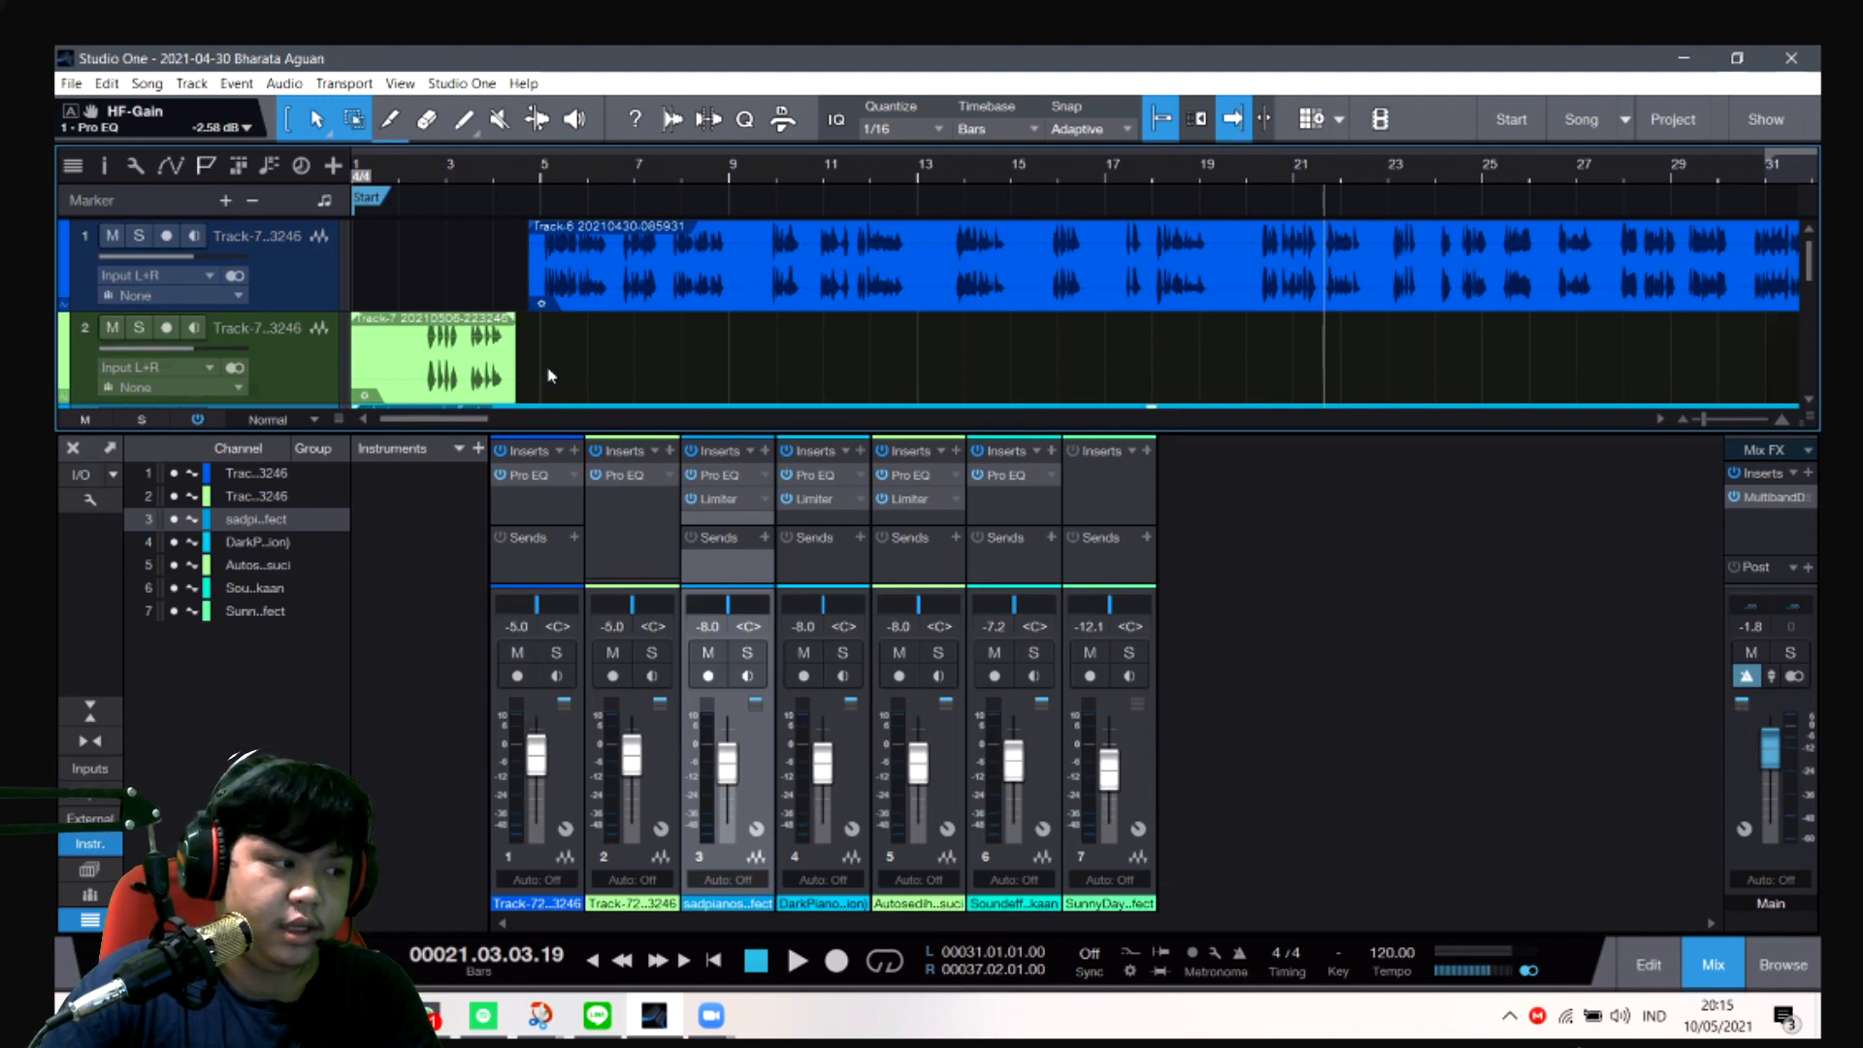
- Compare the Pro EQ curves of the first and second voice channels, closing each plug-in window after viewing
left_click(525, 476)
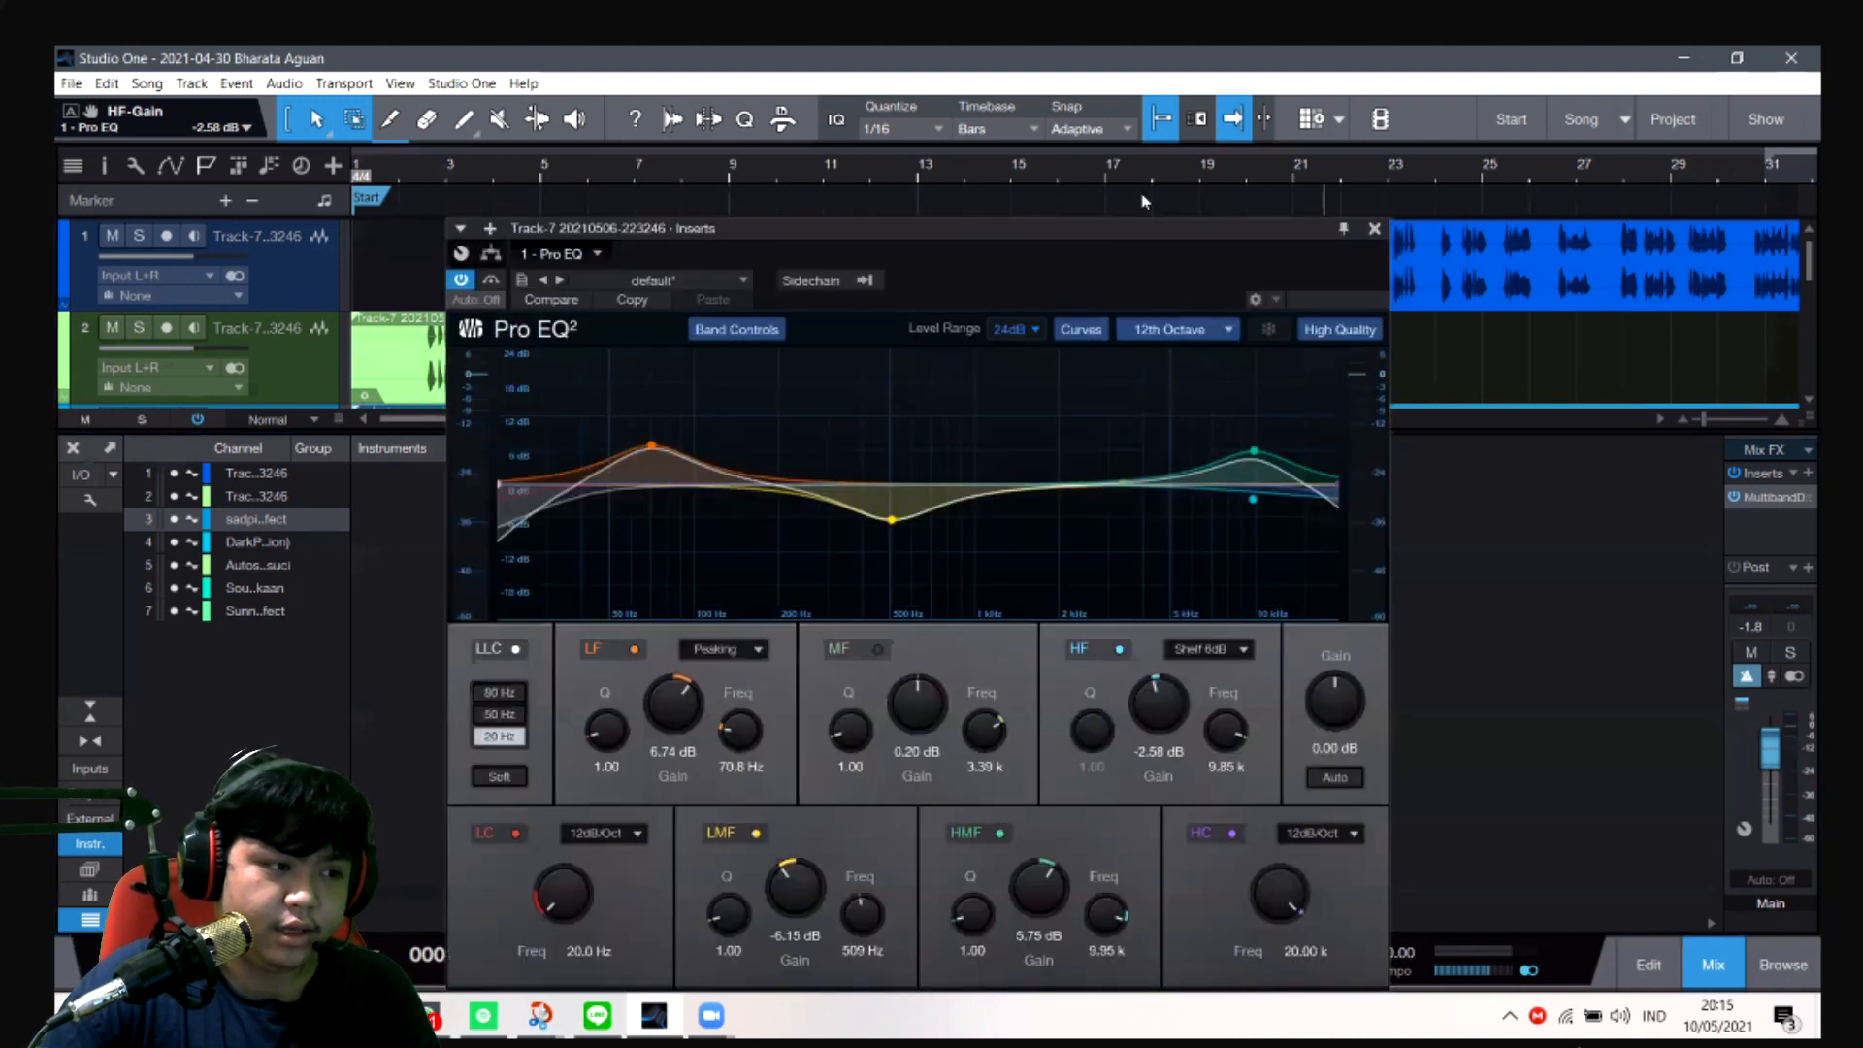
left_click(1374, 229)
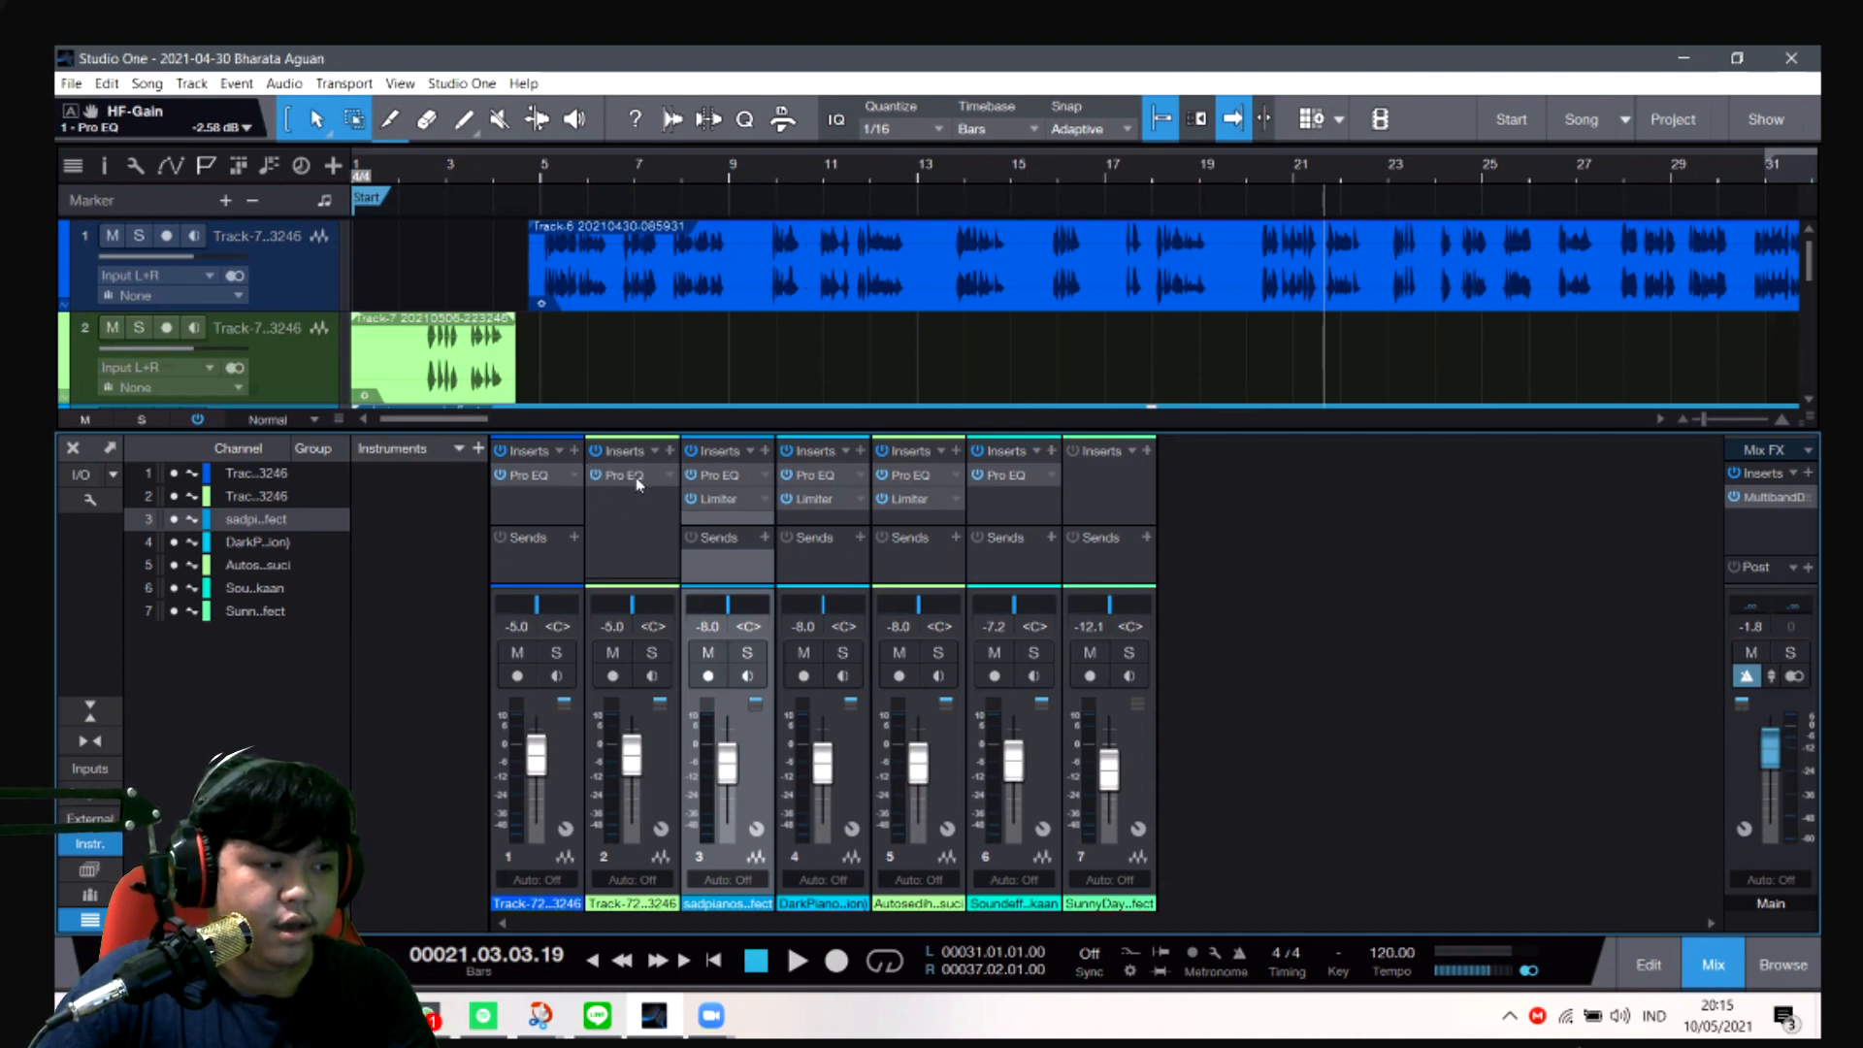
left_click(667, 493)
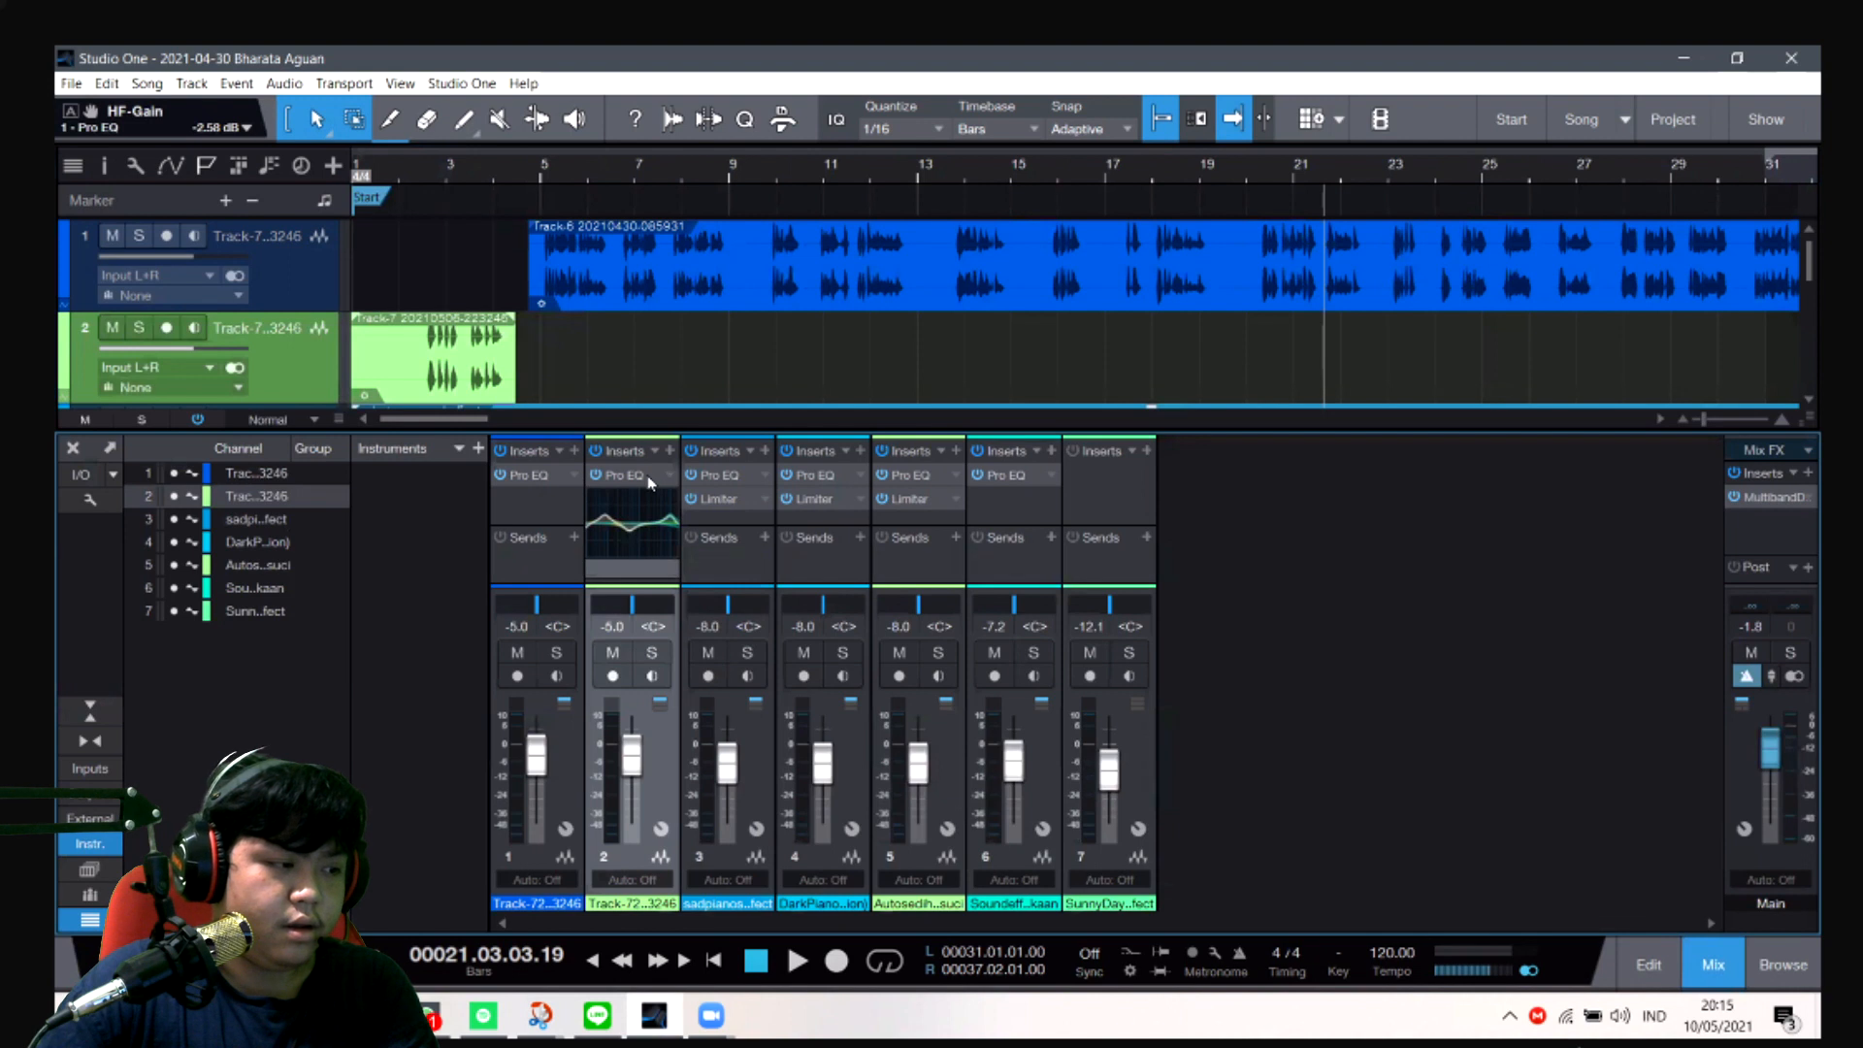
left_click(649, 482)
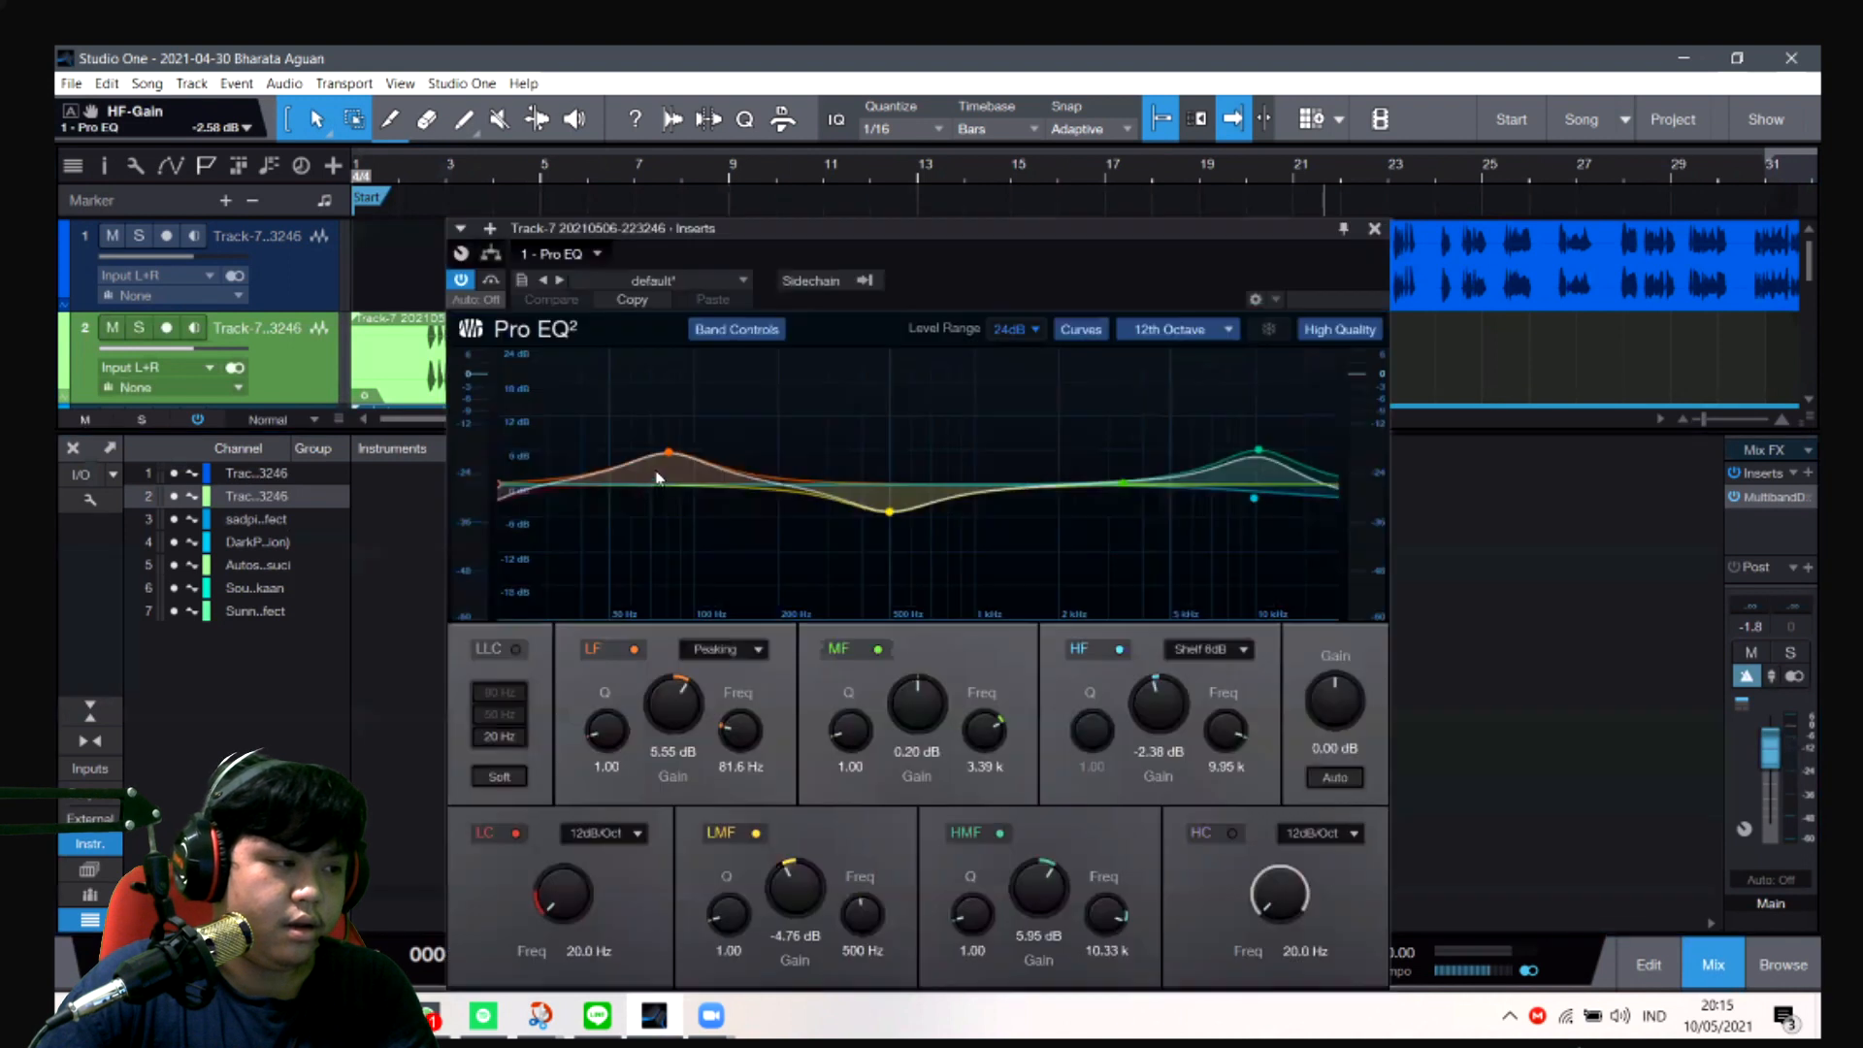
left_click(1374, 228)
- Select the sad piano track and collapse the Pro EQ curve display on the second voice channel
key("Down")
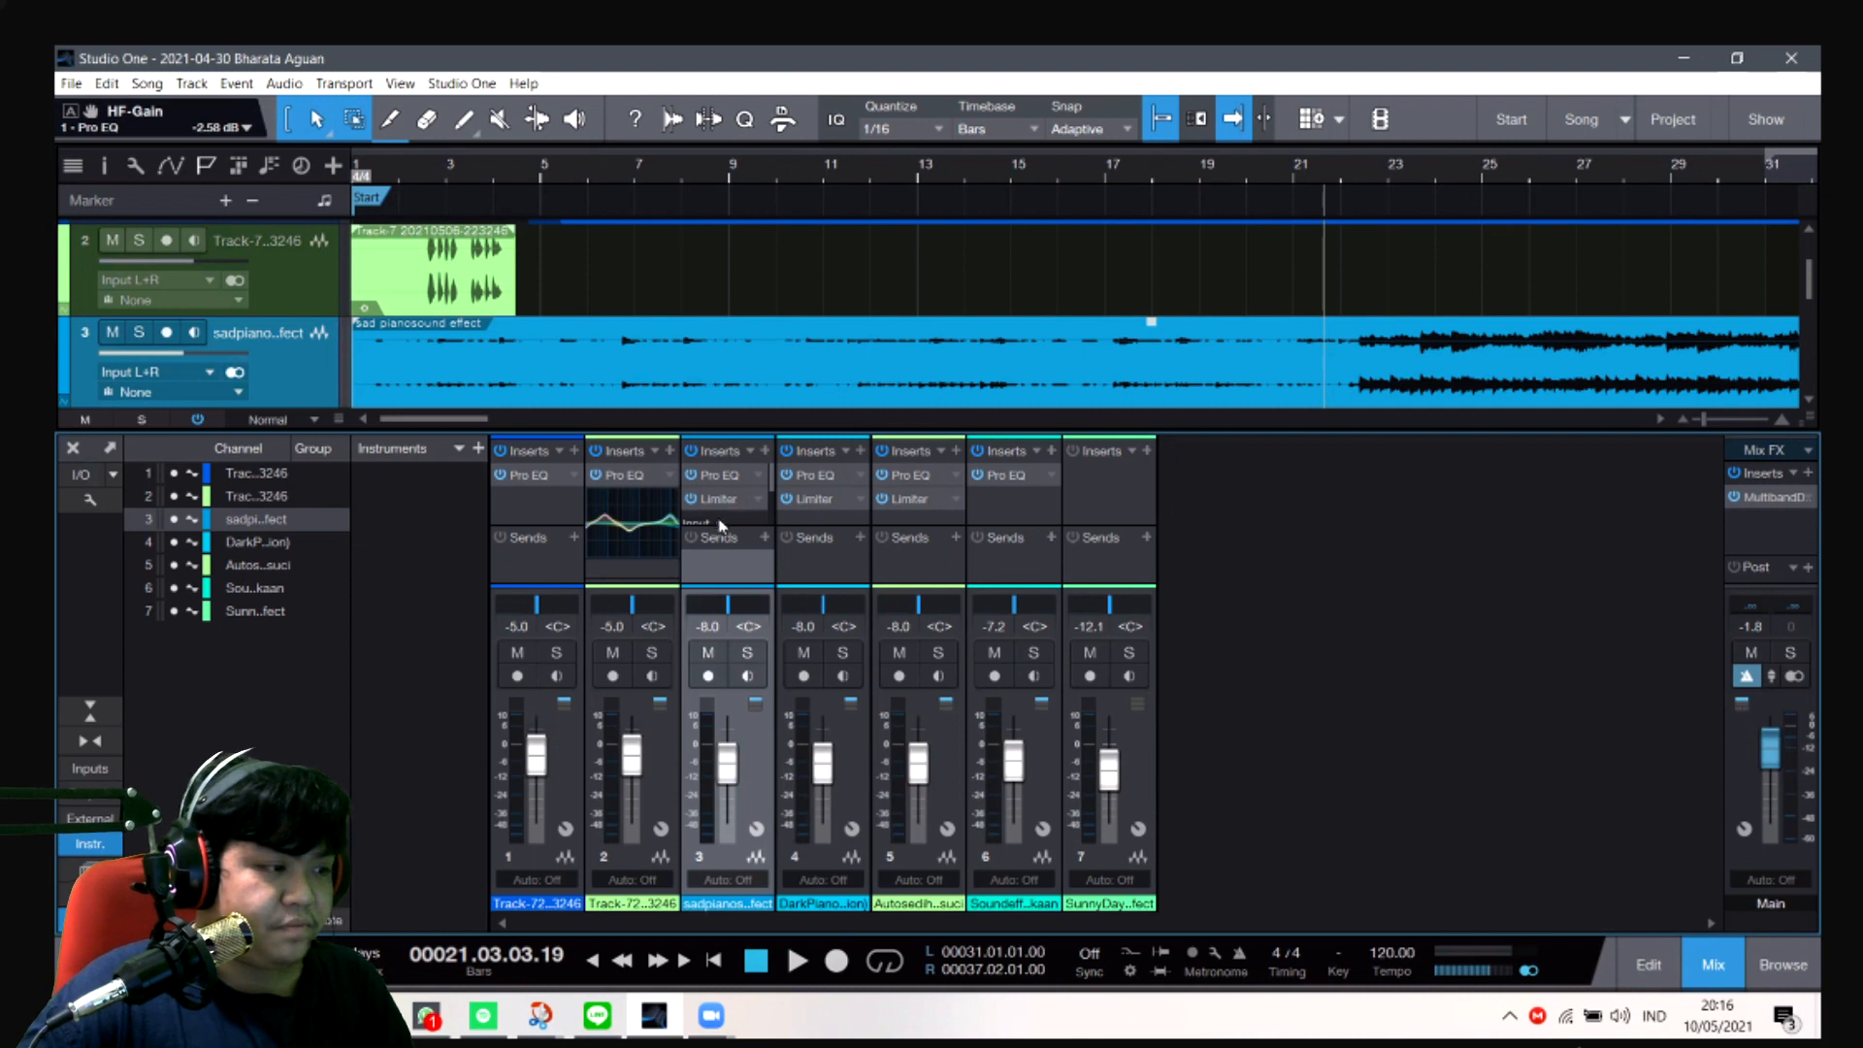
right_click(667, 478)
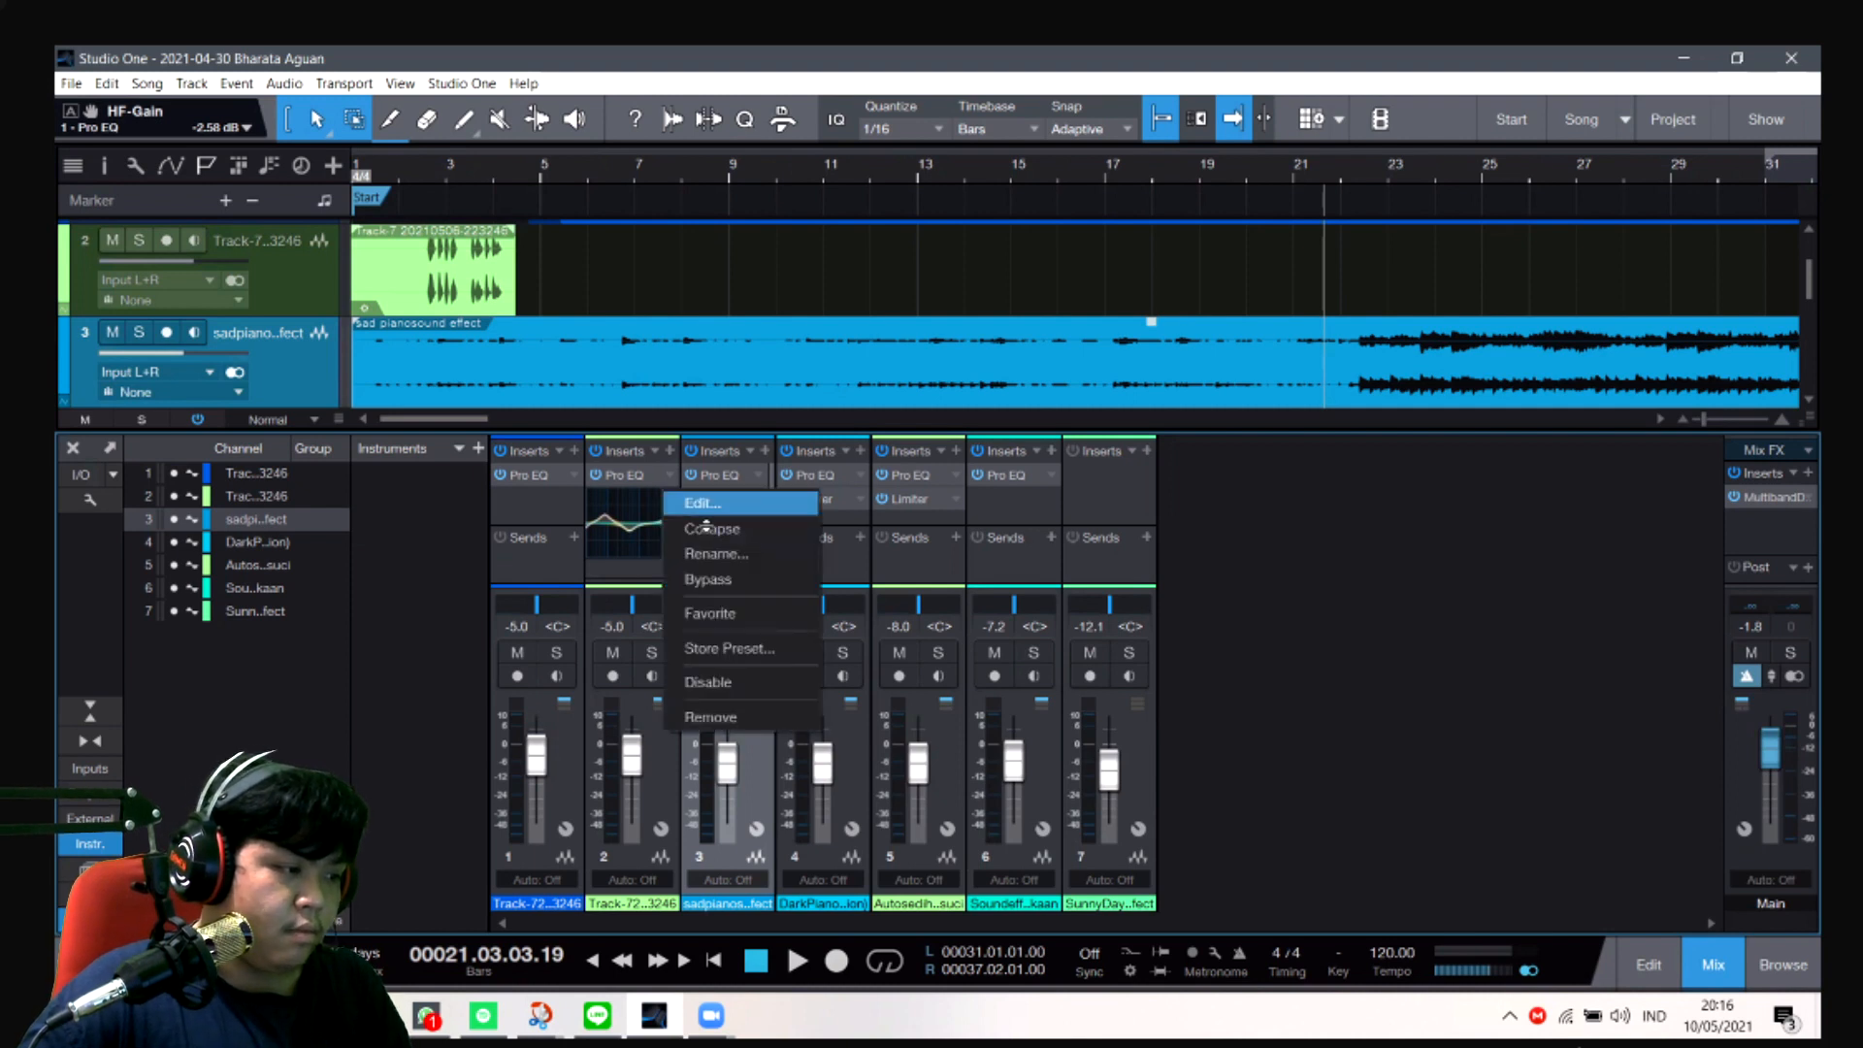
left_click(708, 528)
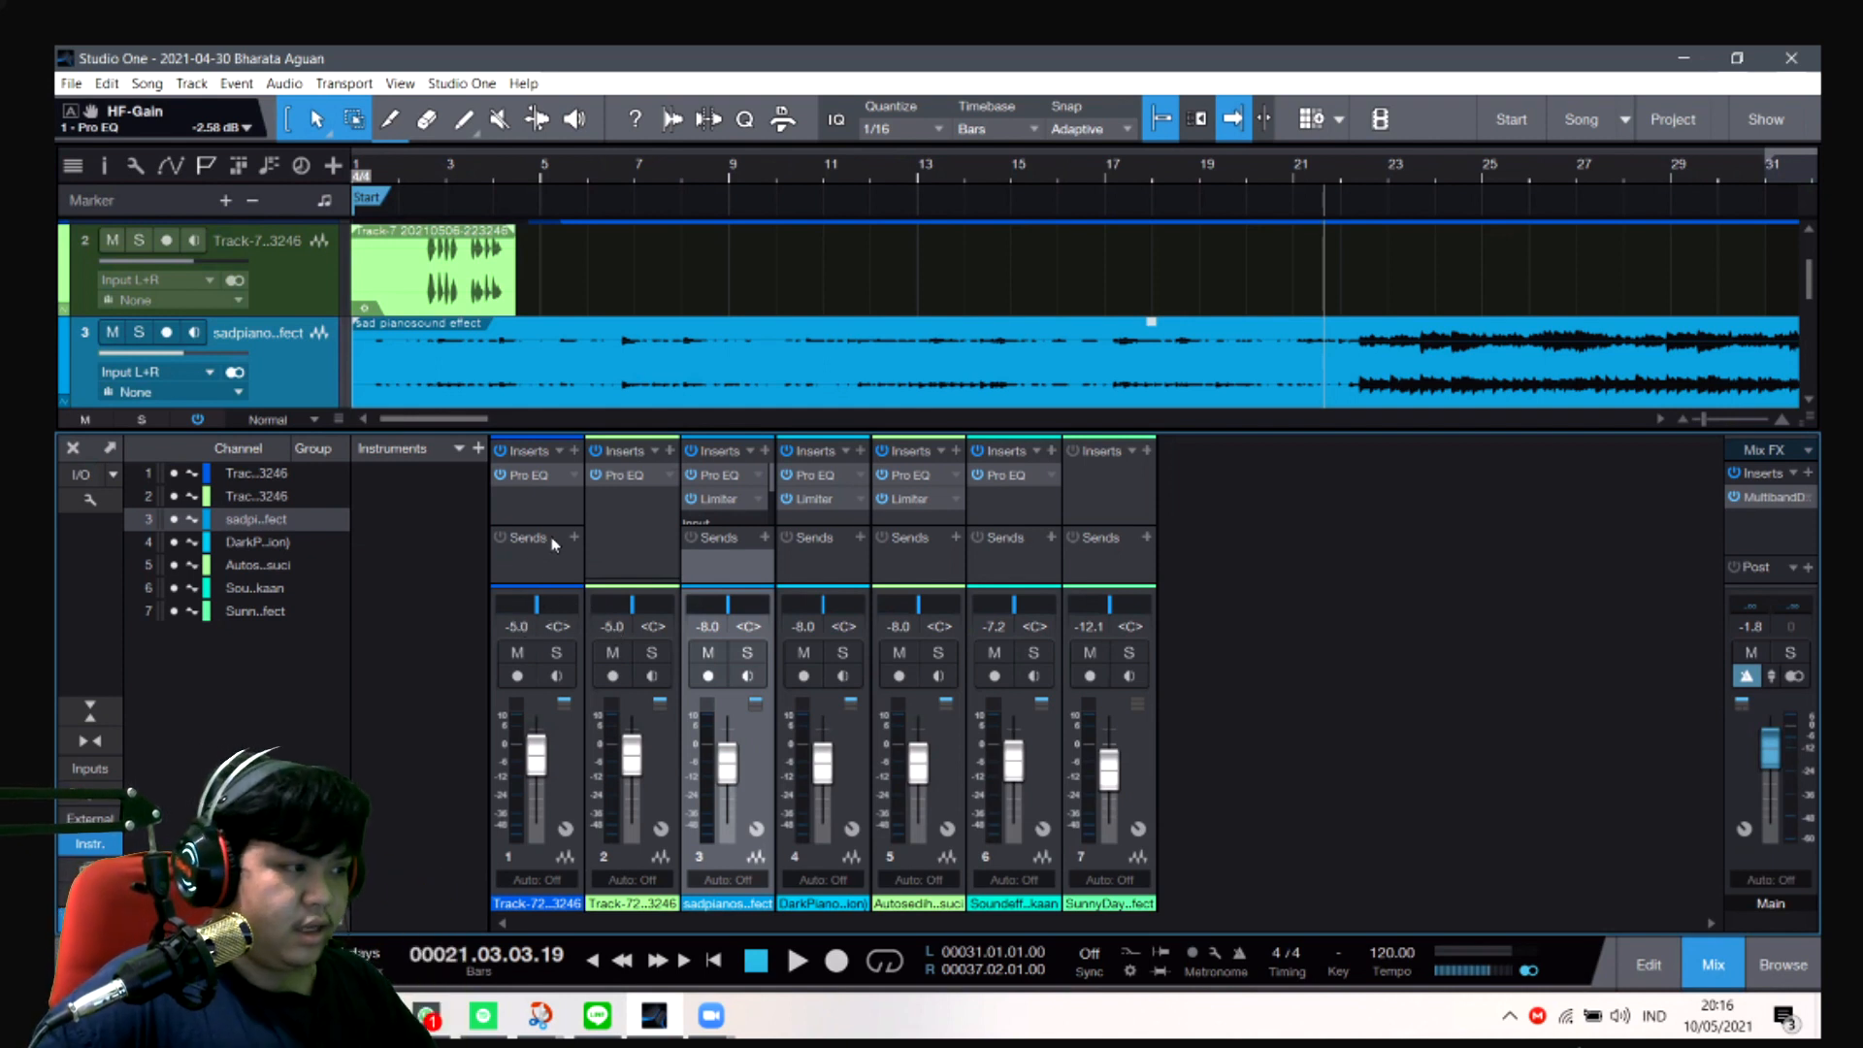
- Play the song from about bar 21 to bar 25 and check the main channel's level meter
key("space")
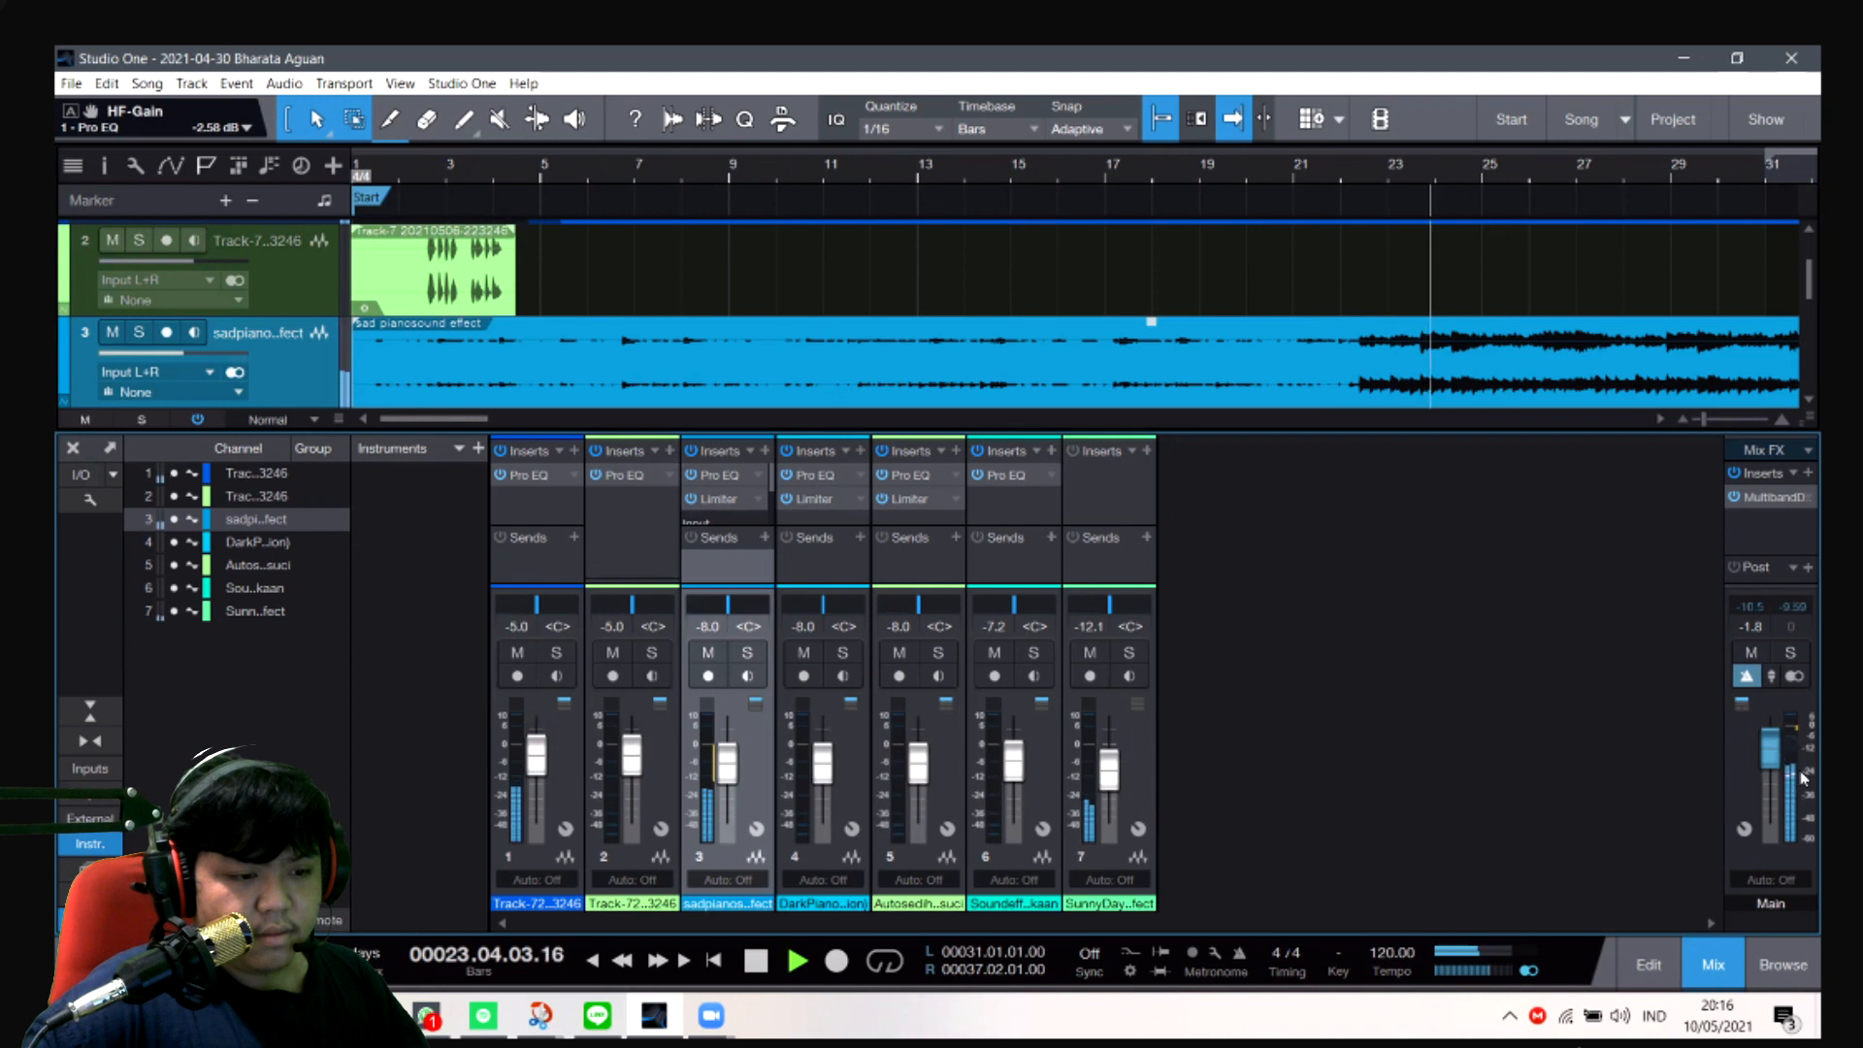
key("space")
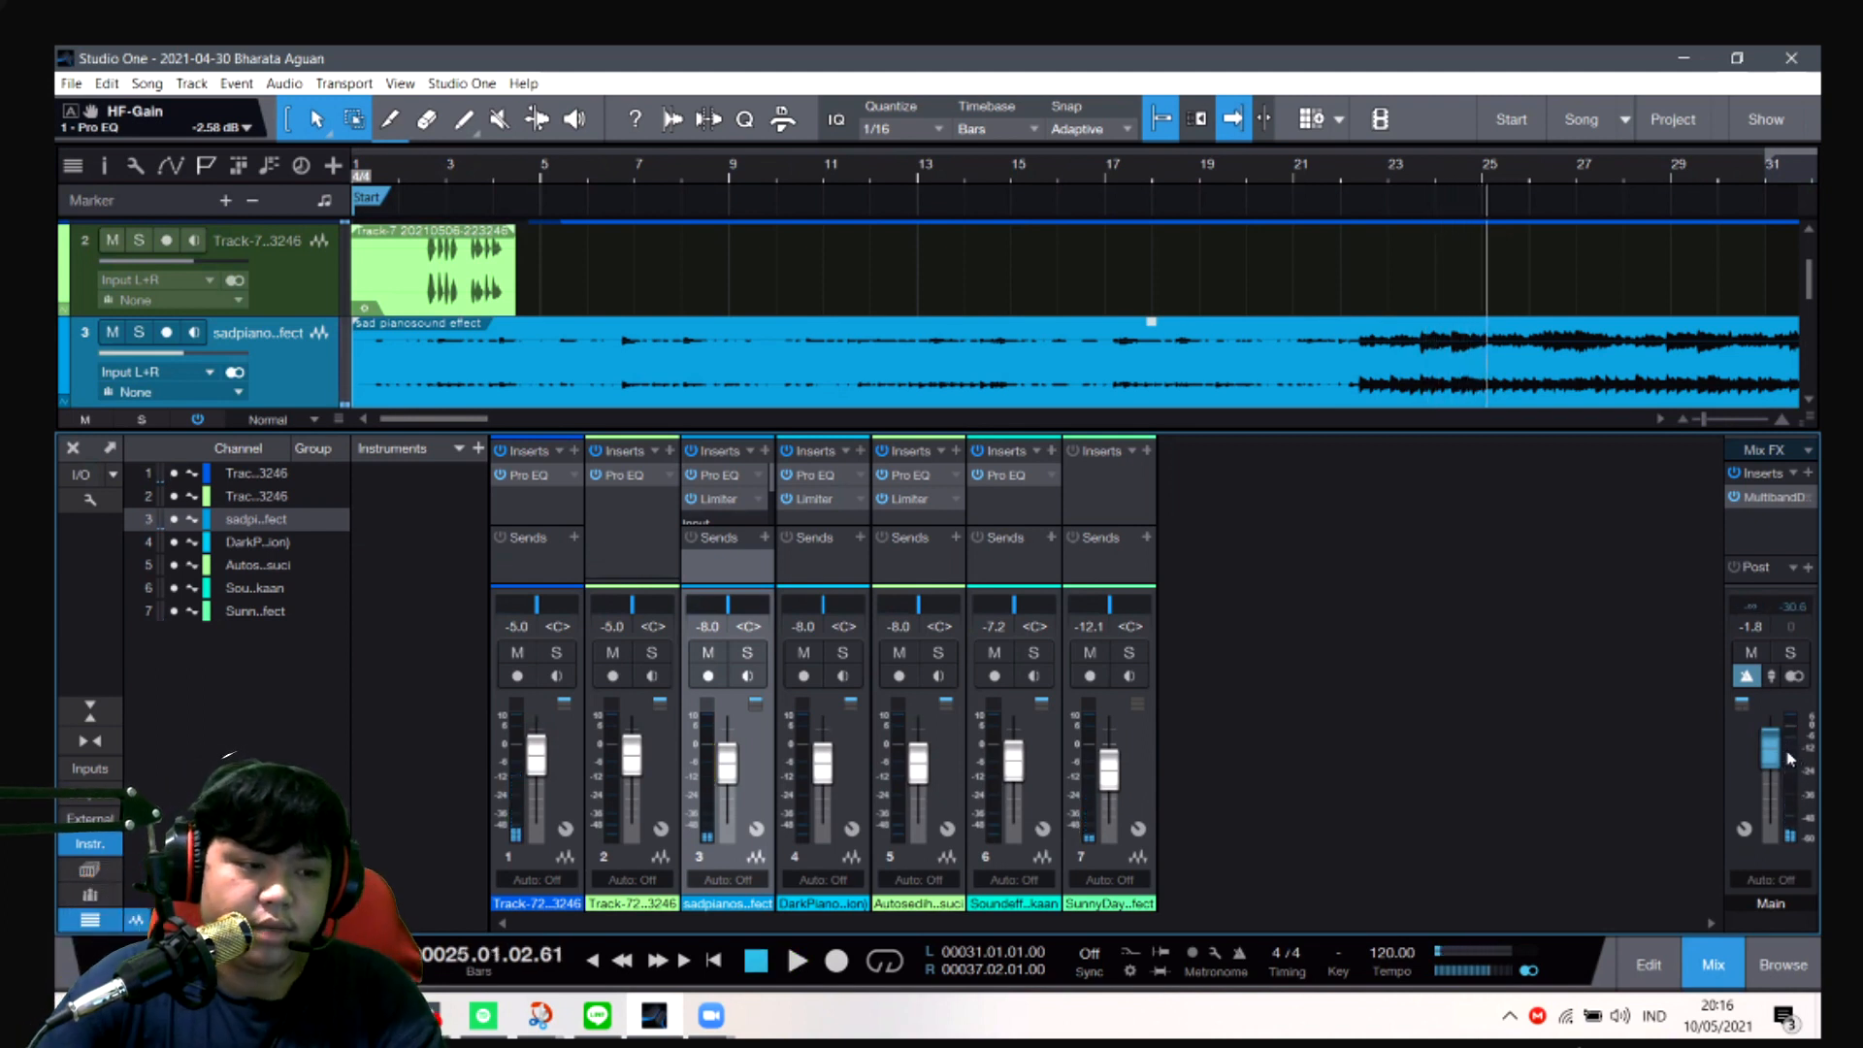
mouse_move(1796, 762)
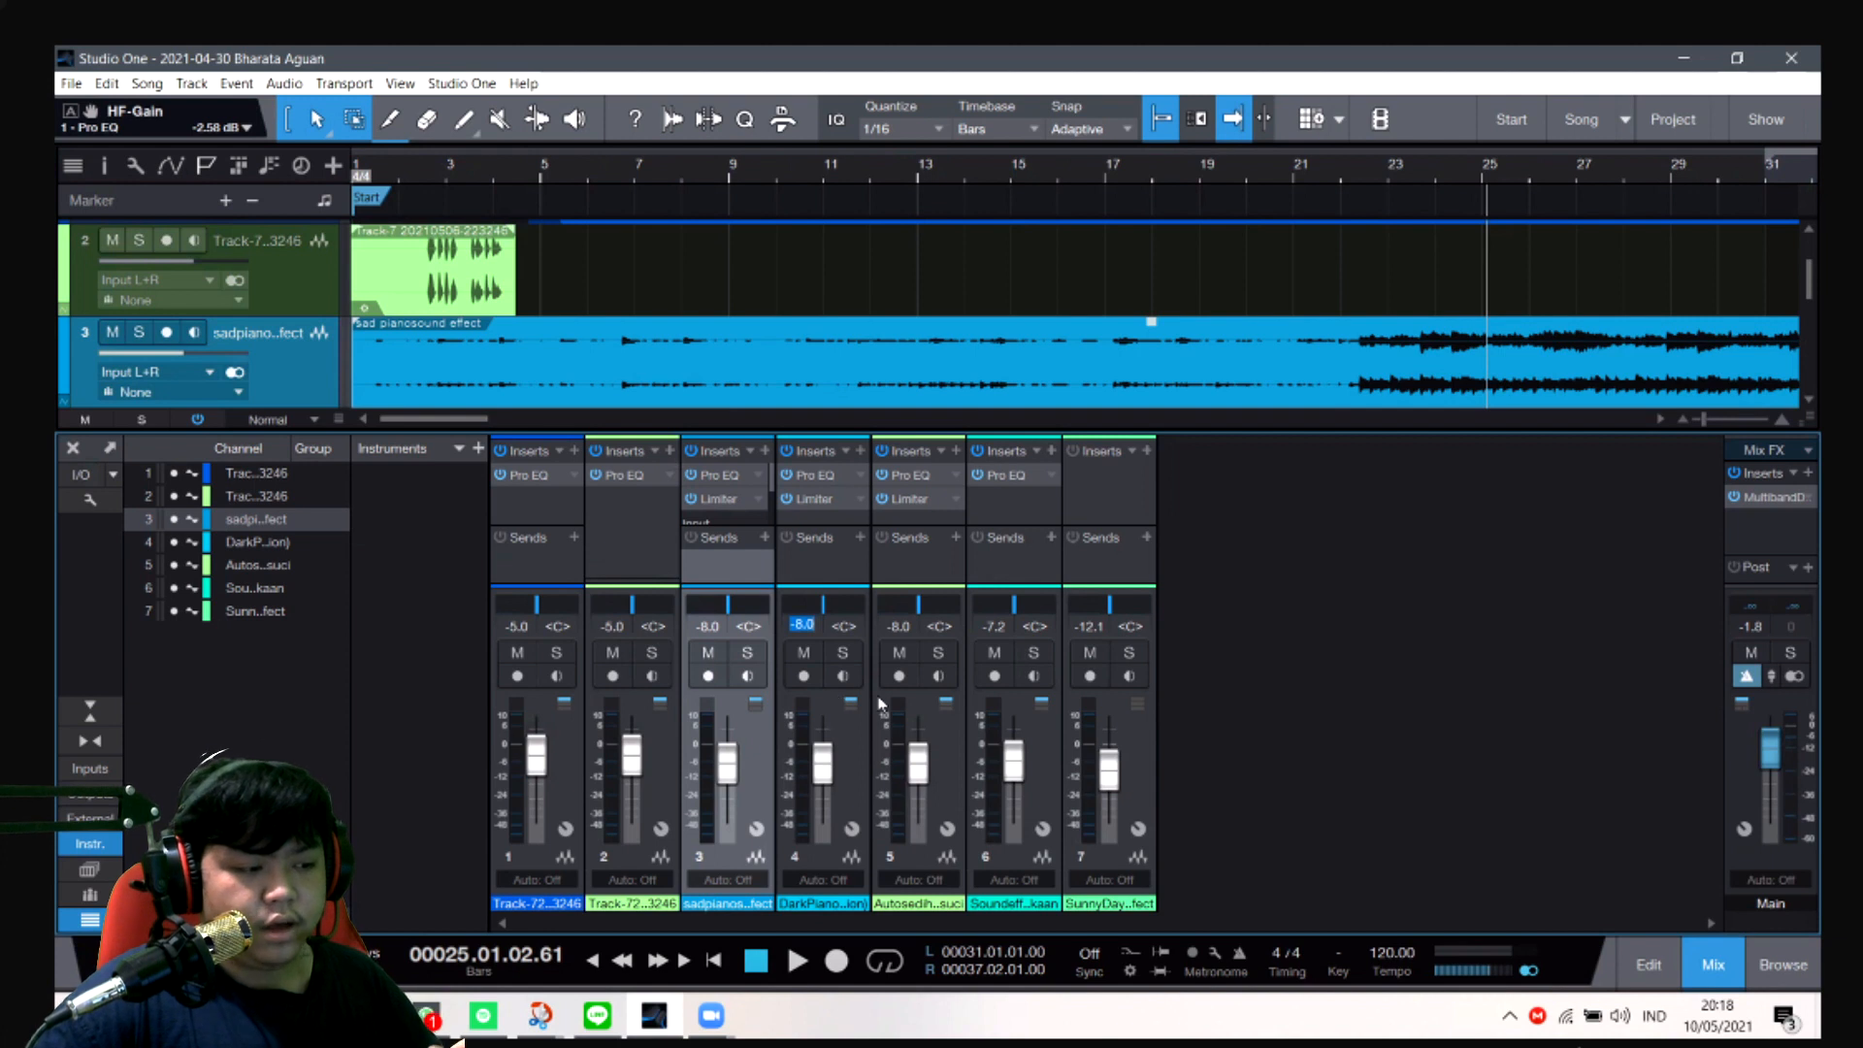
- Check the volume of channel 5 and set the channel 6 sound effect's volume to -6 dB
left_click(900, 628)
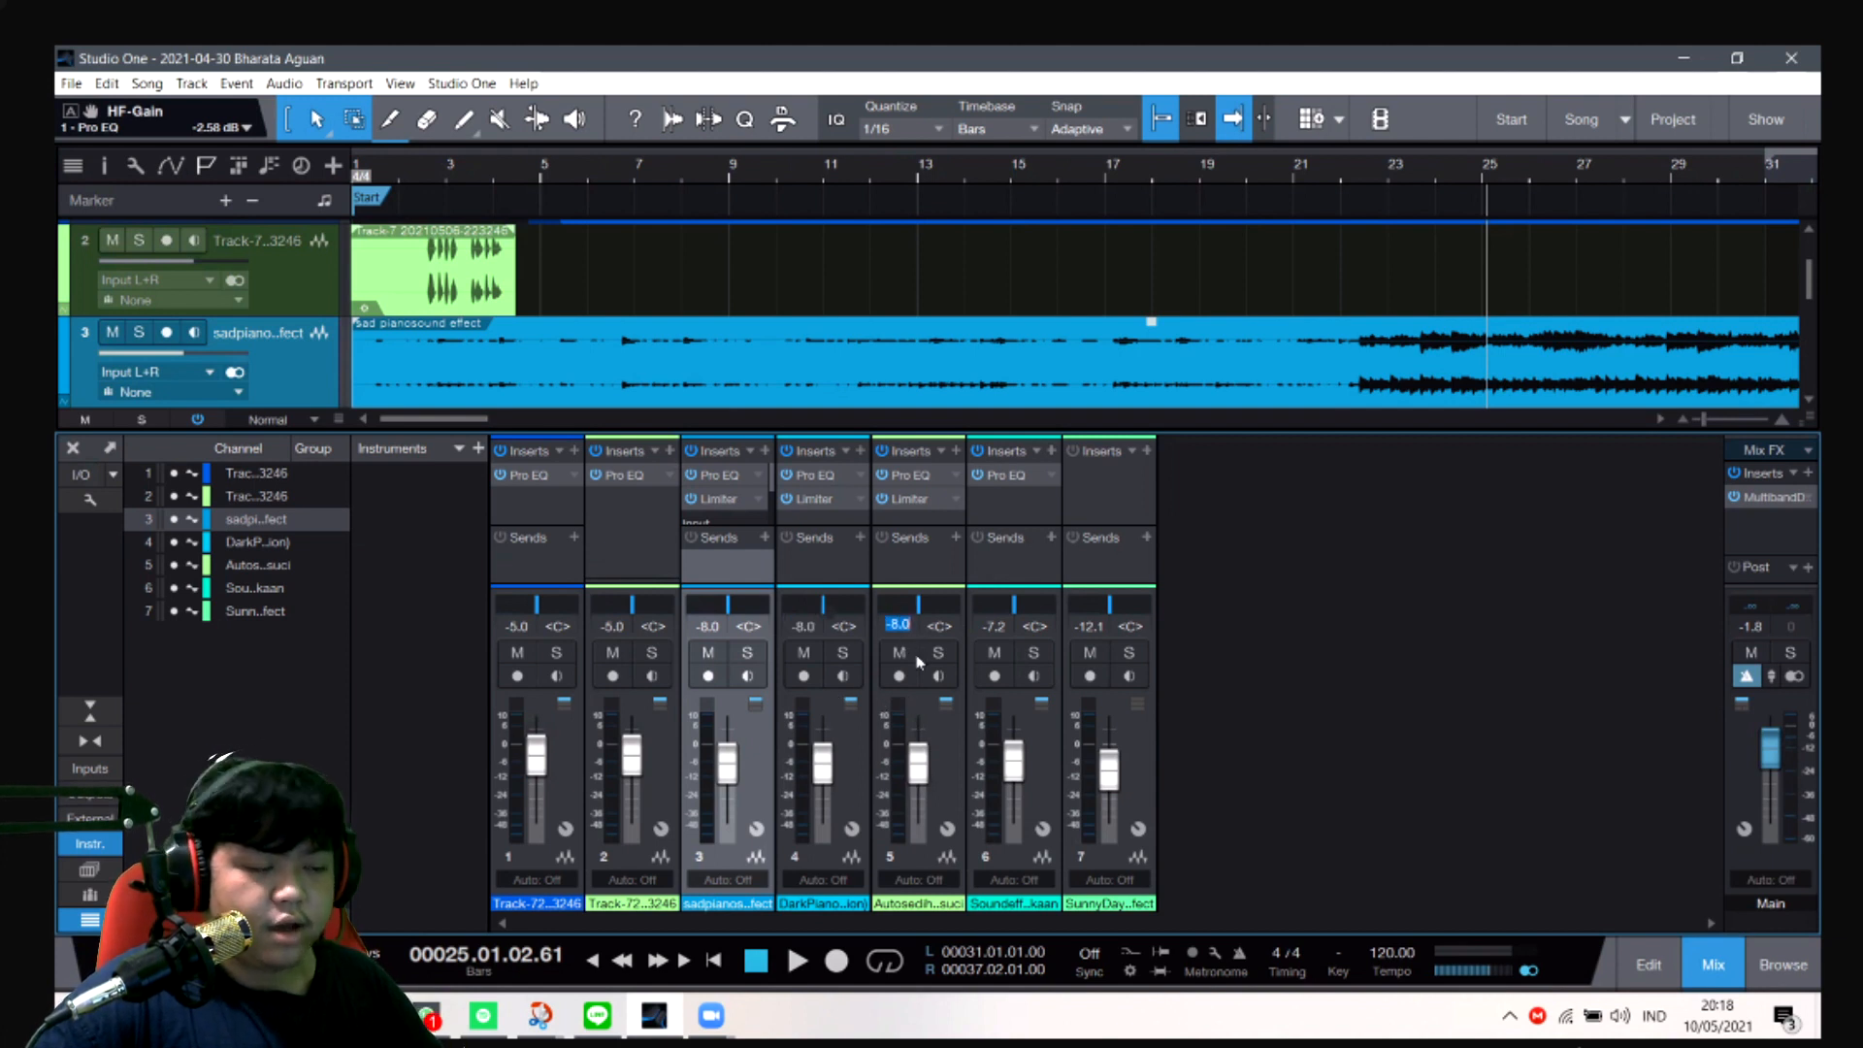
left_click(918, 773)
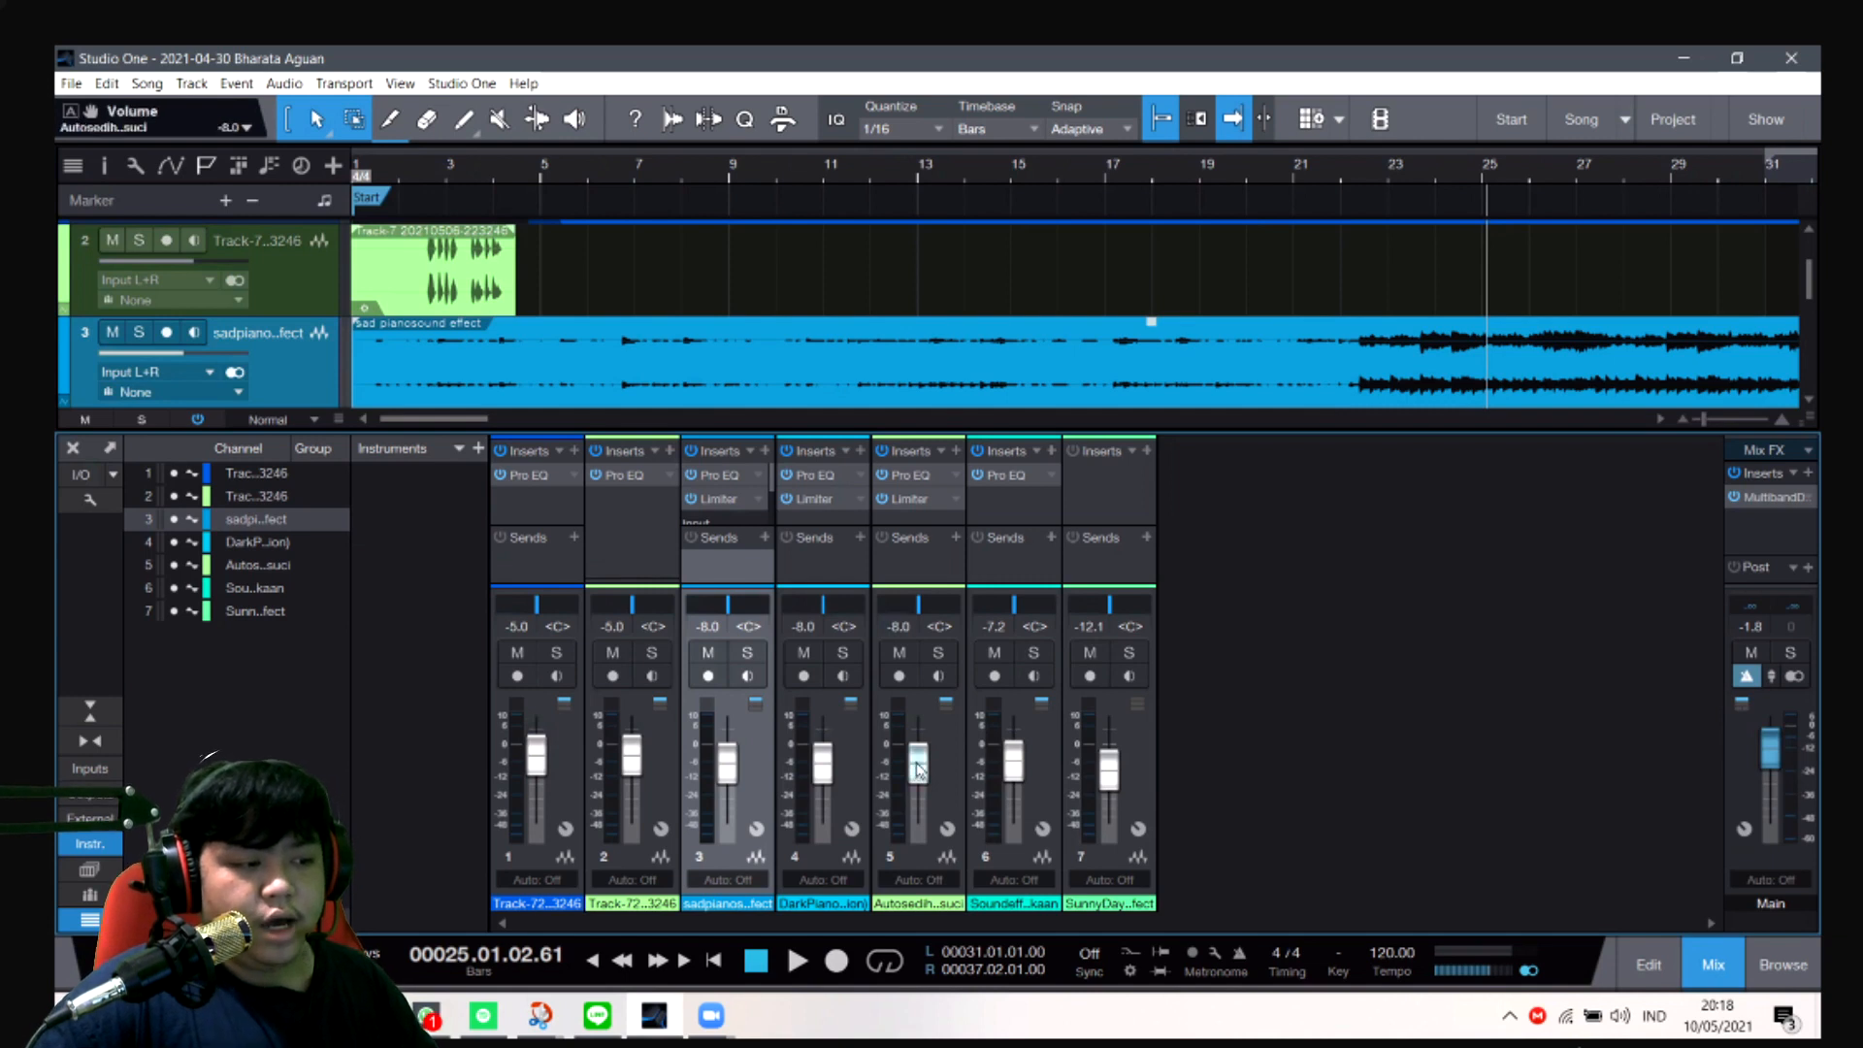
left_click(993, 631)
type("-6")
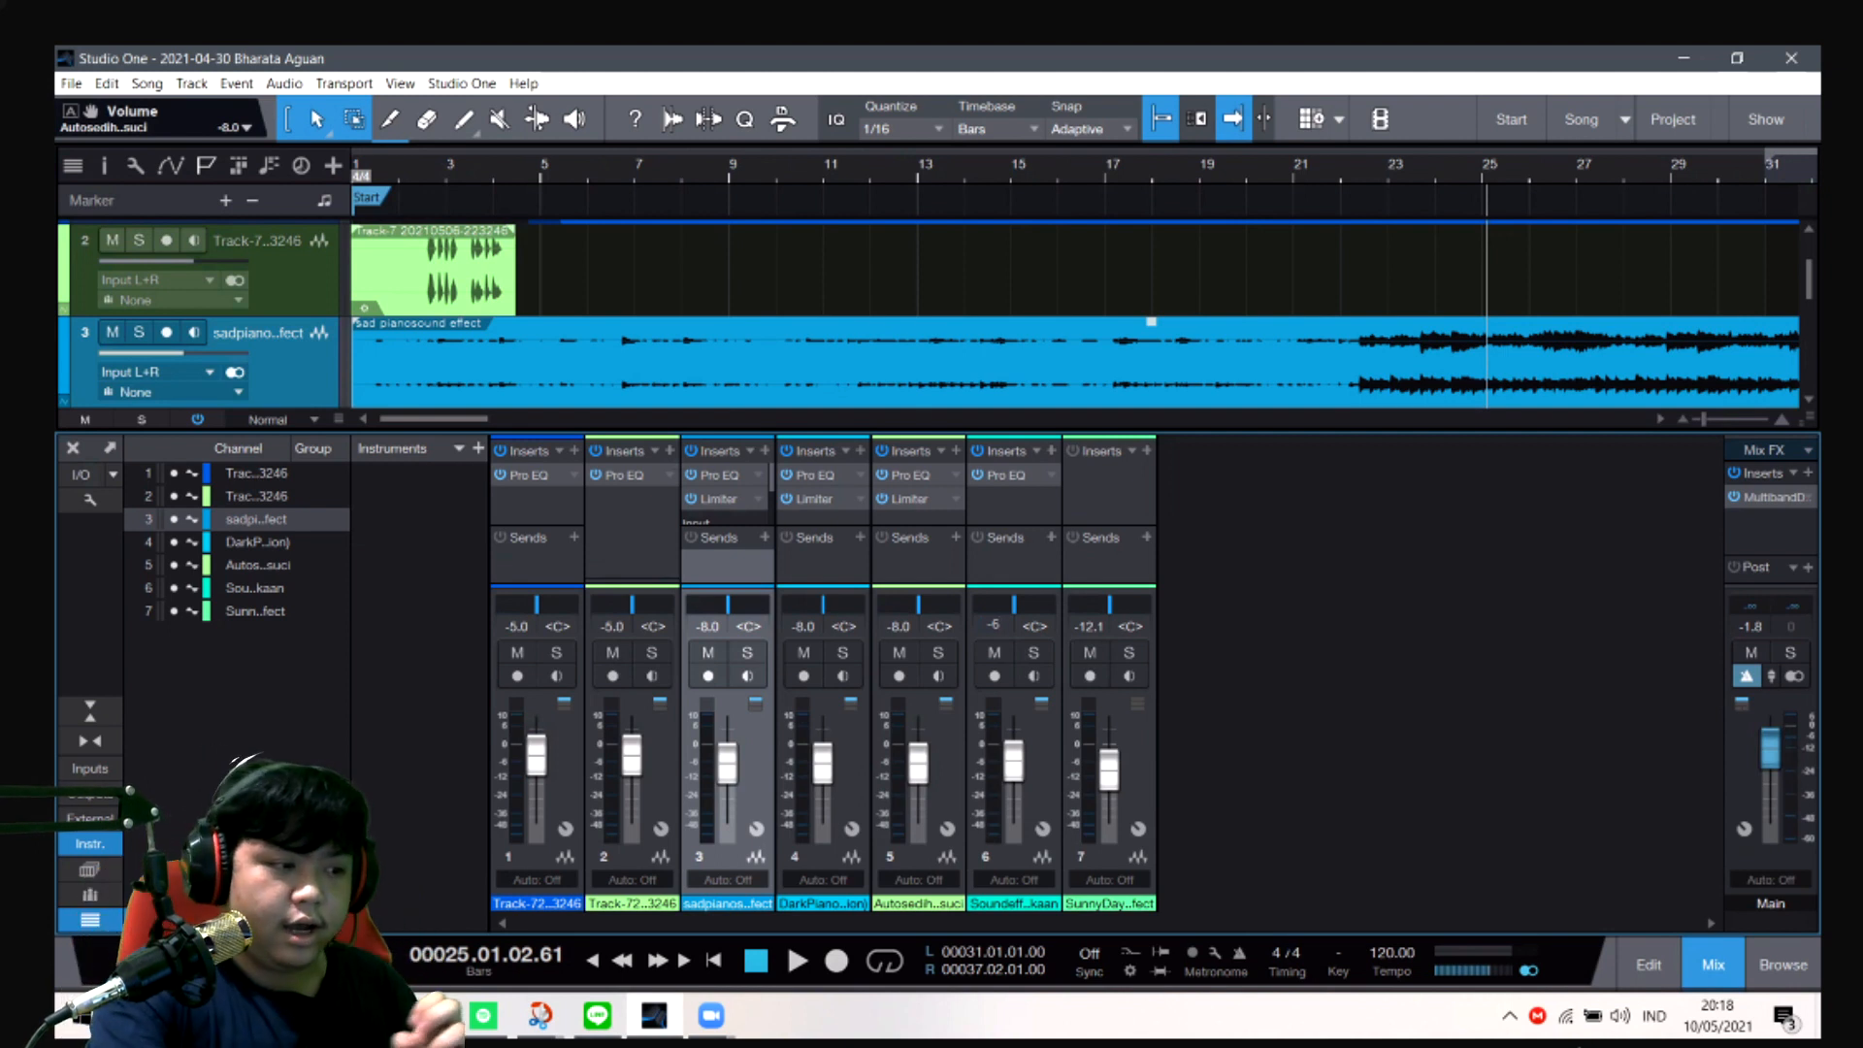
key("Return")
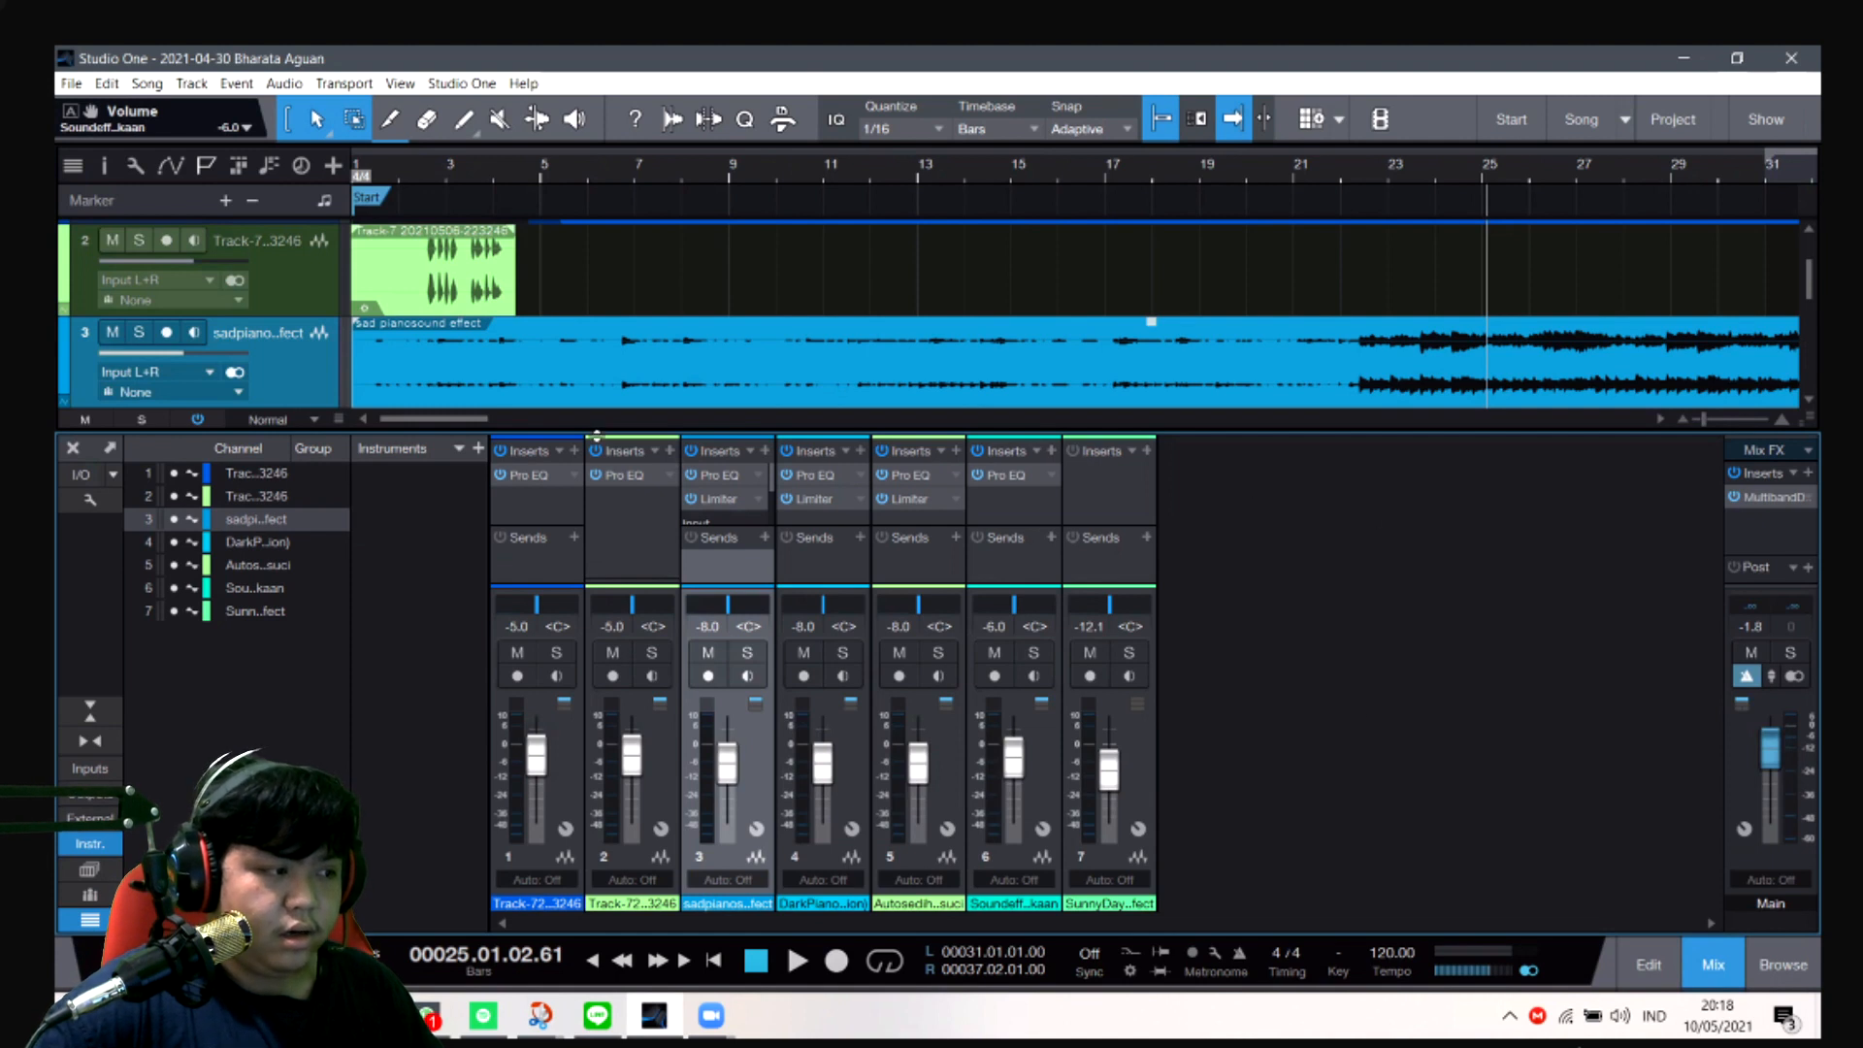
- Play the gap between the voice clips from about bar 126 to bar 131 to hear the sound effect's level
left_click_drag(486, 421, 957, 375)
scroll(1072, 373, "up", 2)
scroll(1061, 381, "down", 3)
scroll(718, 378, "left", 10)
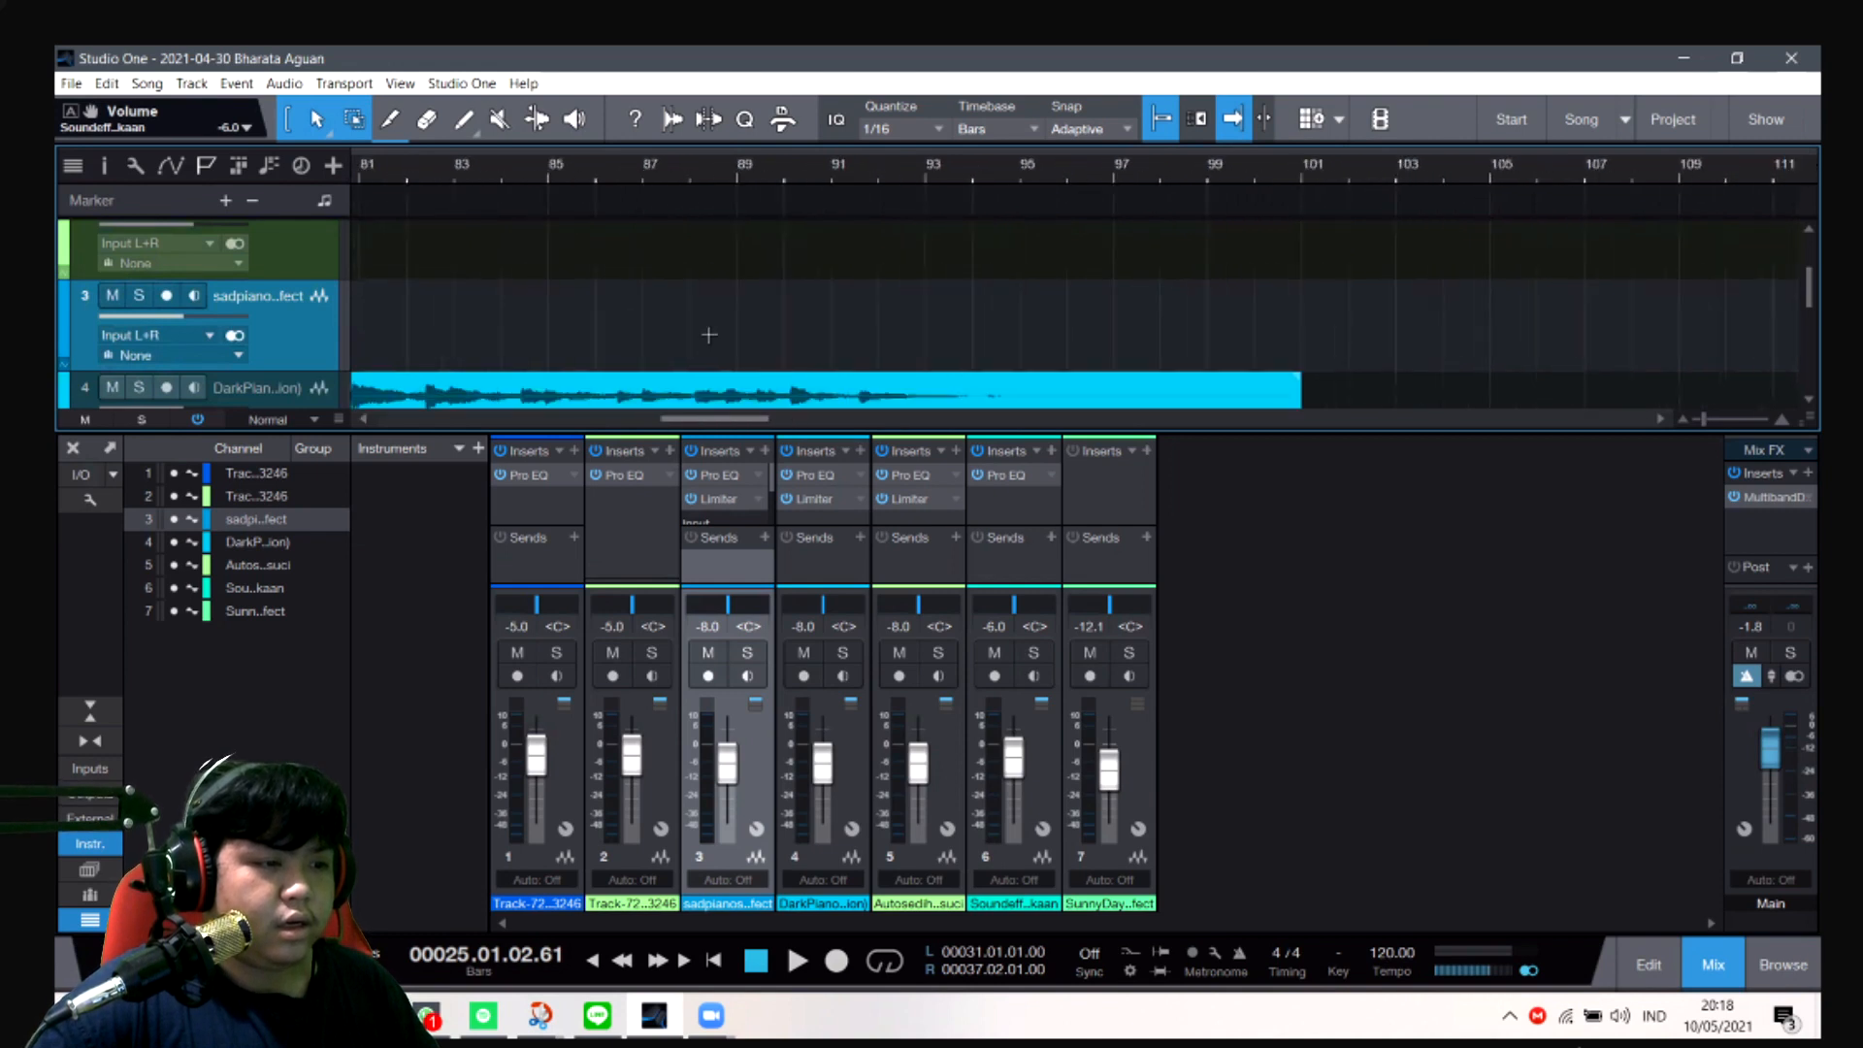
scroll(708, 341, "down", 2)
left_click_drag(699, 419, 828, 400)
scroll(852, 375, "up", 5)
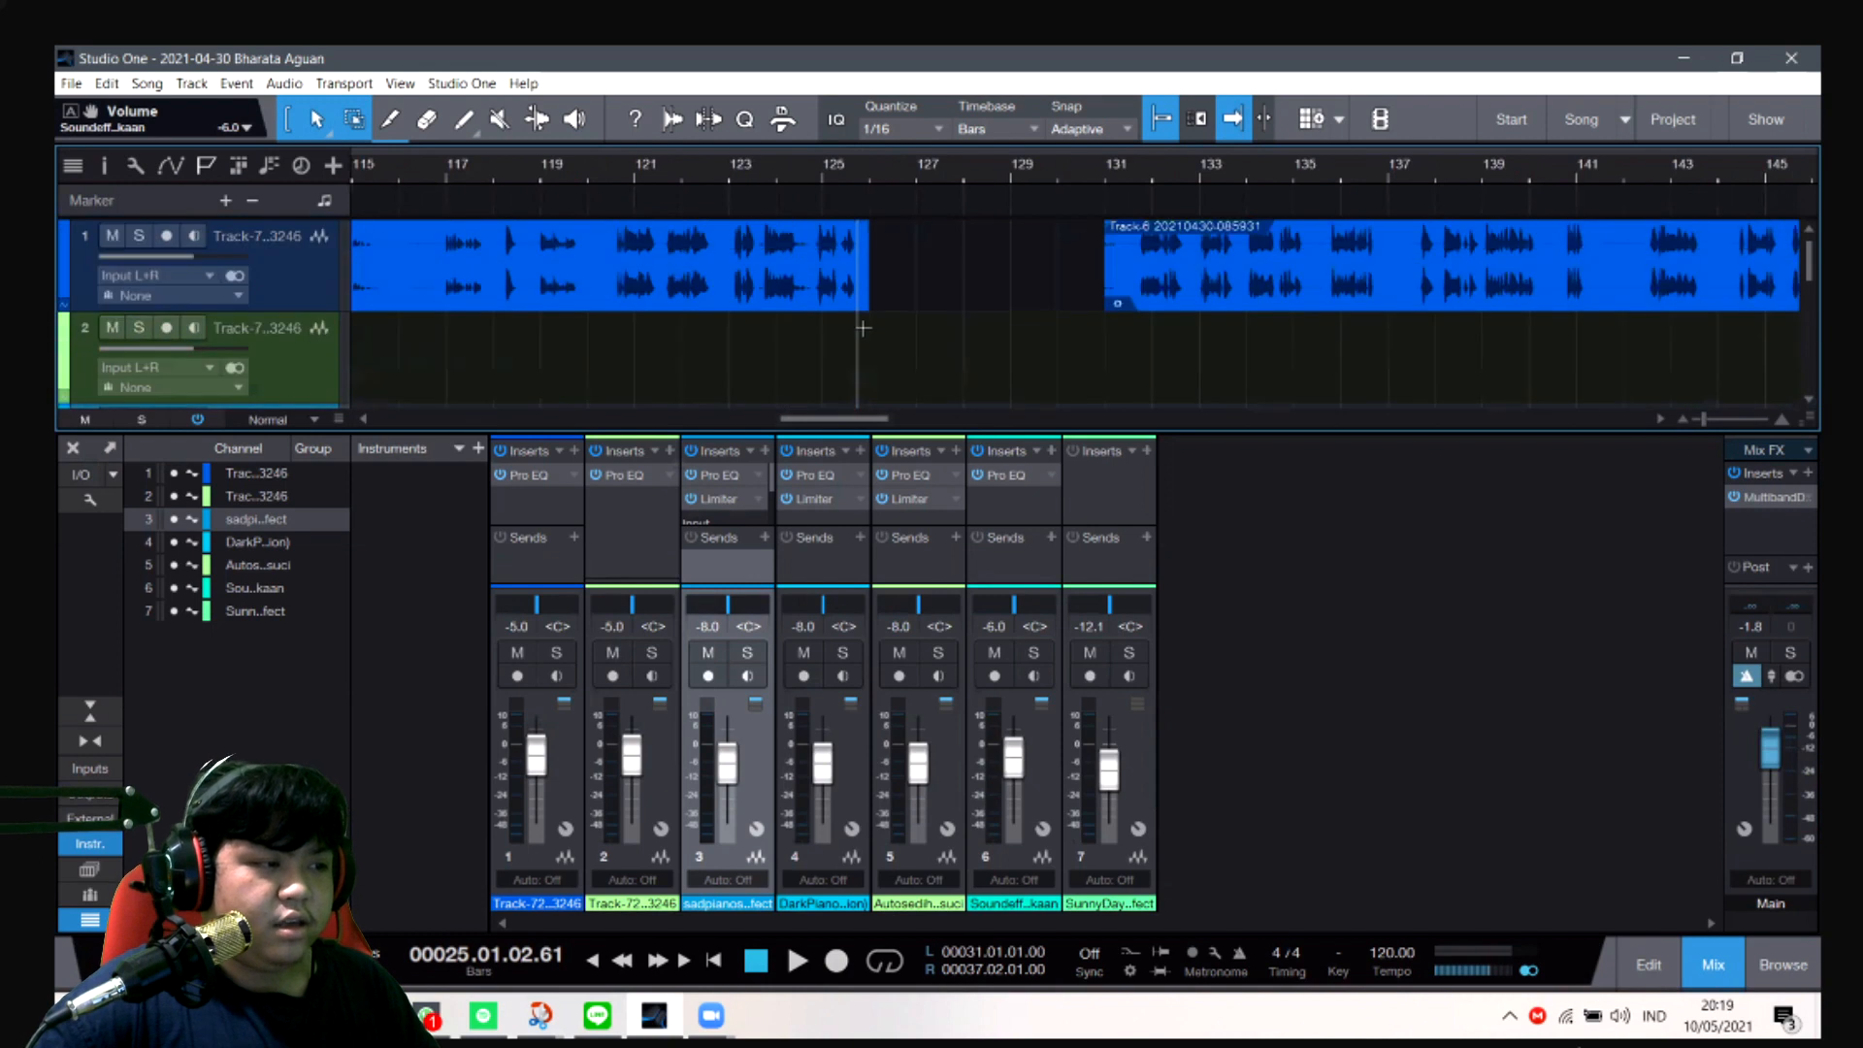
left_click(828, 184)
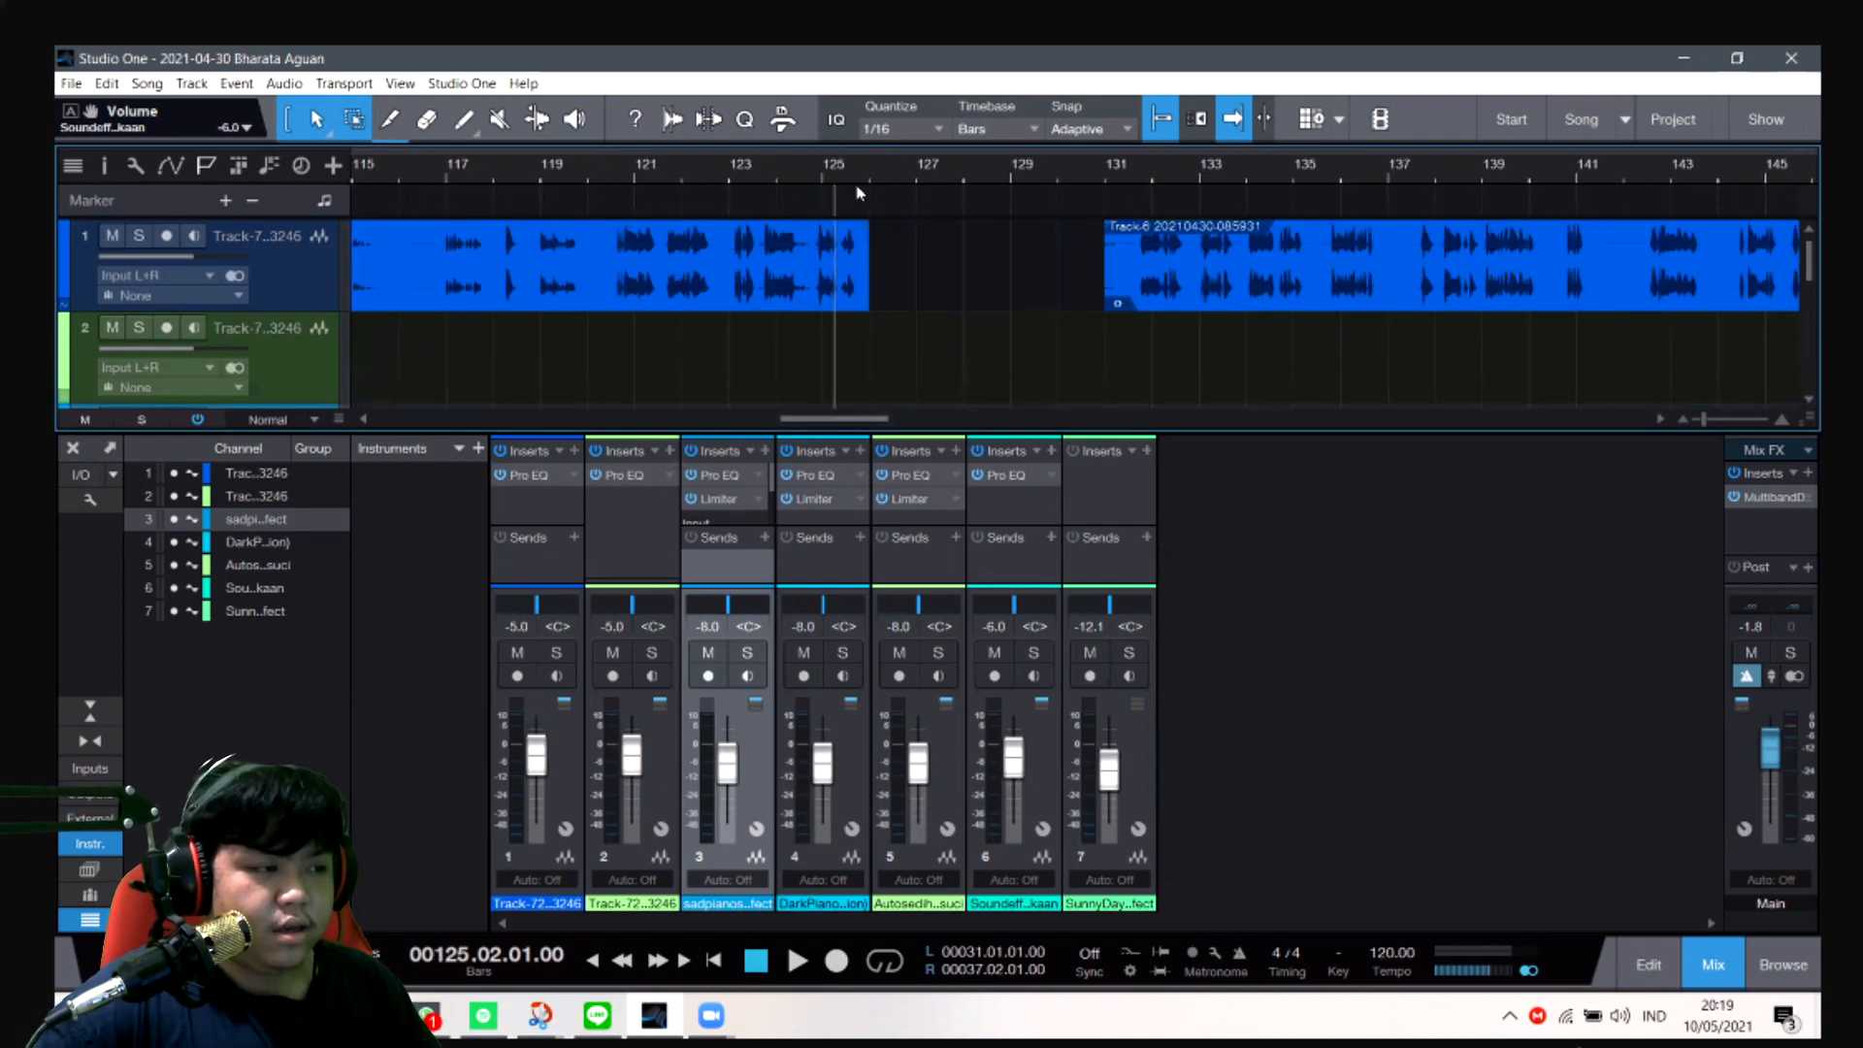
left_click(878, 200)
key("space")
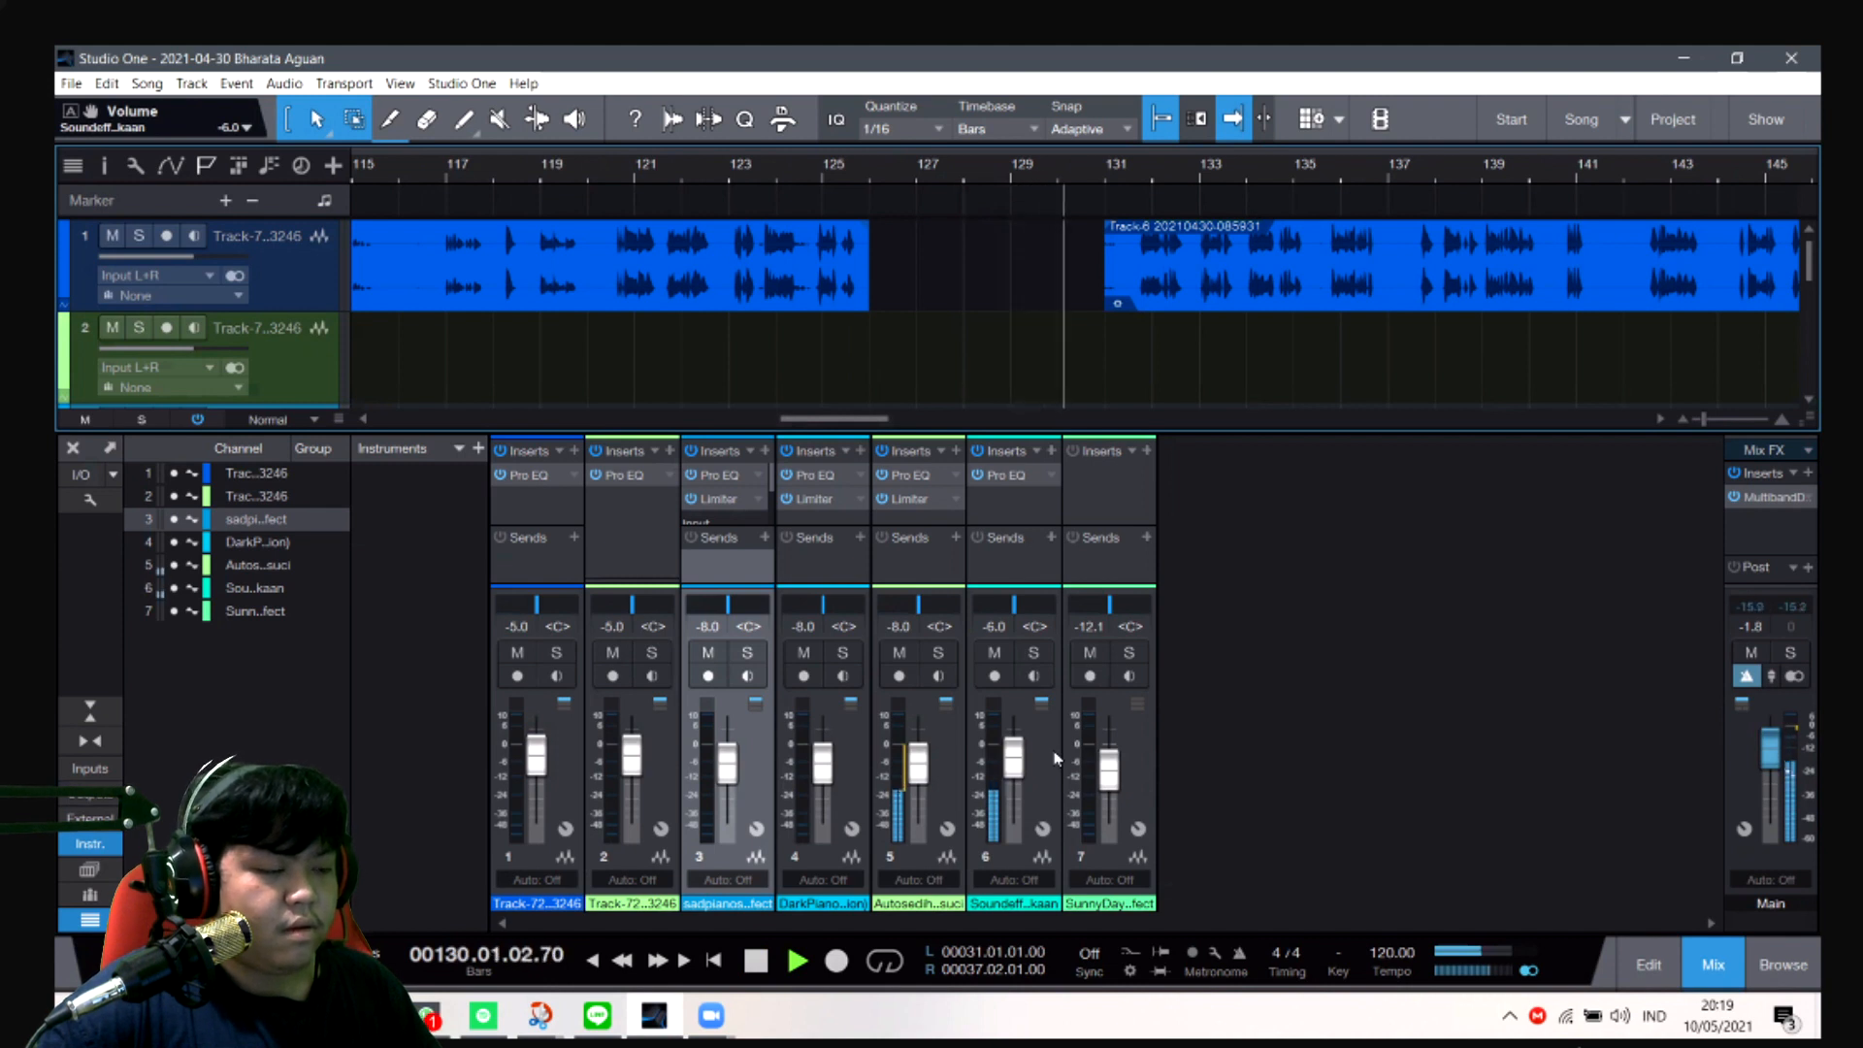
key("space")
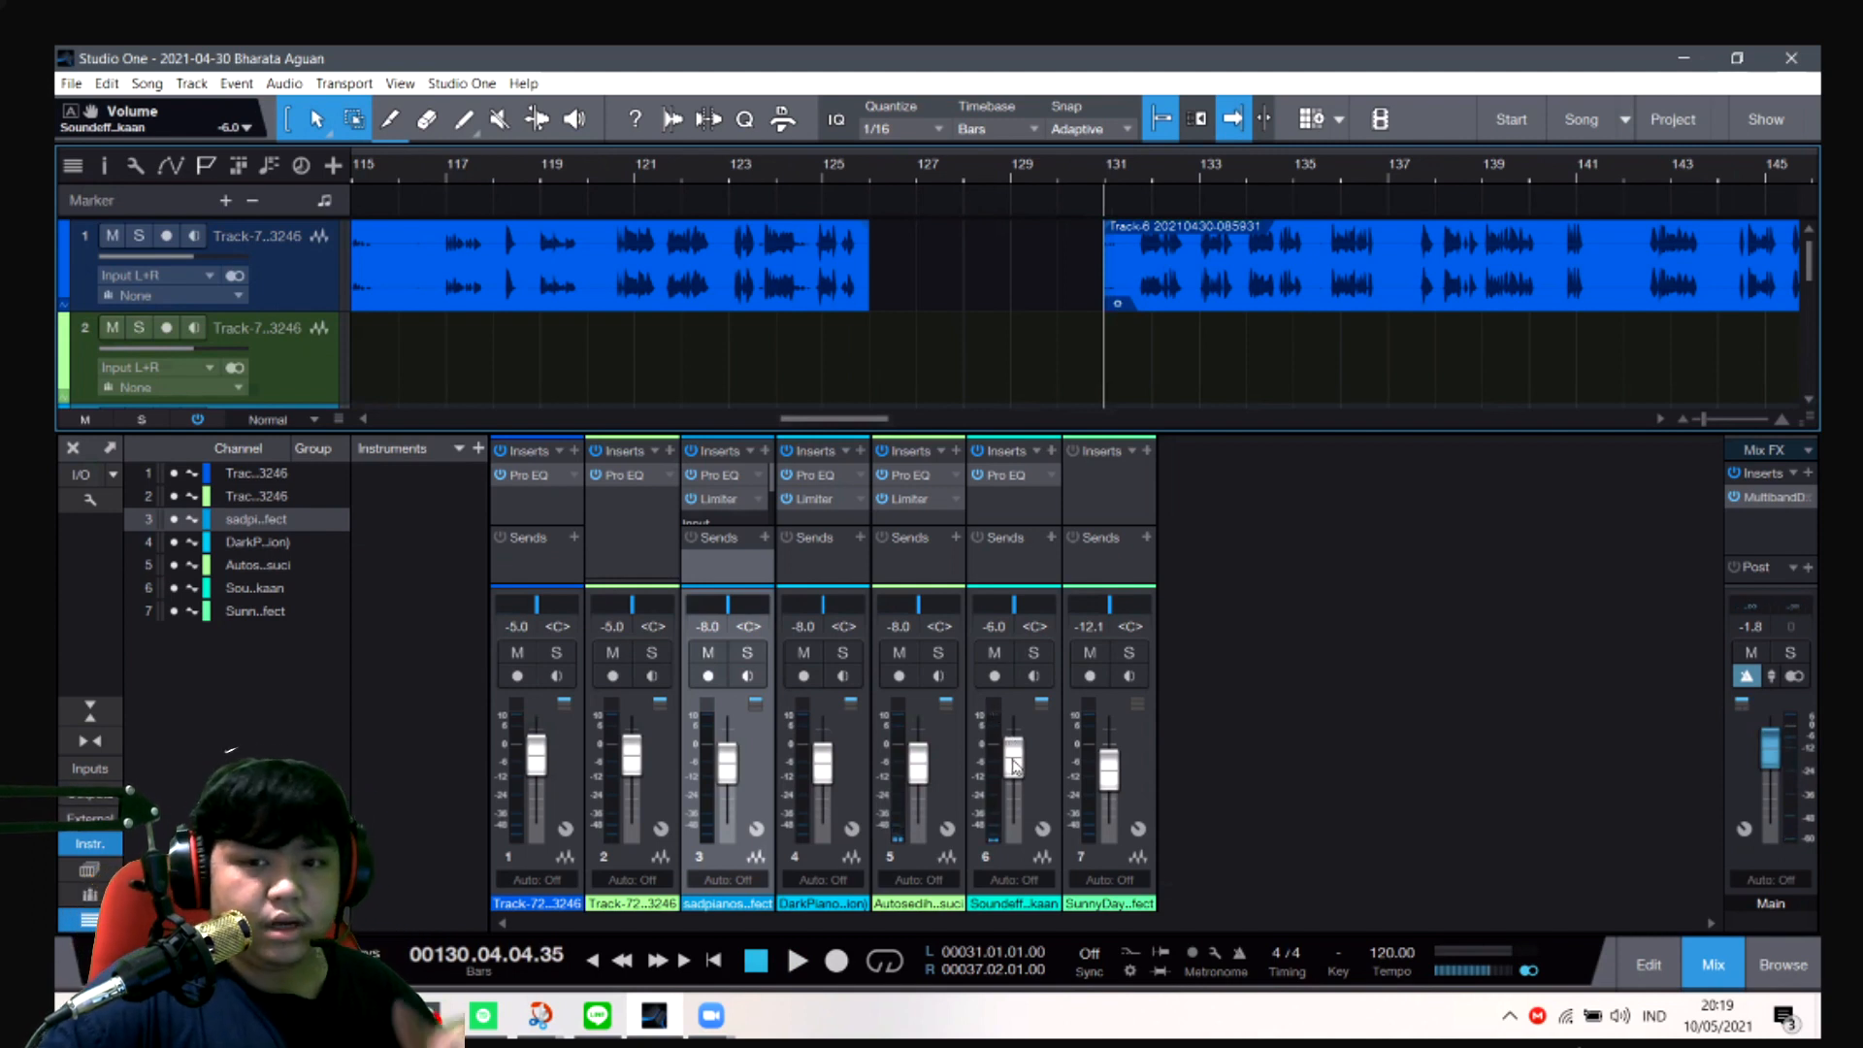
- Raise the channel 6 sound effect's volume to -4.5 dB
mouse_move(1011, 769)
left_mouse_down()
mouse_move(1013, 739)
mouse_move(1012, 757)
left_mouse_up()
left_click(992, 630)
type("-4,5")
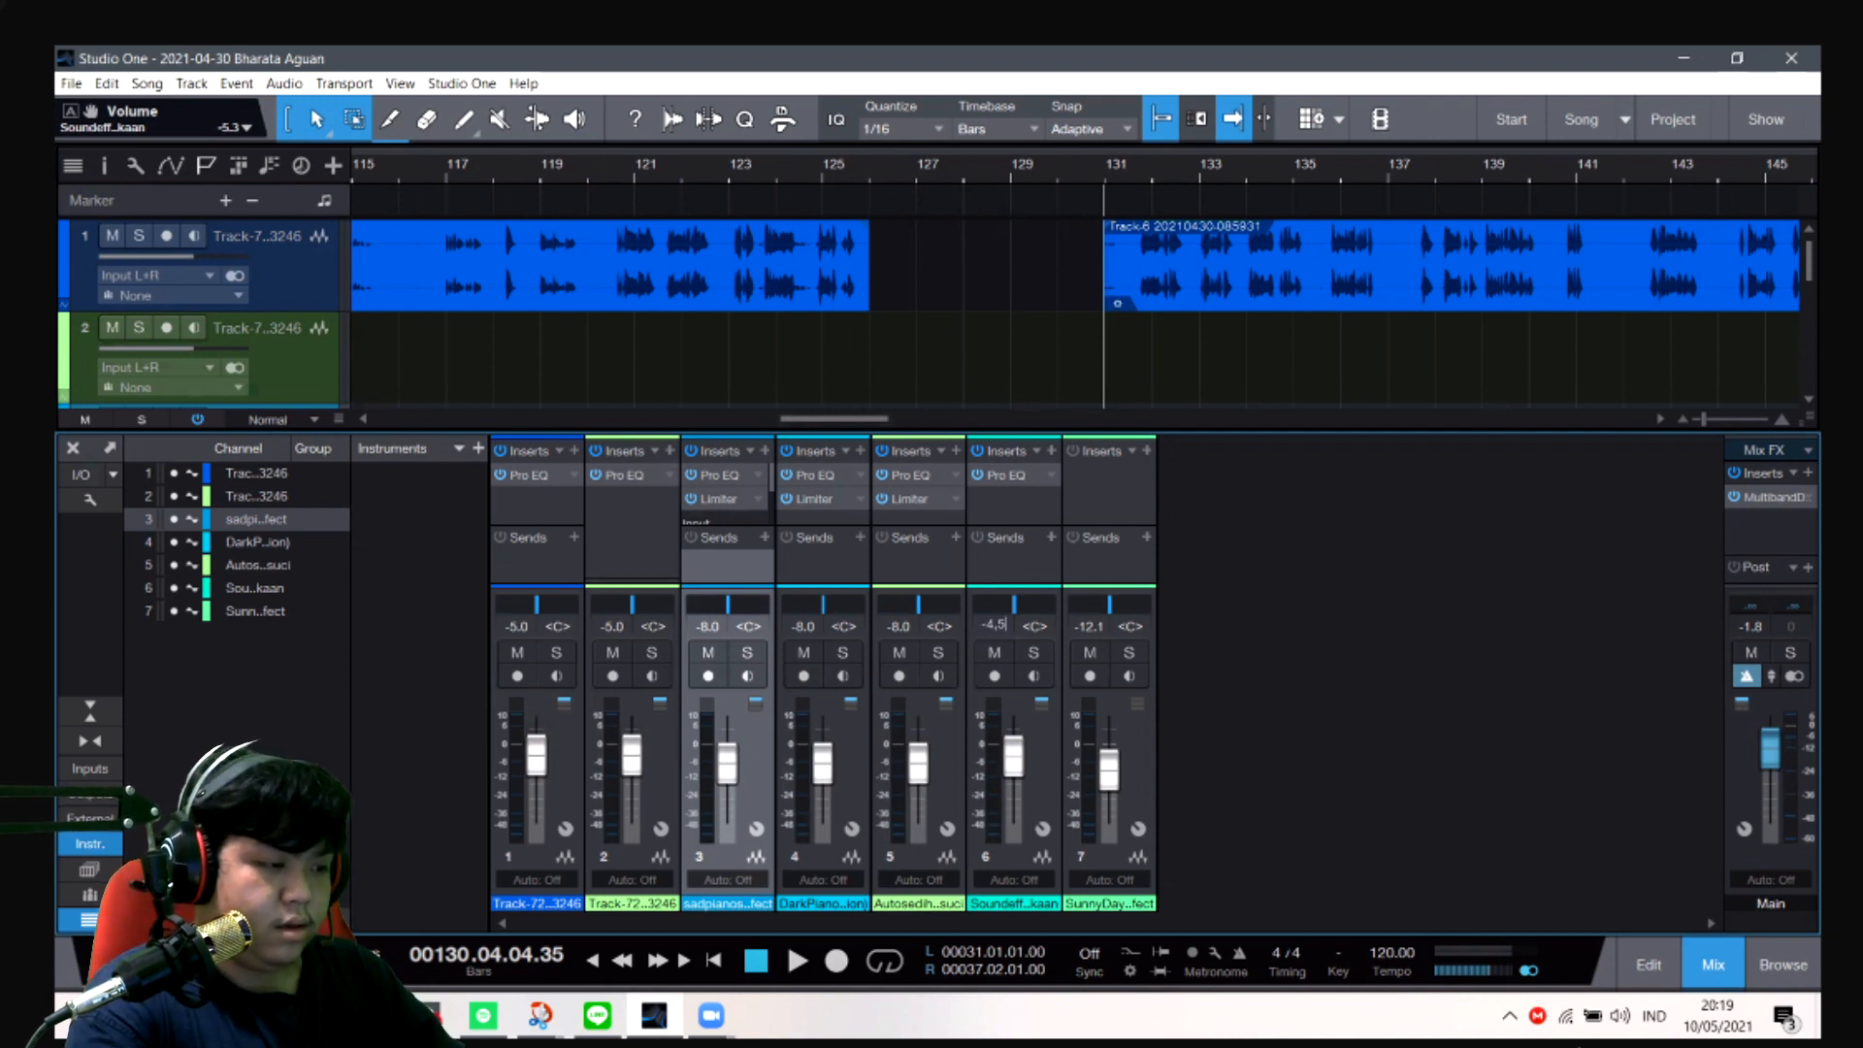
type("4.5")
key("Return")
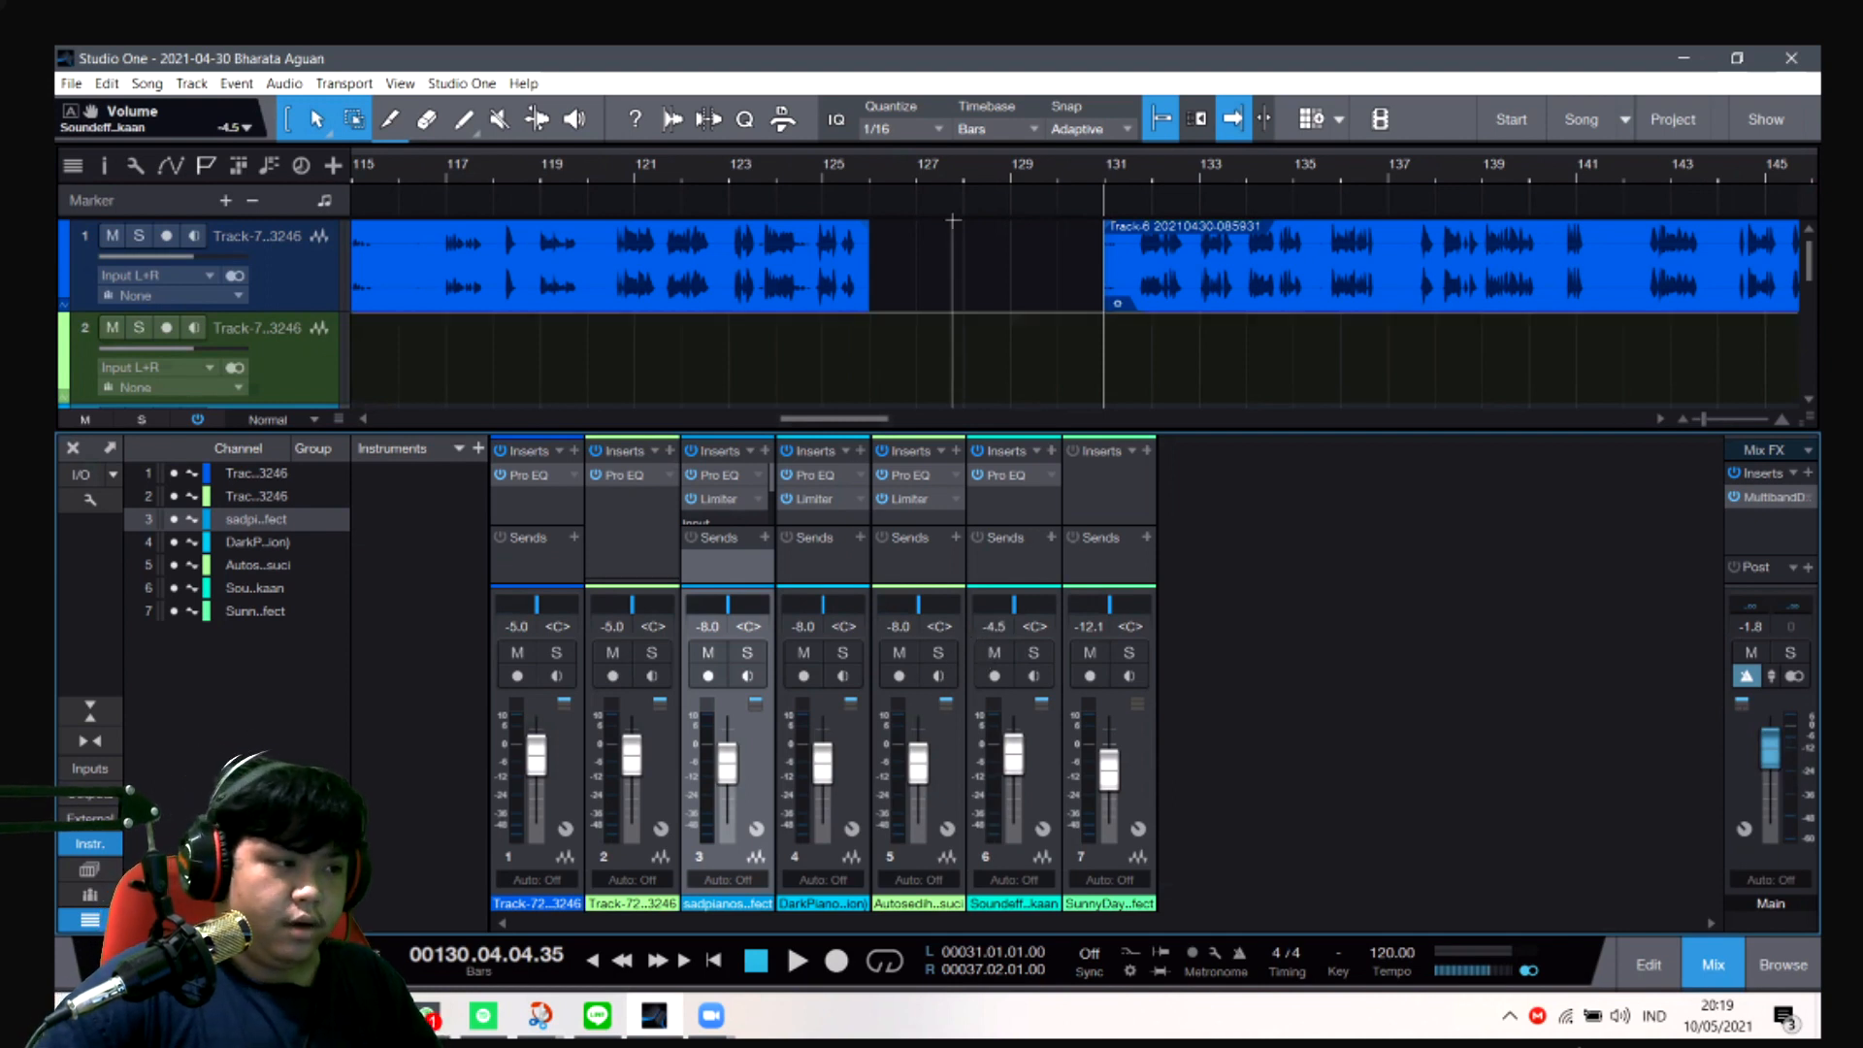
- Play the gap between the voice clips from about bar 126 to bar 131 again to check the louder sound effect
left_click(890, 174)
key("space")
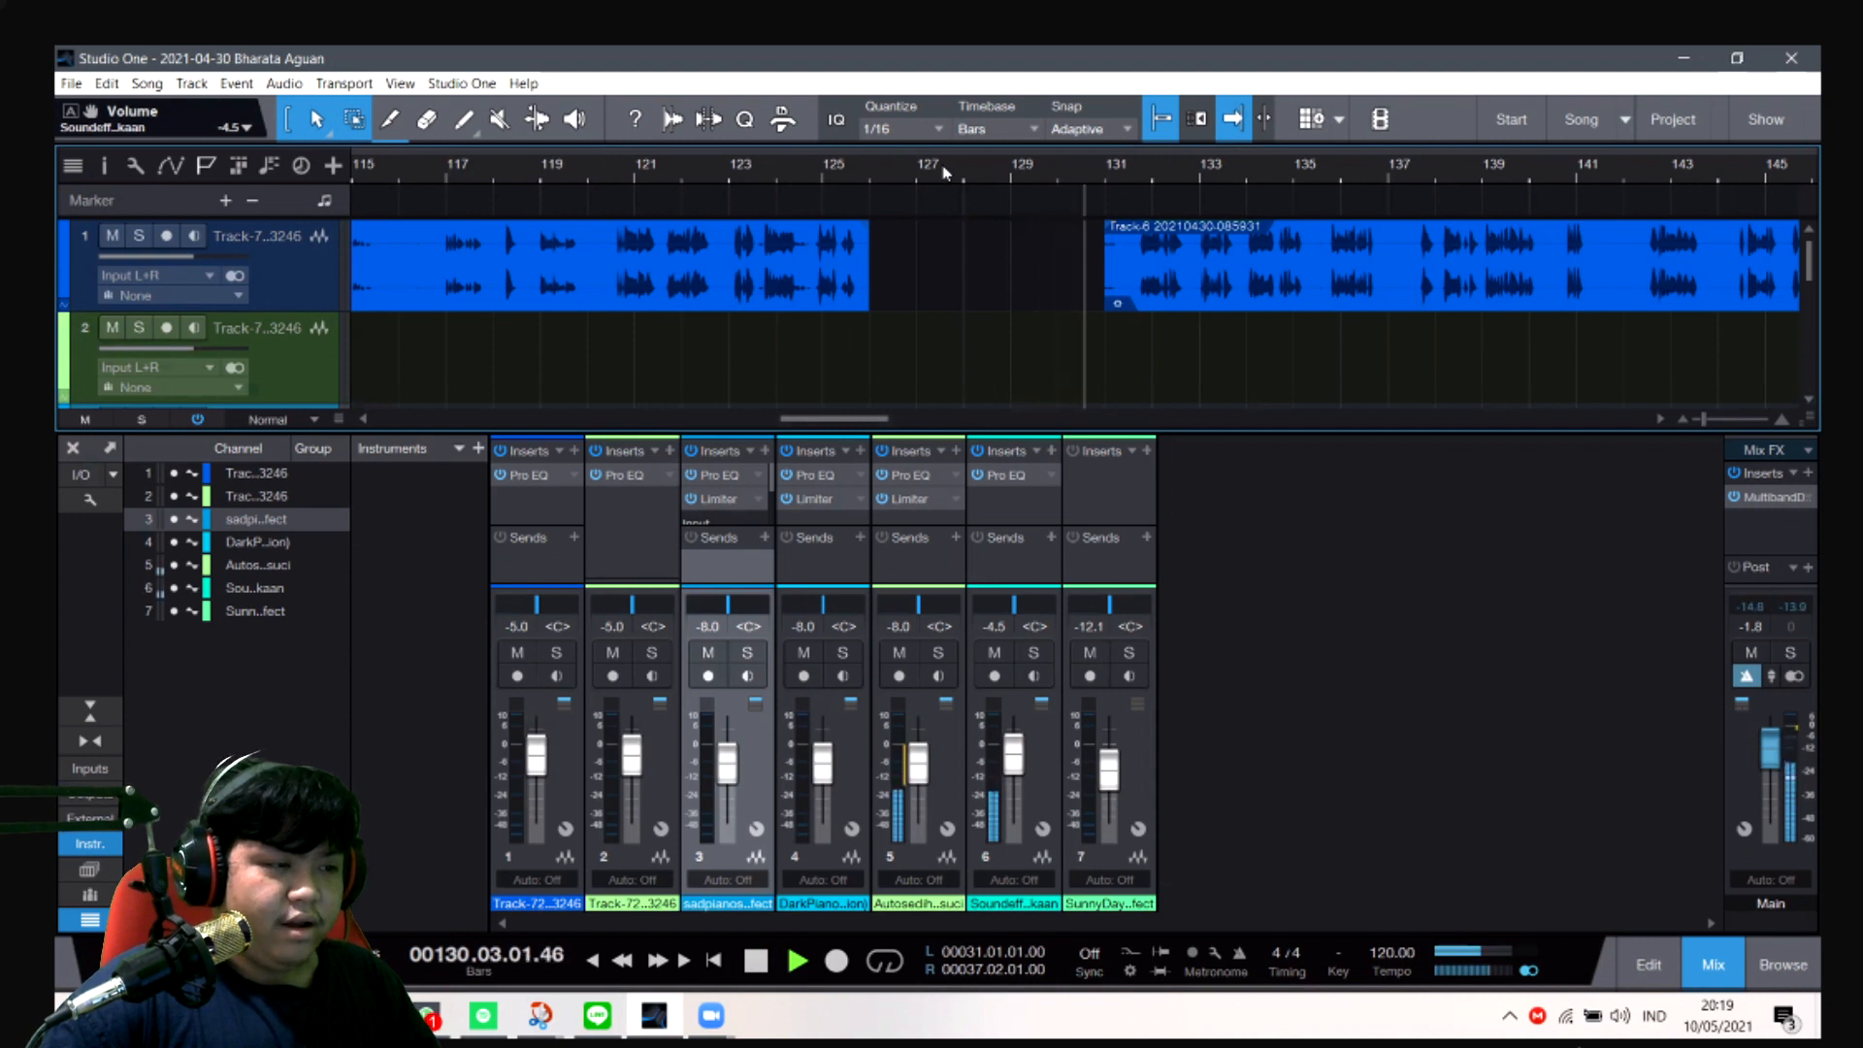
key("space")
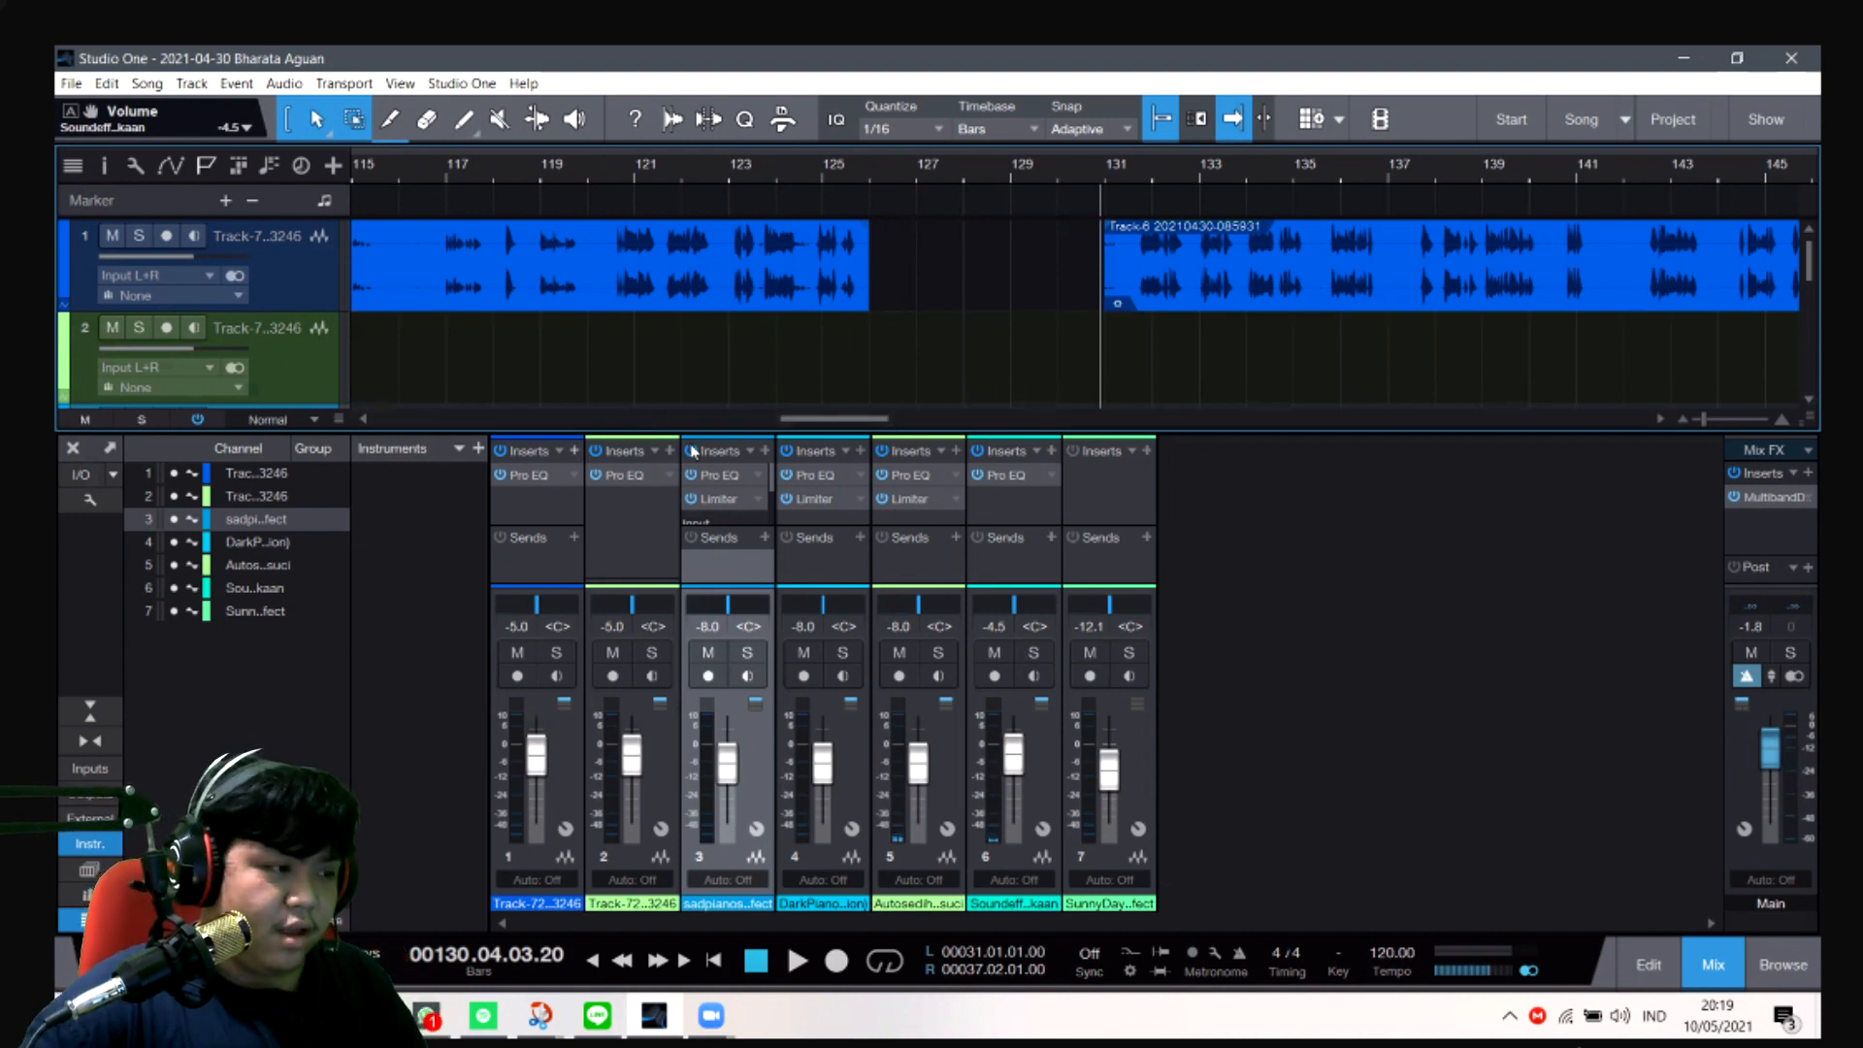
- In channel 5's Pro EQ, set the LMF band to -8.33 dB at 1.01 kHz and the MF band to -7.74 dB at 1.96 kHz
scroll(732, 379, "down", 3)
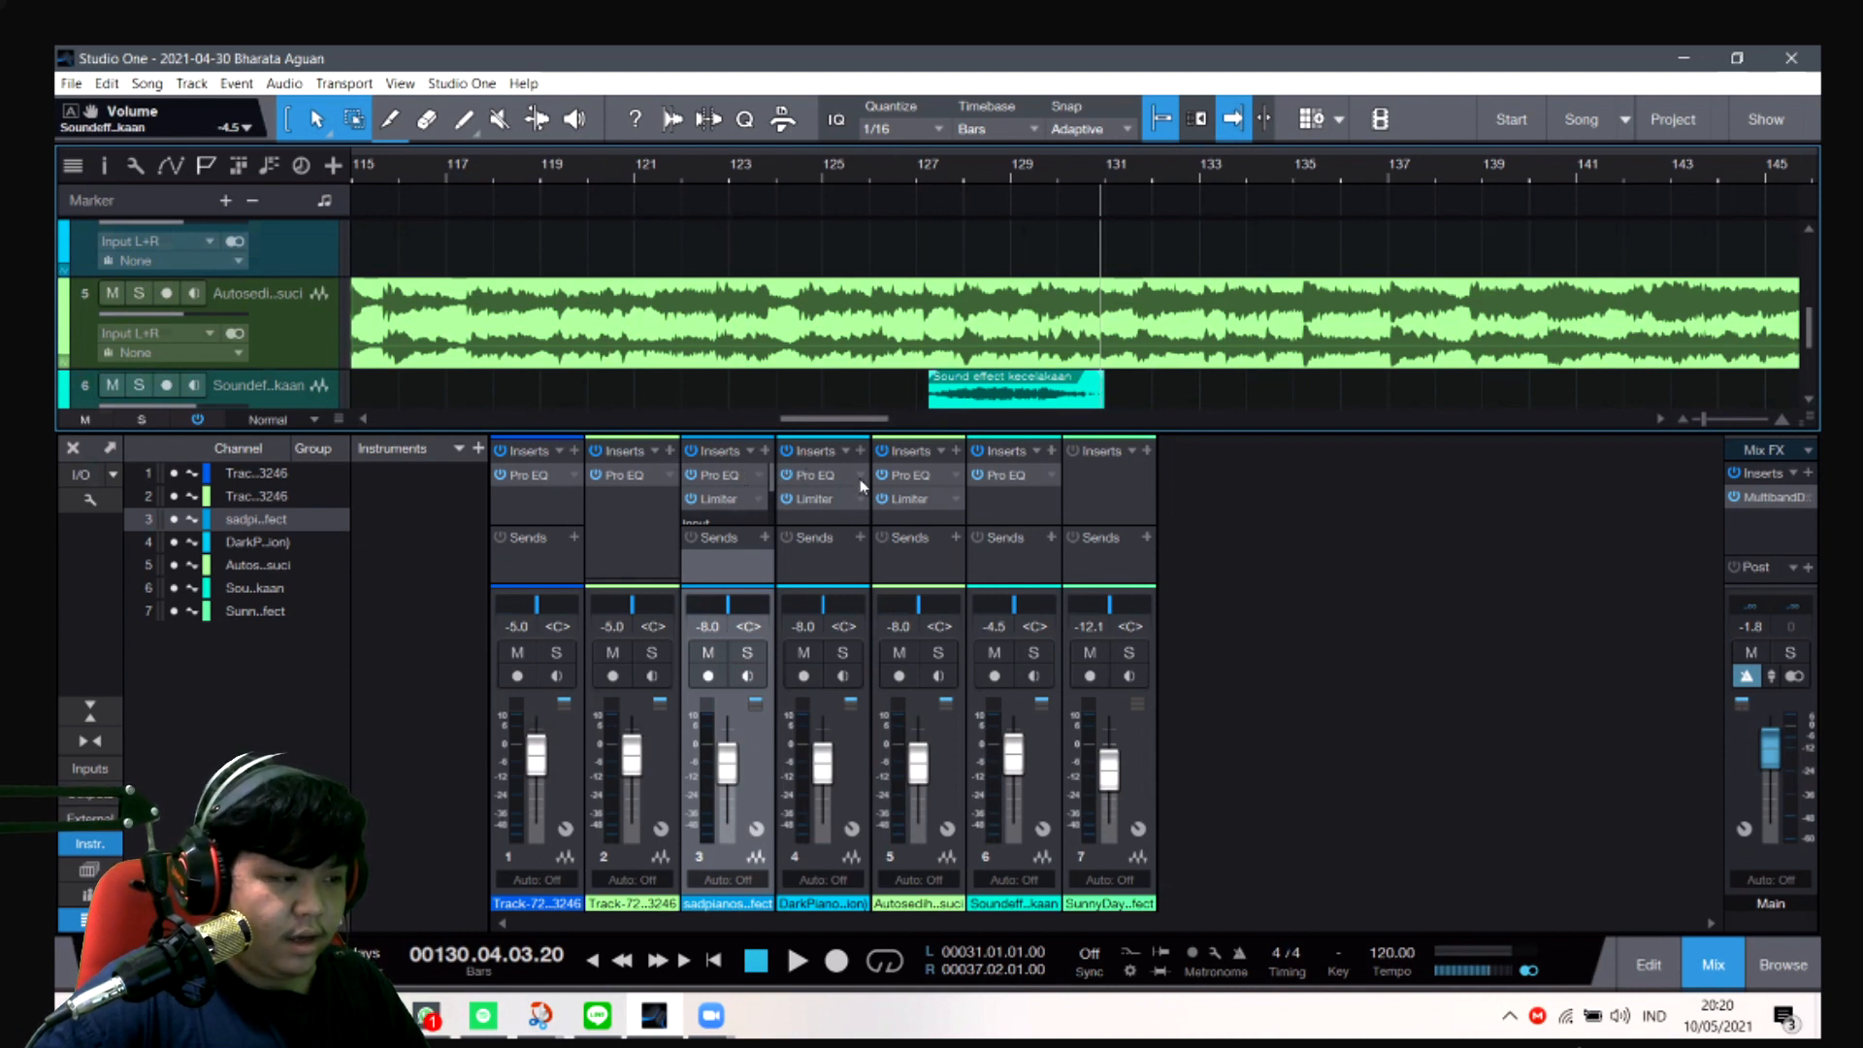
left_click(946, 464)
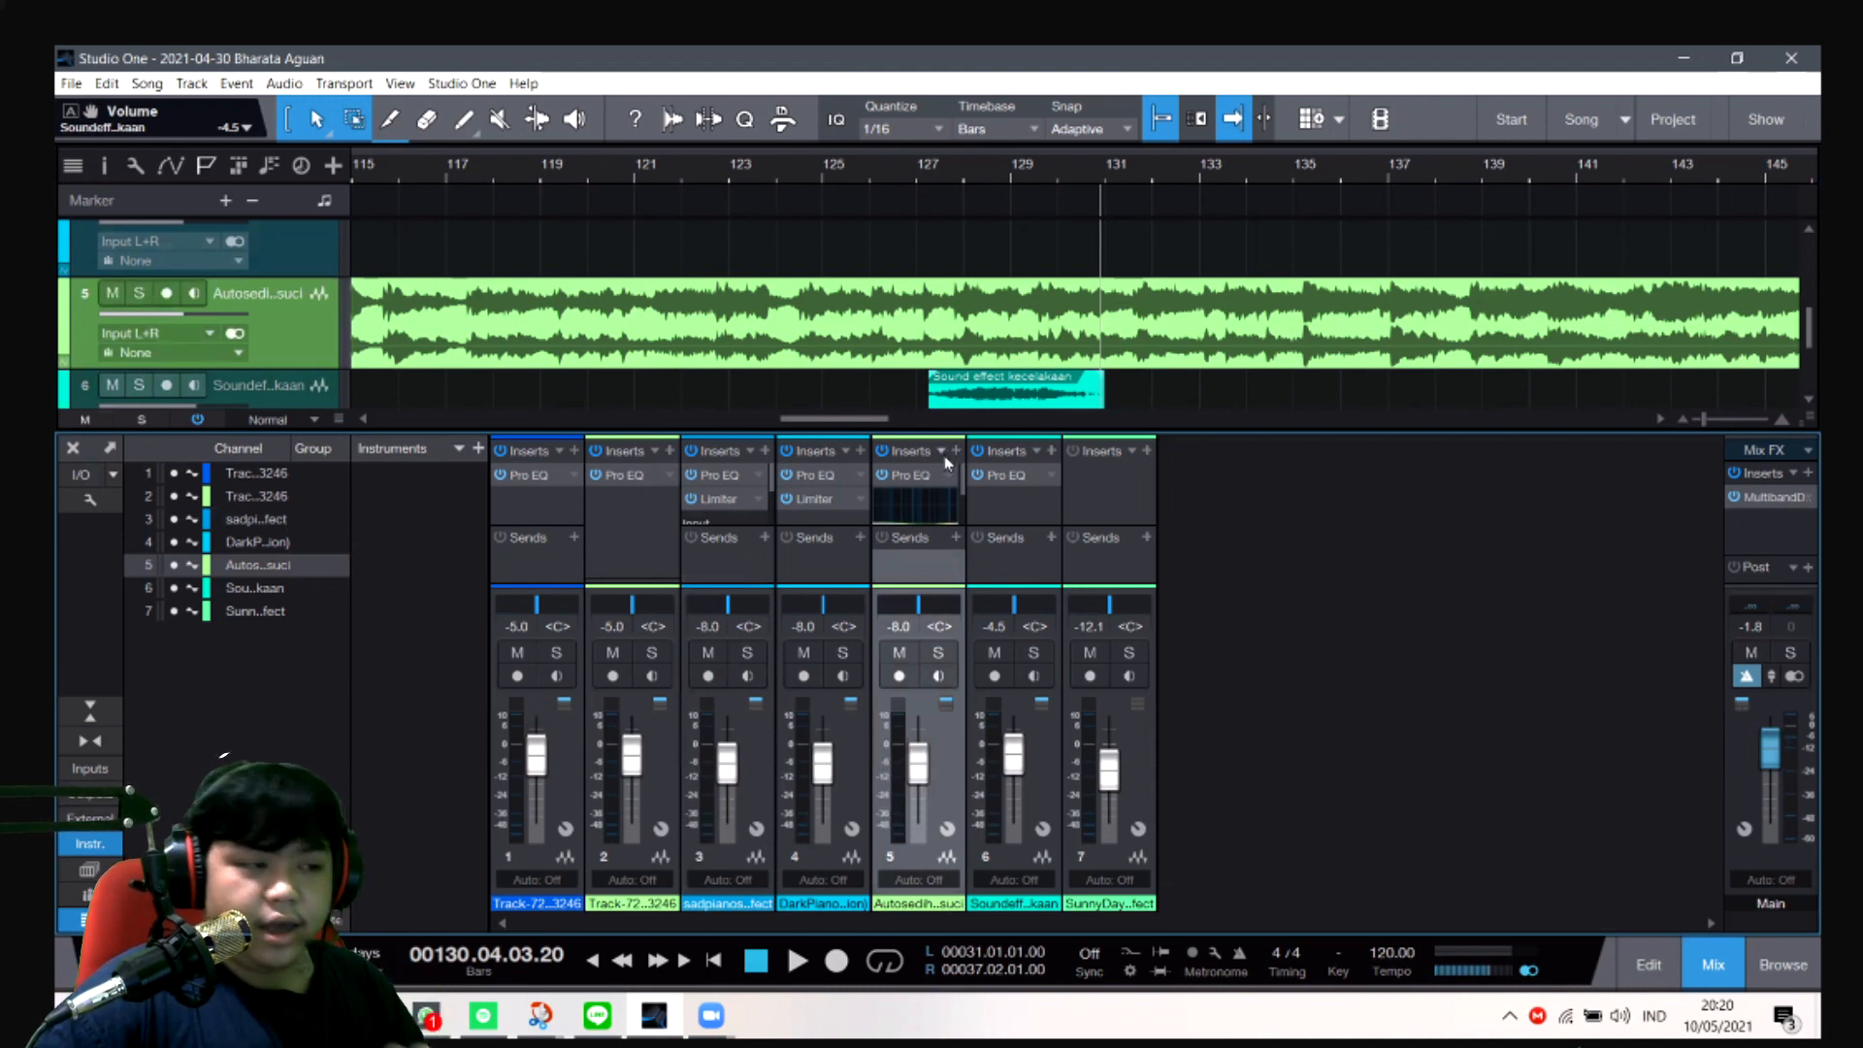
left_click(914, 477)
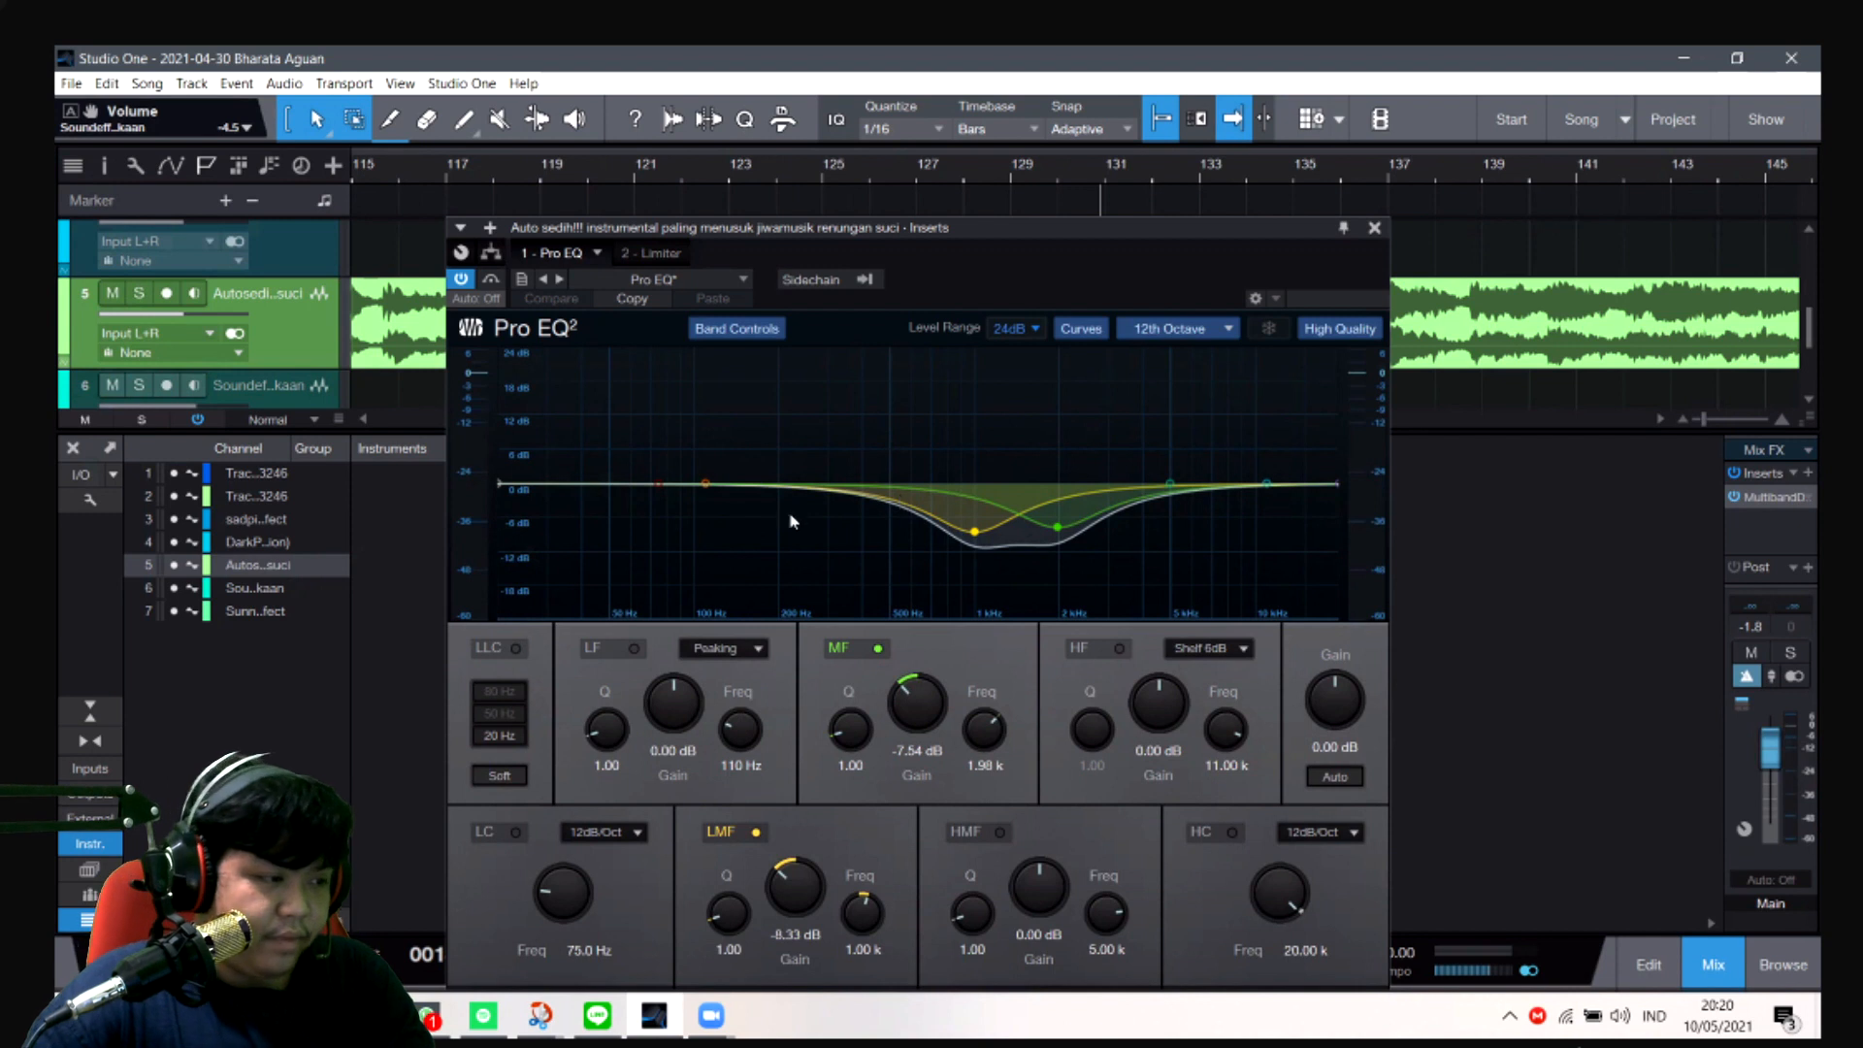
left_click_drag(976, 537, 974, 530)
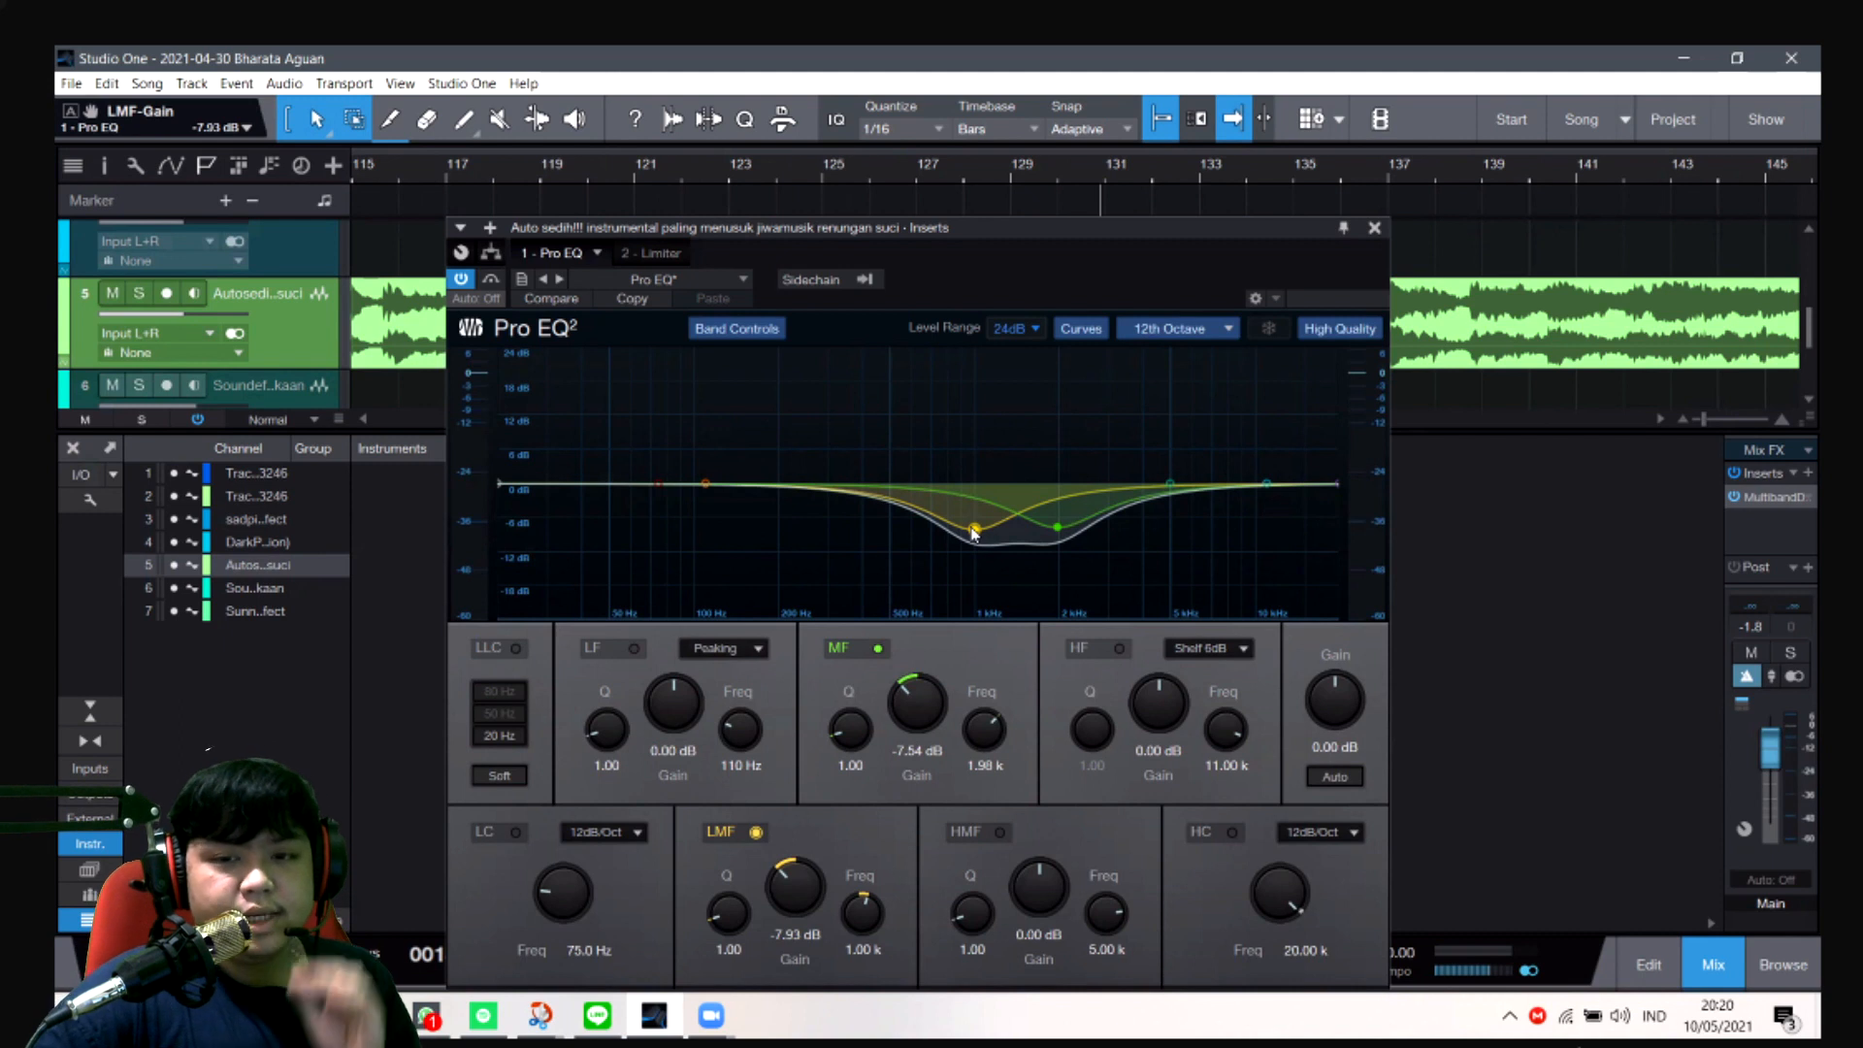
left_click_drag(977, 532, 978, 537)
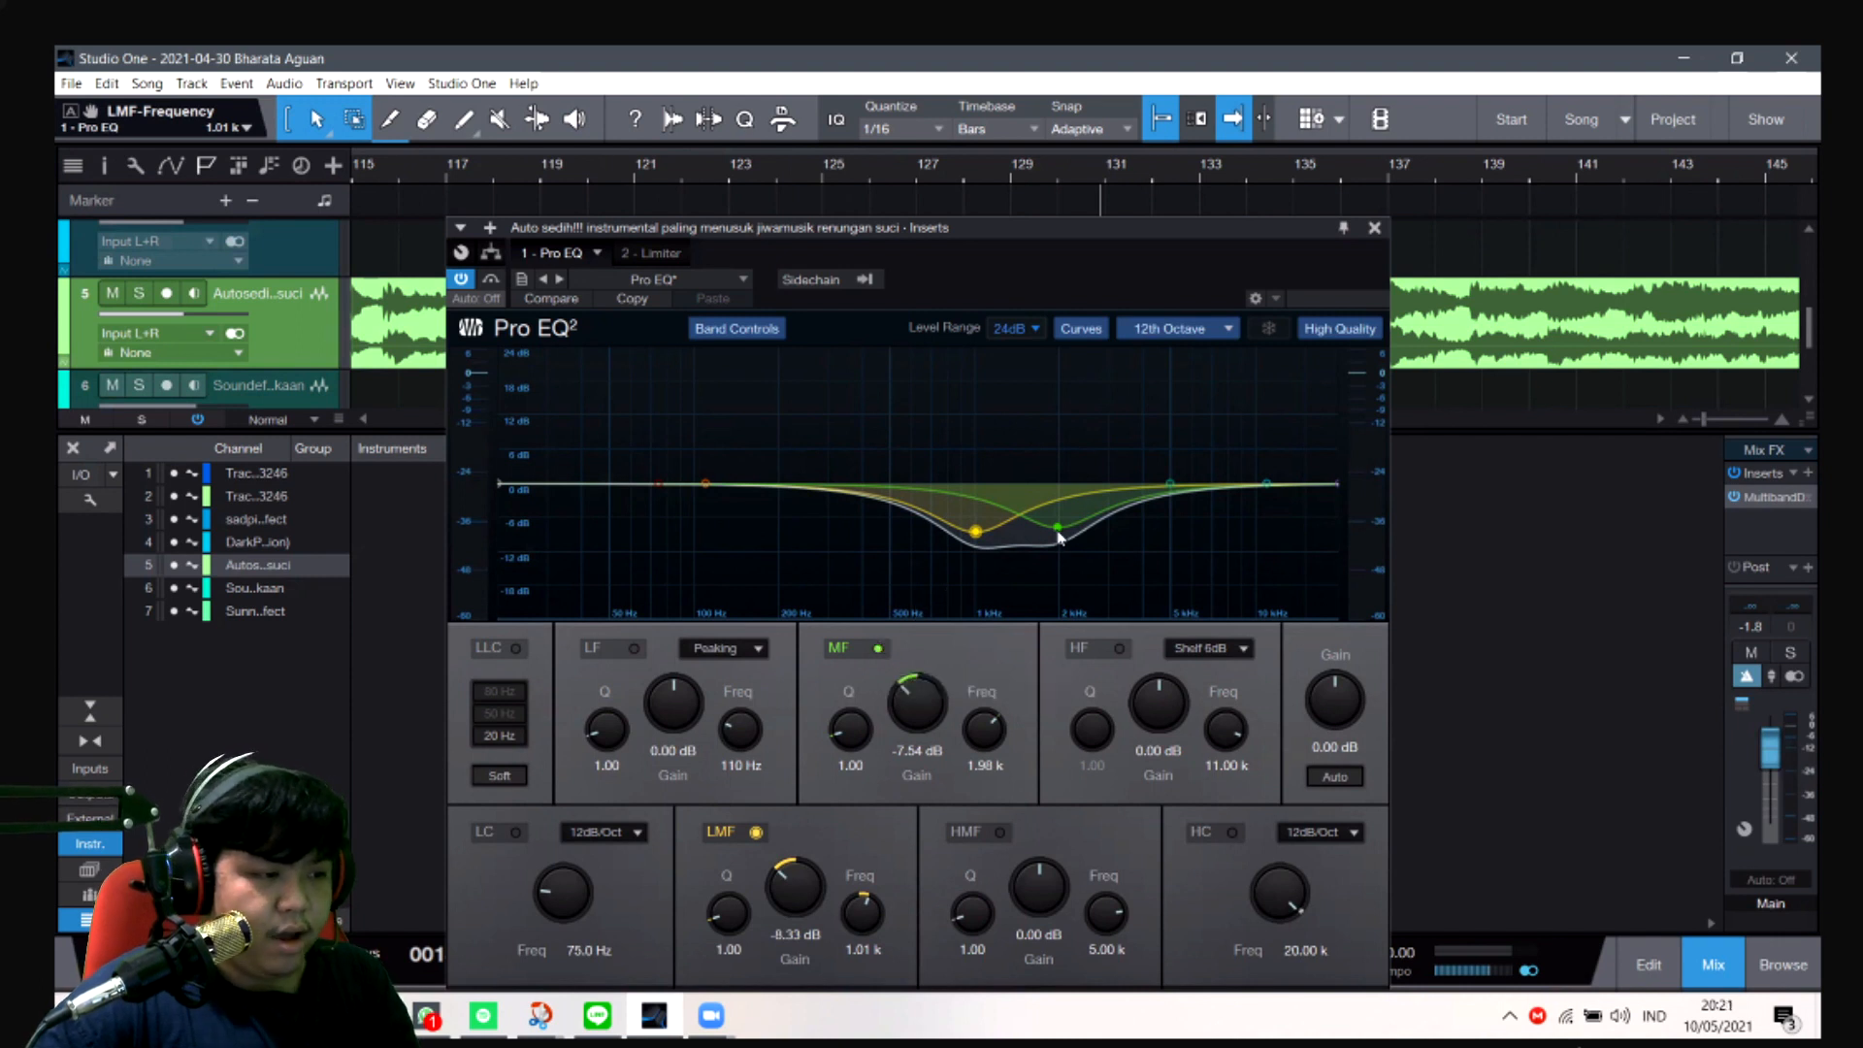
left_click_drag(1059, 530, 1059, 533)
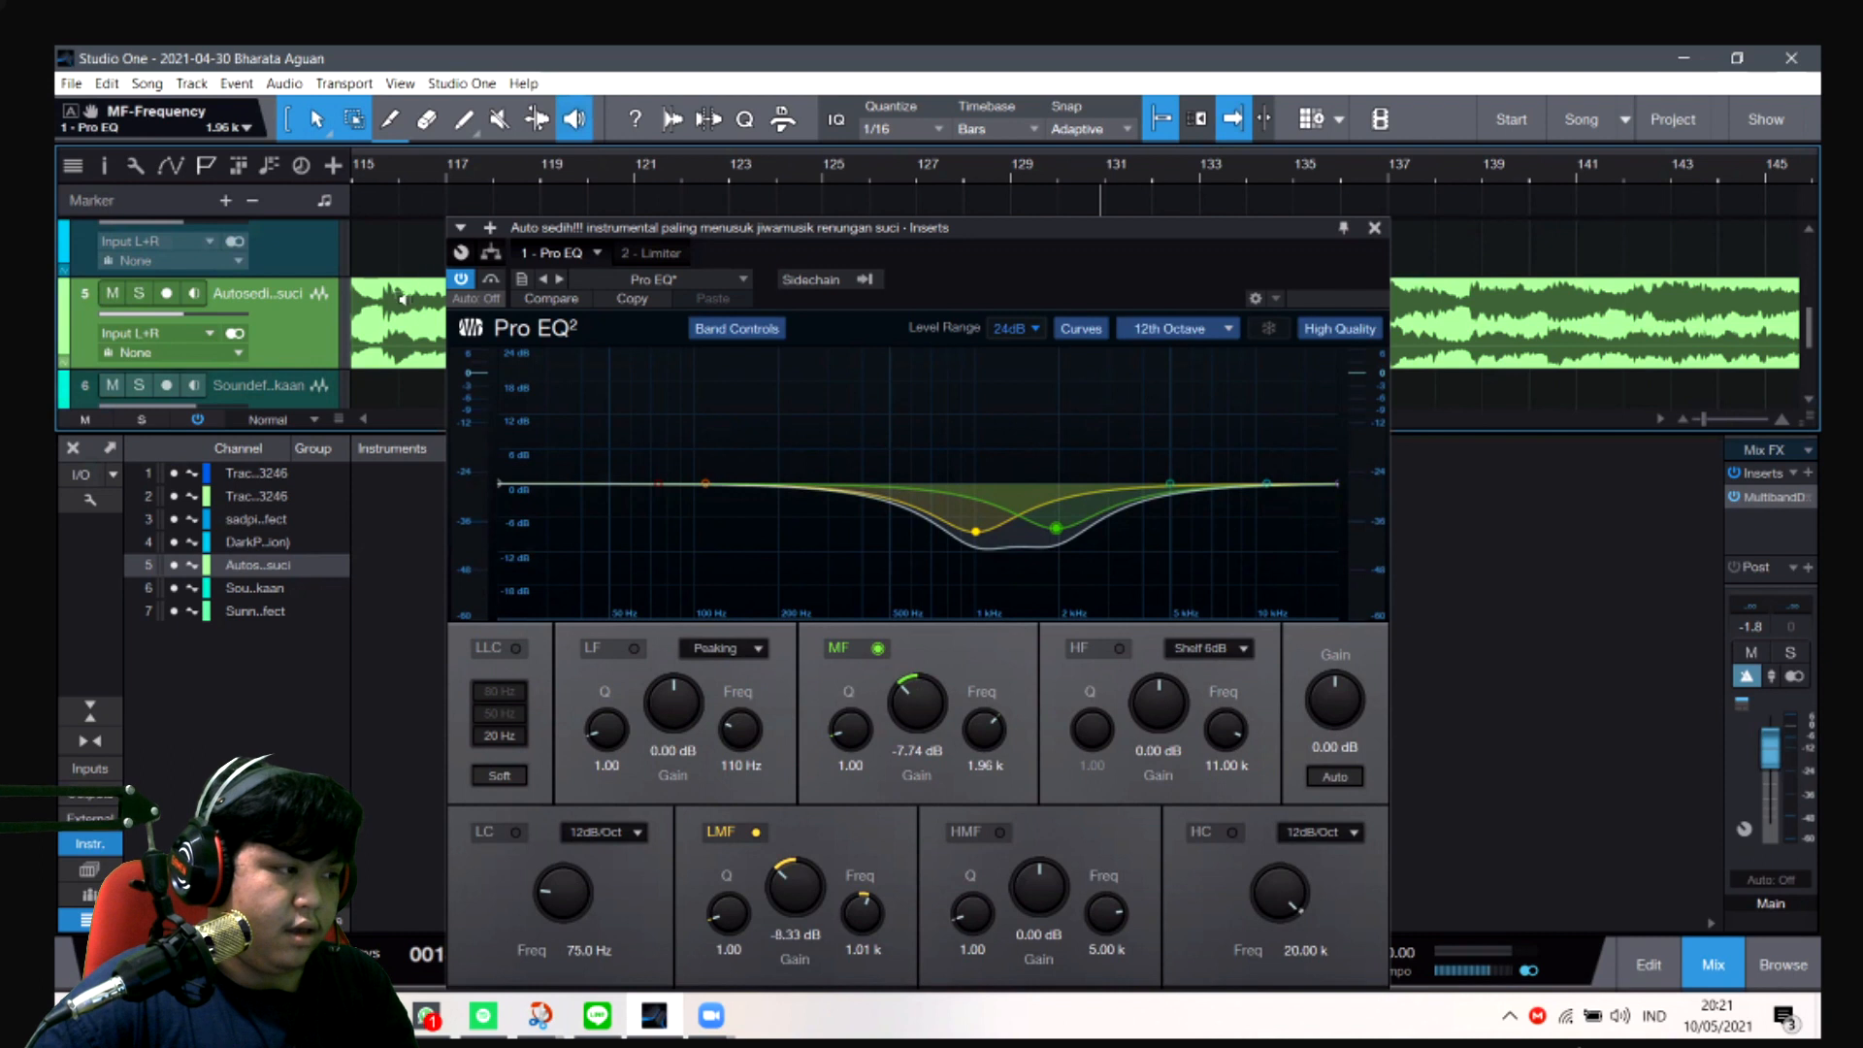
- Audition the track 5 music alone near bar 115 while viewing its Pro EQ spectrum, and close the equalizer
left_click(393, 332)
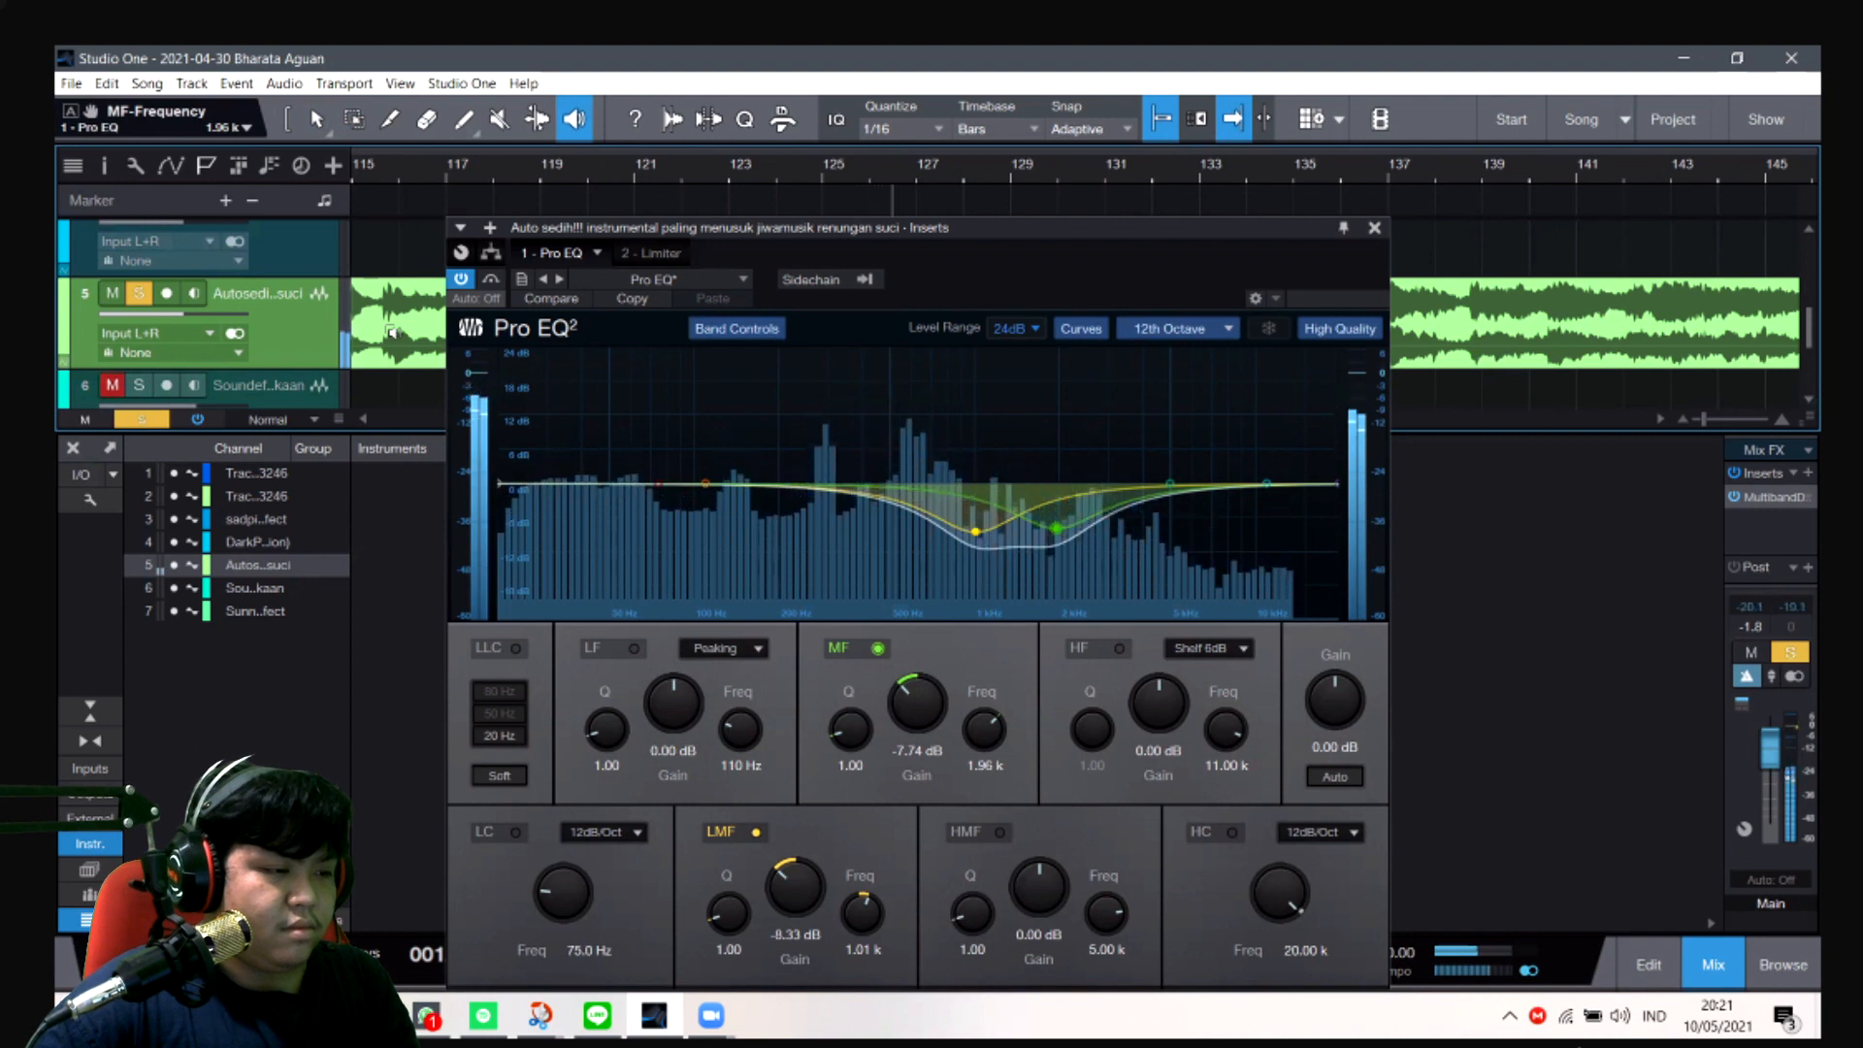
key("space")
key("s")
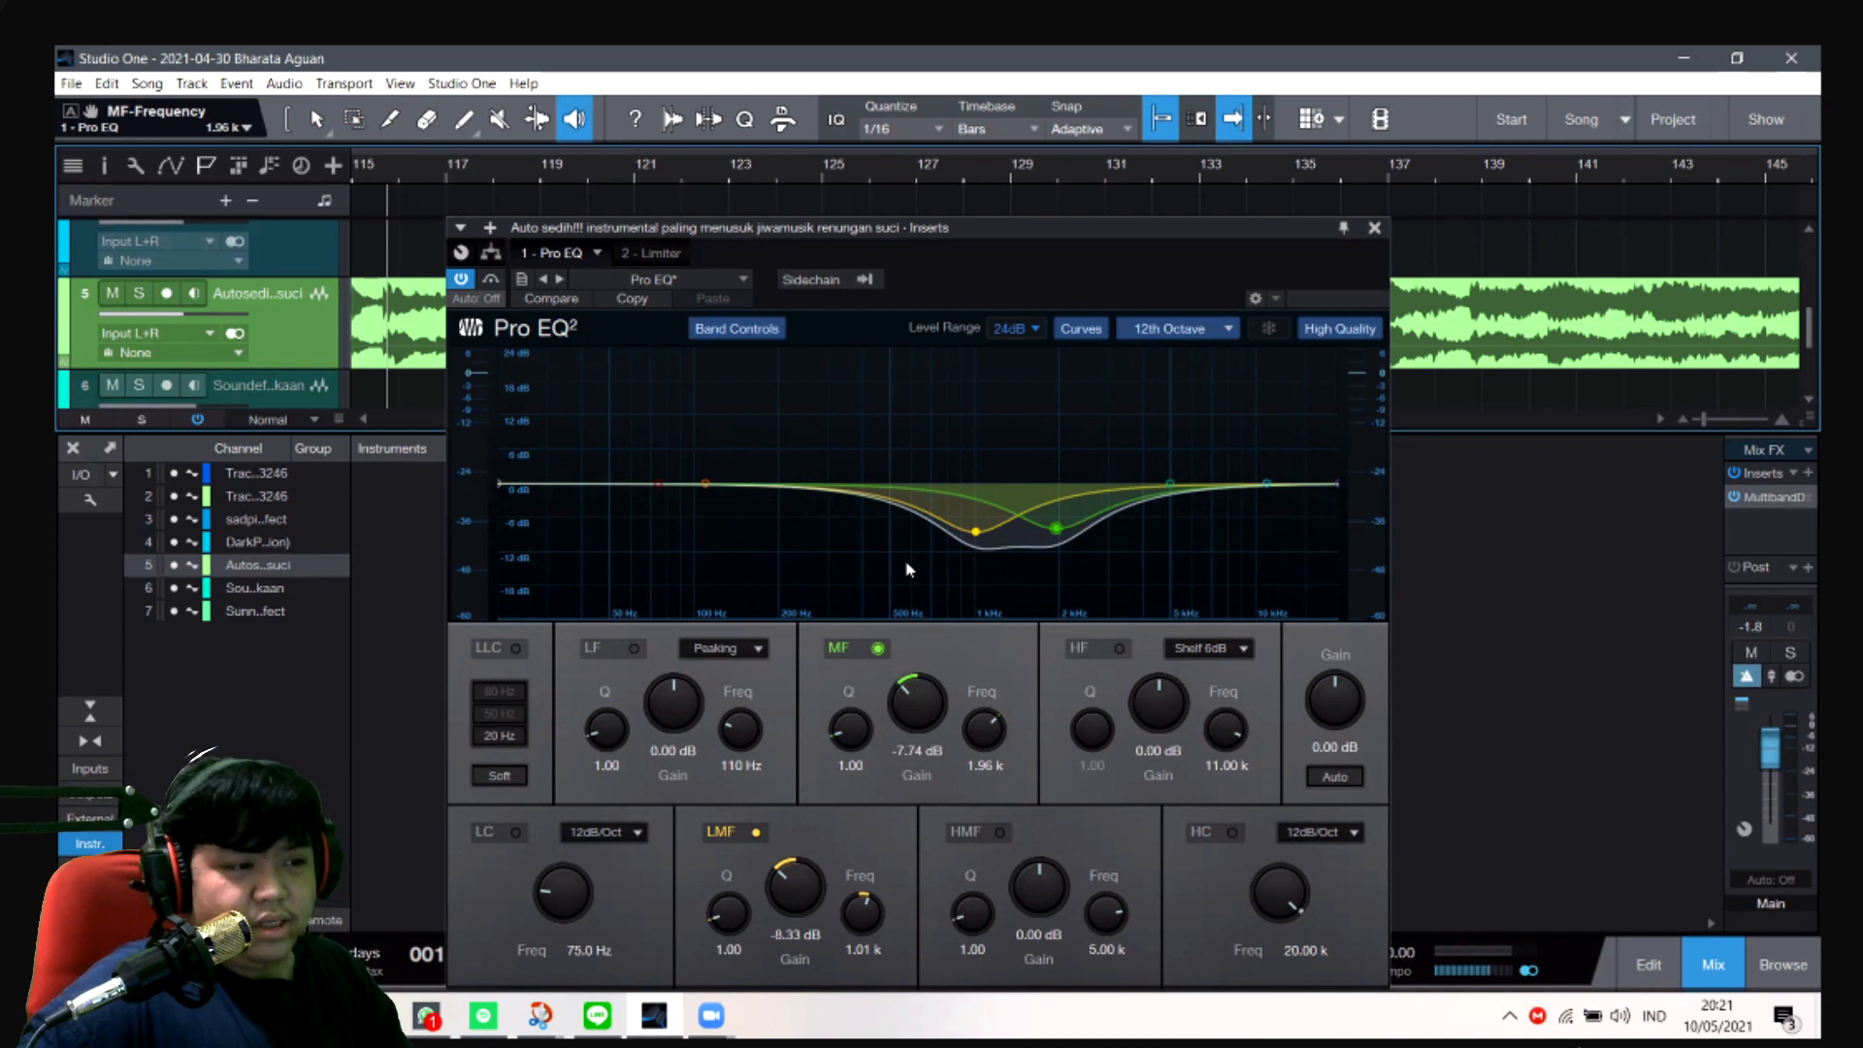
left_click(1374, 227)
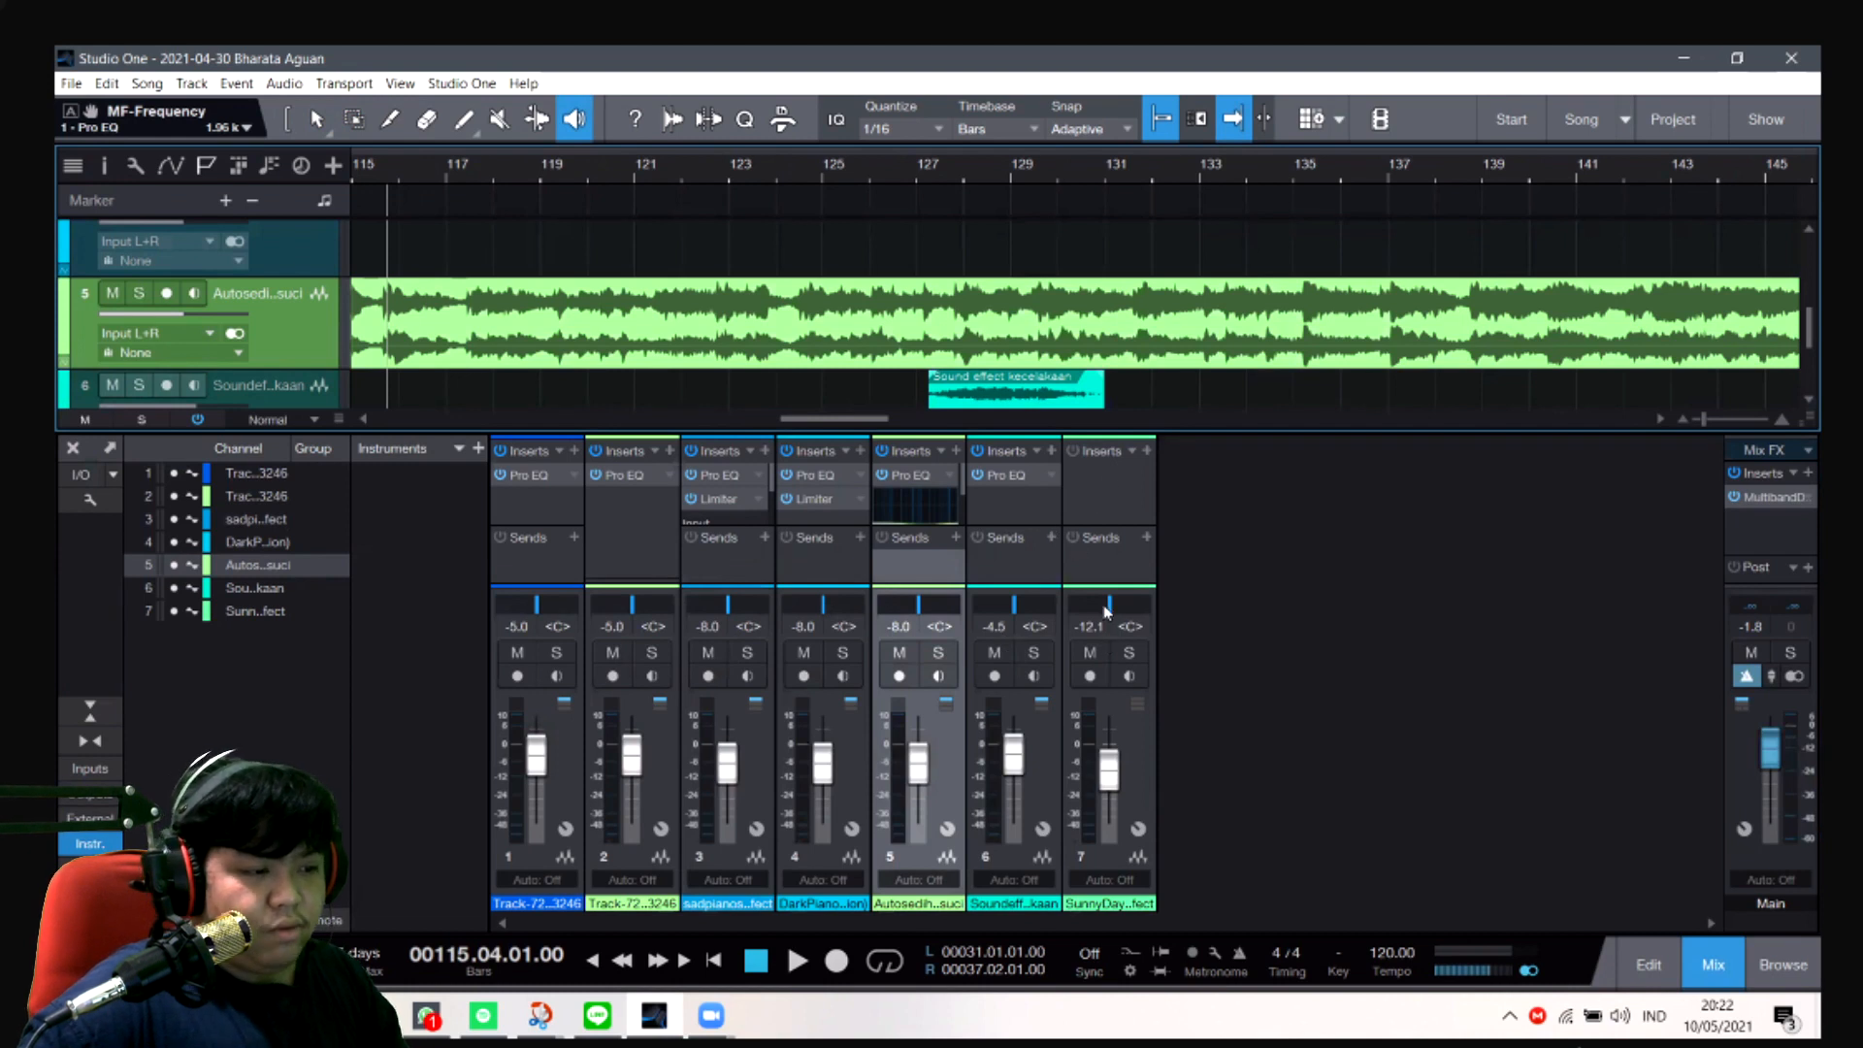
- Place the playhead near bar 4 and set the channel 7 sound effect's volume to -9 dB
left_click(1088, 633)
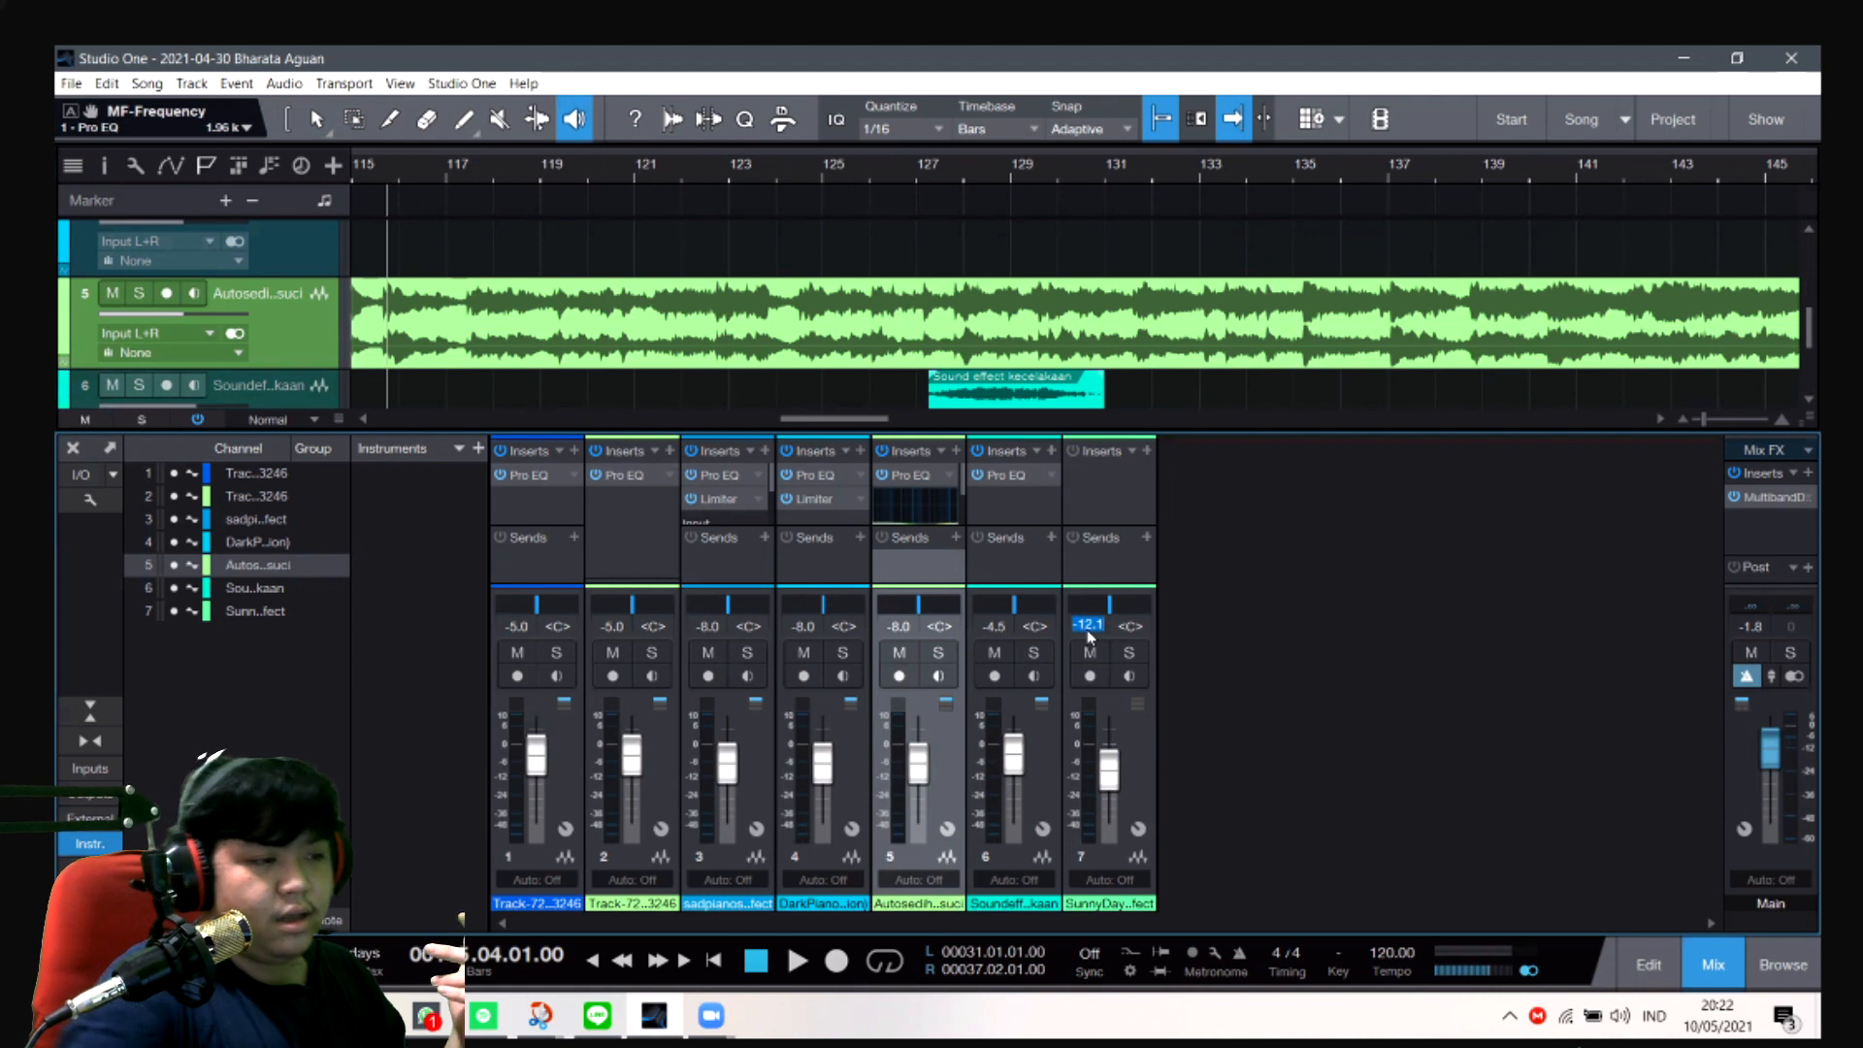
left_click_drag(823, 421, 478, 421)
left_click(502, 178)
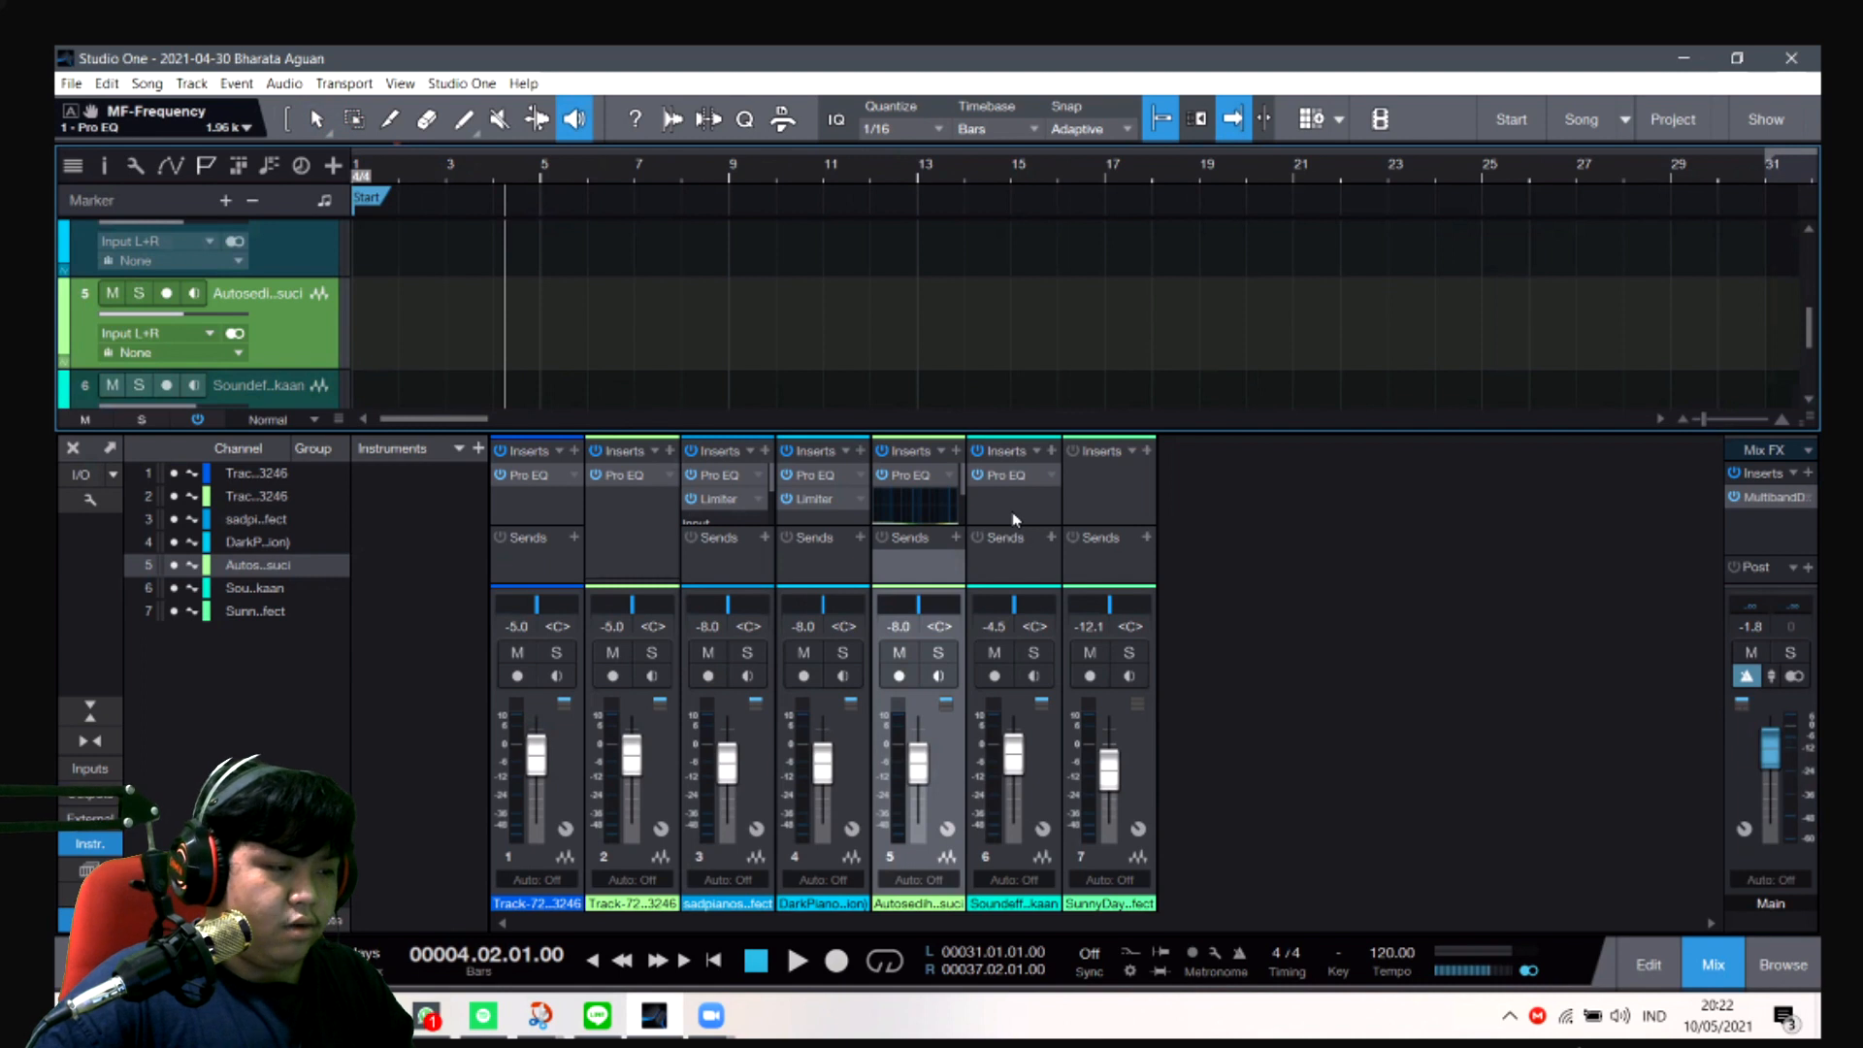
left_click(1090, 627)
type("-10")
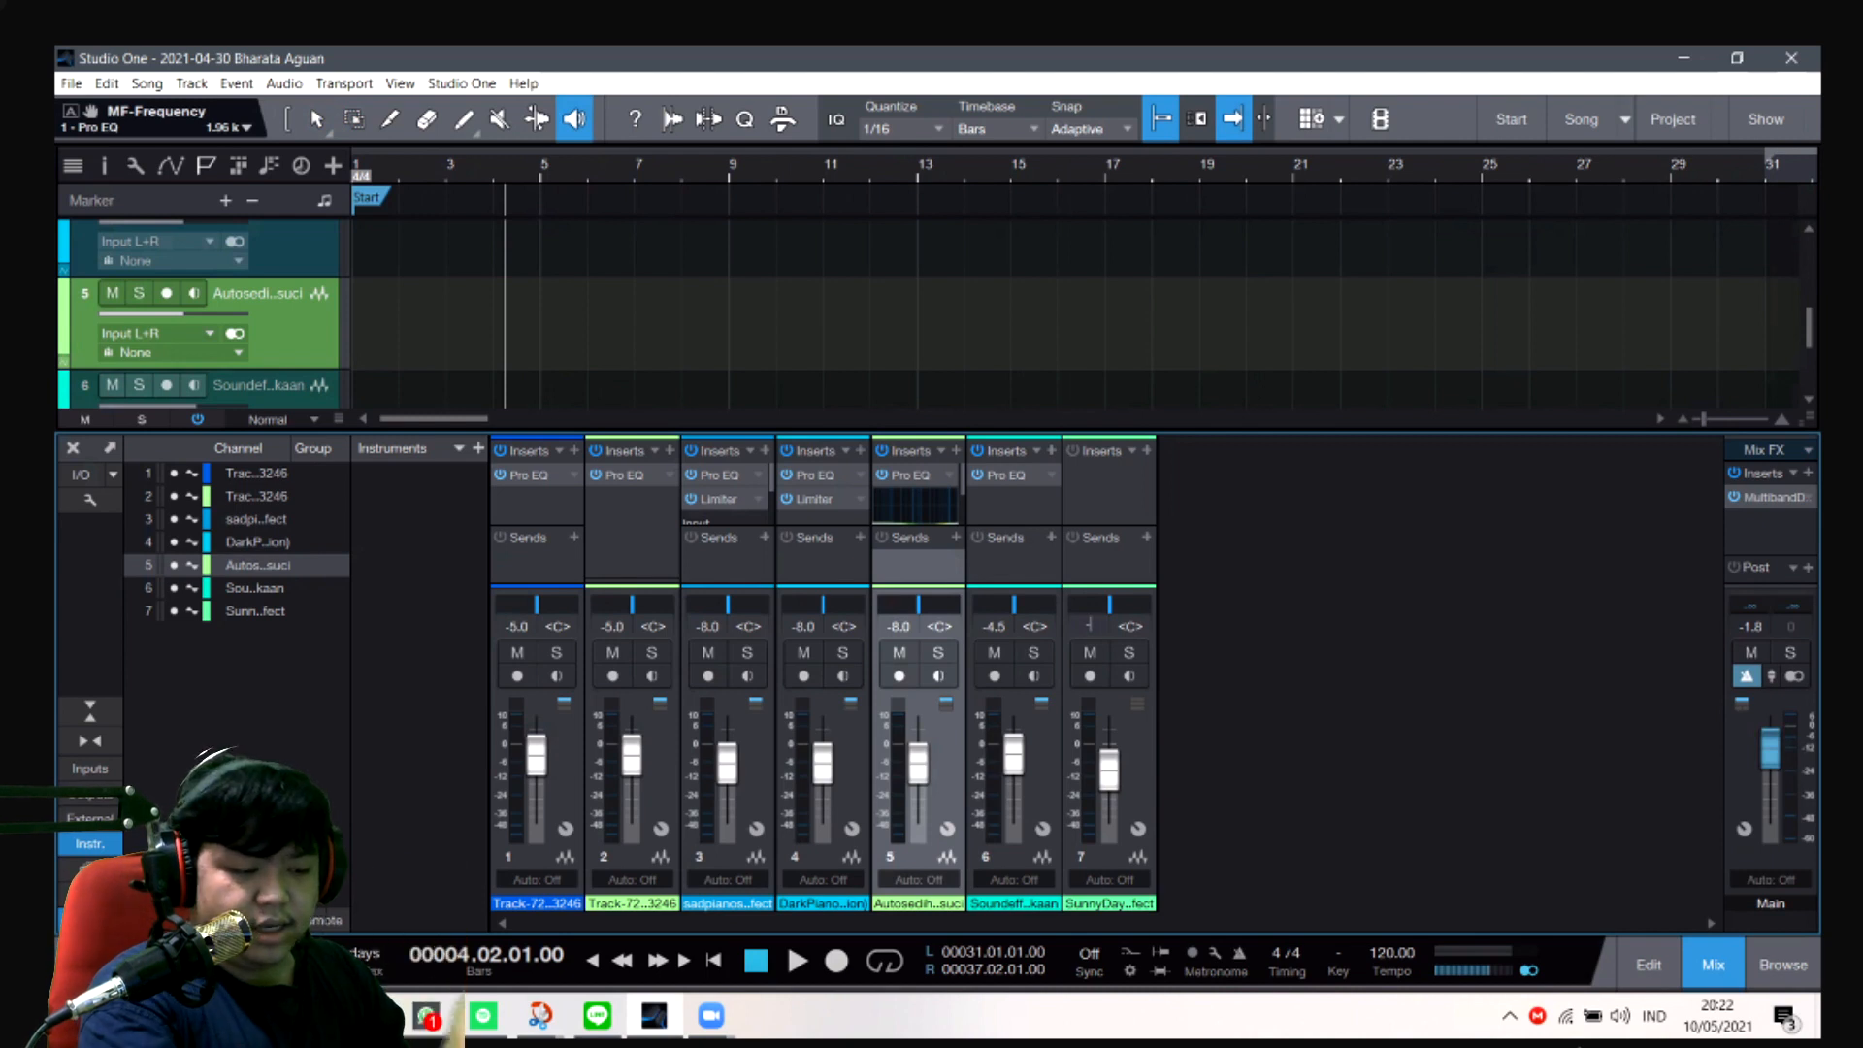
key("Return")
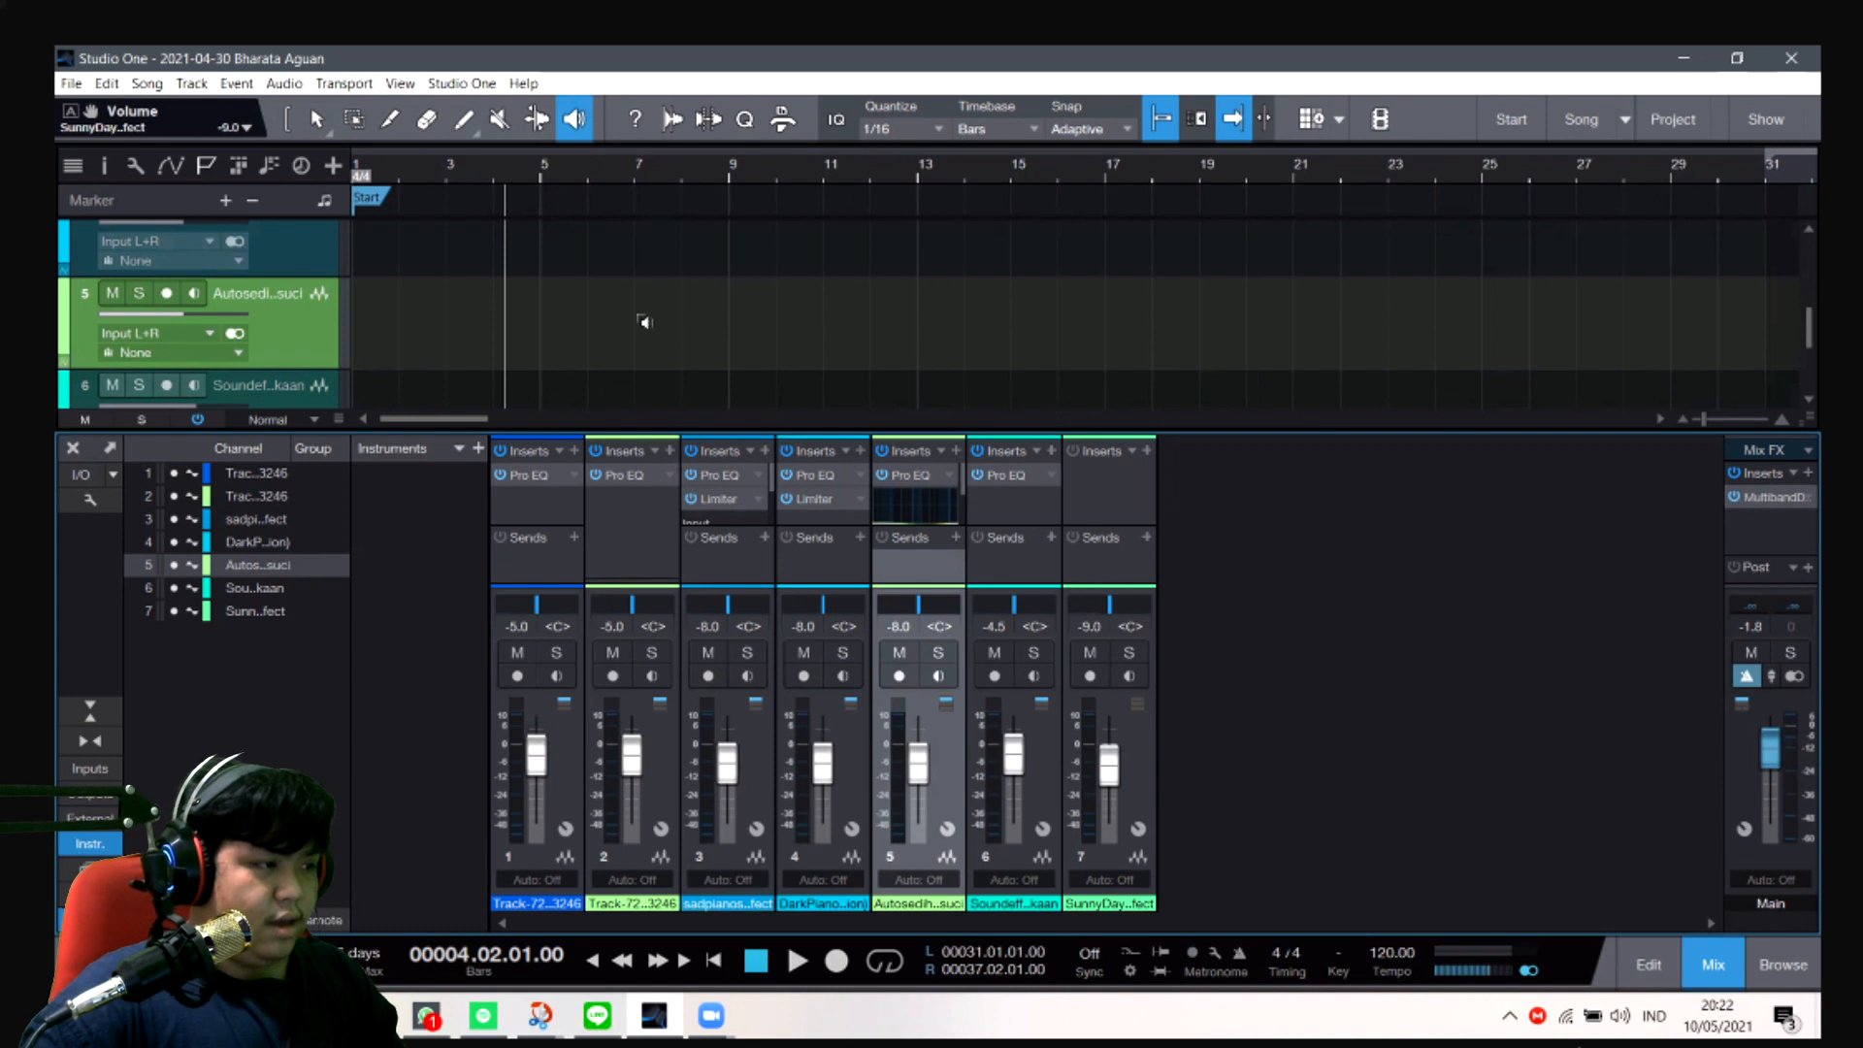
- Play the song from about bar 8 to bar 10 to hear channel 7's level against the voice and music
left_click(672, 175)
key("space")
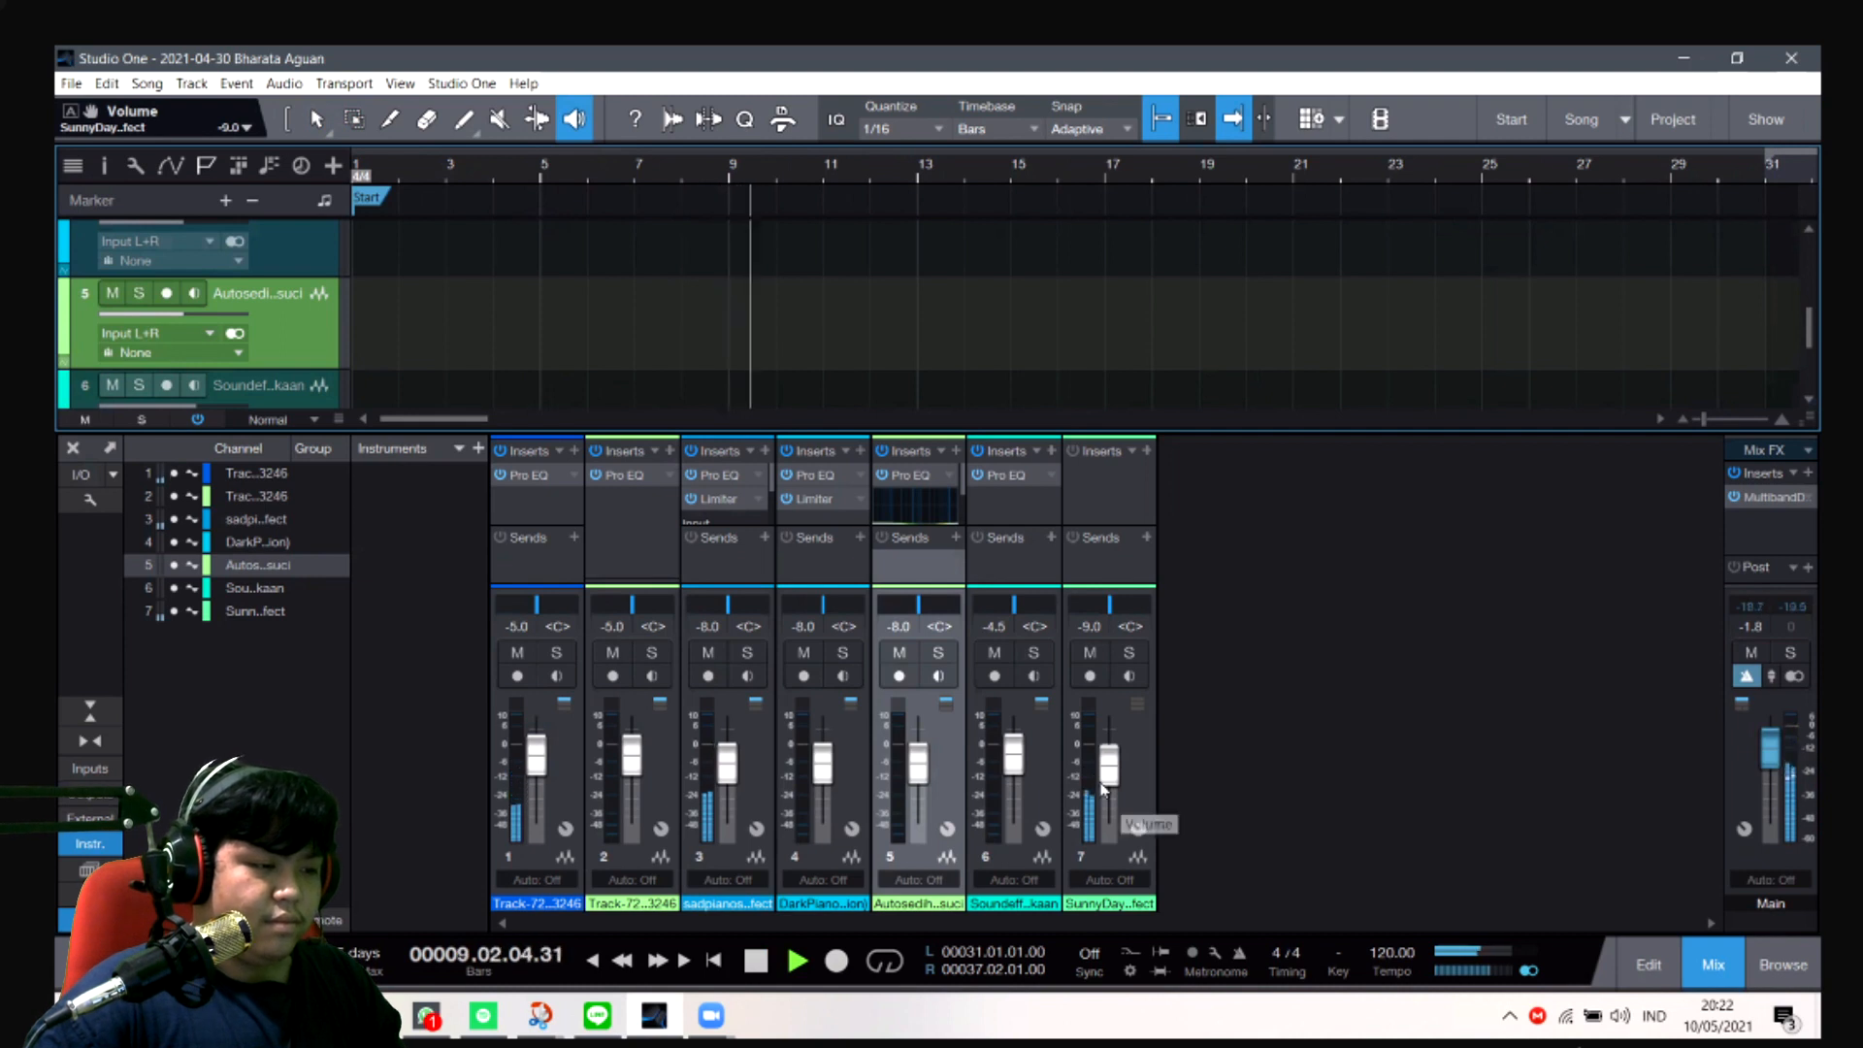
key("space")
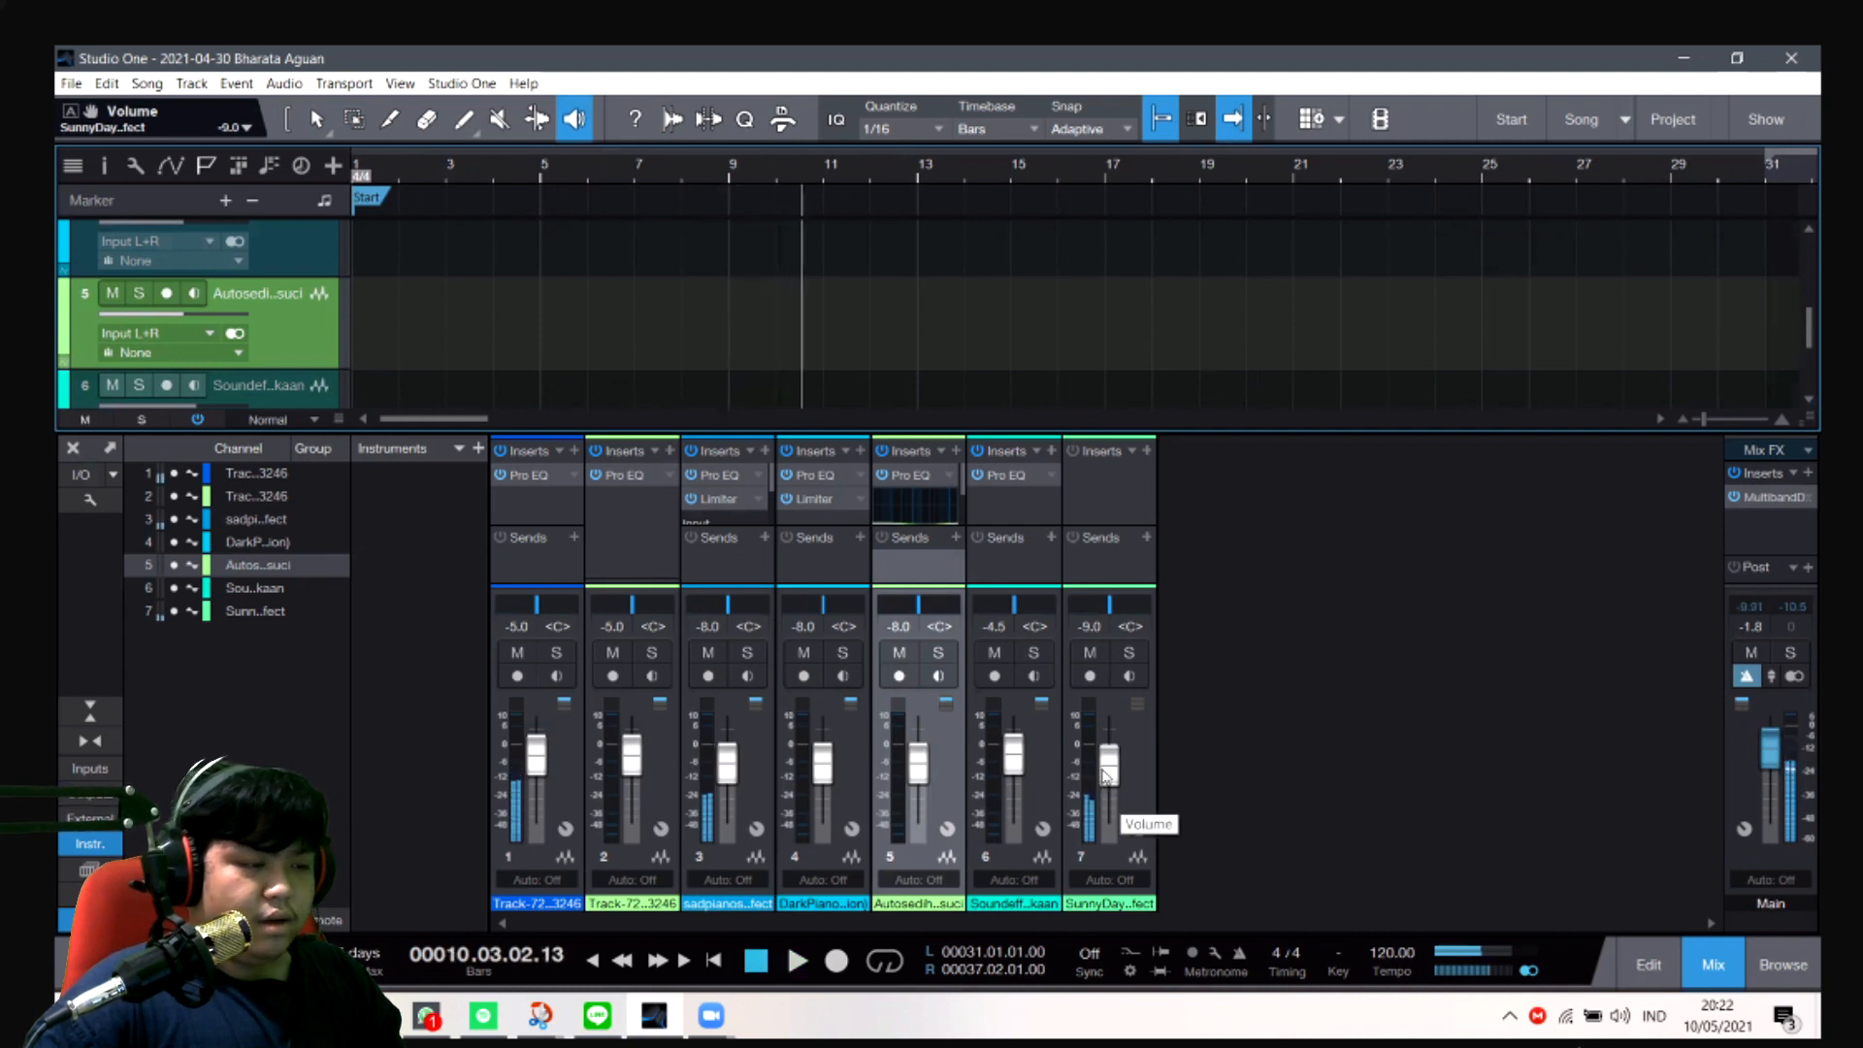
- Lower the channel 7 sound effect's volume to -11 dB
left_click(1090, 627)
key("BackSpace")
type("-1")
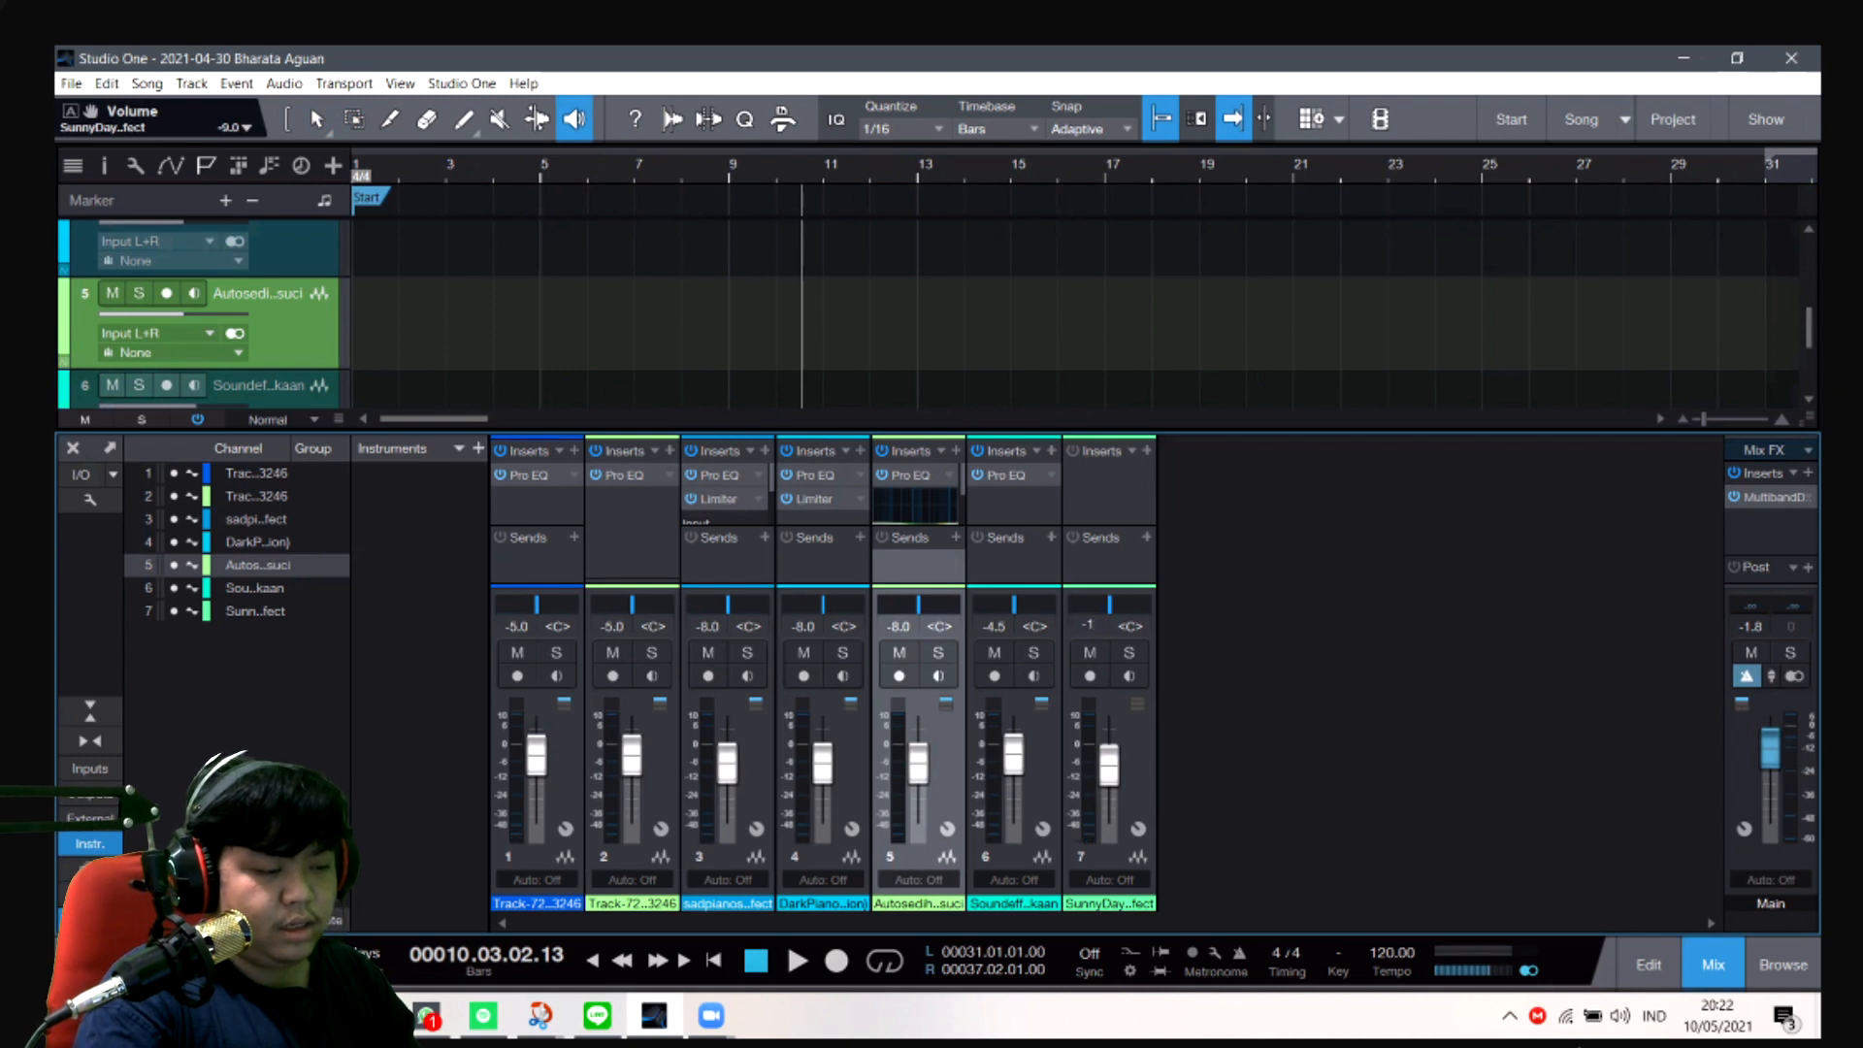
type("1")
key("Return")
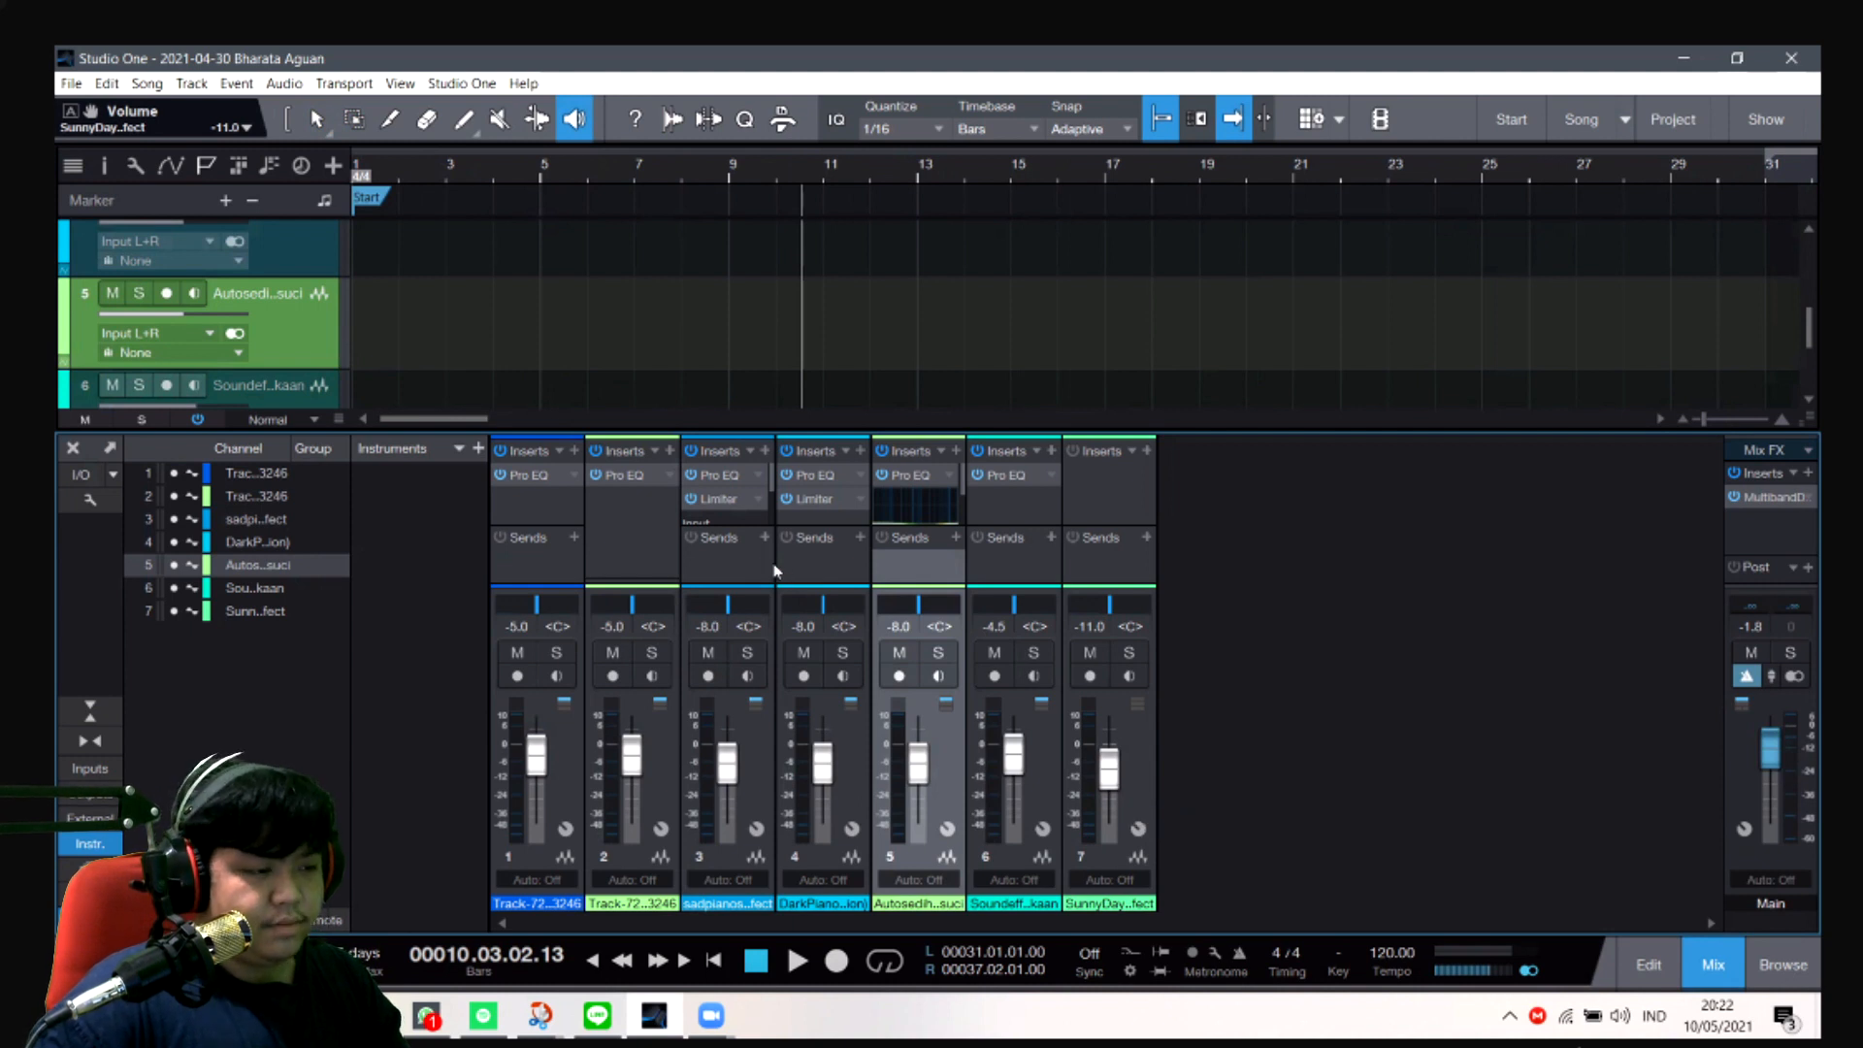
- Play the song from about bar 10 to bar 14 to check the balance, and look briefly at channel 5's Pro EQ
key("space")
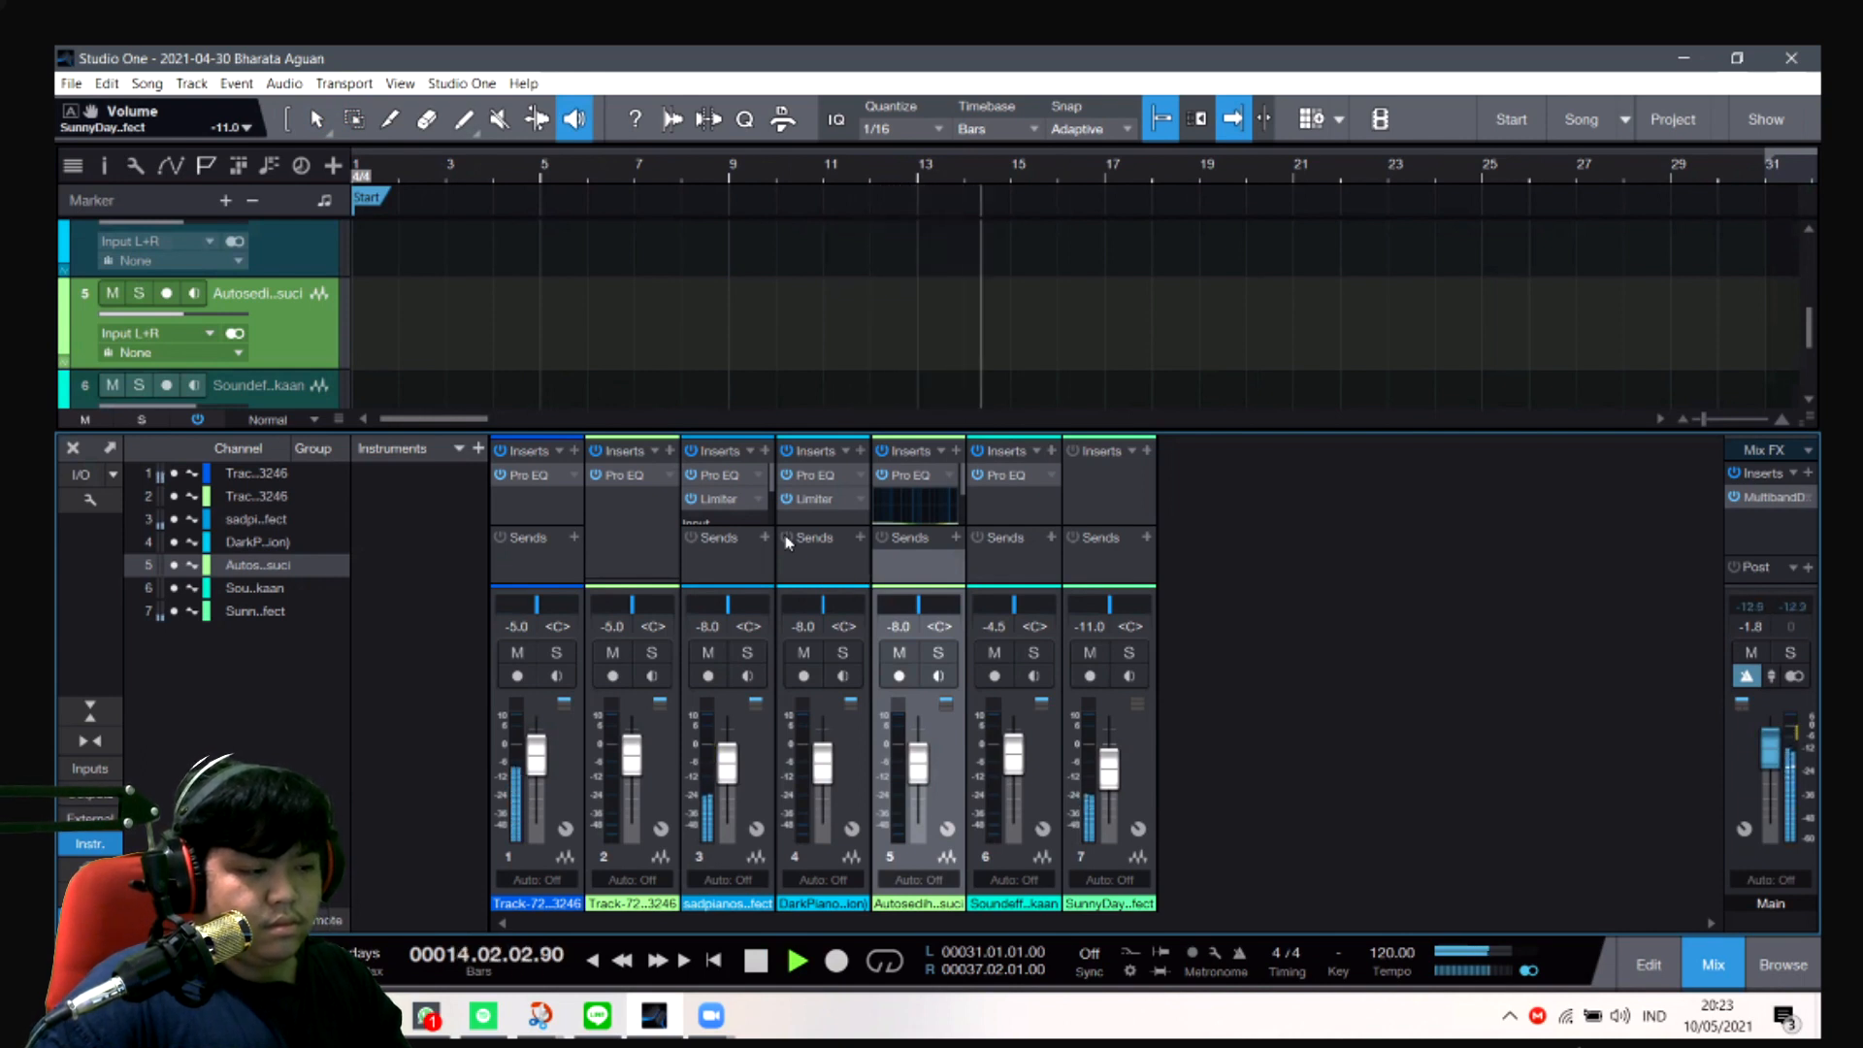
key("space")
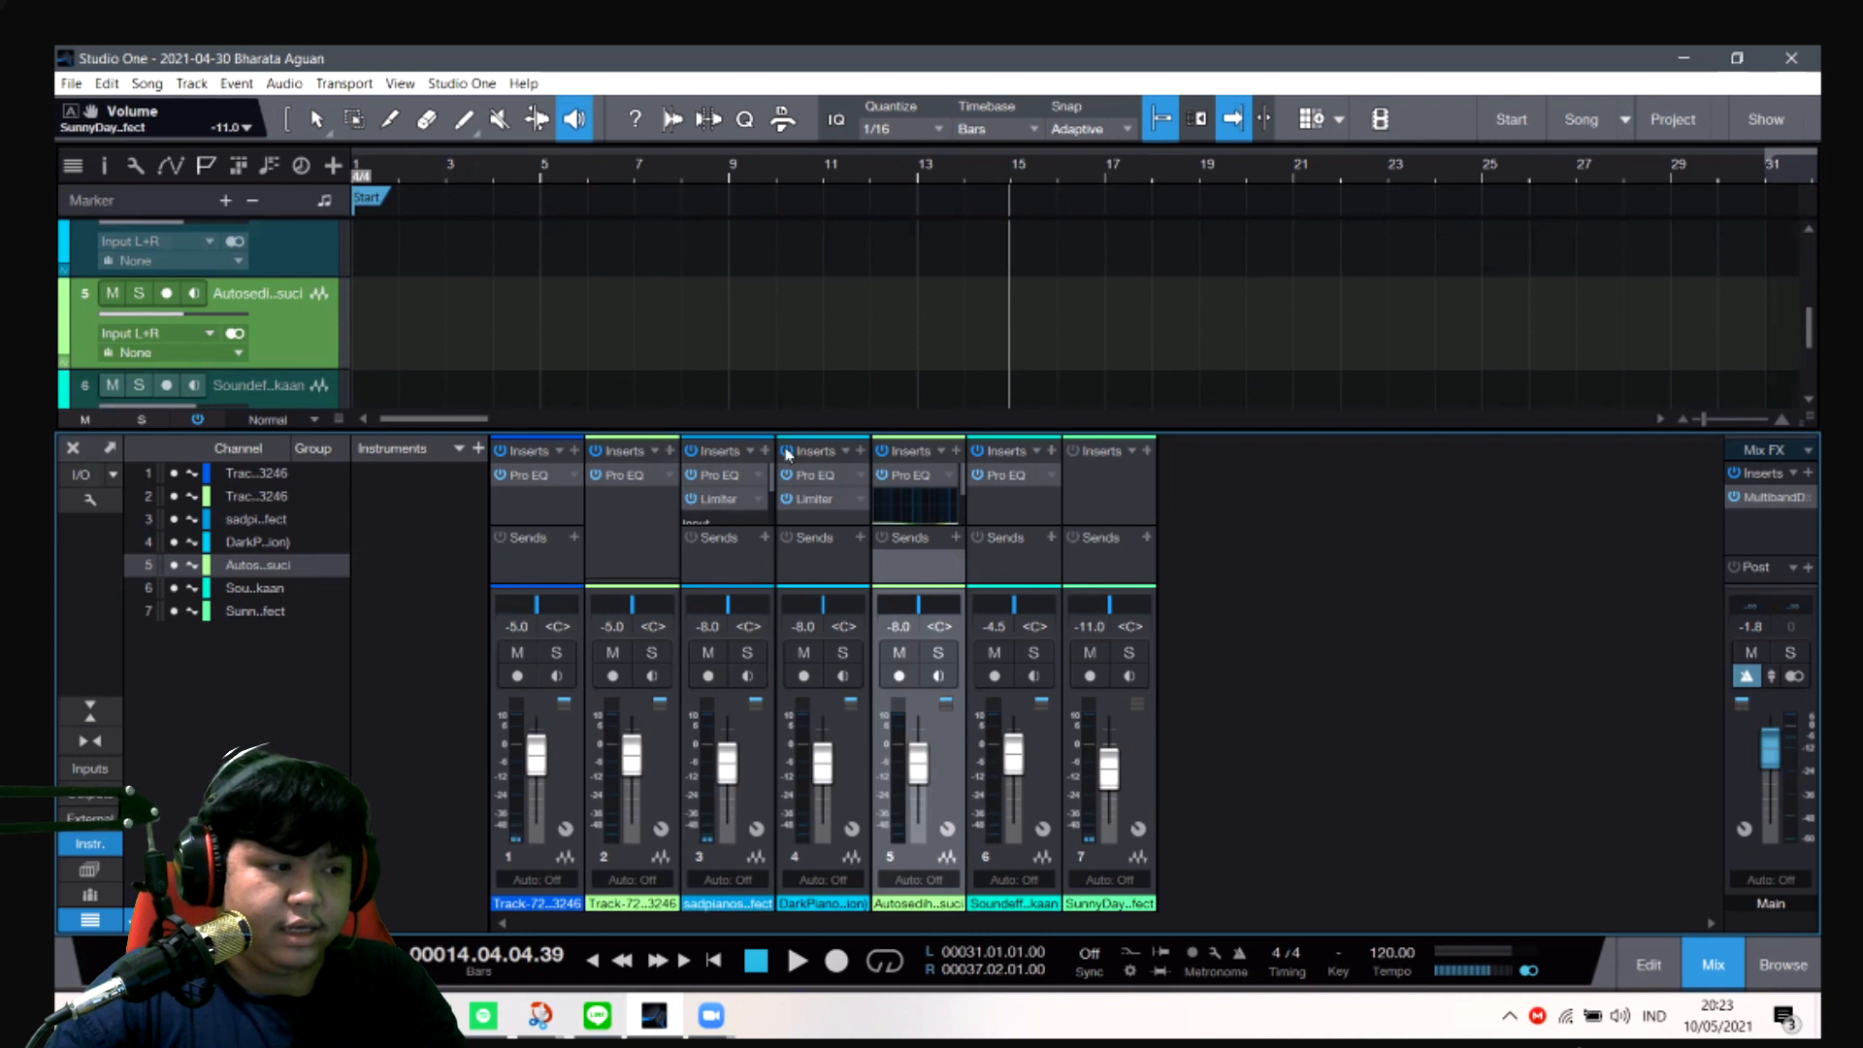
left_click(905, 477)
left_click(1375, 230)
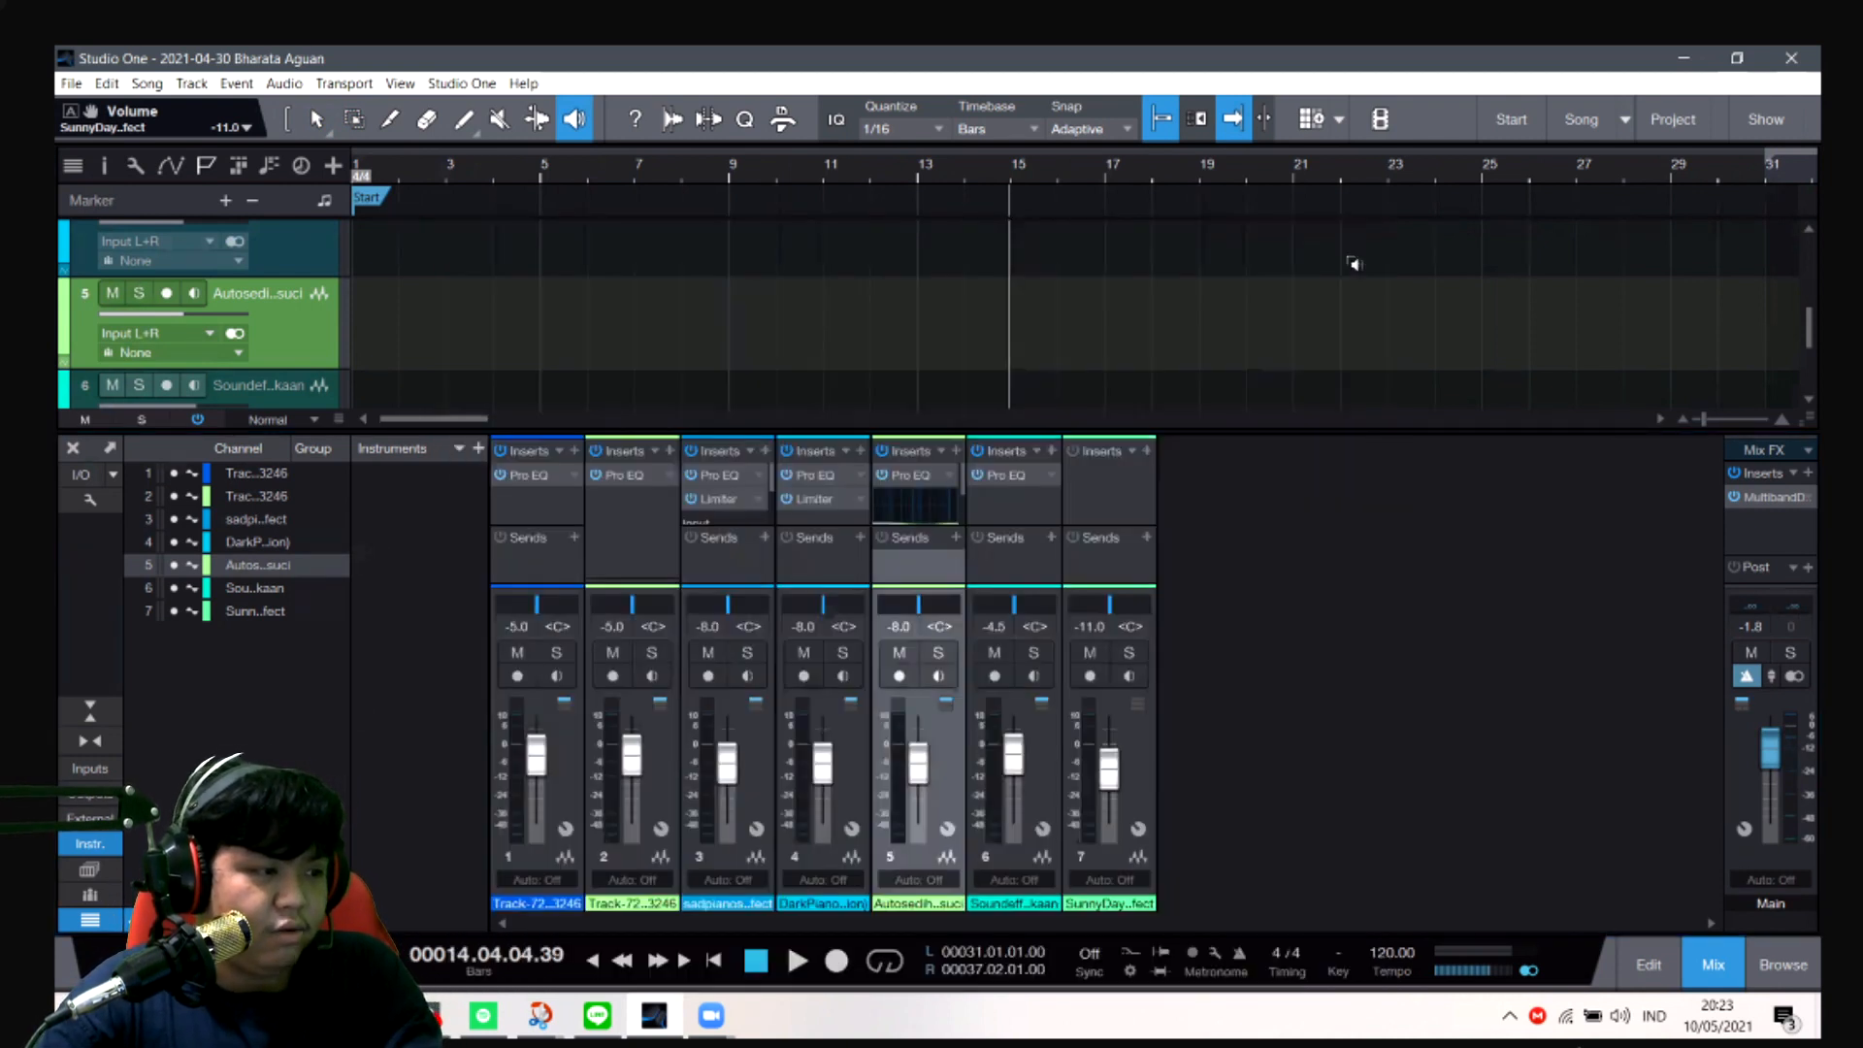
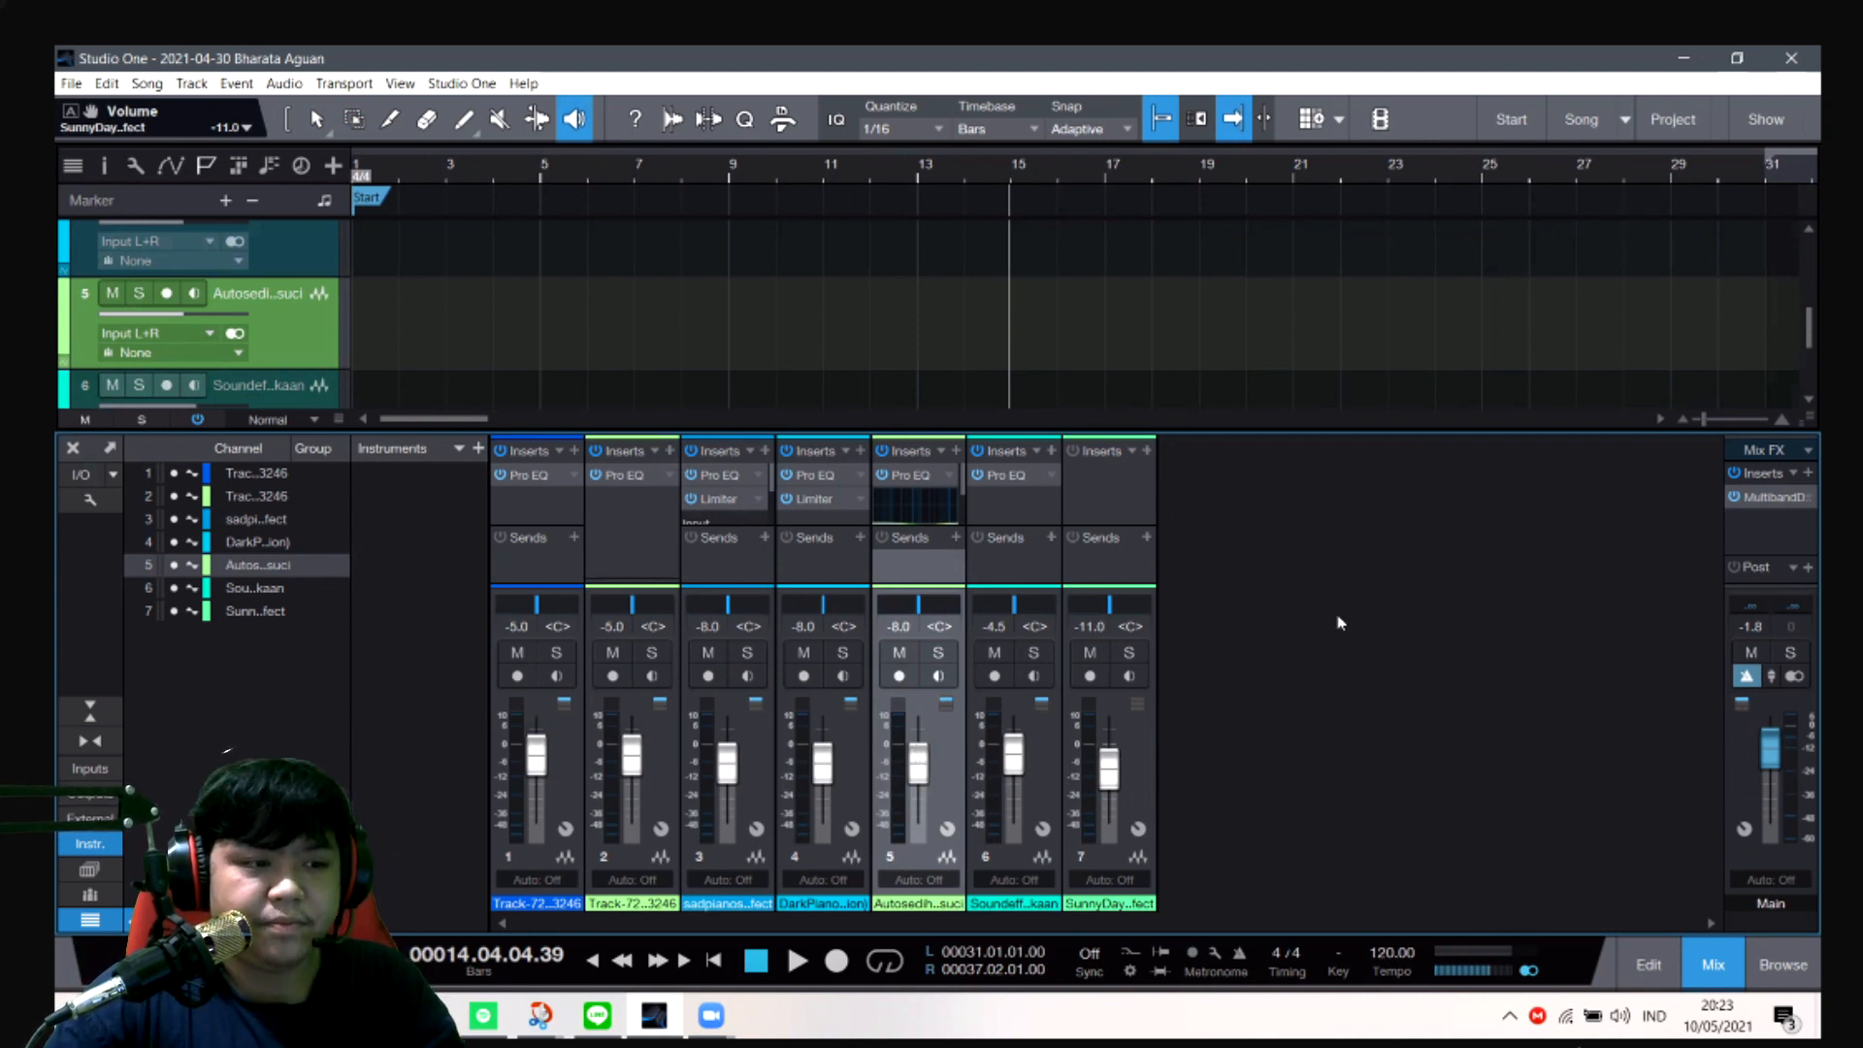
- Search the Main channel's insert effects for "mult" and open Multiband Dynamics
left_click(1774, 458)
left_click(1774, 460)
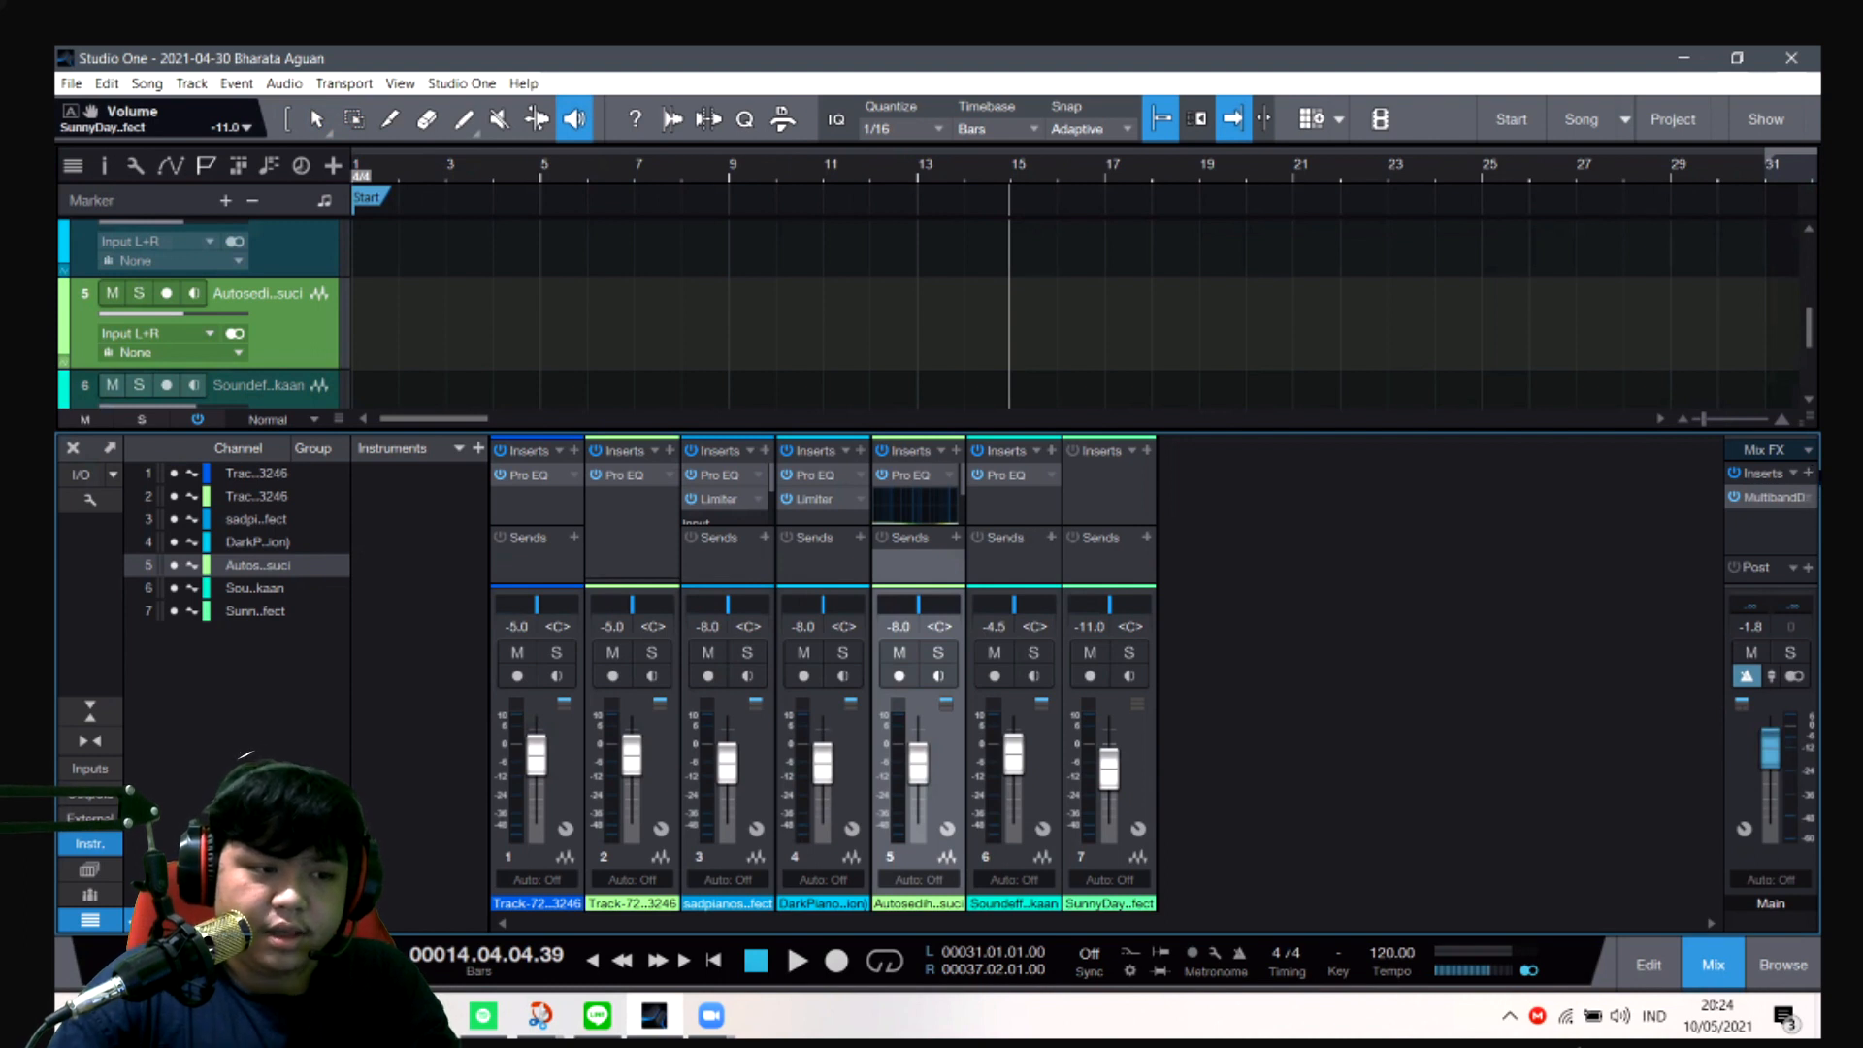
left_click(1809, 473)
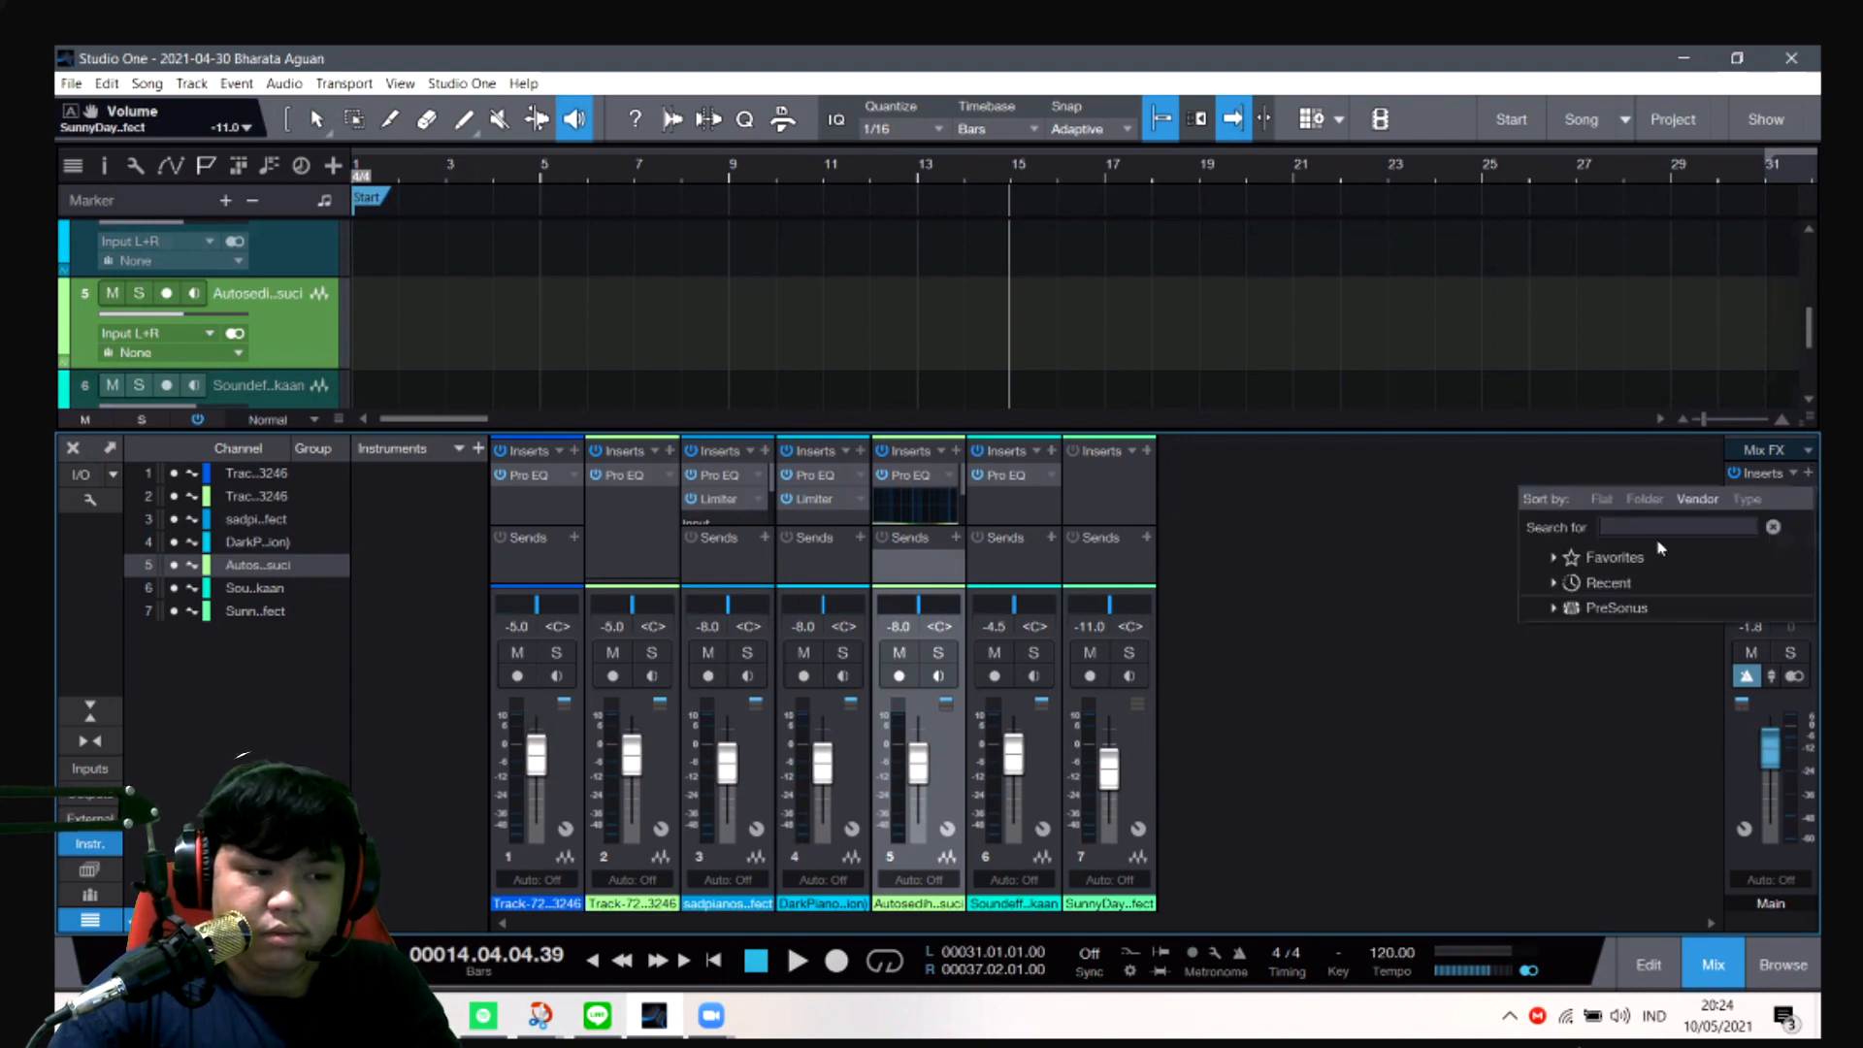
left_click(1601, 710)
left_click(1808, 473)
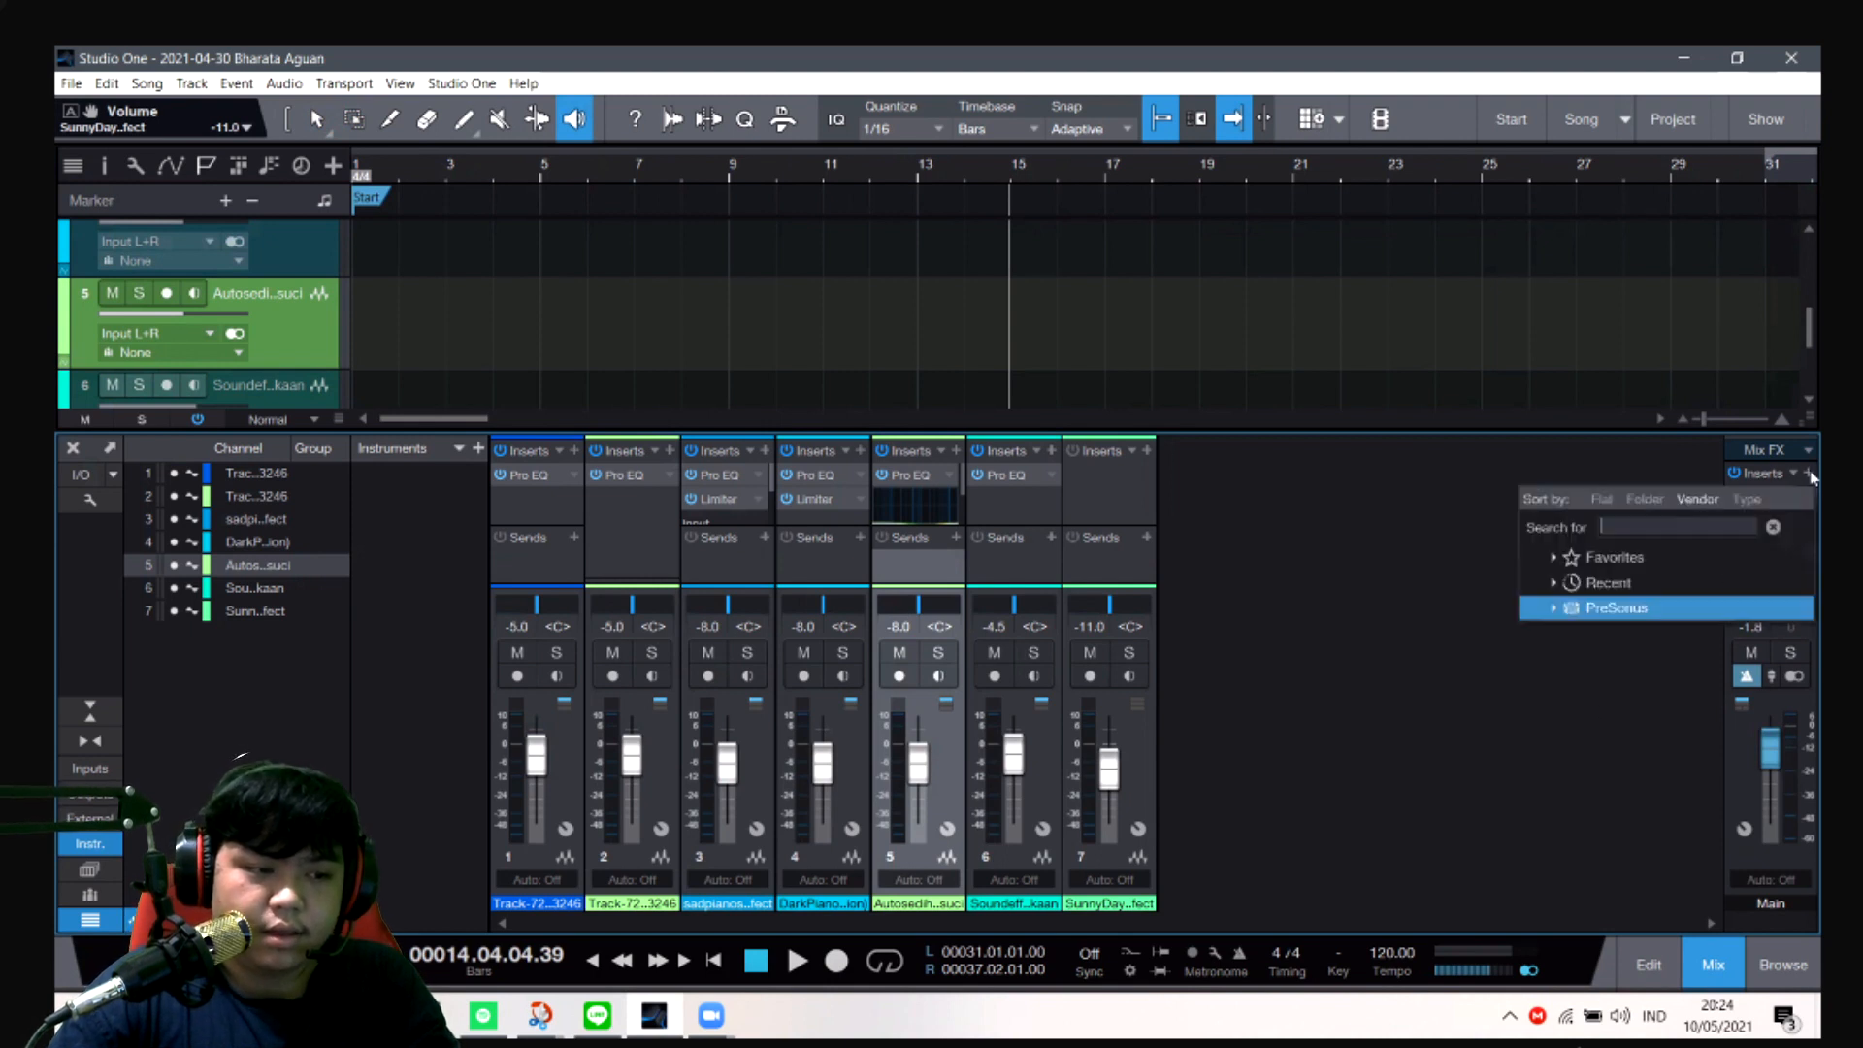
type("mult")
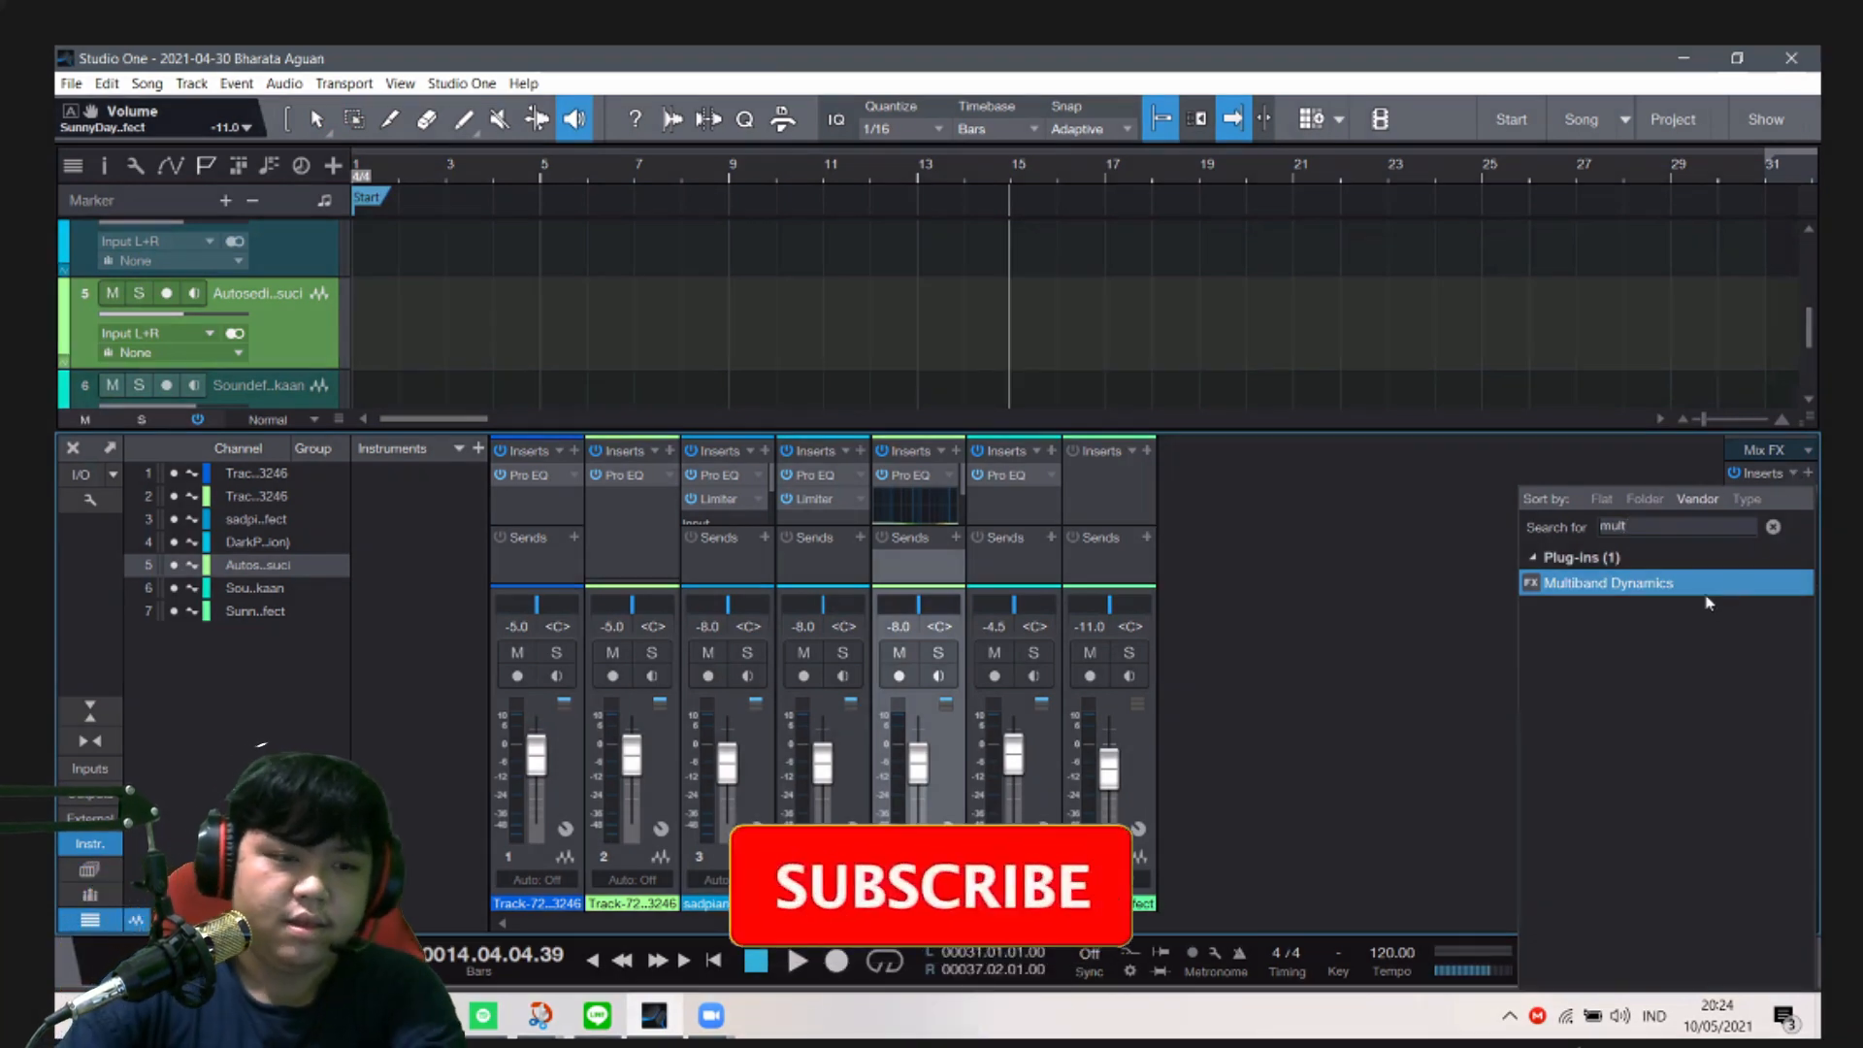
left_click(1630, 584)
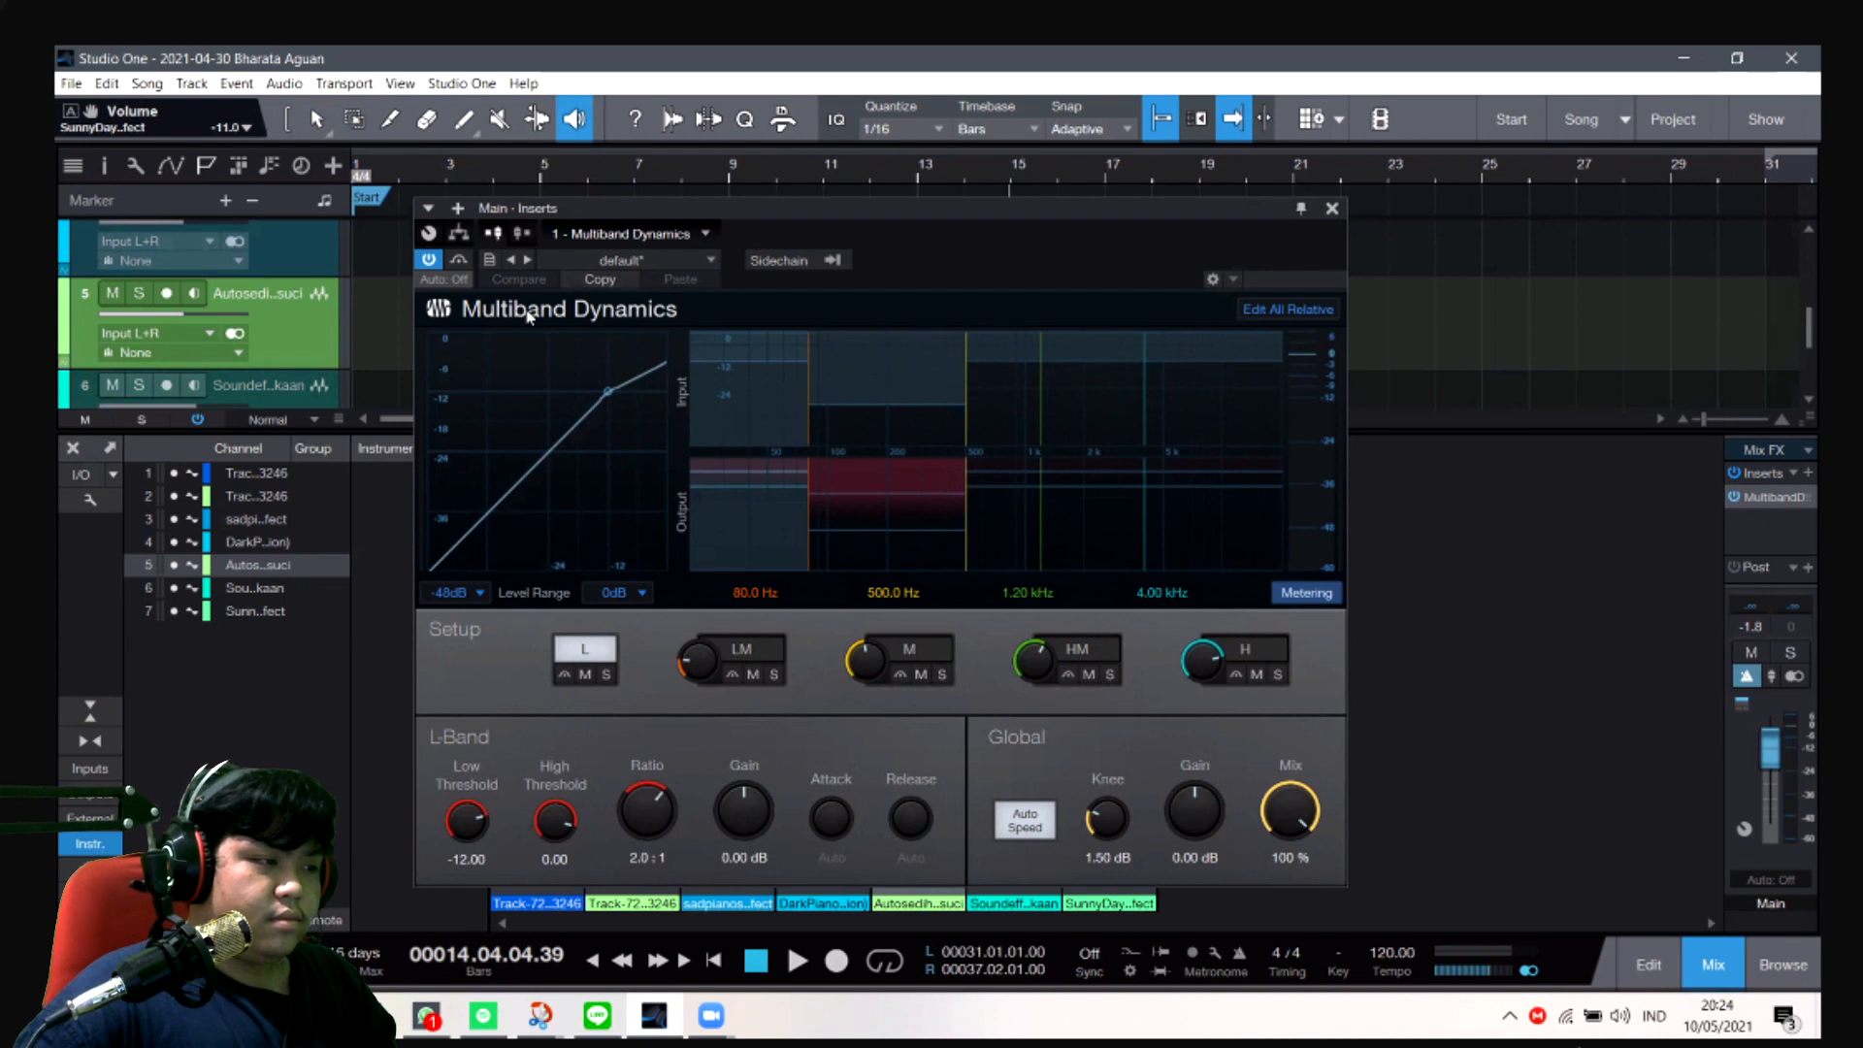
- Try the default preset in Multiband Dynamics, and undo it to restore the custom band settings
left_click(618, 259)
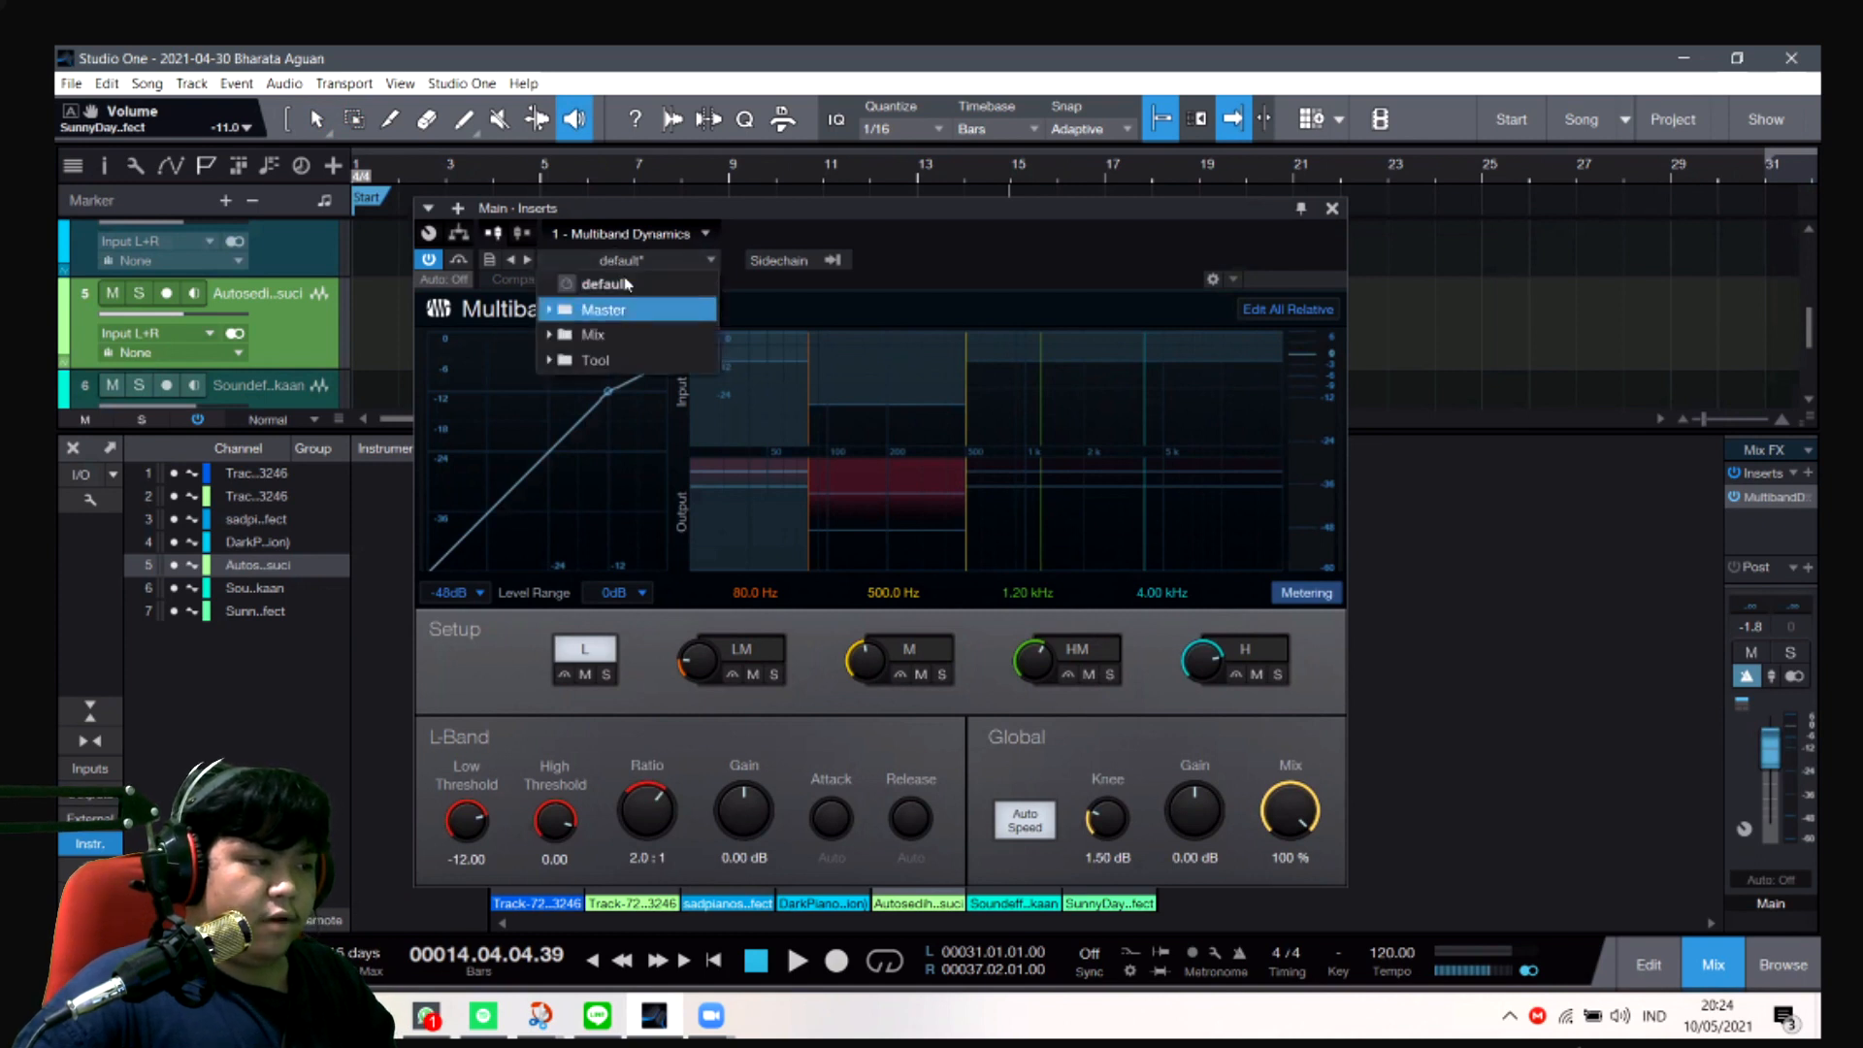
left_click(625, 285)
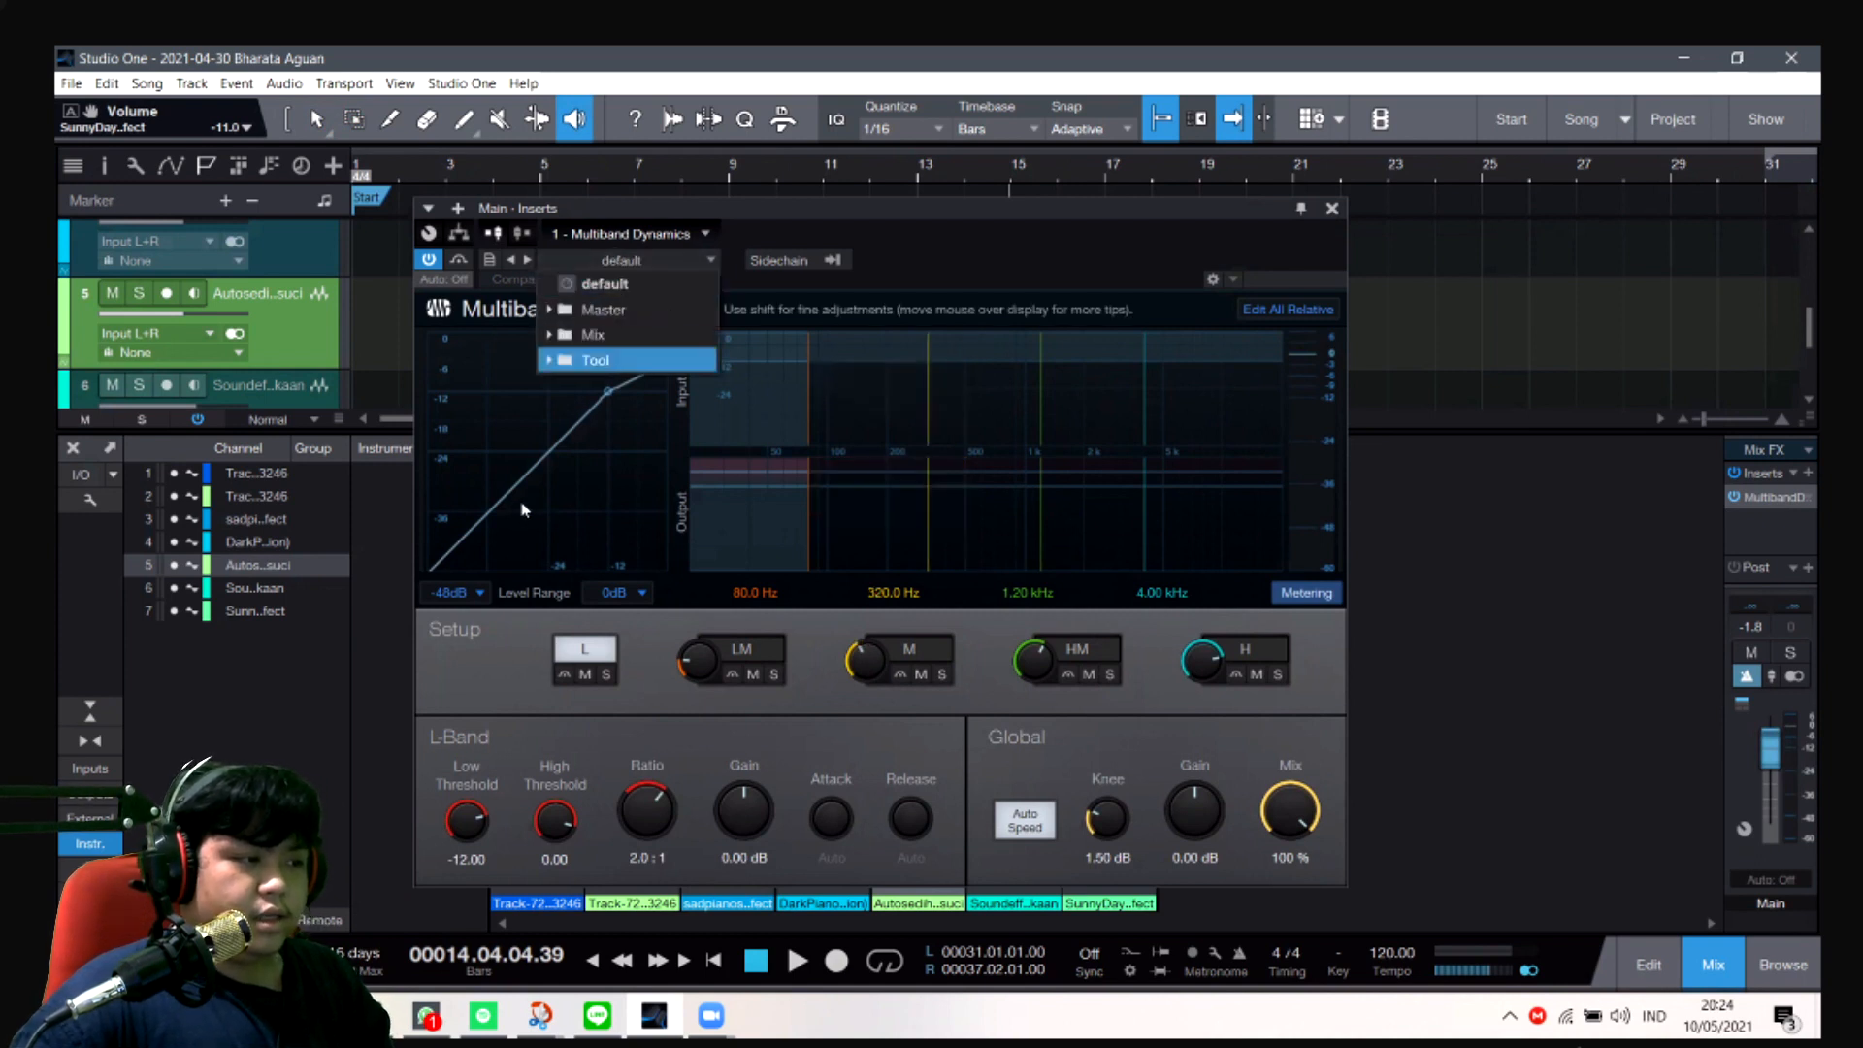
left_click(969, 239)
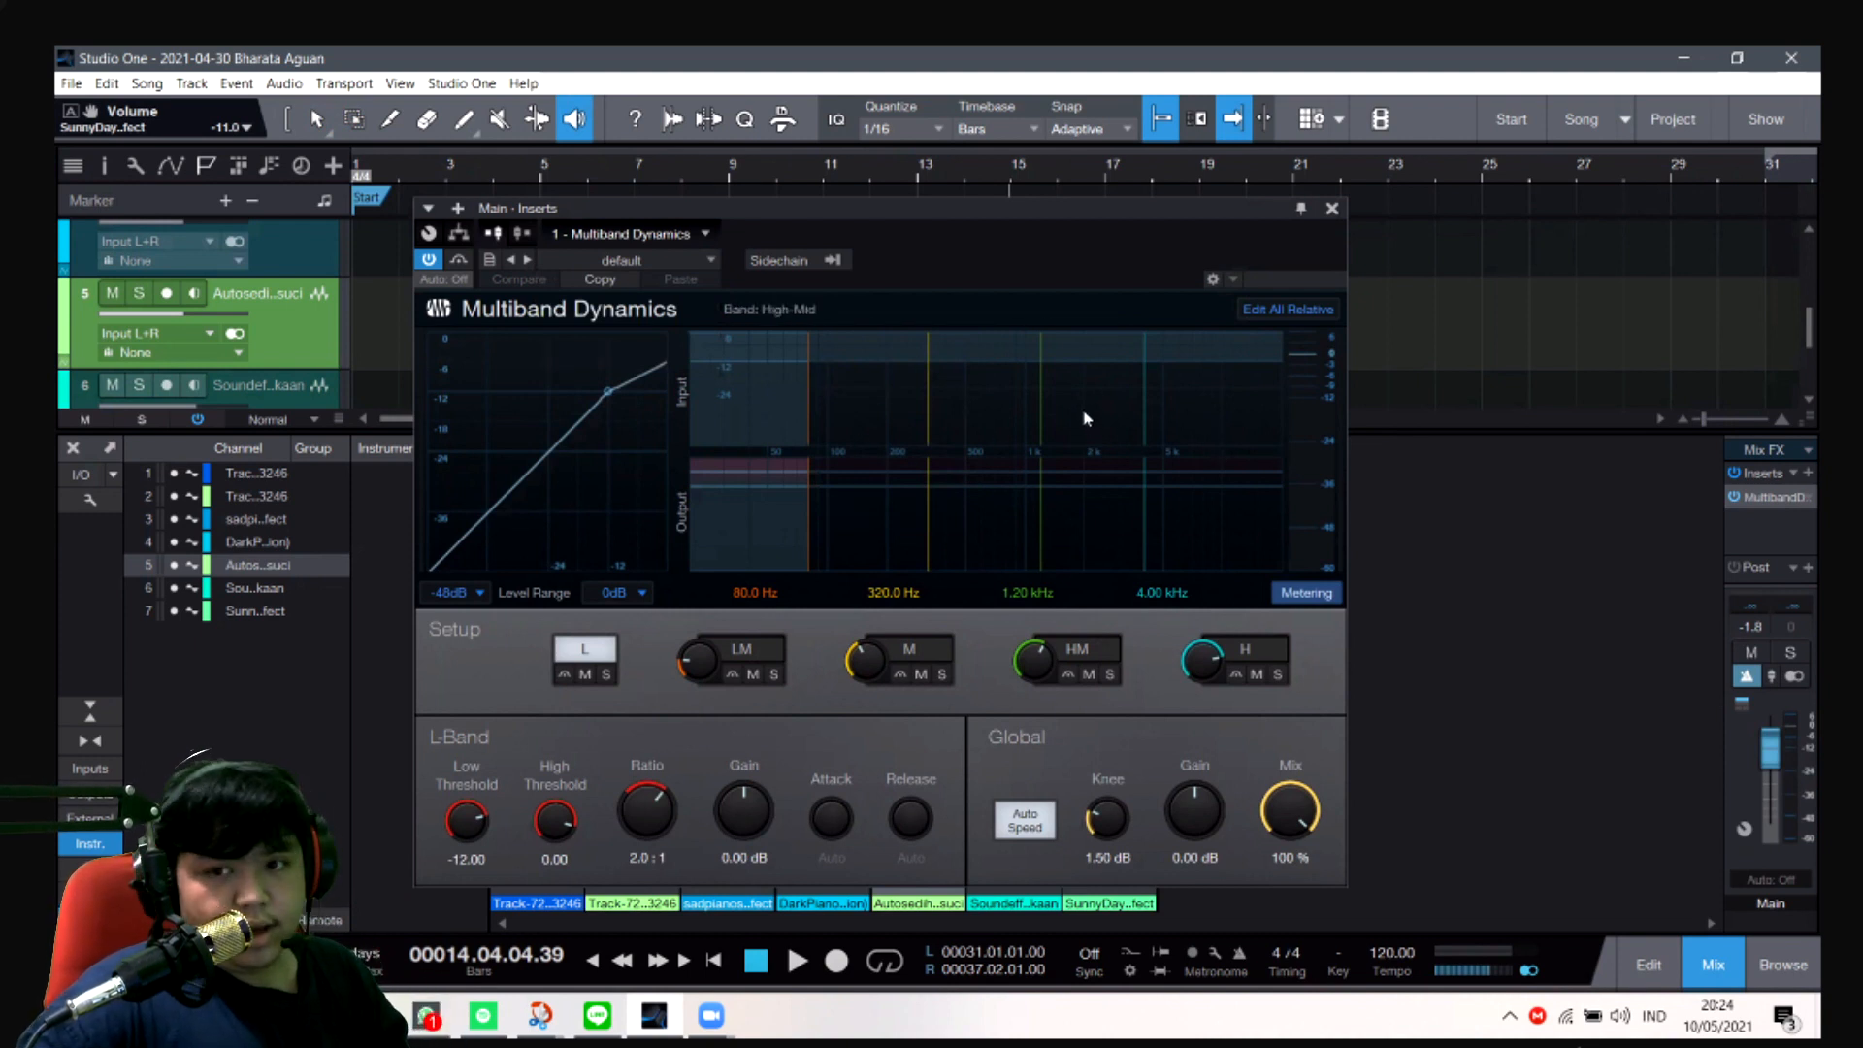
key("ctrl+z")
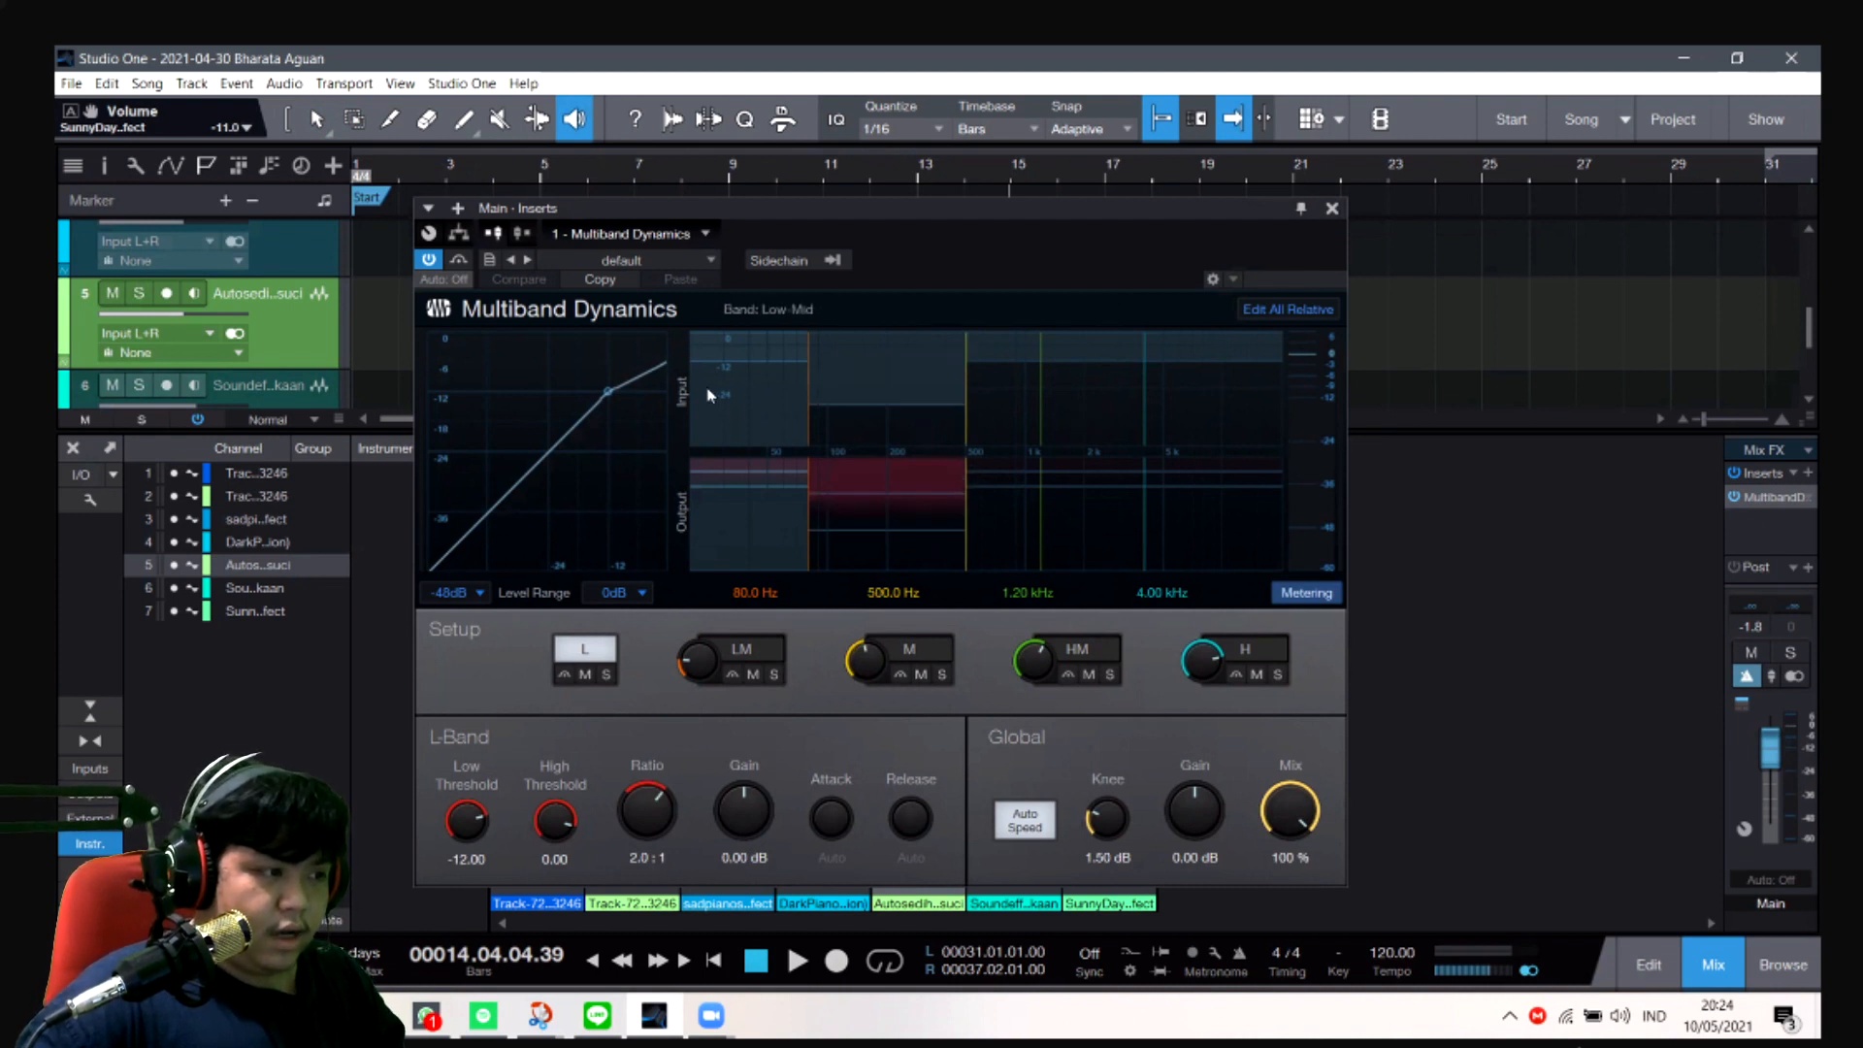
- Try moving the crossover between the low and low-mid bands to about 147.6 Hz, and undo the move
left_click_drag(806, 375, 861, 364)
left_click_drag(858, 364, 852, 374)
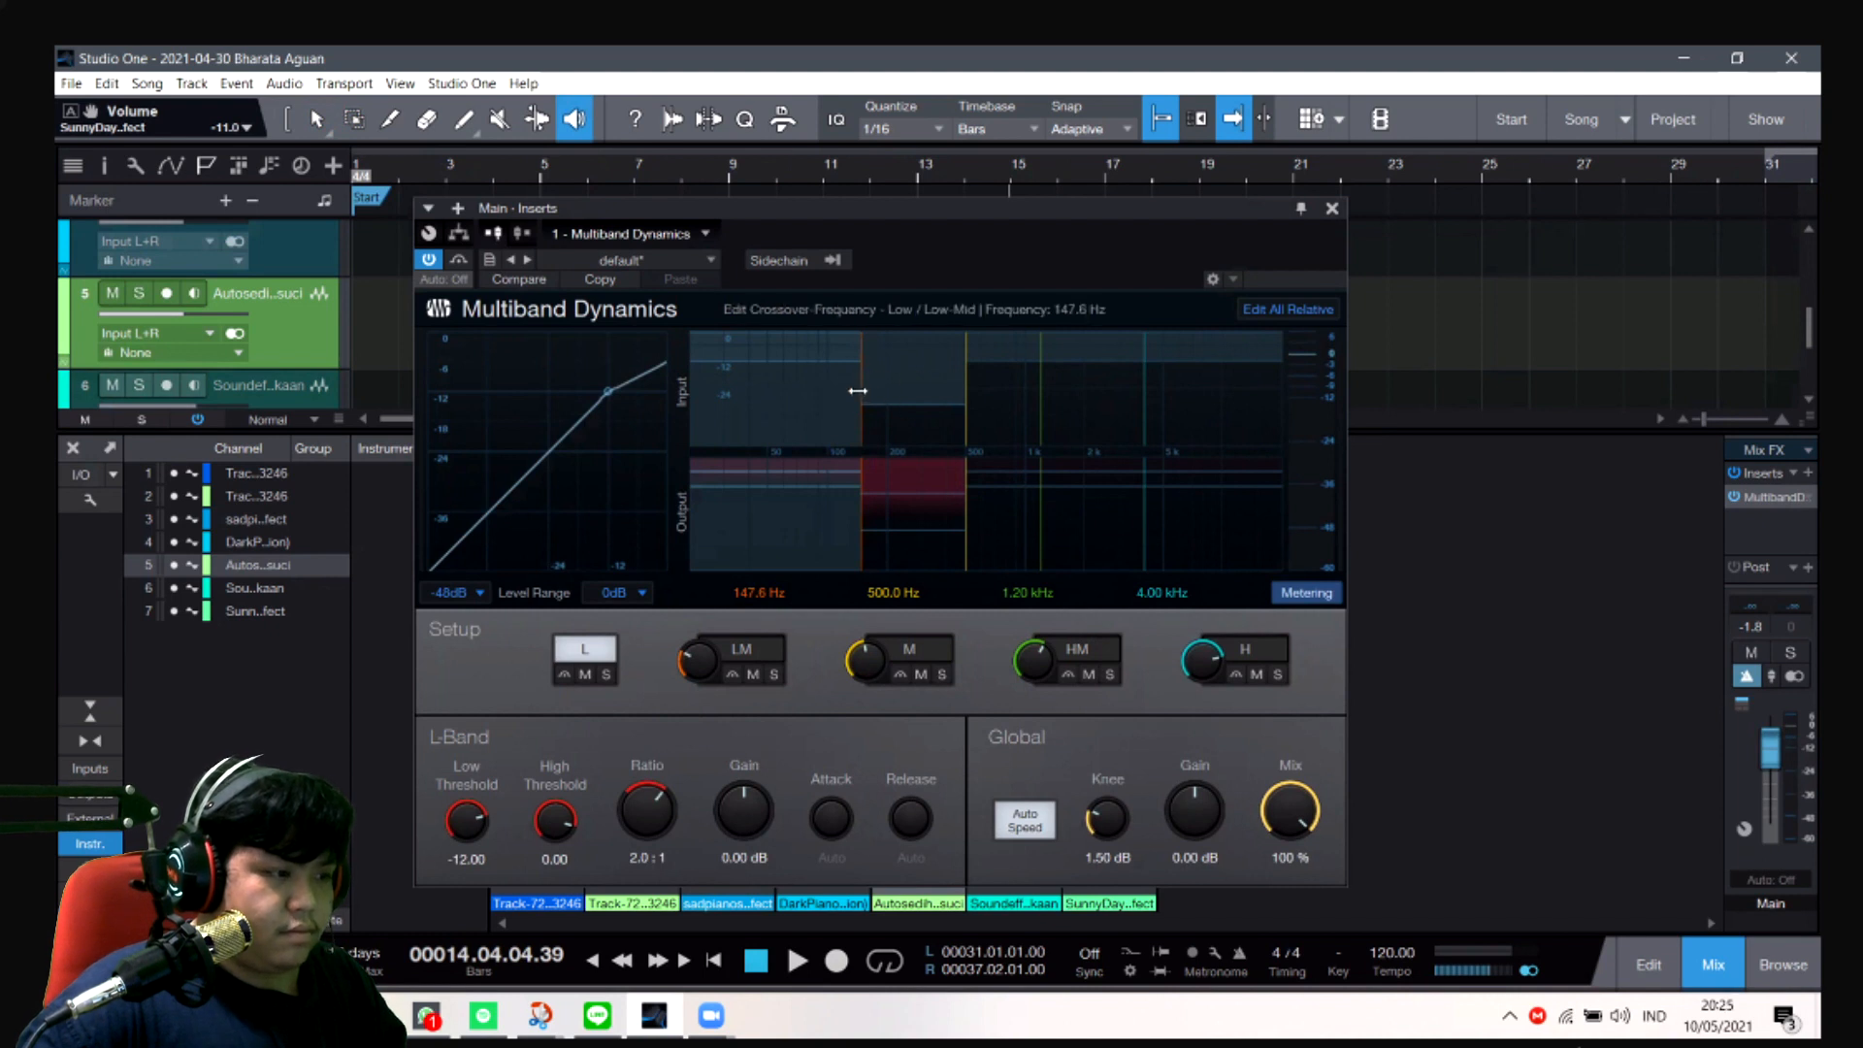
key("ctrl+z")
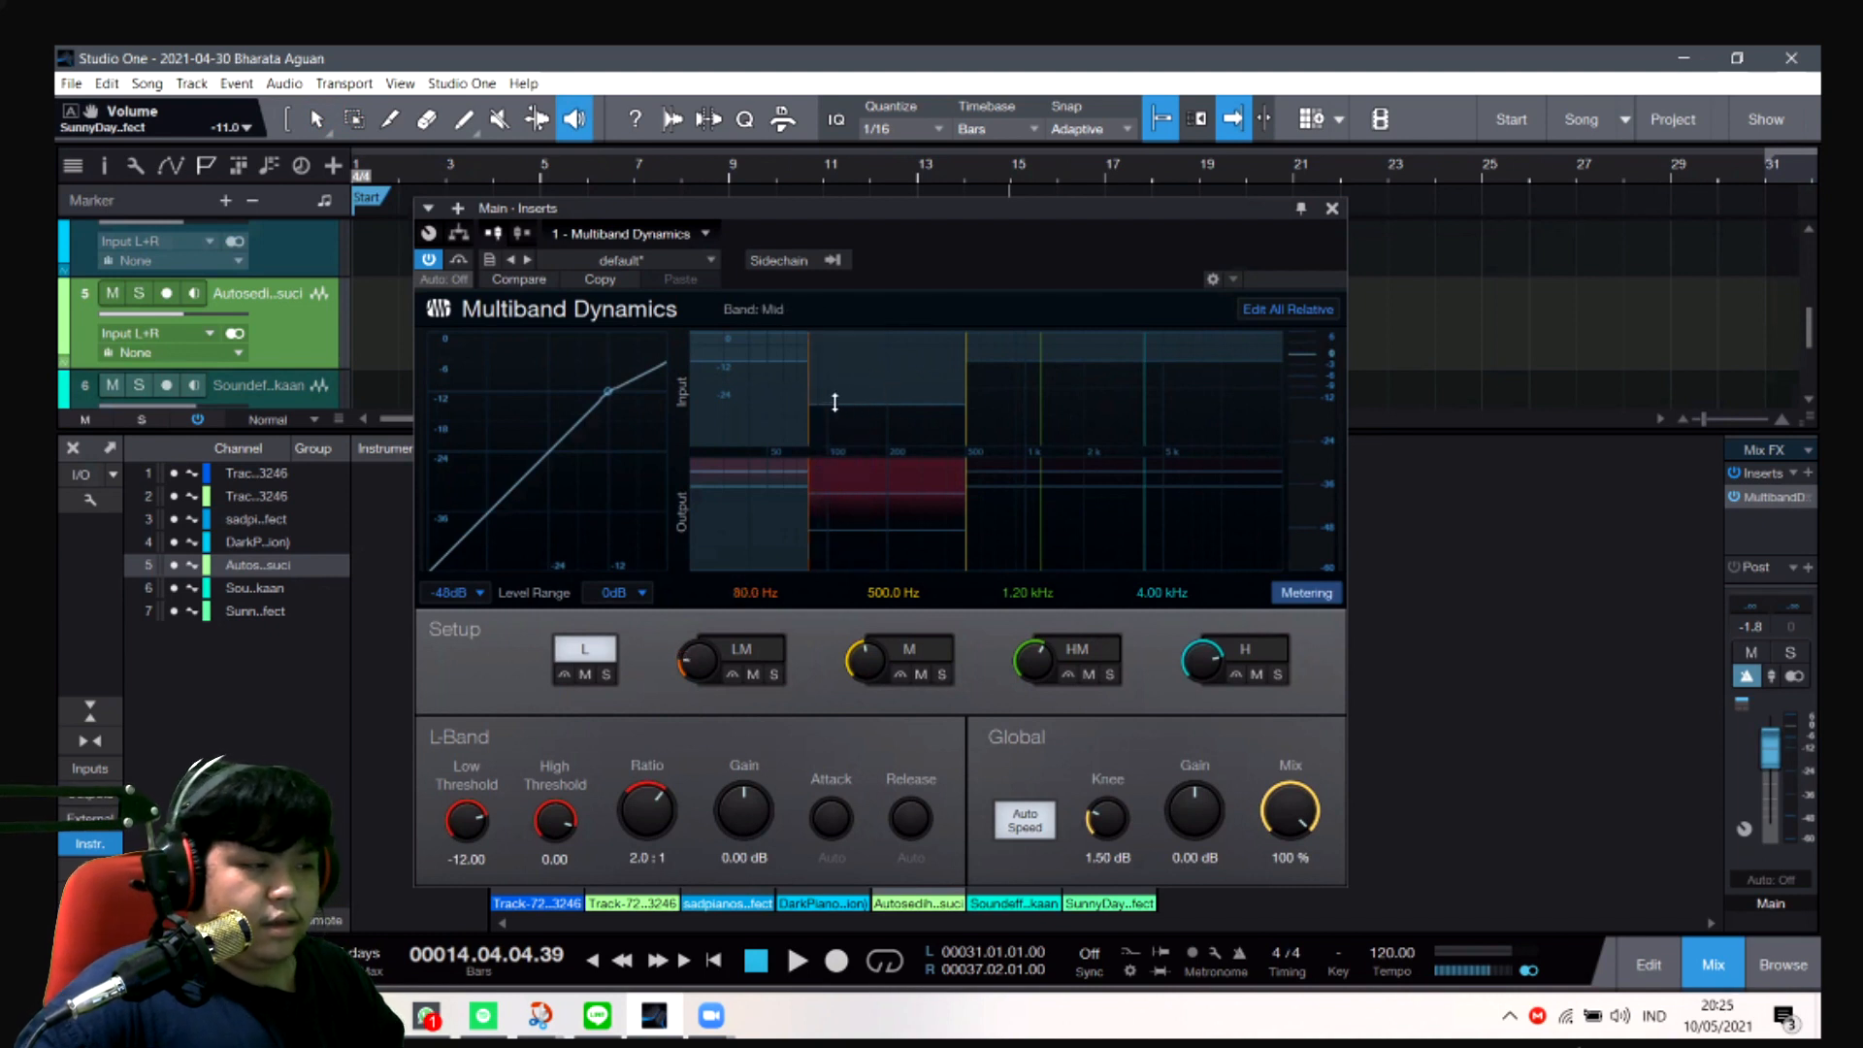
- Load the default preset in Multiband Dynamics again to start from its basic band settings
left_click(678, 262)
left_click(676, 294)
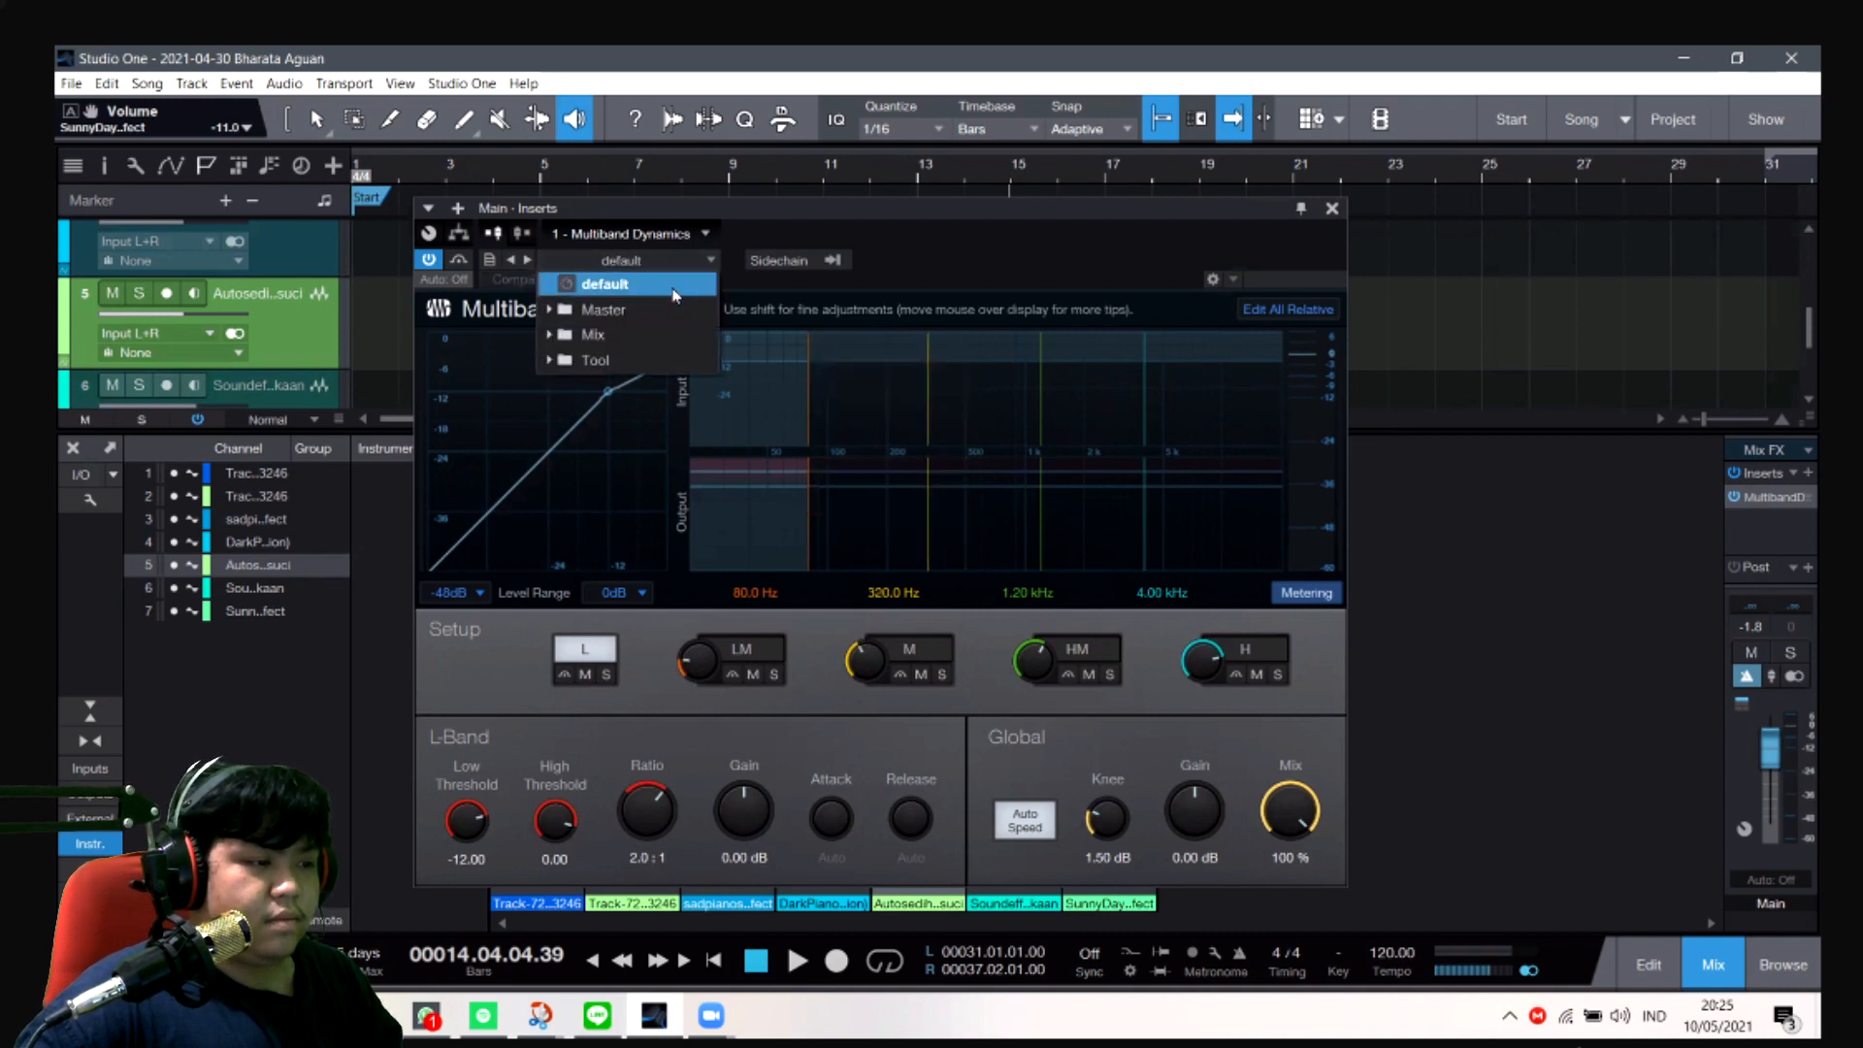
key("Down")
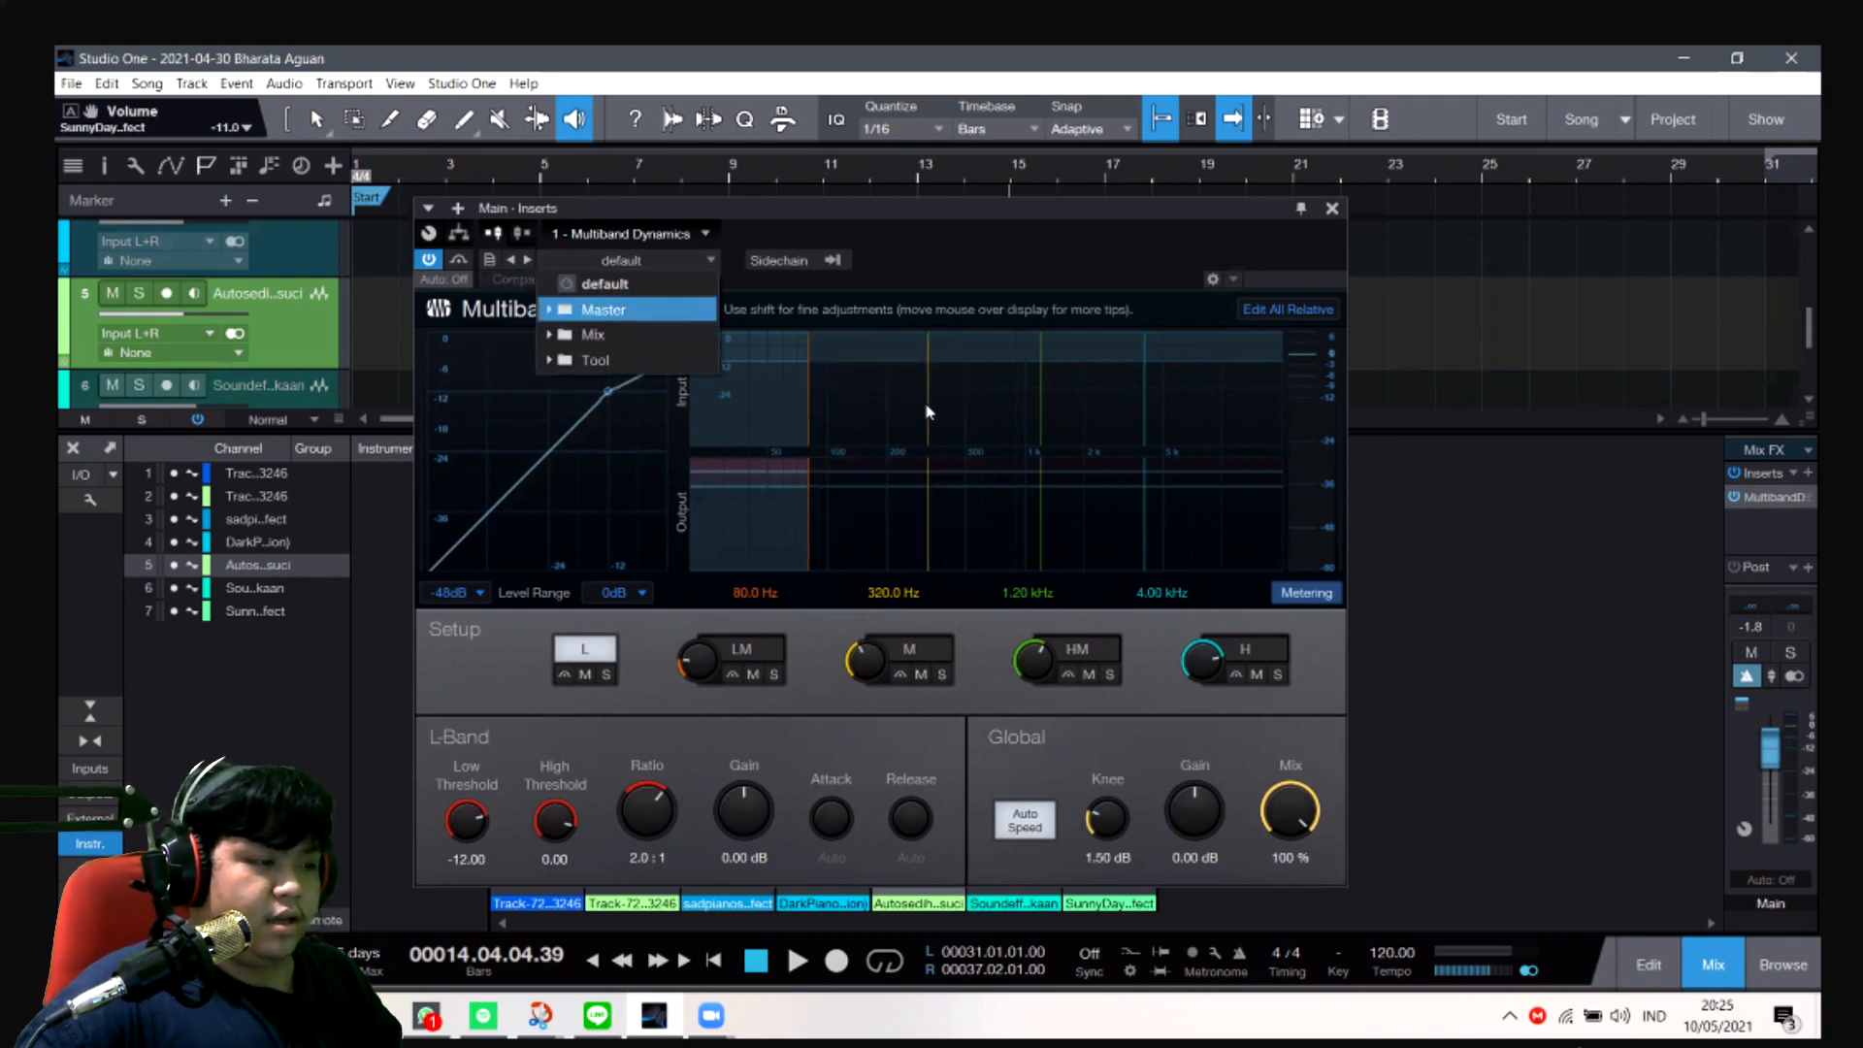
left_click(929, 412)
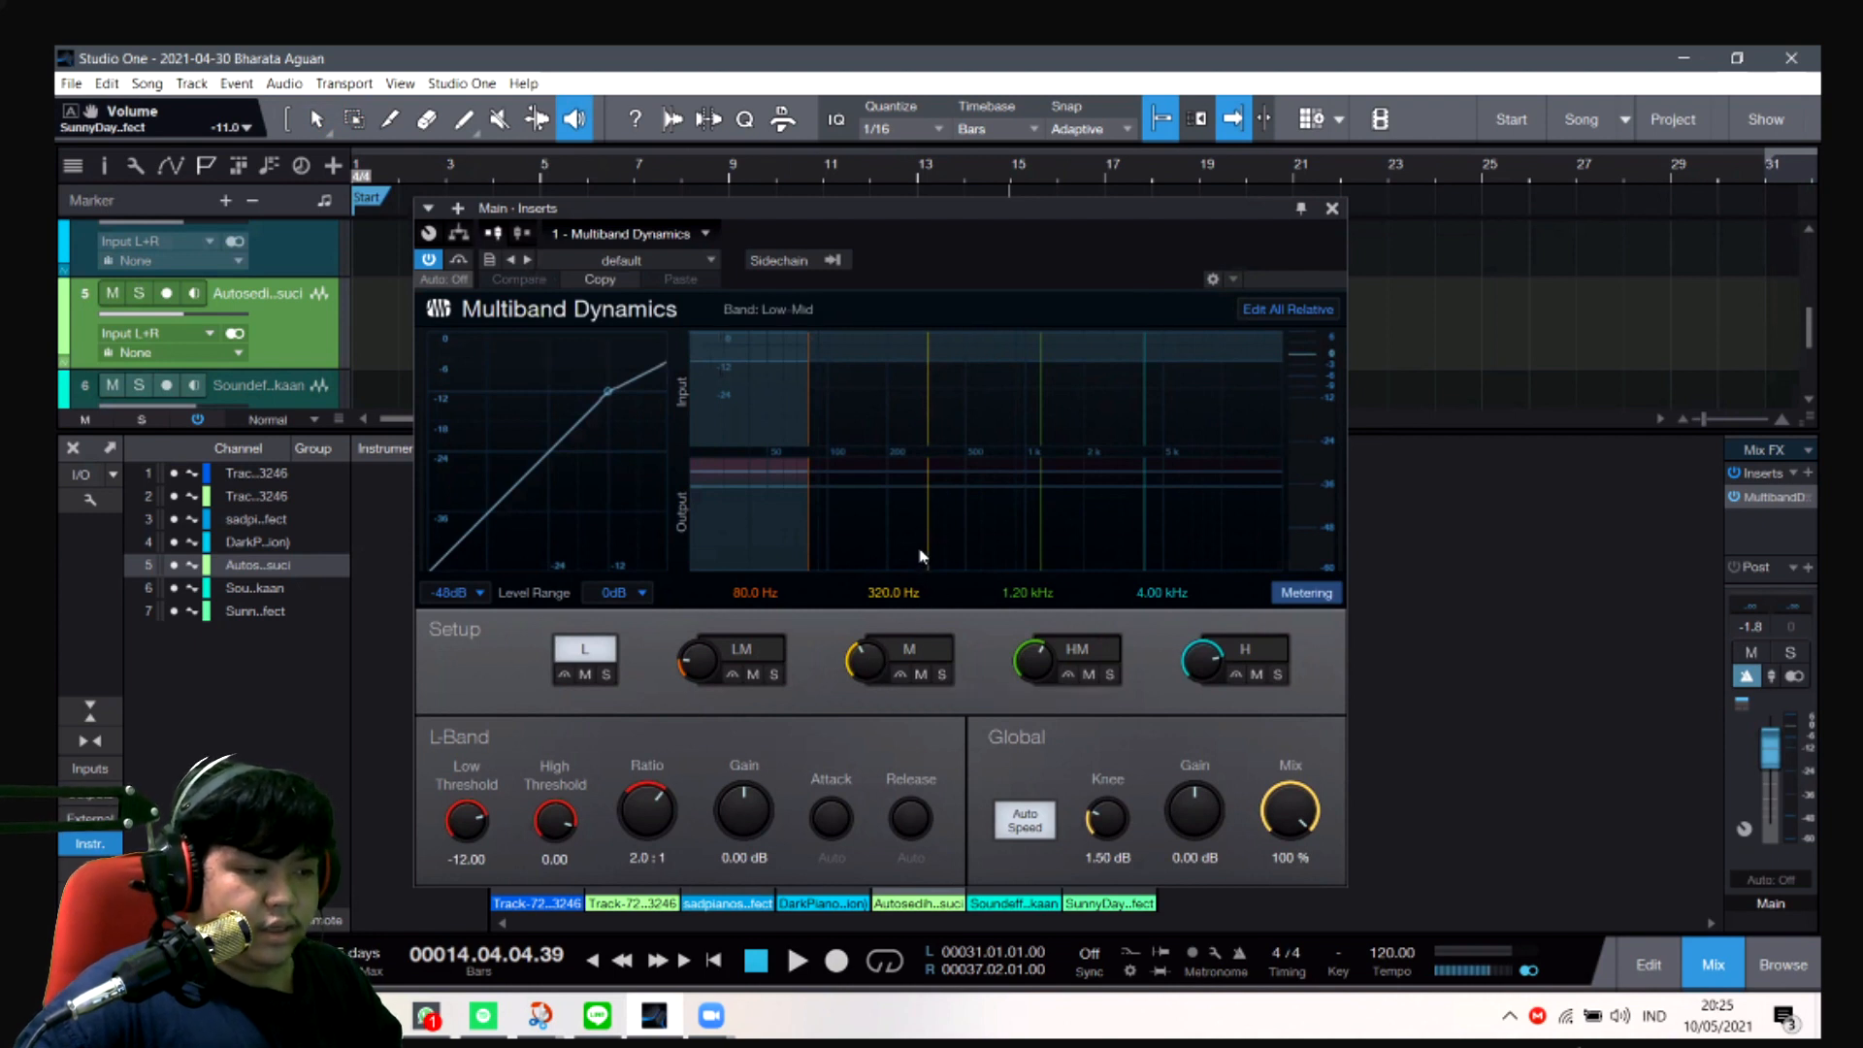
- Set the crossover between the low-mid and mid bands to 500 Hz, and step through the history back to the custom low-mid settings
left_click_drag(927, 548, 968, 573)
double_click(892, 591)
type("500")
key("Return")
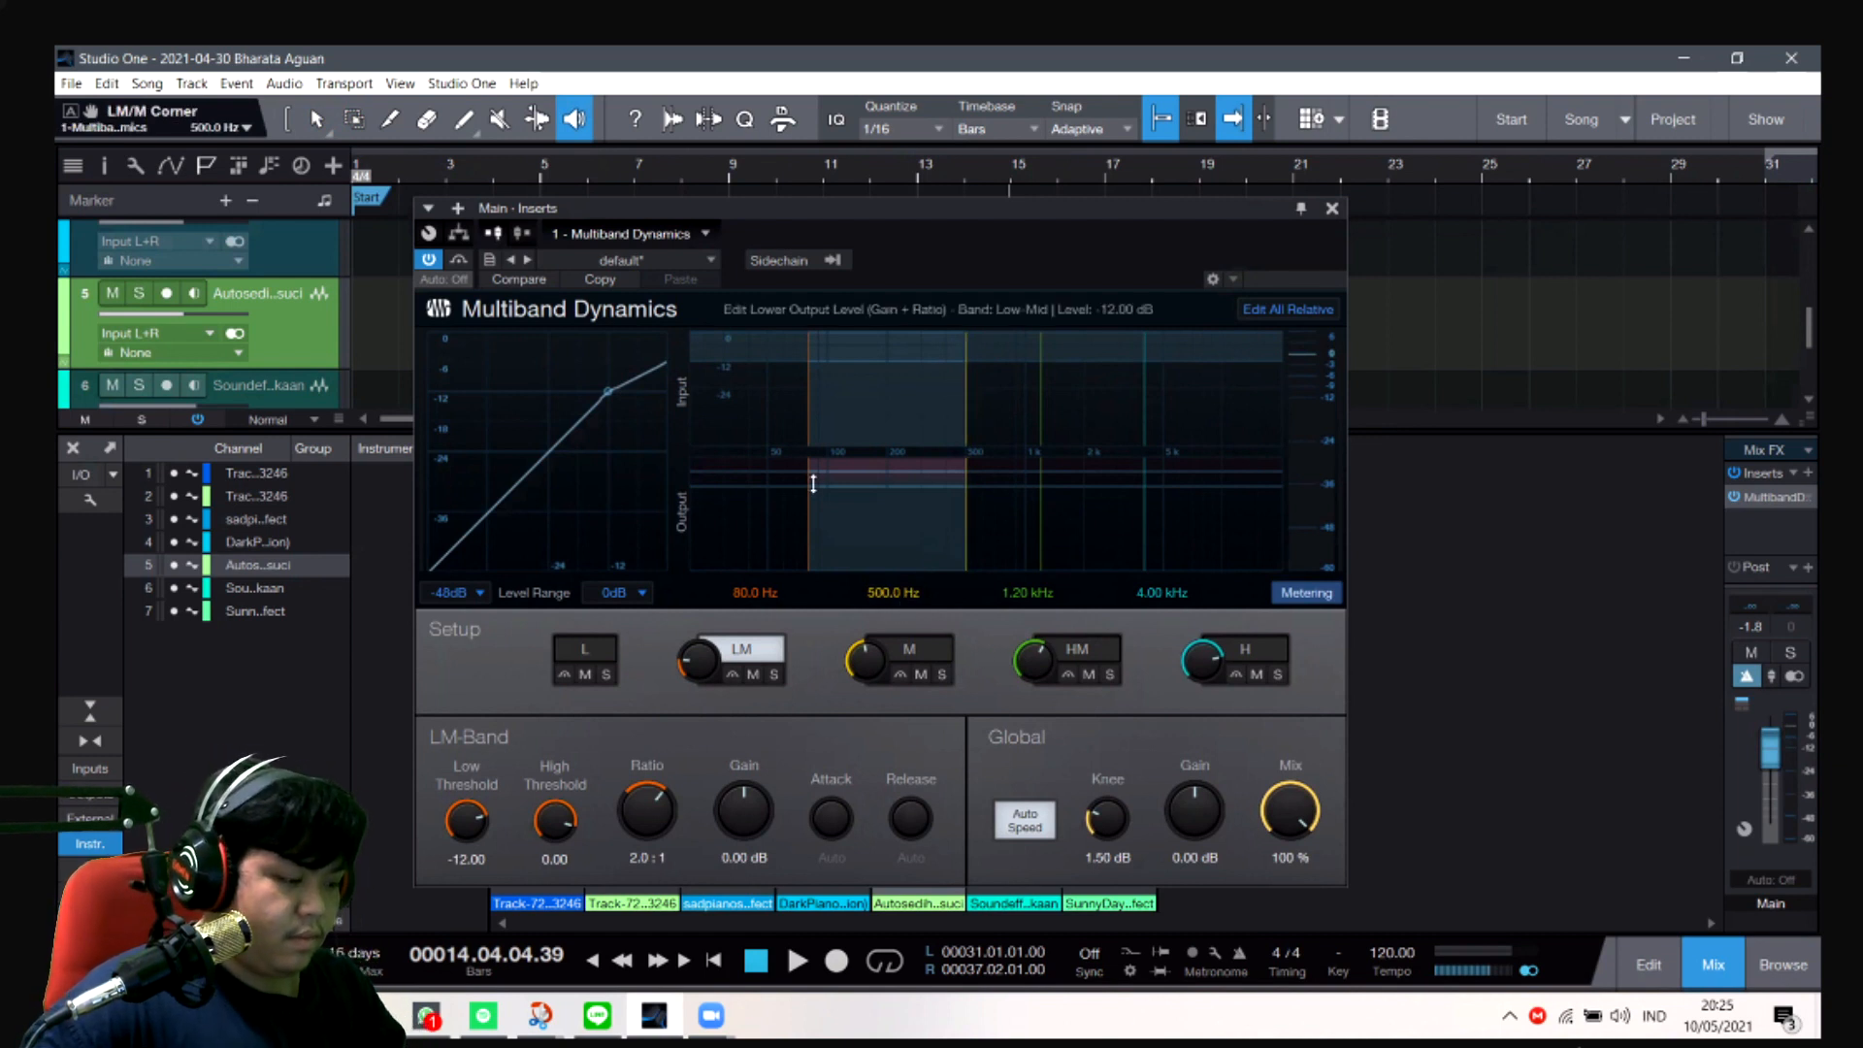
key("ctrl+z")
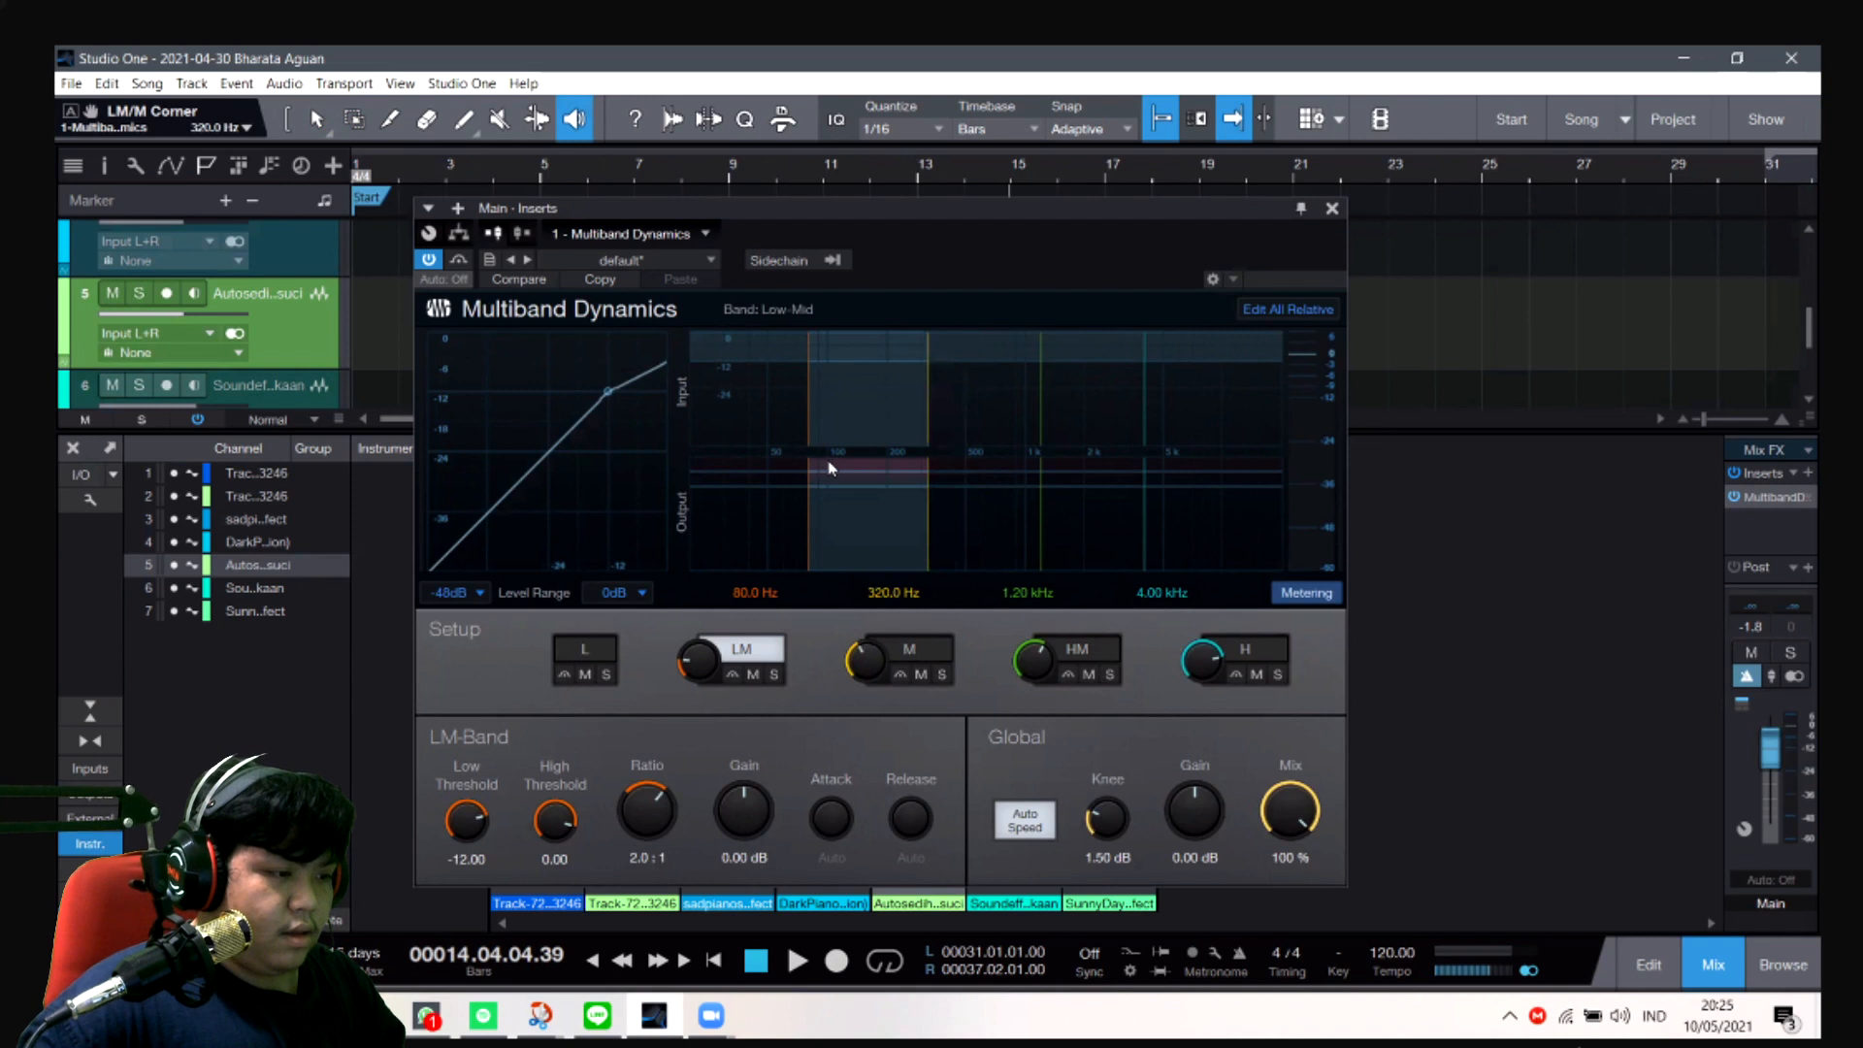
key("ctrl+y")
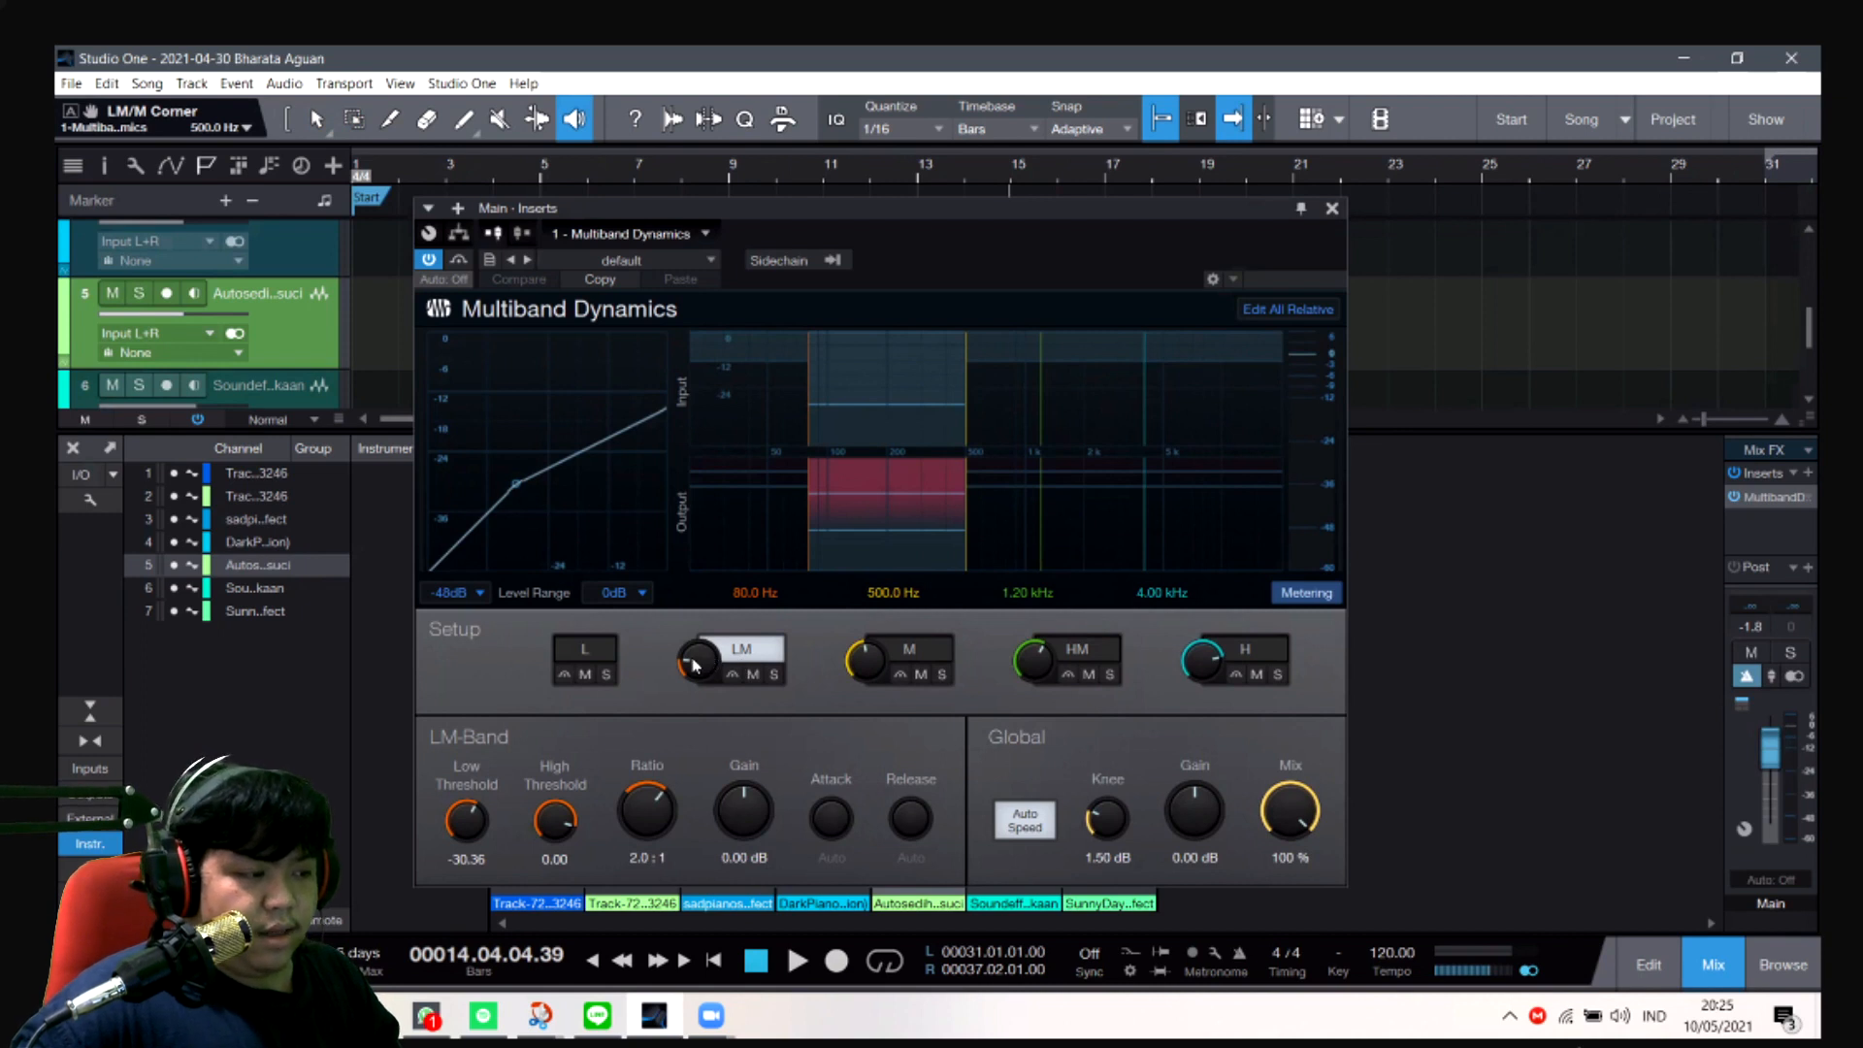
- Set the low/low-mid crossover to about 57.8 Hz and shape the LM curve to a low threshold of about -30.78 with 3.24 dB gain
left_click_drag(686, 660, 688, 677)
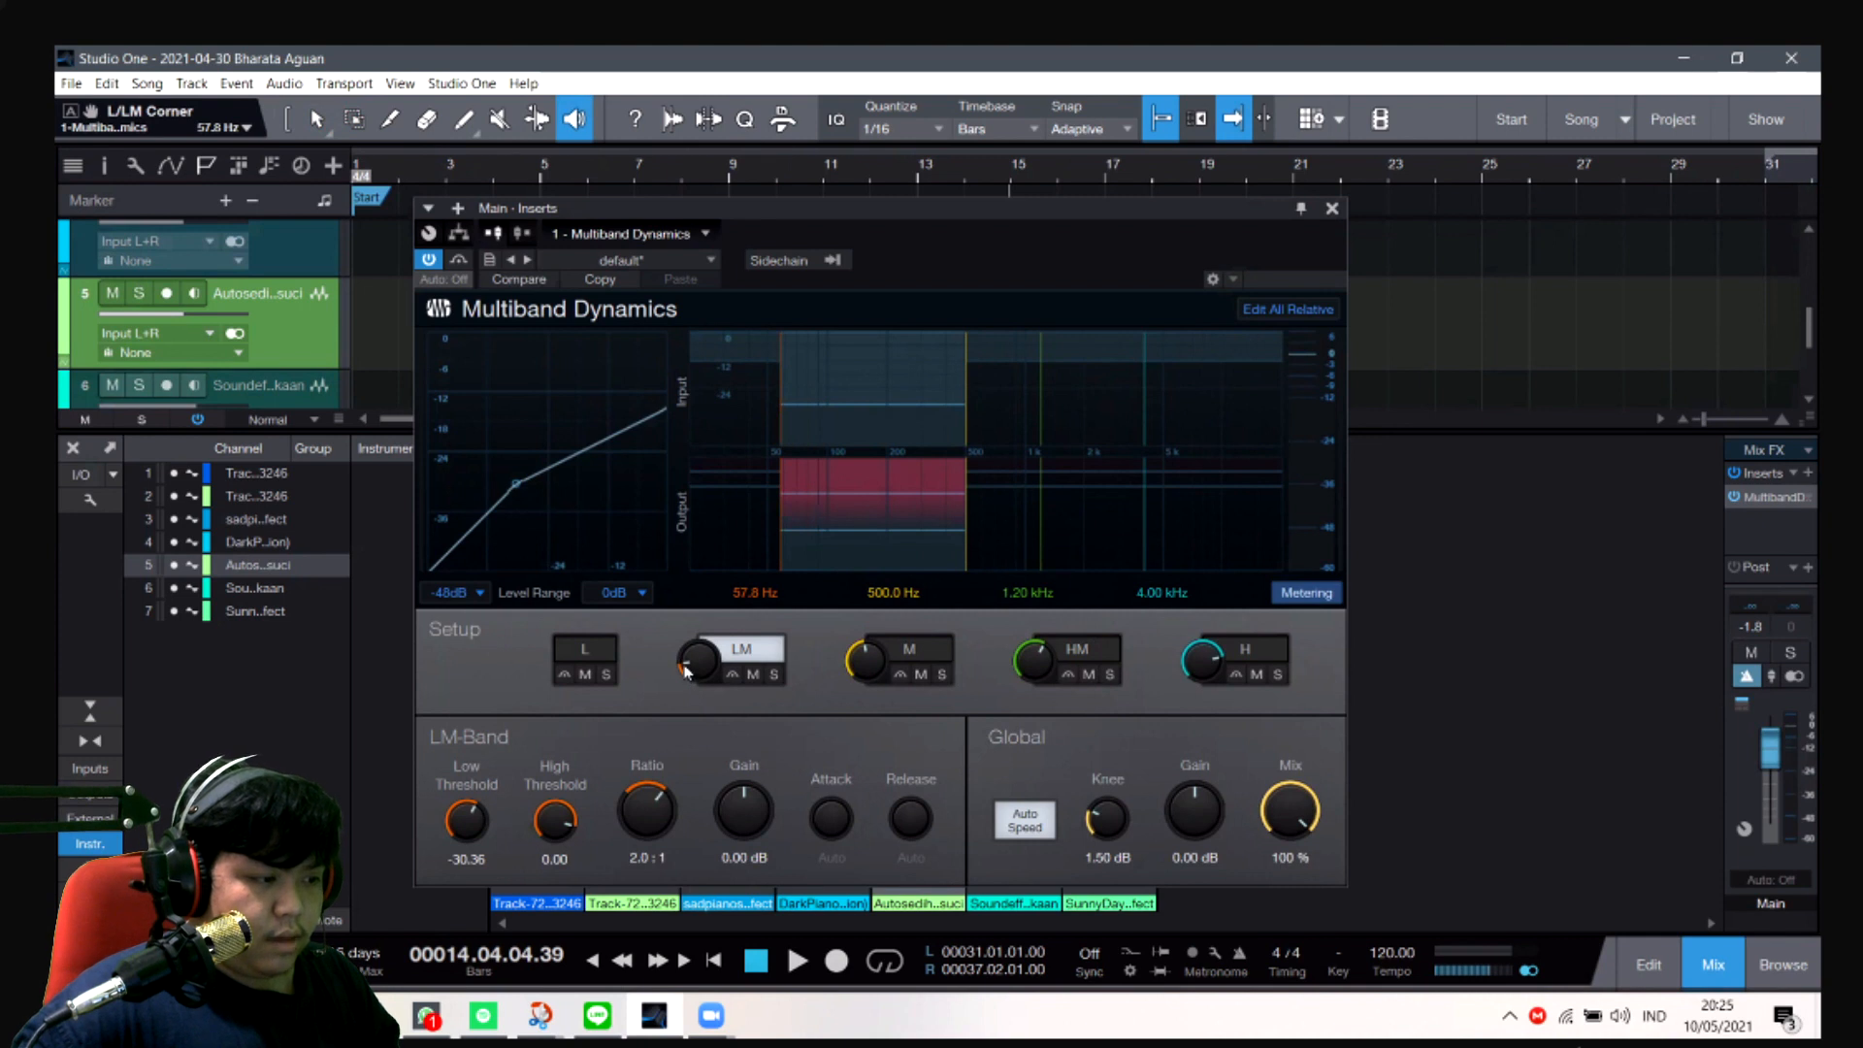
mouse_move(685, 671)
left_mouse_down()
mouse_move(712, 621)
mouse_move(712, 679)
left_mouse_up()
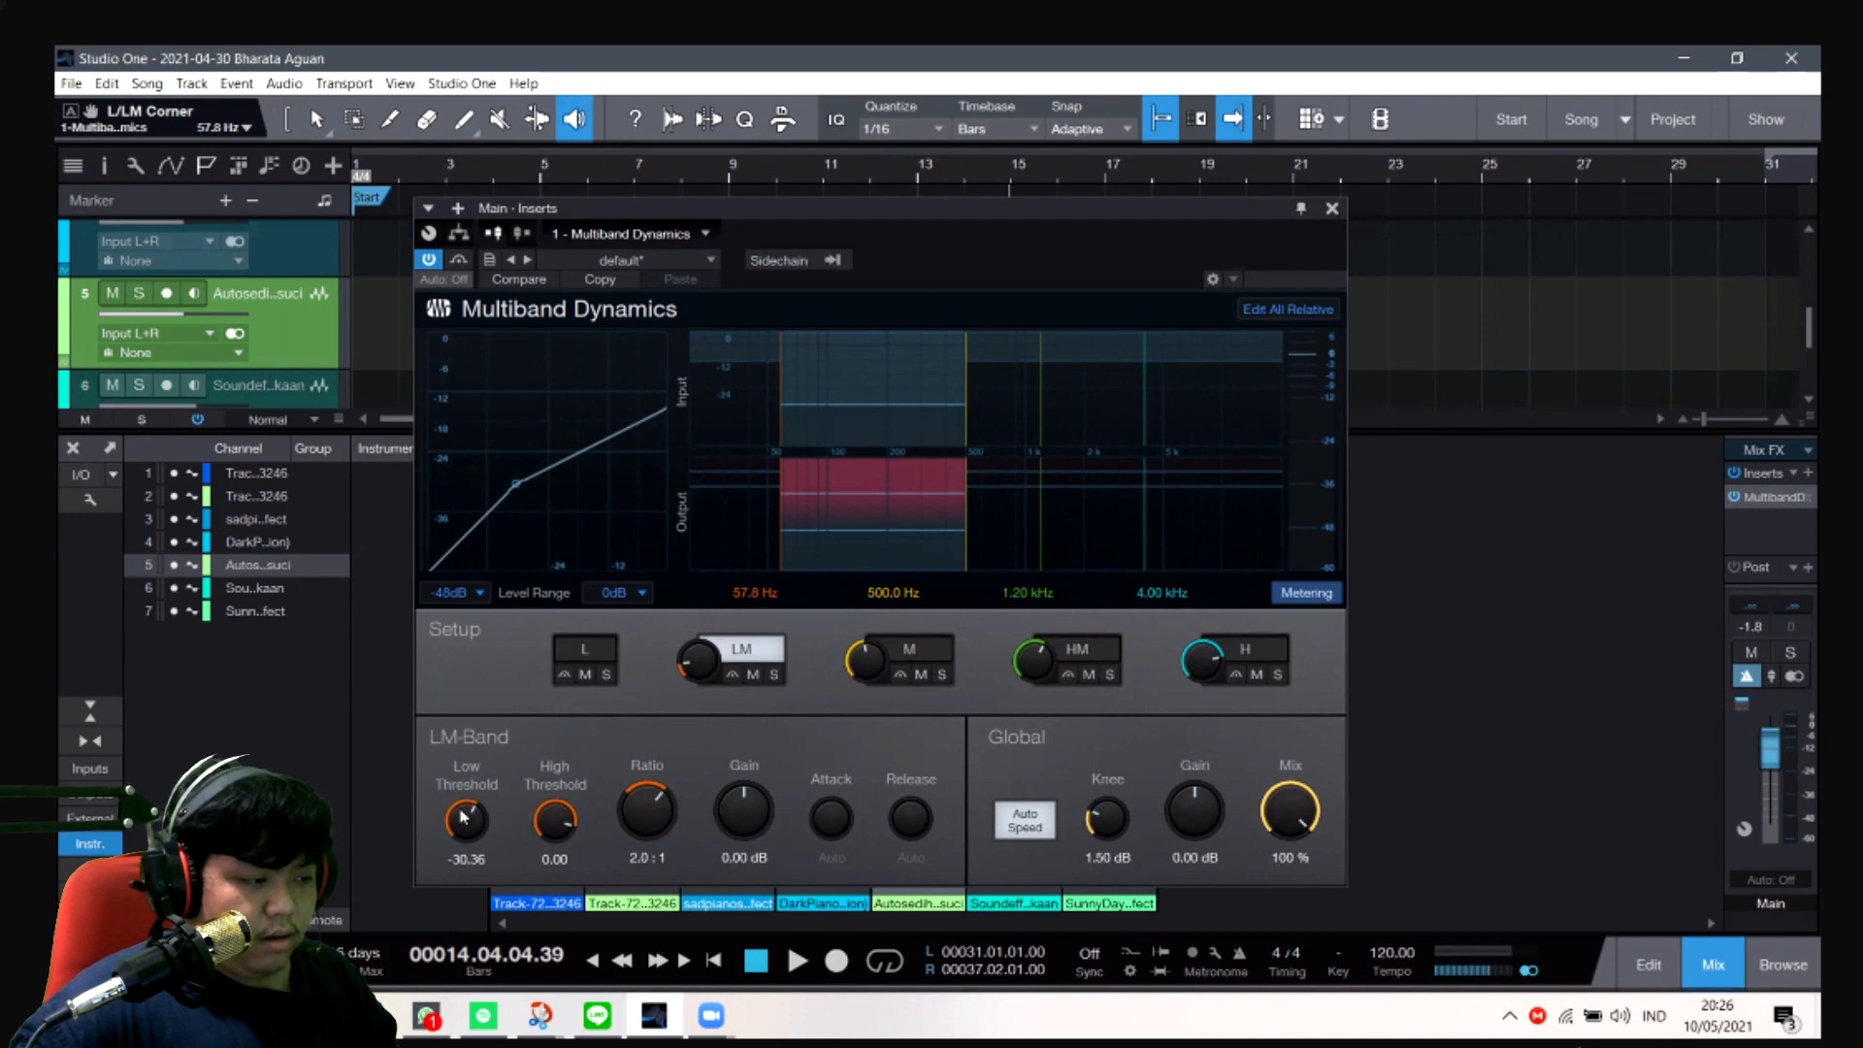
left_click_drag(481, 817, 502, 822)
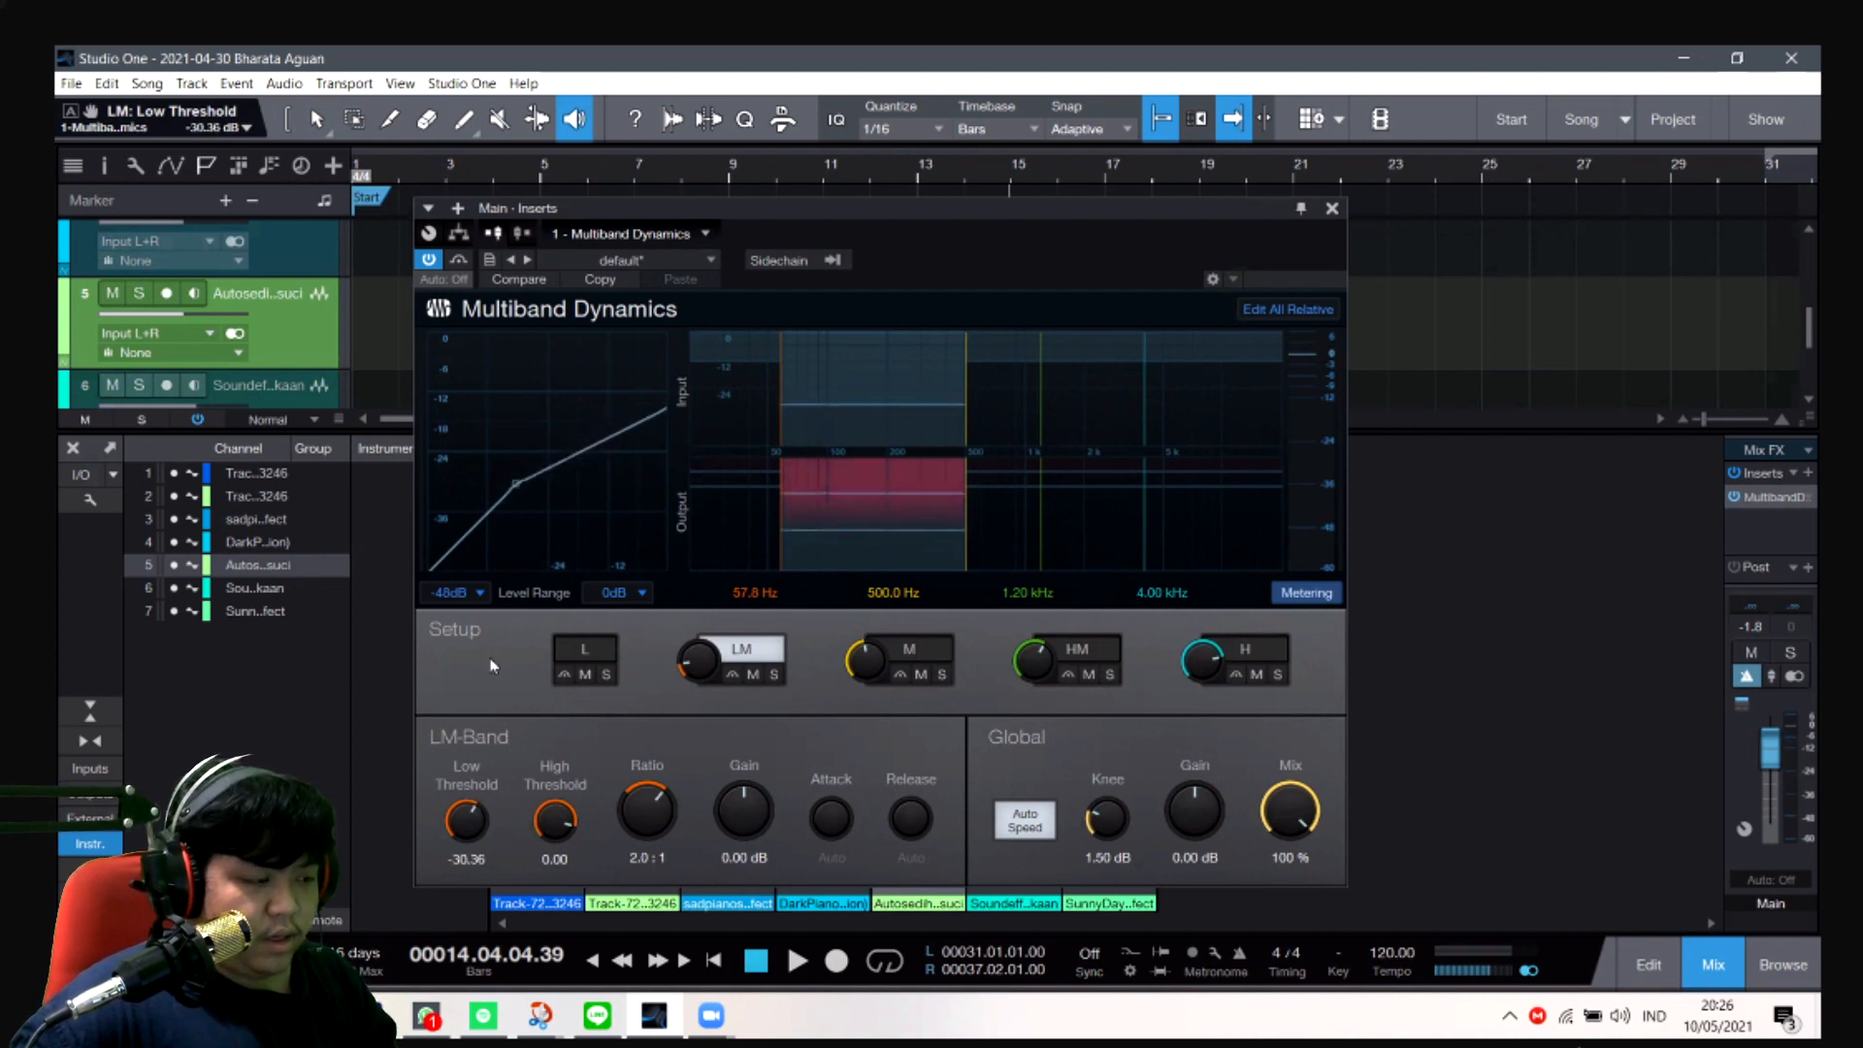
left_click_drag(517, 492, 520, 480)
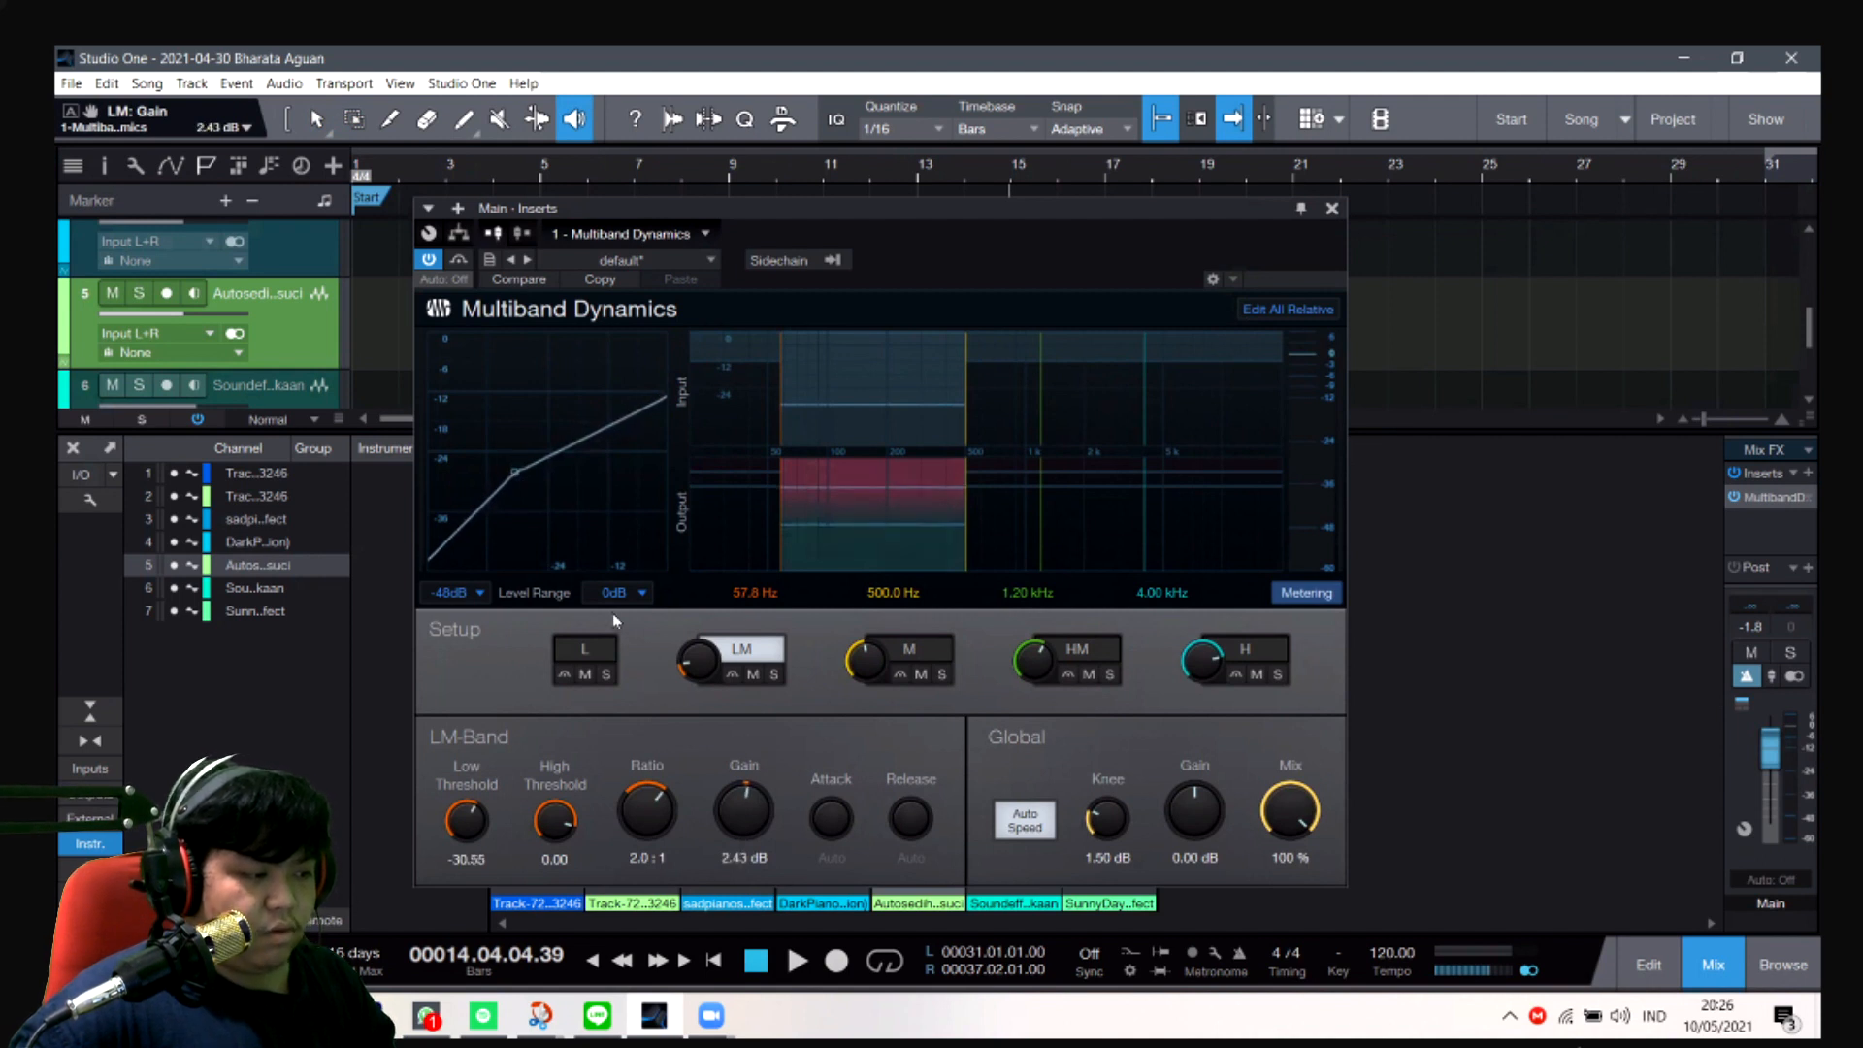
key("ctrl+z")
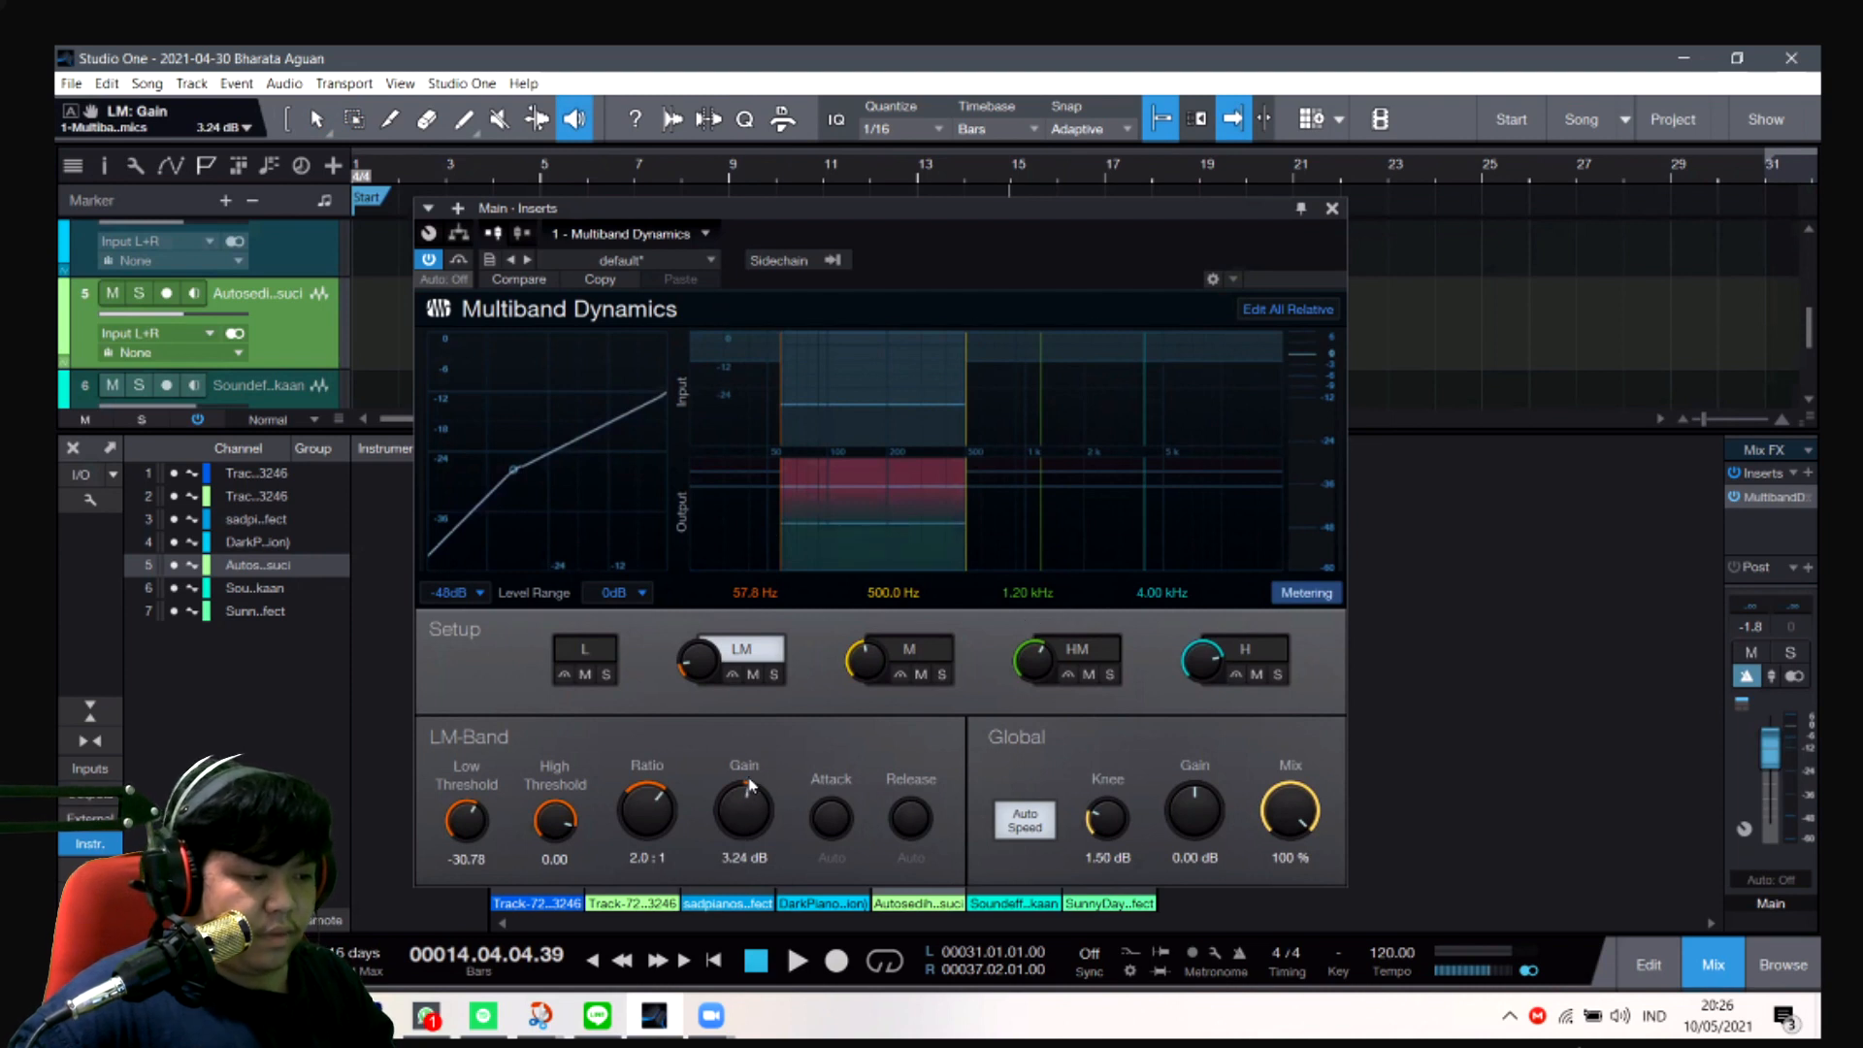
- Try the LM band's gain at about 0.72 dB and return it to 3.24 dB
left_click_drag(753, 780, 750, 793)
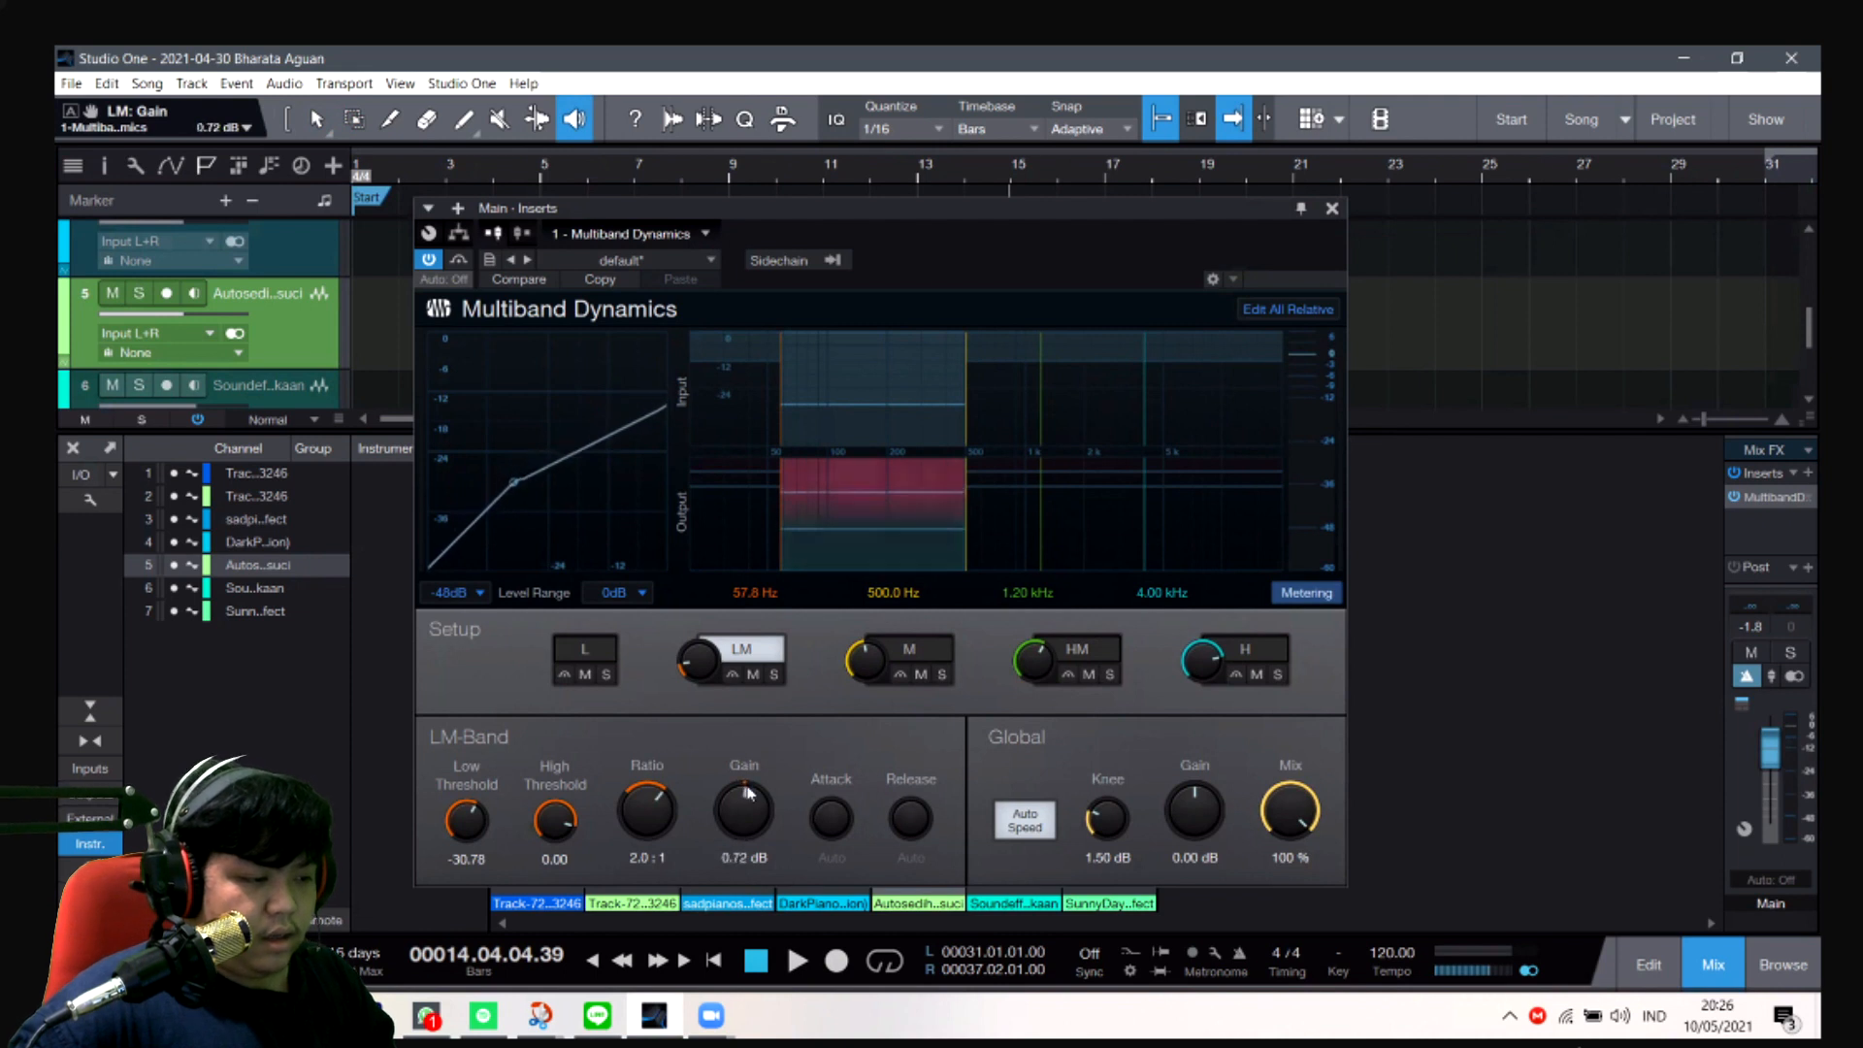
left_click(744, 858)
type("3.24")
key("Return")
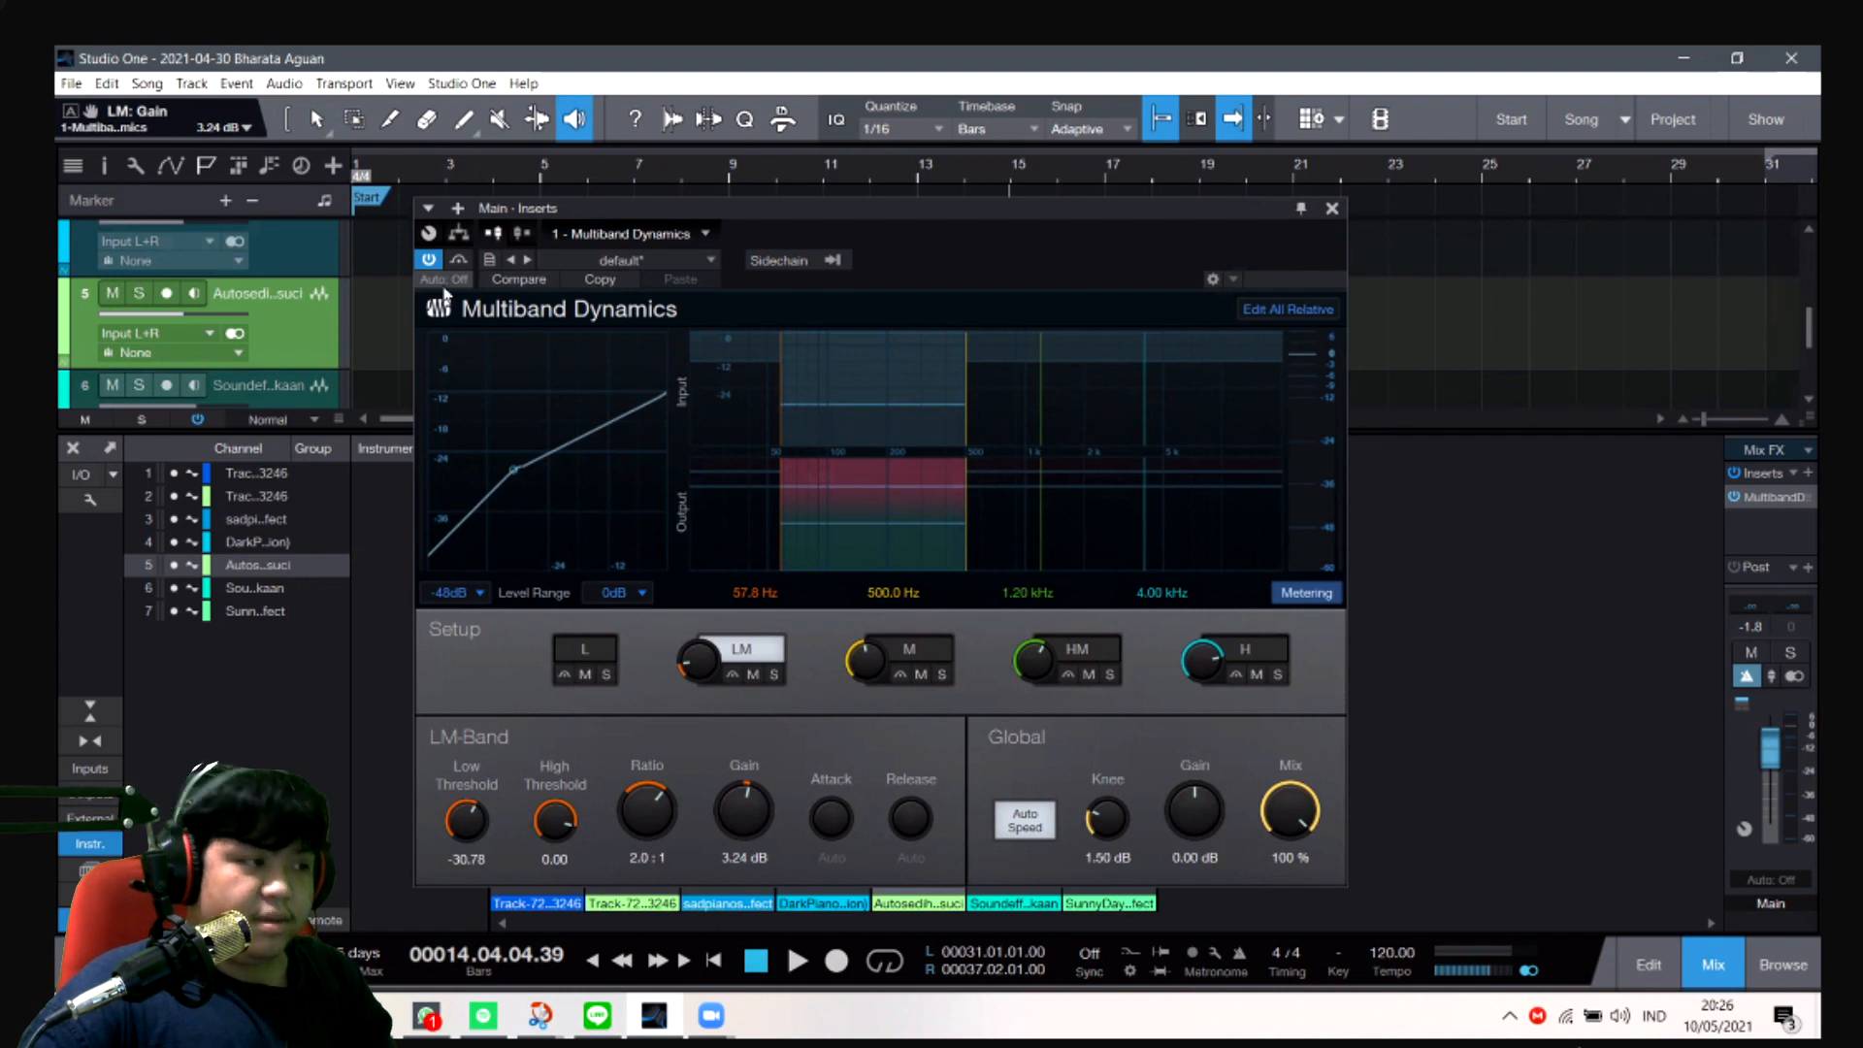
- Play the song from bar 4 to about bar 10 to hear the effect of Multiband Dynamics on the mix
left_click(490, 180)
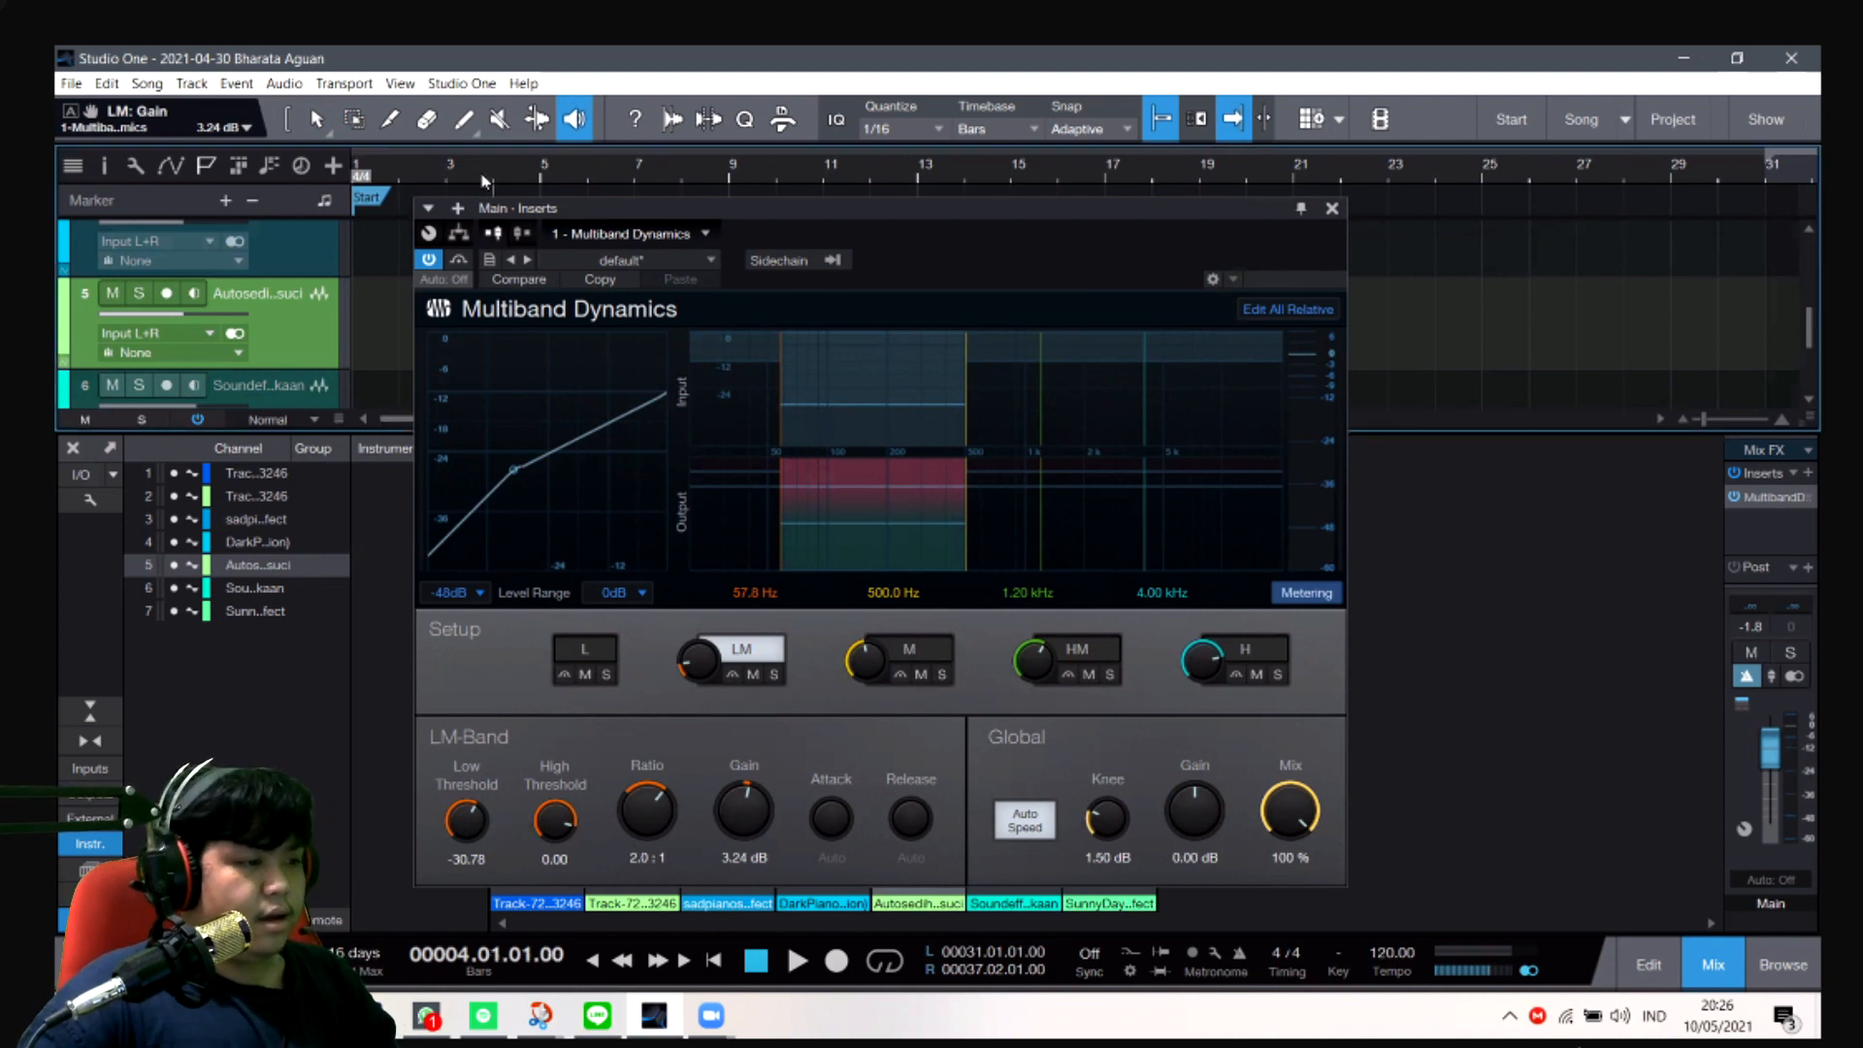
key("space")
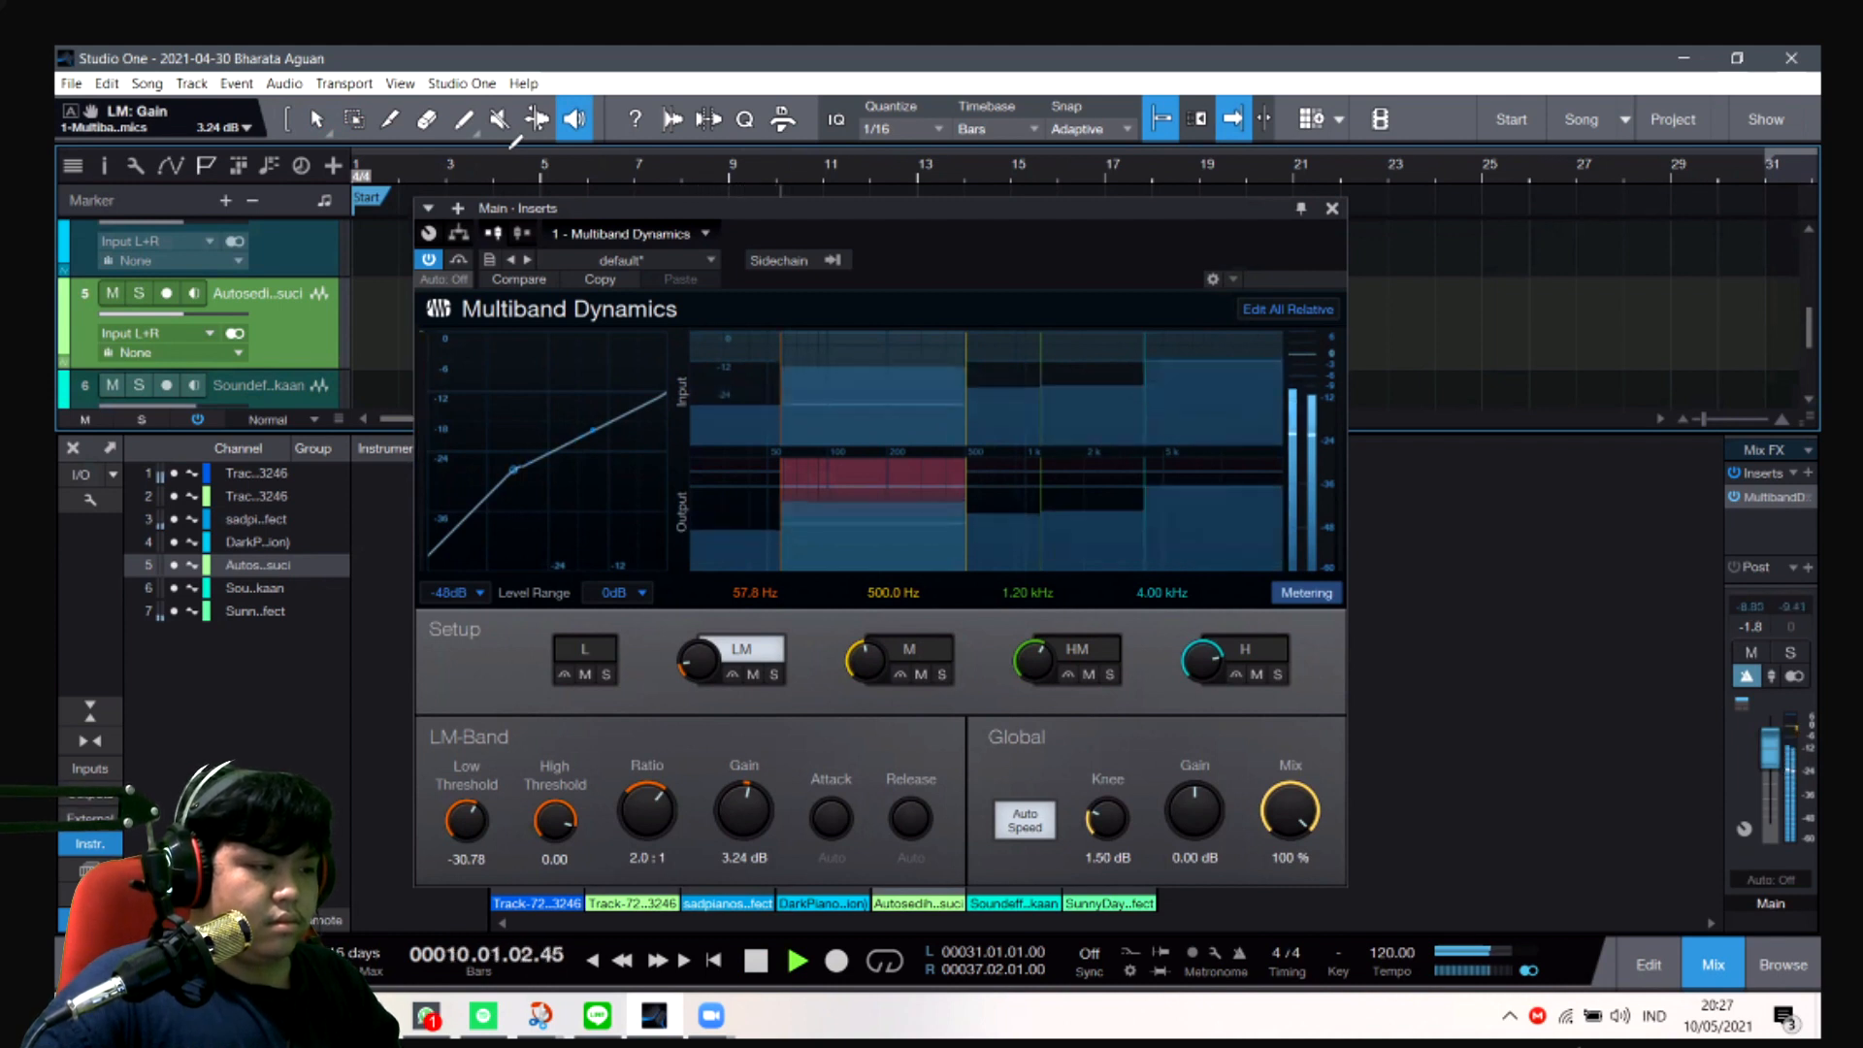
key("space")
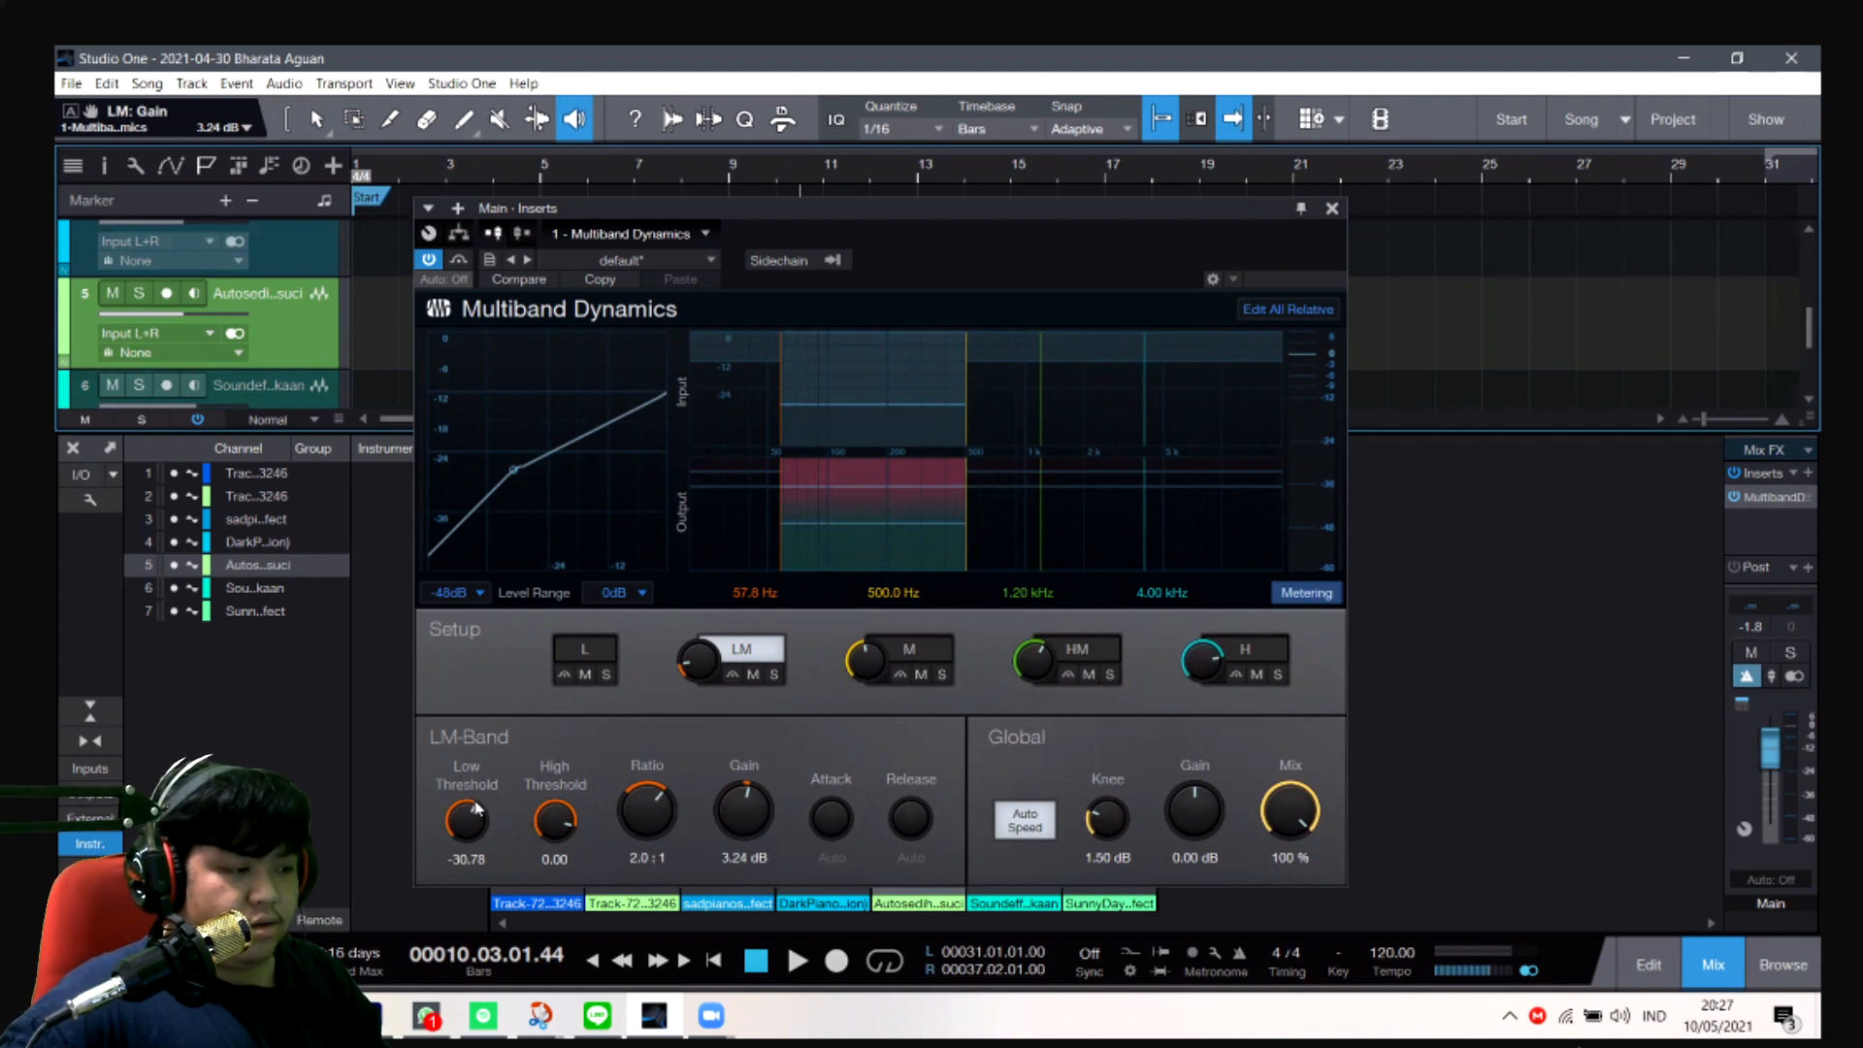
- Try LM low thresholds of about -34.56 and, while playing from bar 10 to bar 12, about -83.16
left_click_drag(467, 813, 467, 803)
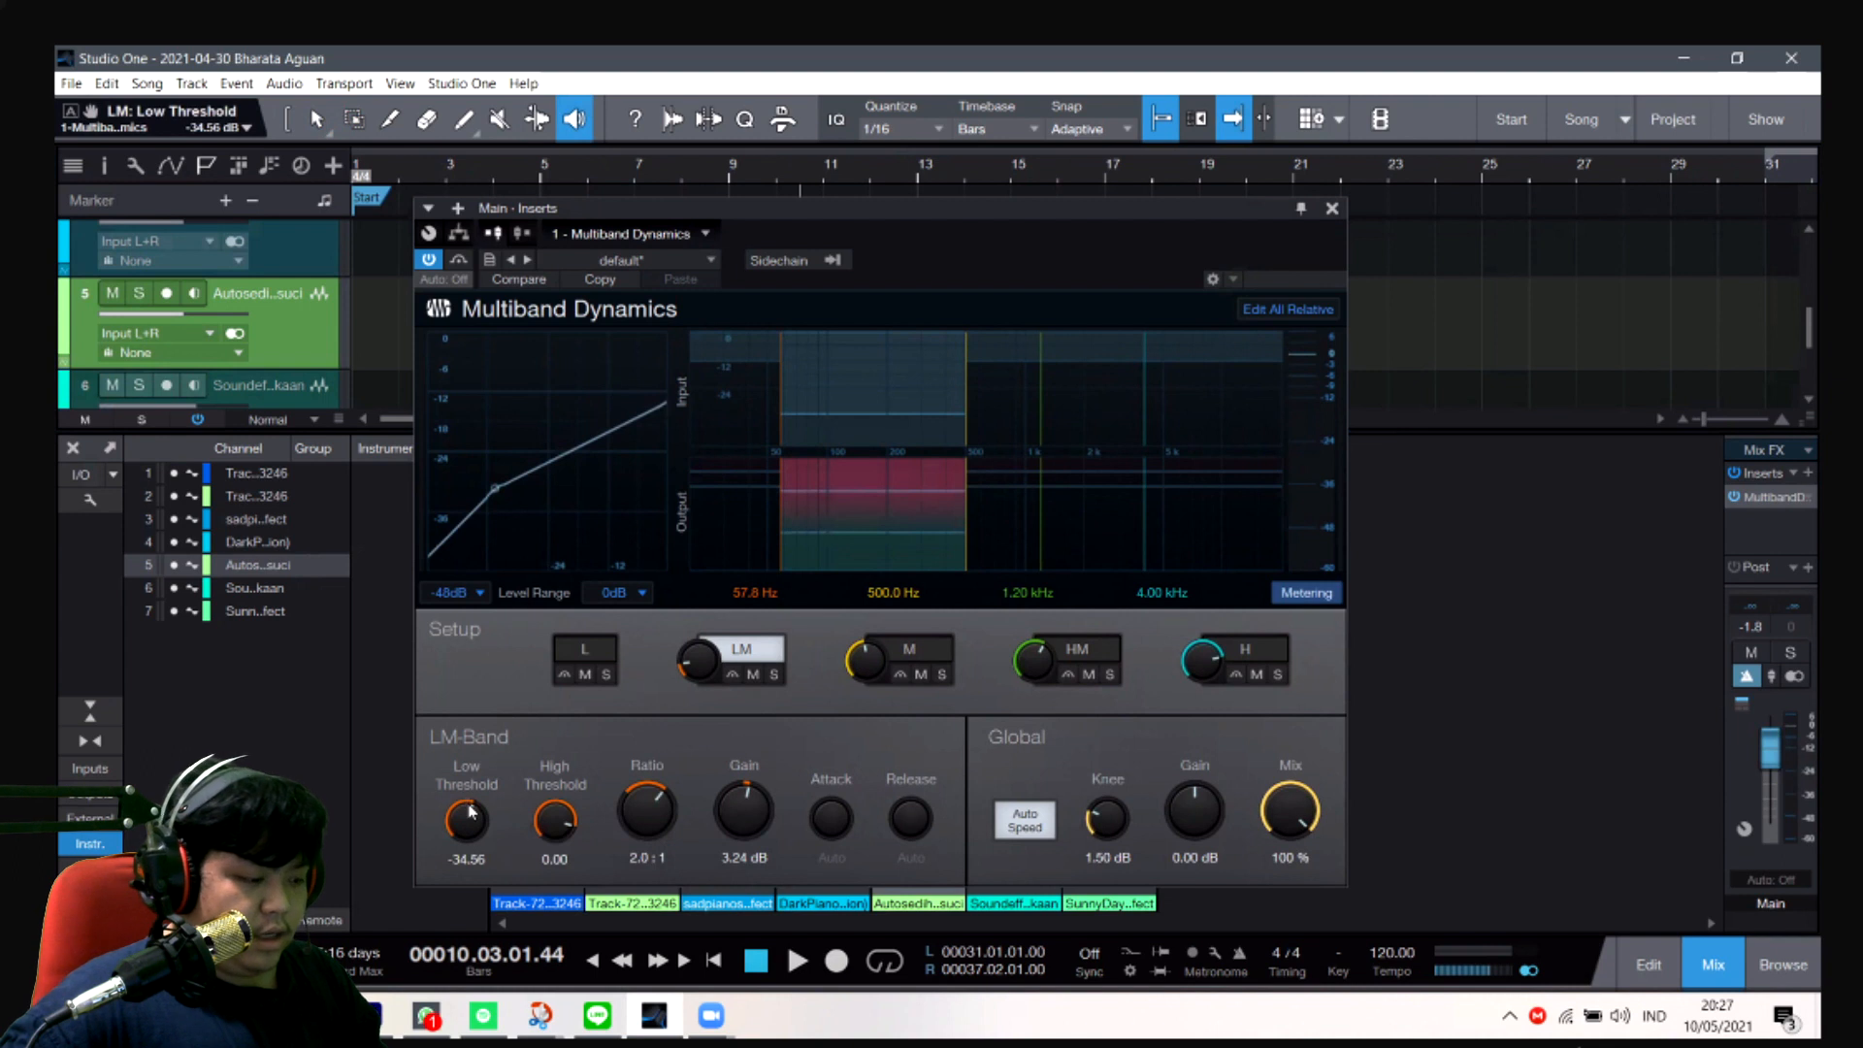
key("ctrl+z")
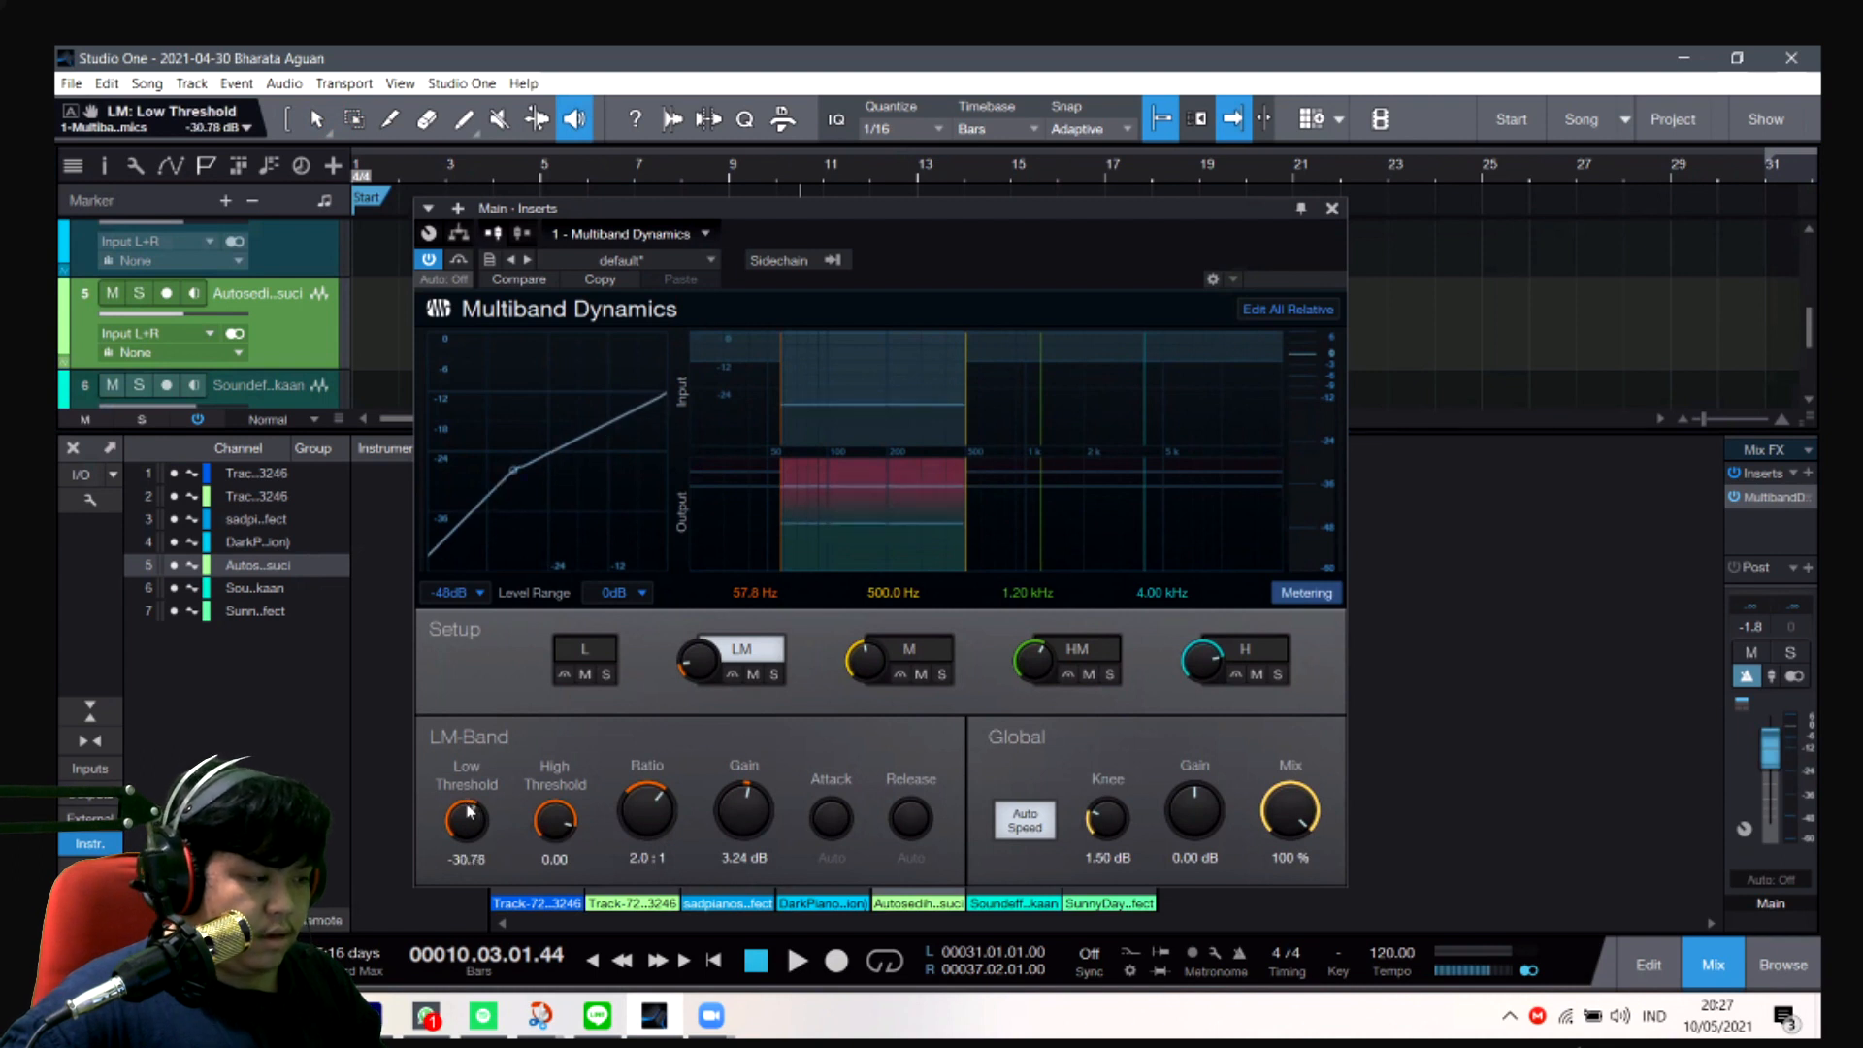
key("space")
left_click_drag(467, 813, 463, 906)
key("space")
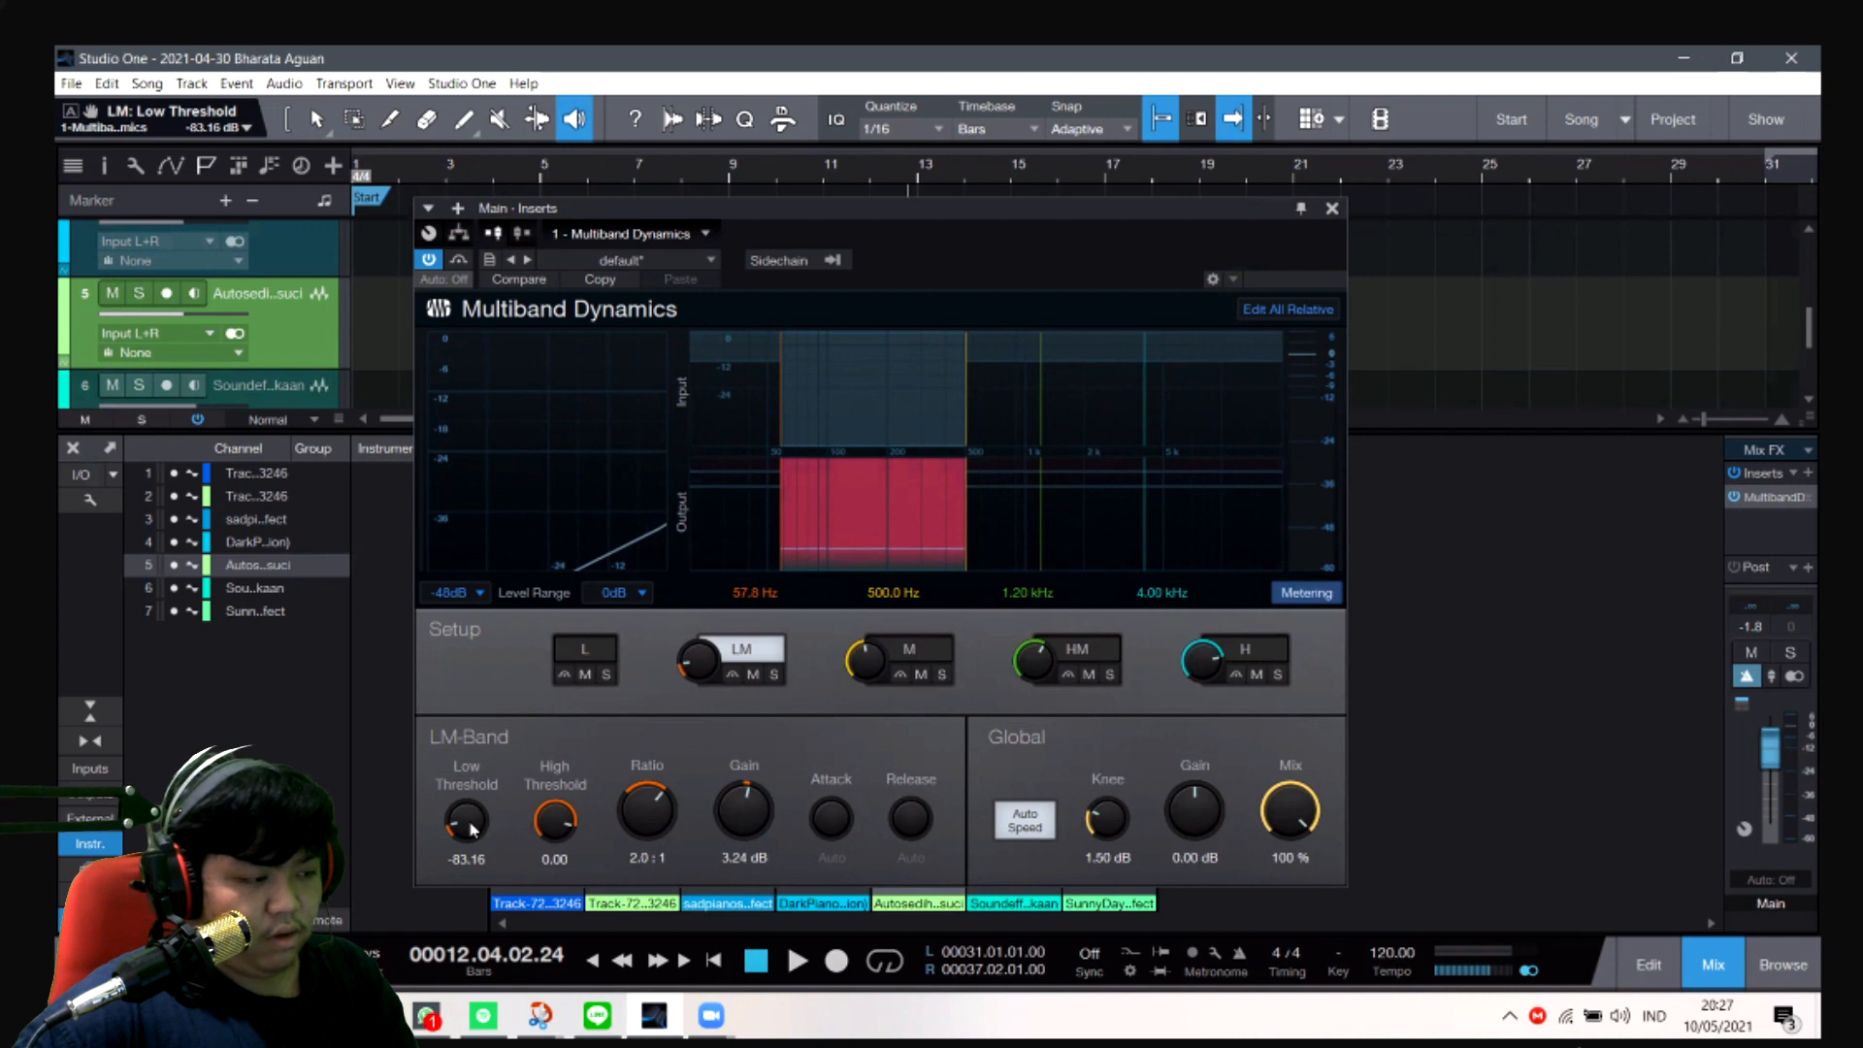
- Set the LM band's low threshold to -30 dB and play the song from about bar 12 to check it
left_click_drag(453, 822, 517, 771)
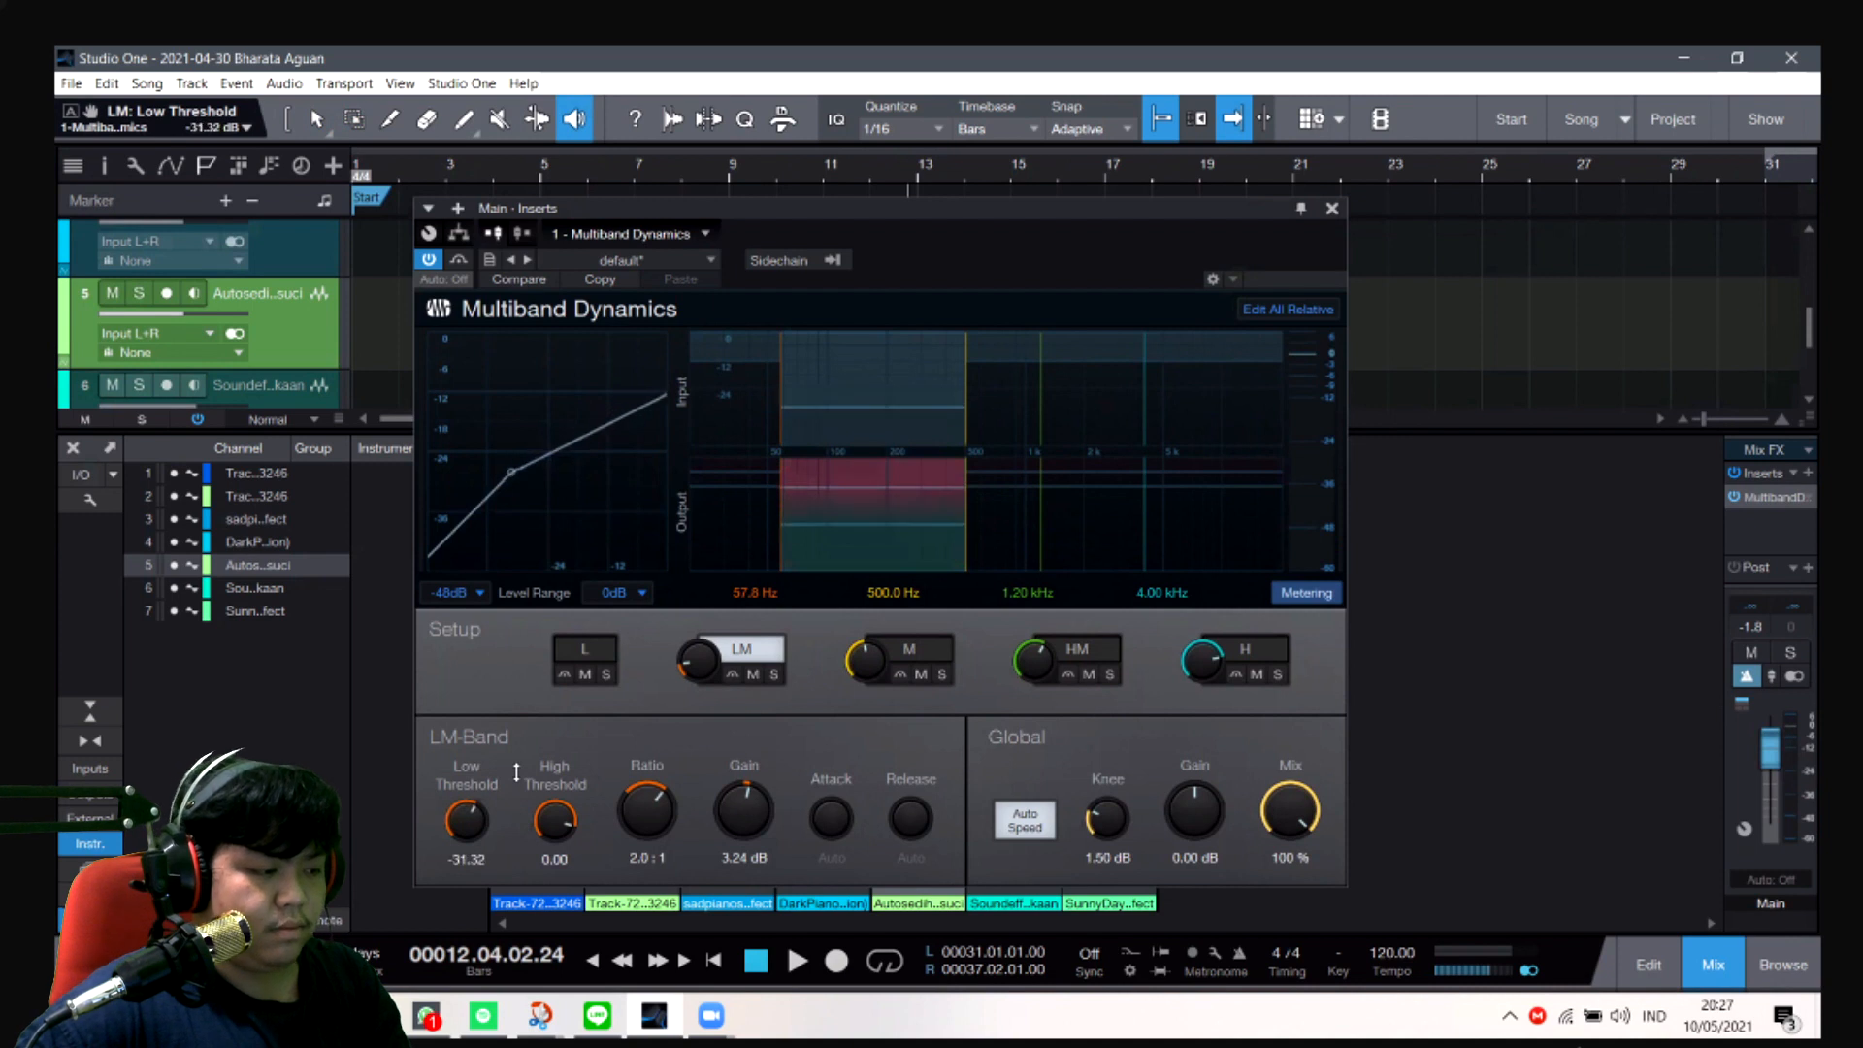
scroll(476, 840, "down", 1)
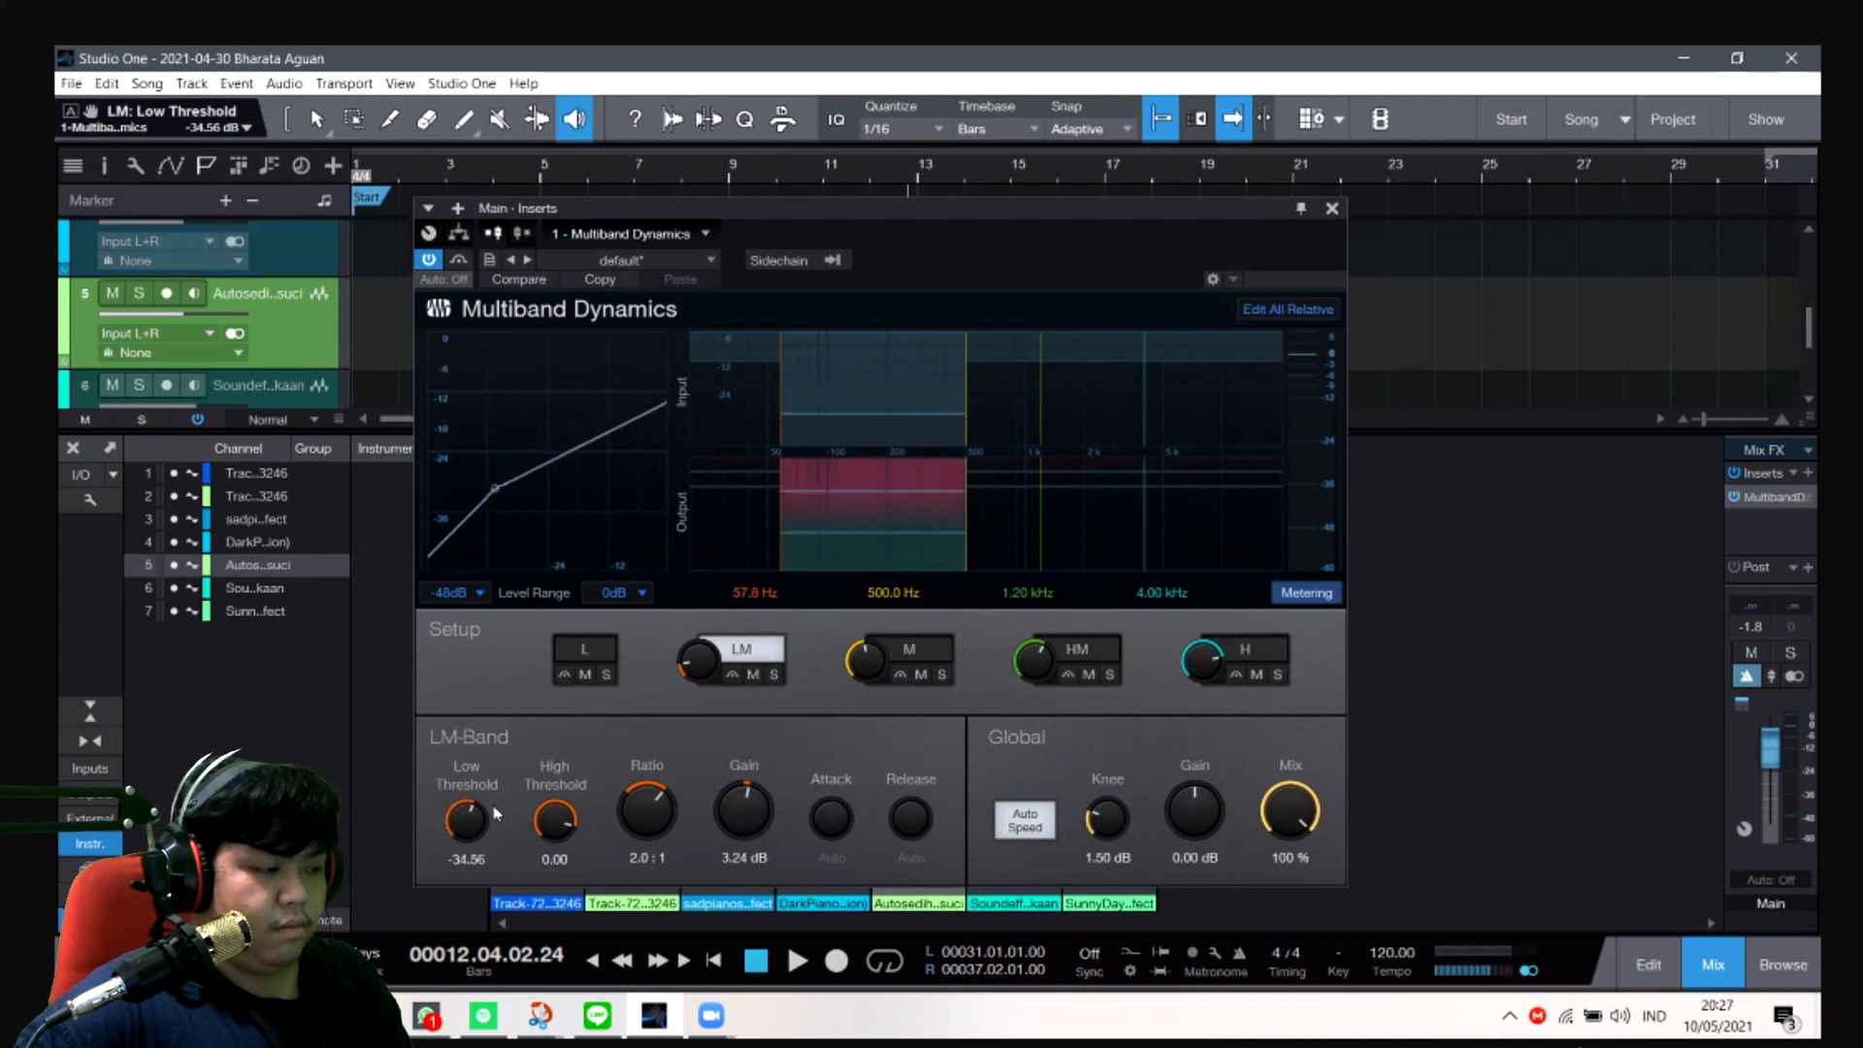
left_click(463, 866)
type("-30")
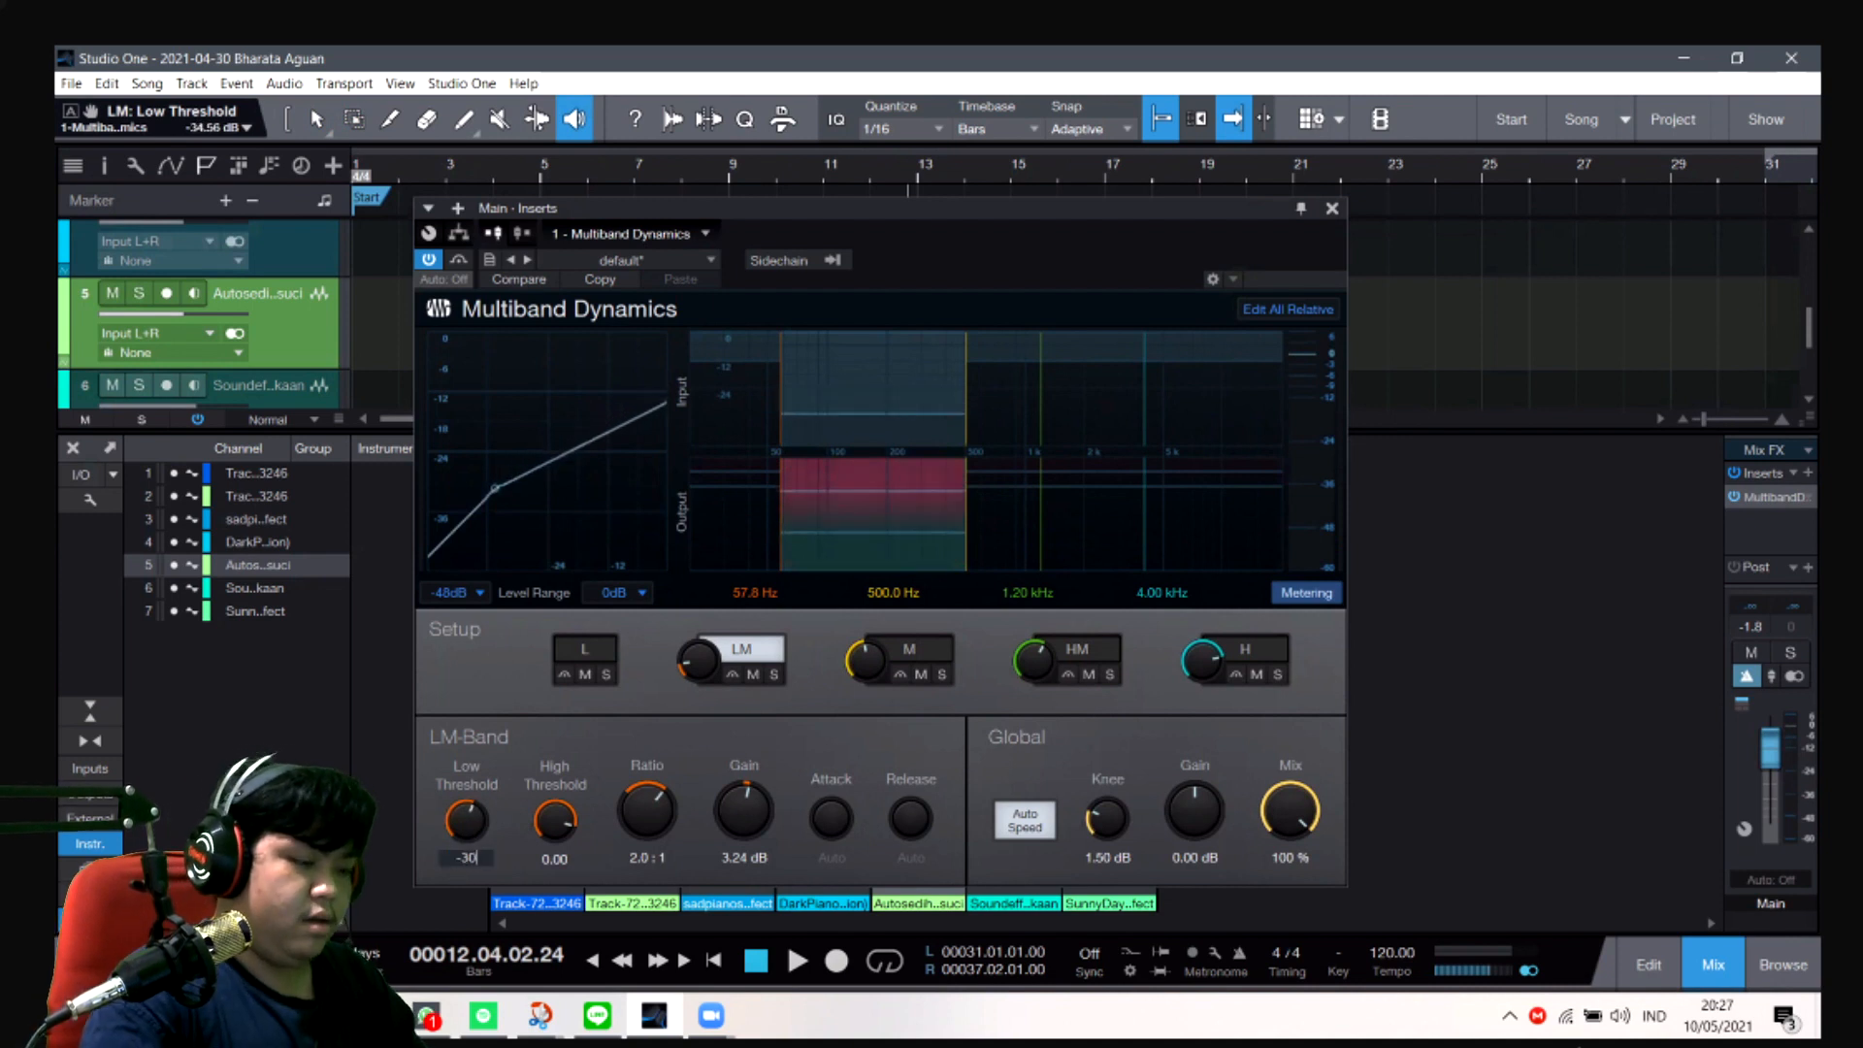
key("Return")
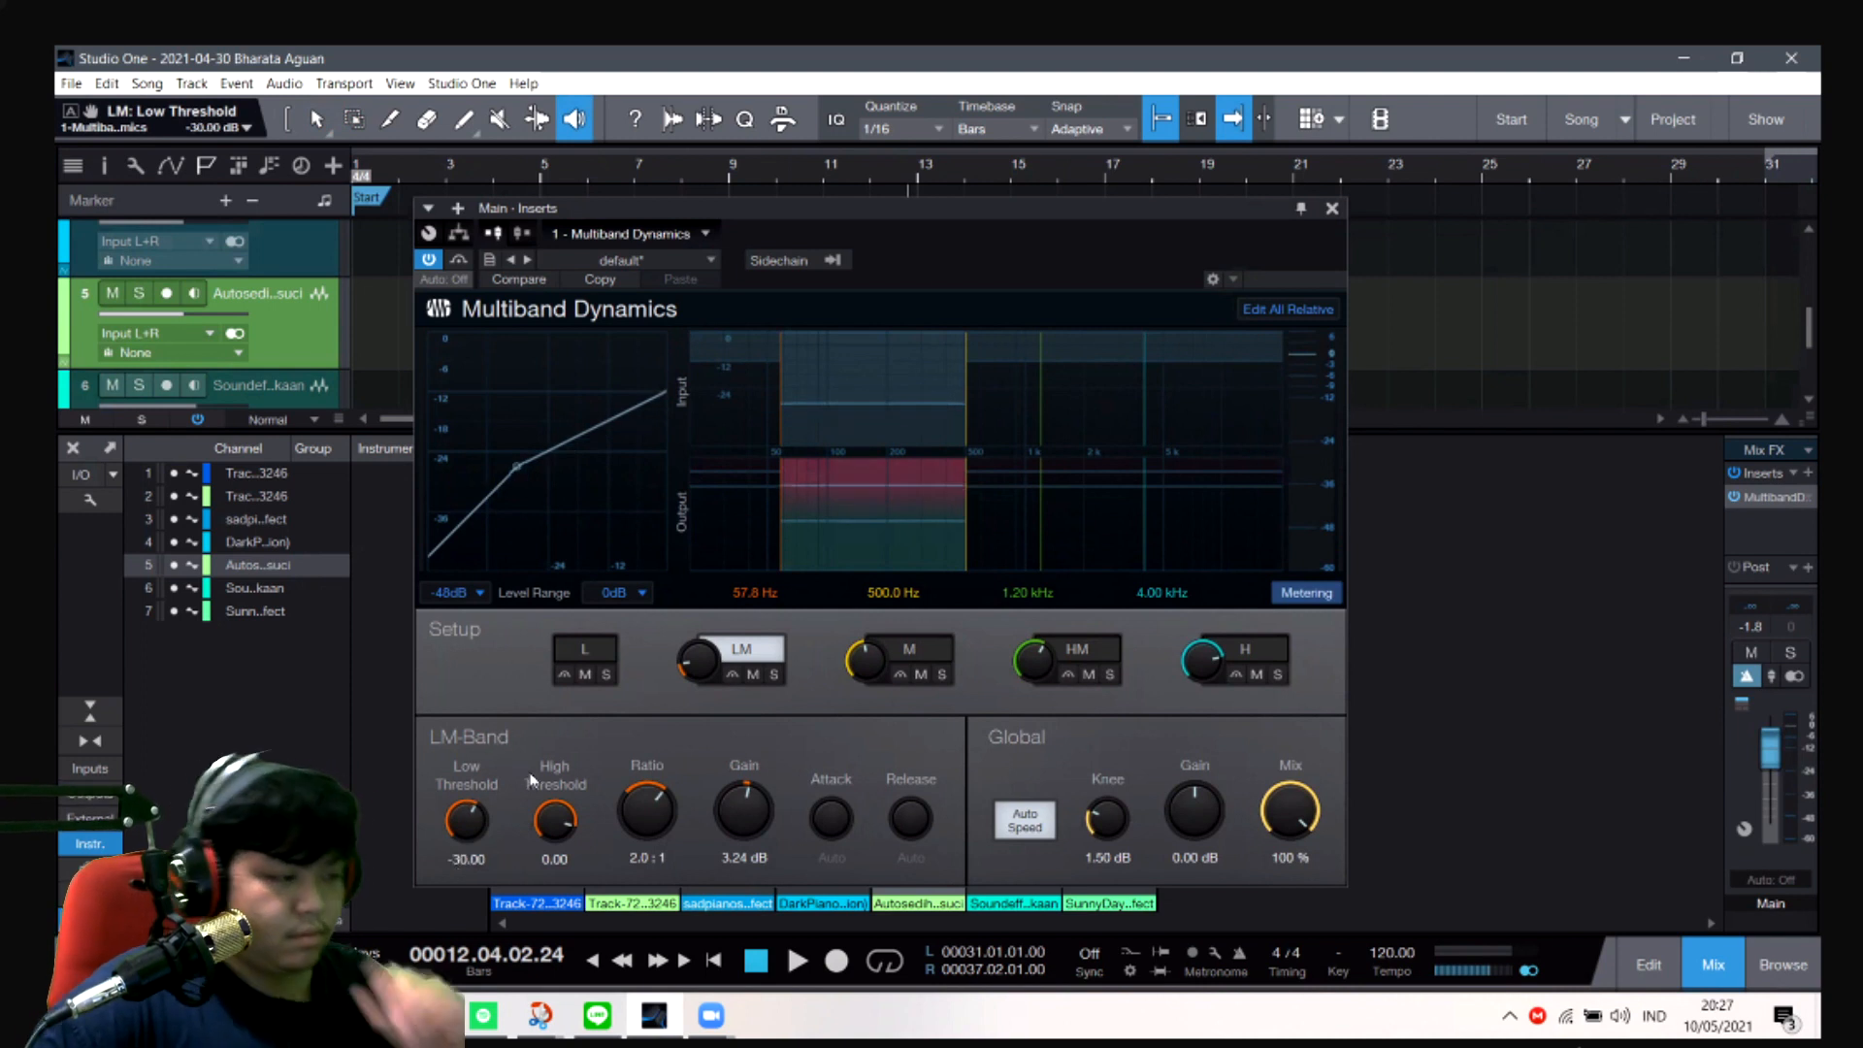
key("space")
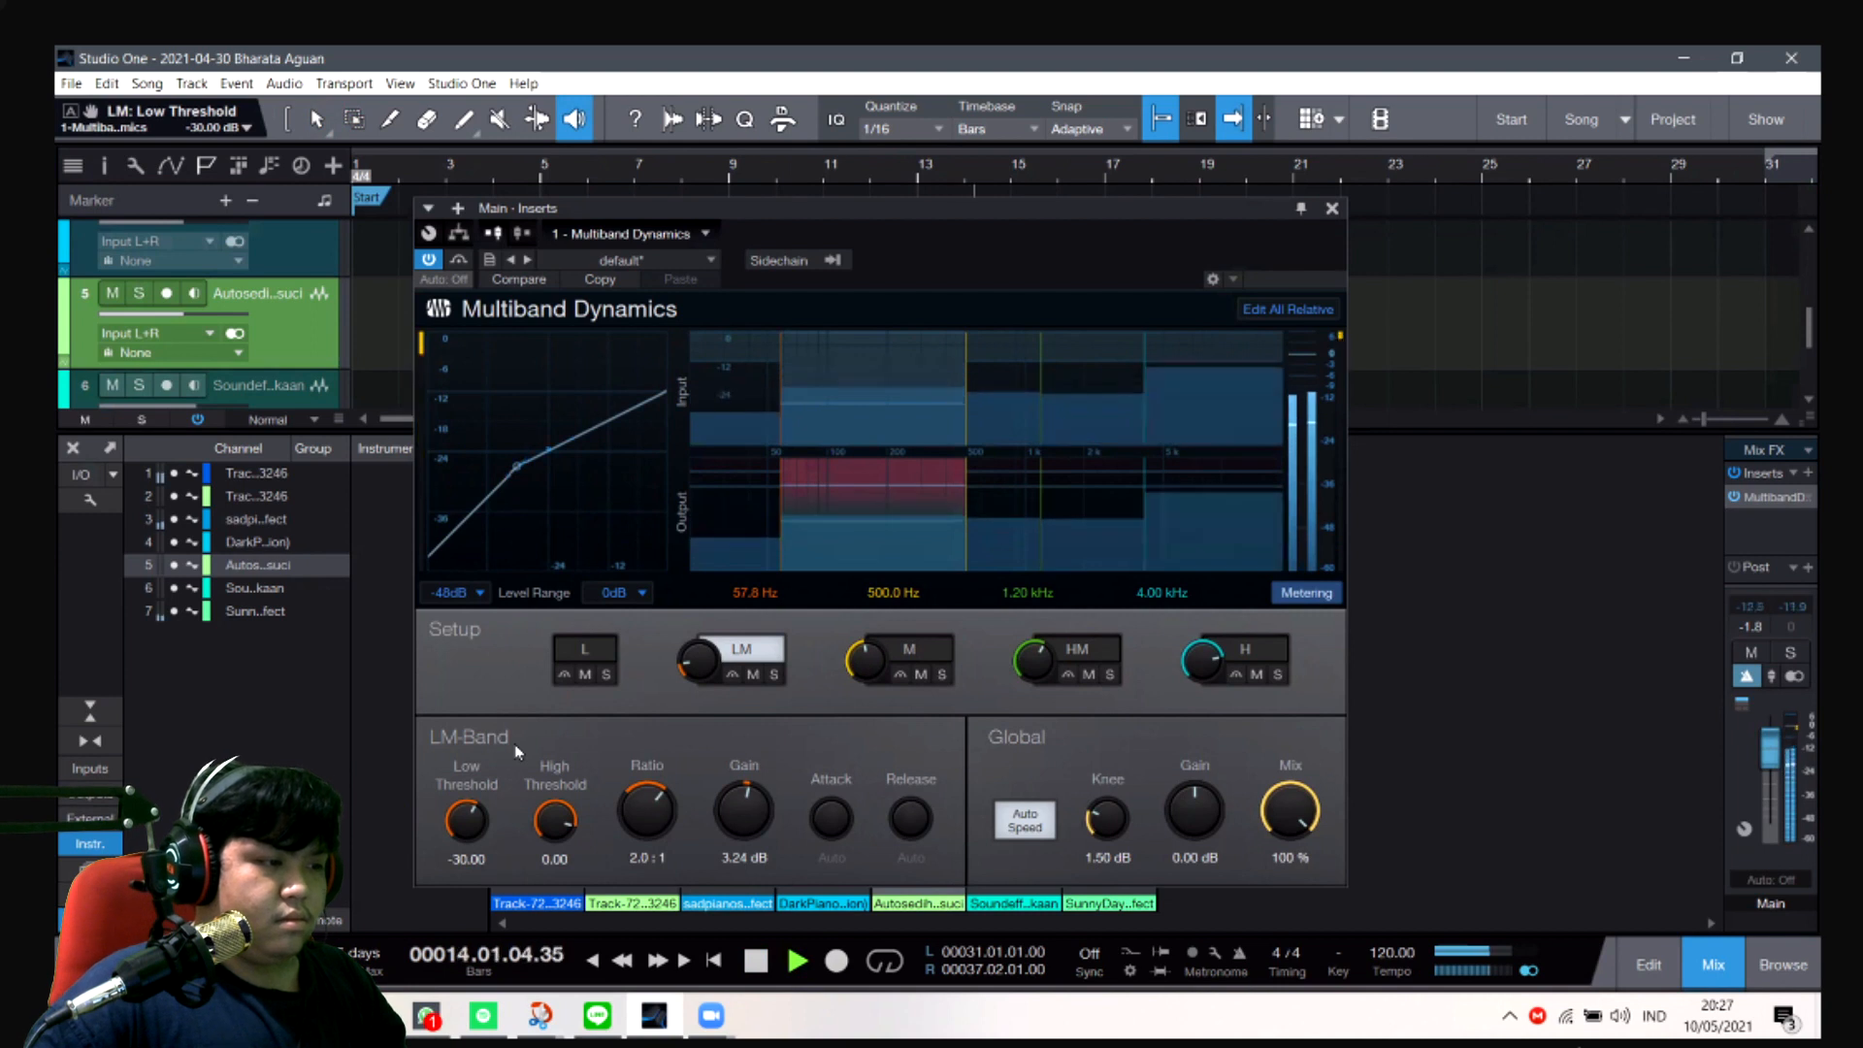
- Try an LM high threshold of -27 dB and play from about bar 14 to bar 19 to hear it
key("space")
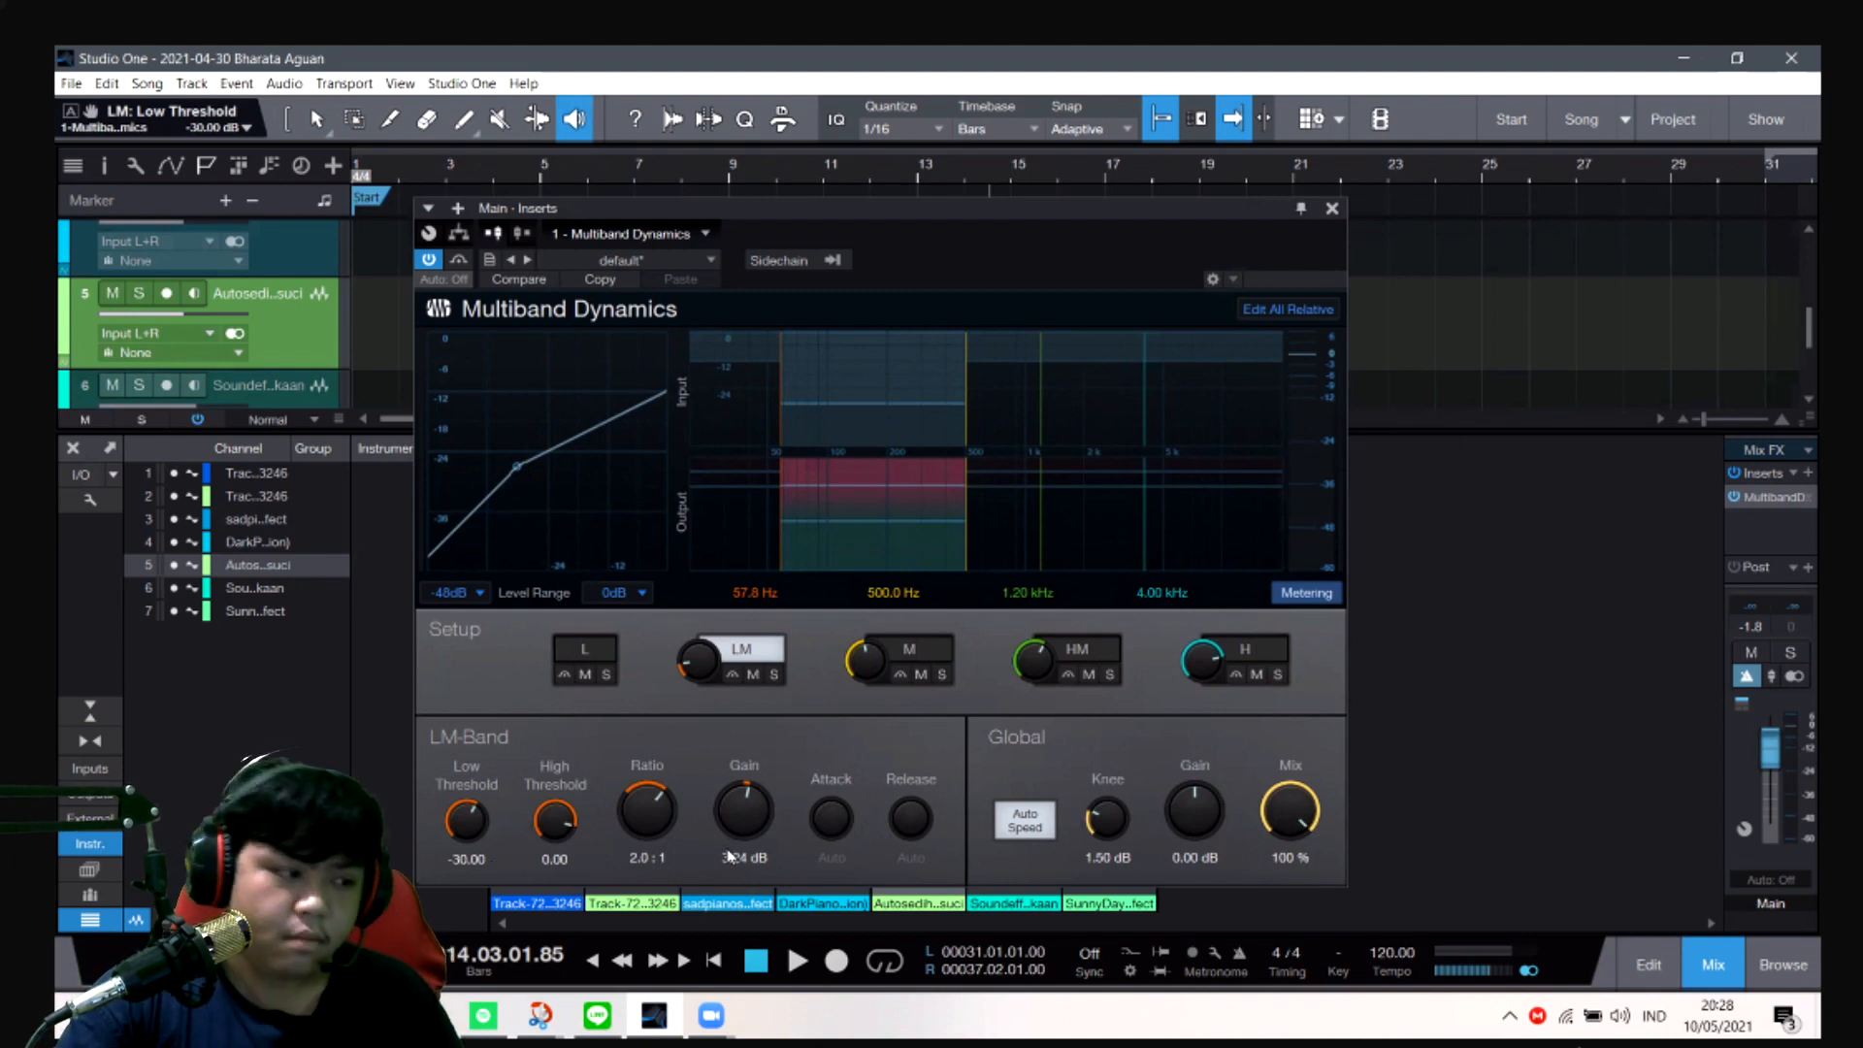
mouse_move(574, 831)
left_mouse_down()
mouse_move(540, 785)
mouse_move(558, 799)
left_mouse_up()
key("space")
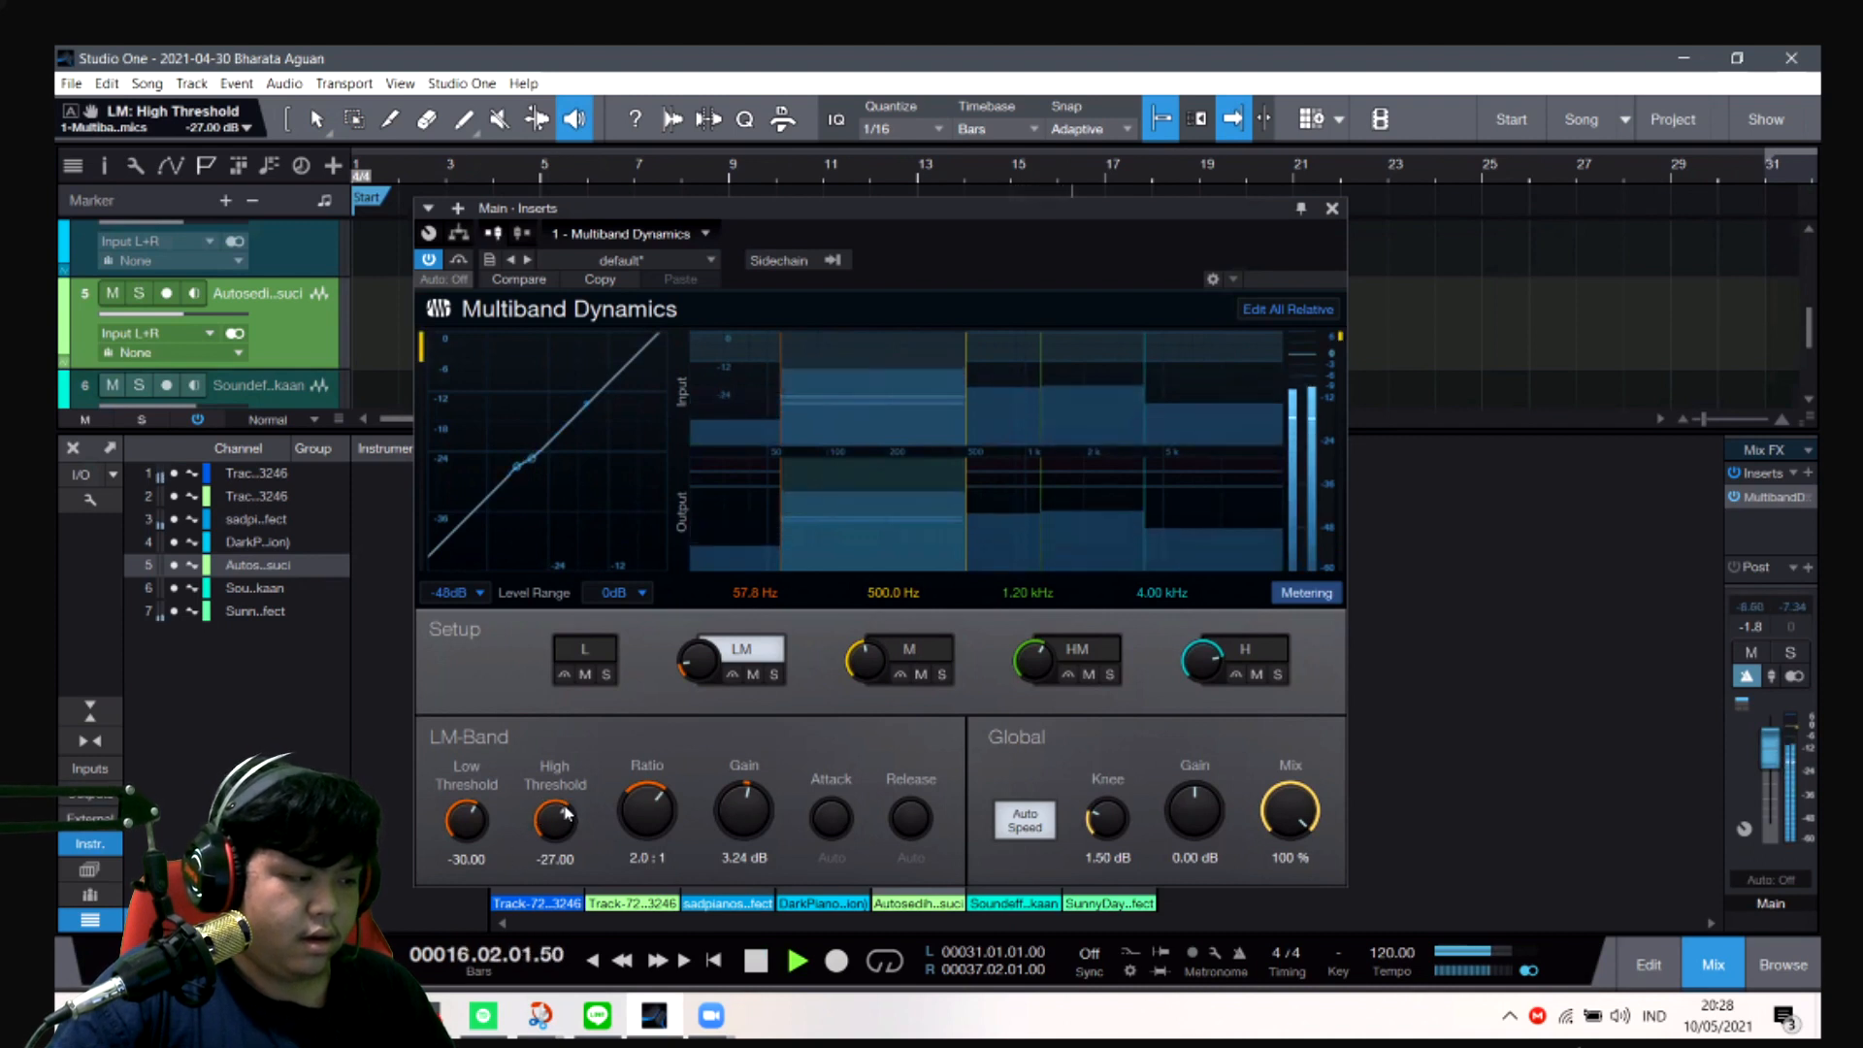
left_click_drag(566, 813, 549, 765)
key("space")
left_click(555, 858)
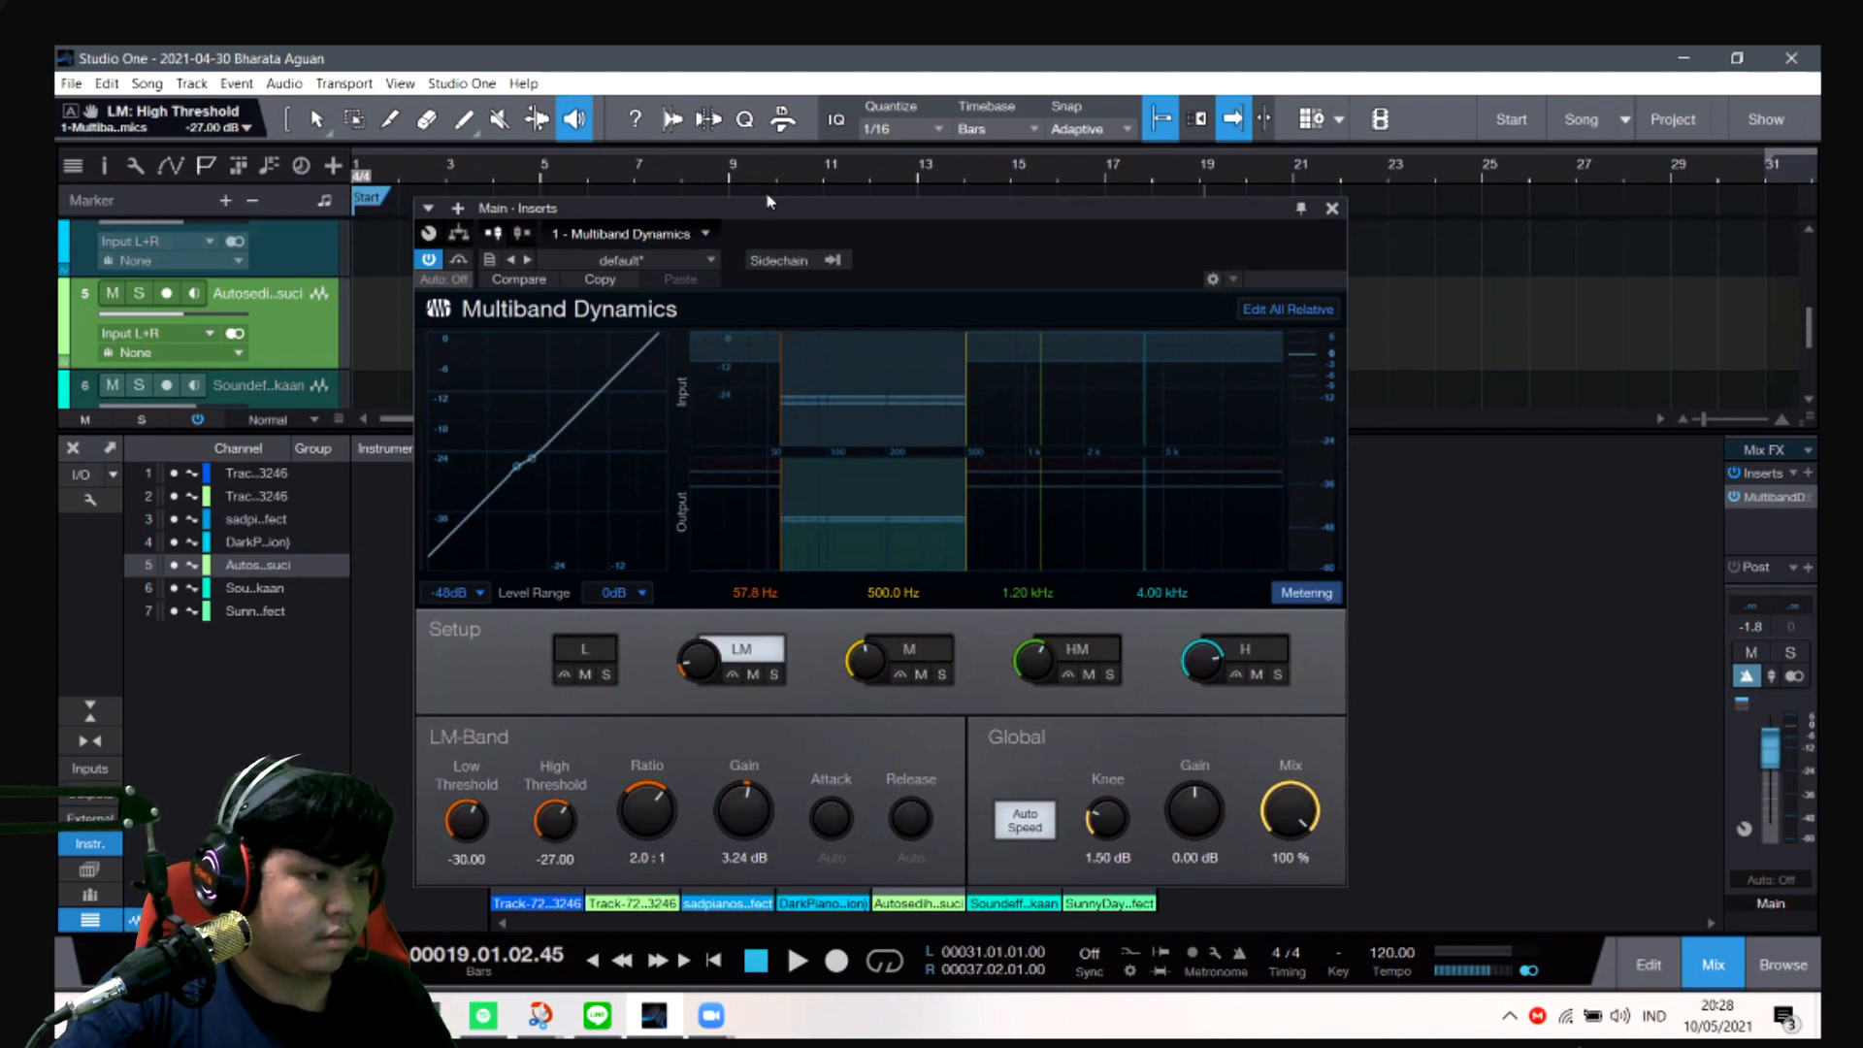
- Try LM high thresholds of 0 dB and -27 dB, and set the band's high threshold to 12 dB
left_click_drag(768, 201, 749, 107)
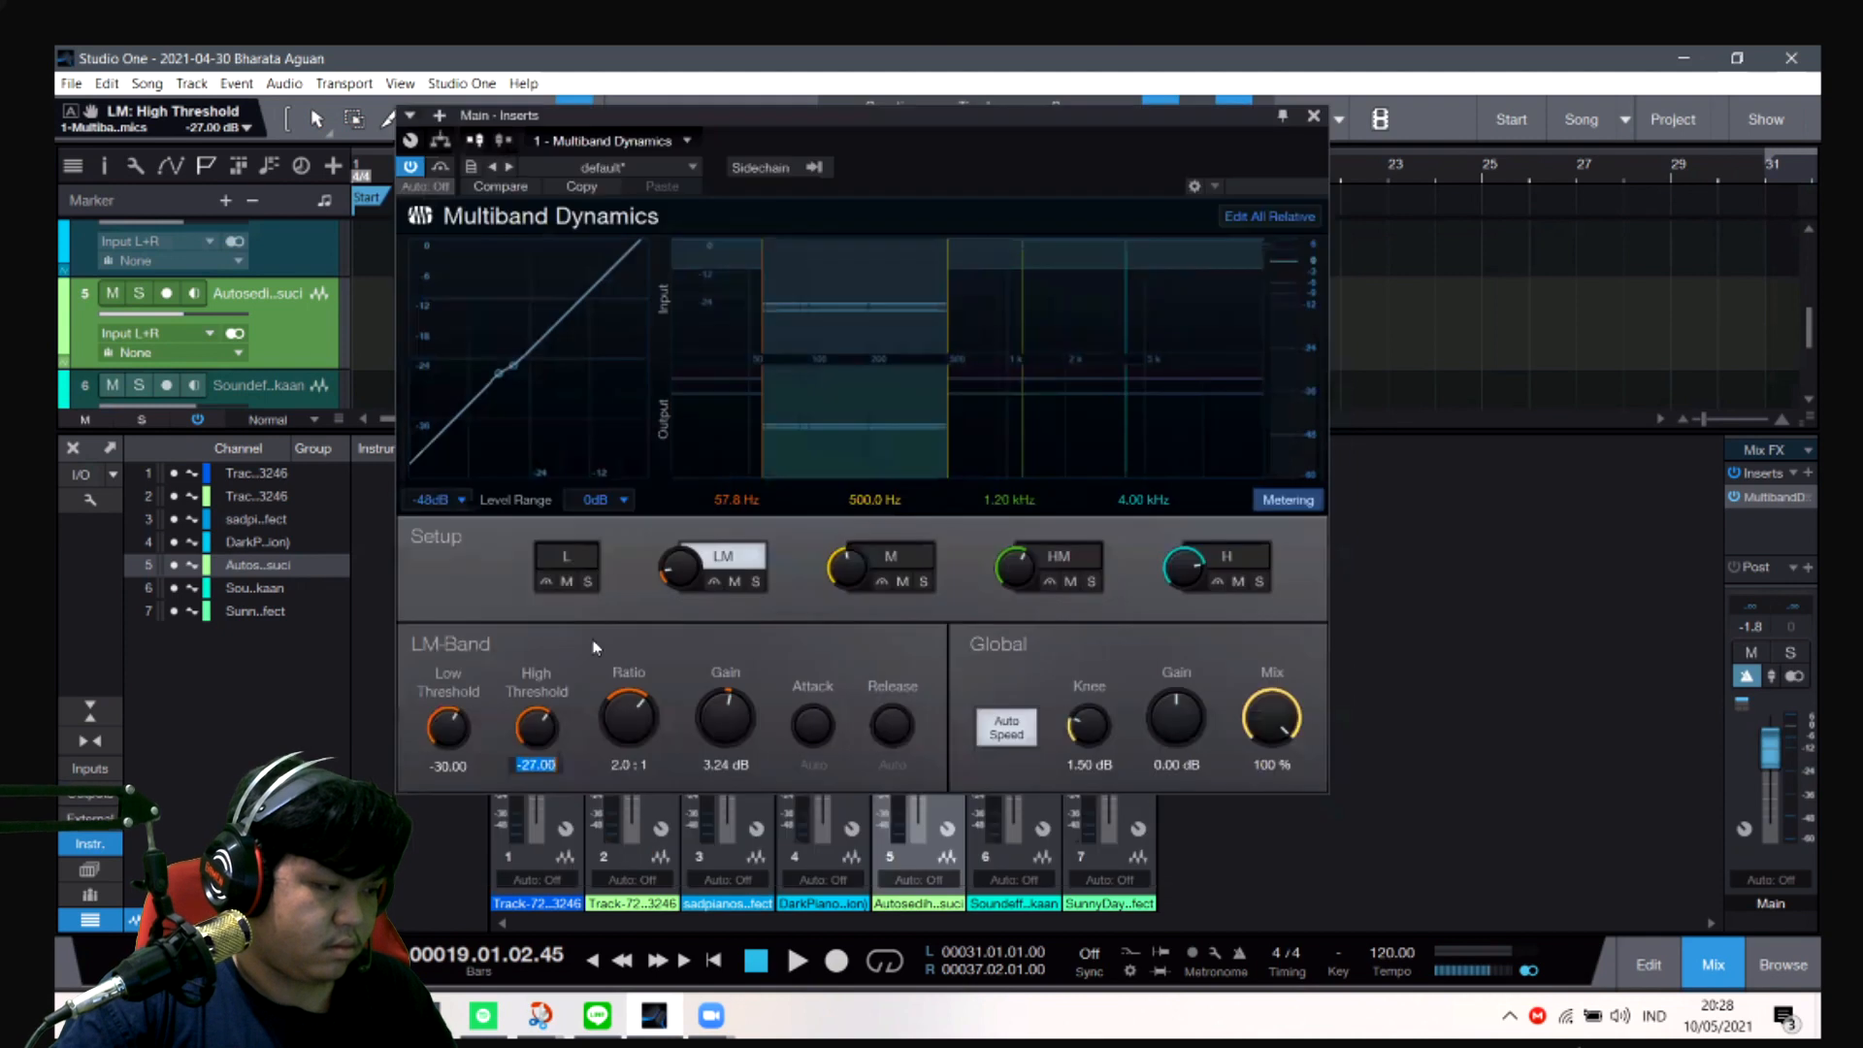
left_click(534, 766)
type("0")
key("Return")
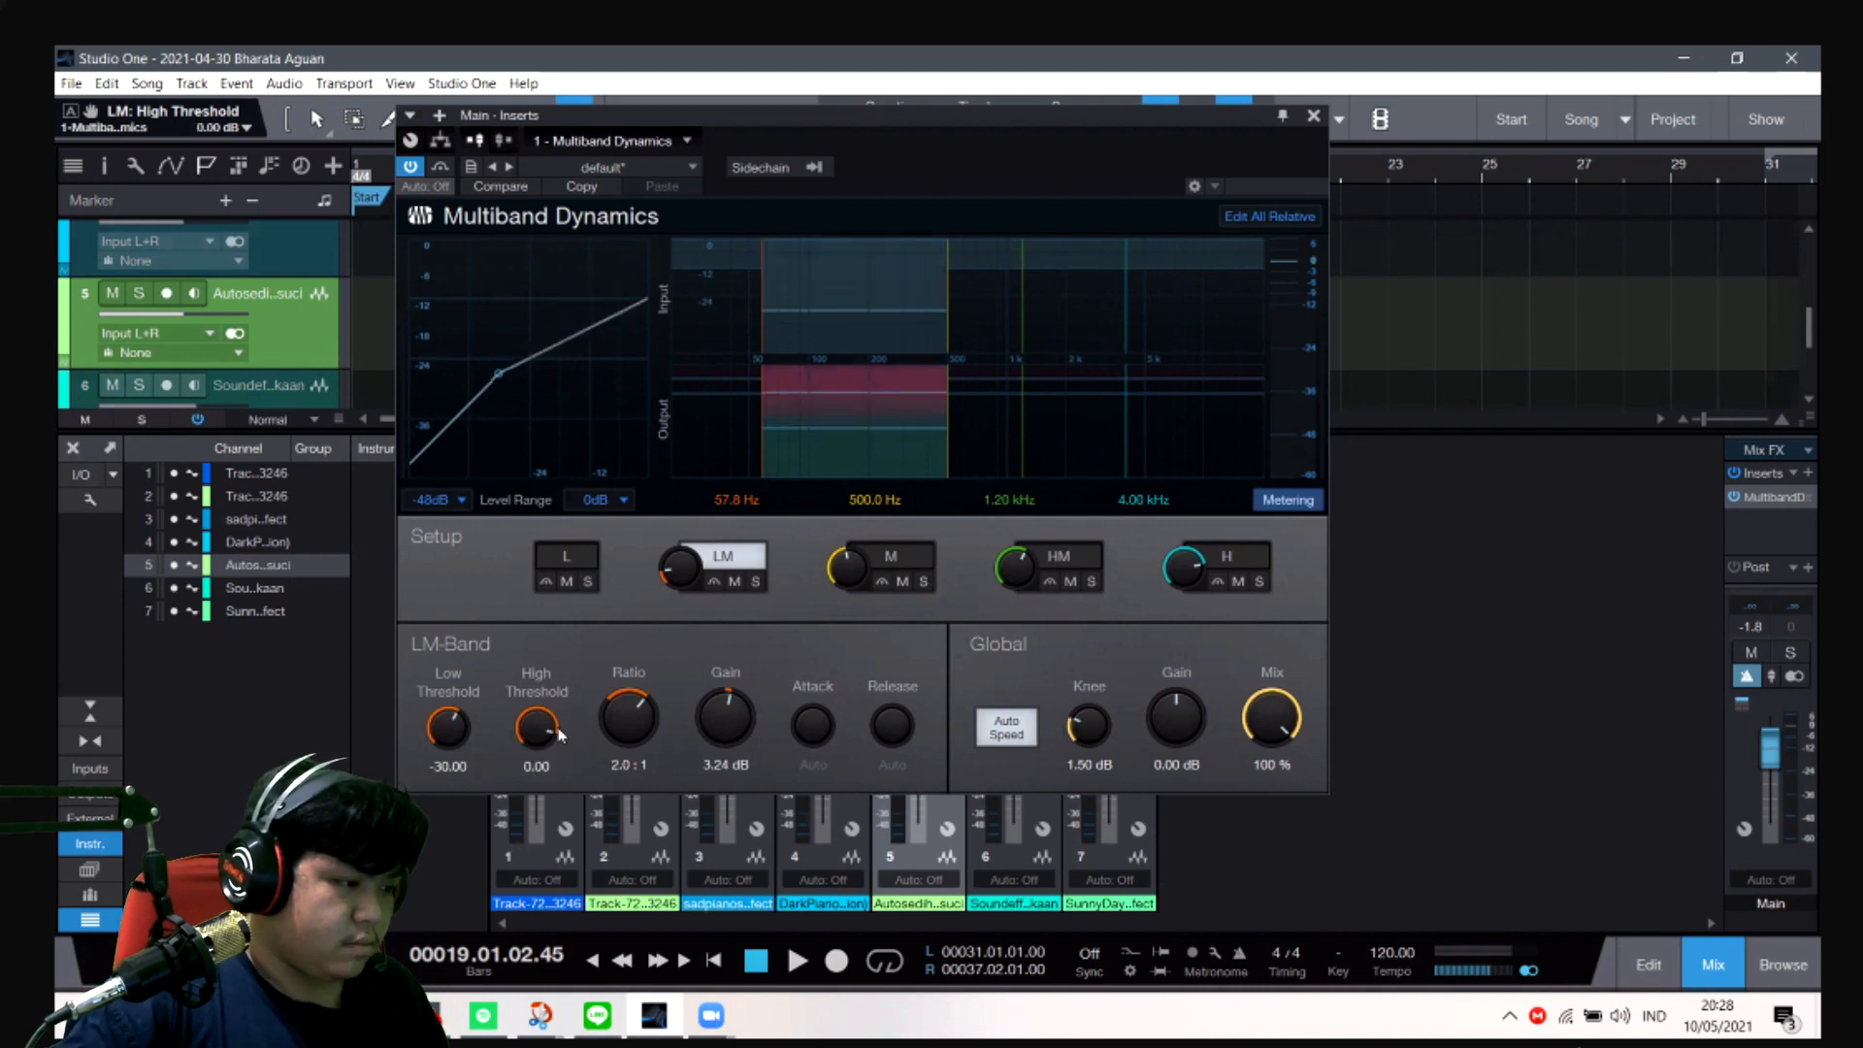
left_click_drag(556, 733, 409, 789)
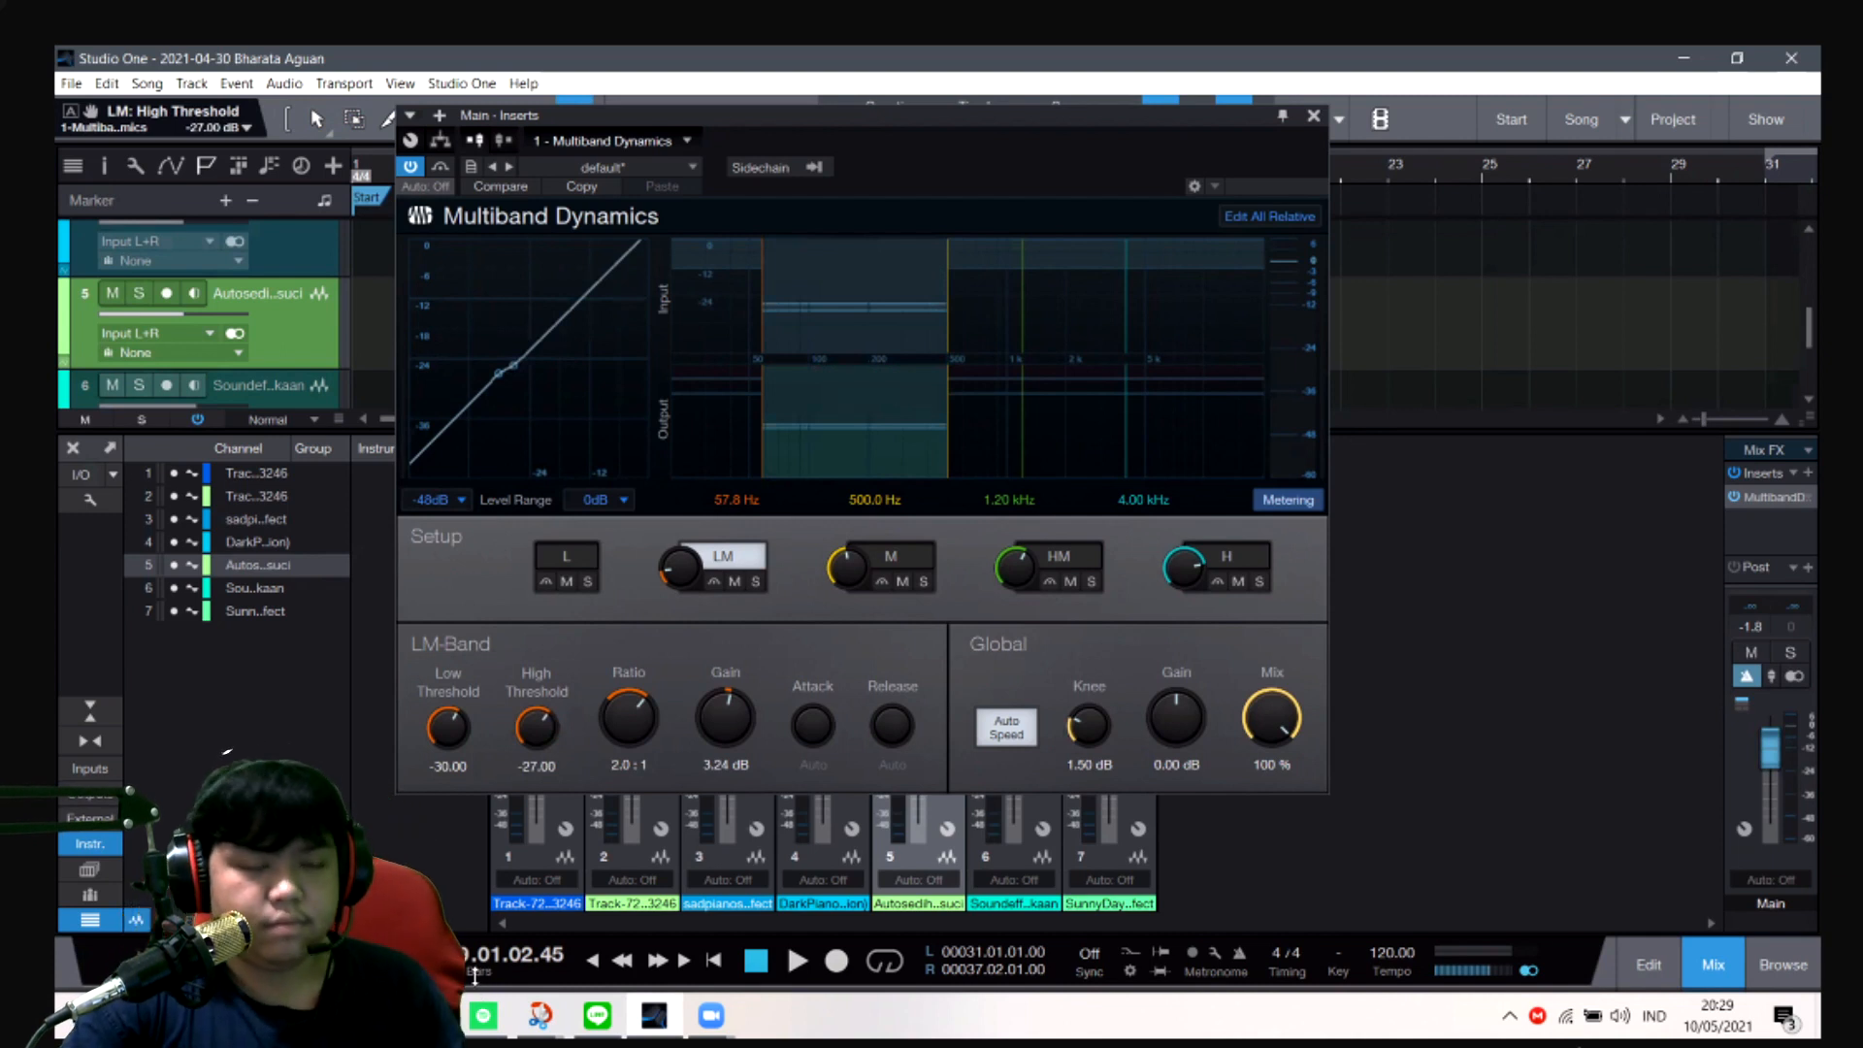
left_click_drag(481, 991, 549, 676)
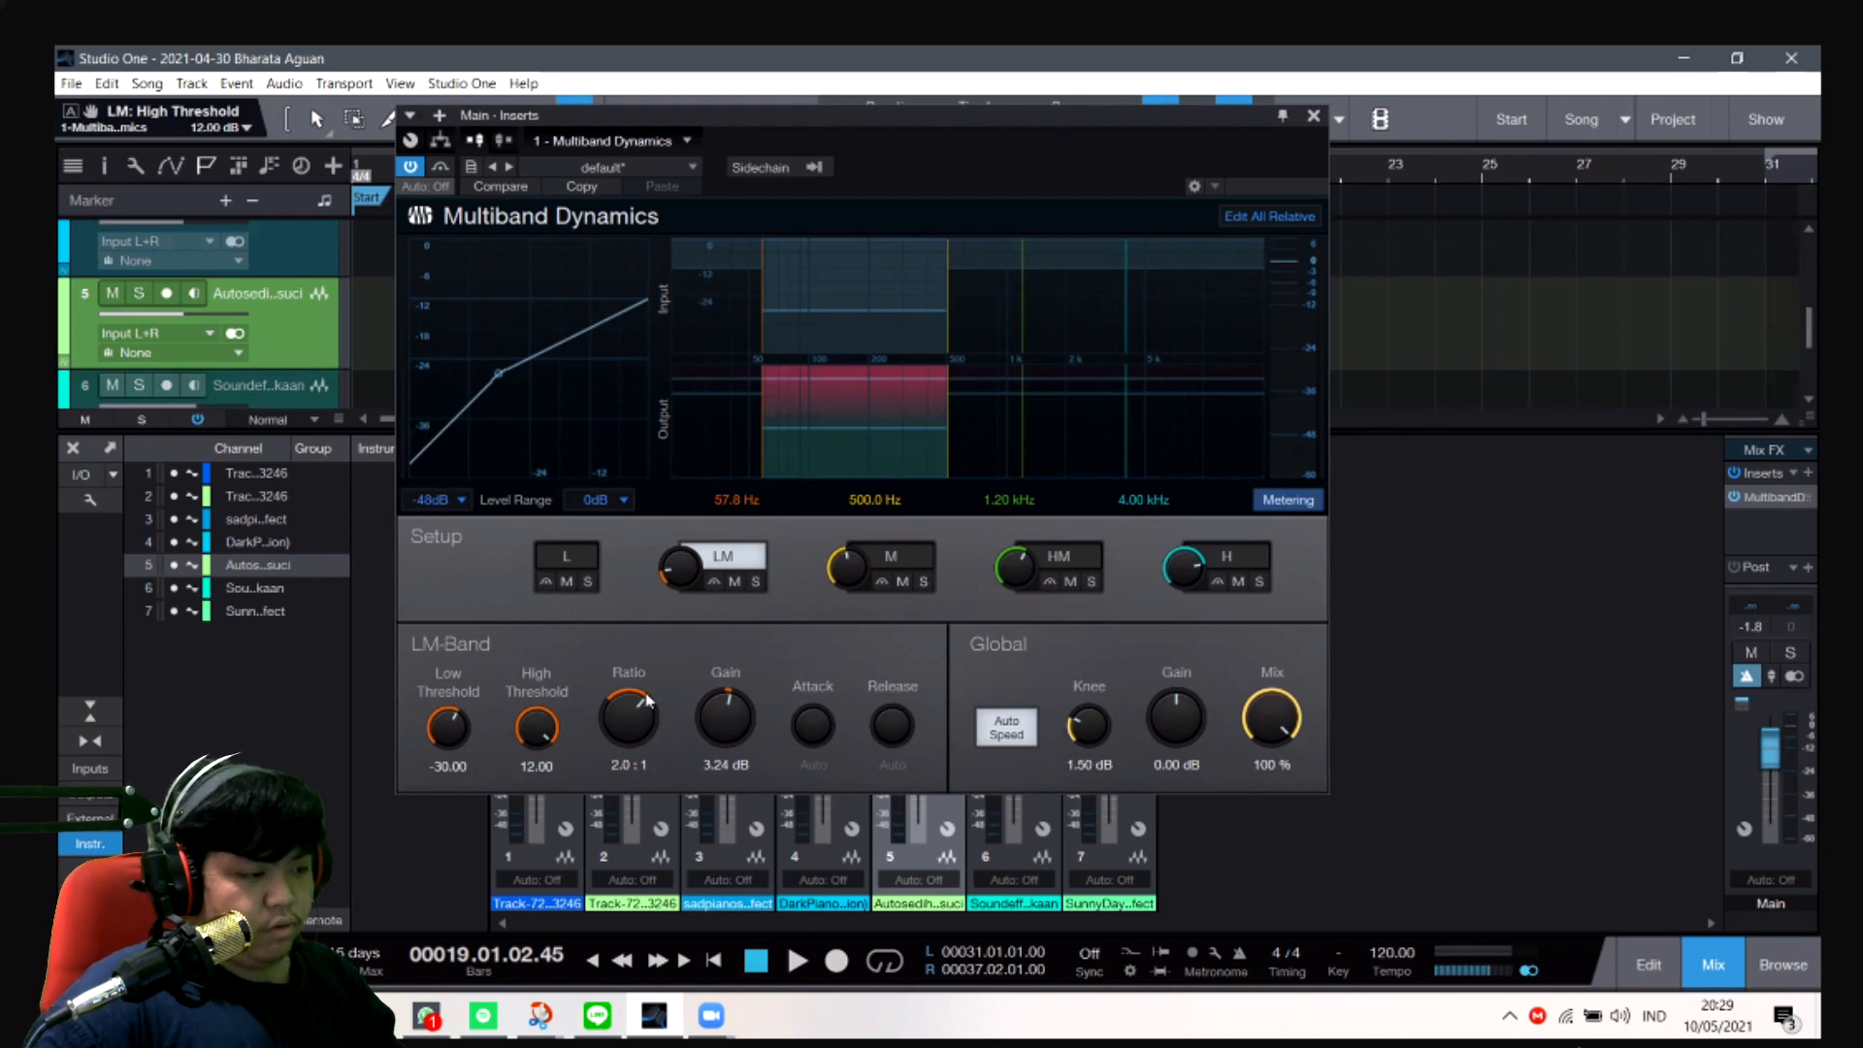
- Try an LM ratio of 2.3:1, undo that change and close the Multiband Dynamics window
left_click_drag(641, 700, 650, 697)
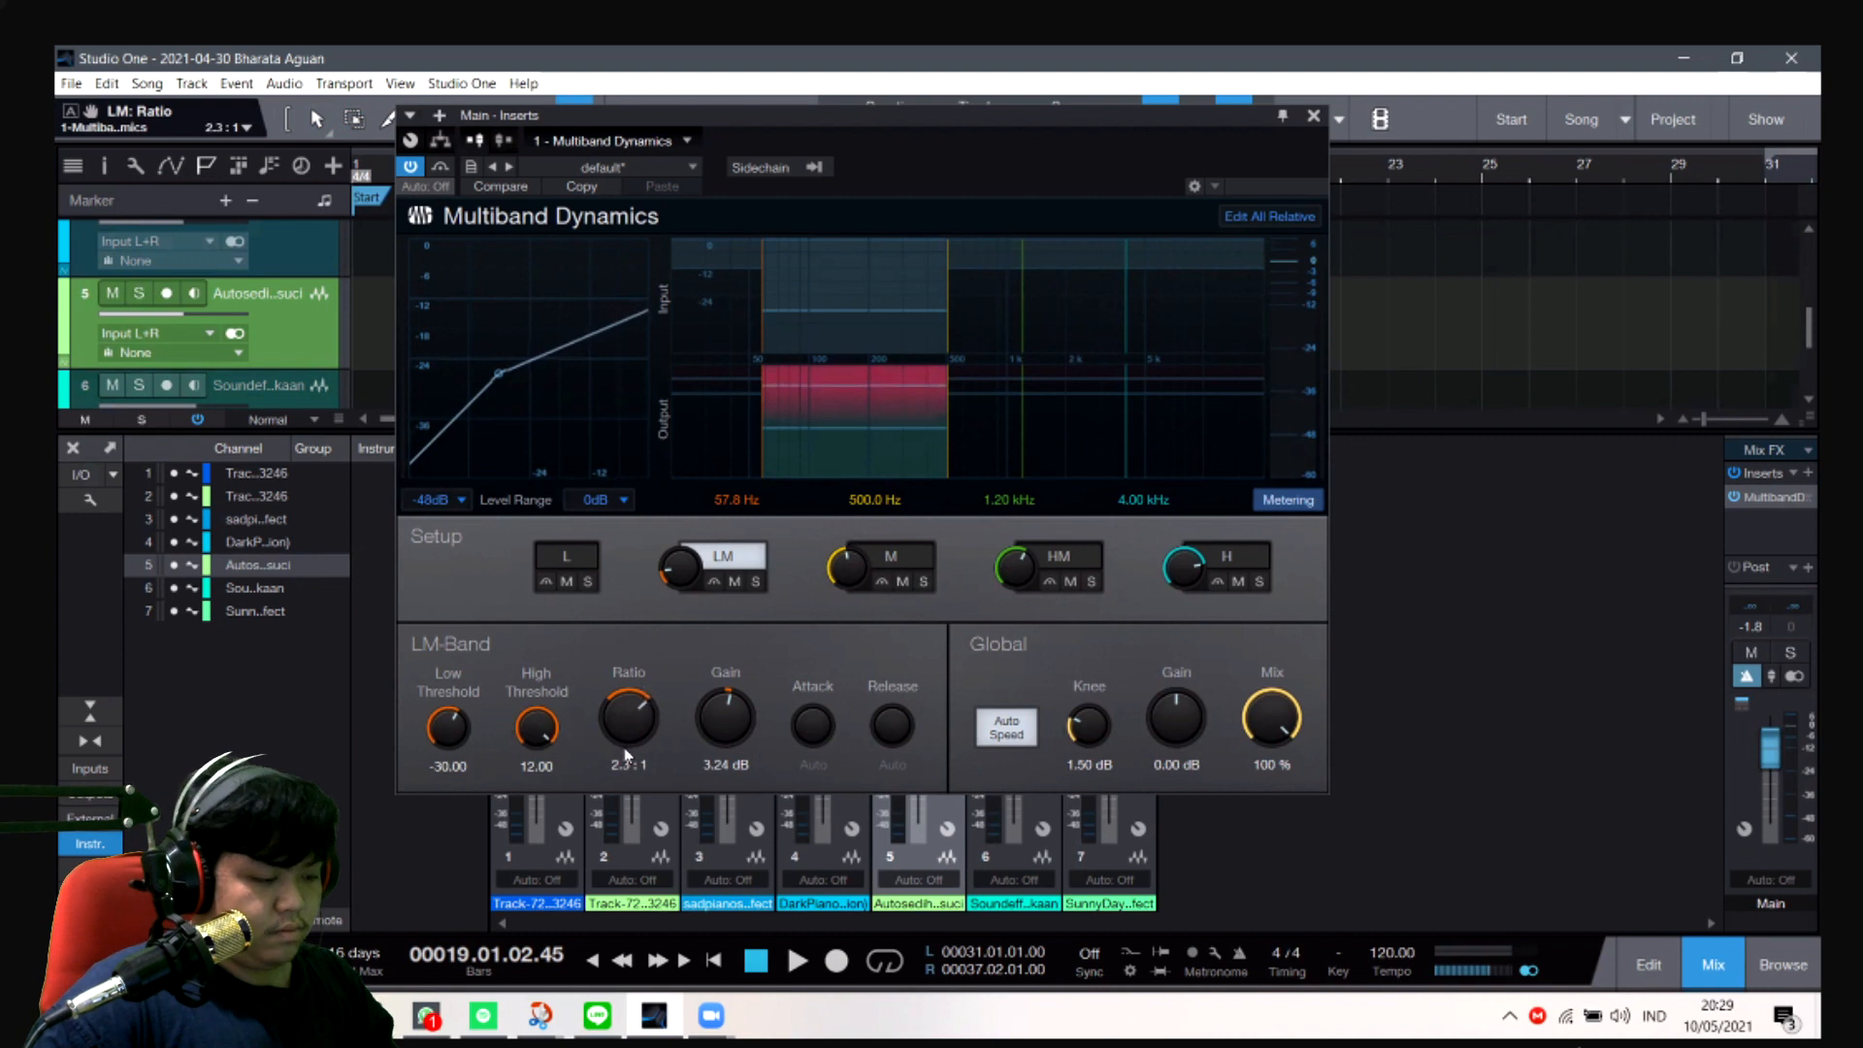
key("ctrl+z")
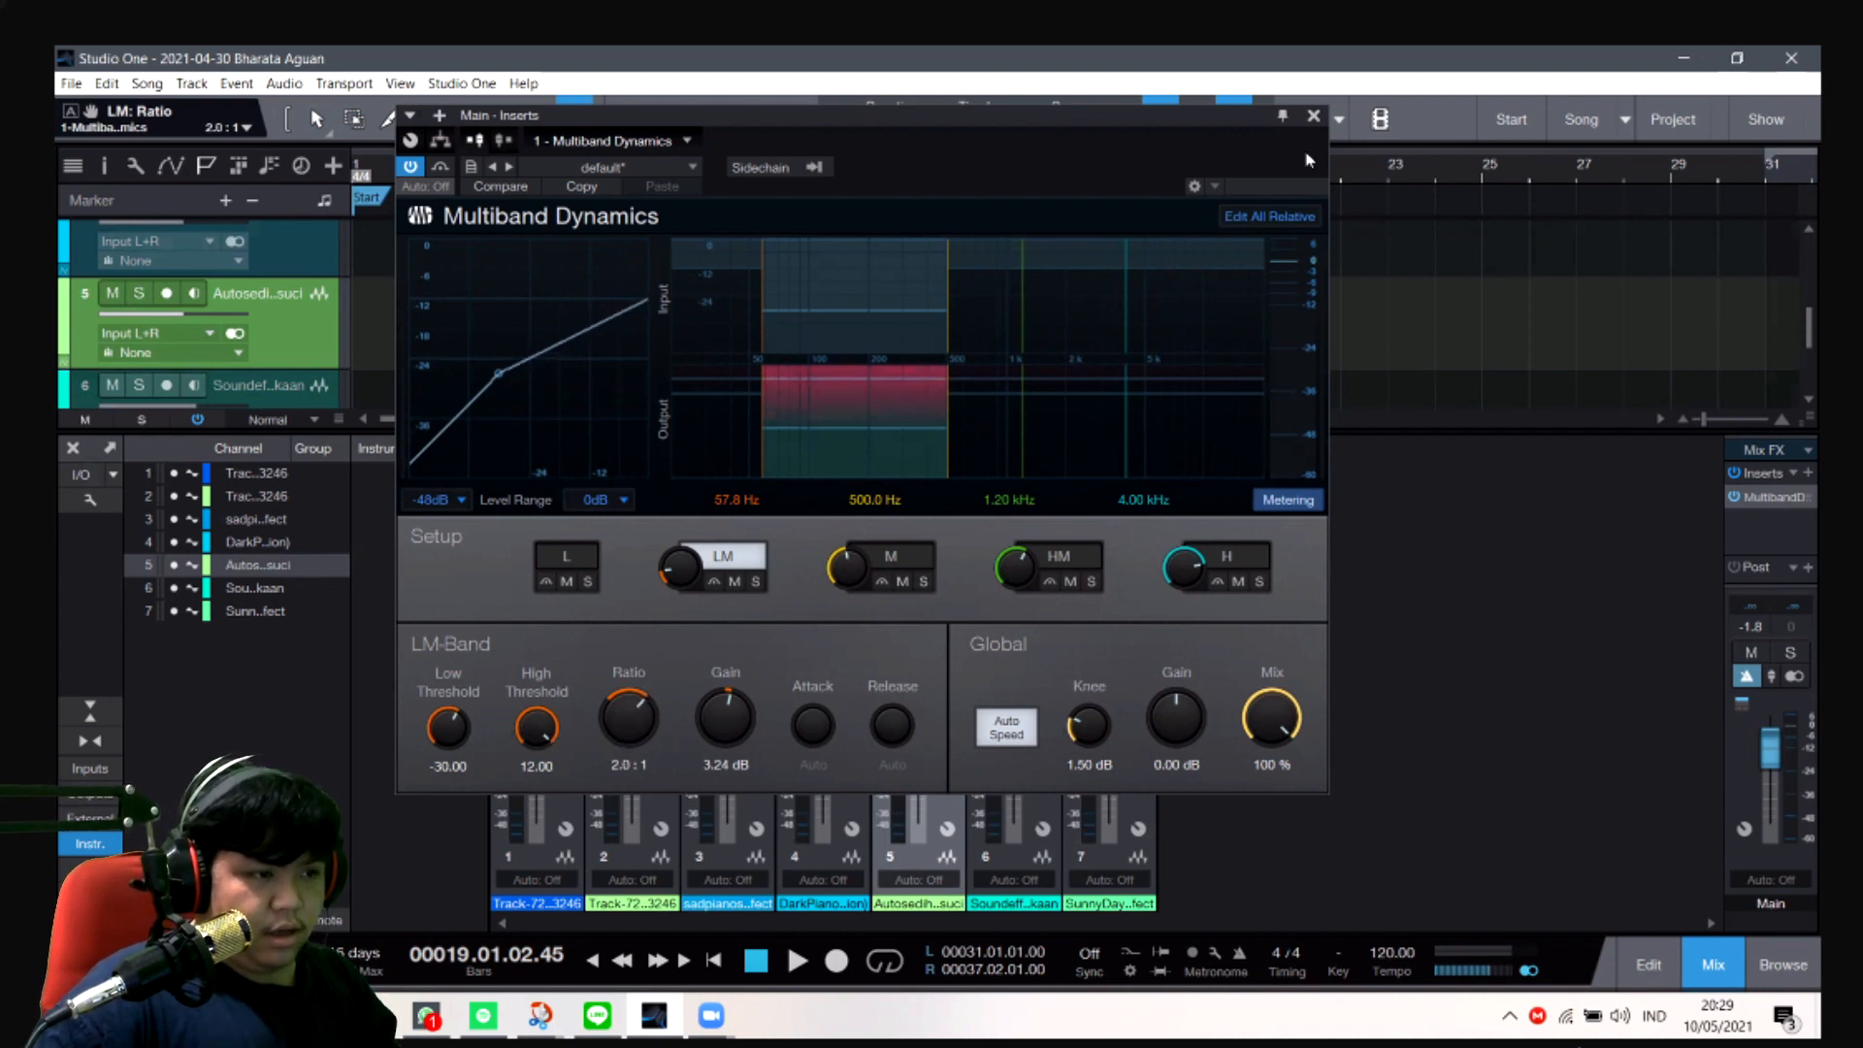
left_click(1314, 116)
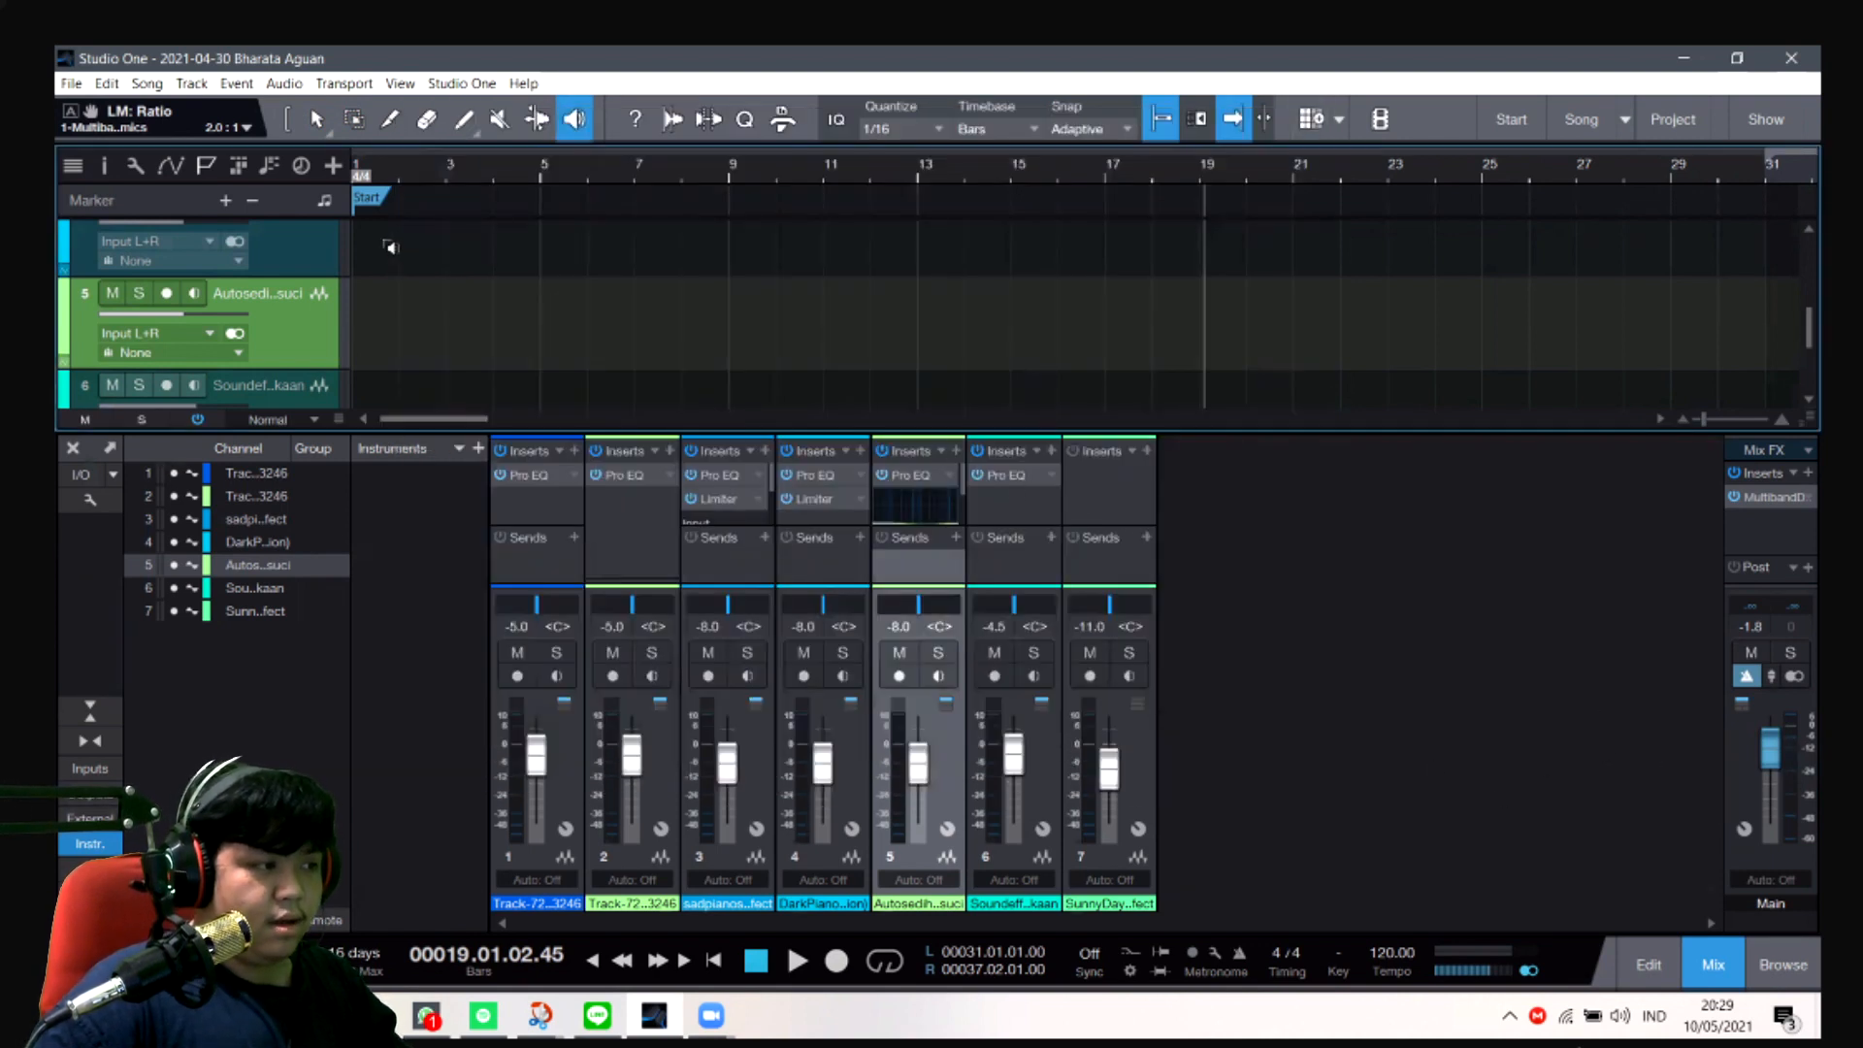
- Play the song from about bar 1 to bar 11 to listen to the processed mix
left_click(375, 166)
key("space")
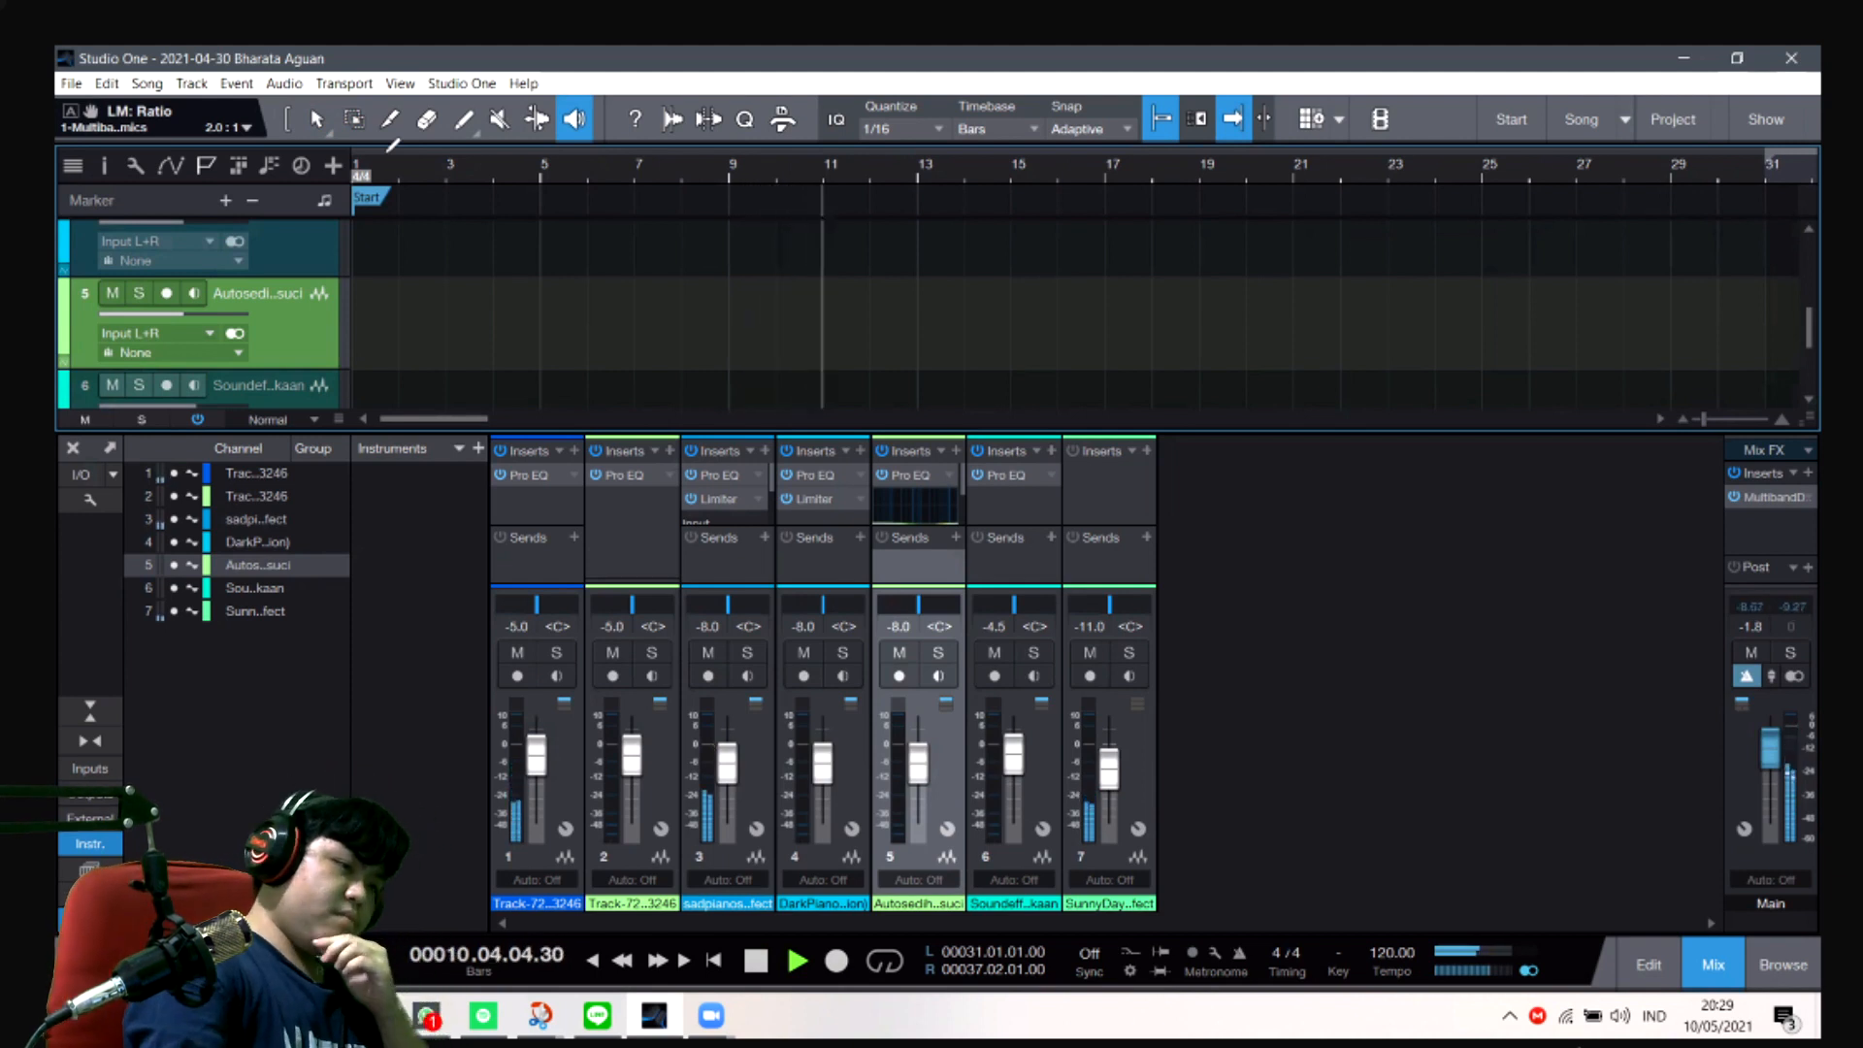
key("space")
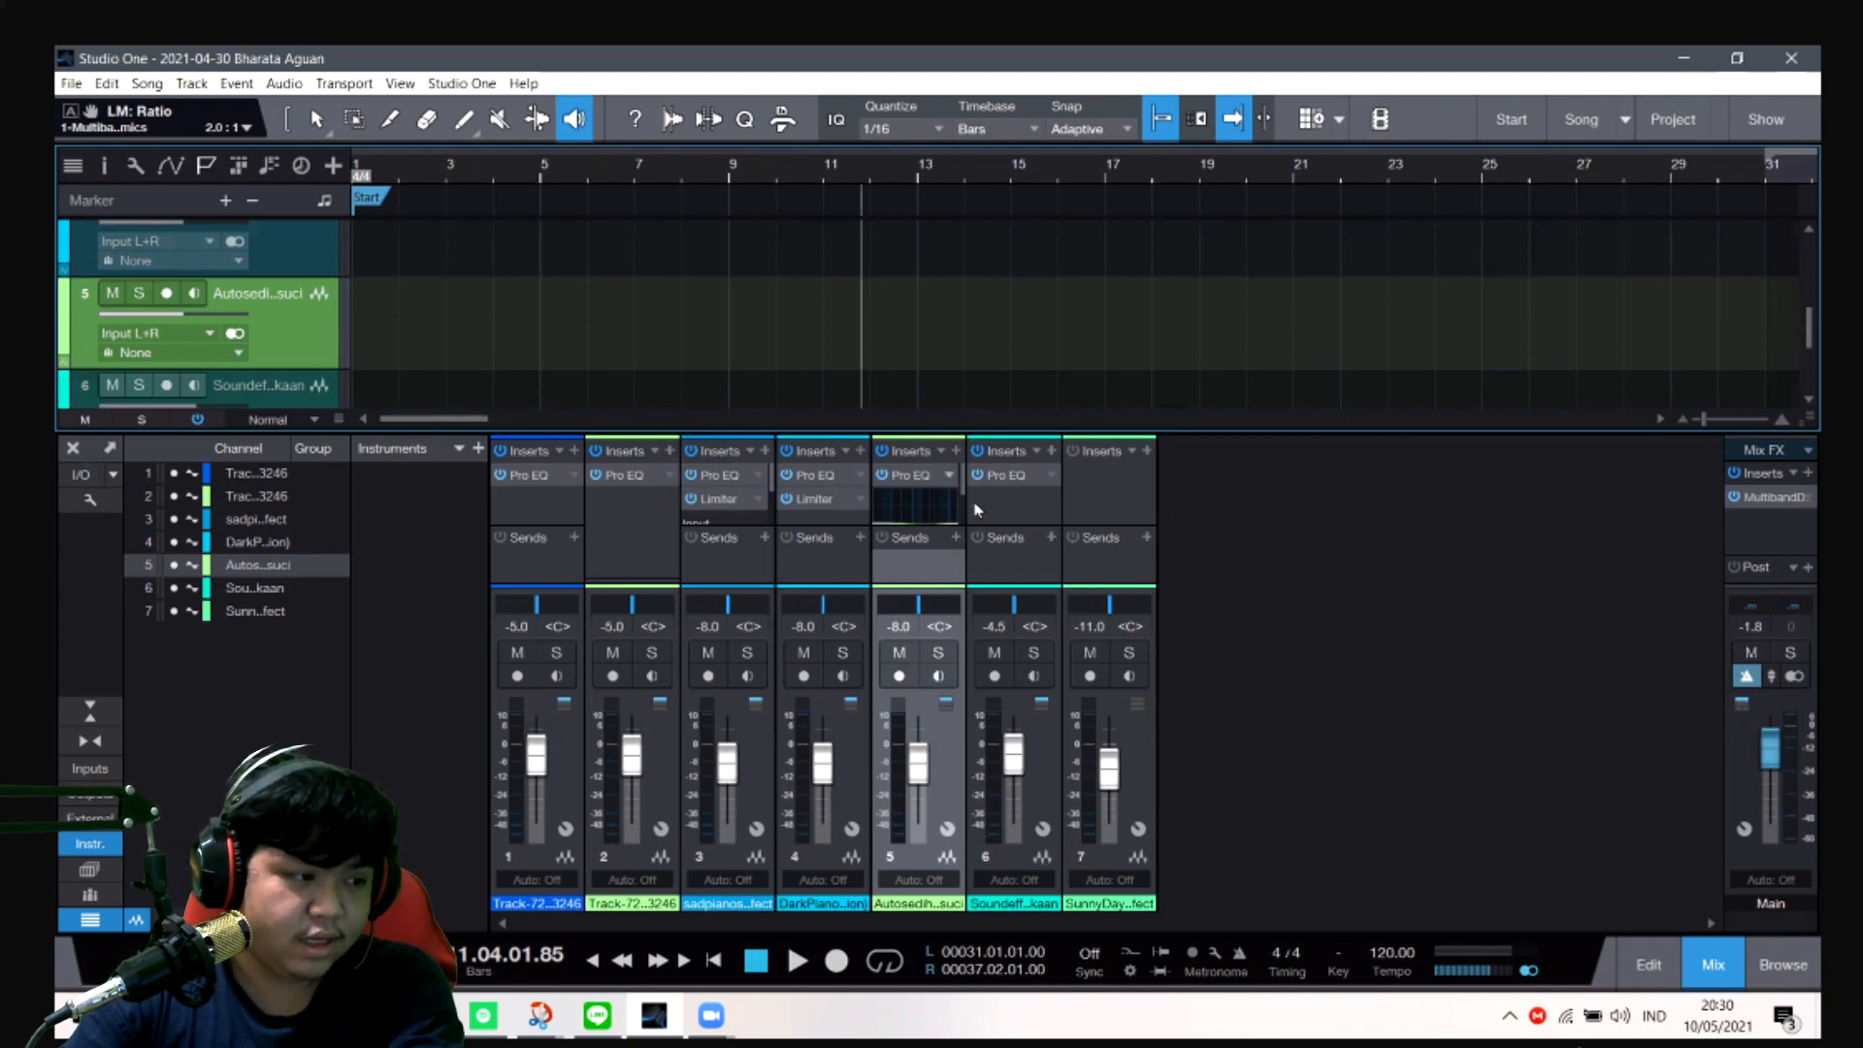
- Collapse the Pro EQ curve display in the inserts of channel 5
right_click(941, 495)
left_click(1003, 532)
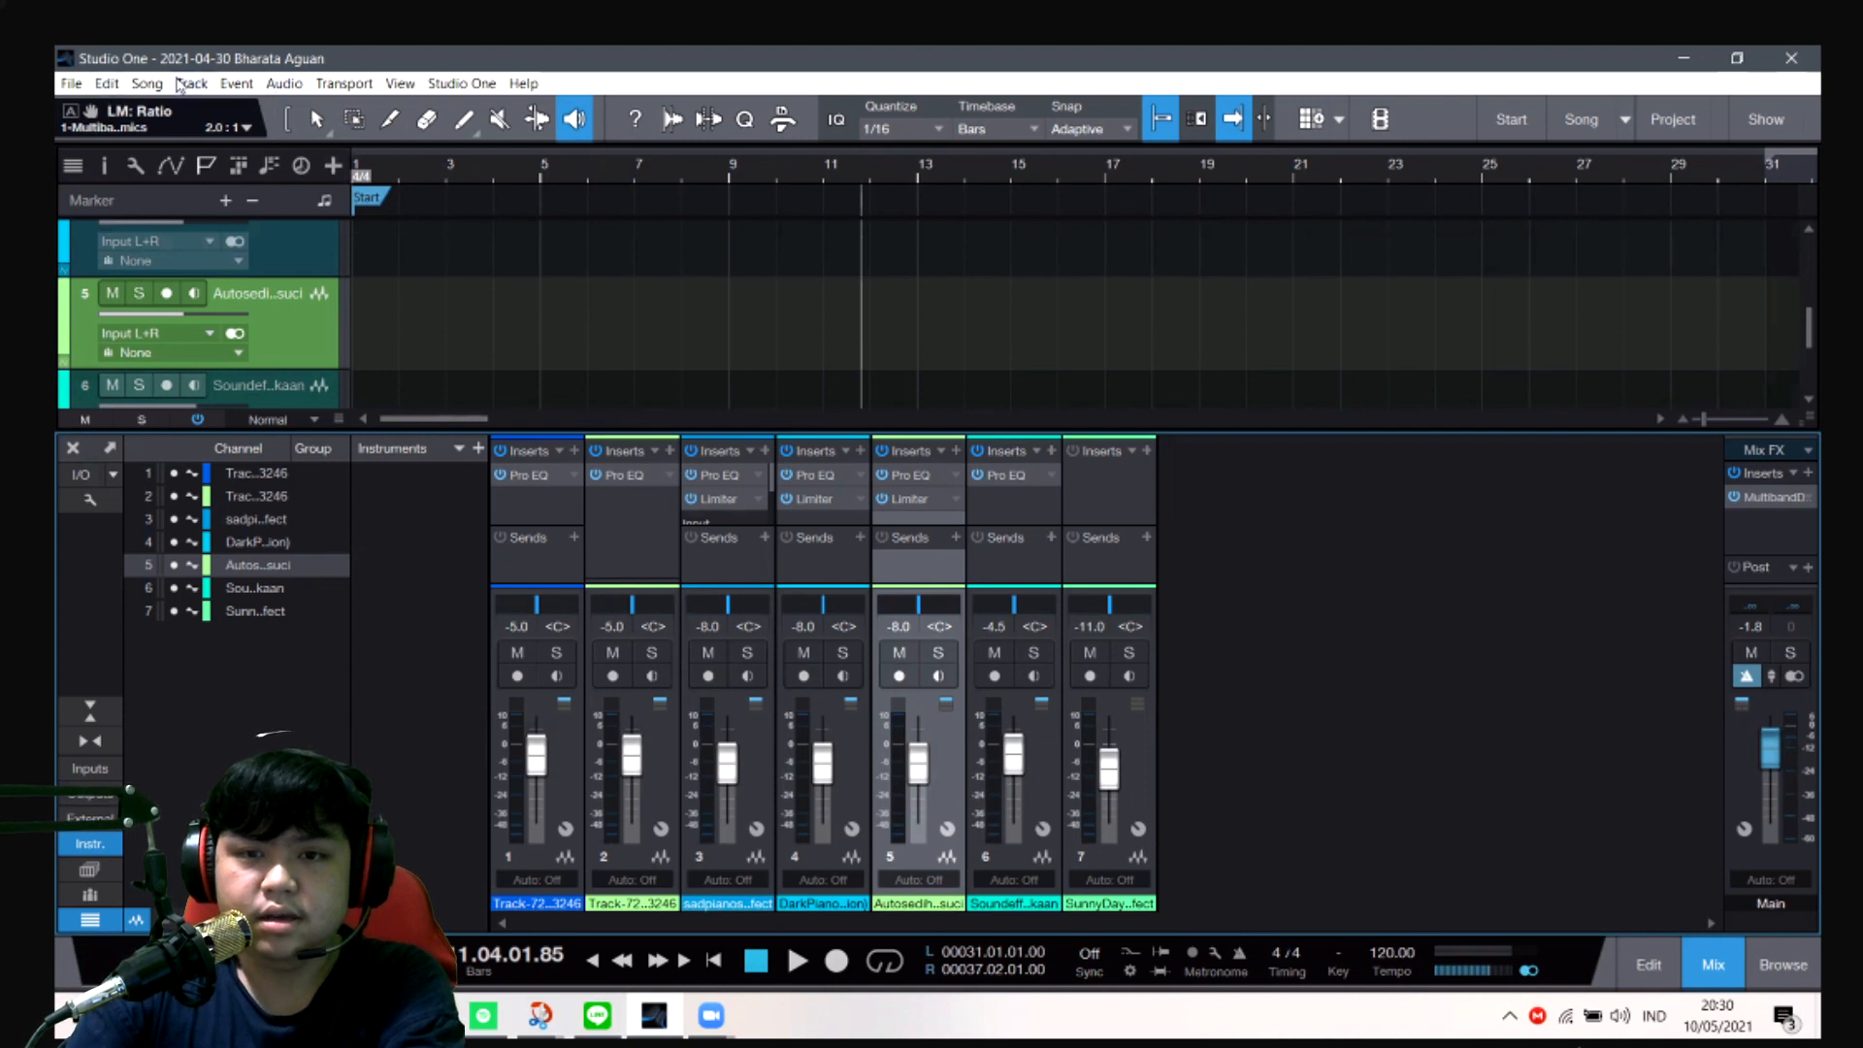
- Open the mixdown export settings and check the filename format Nama_NIM_FF541_F_UAS
left_click(147, 95)
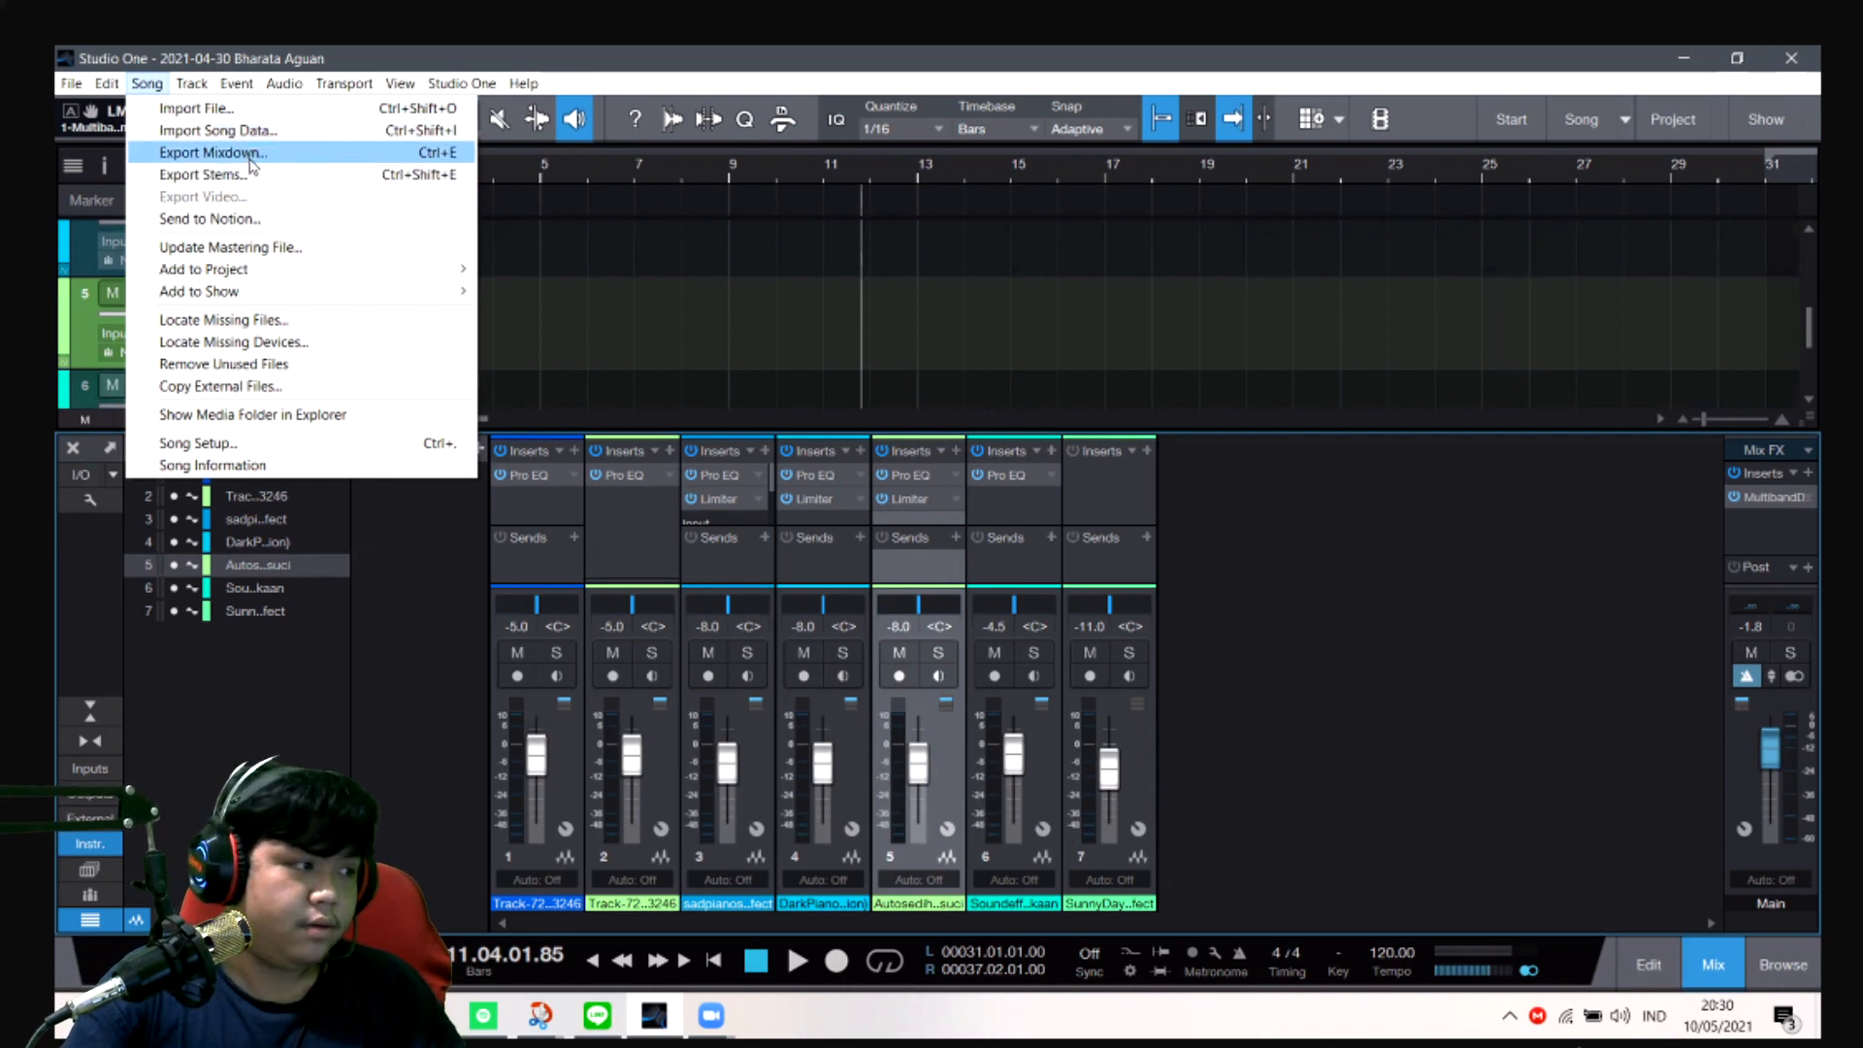
left_click(250, 157)
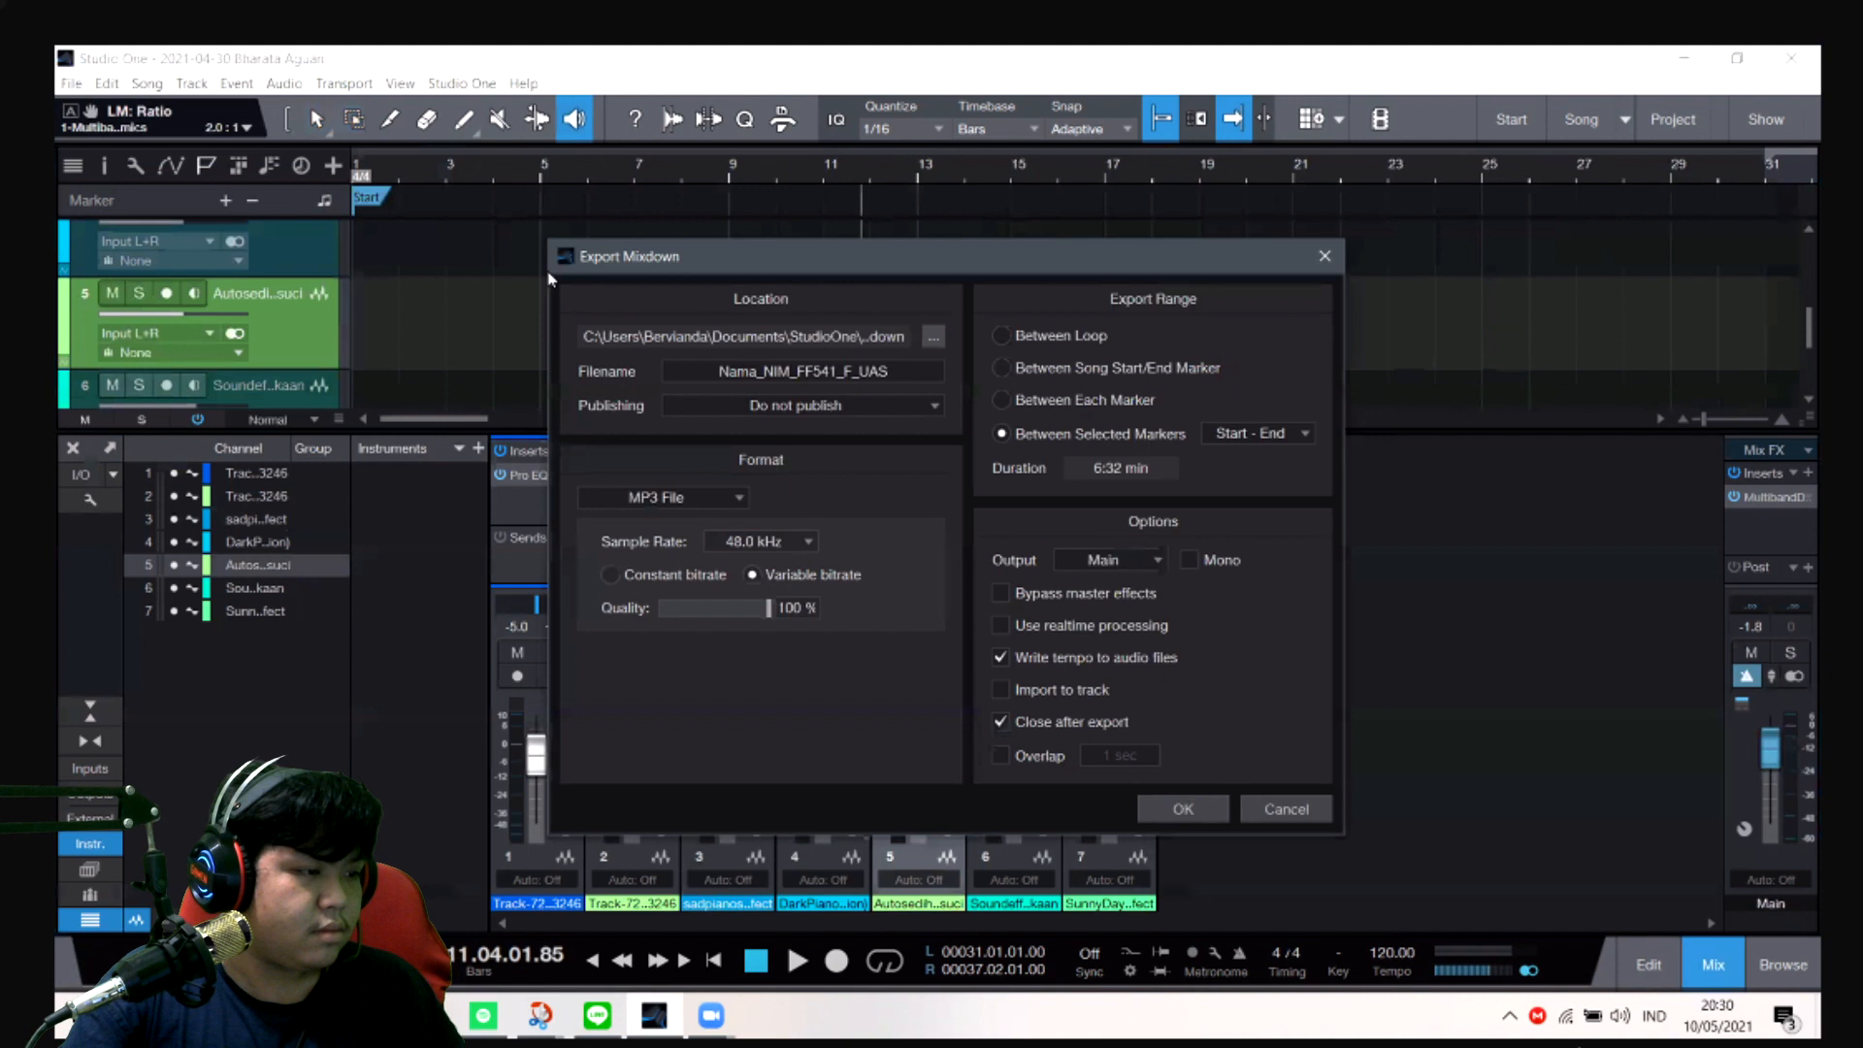
left_click(724, 373)
left_click(911, 371)
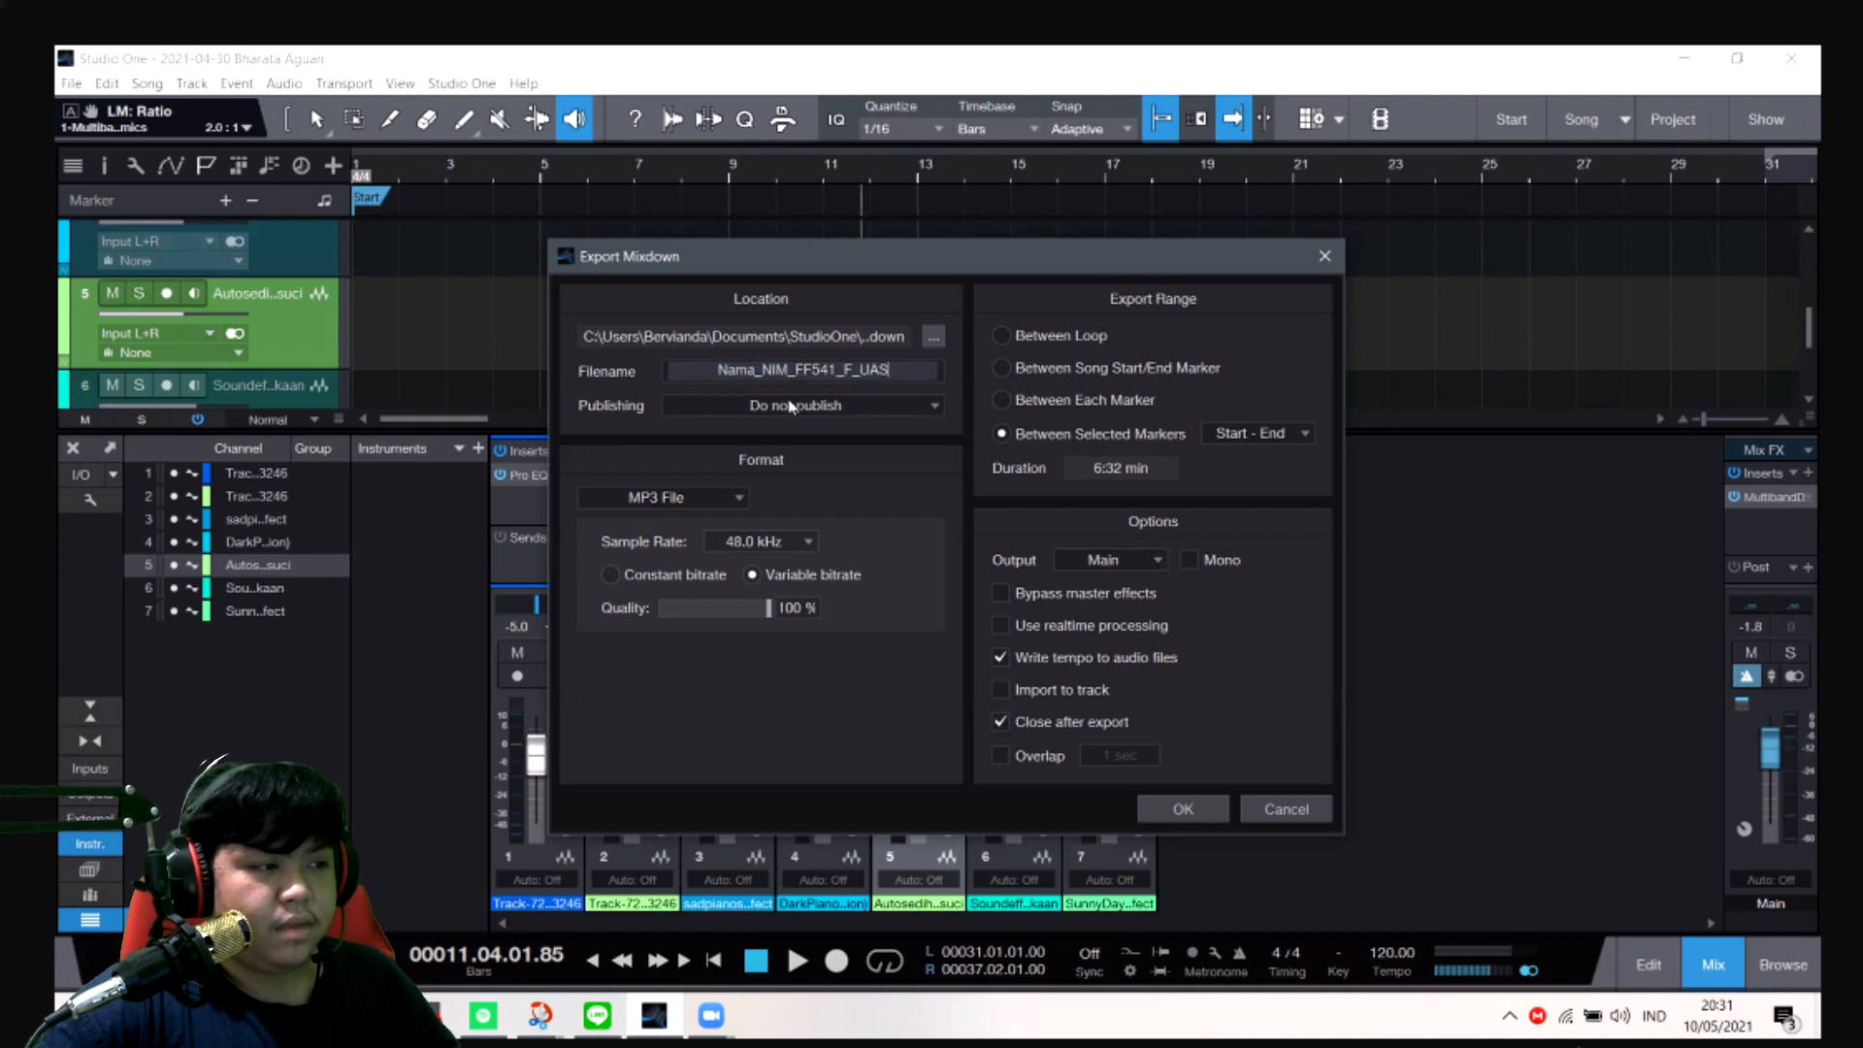
left_click_drag(727, 374, 895, 371)
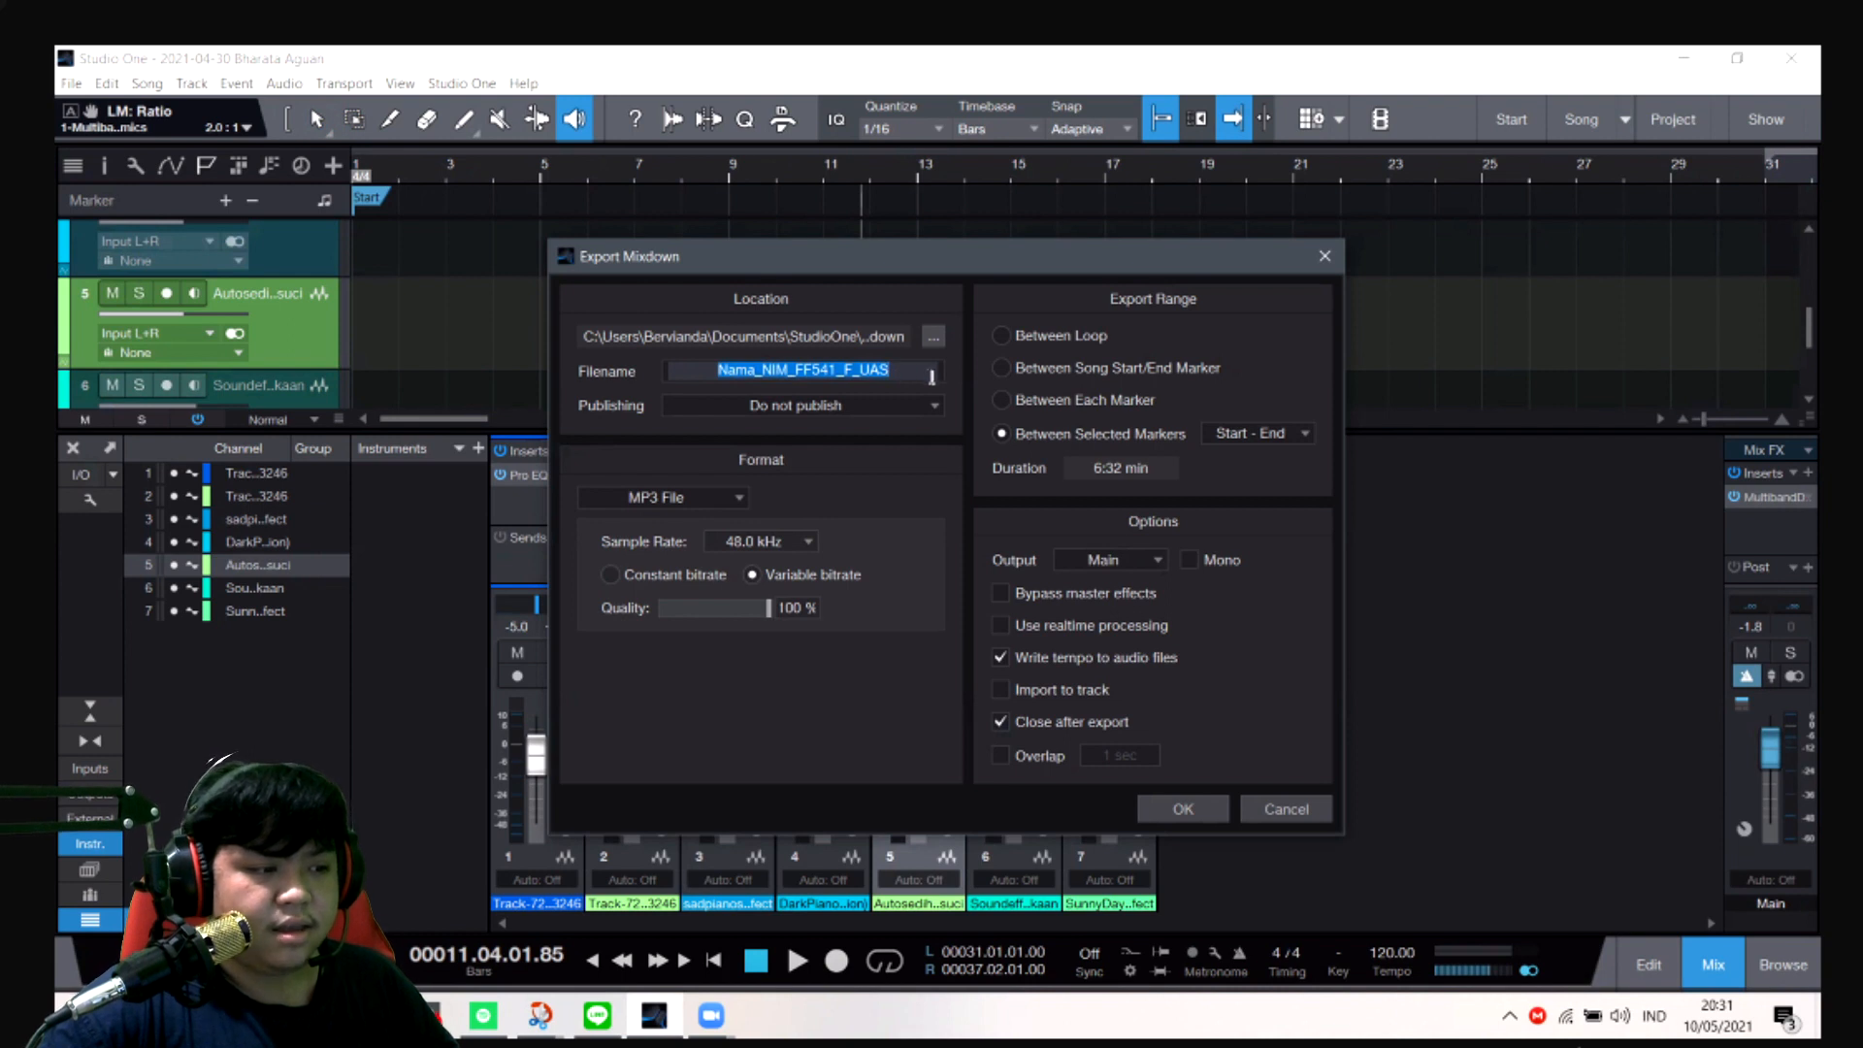
left_click(929, 376)
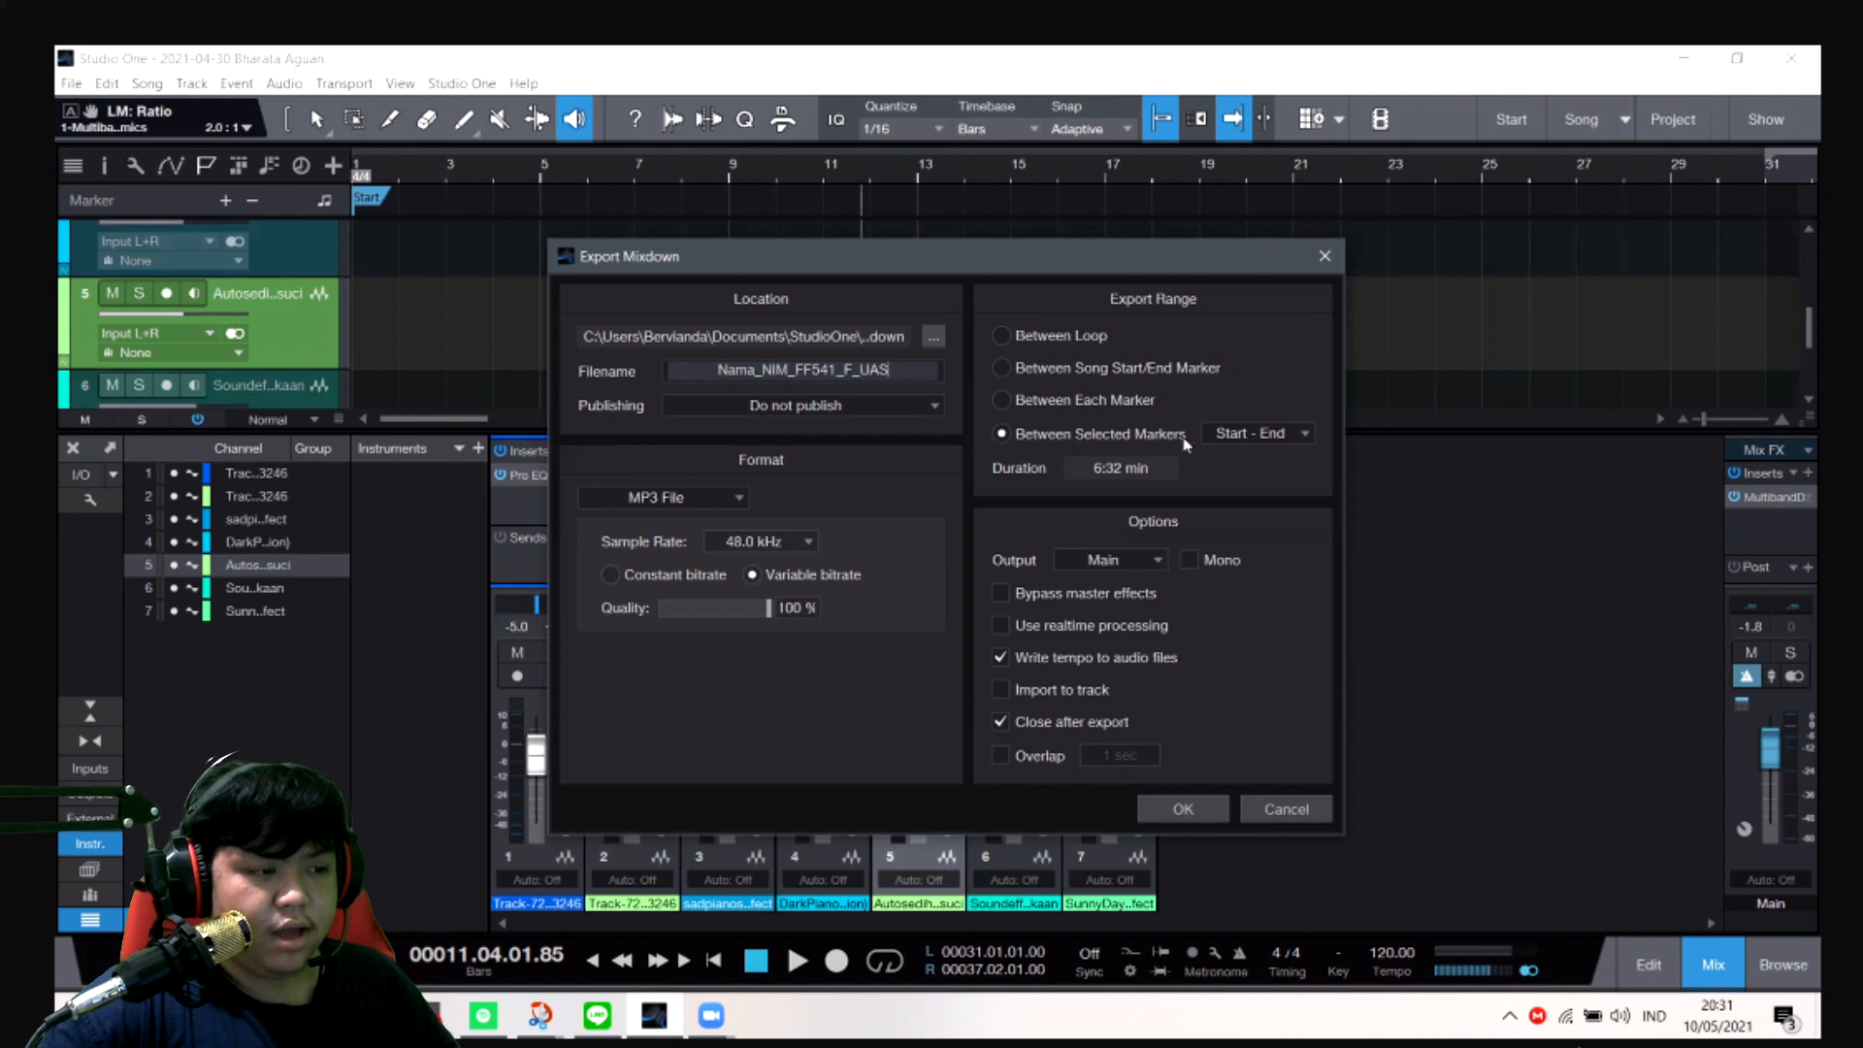
- Export the mixdown between the Start and End markers as an MP3 file at 48.0 kHz
left_click(1102, 434)
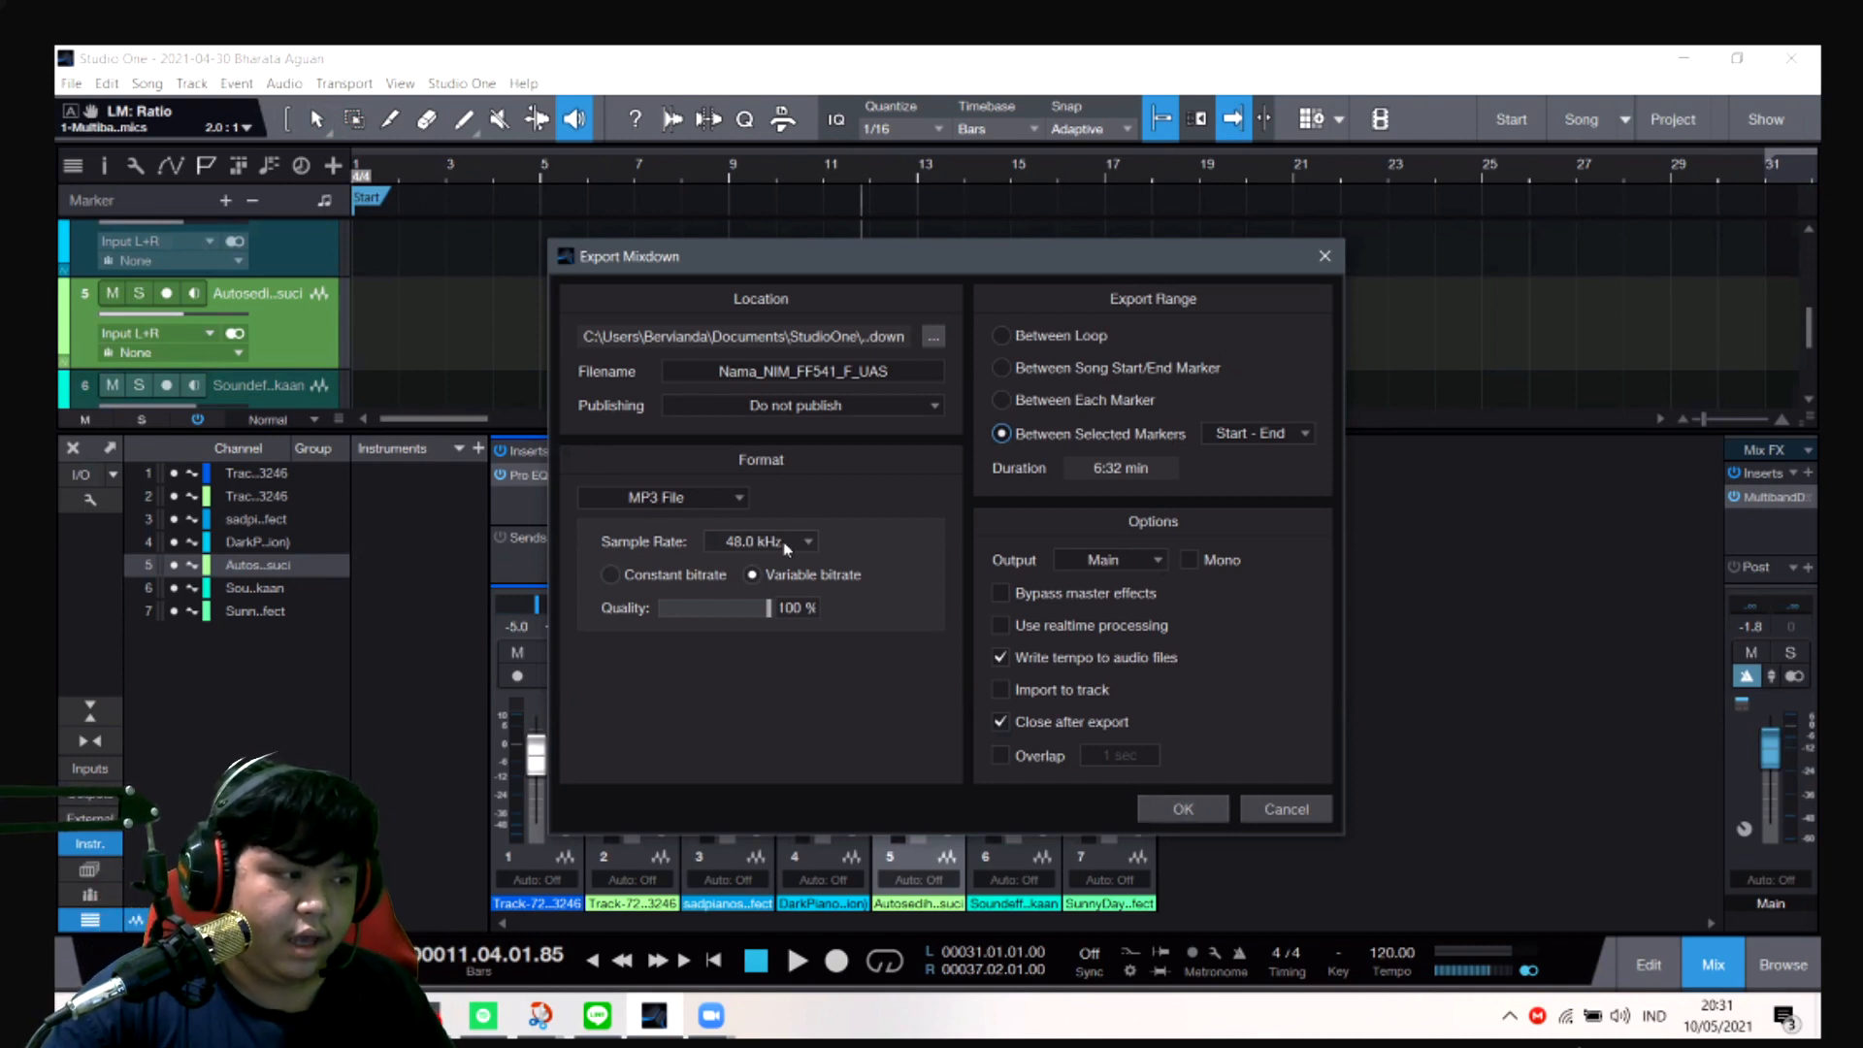
left_click(732, 505)
left_click(735, 506)
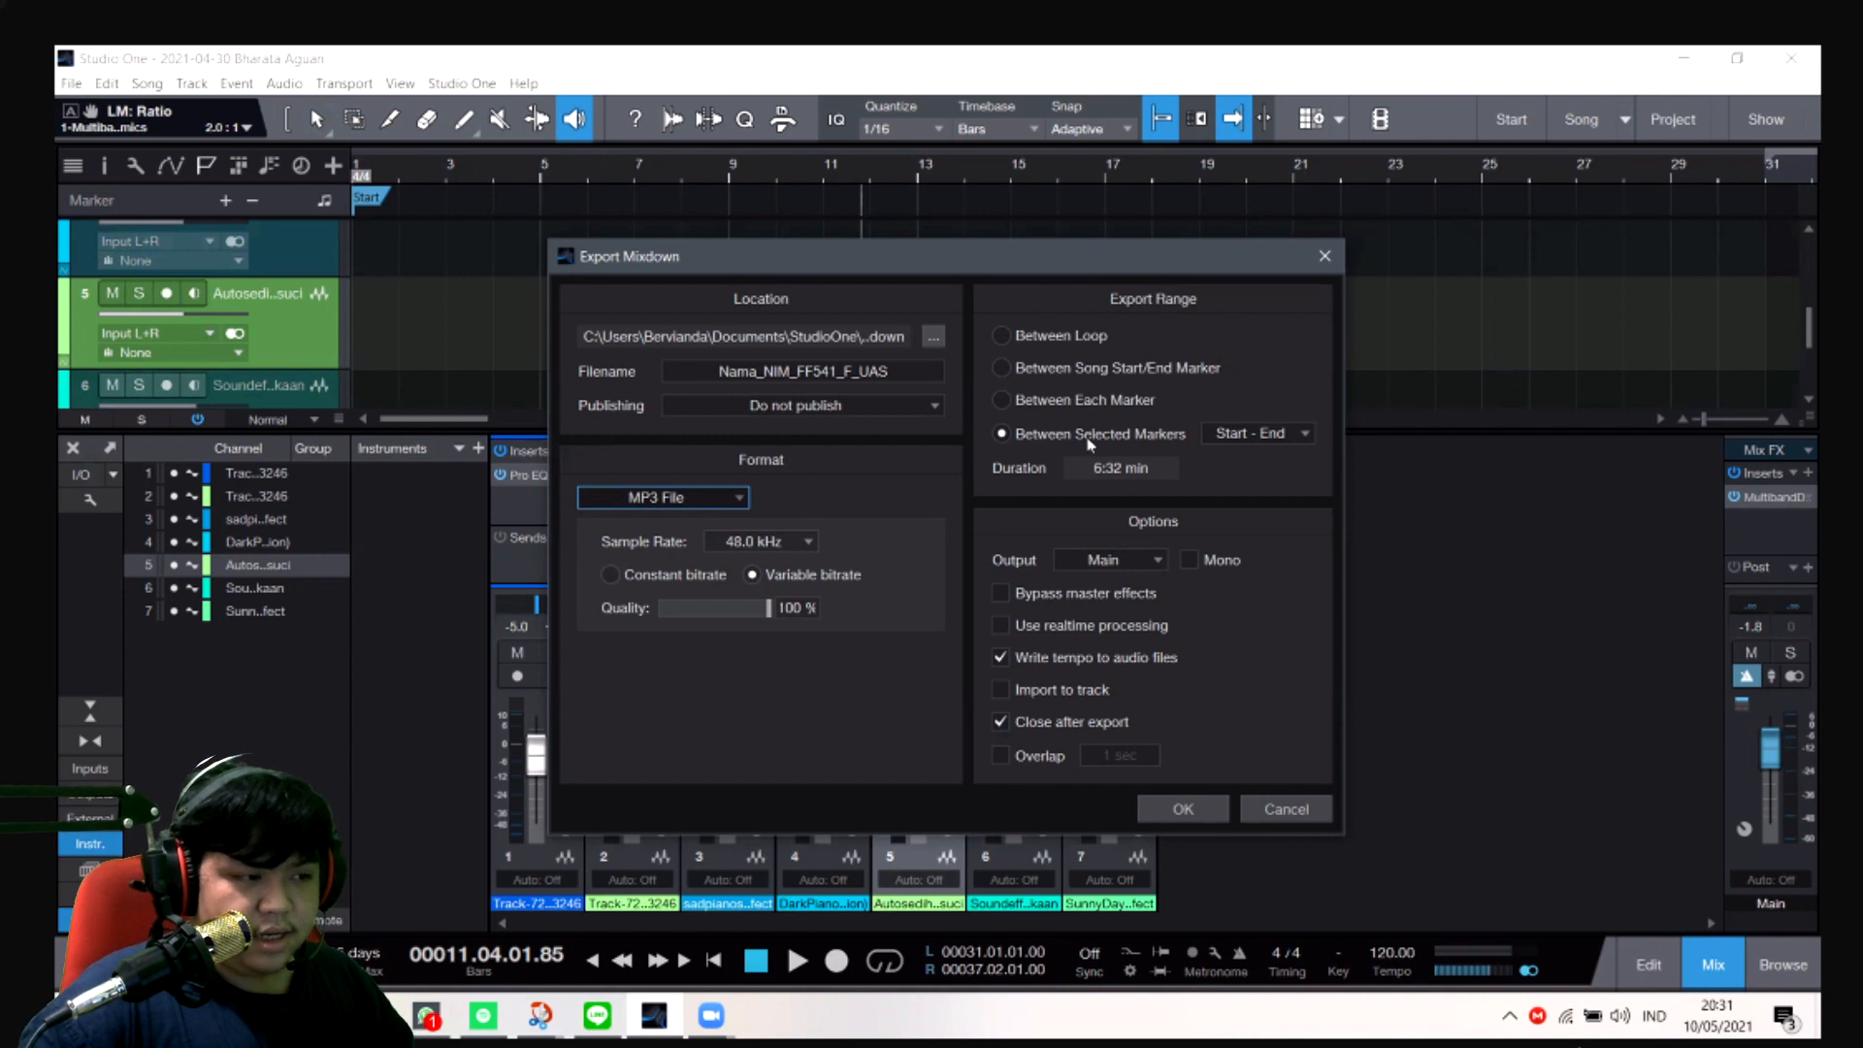
left_click(1183, 810)
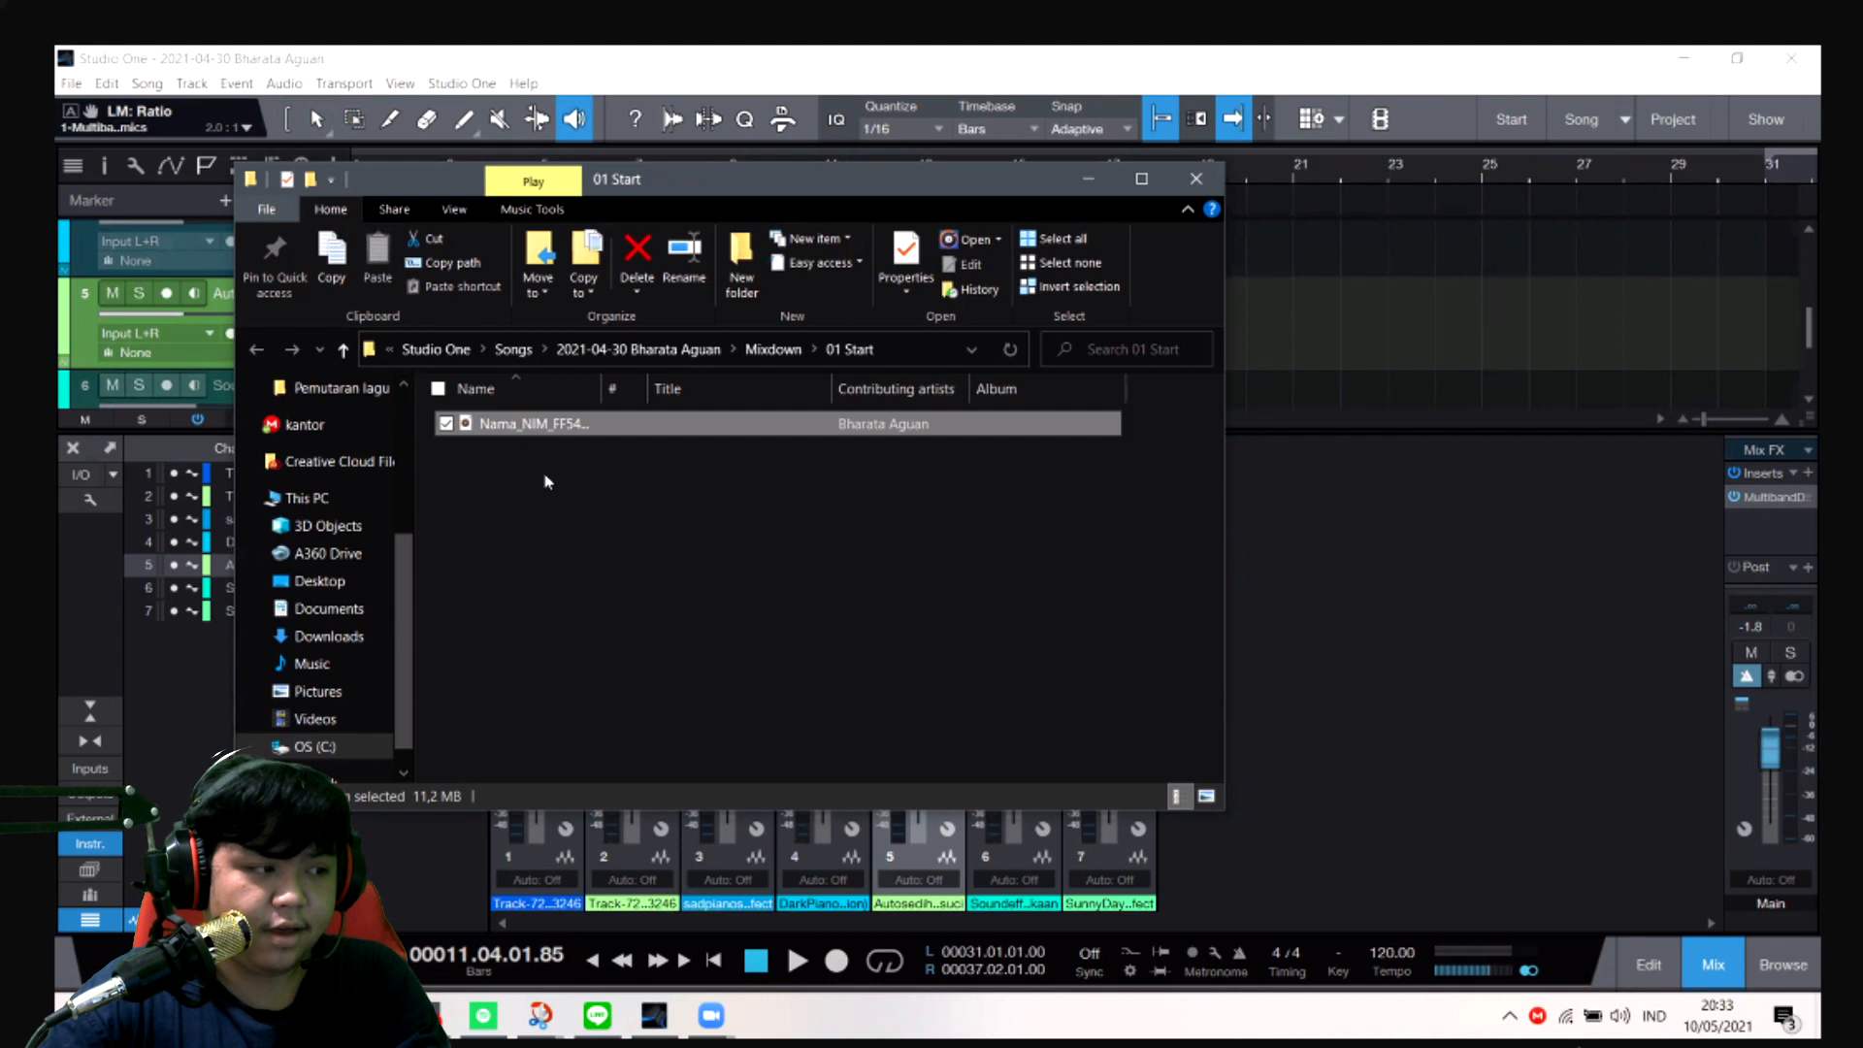
- Check the exported file Nama_NIM_FF541_F_UAS.mp3 in the 01 Start mixdown folder
left_click(548, 481)
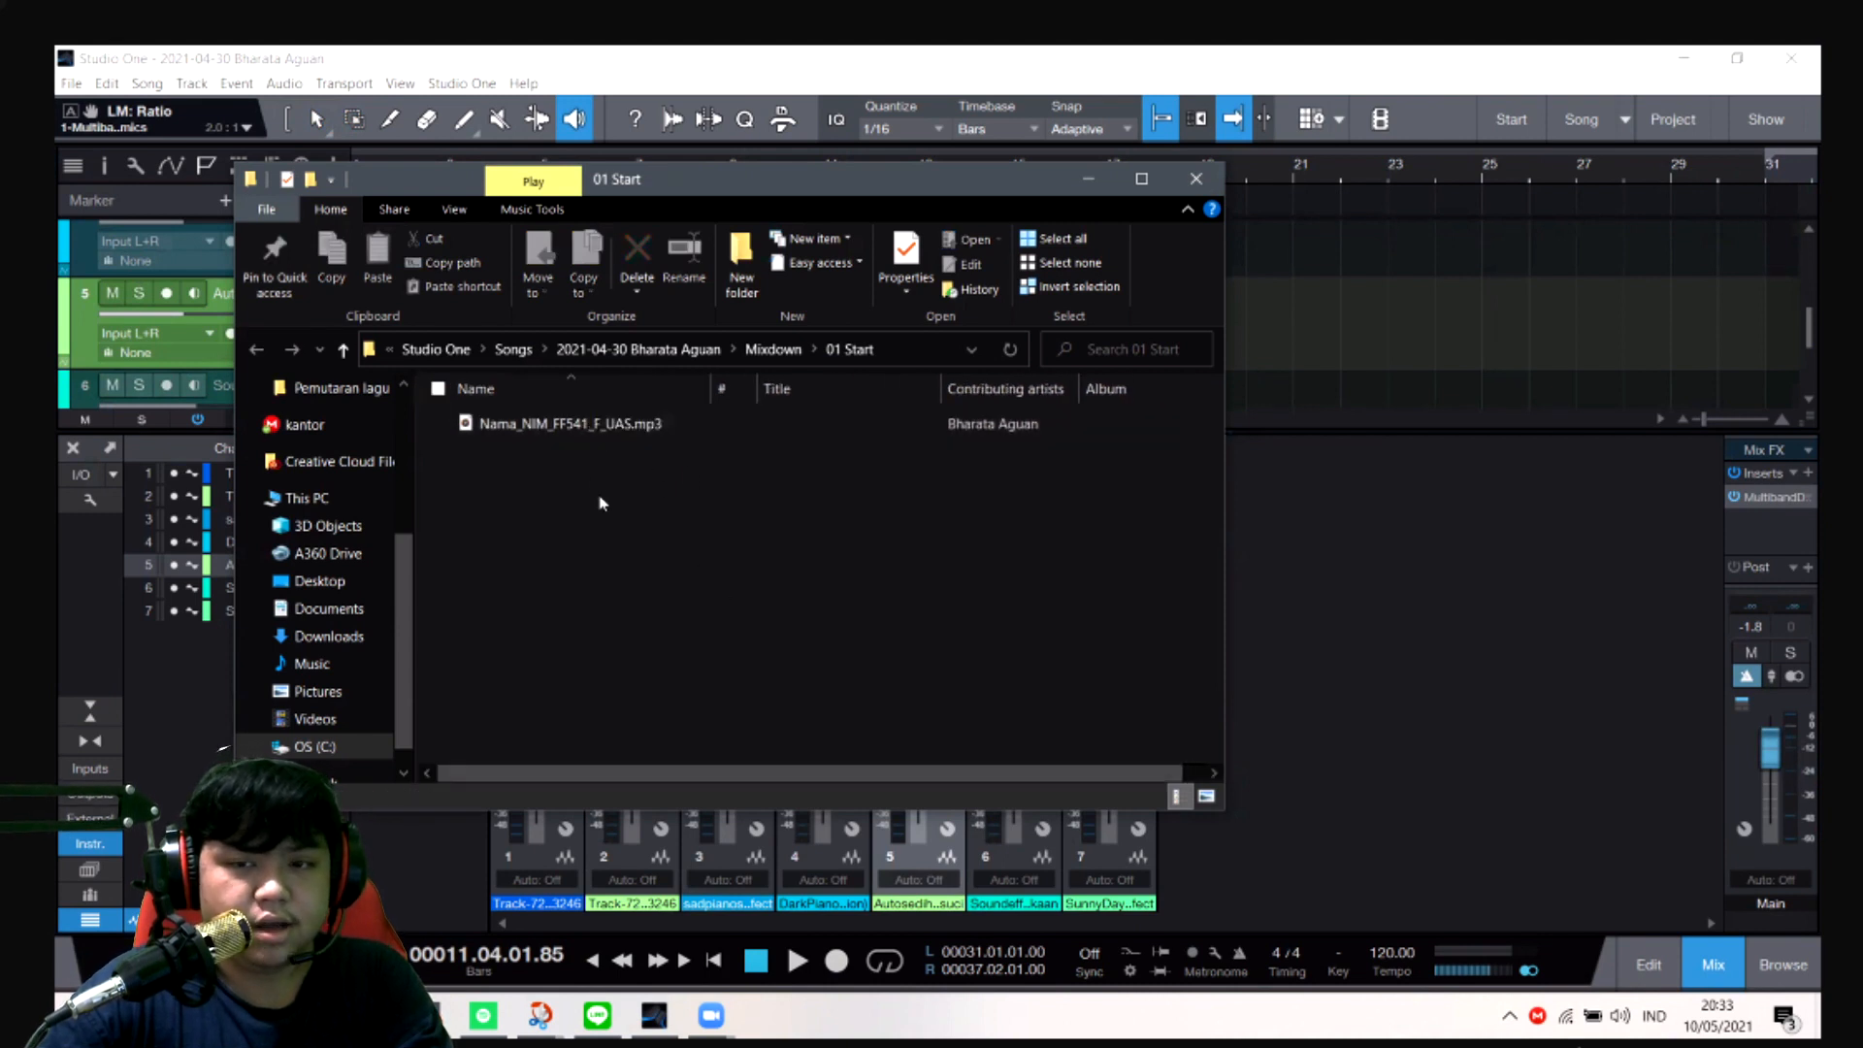
left_click(456, 434)
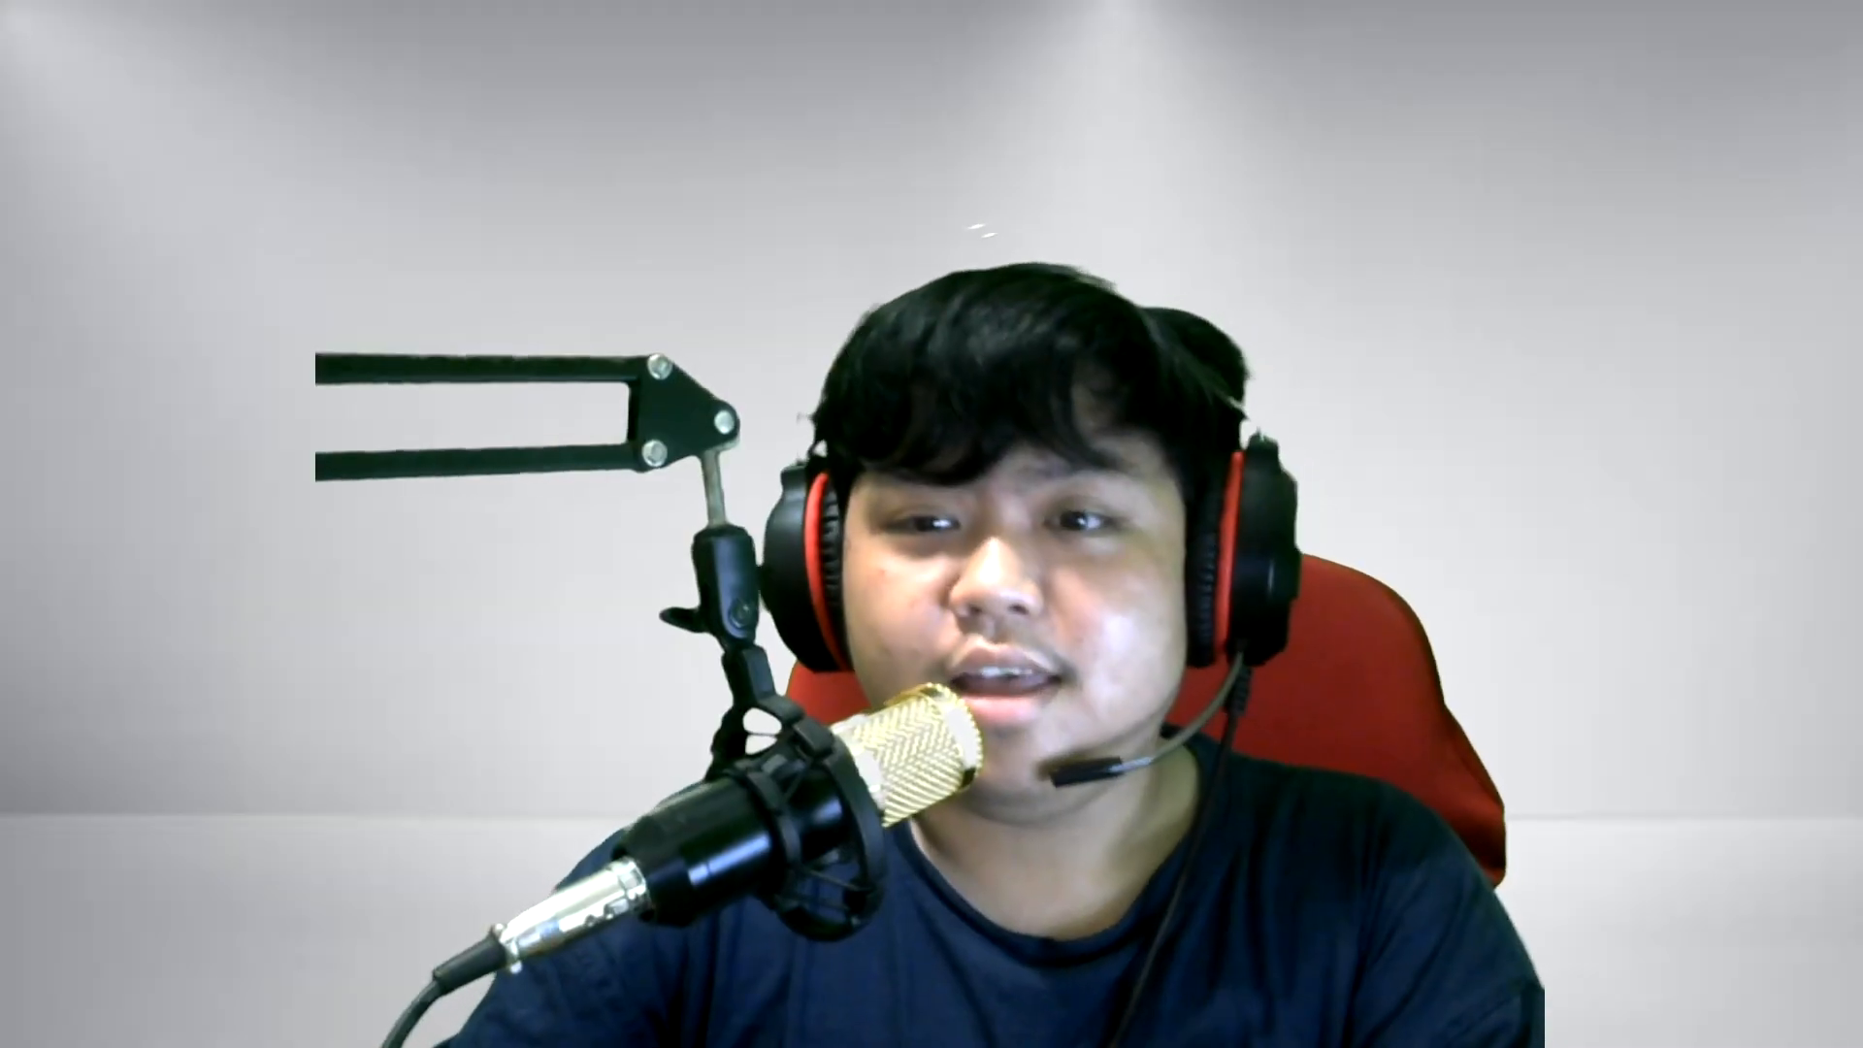